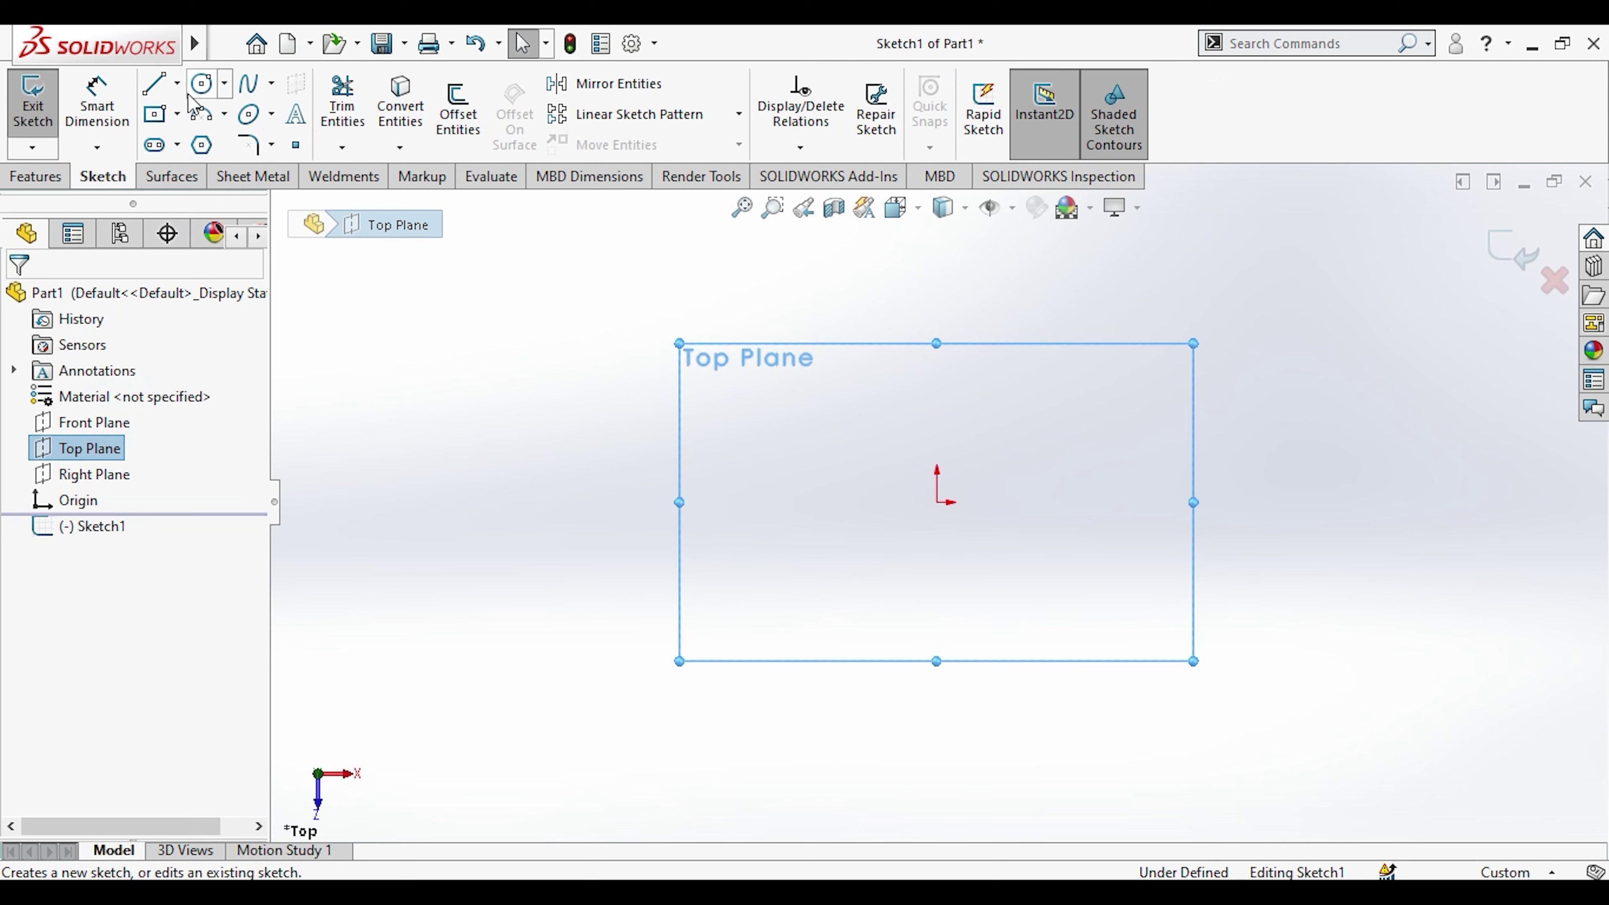
Step: Draw a centre-point rectangle starting at the origin
click(155, 115)
click(937, 502)
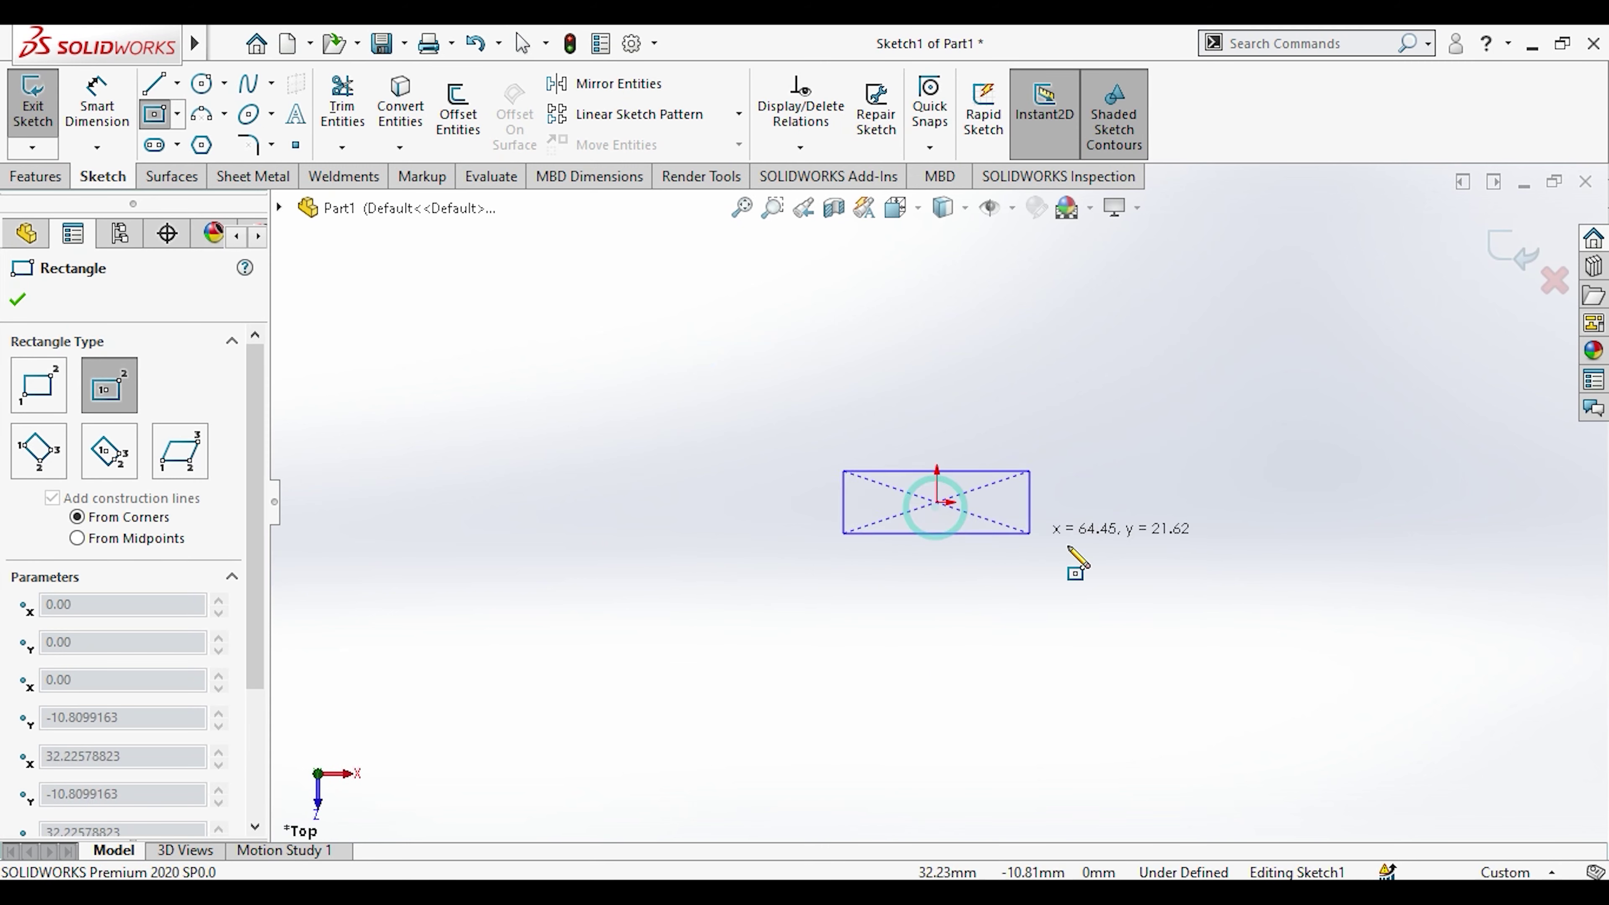
click(1295, 649)
key(Escape)
Step: Dimension the rectangle's left edge to 70 mm and pick the bottom edge for width
click(92, 105)
click(577, 442)
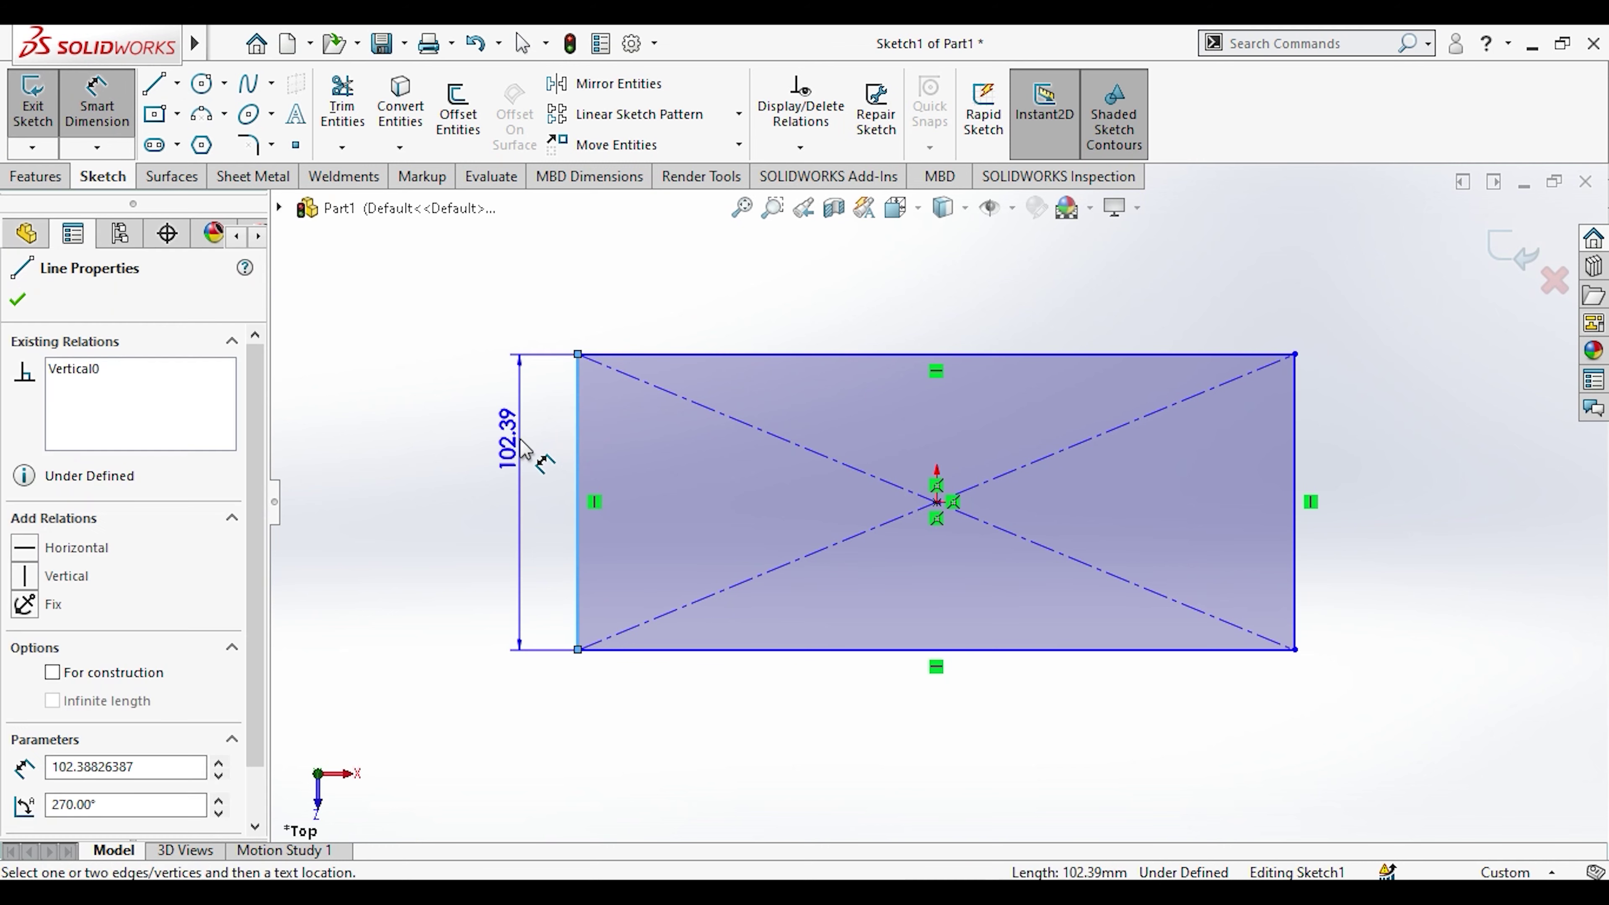
click(520, 447)
text(70)
key(Return)
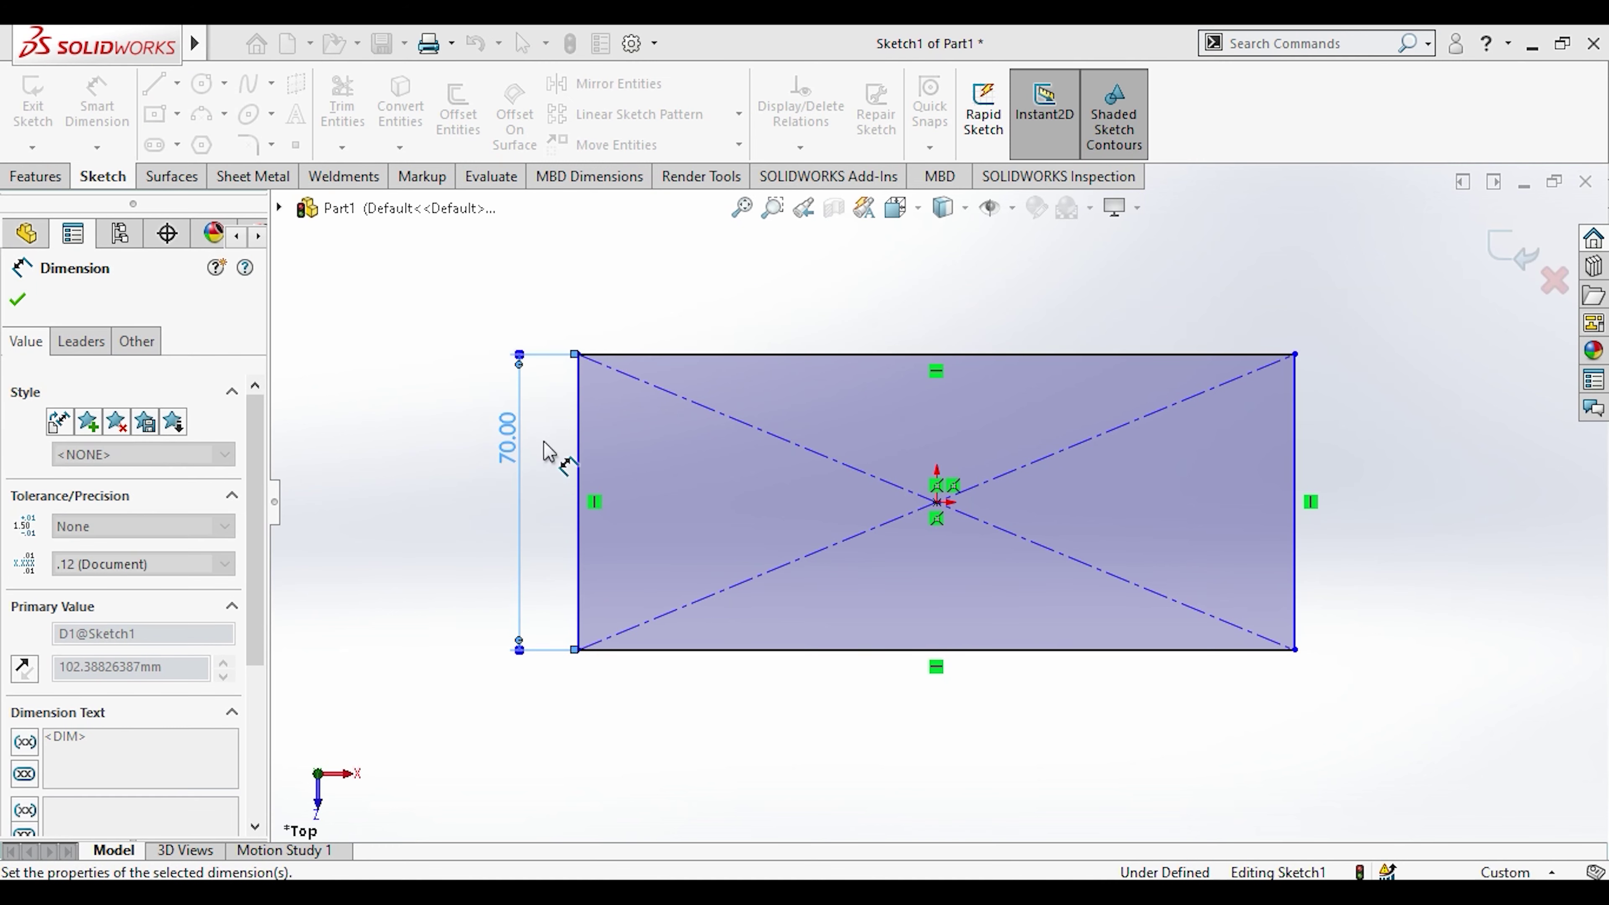
click(687, 651)
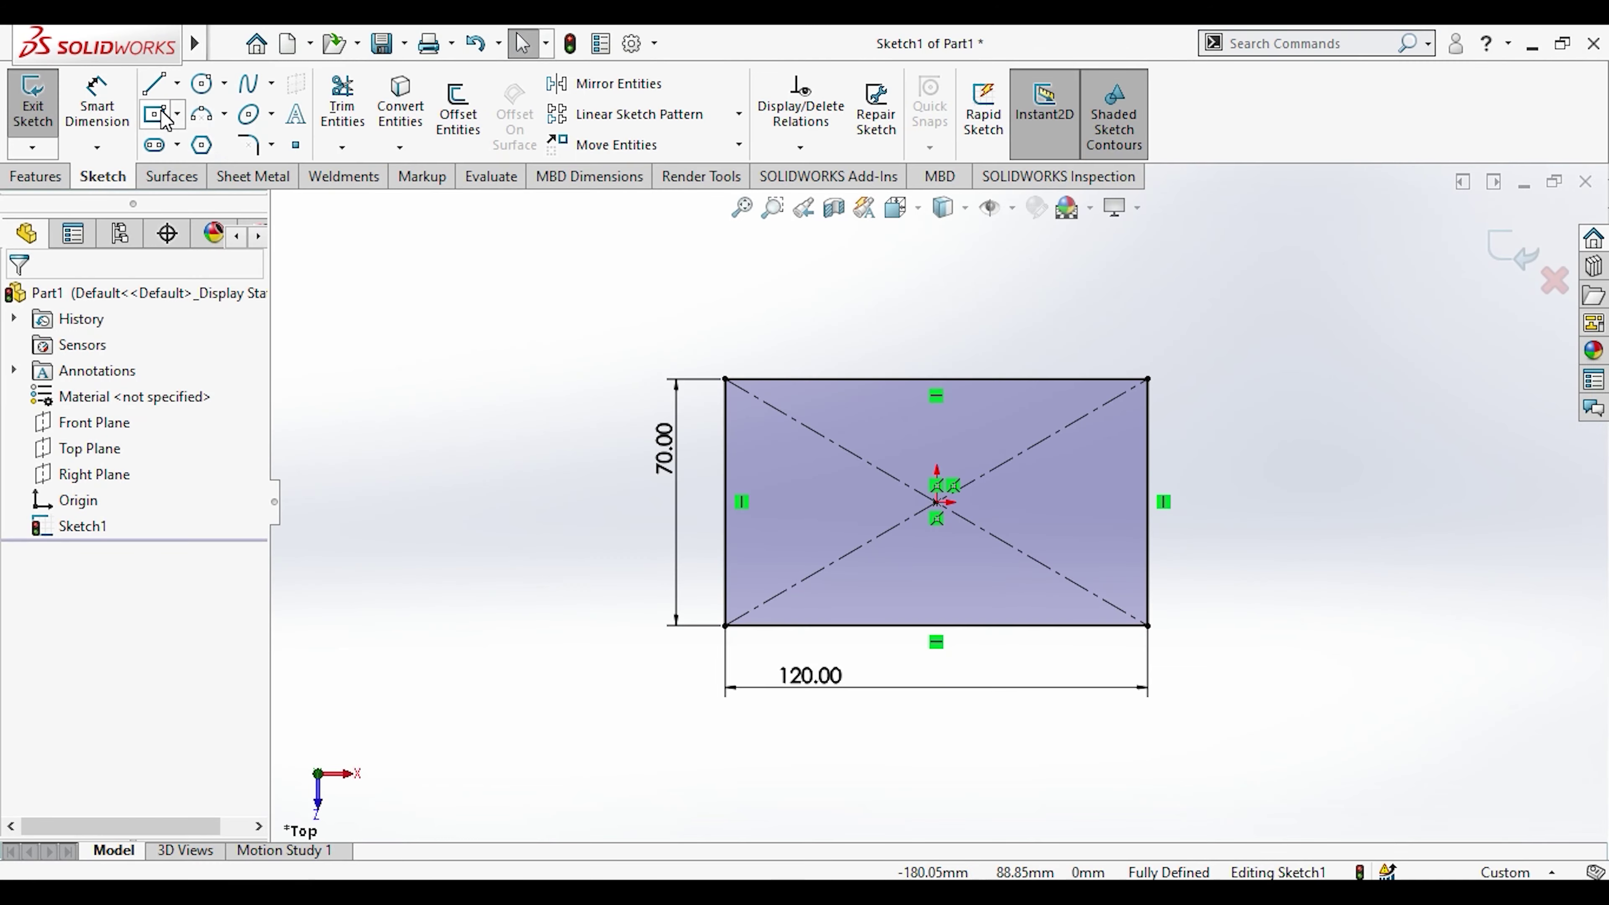
Step: Draw a circle on the rectangle's top-left corner and begin dimensioning it
click(201, 83)
click(760, 378)
click(795, 378)
Step: Dimension the top-left corner circle to R10
click(96, 102)
click(750, 344)
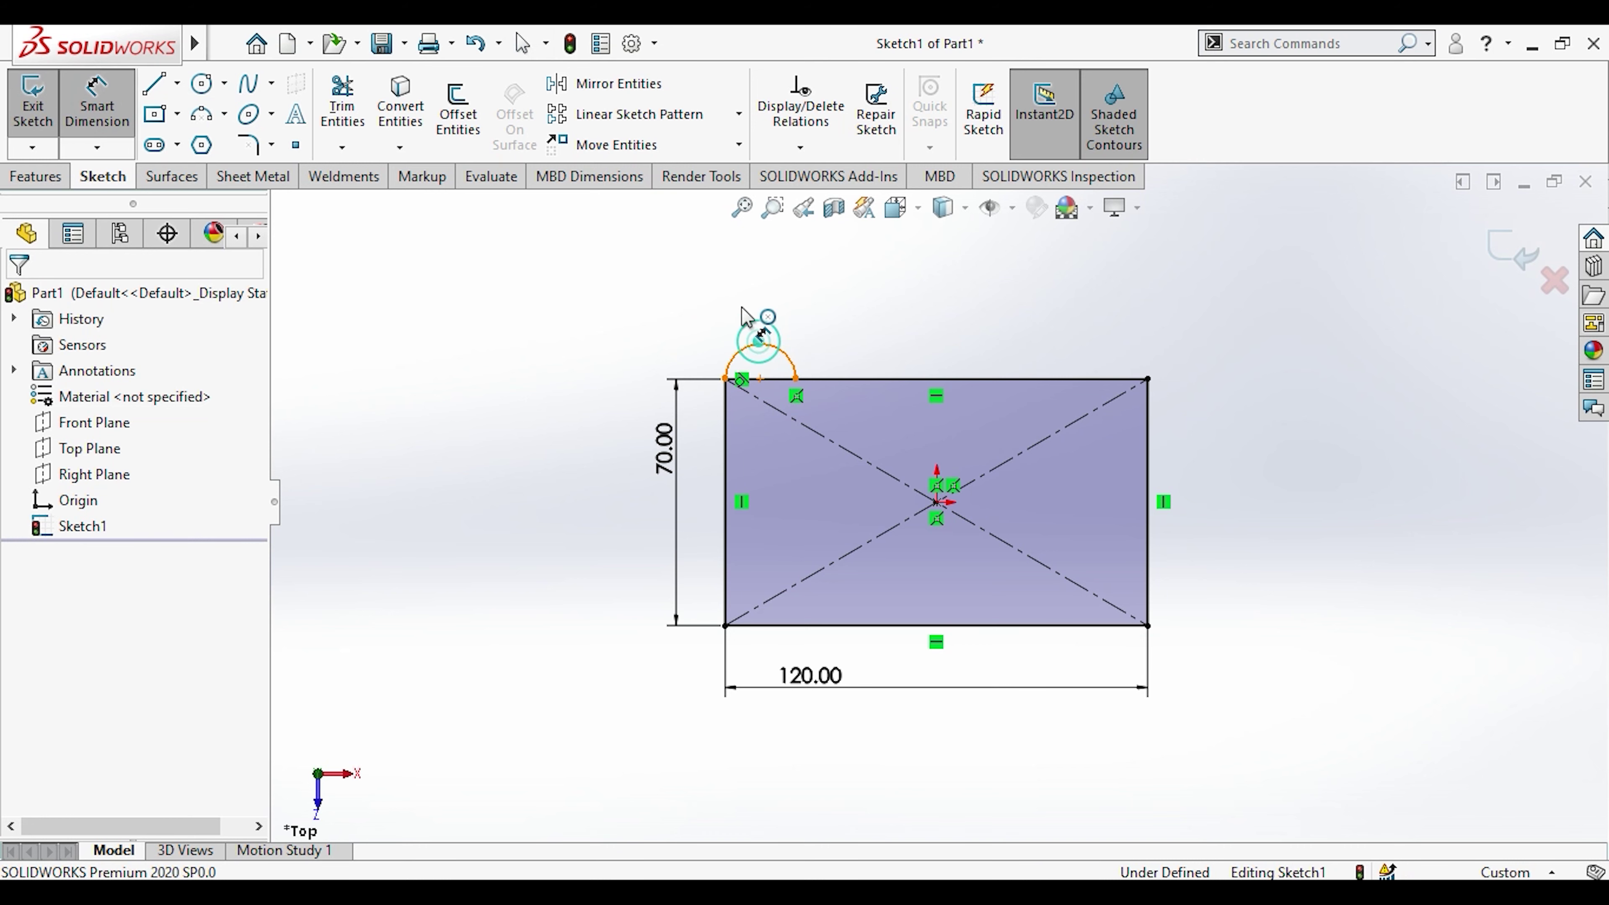
click(724, 285)
text(10)
key(Return)
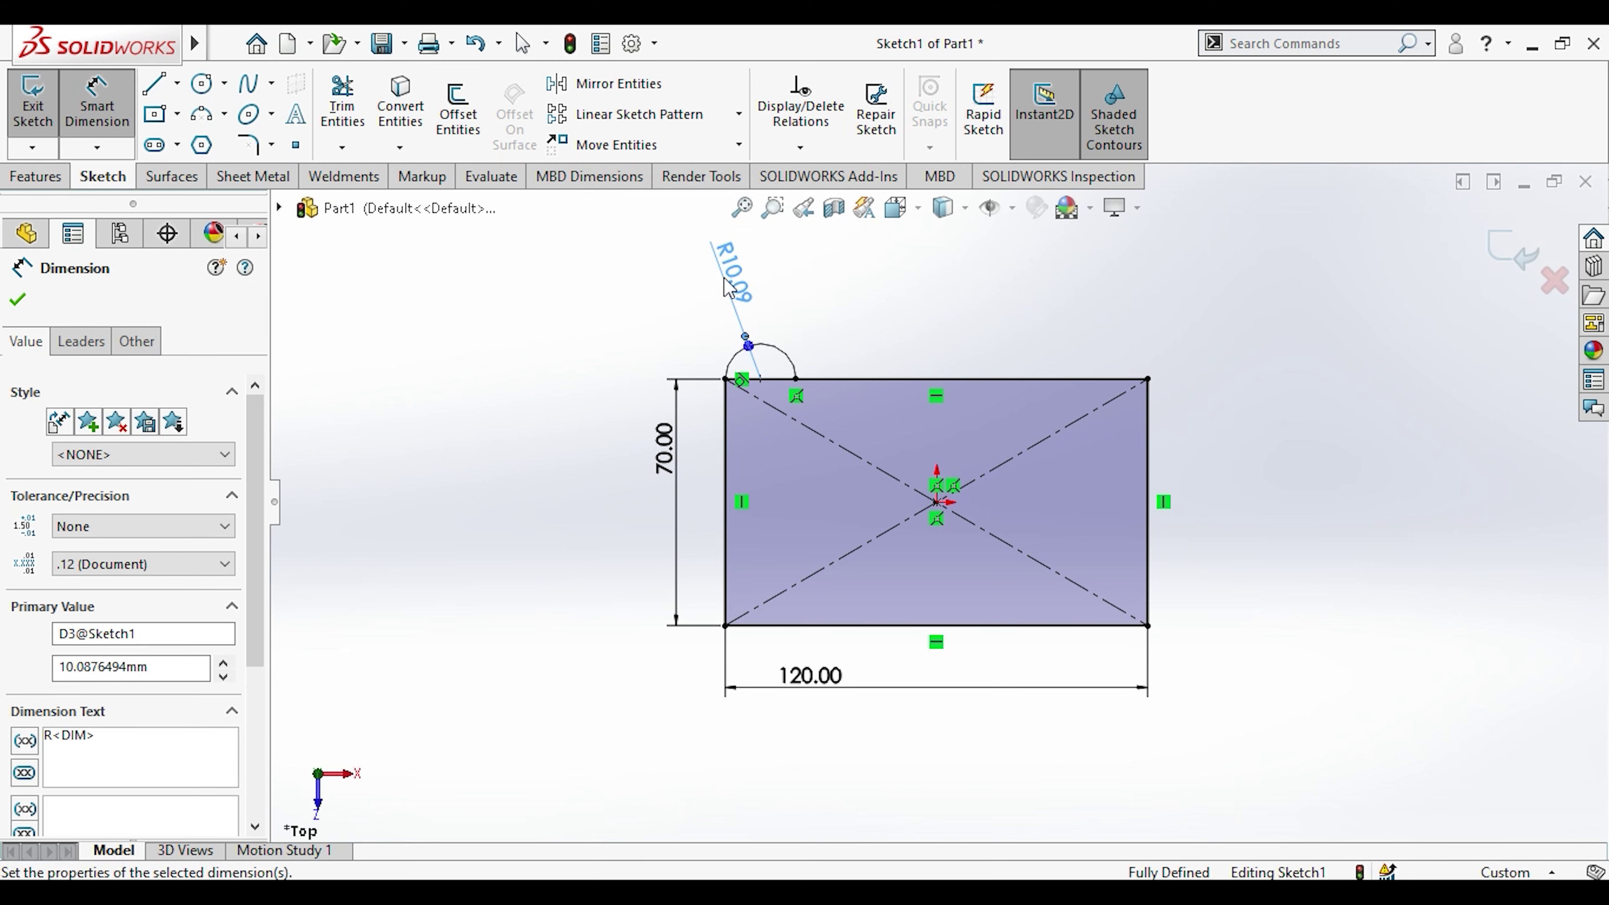
key(Escape)
Step: Mirror the corner circle down to the bottom-left corner
click(619, 83)
click(760, 344)
click(1014, 502)
click(25, 295)
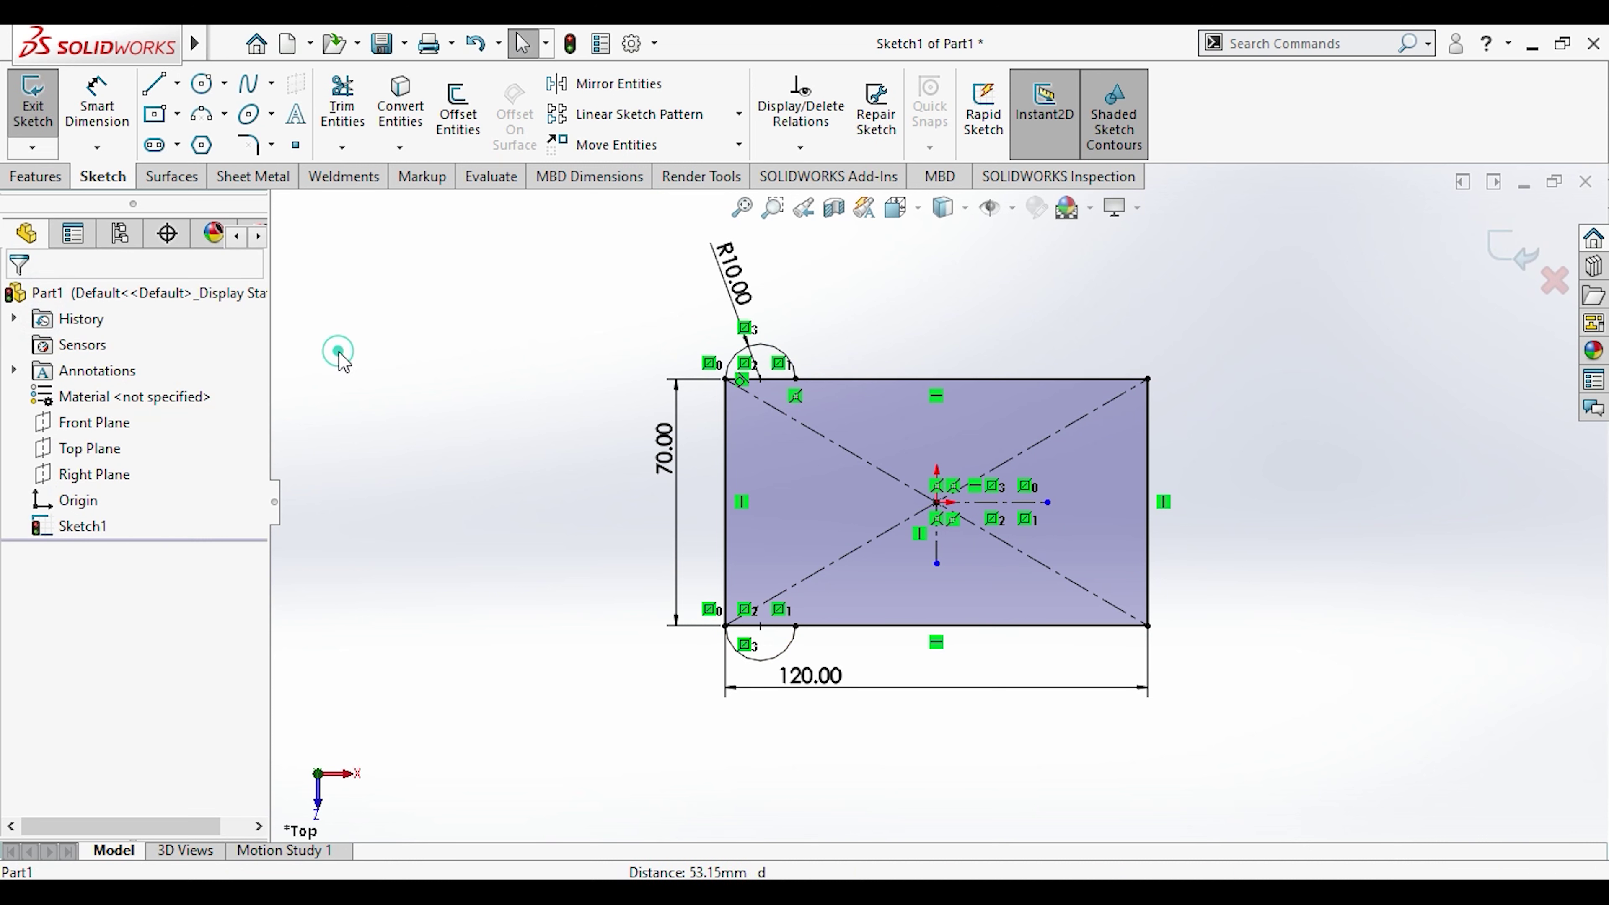
Step: Mirror the two left corner arcs onto the right corners
click(614, 83)
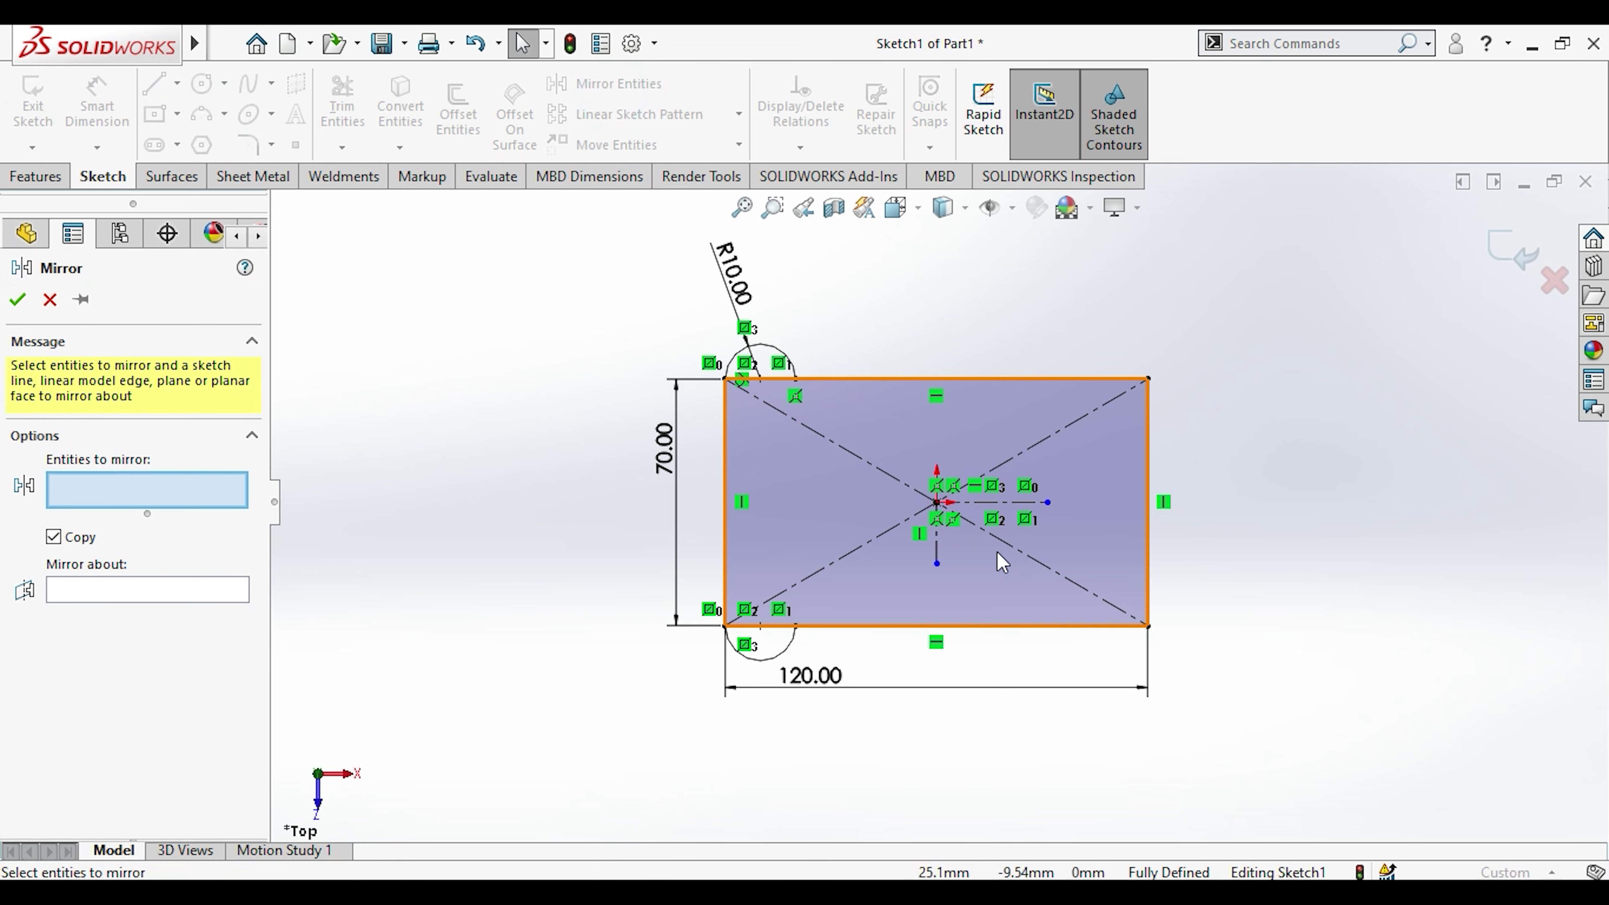
click(796, 368)
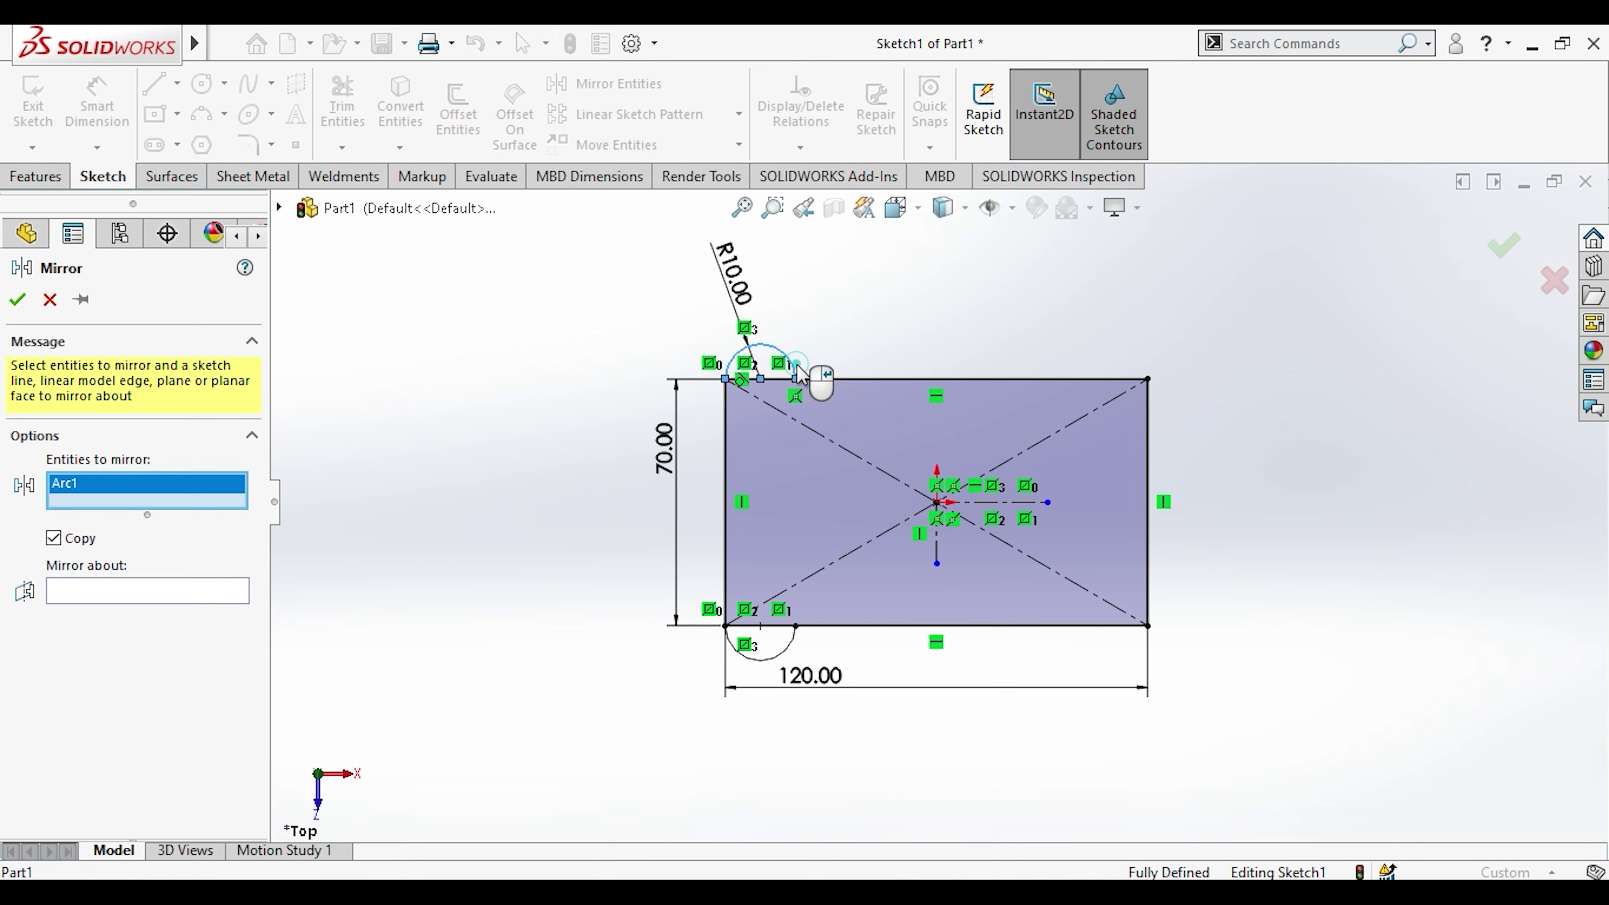
click(798, 641)
click(35, 176)
click(42, 111)
Step: Include the last lug region and extrude the base outline 15 mm deep
click(1055, 640)
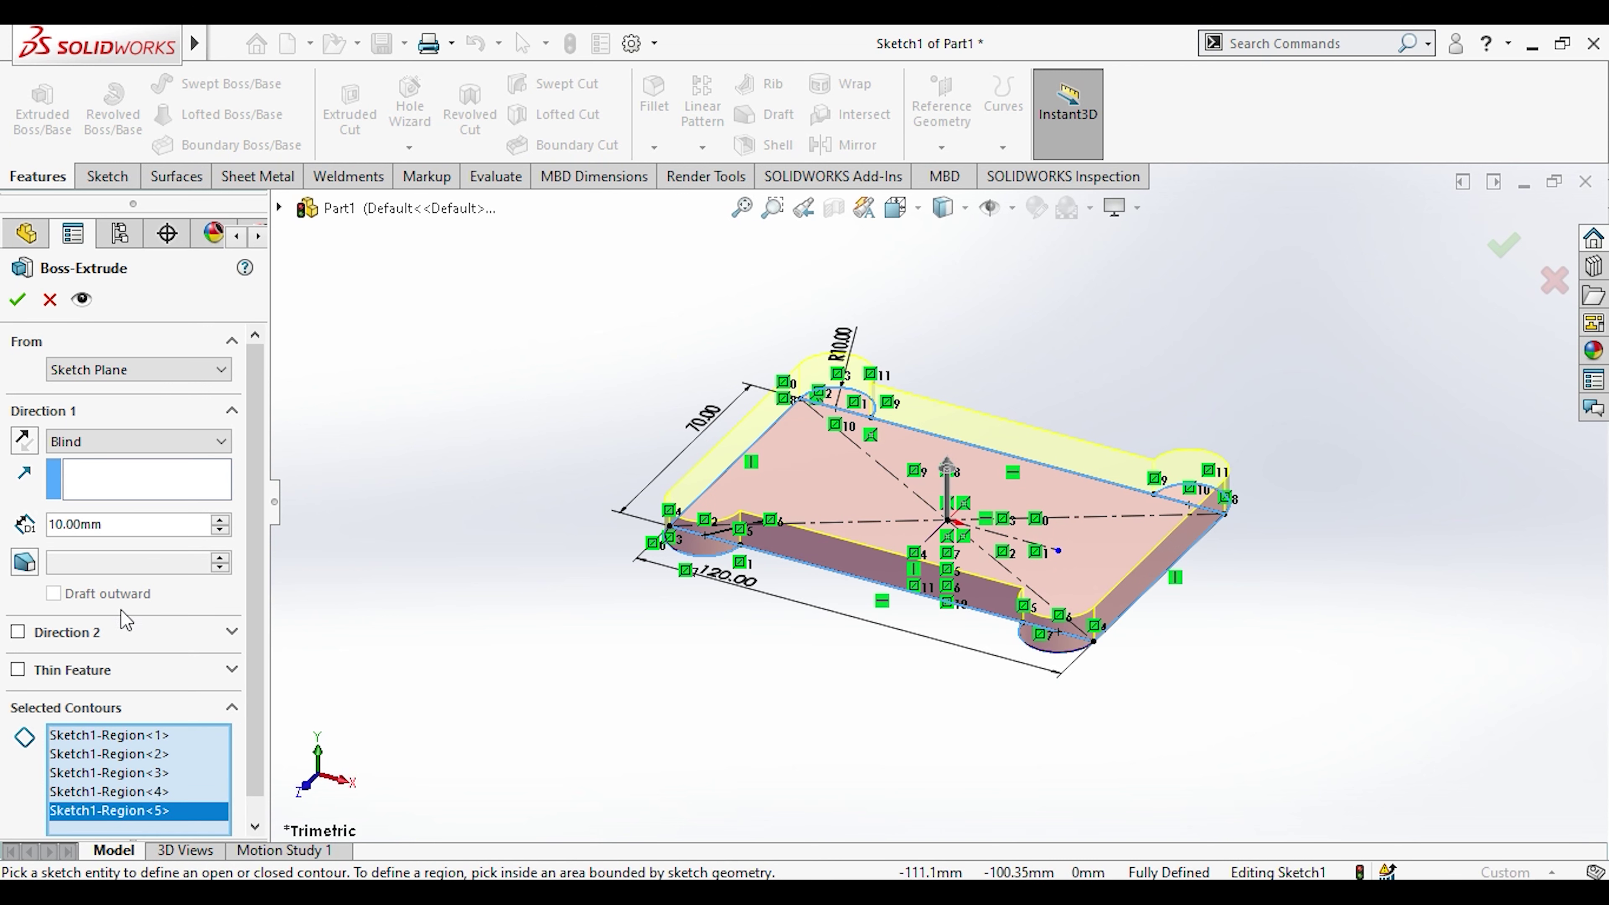
double_click(107, 526)
text(15)
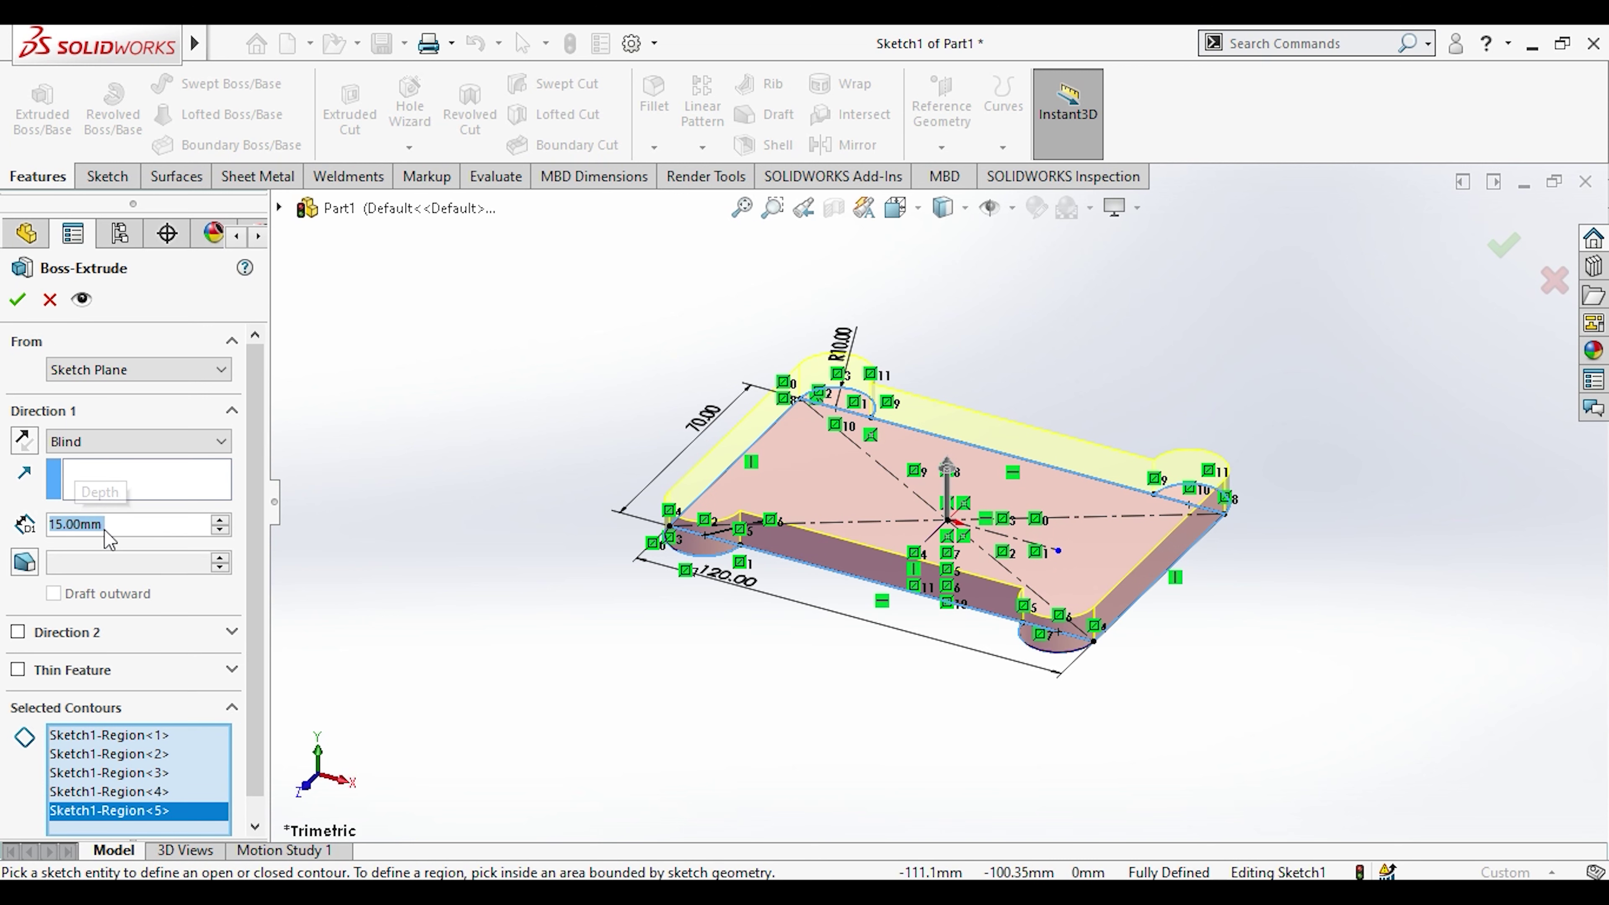
key(Return)
click(17, 299)
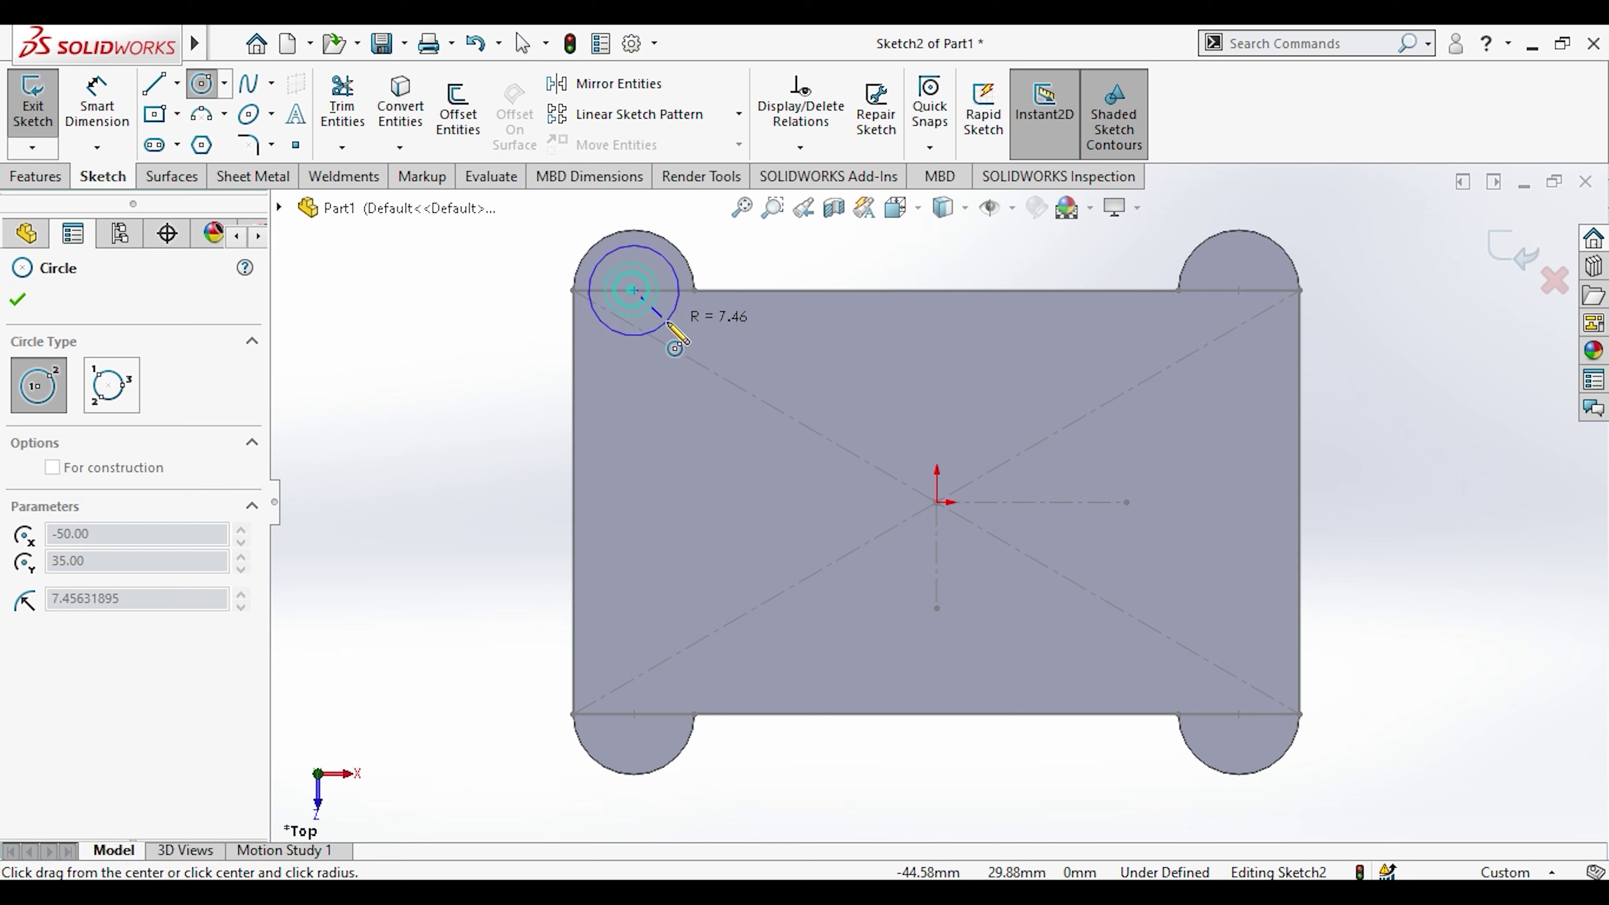
Step: Sketch hole circles centred on the top-left and top-right lugs
click(665, 322)
click(1238, 715)
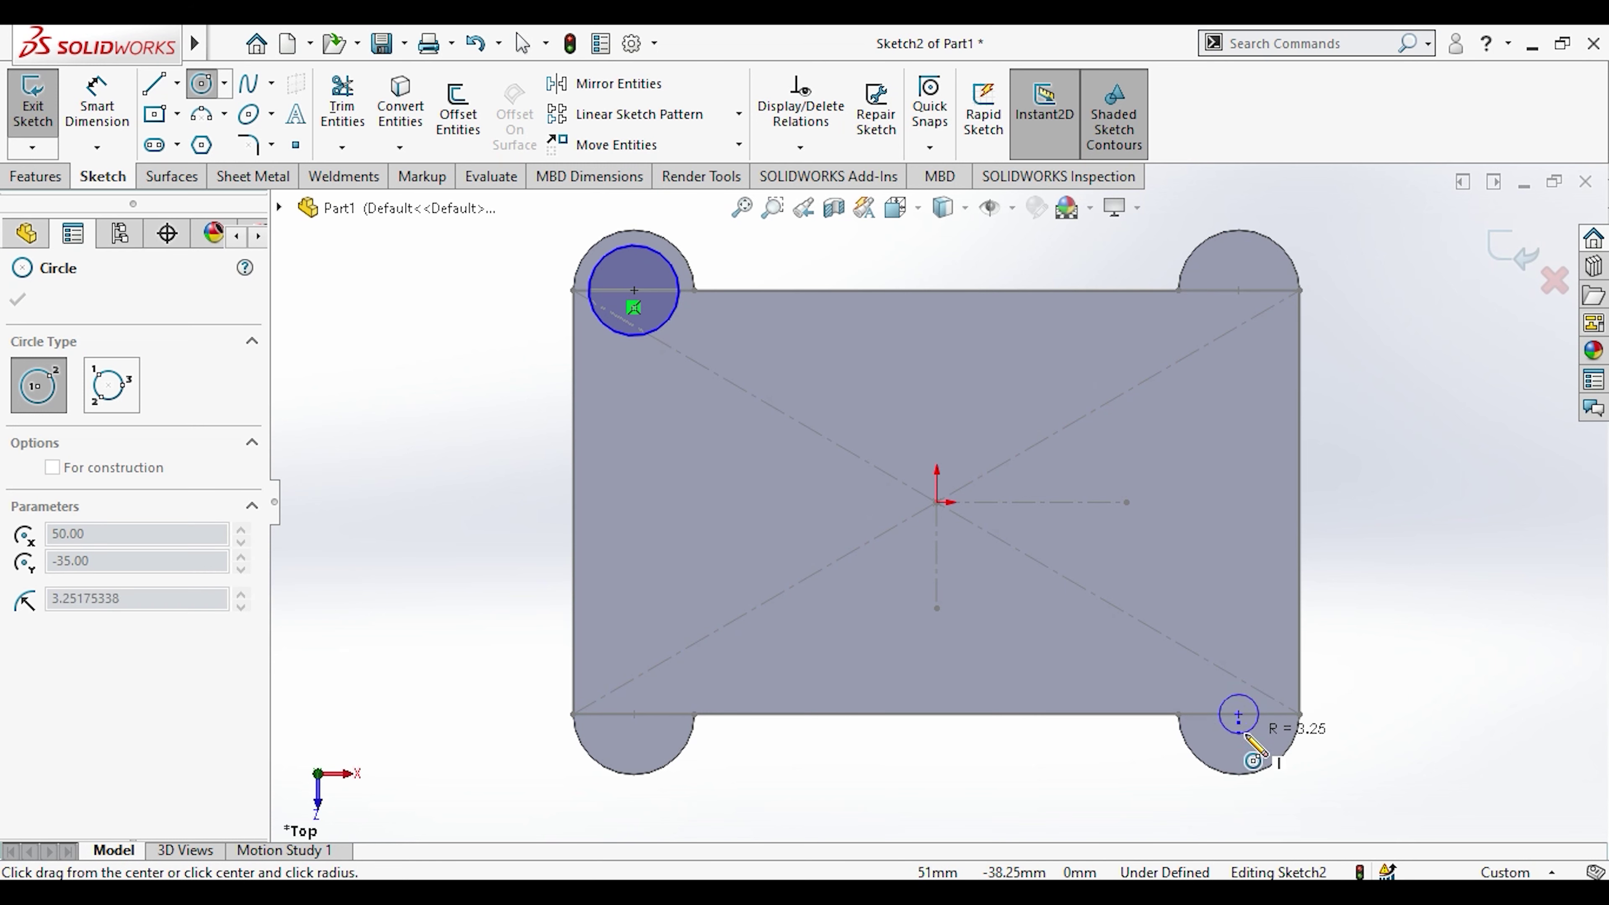
key(Escape)
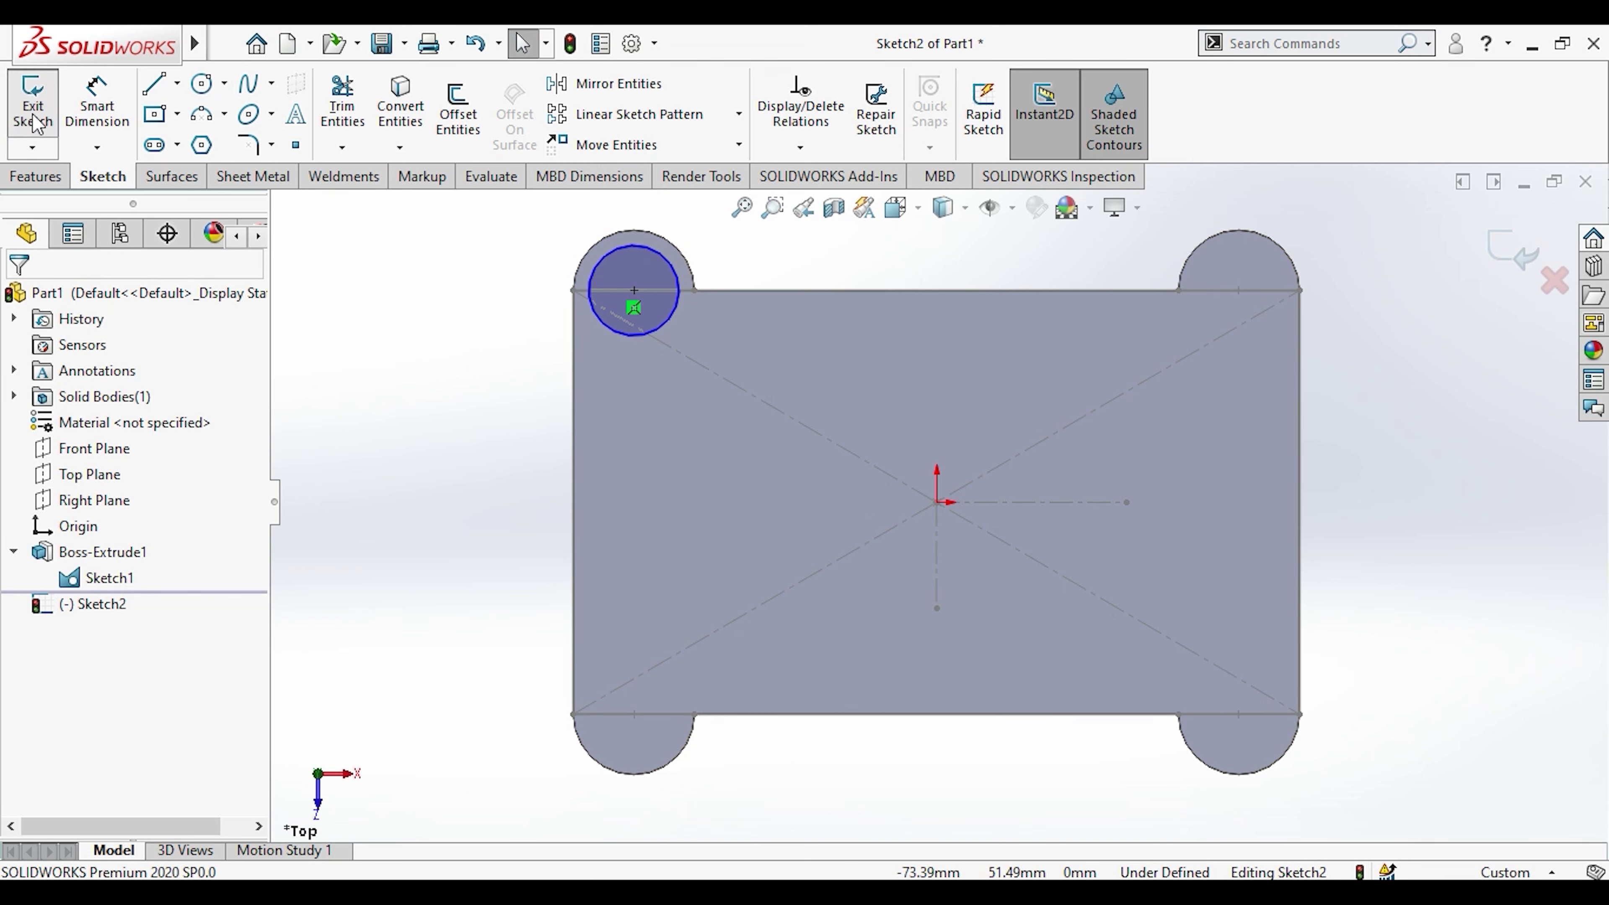
click(202, 83)
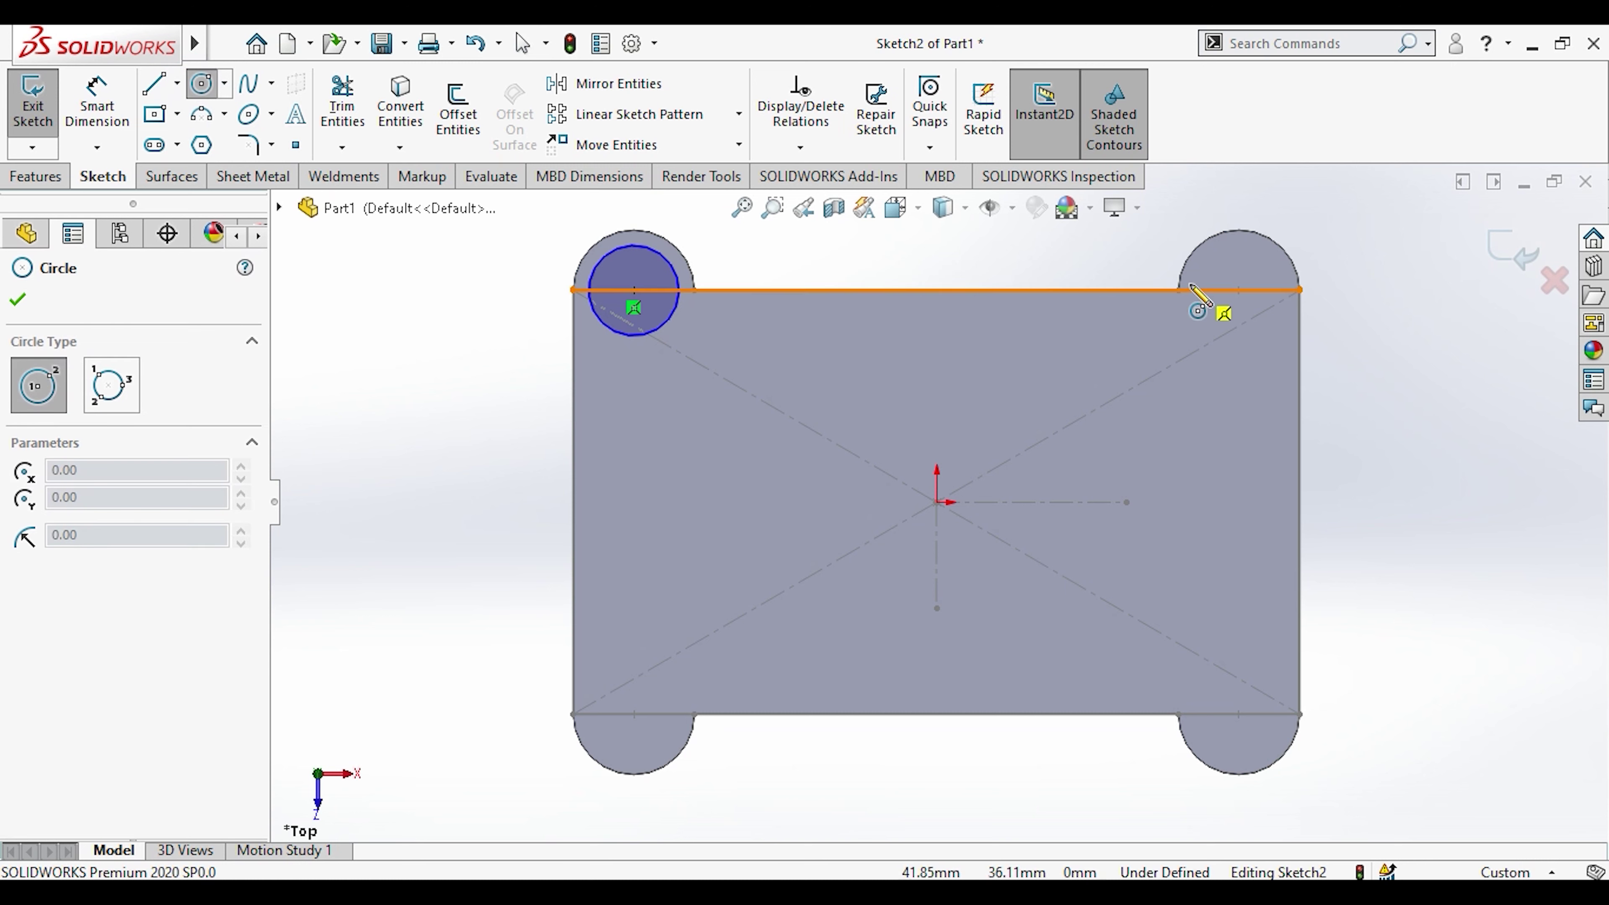
click(1239, 289)
click(1257, 338)
key(Escape)
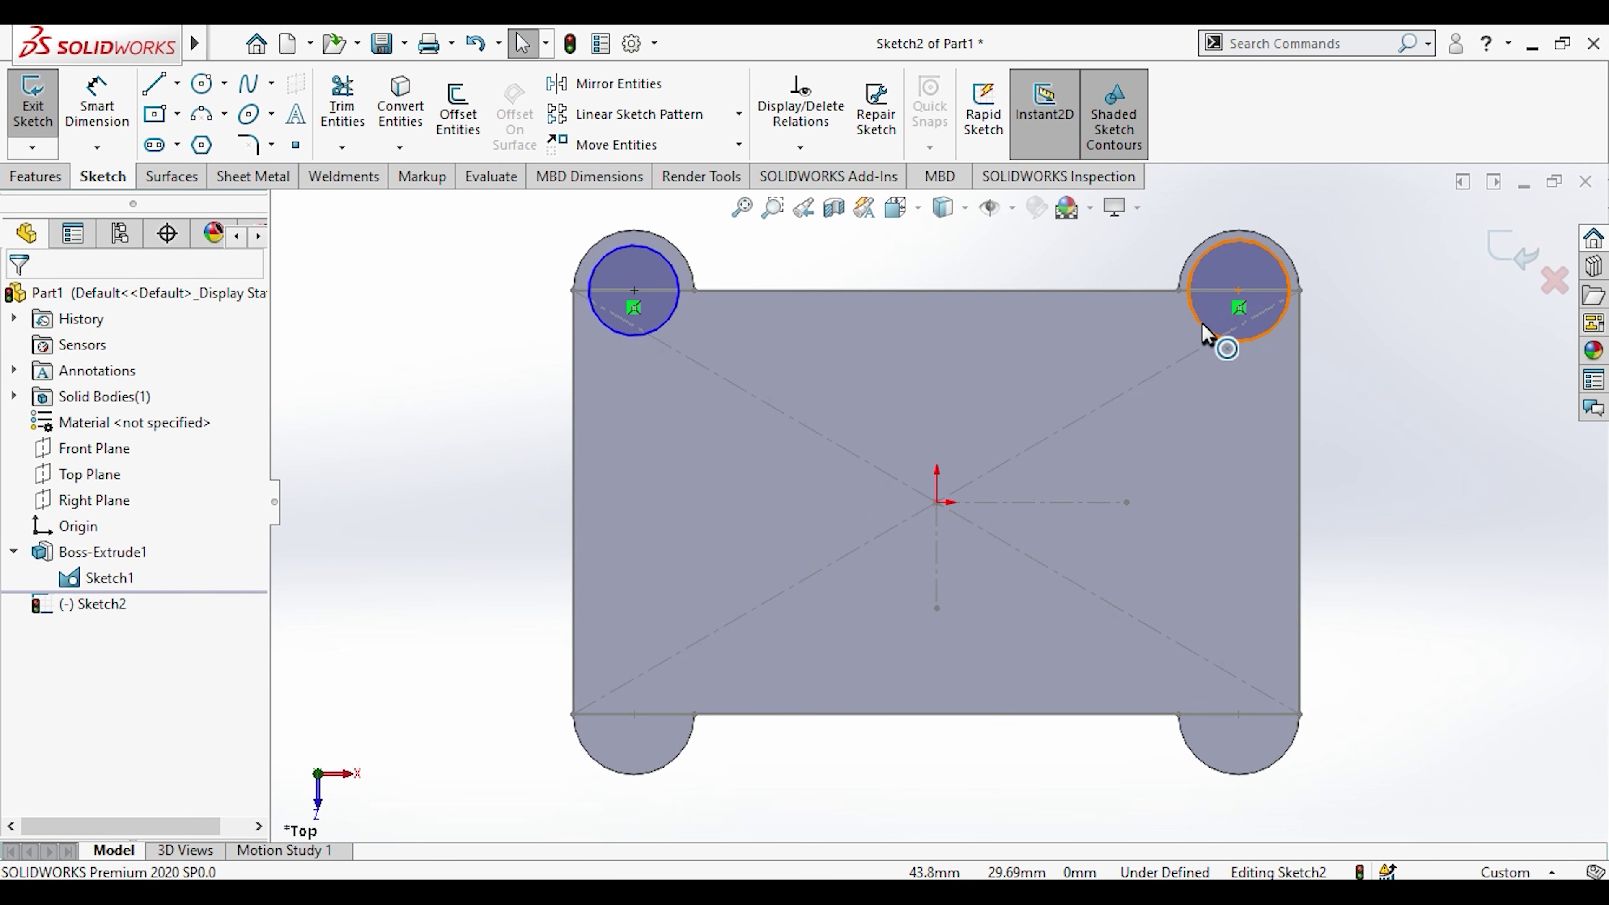
Step: Add an Equal relation between the two hole circles
click(1200, 324)
ctrl+click(673, 328)
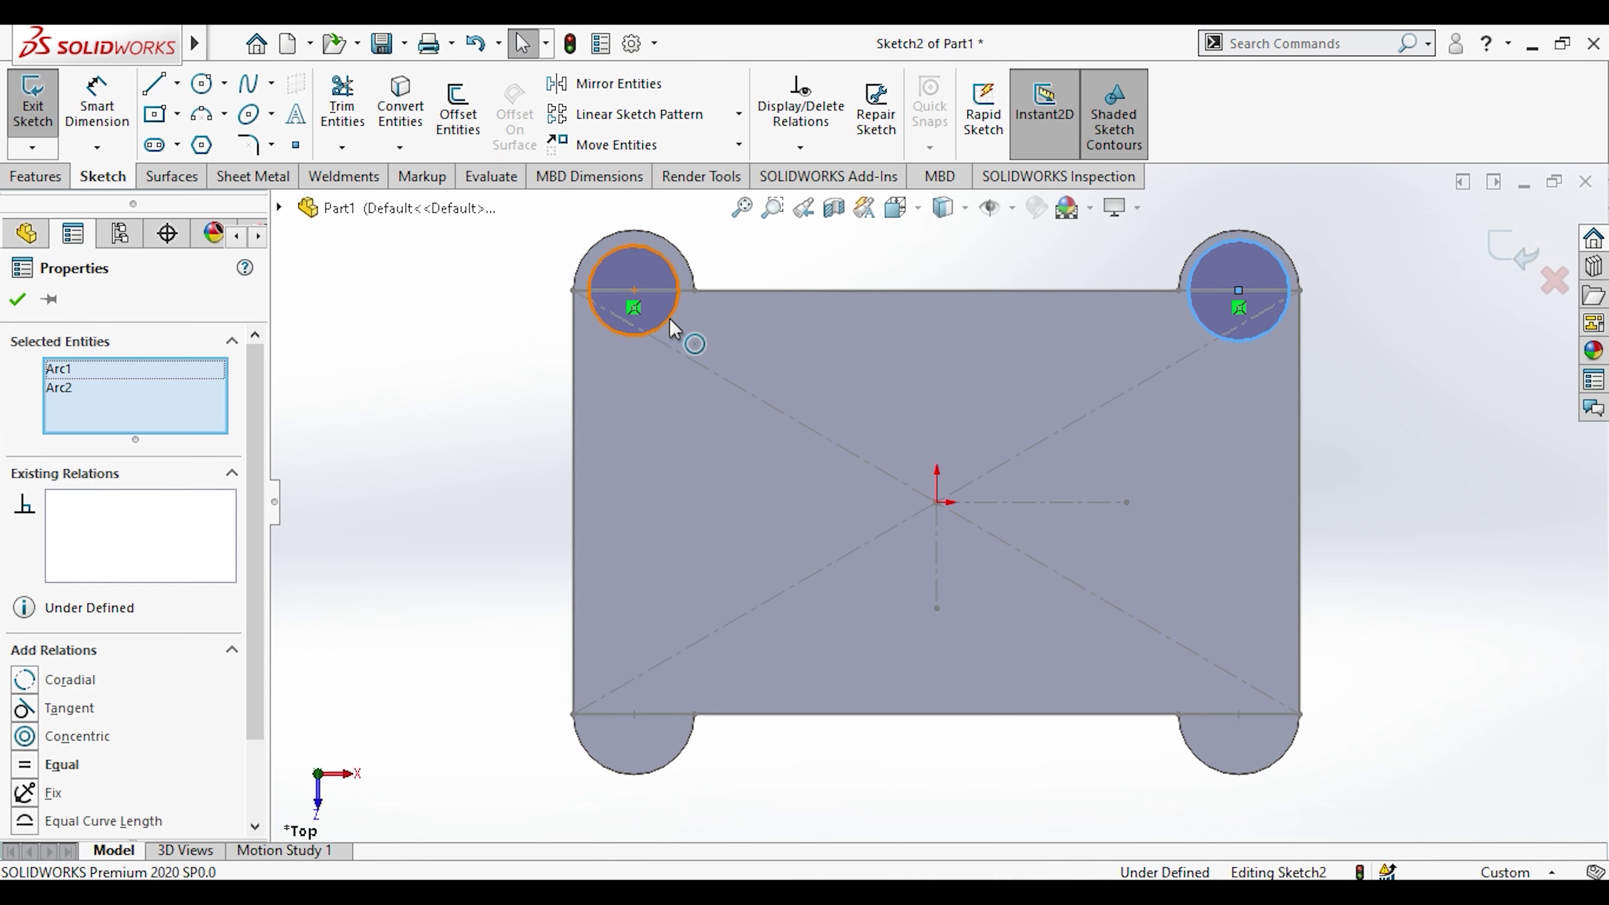
click(833, 209)
click(426, 378)
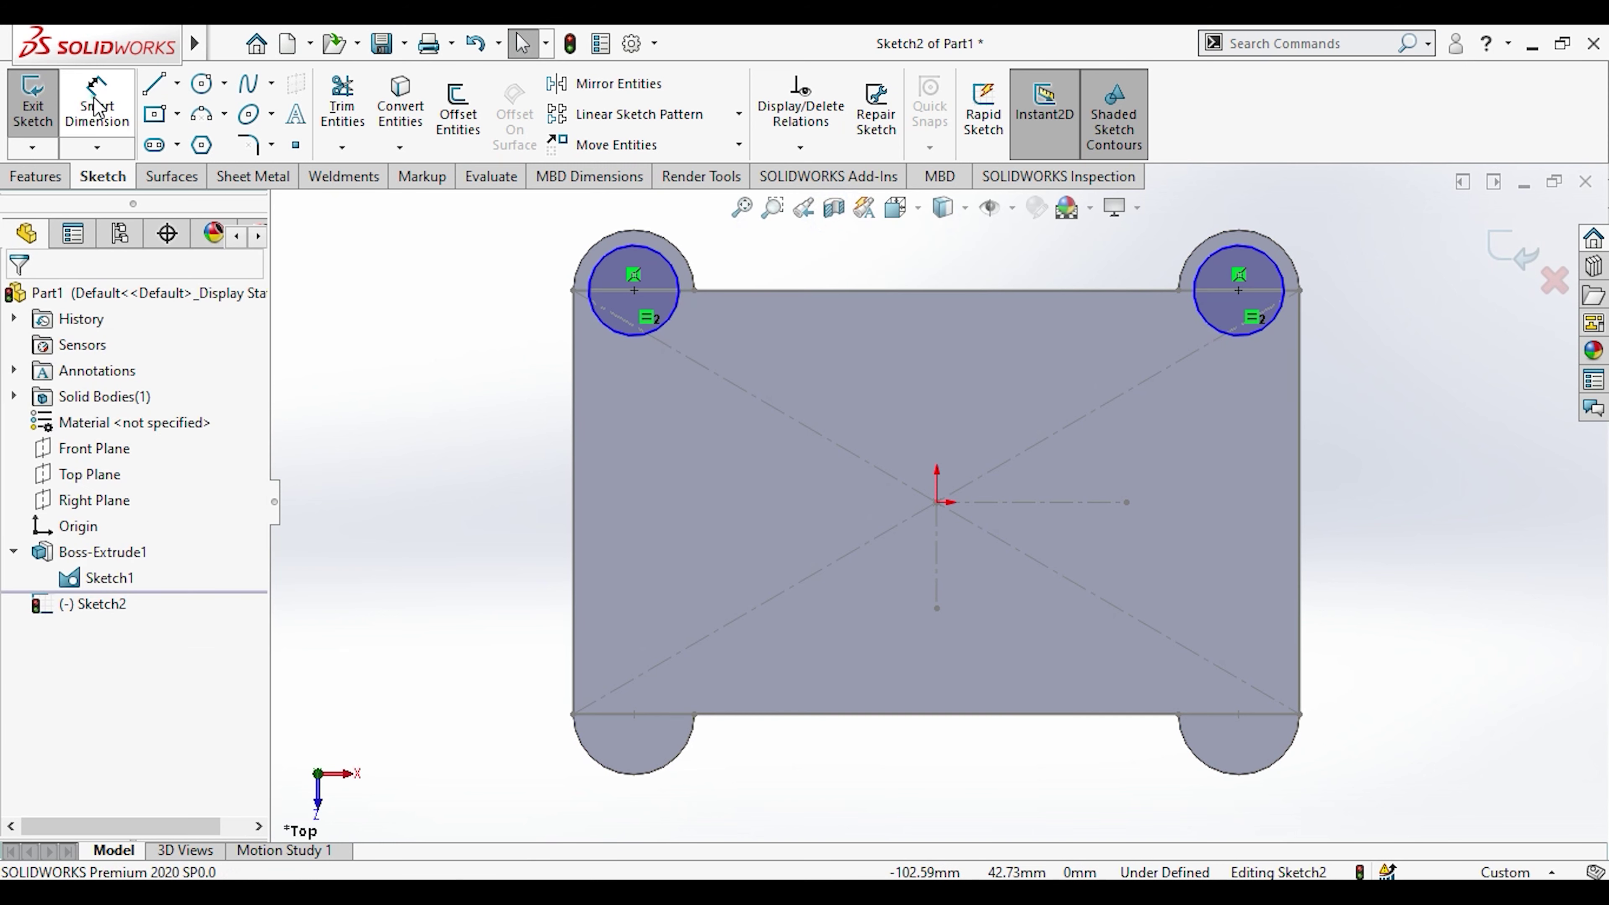
Step: Dimension the top-left hole circle to Ø10 mm, then start and cancel an Extruded Cut
click(101, 118)
click(595, 314)
click(474, 336)
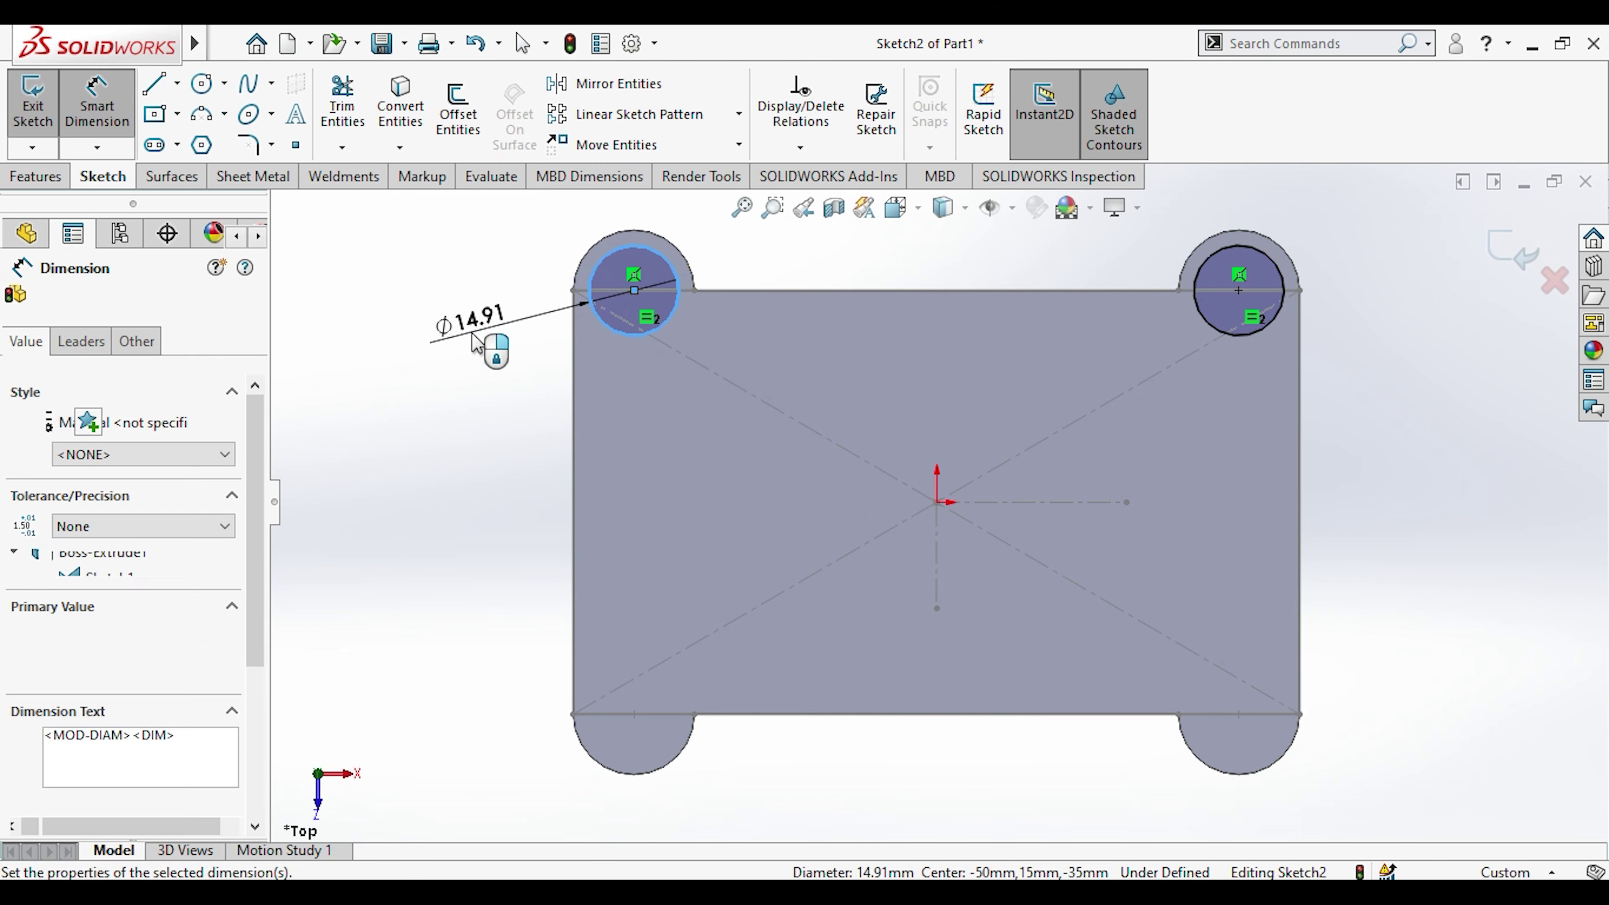
text(10)
key(Return)
key(Escape)
click(36, 176)
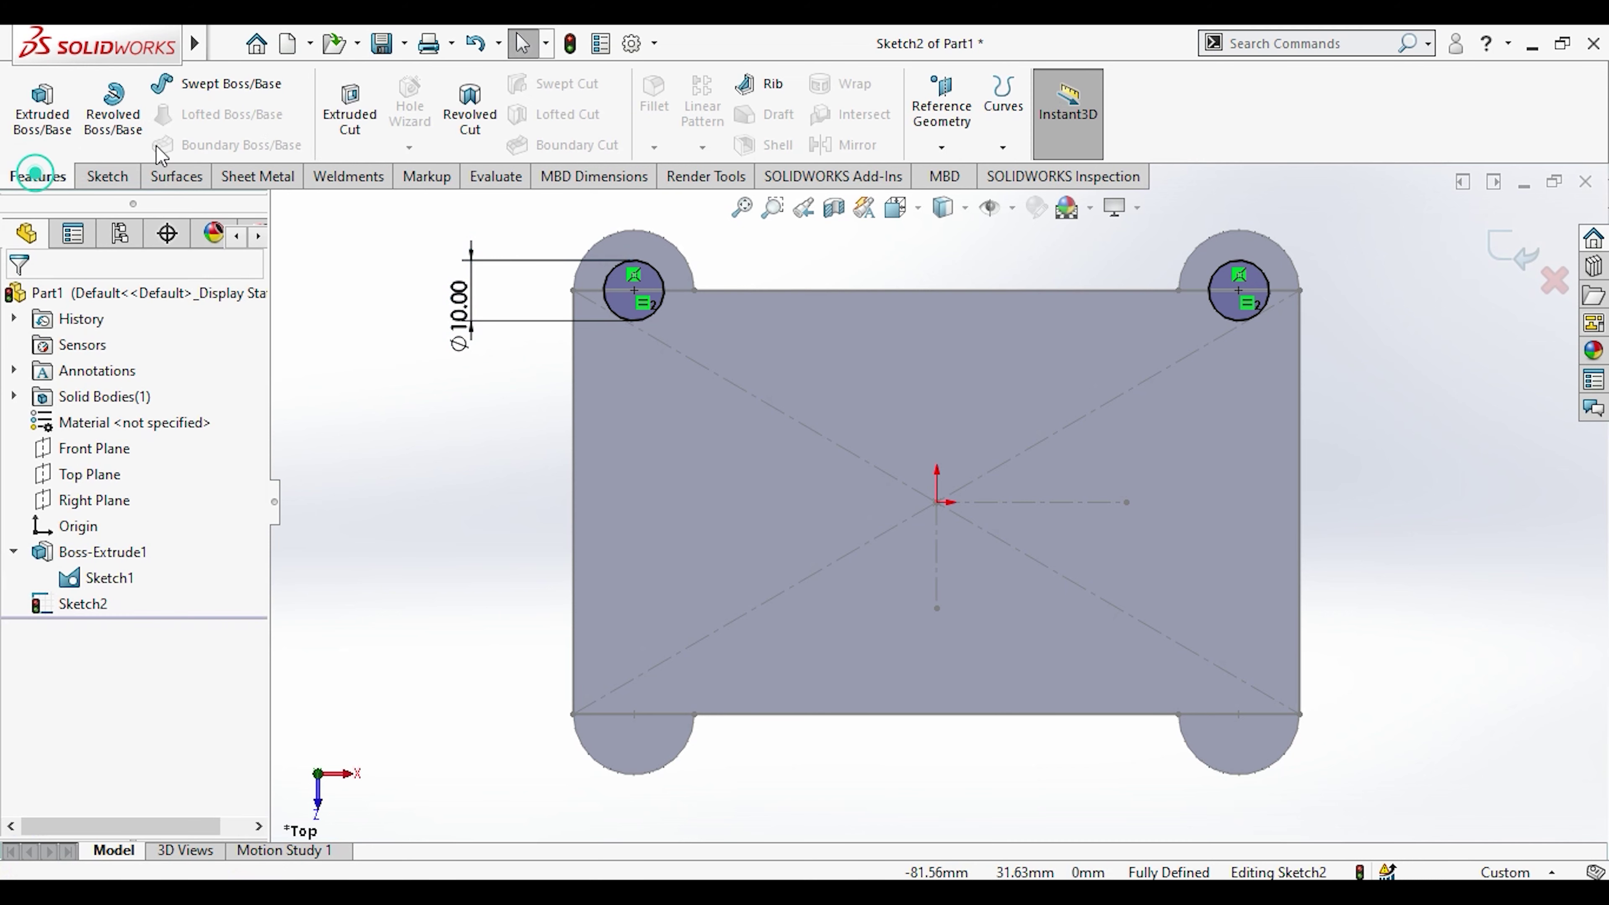
click(350, 108)
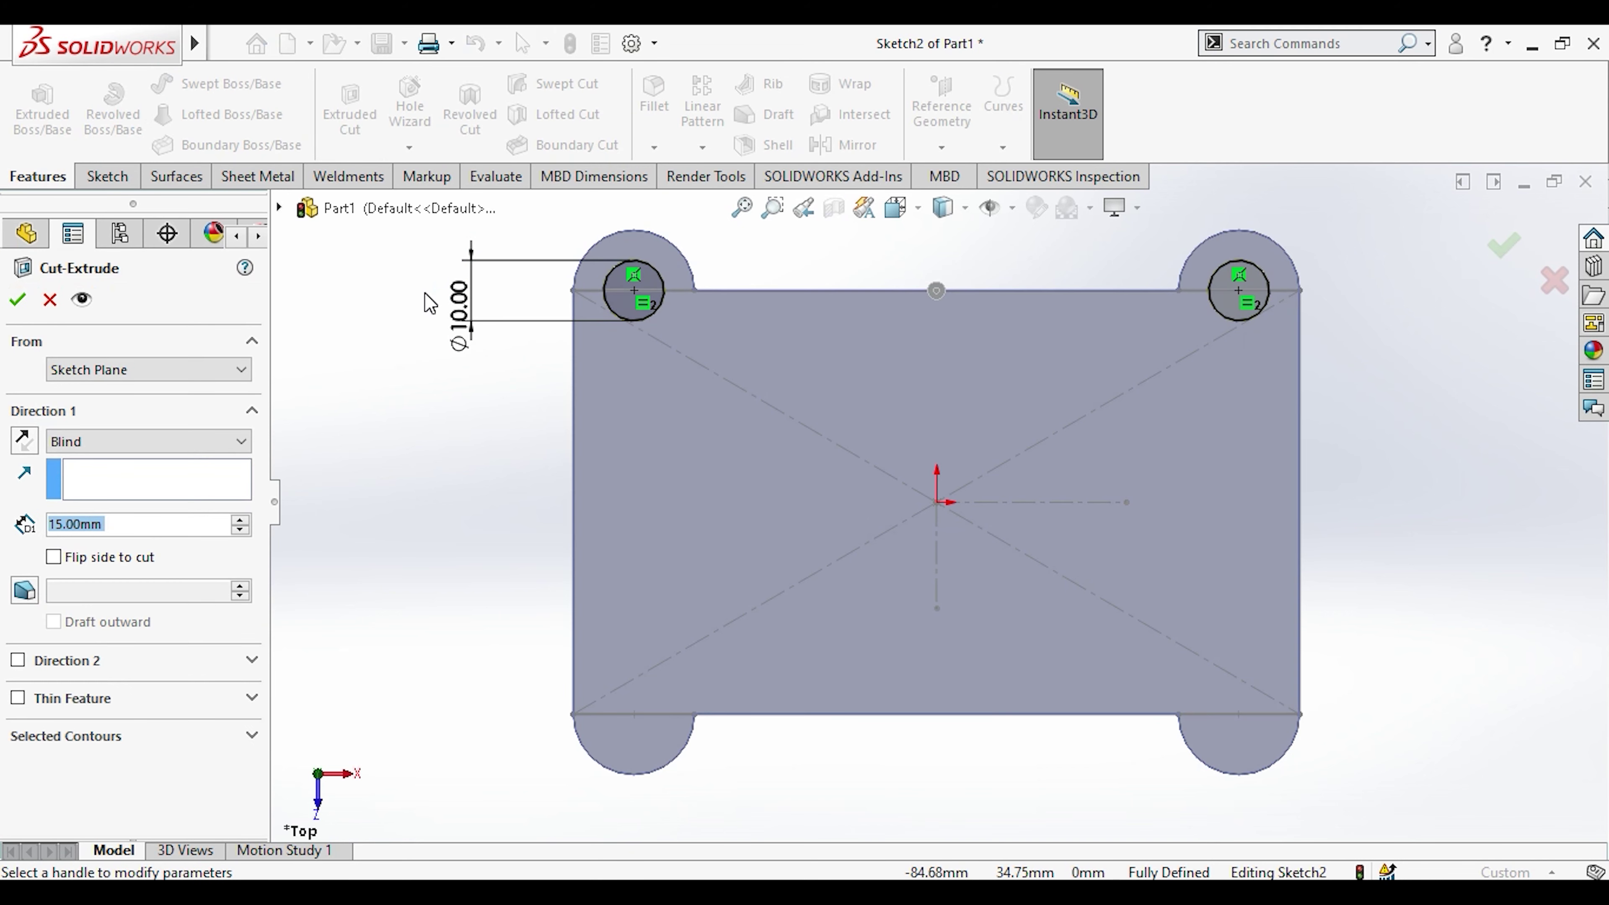
key(Escape)
Step: Draw a horizontal centerline from the origin to the right
click(86, 183)
click(177, 83)
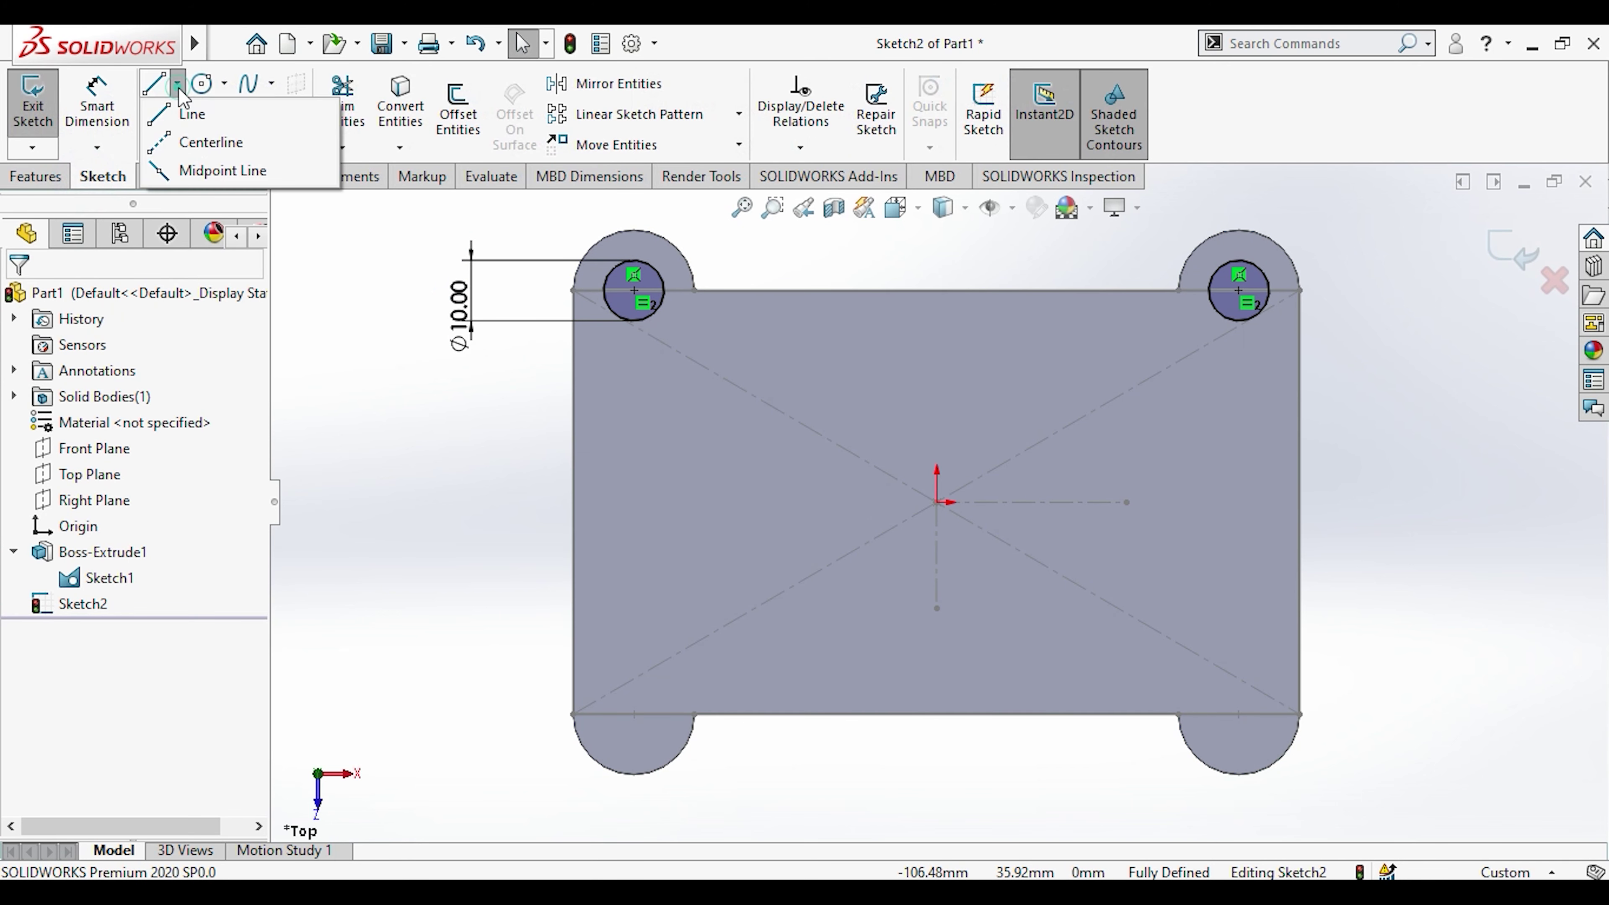
click(209, 134)
click(936, 502)
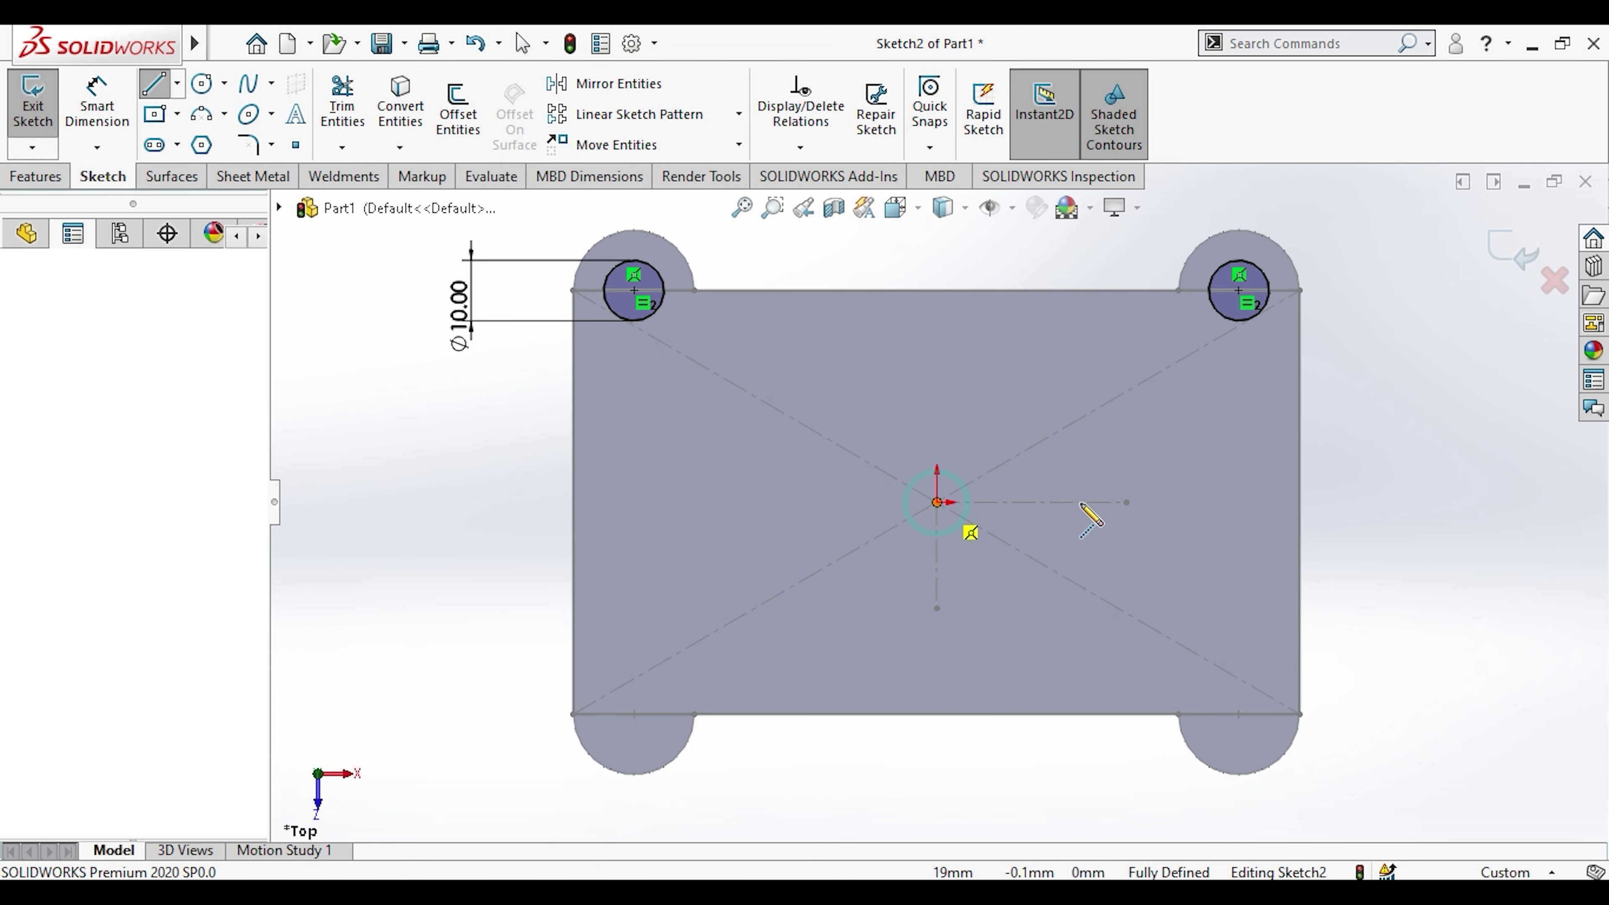
click(1126, 502)
key(Escape)
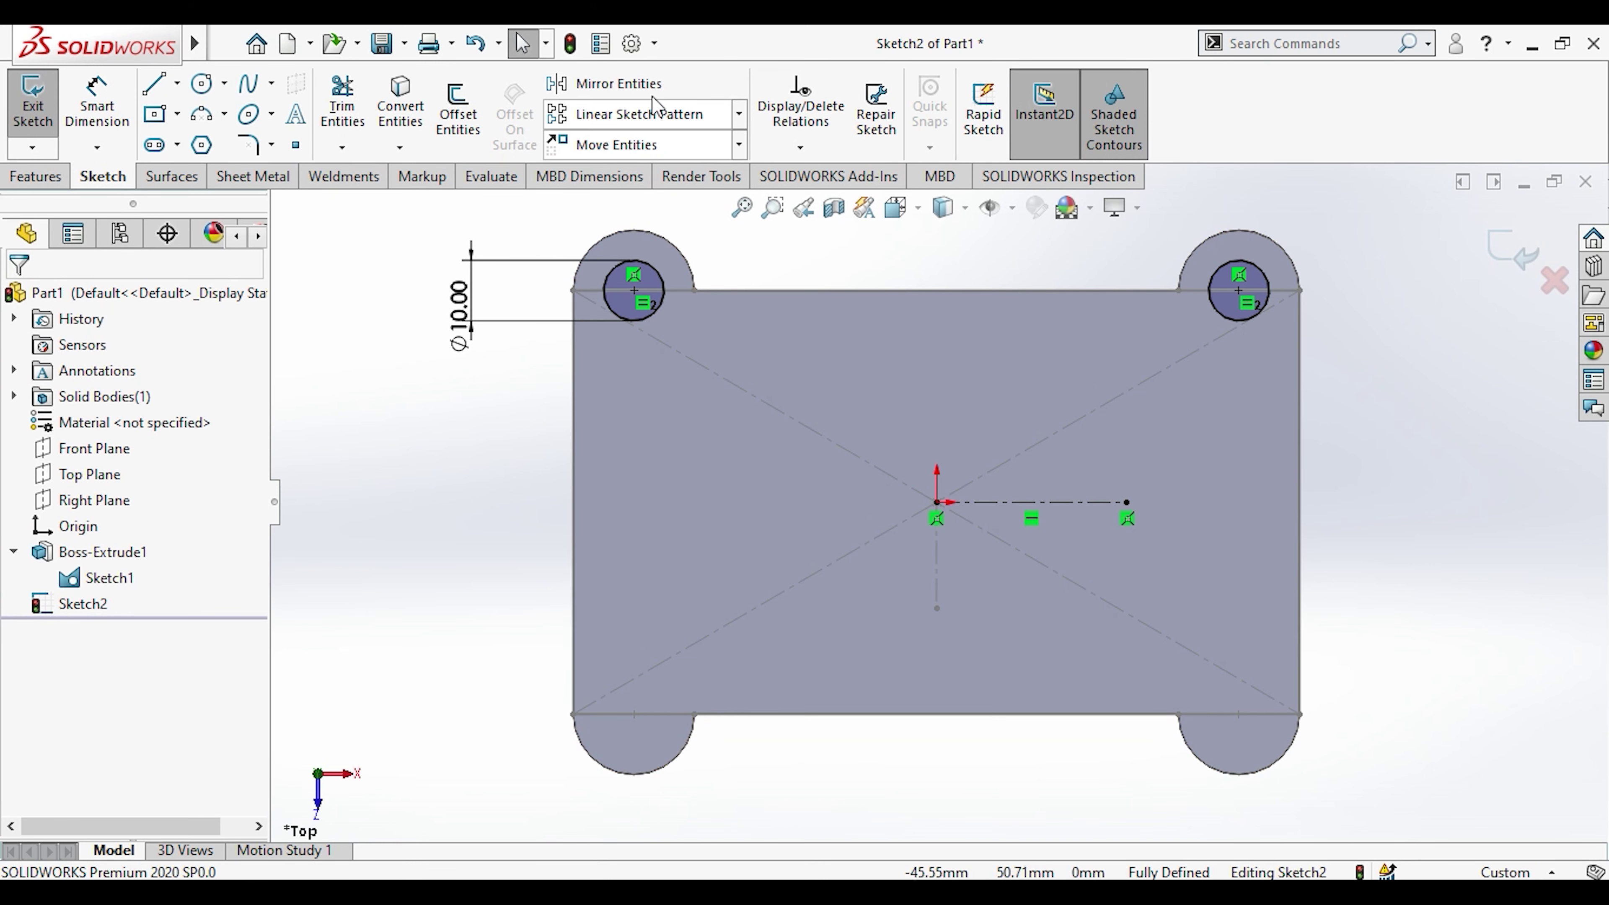
Step: Mirror both top hole circles about the centerline onto the bottom lugs
click(627, 84)
click(656, 311)
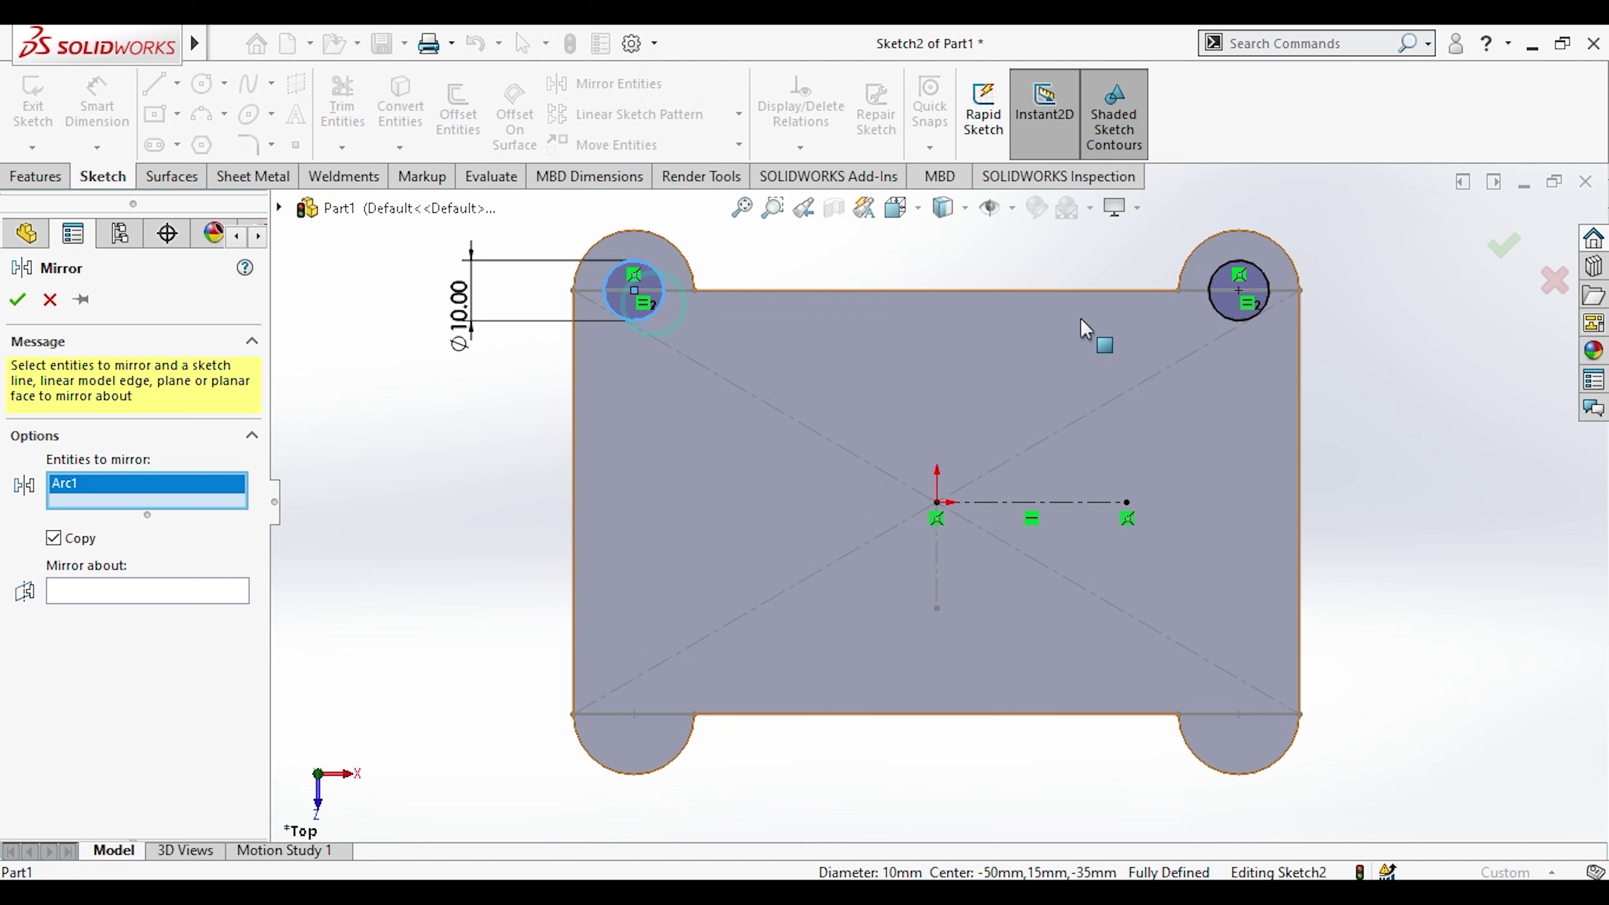
click(1211, 297)
click(71, 609)
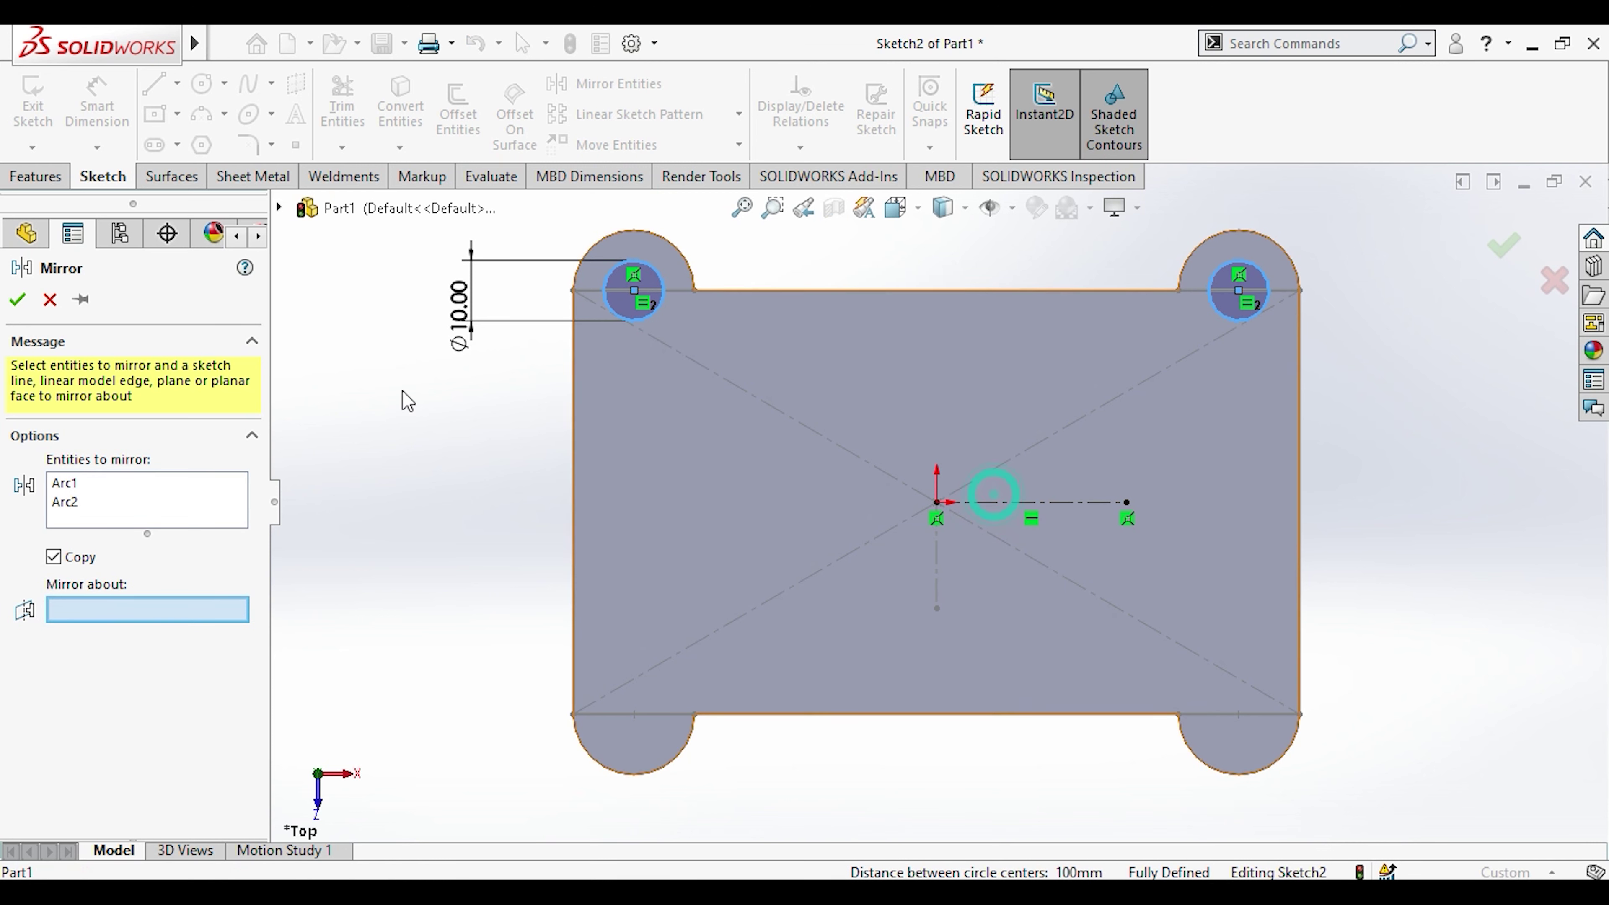
click(962, 500)
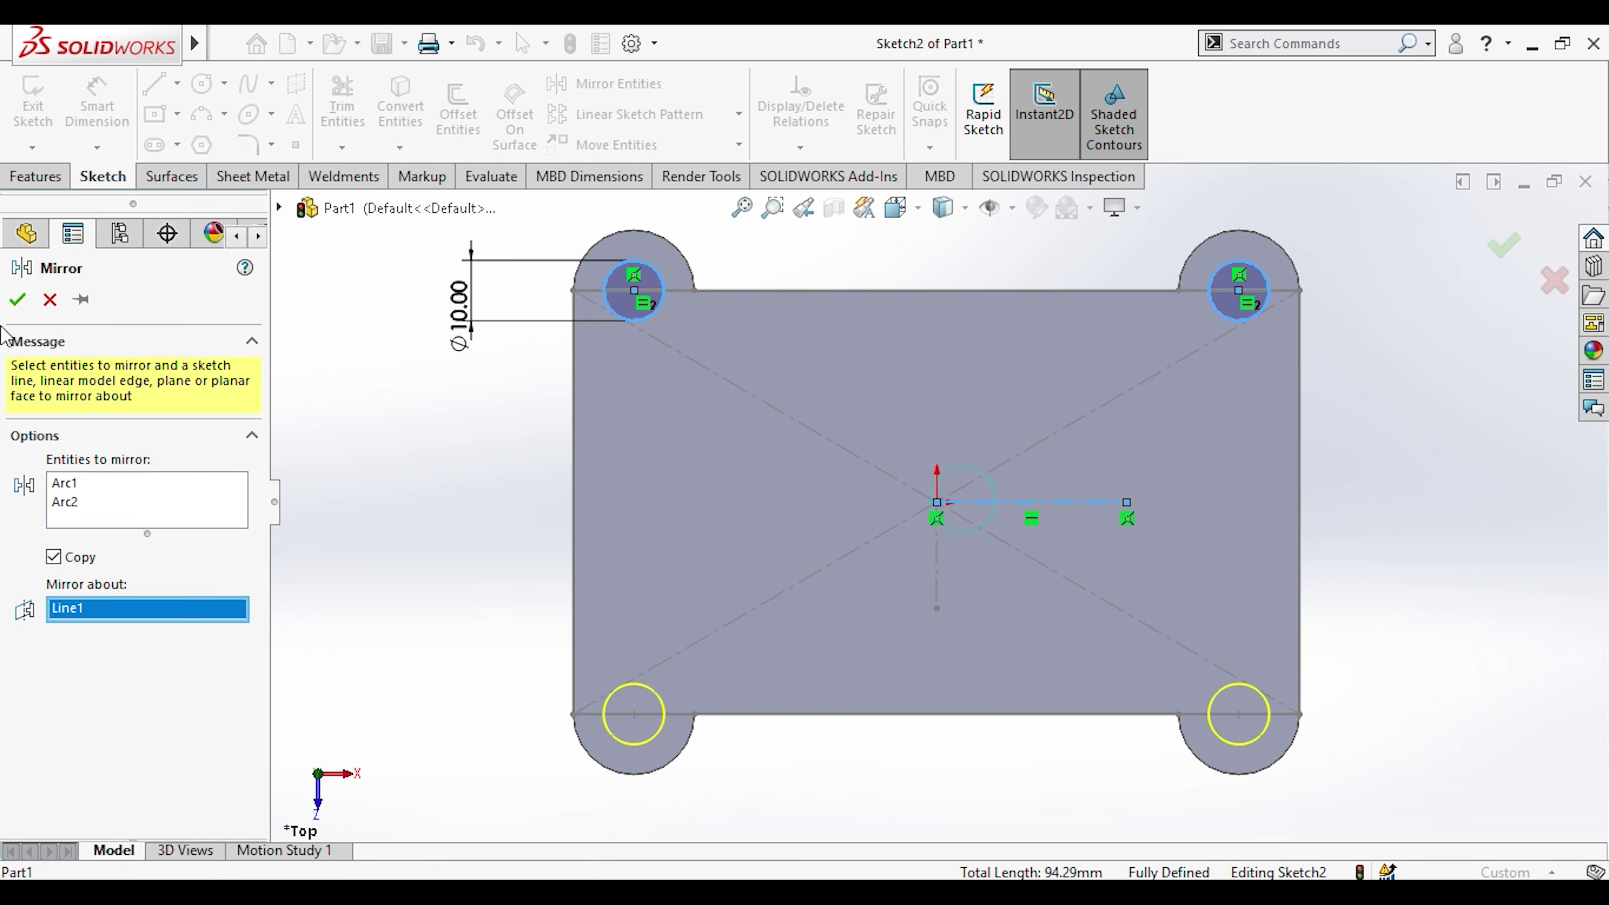
click(17, 303)
Step: Extrude-cut the four Ø10 lug holes through the base
click(37, 176)
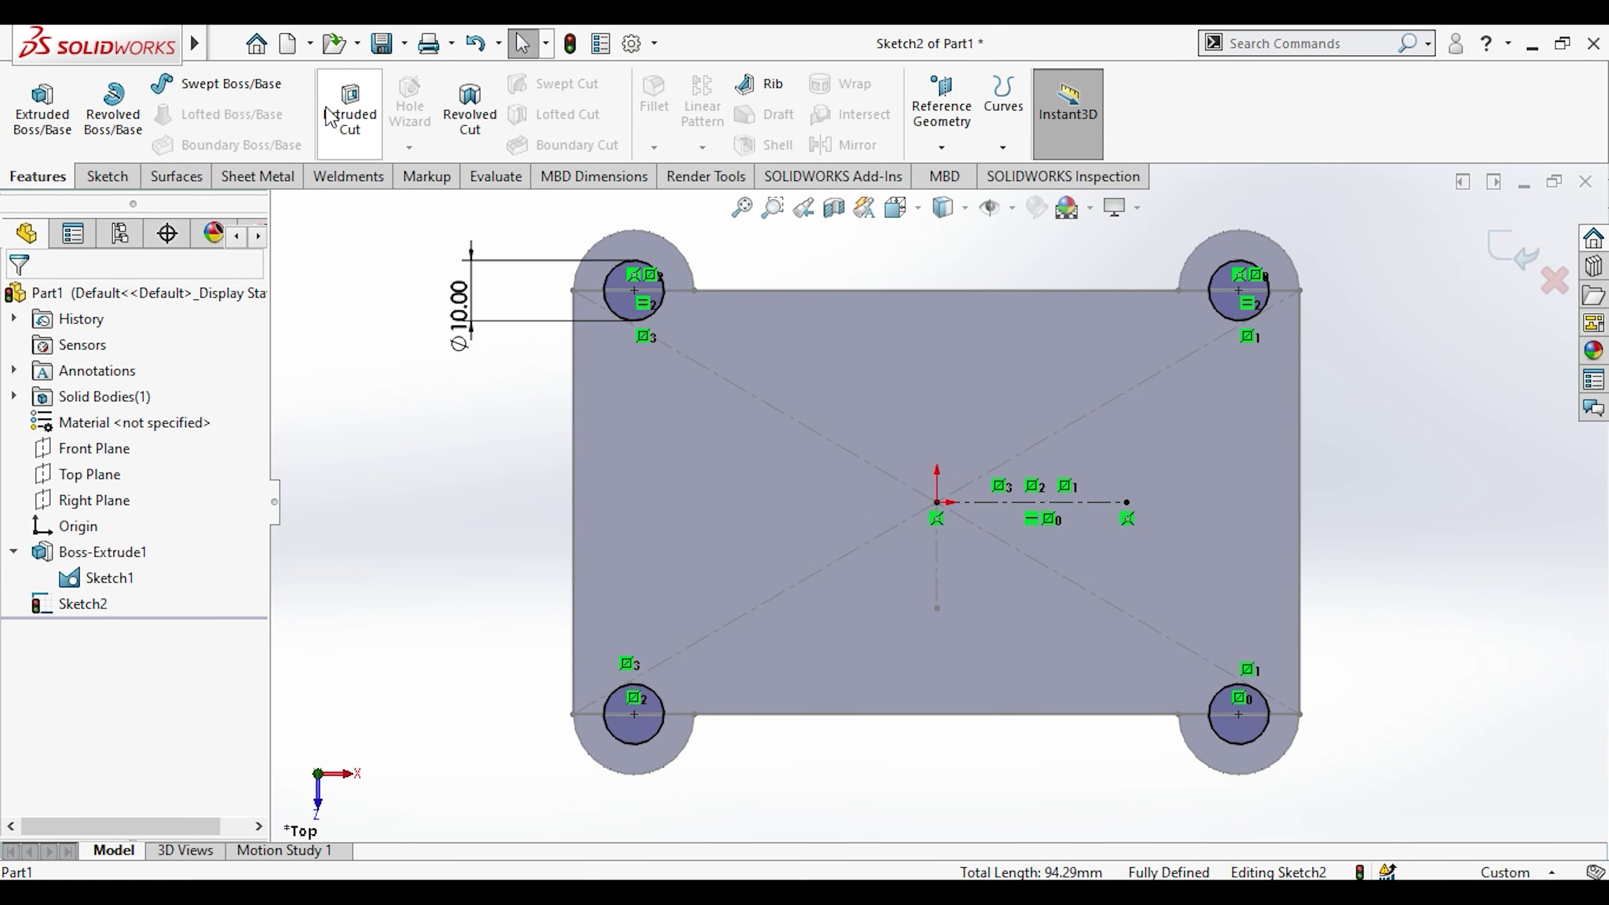
click(348, 108)
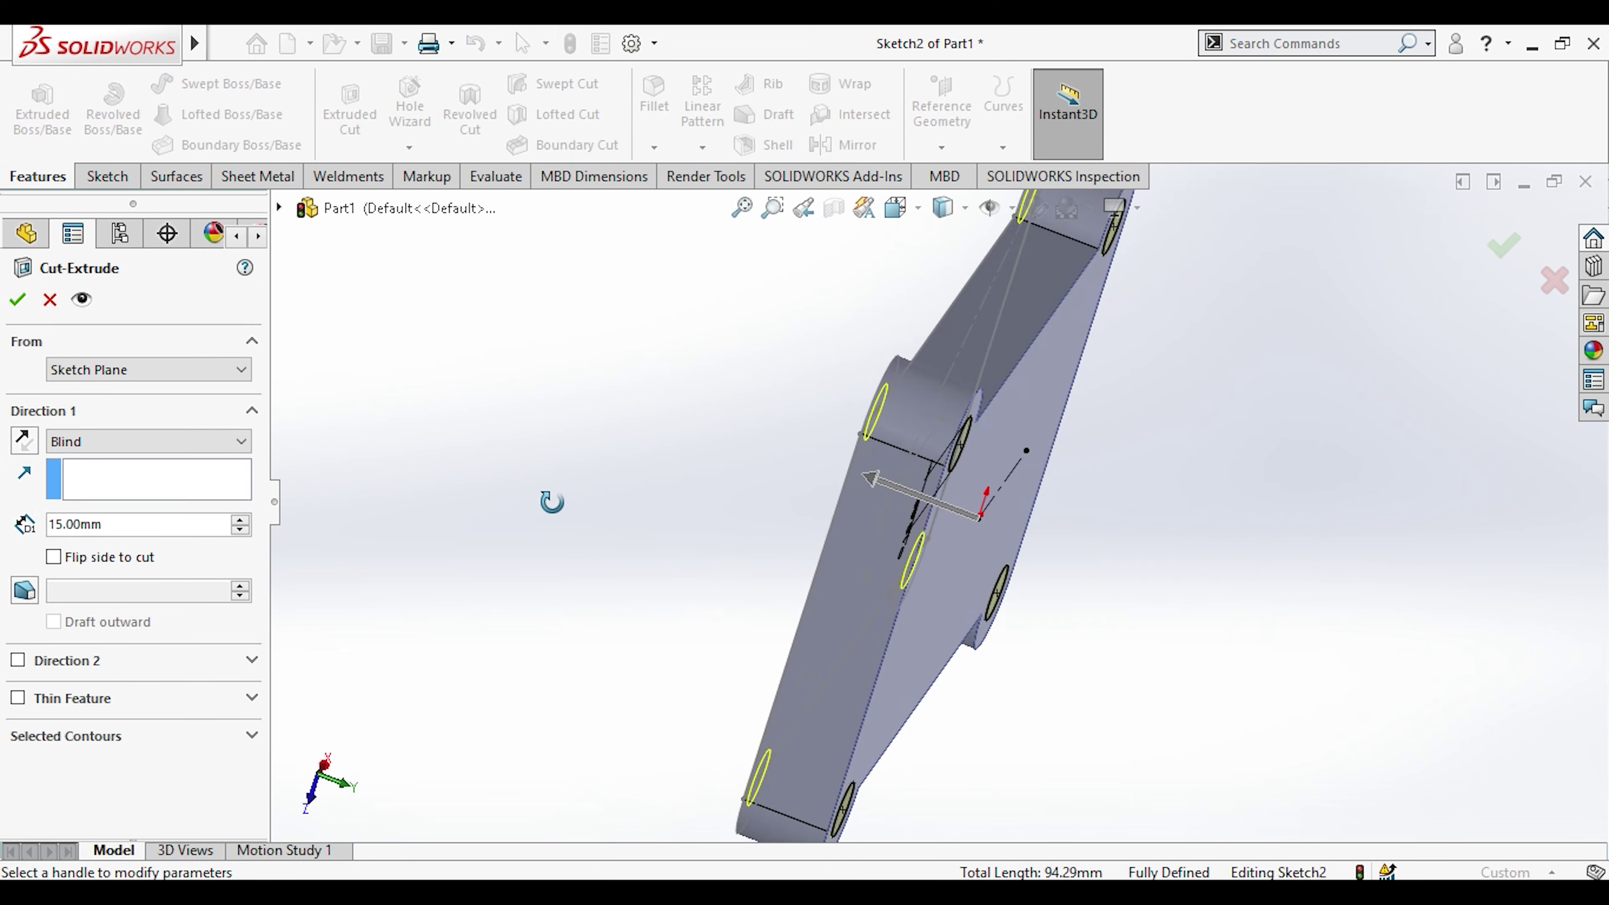
click(17, 299)
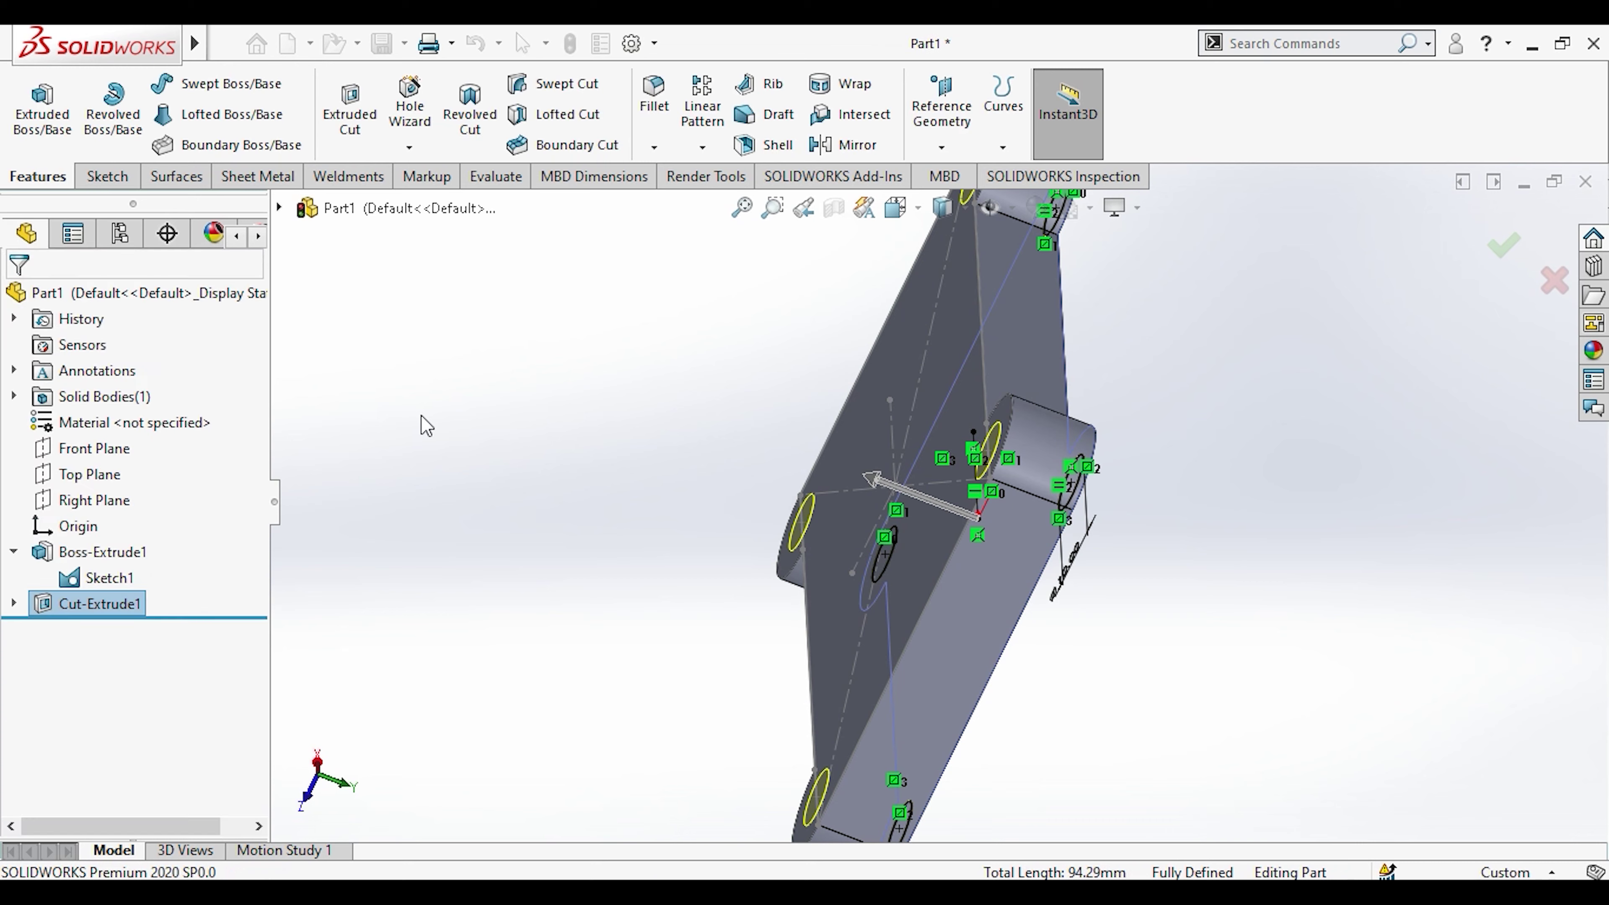
Step: Orient the plate's flat face Normal To and start a new sketch on it
mouse_move(359, 323)
middle_down()
mouse_move(492, 492)
mouse_move(772, 546)
mouse_move(662, 664)
mouse_move(639, 478)
middle_up()
click(137, 573)
click(313, 525)
key(space)
click(765, 567)
click(803, 493)
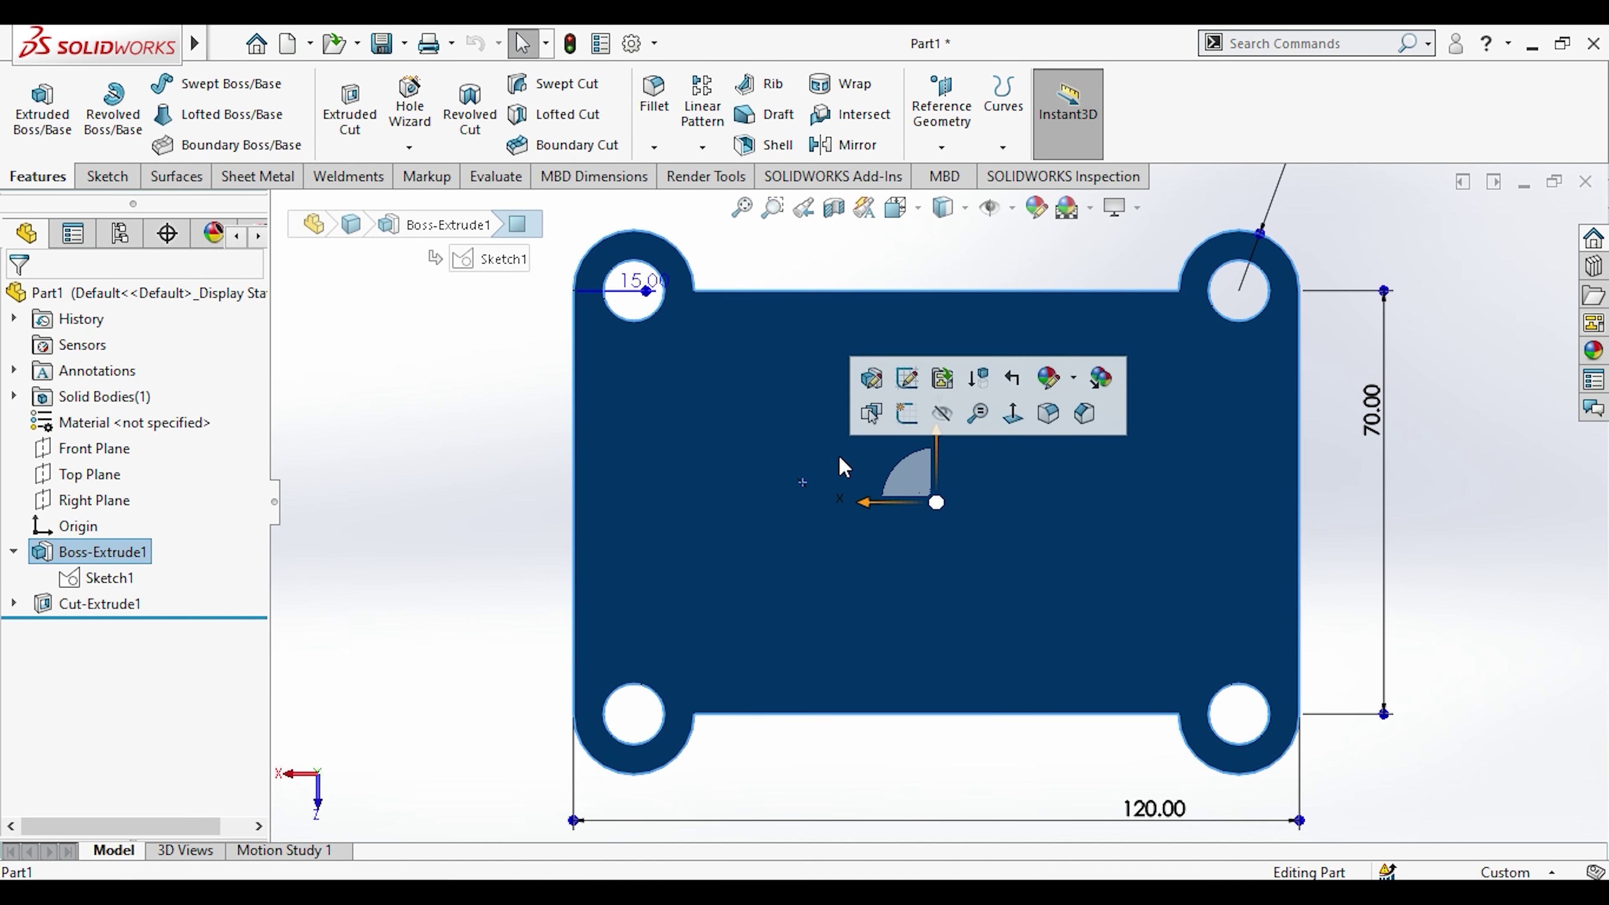
click(906, 414)
Step: Sketch circles around the top-left and top-right lug holes
click(337, 455)
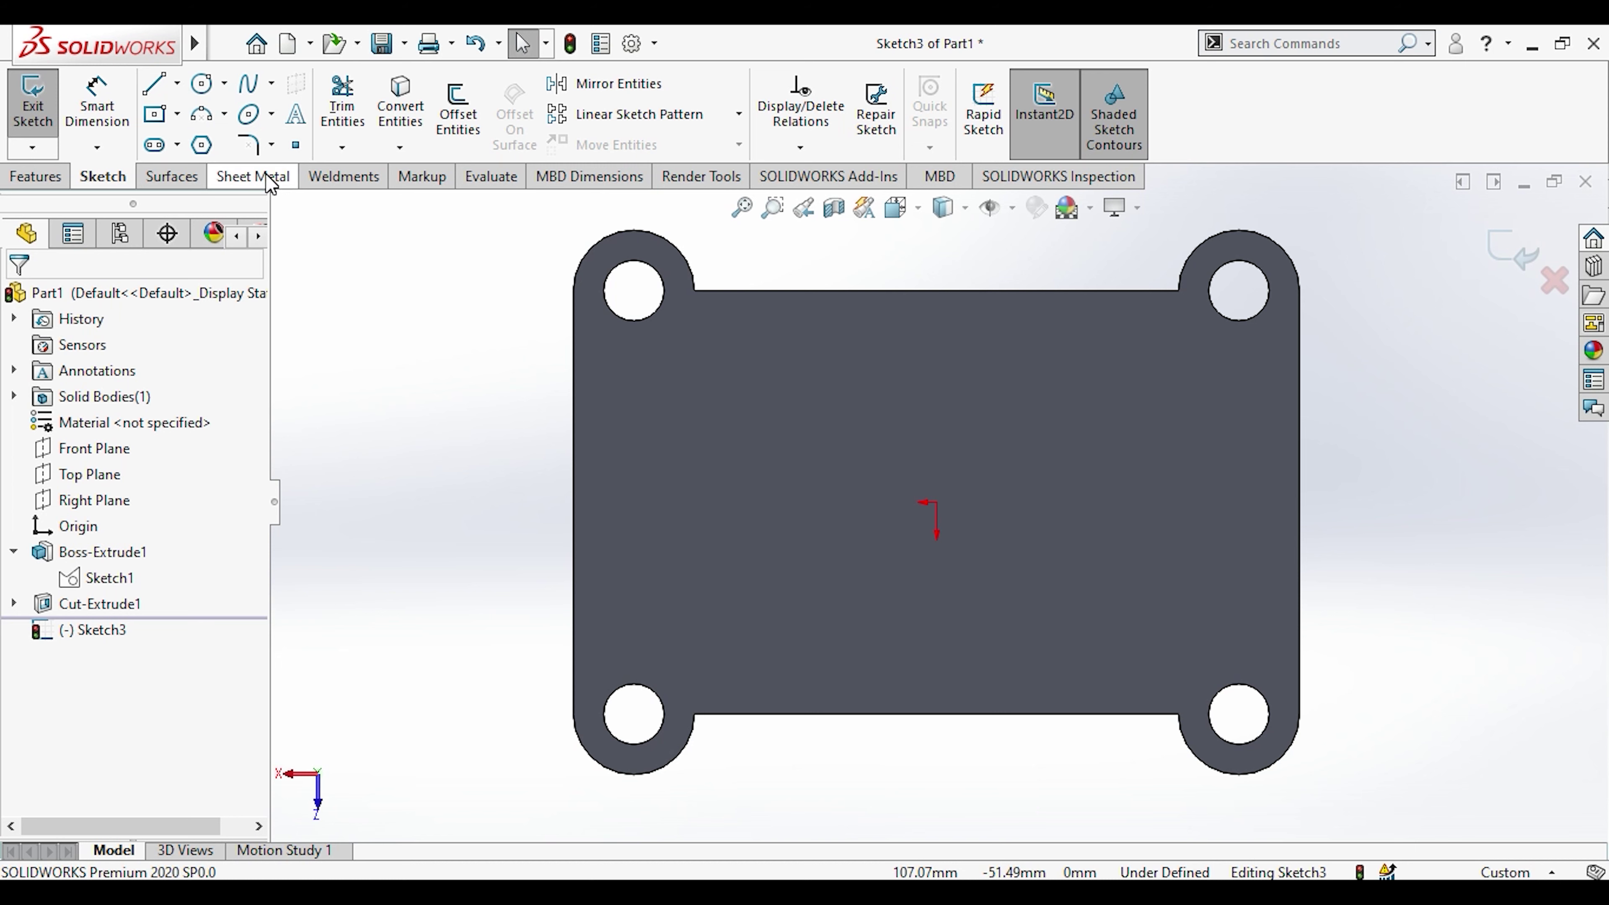
click(202, 83)
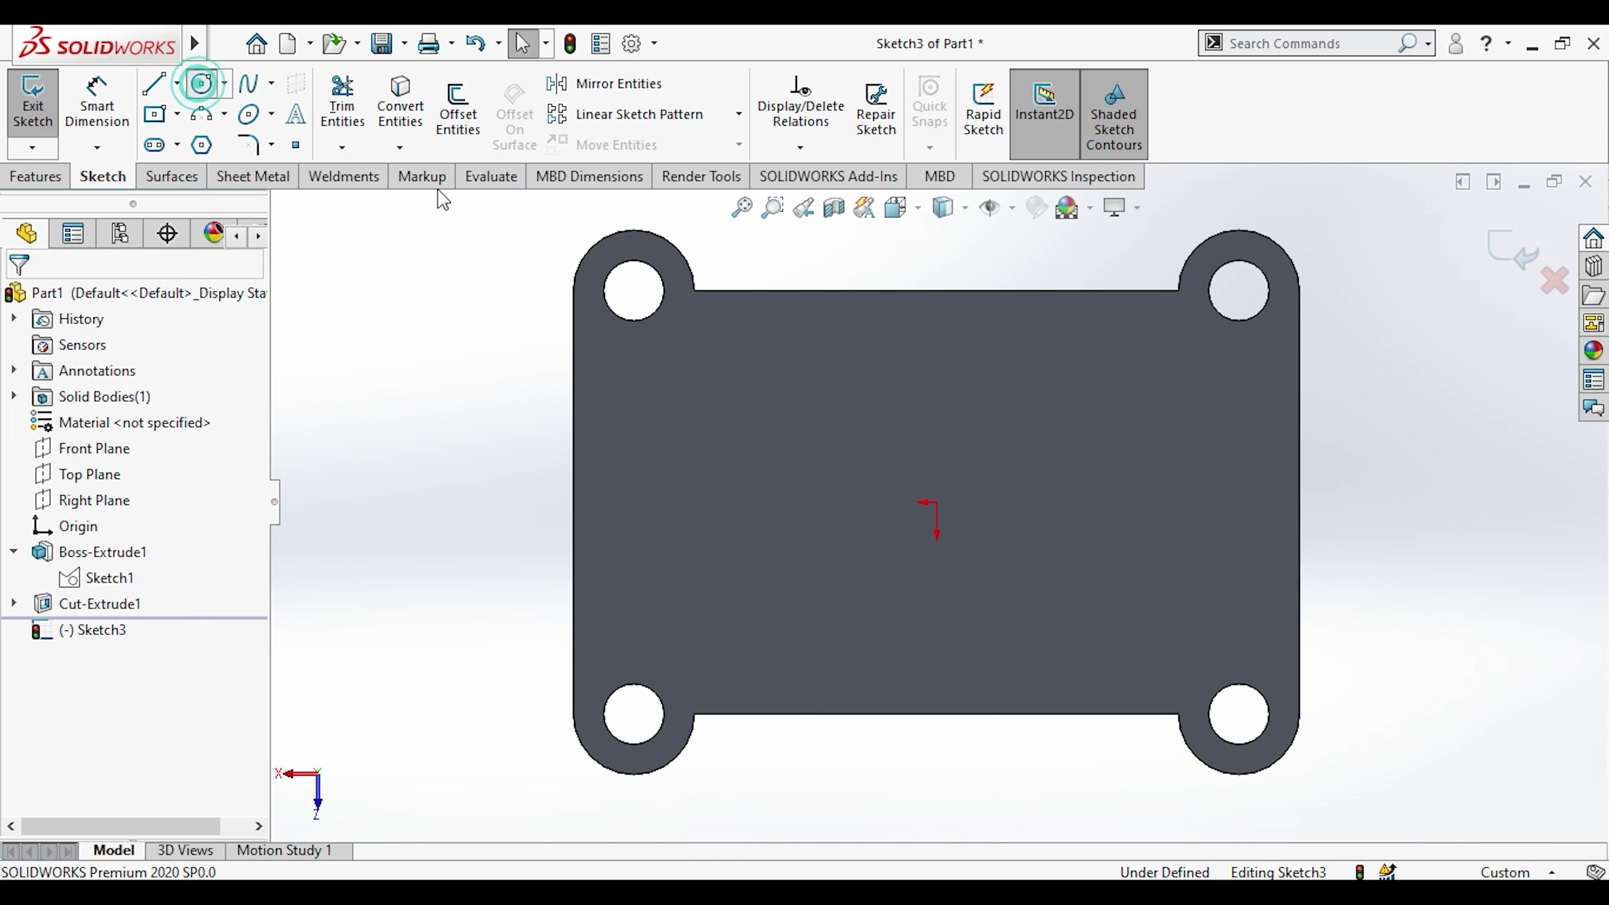
click(633, 290)
click(695, 290)
key(Escape)
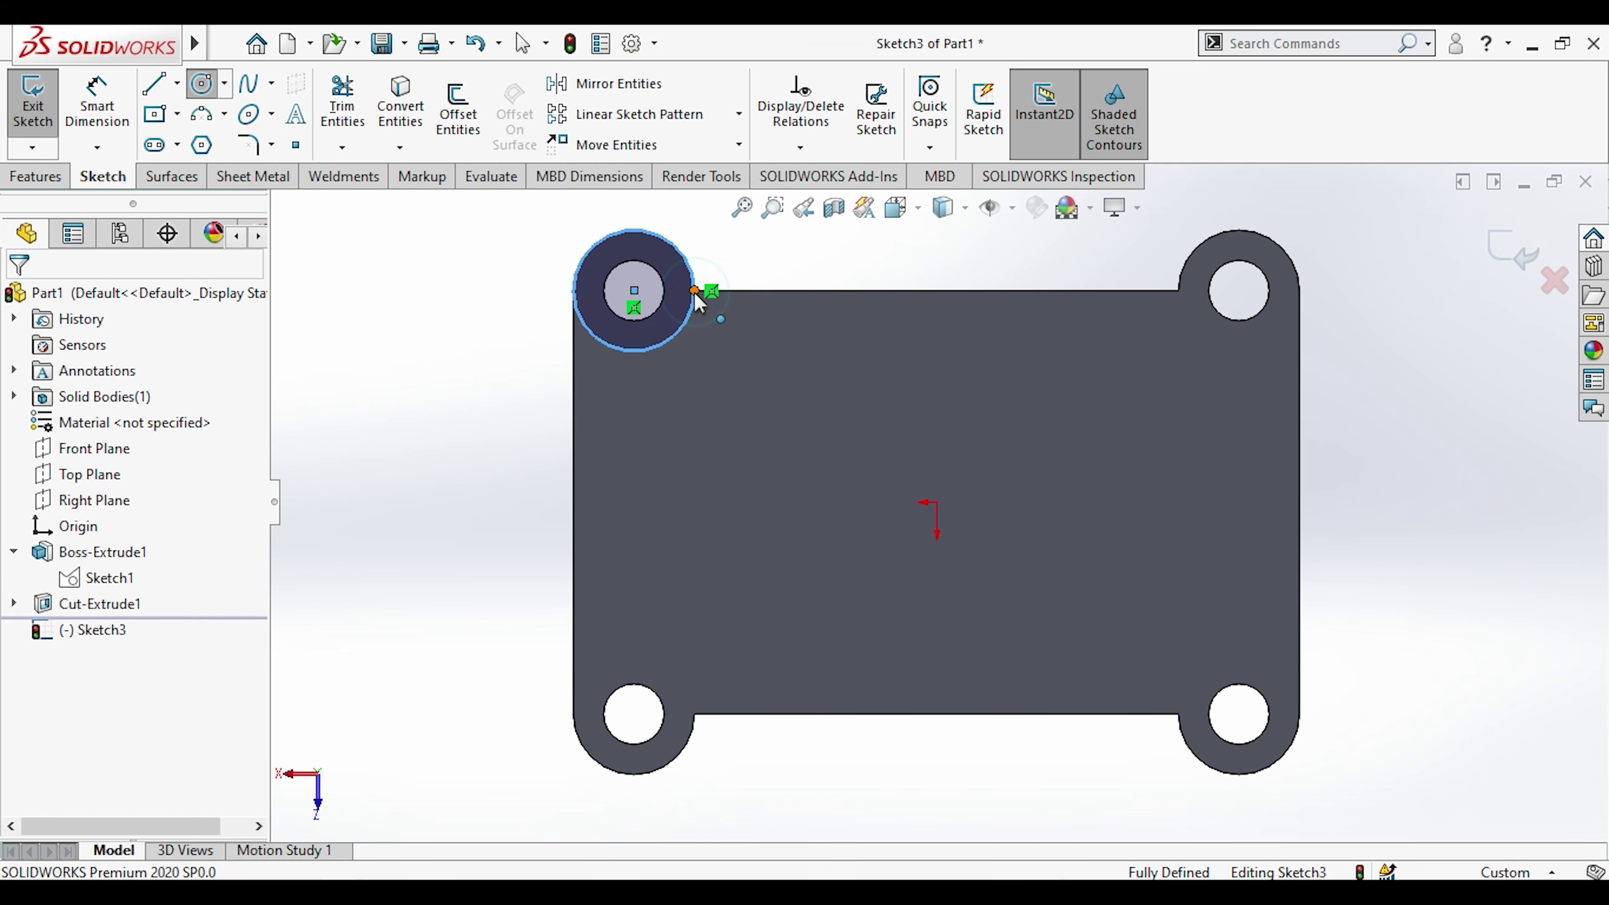
click(201, 83)
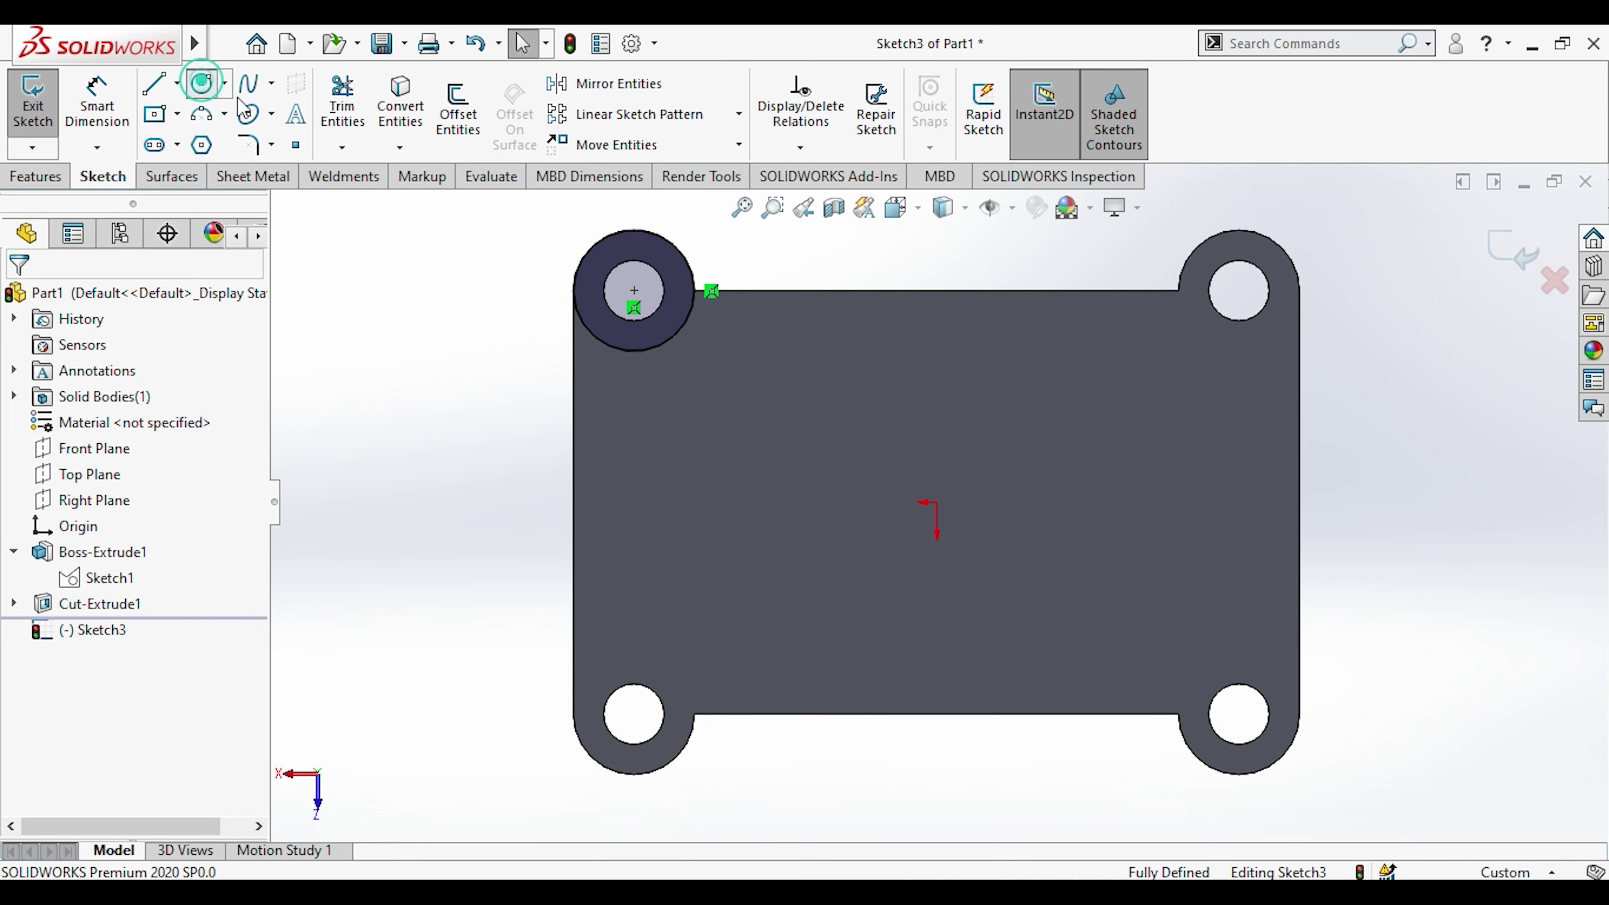
click(1238, 290)
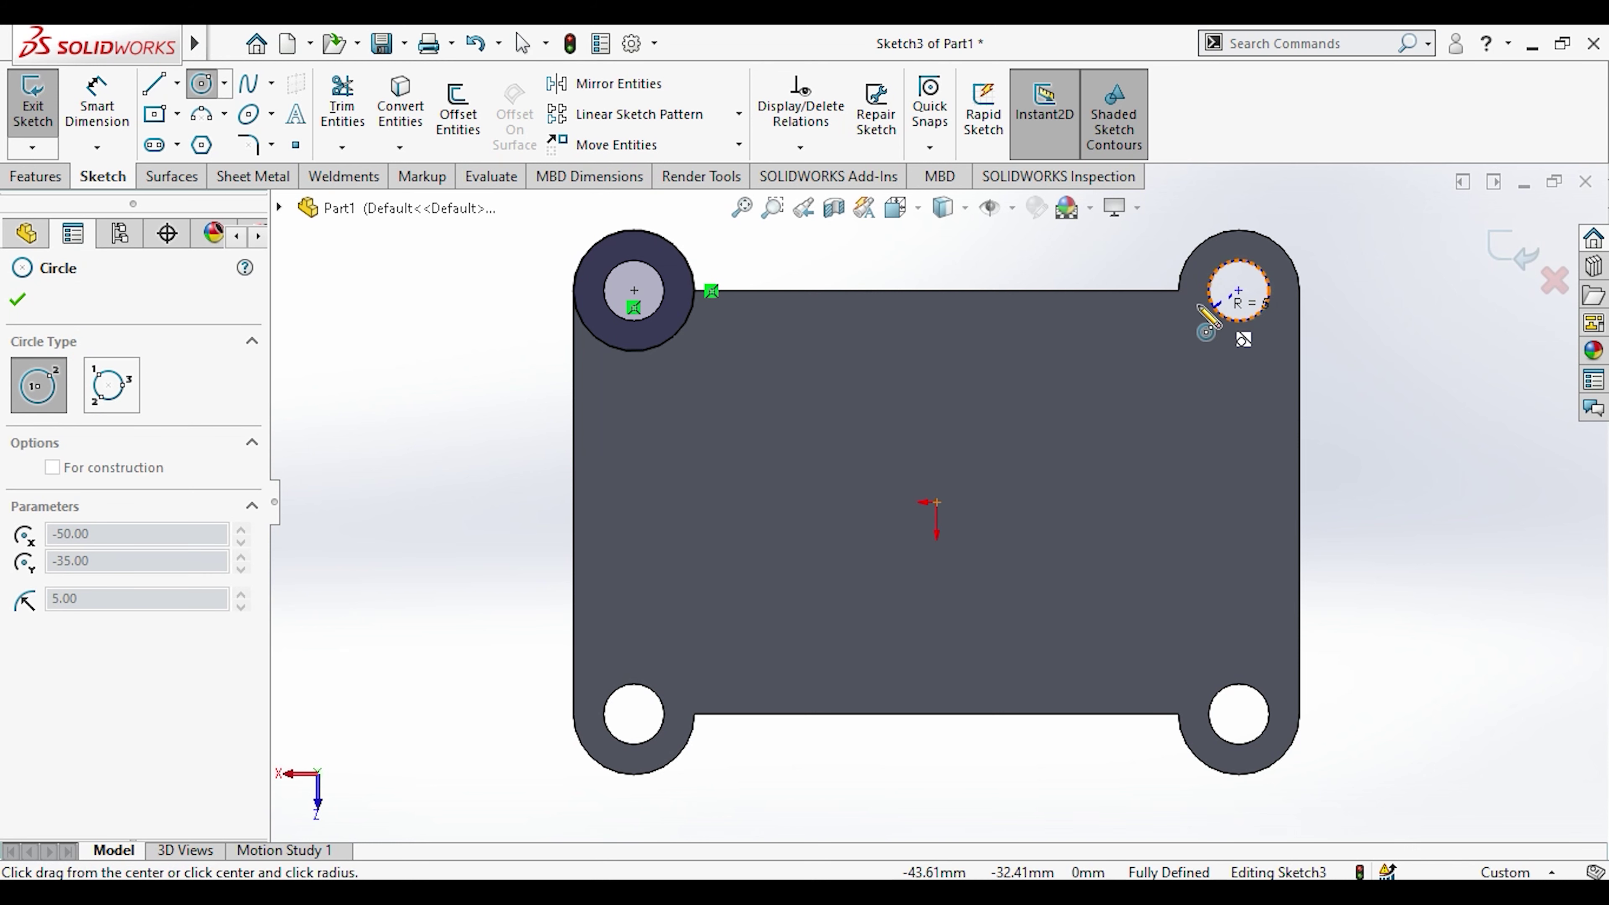
click(1188, 309)
key(Escape)
key(Escape)
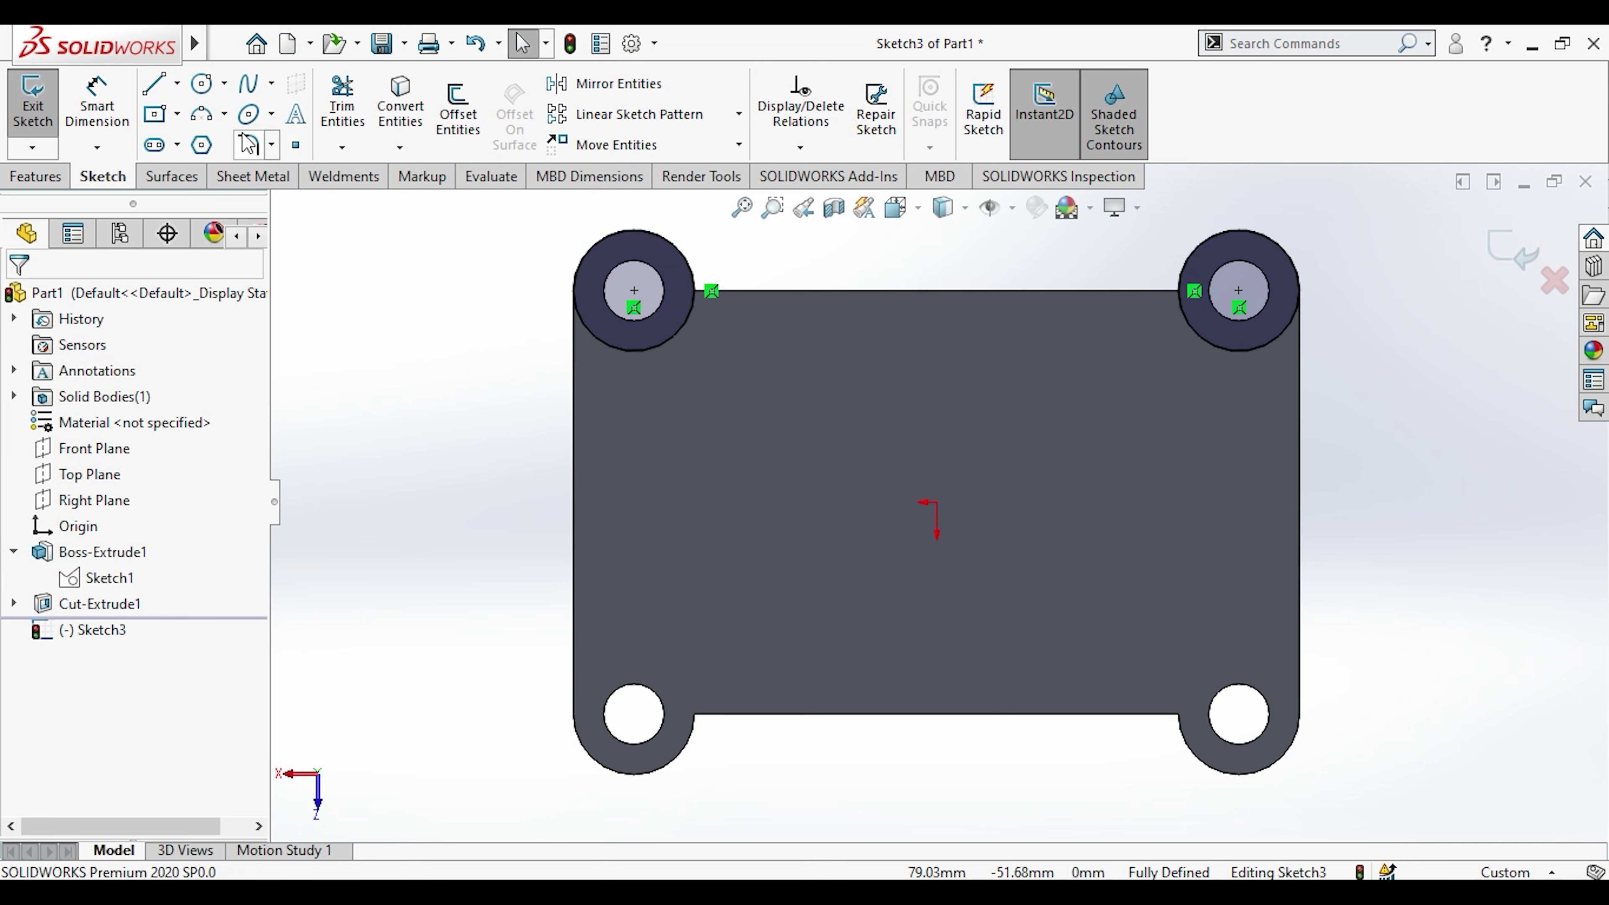
Step: Draw a horizontal centerline from the origin to the right
click(177, 83)
click(212, 136)
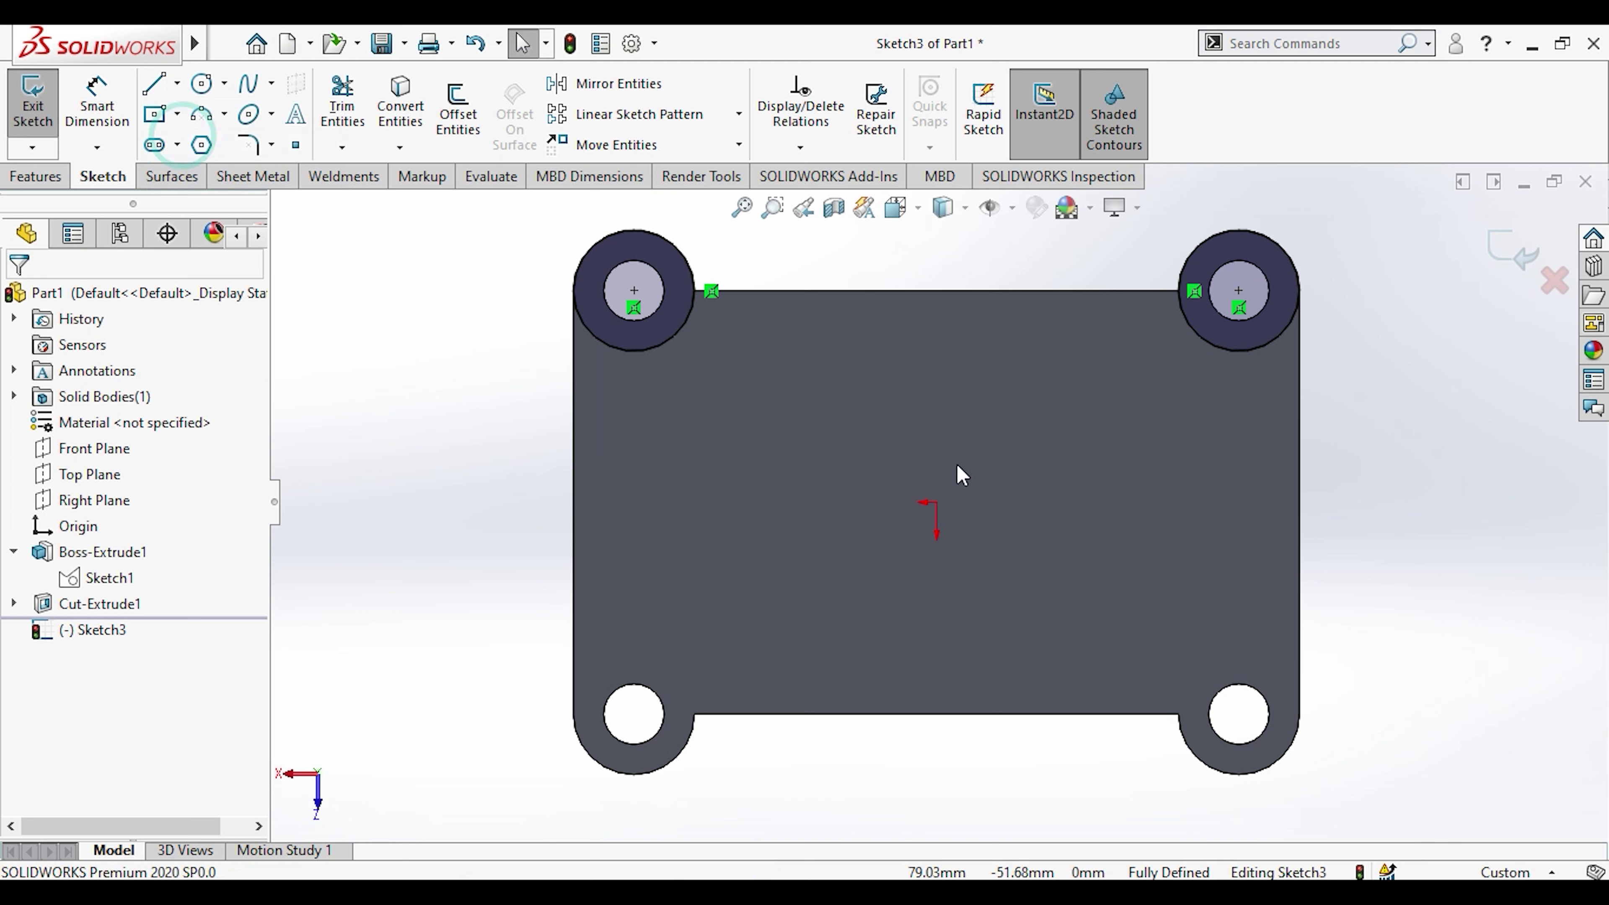
click(938, 504)
click(1060, 502)
key(Escape)
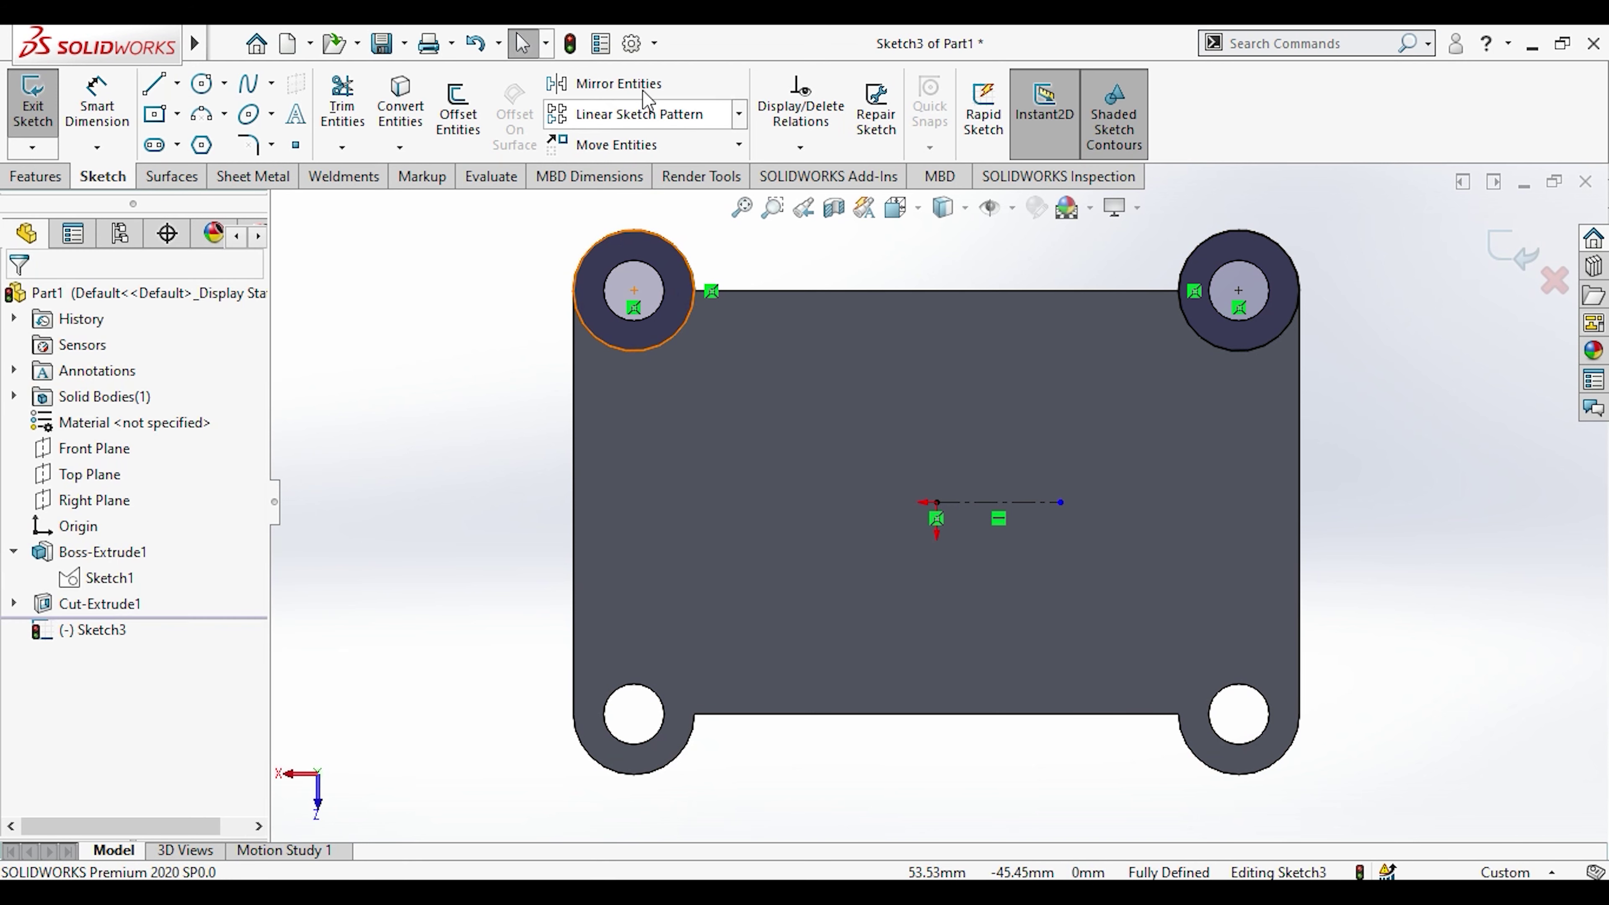
Step: Mirror the top circles onto the bottom lugs and begin a line between top circles
click(636, 119)
click(623, 84)
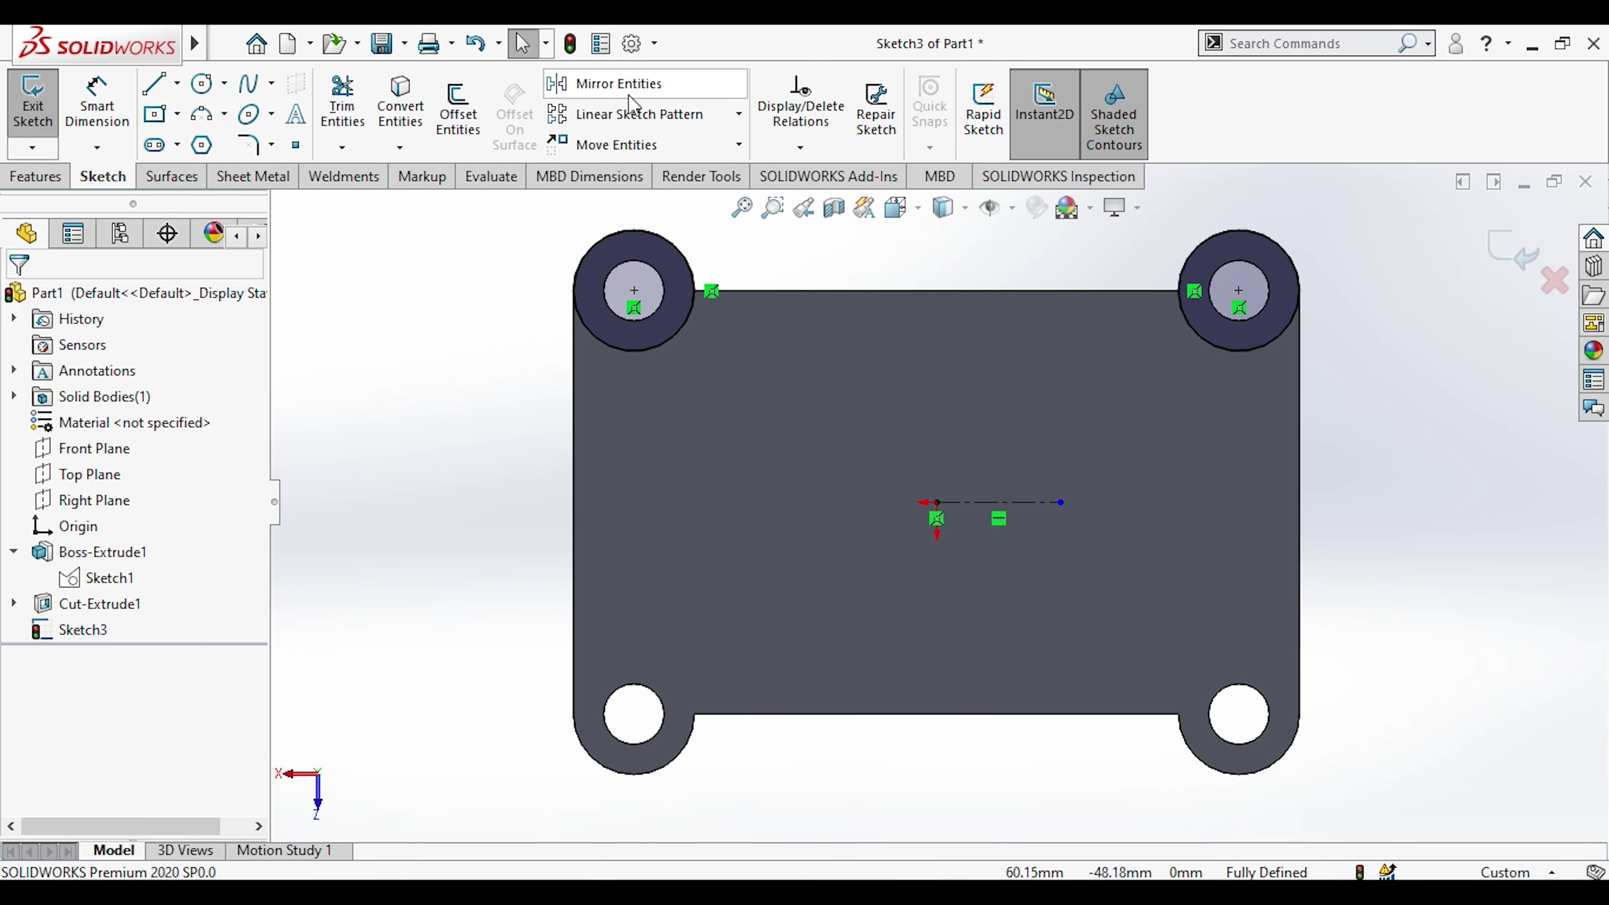
click(684, 316)
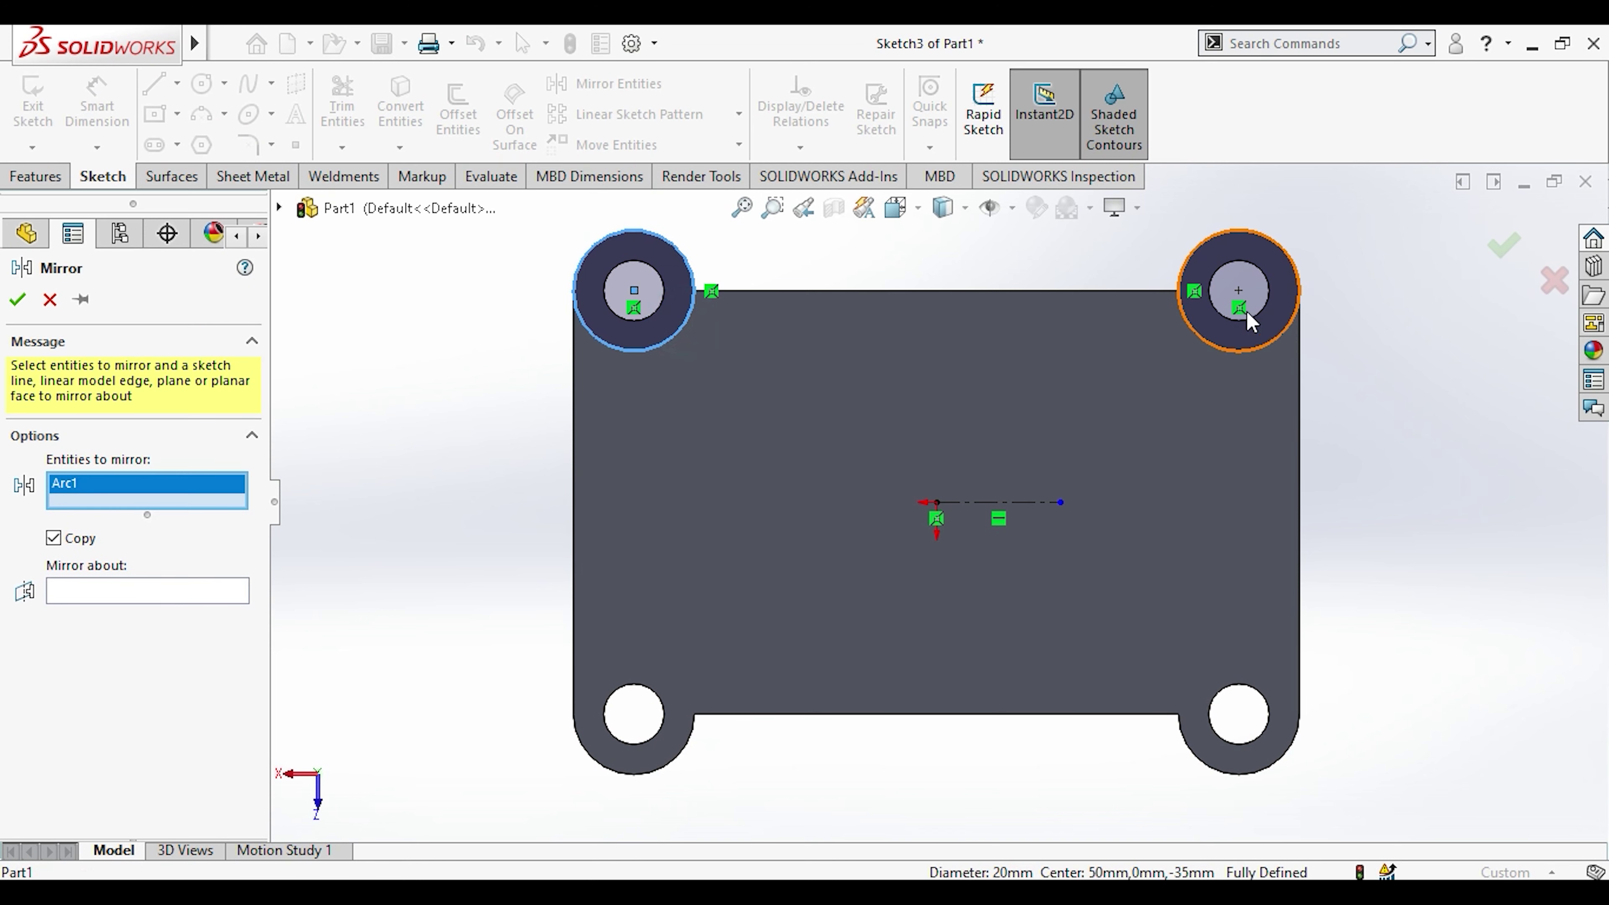
click(1201, 330)
click(147, 618)
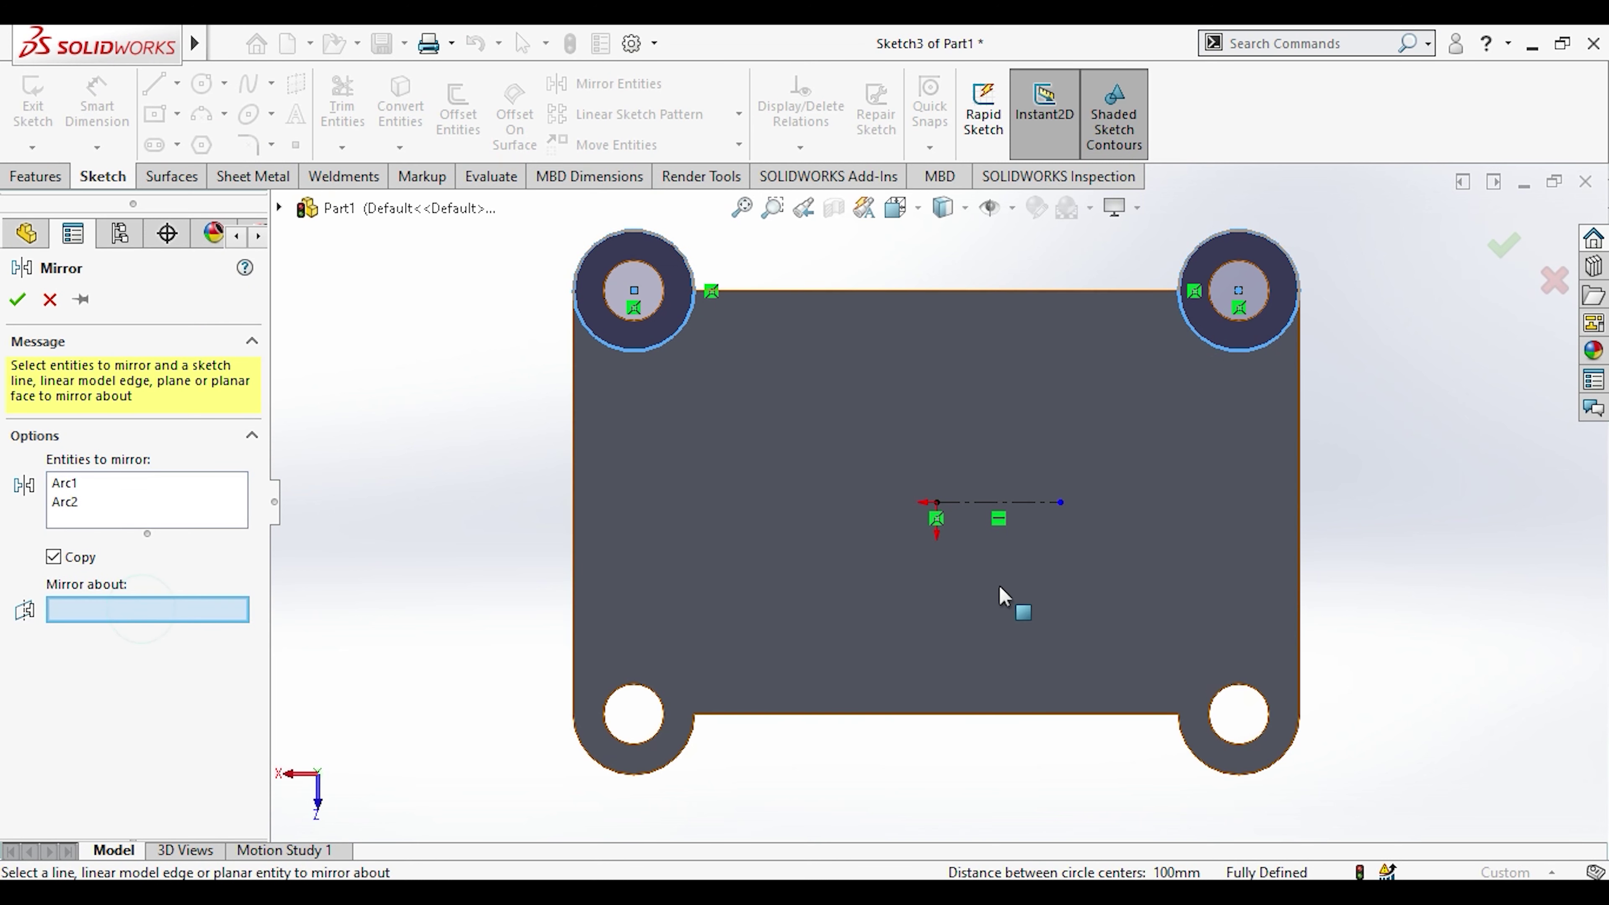
click(1013, 502)
click(23, 303)
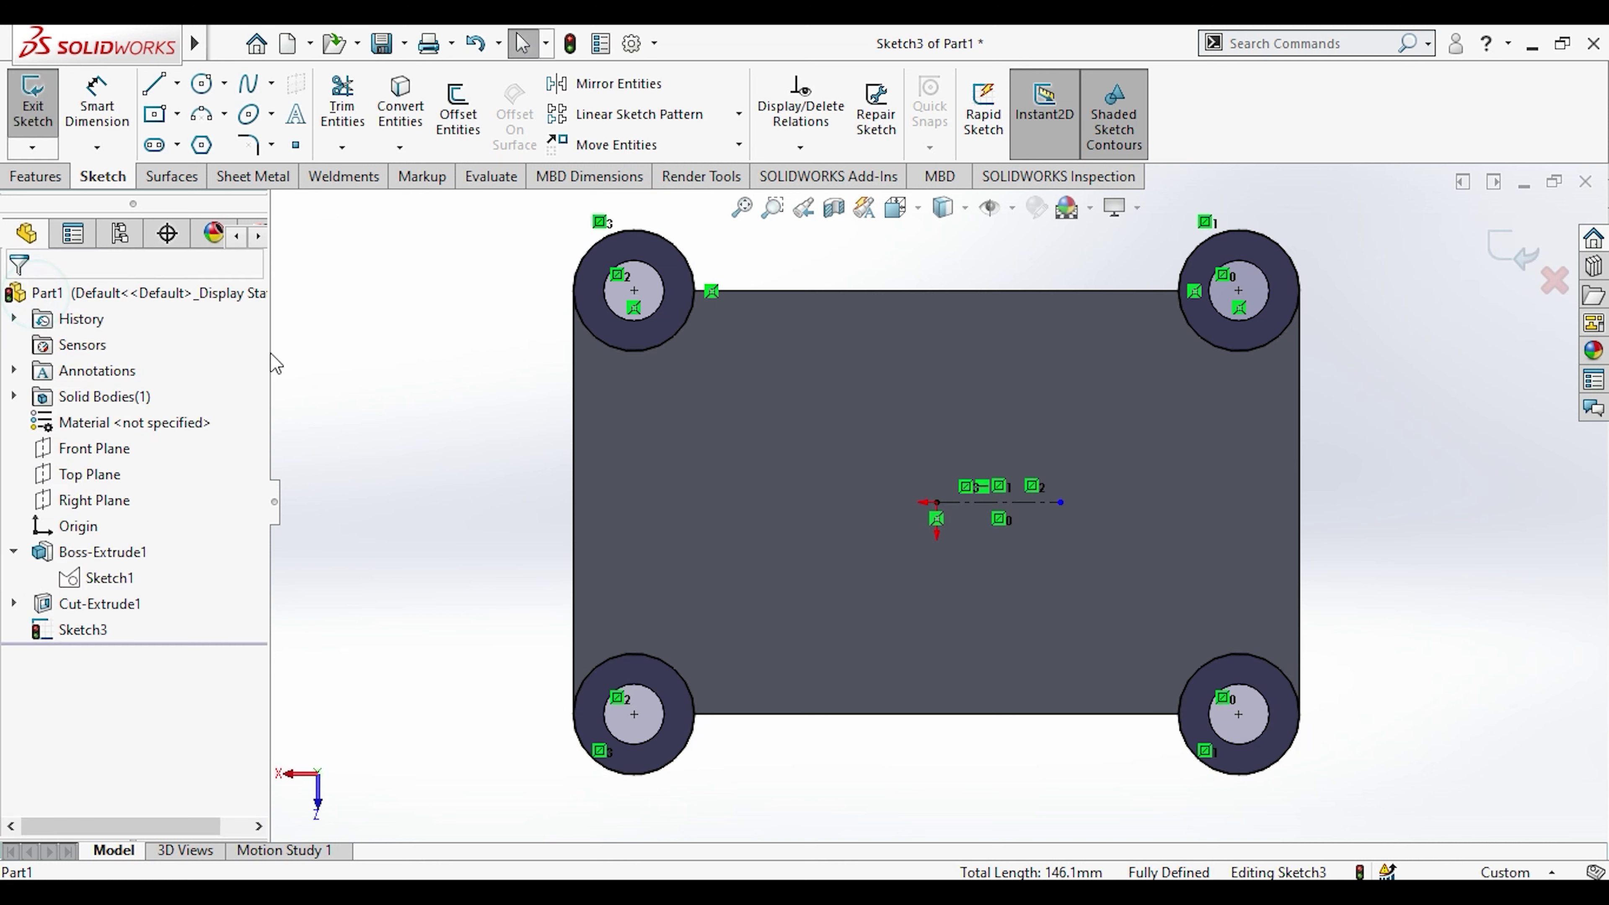
click(154, 83)
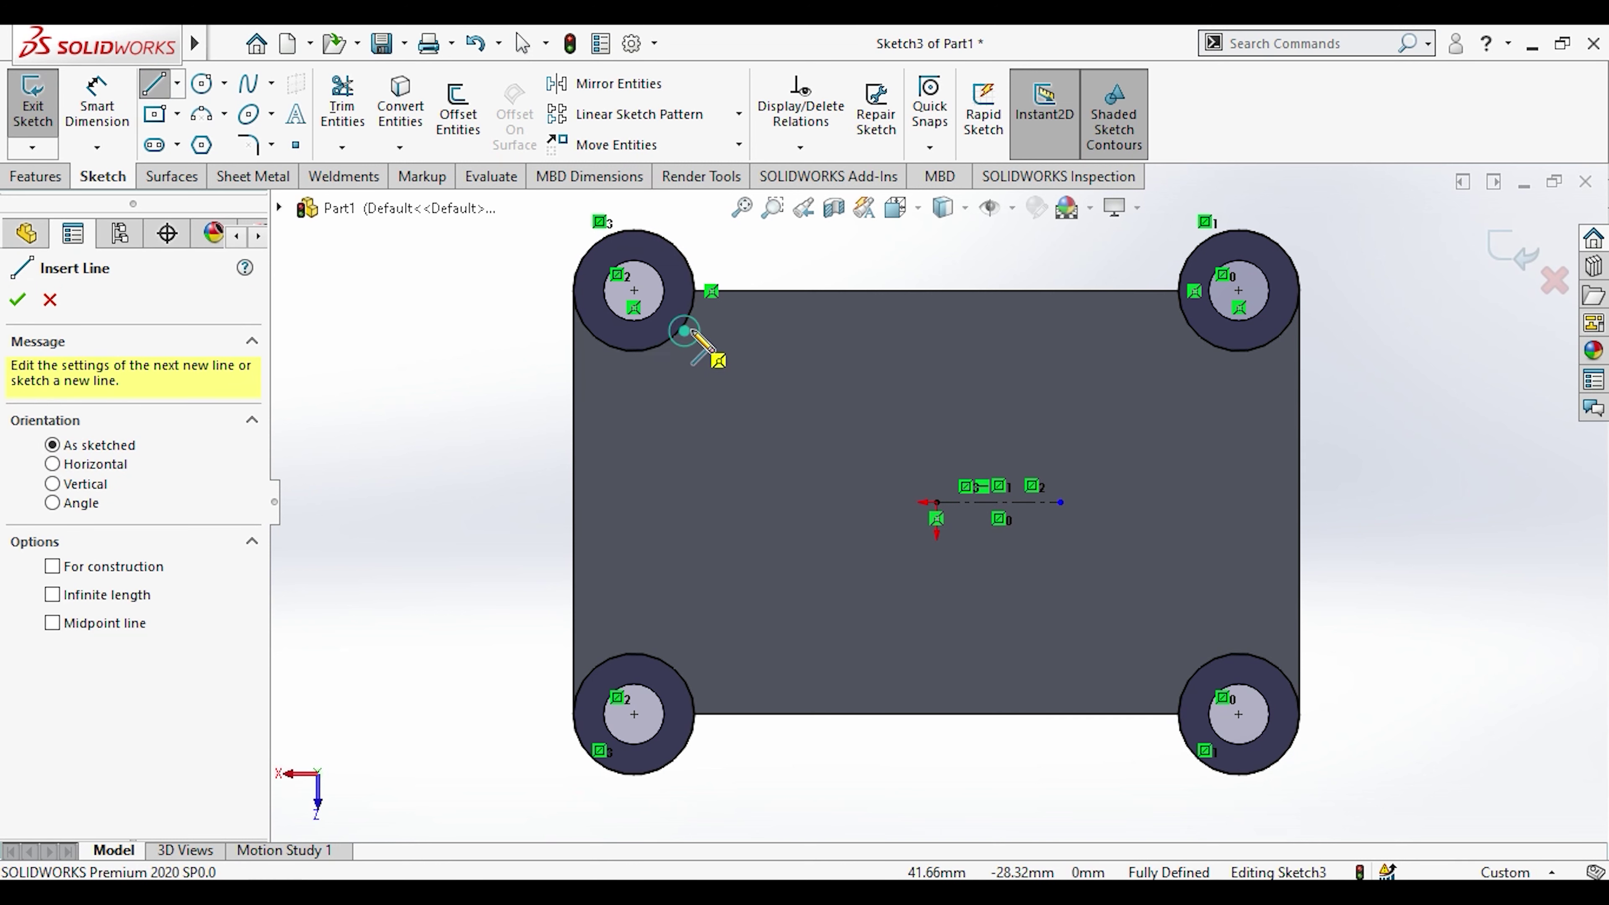
click(691, 330)
Step: Finish the line between the top circles and make it horizontal
click(1186, 321)
key(Escape)
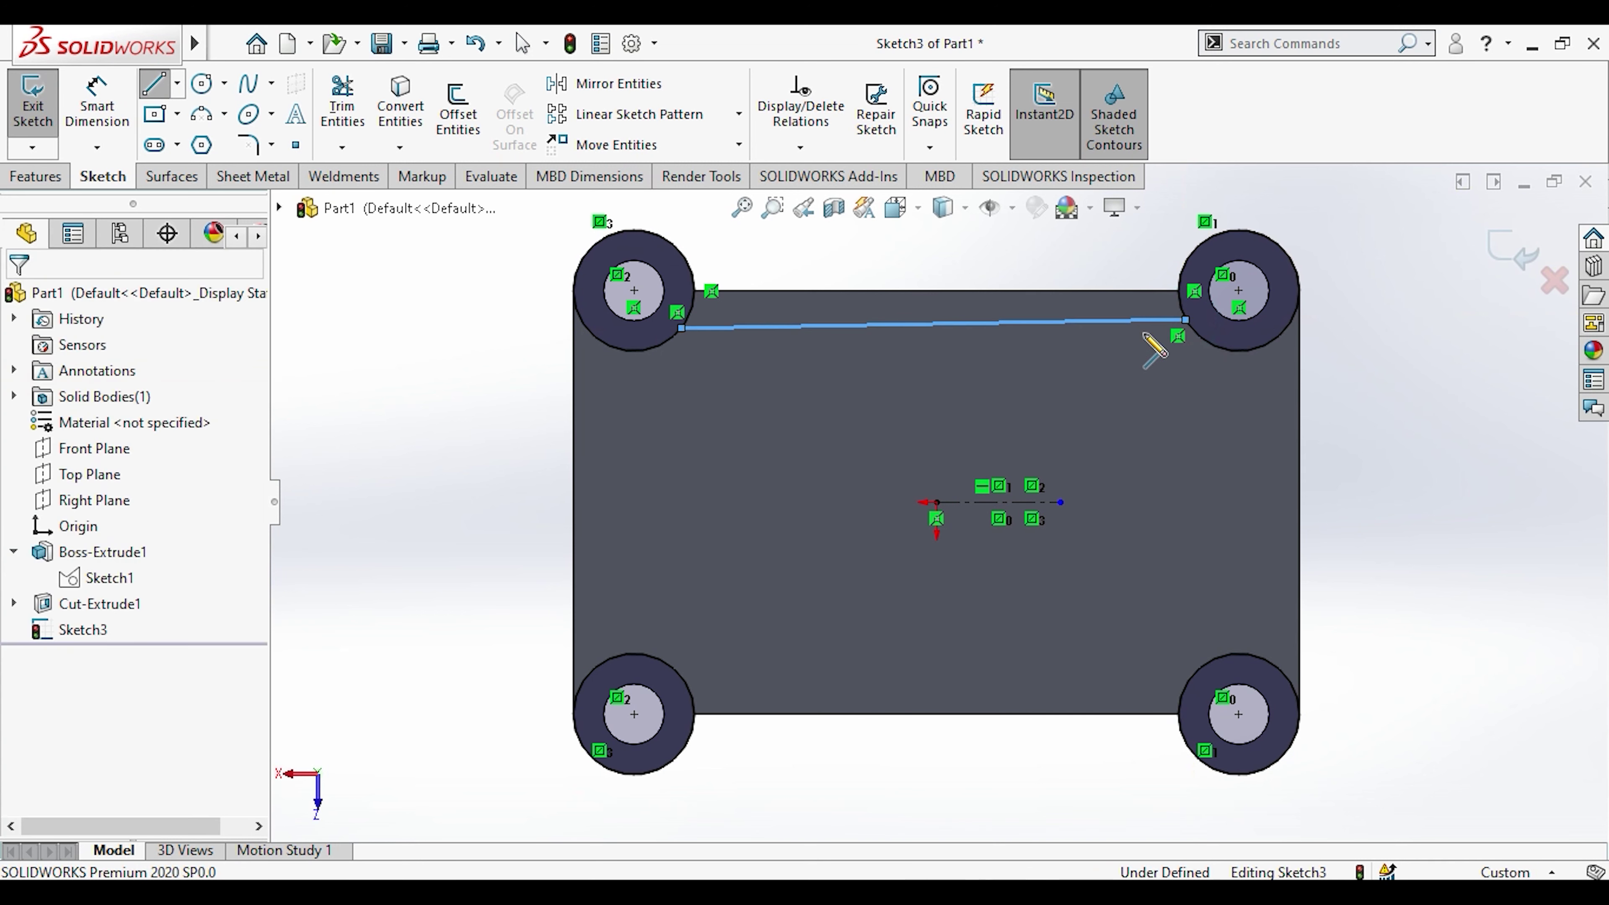
click(1039, 323)
click(1103, 228)
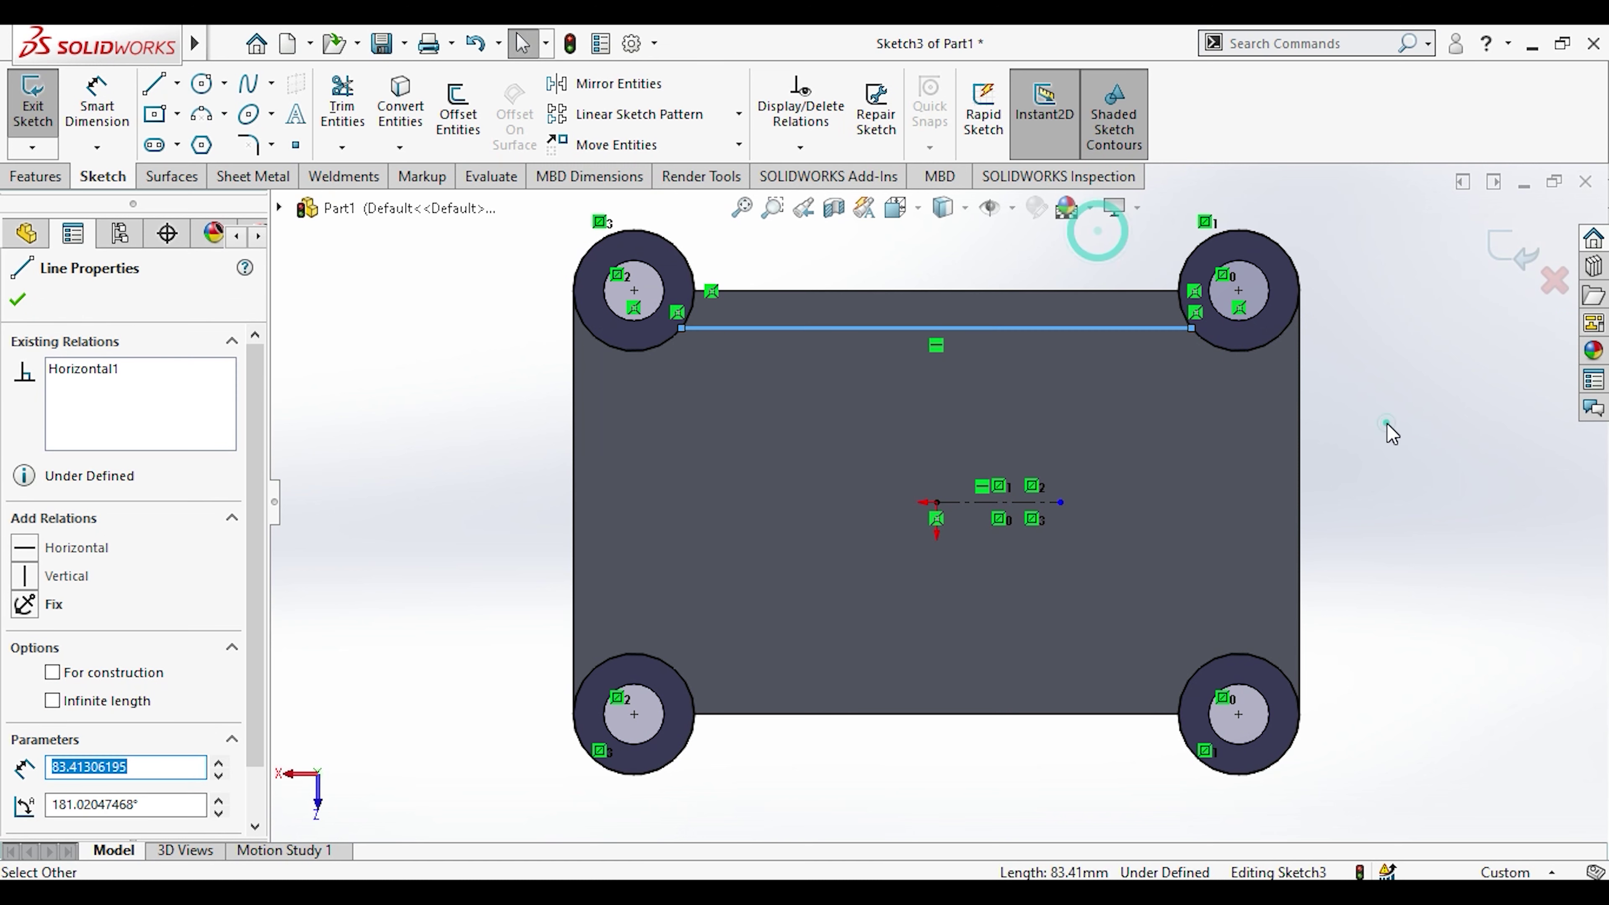
click(1390, 431)
Step: Dimension the top inner line 5 mm from the plate's top edge
click(97, 101)
click(768, 291)
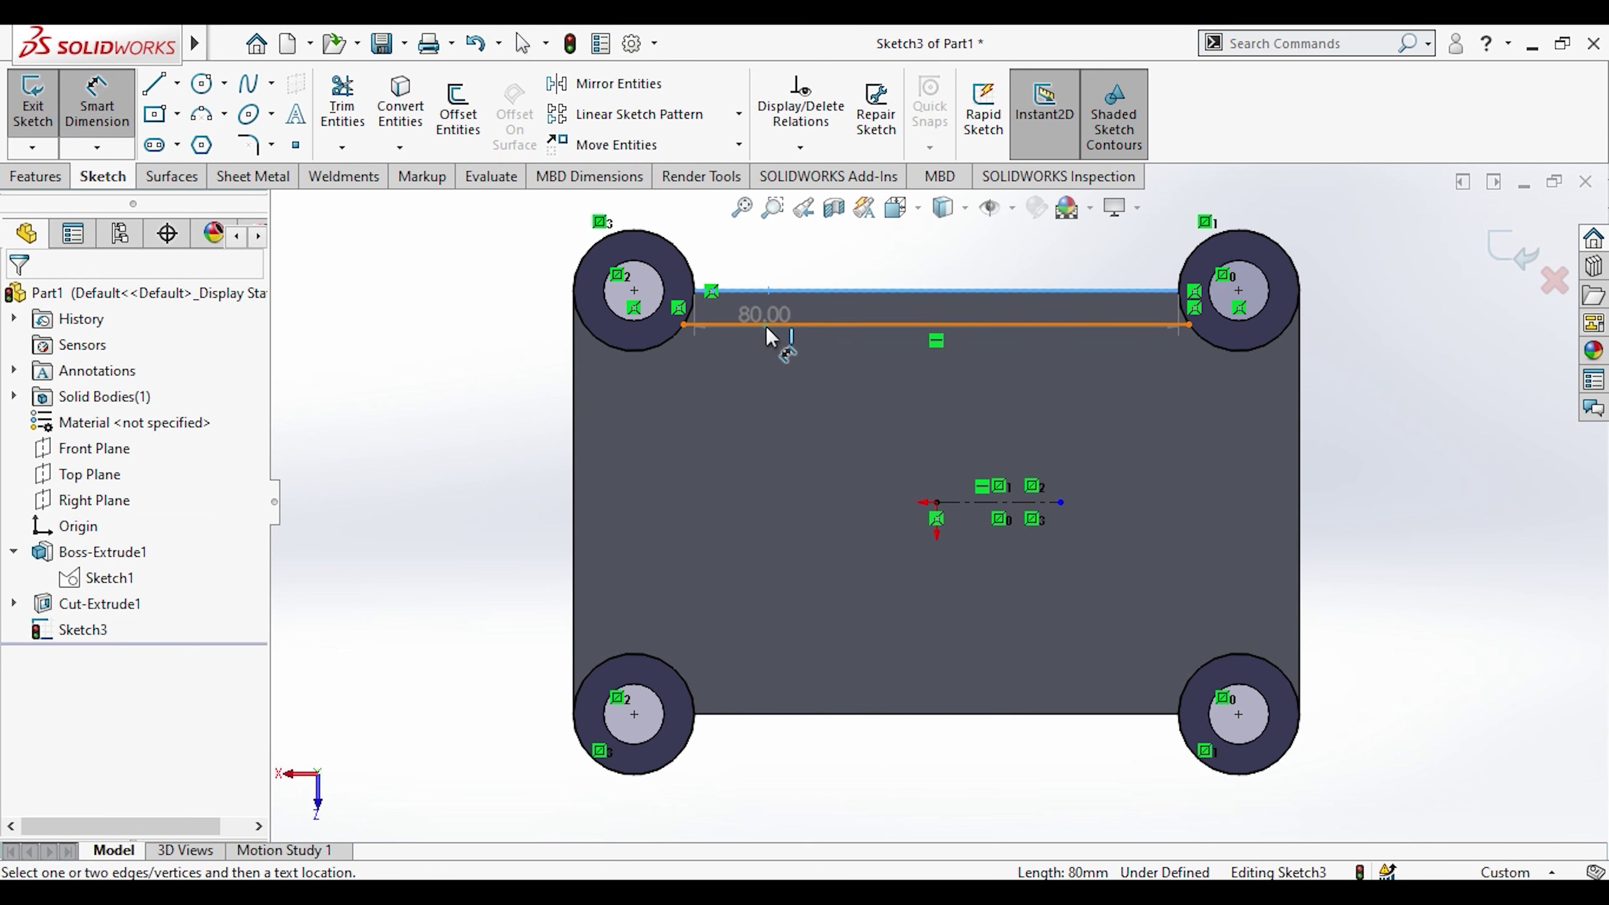
click(773, 324)
key(z)
click(894, 274)
text(5)
key(Return)
key(Escape)
Step: Draw a vertical inner line 10 mm from the plate's left edge
click(155, 82)
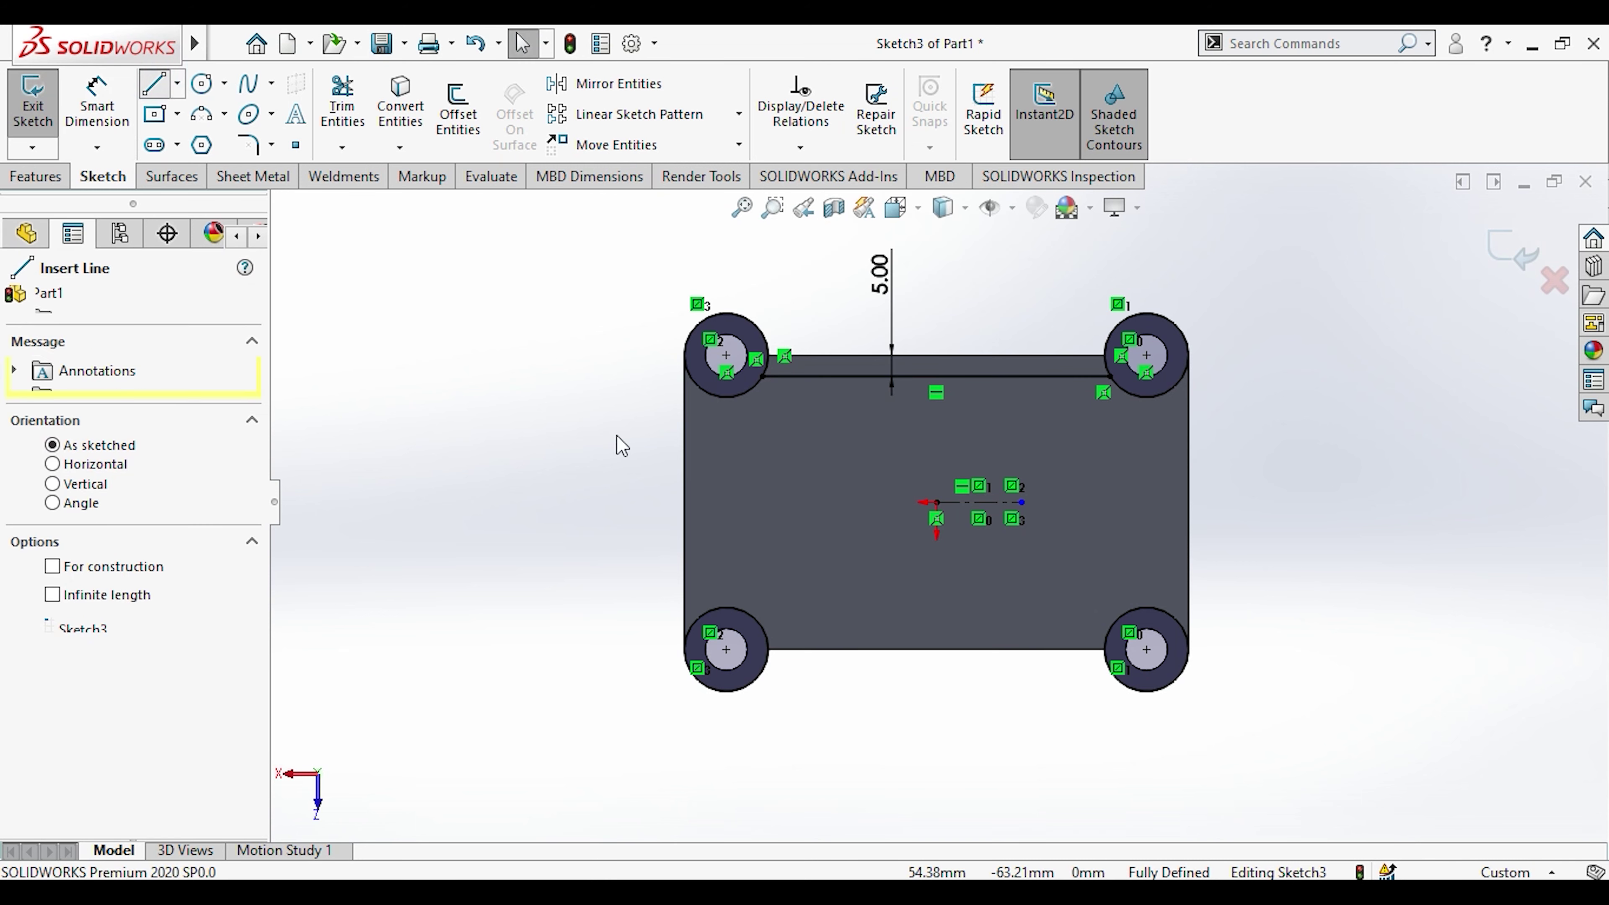
click(745, 393)
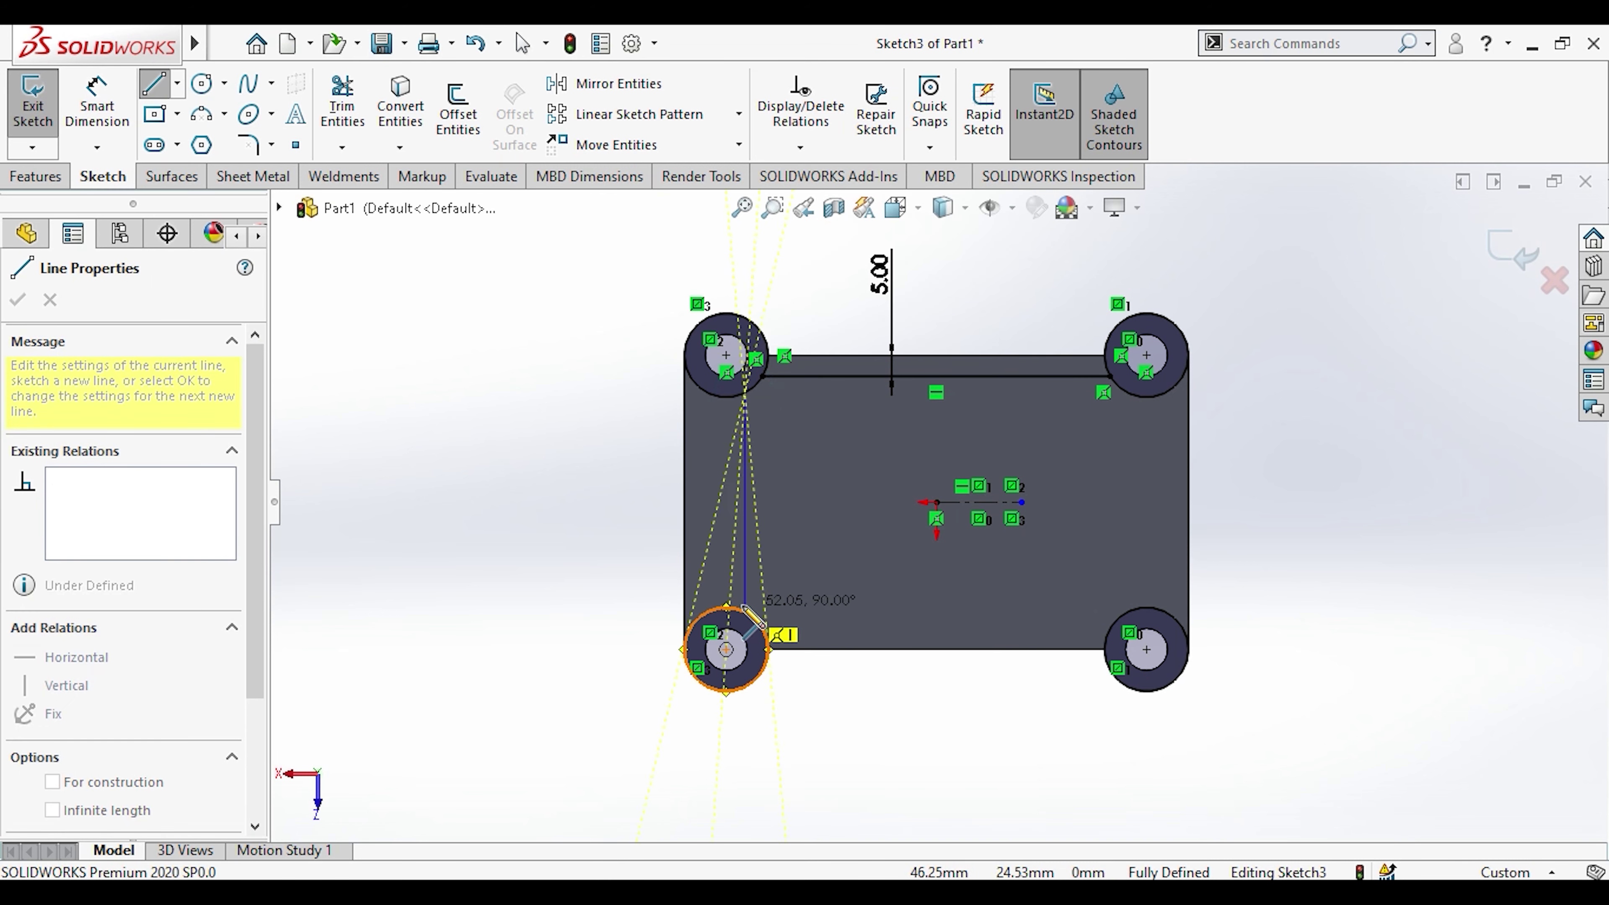
click(745, 612)
key(Escape)
click(97, 102)
click(686, 474)
click(742, 472)
click(635, 466)
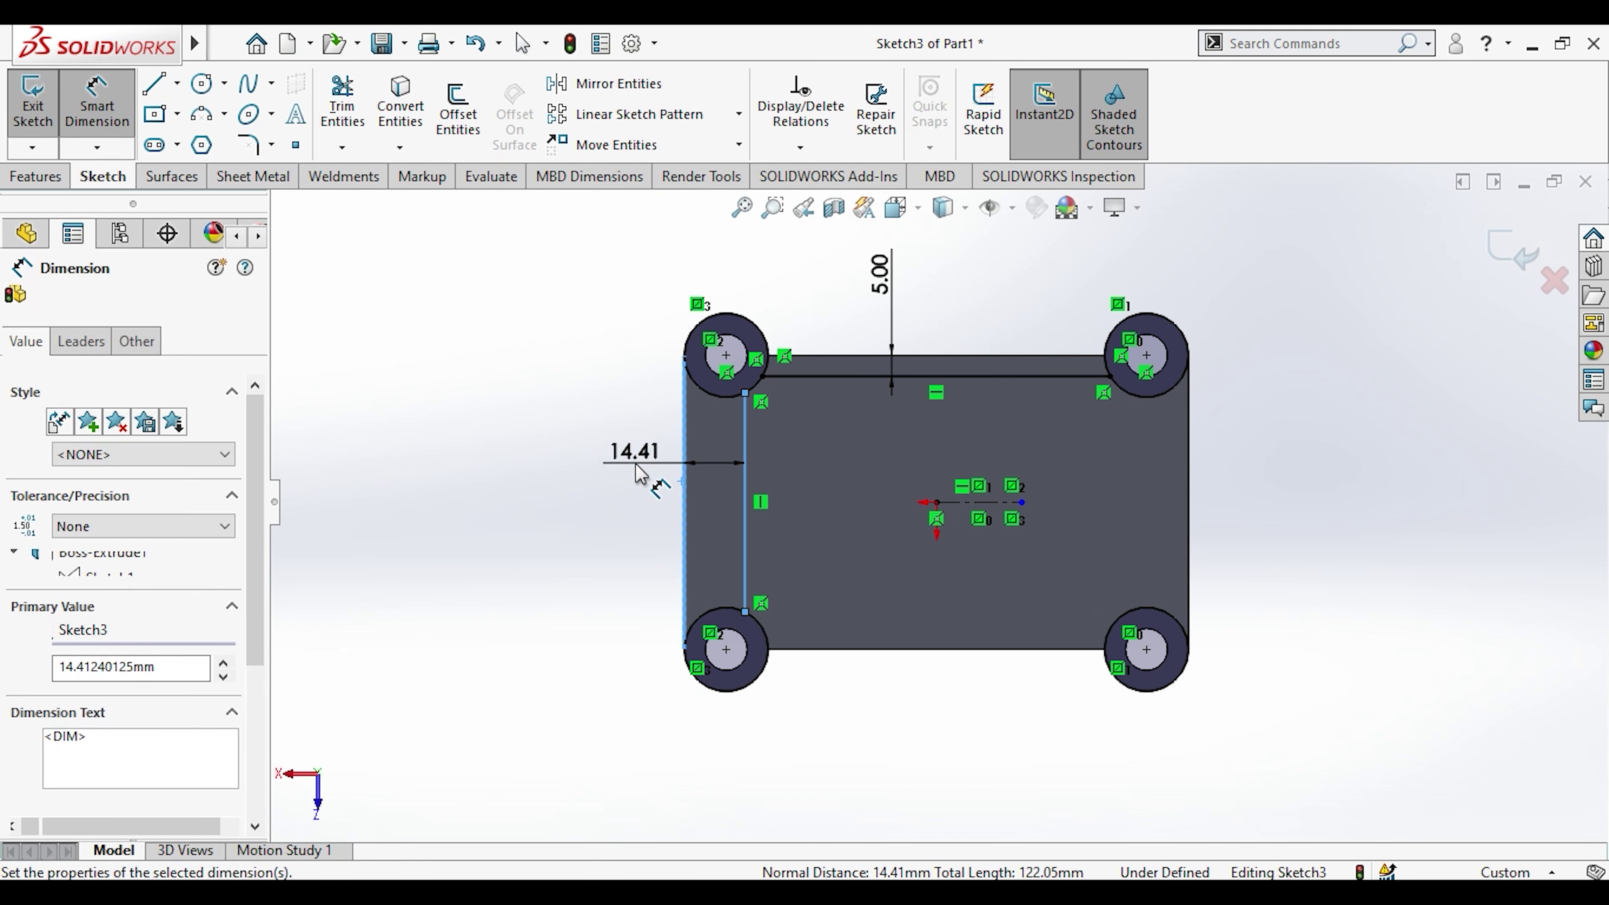
text(10)
key(Return)
key(Escape)
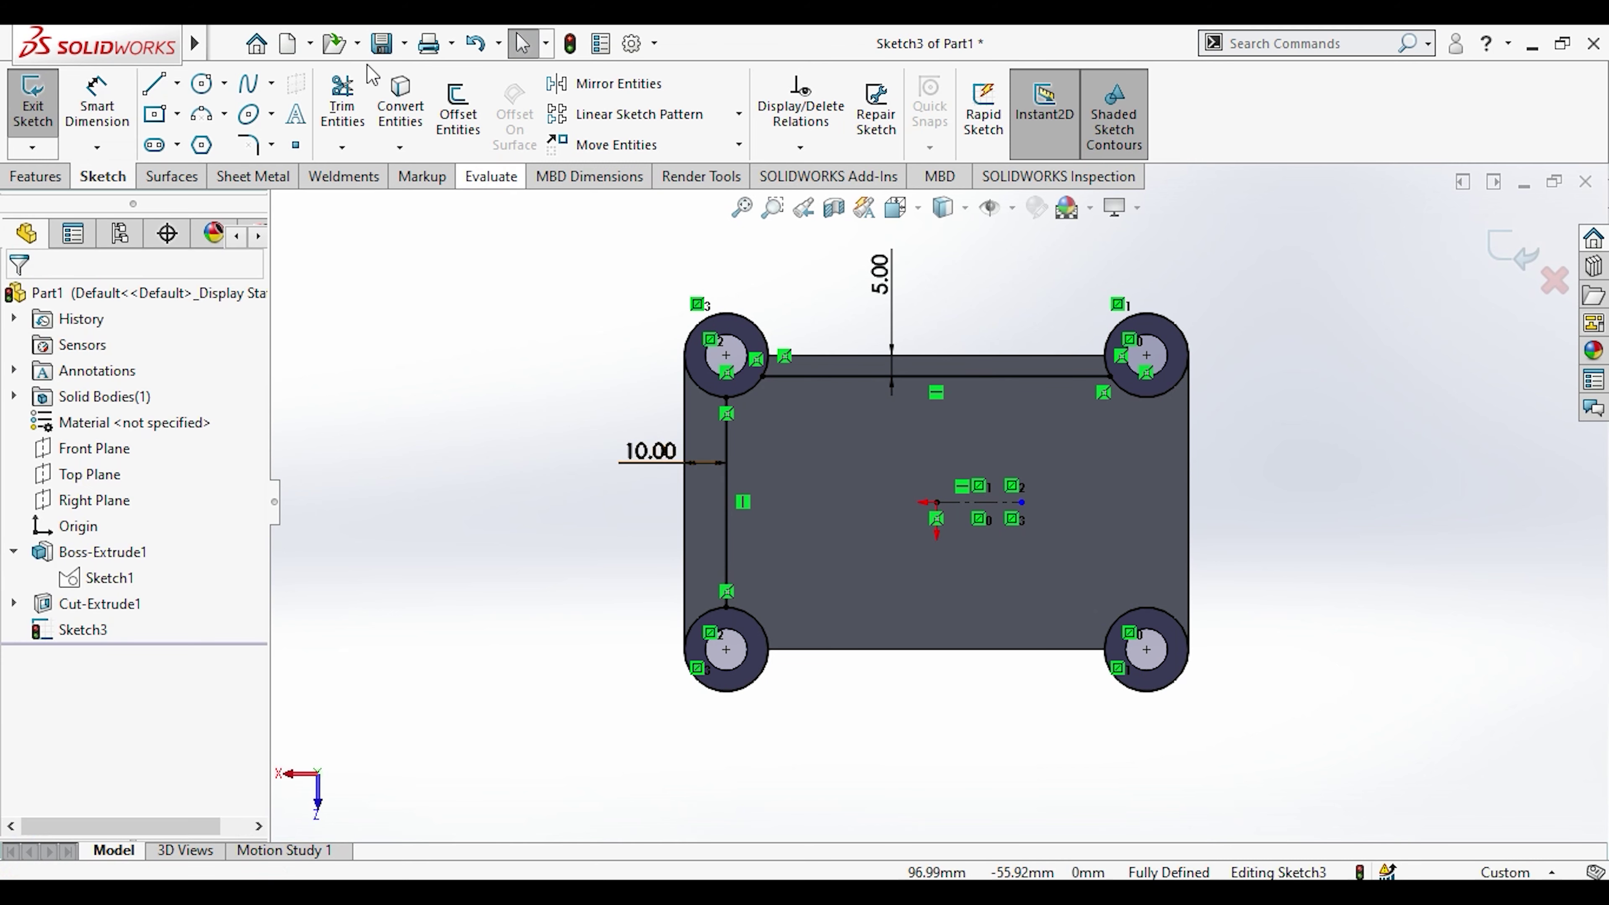
Step: Mirror the top inner line about the horizontal centerline to the bottom
click(595, 83)
click(800, 376)
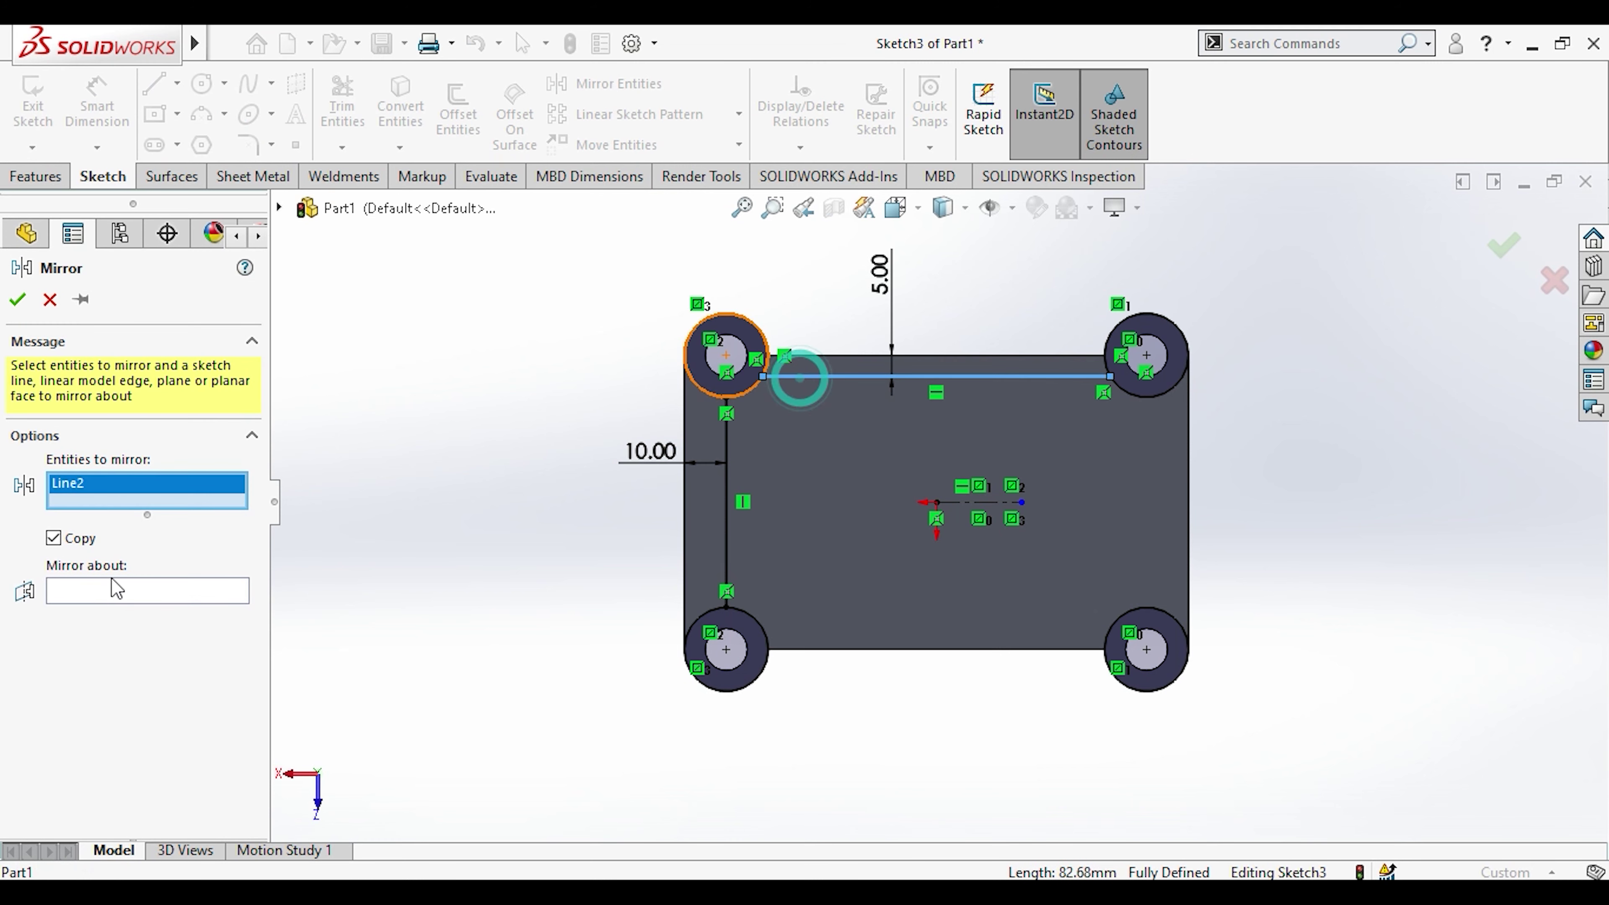
click(145, 591)
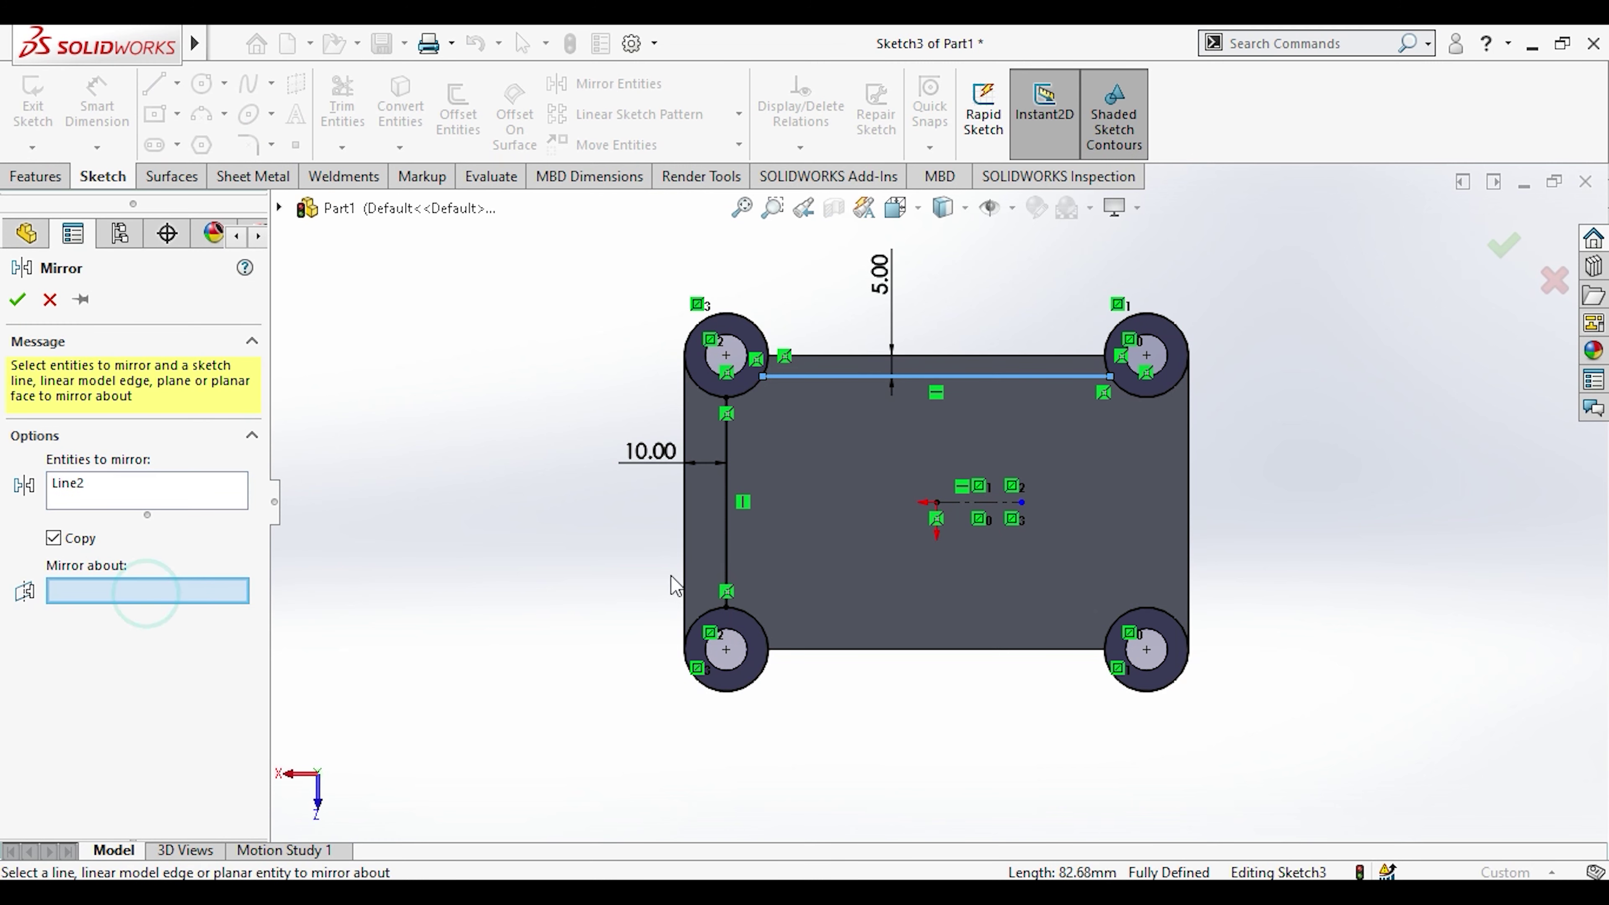
click(967, 502)
click(396, 370)
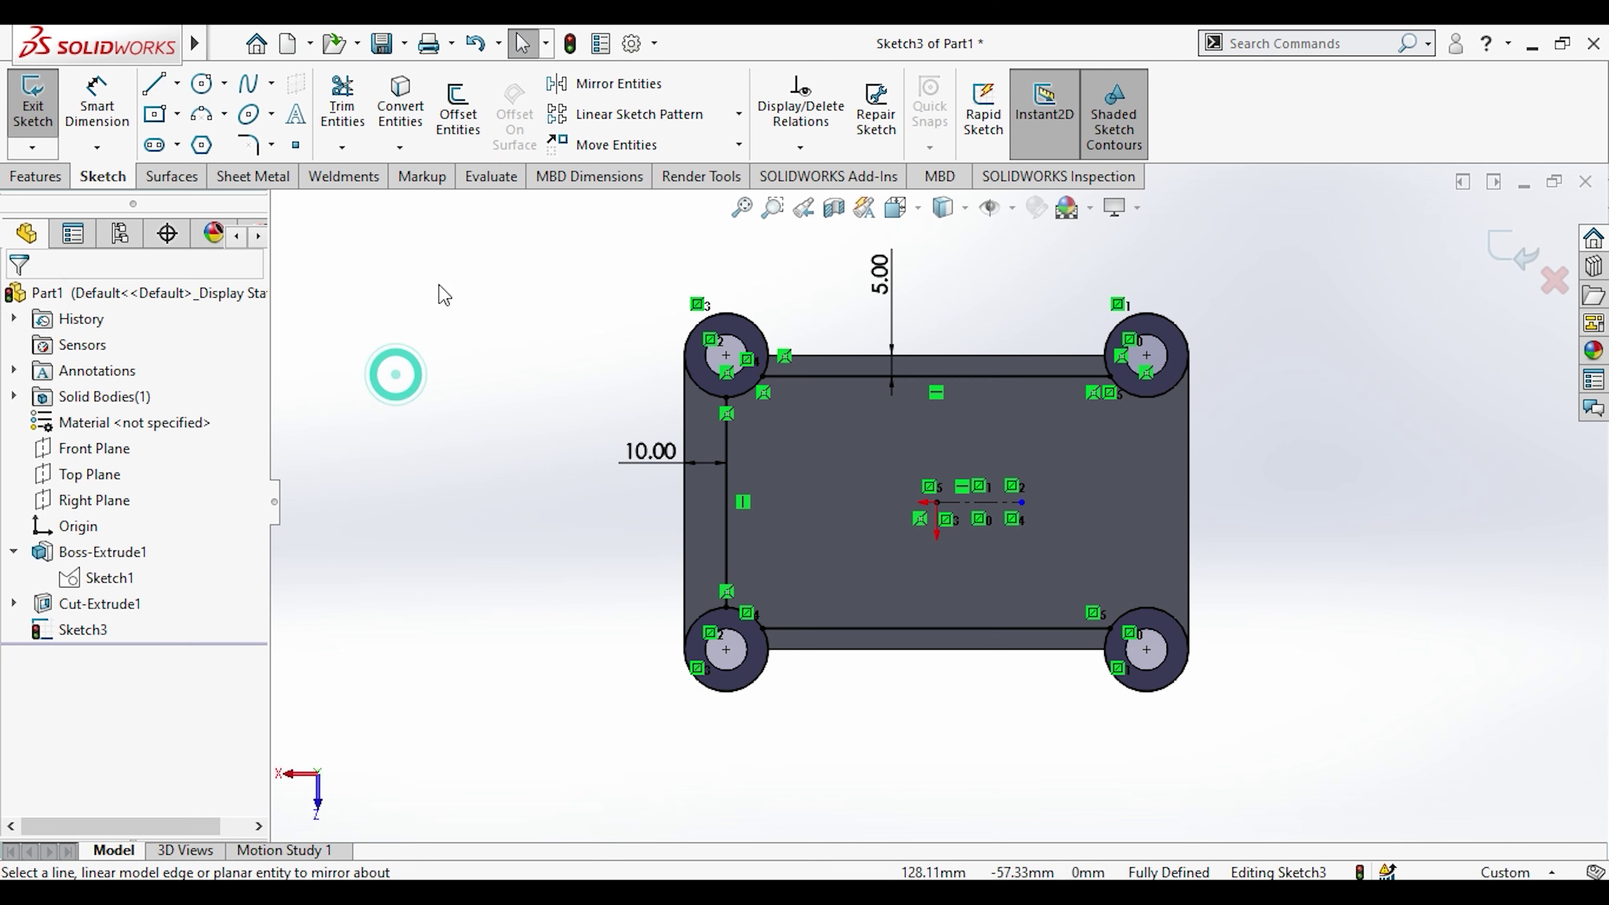
Step: Draw a vertical centerline downward from the origin
click(176, 82)
click(180, 115)
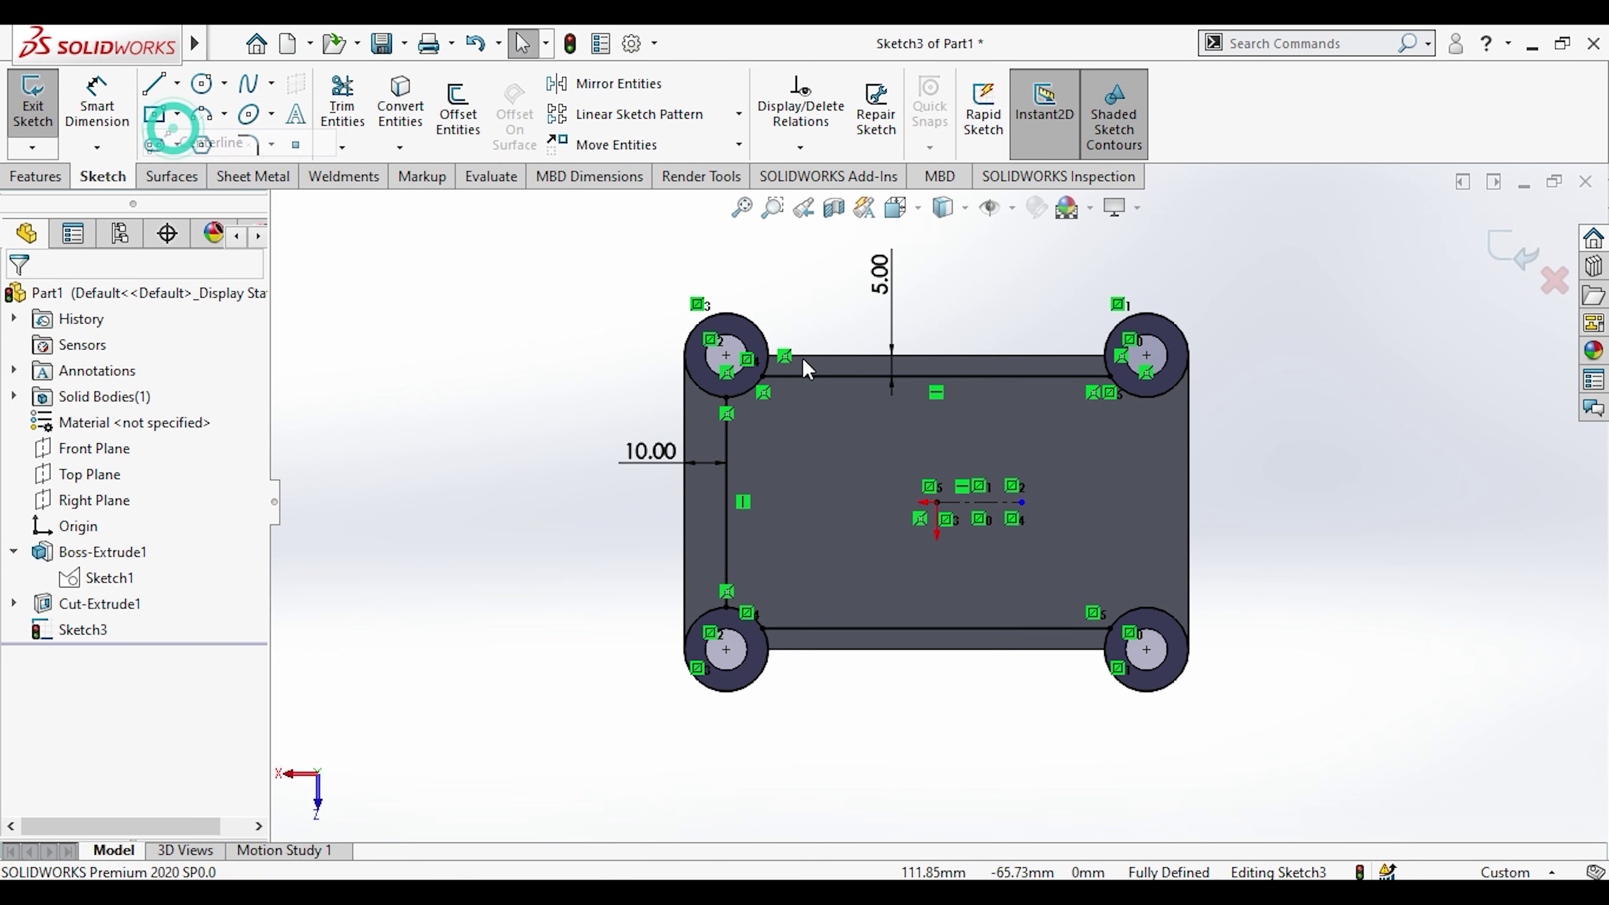
scroll(1095, 471, up, 3)
click(821, 525)
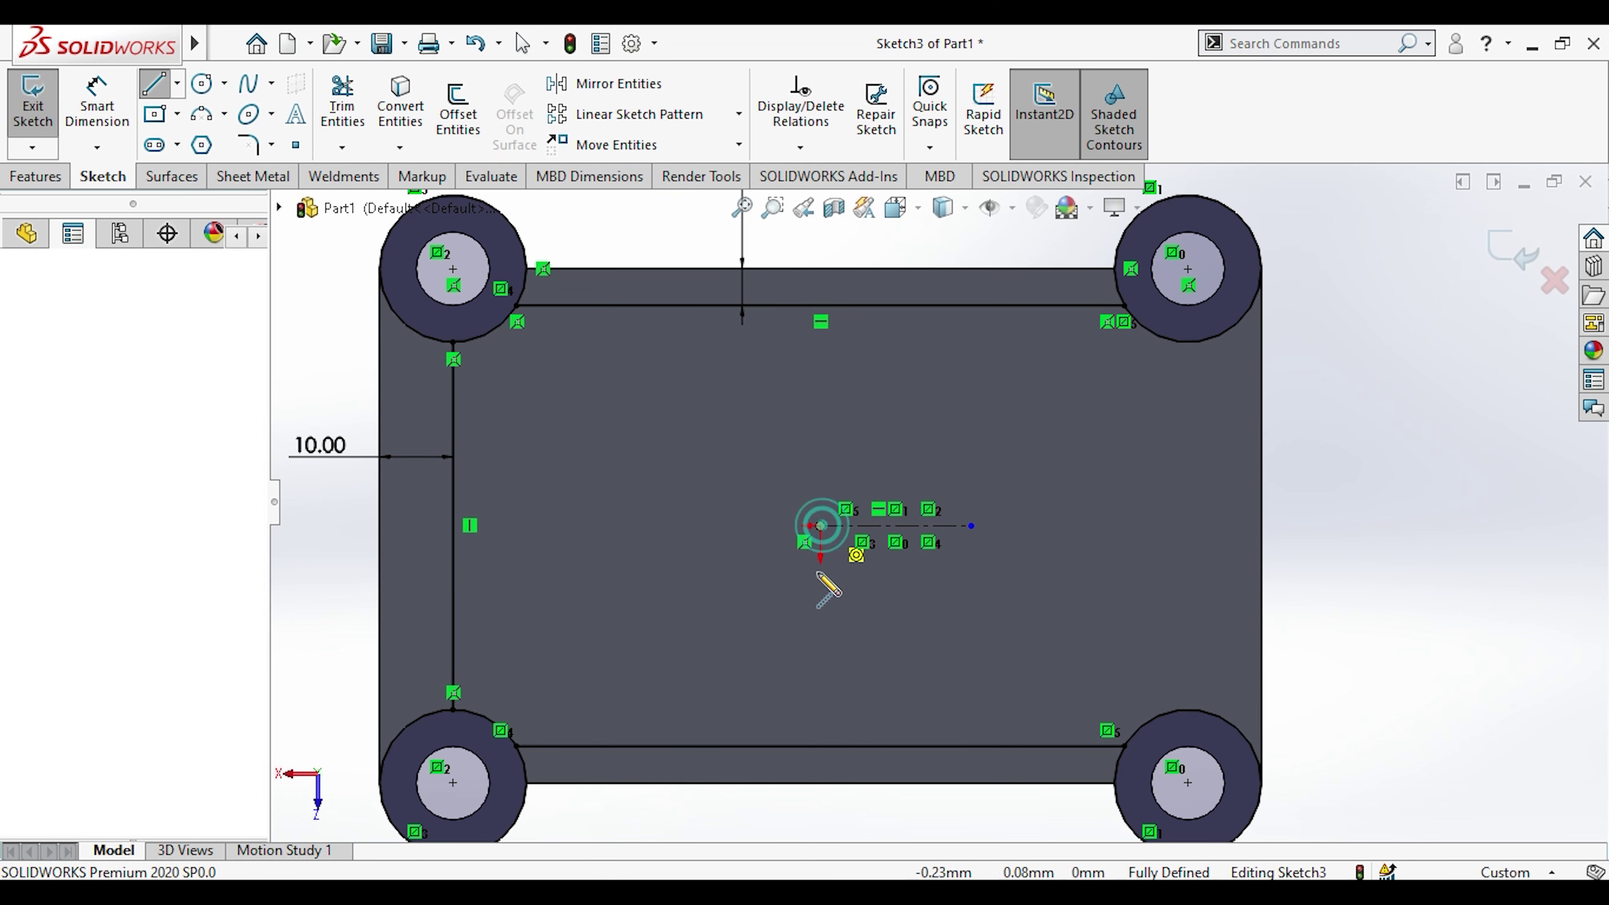
click(820, 659)
key(Escape)
scroll(937, 503, down, 3)
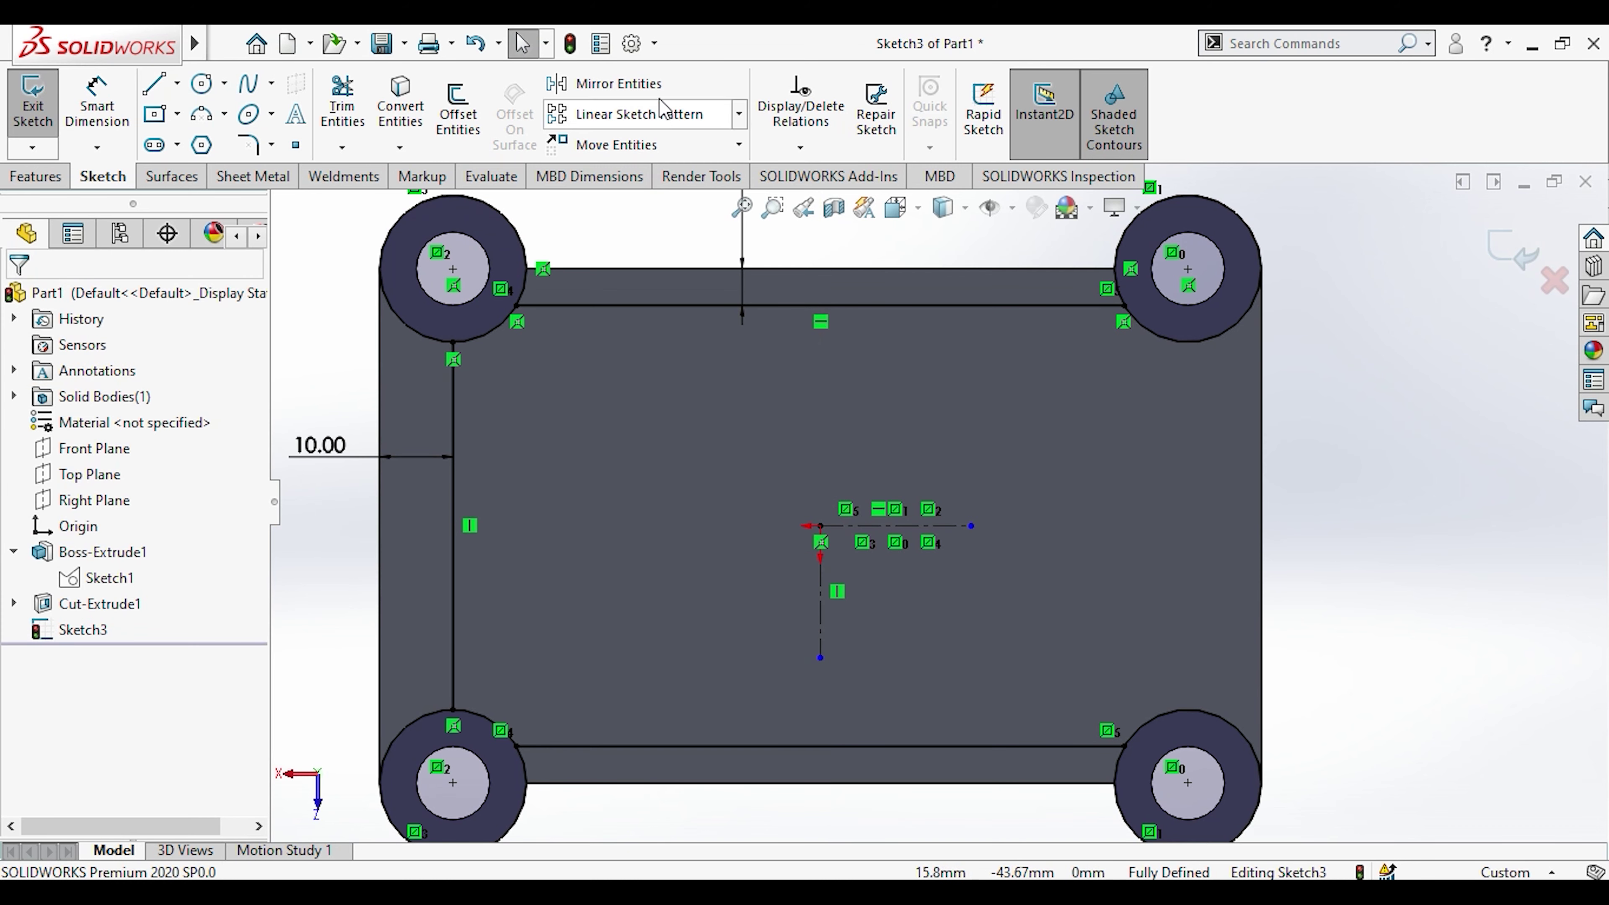
Step: Mirror the left inner line about the vertical centerline
click(609, 83)
click(656, 491)
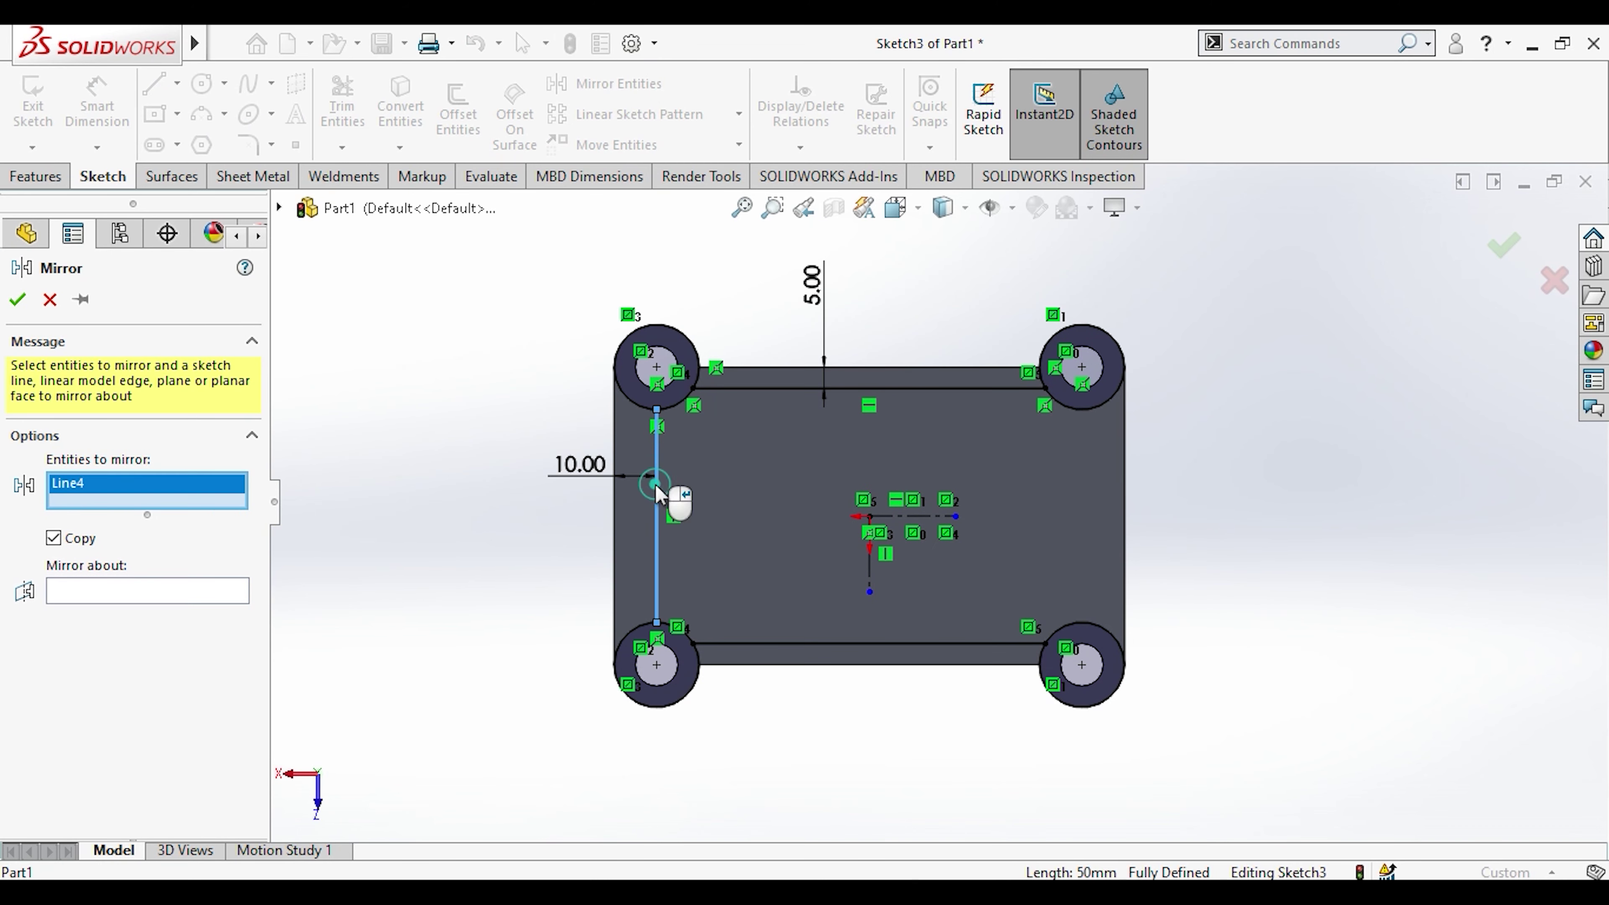
click(183, 599)
click(869, 563)
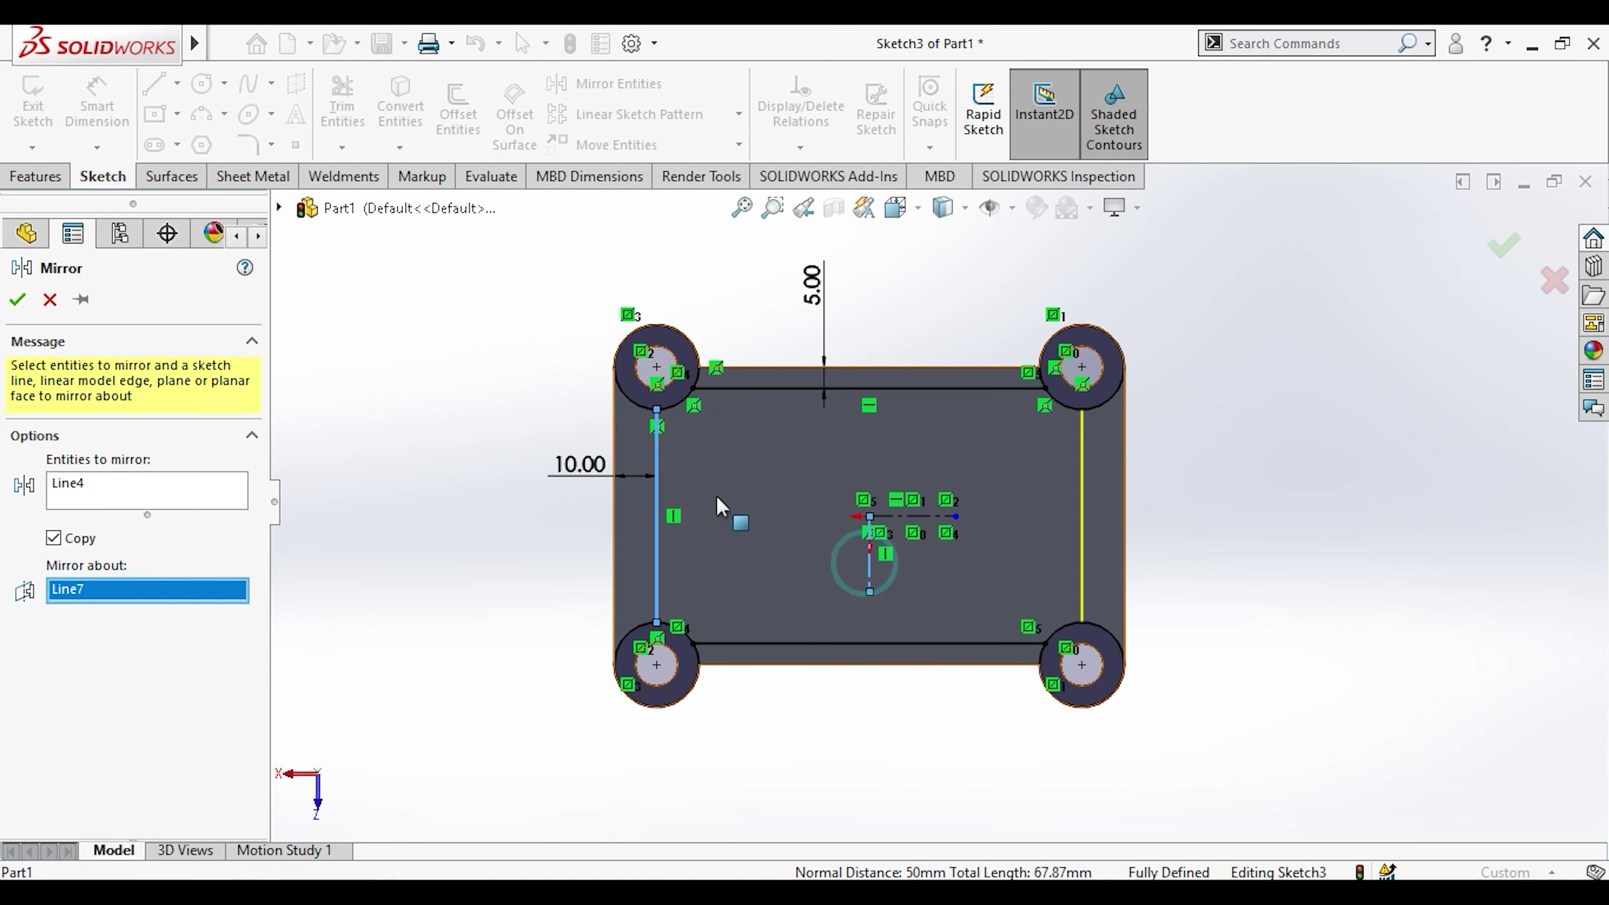
Step: Power-trim the inner arcs of the four corner circles so they join the rectangular outline
click(342, 101)
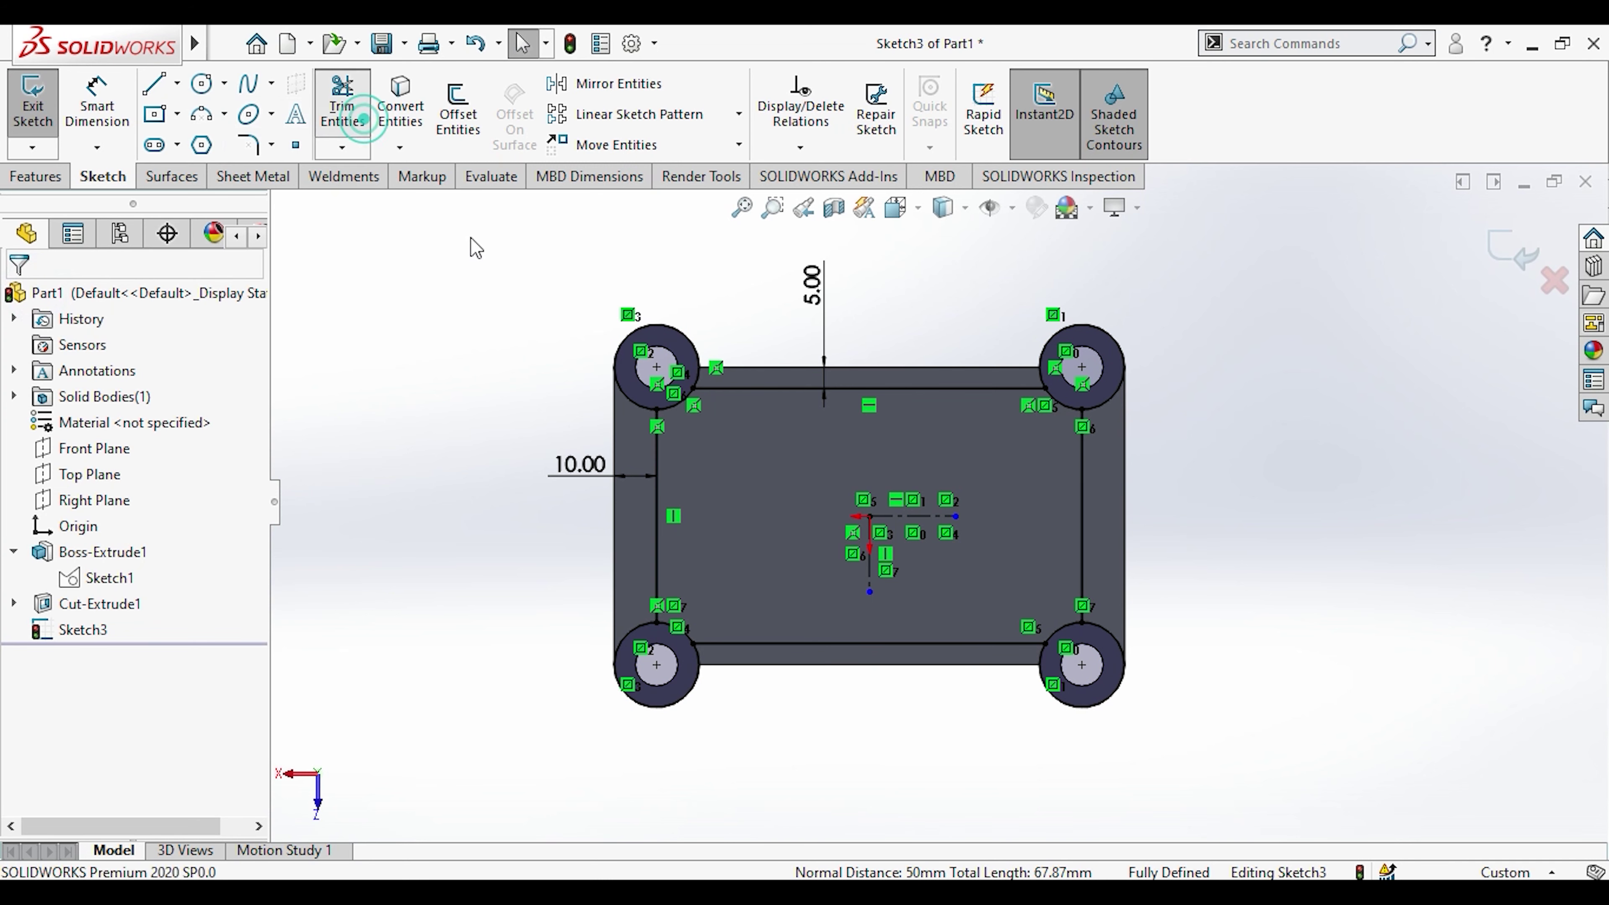
drag(739, 293, 646, 364)
mouse_move(981, 267)
mouse_down()
mouse_move(654, 732)
mouse_move(659, 653)
mouse_up()
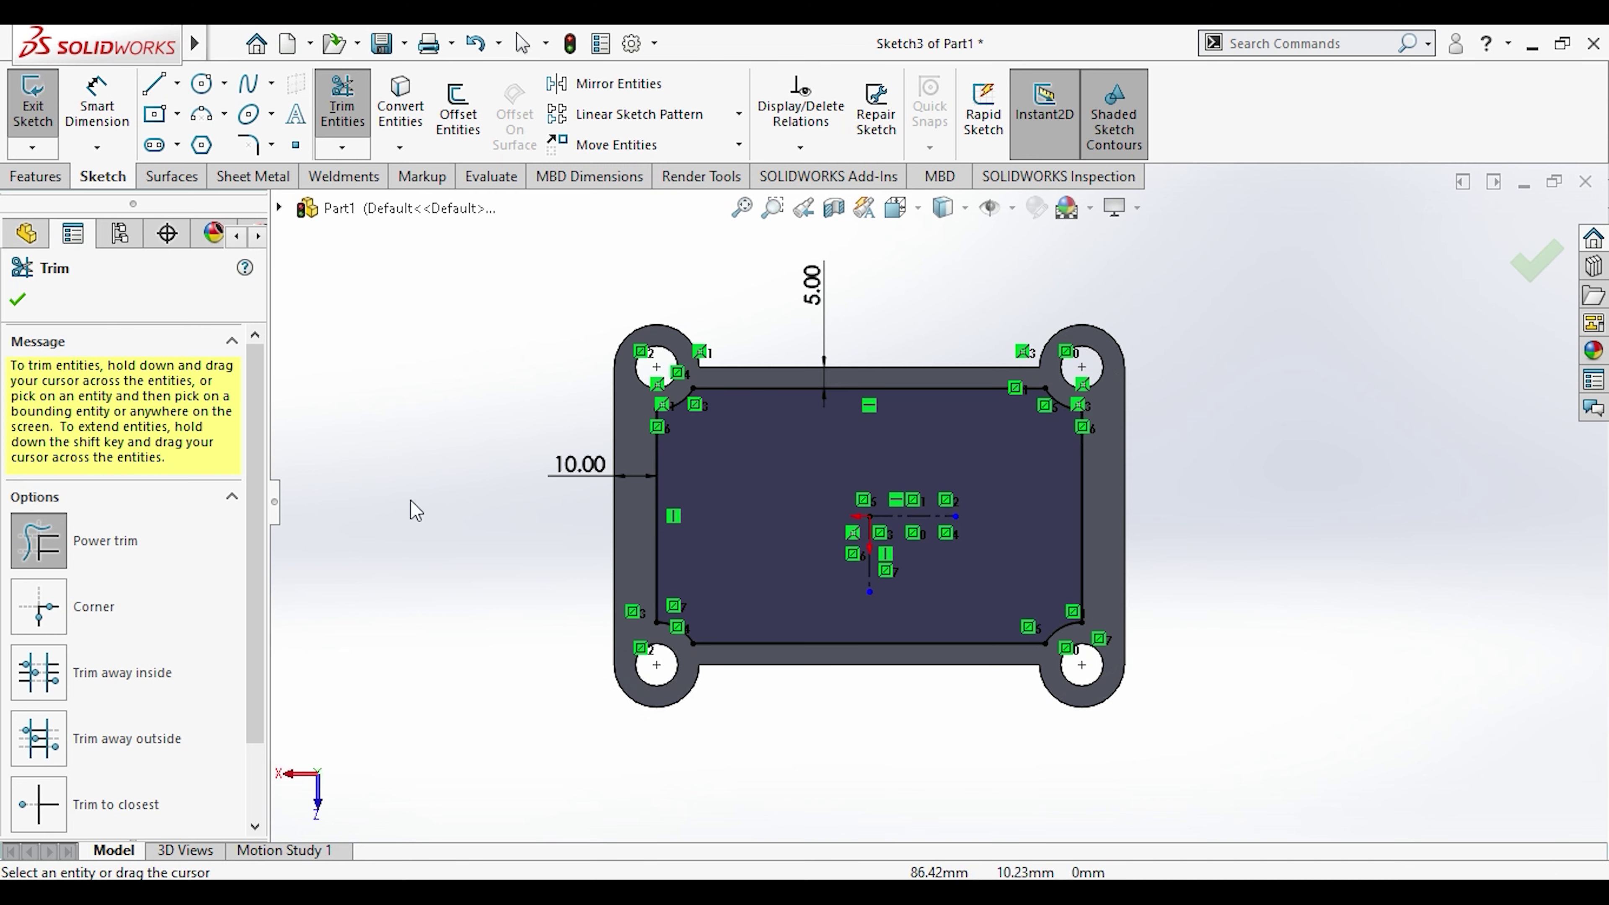
click(18, 299)
click(36, 177)
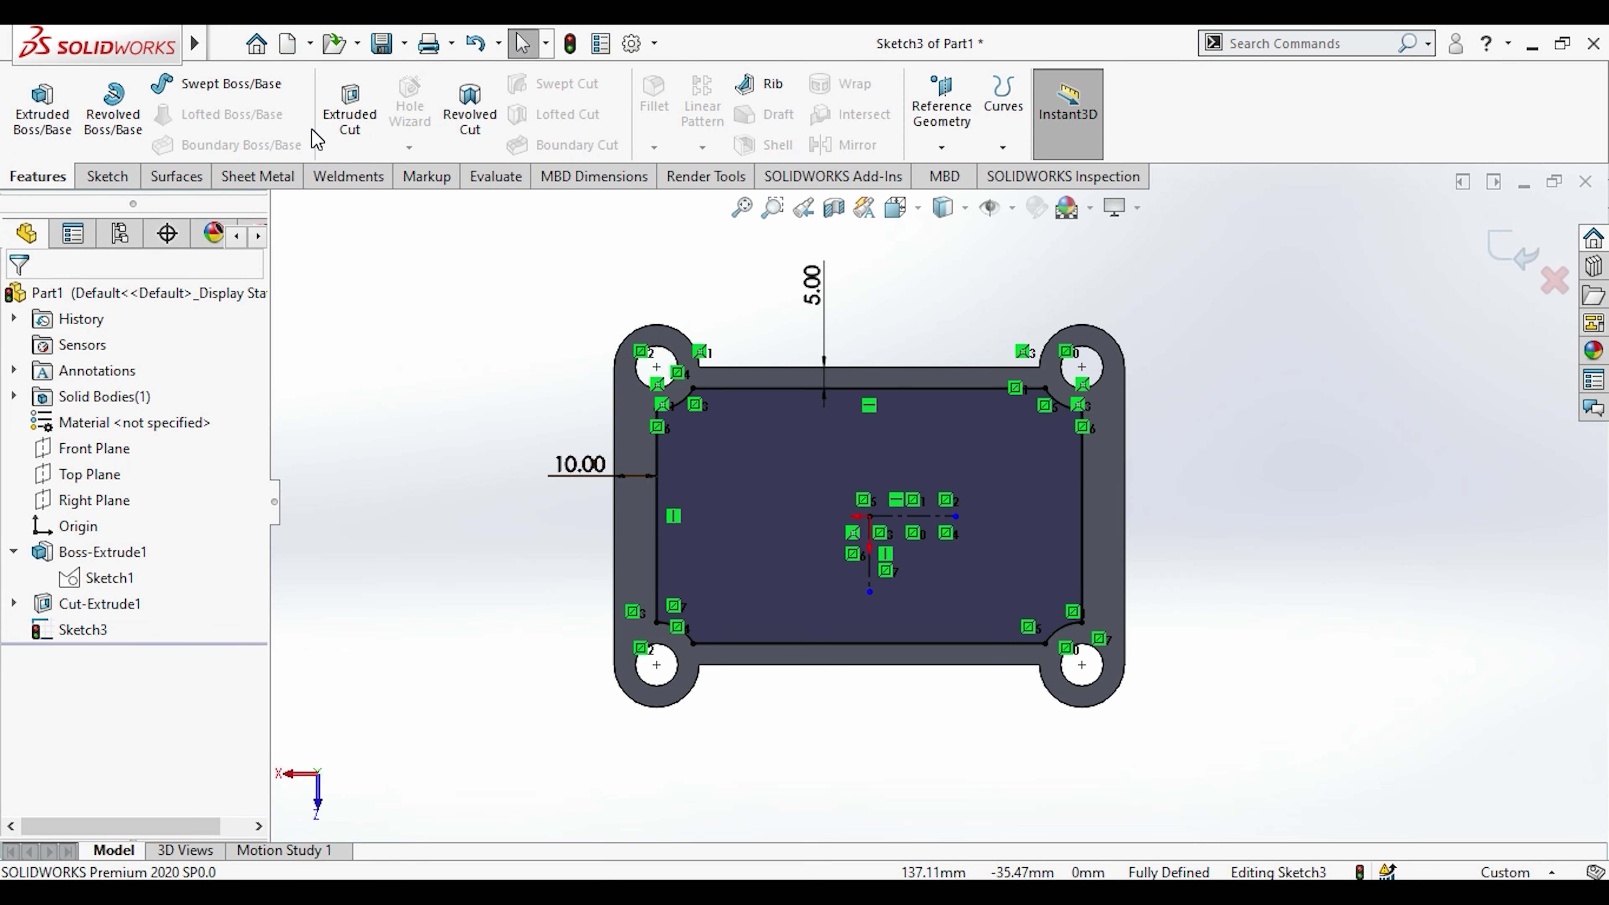
Step: Cut the trimmed sketch 10 mm into the base with Flip side to cut unchecked
click(350, 111)
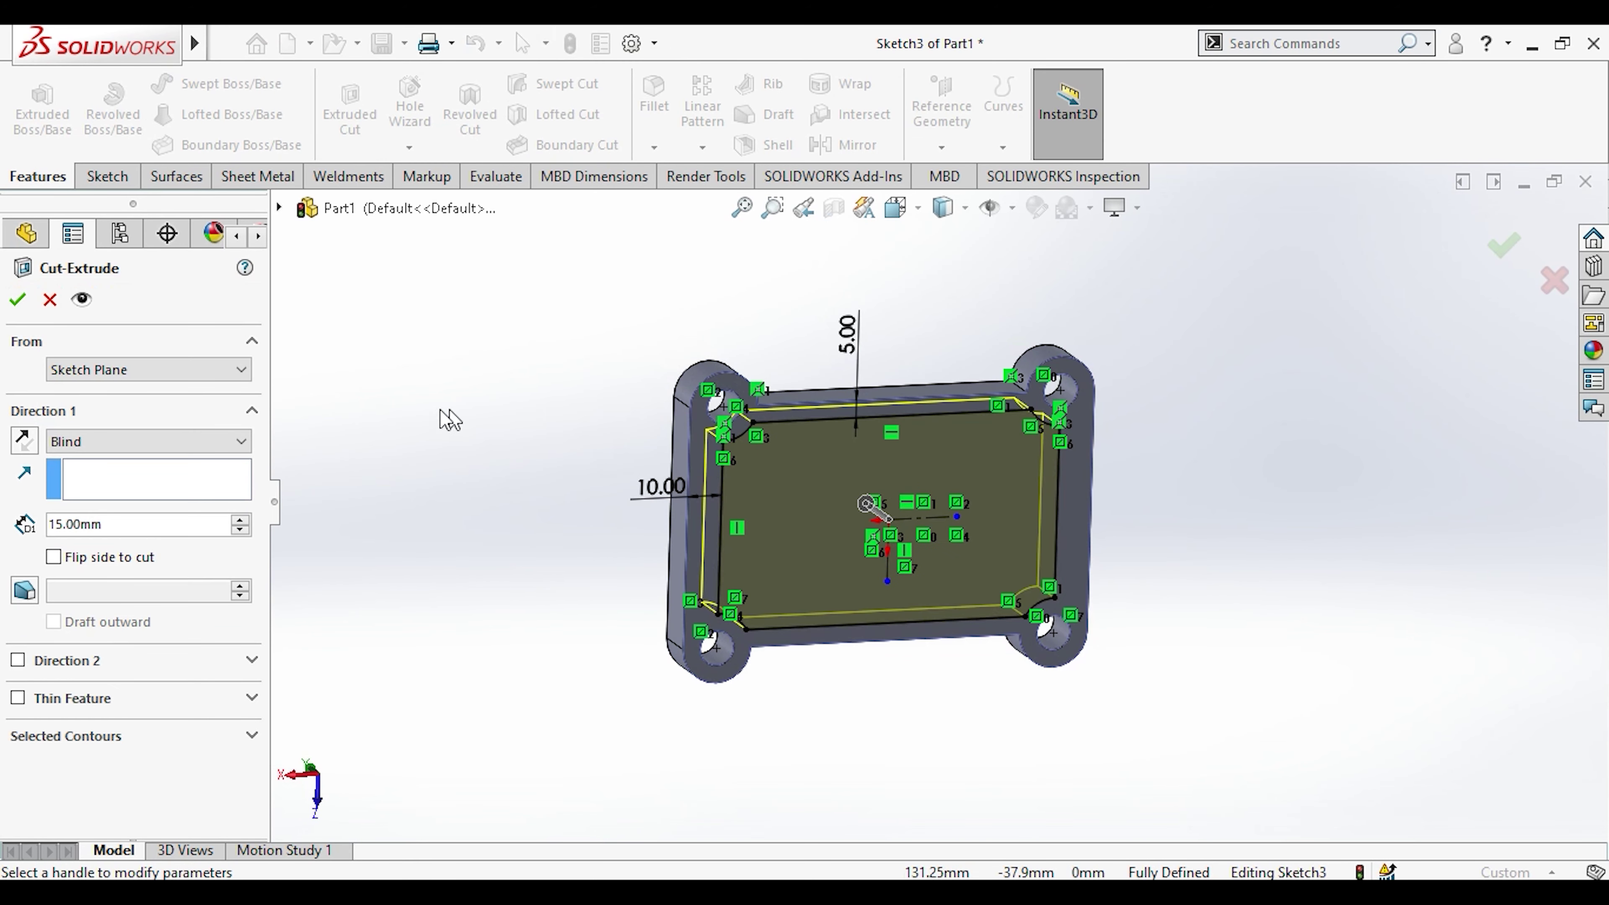
click(70, 557)
text(10)
key(Return)
click(17, 299)
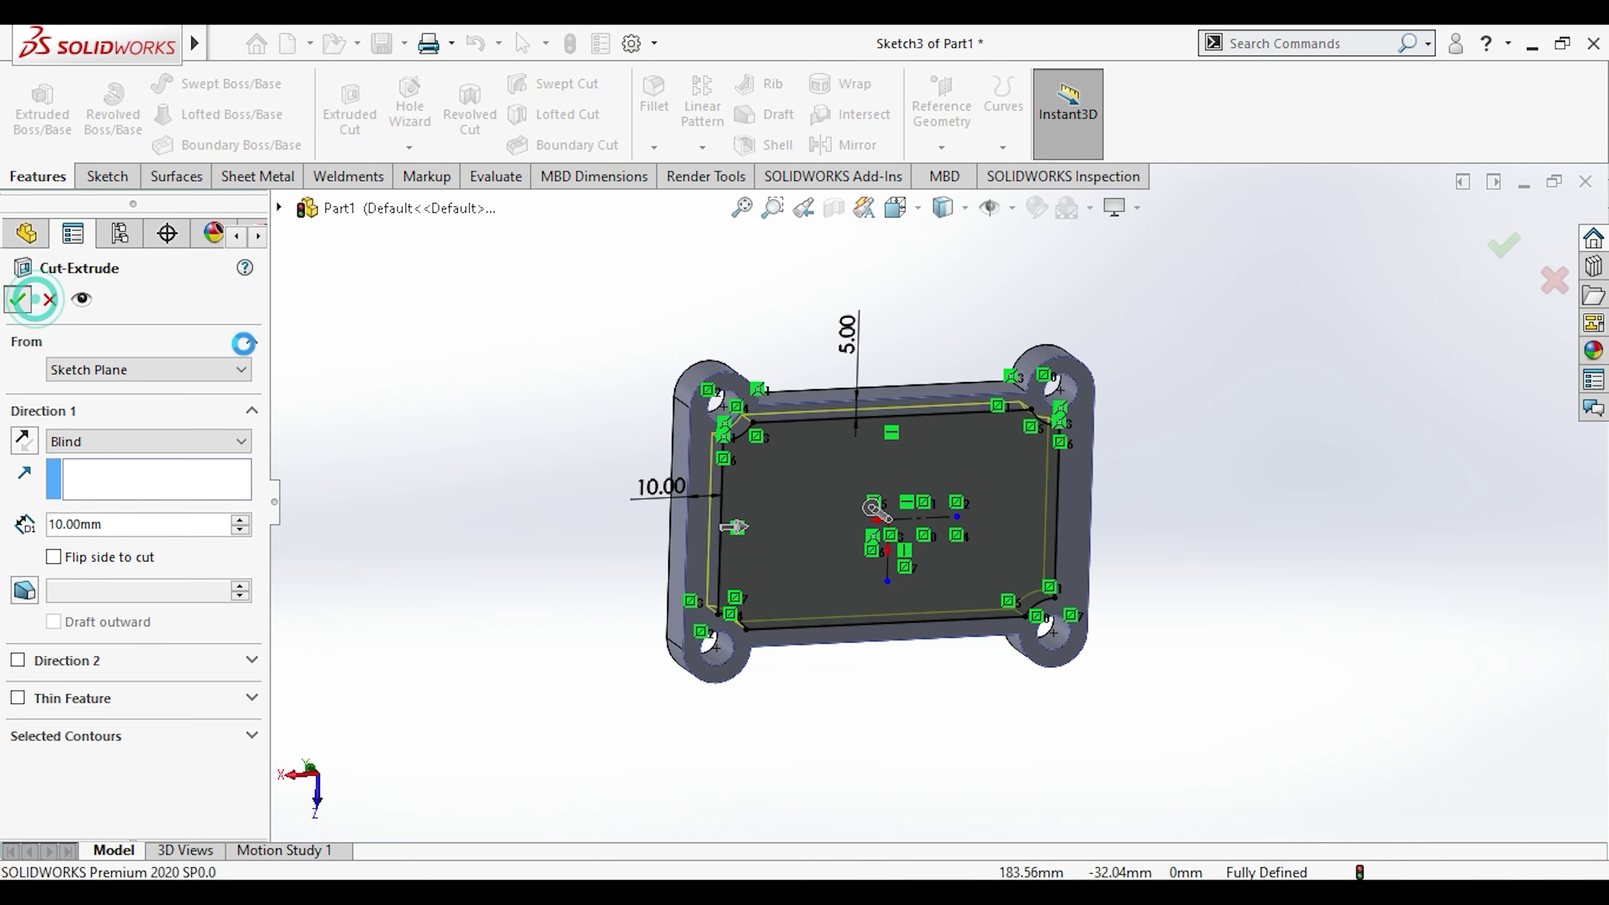
Step: Switch the part to Top view and bring up the exercise drawing in Photos
middle_drag(452, 418, 940, 576)
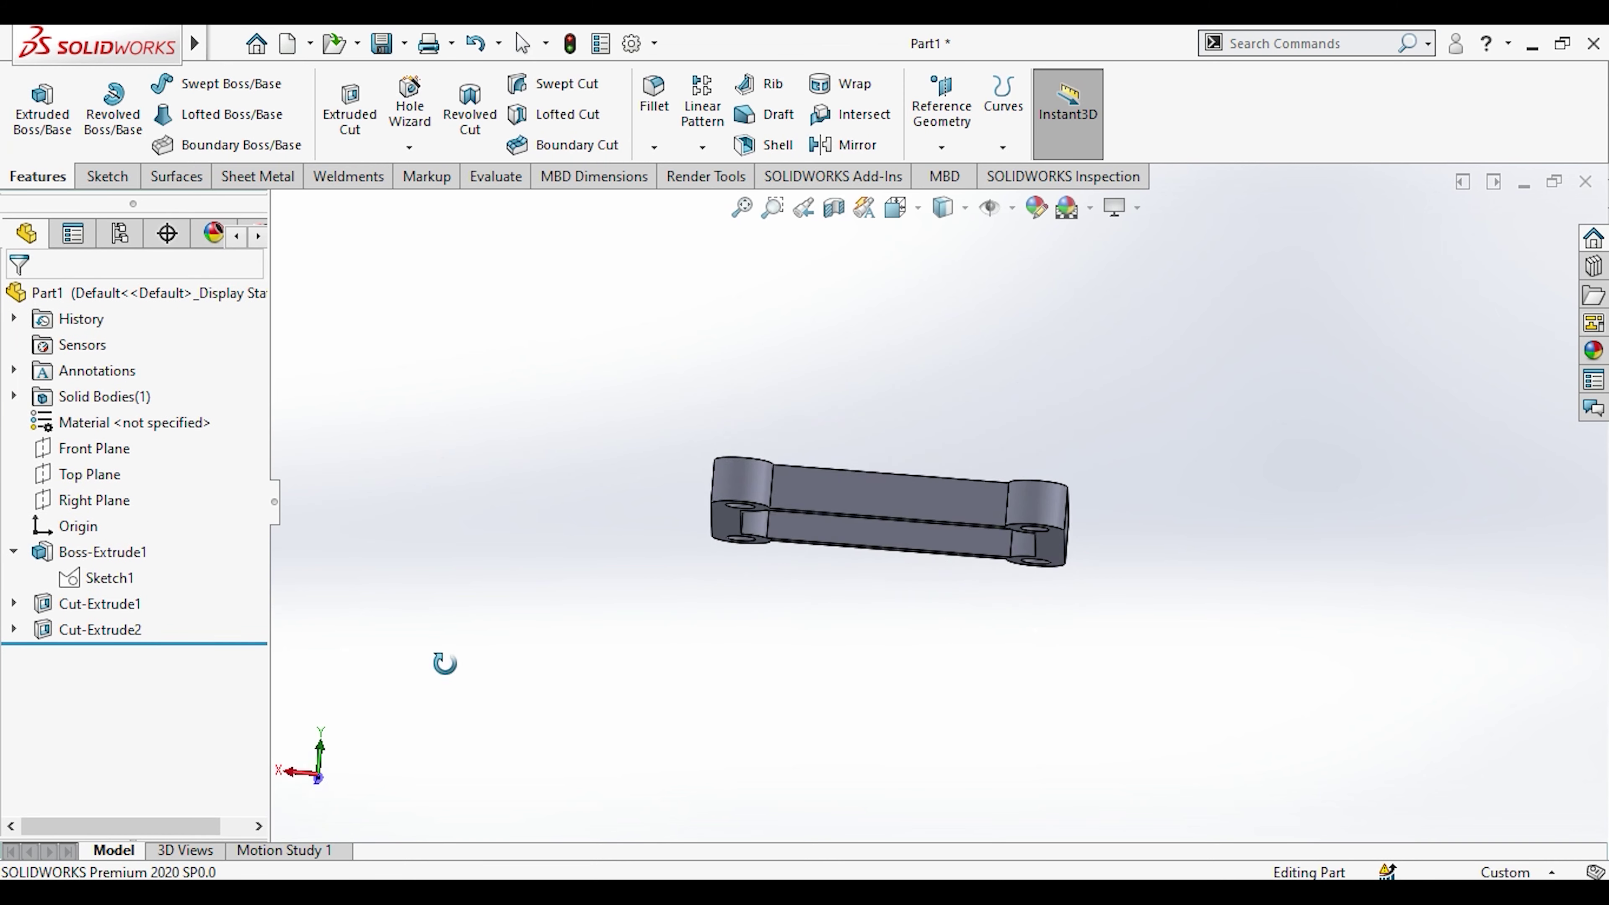
key(space)
click(747, 531)
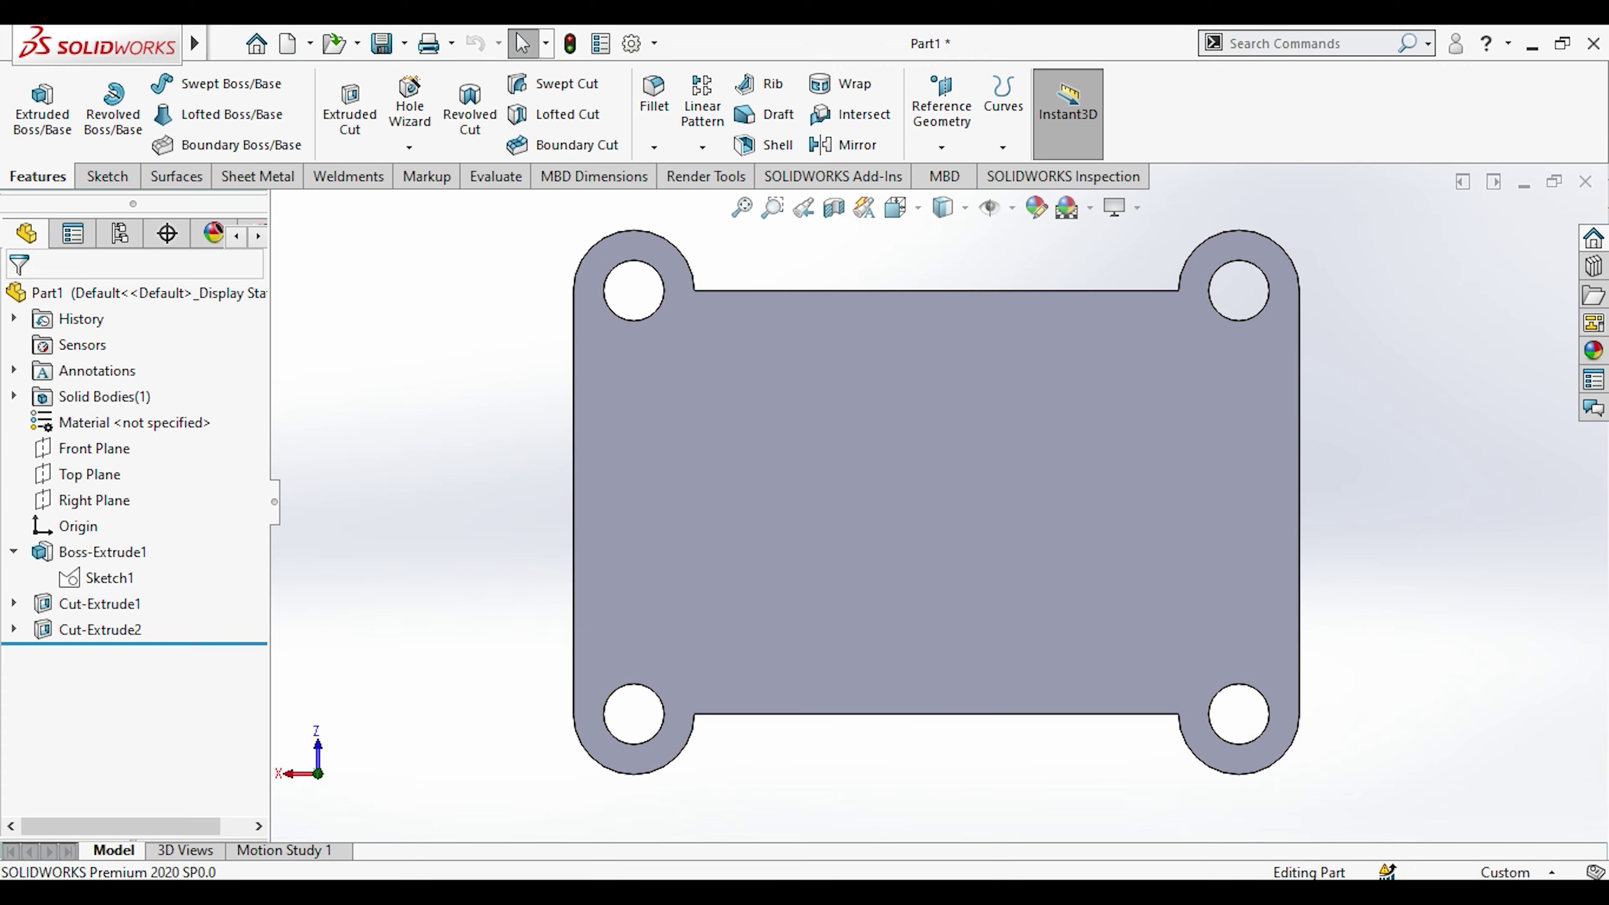
key(alt+Tab)
key(alt+Tab)
click(899, 505)
click(959, 795)
key(alt+Tab)
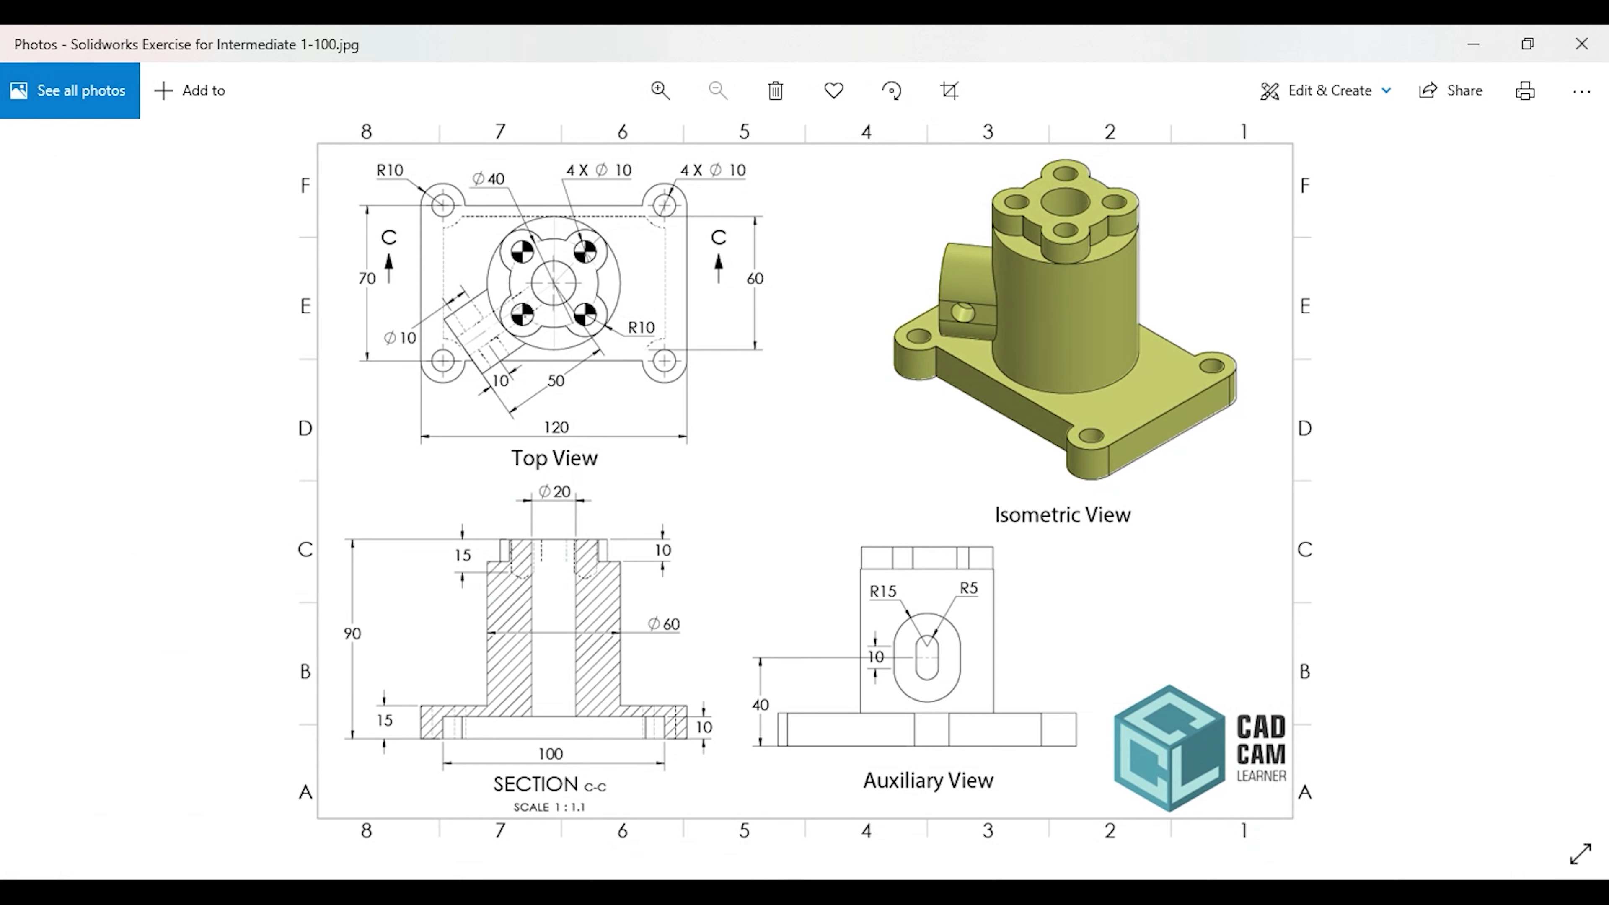
key(alt+Tab)
Step: Sketch a circle at the origin on the base's top face and dimension it Ø60
click(862, 531)
click(976, 380)
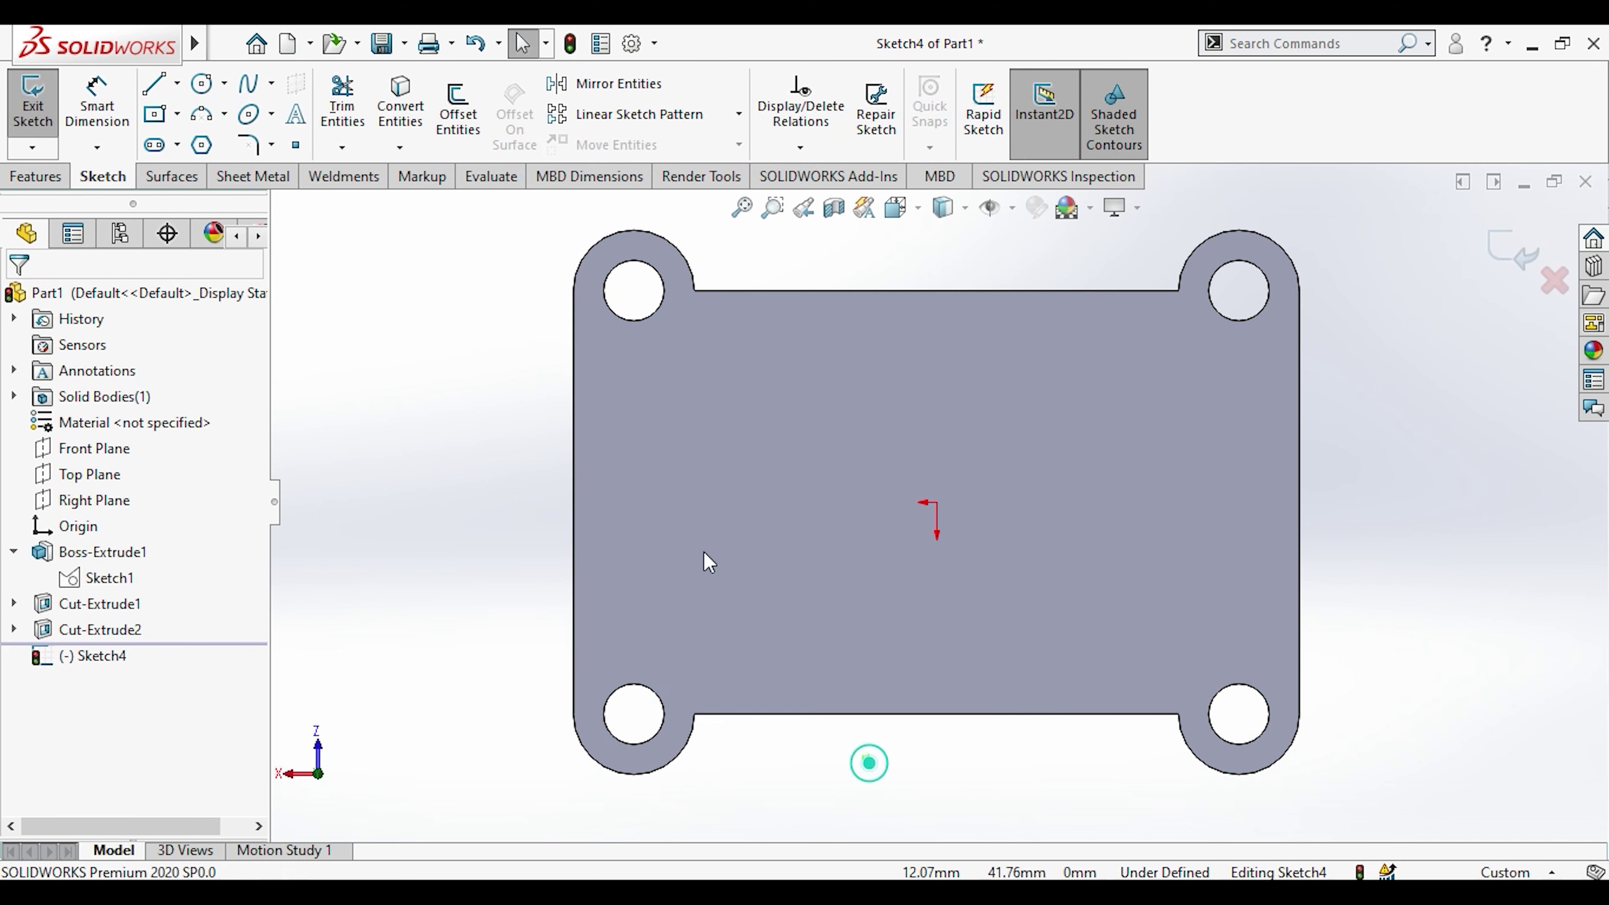
click(936, 503)
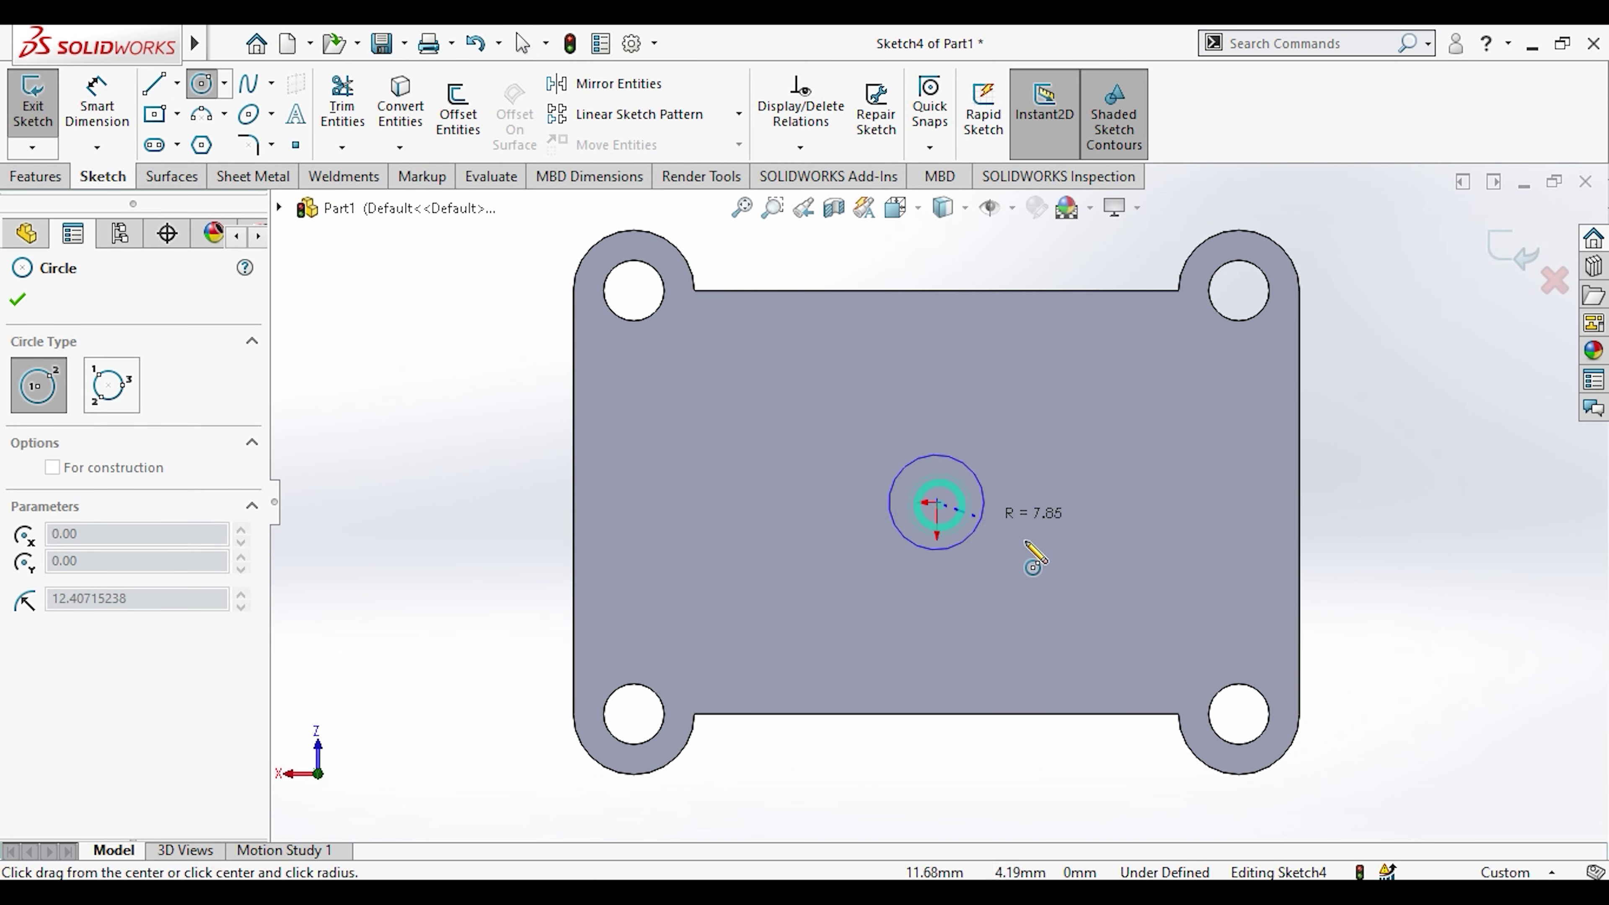
click(1068, 597)
click(97, 102)
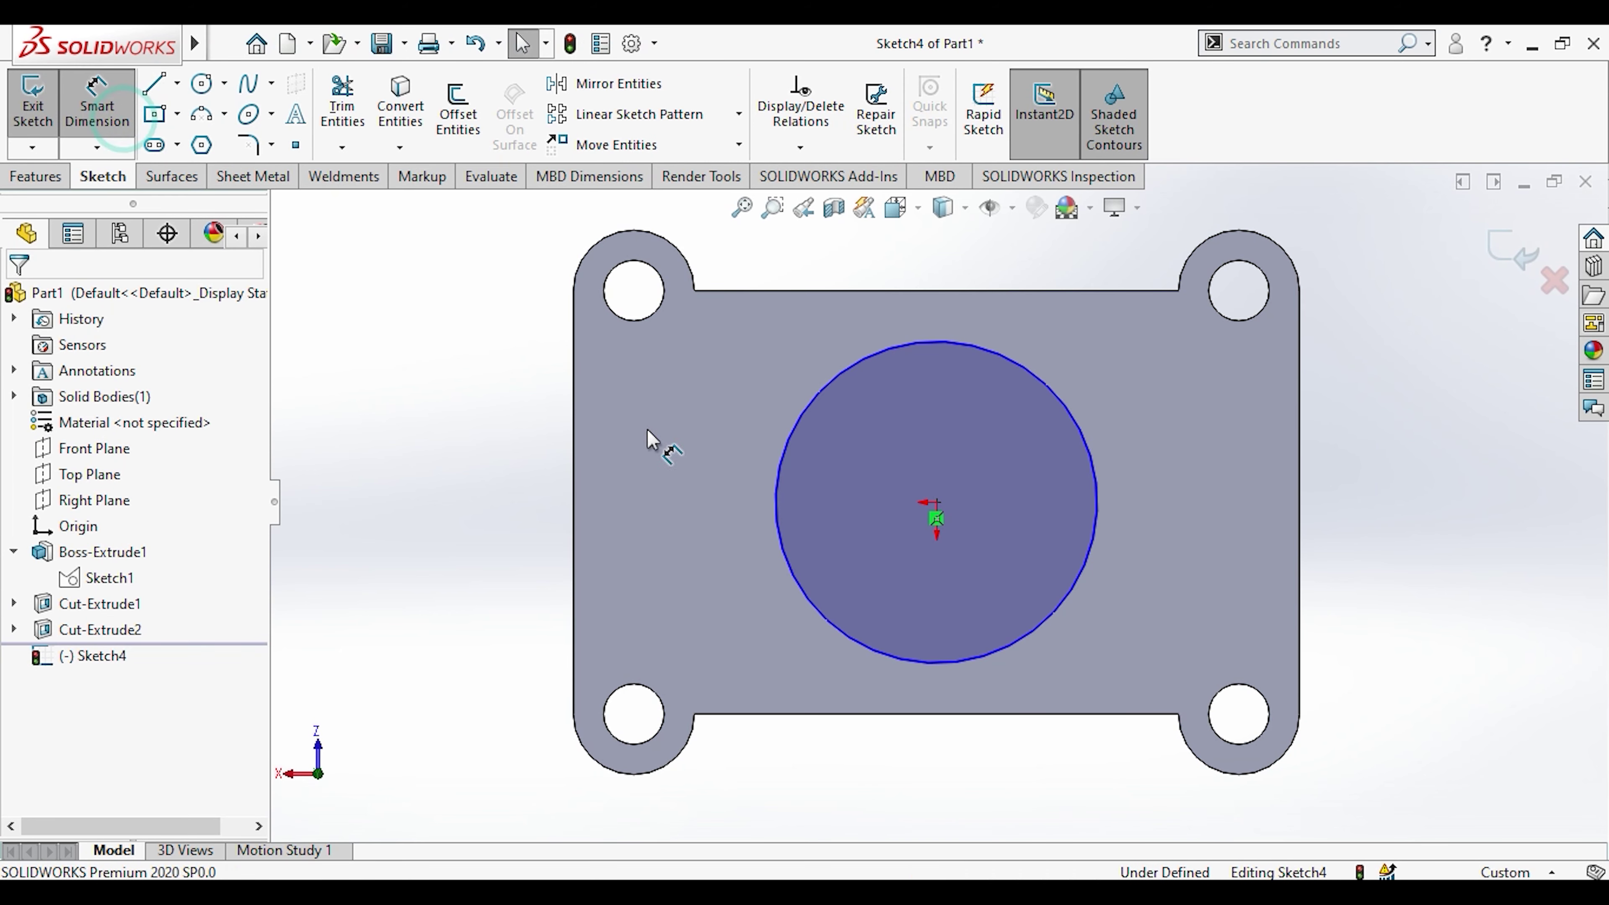
click(696, 497)
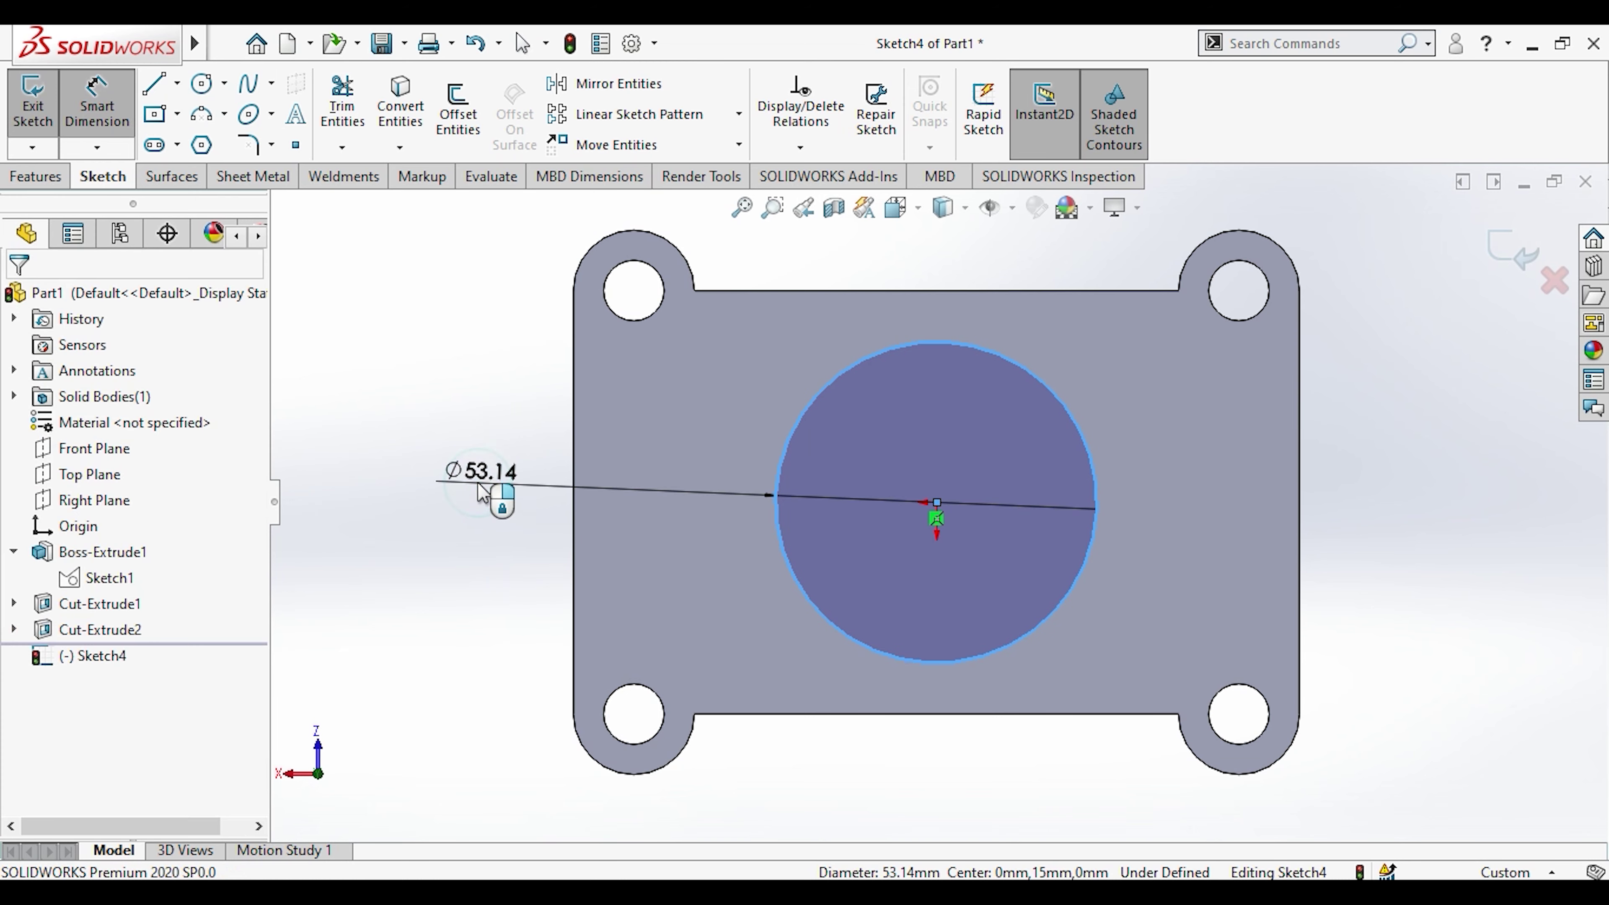
click(480, 489)
text(60)
key(Return)
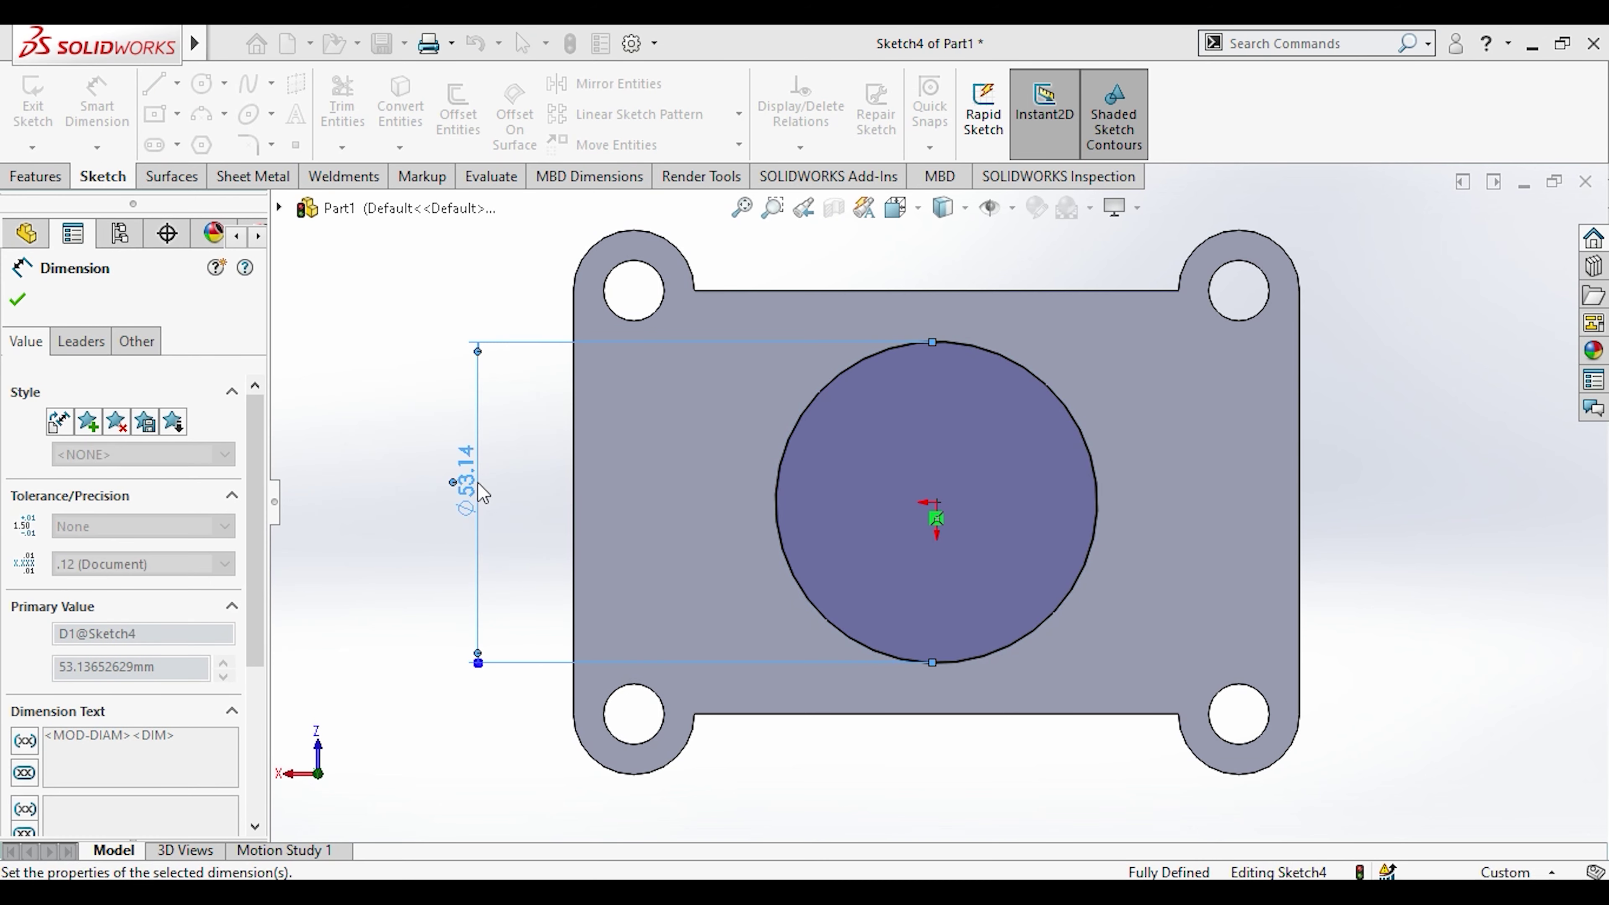
key(Escape)
key(Escape)
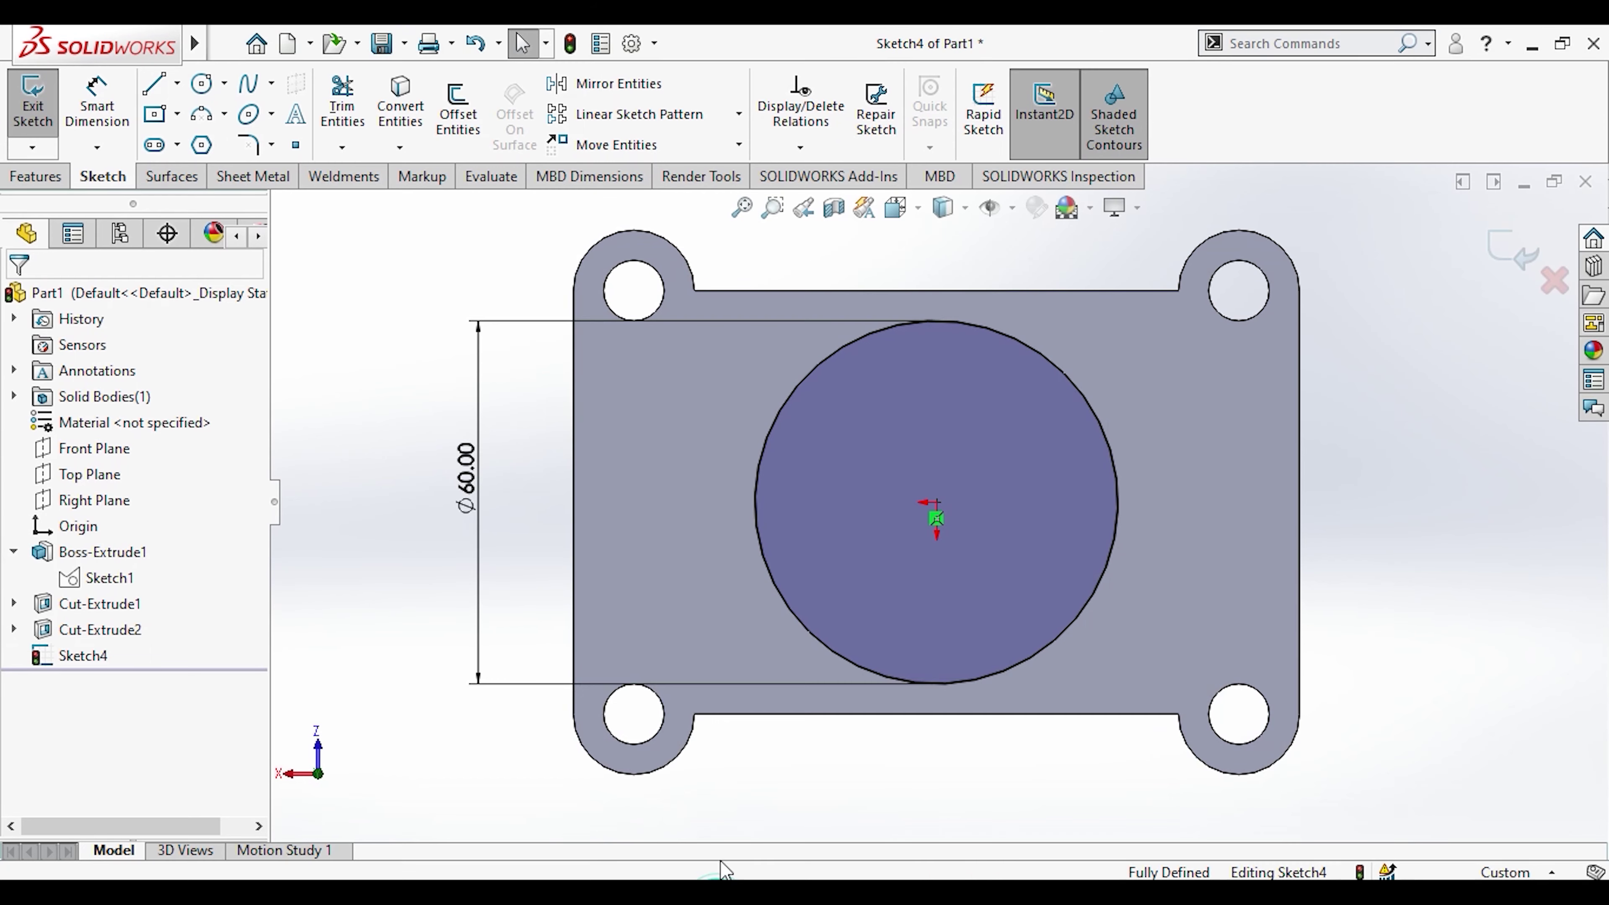
Step: Extrude the Ø60 circle into a boss, adjusting the depth from 90 down to 60 mm
click(36, 176)
click(36, 104)
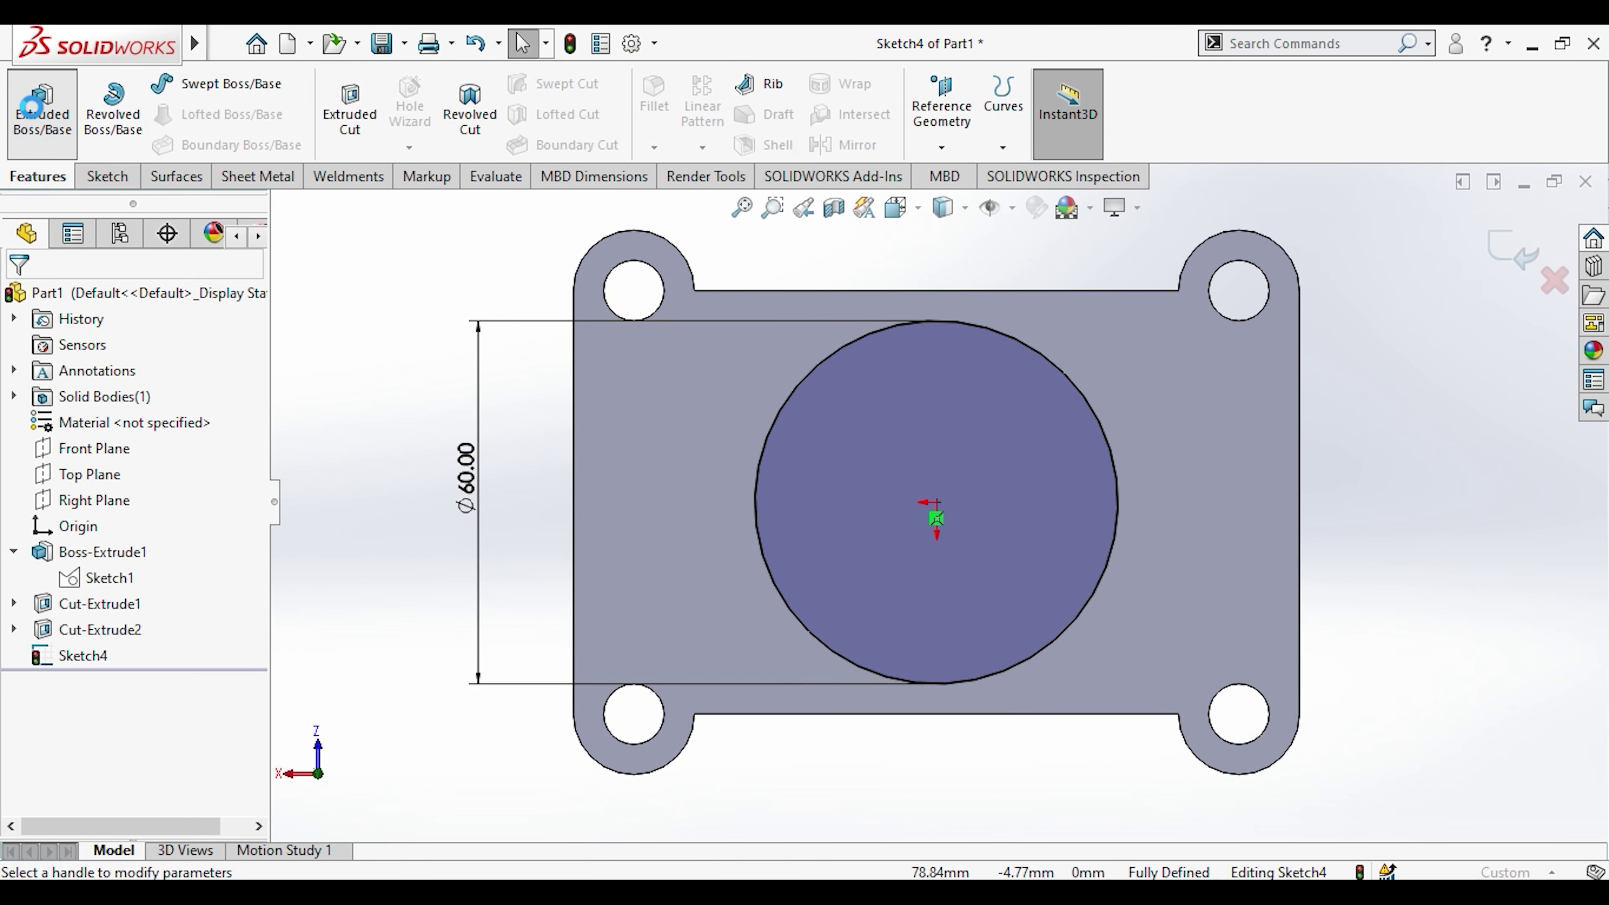
text(9015+15)
key(Return)
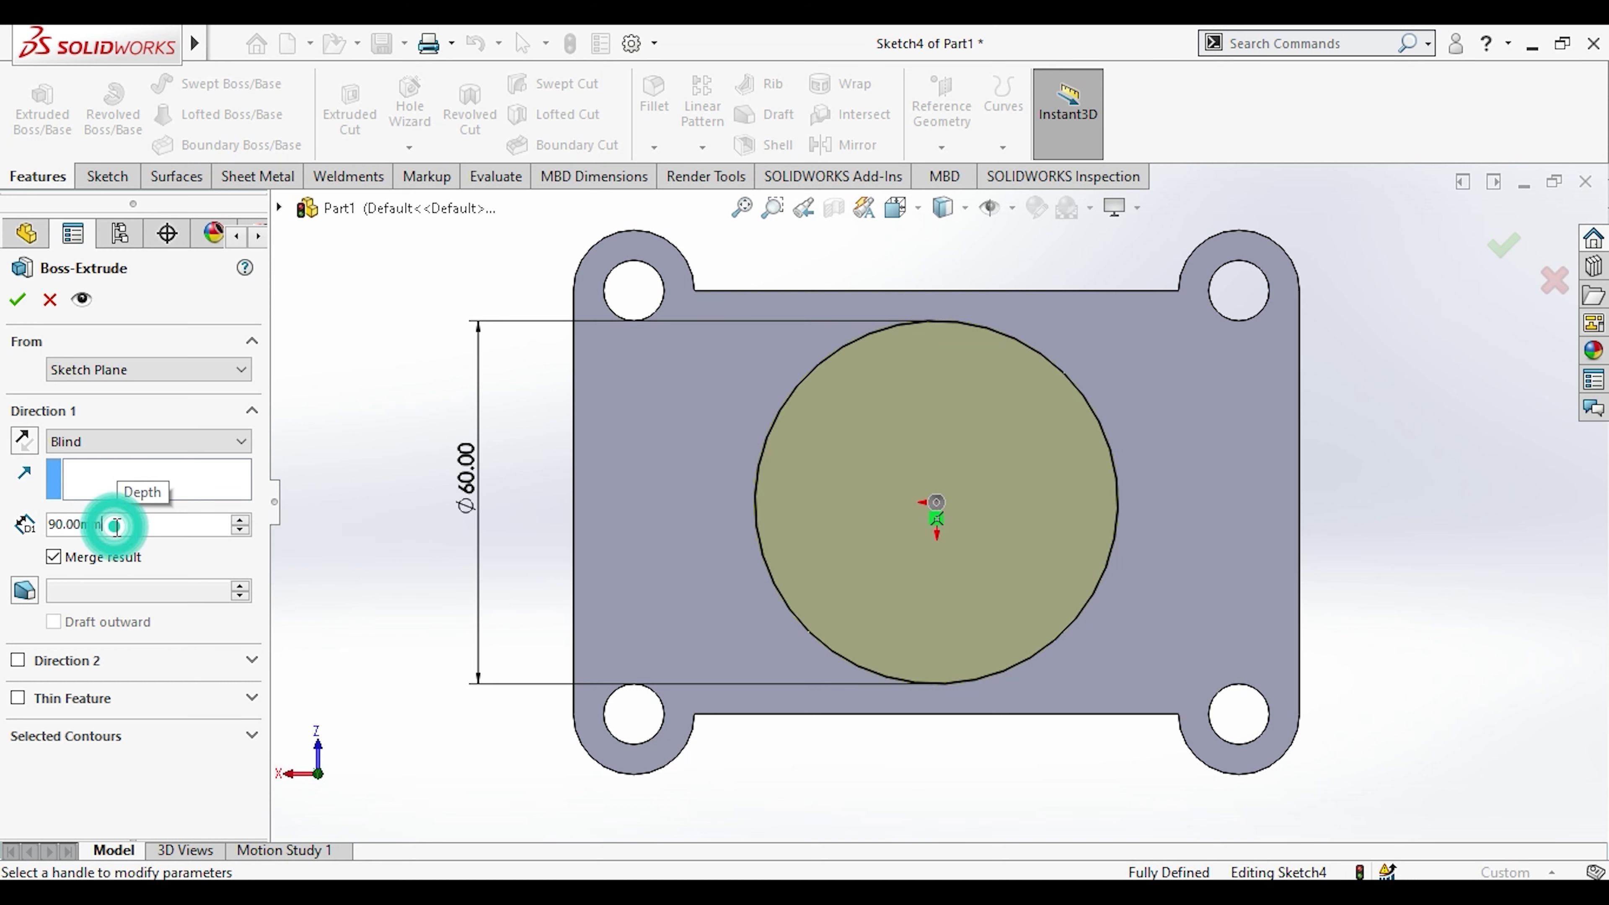
text(-15)
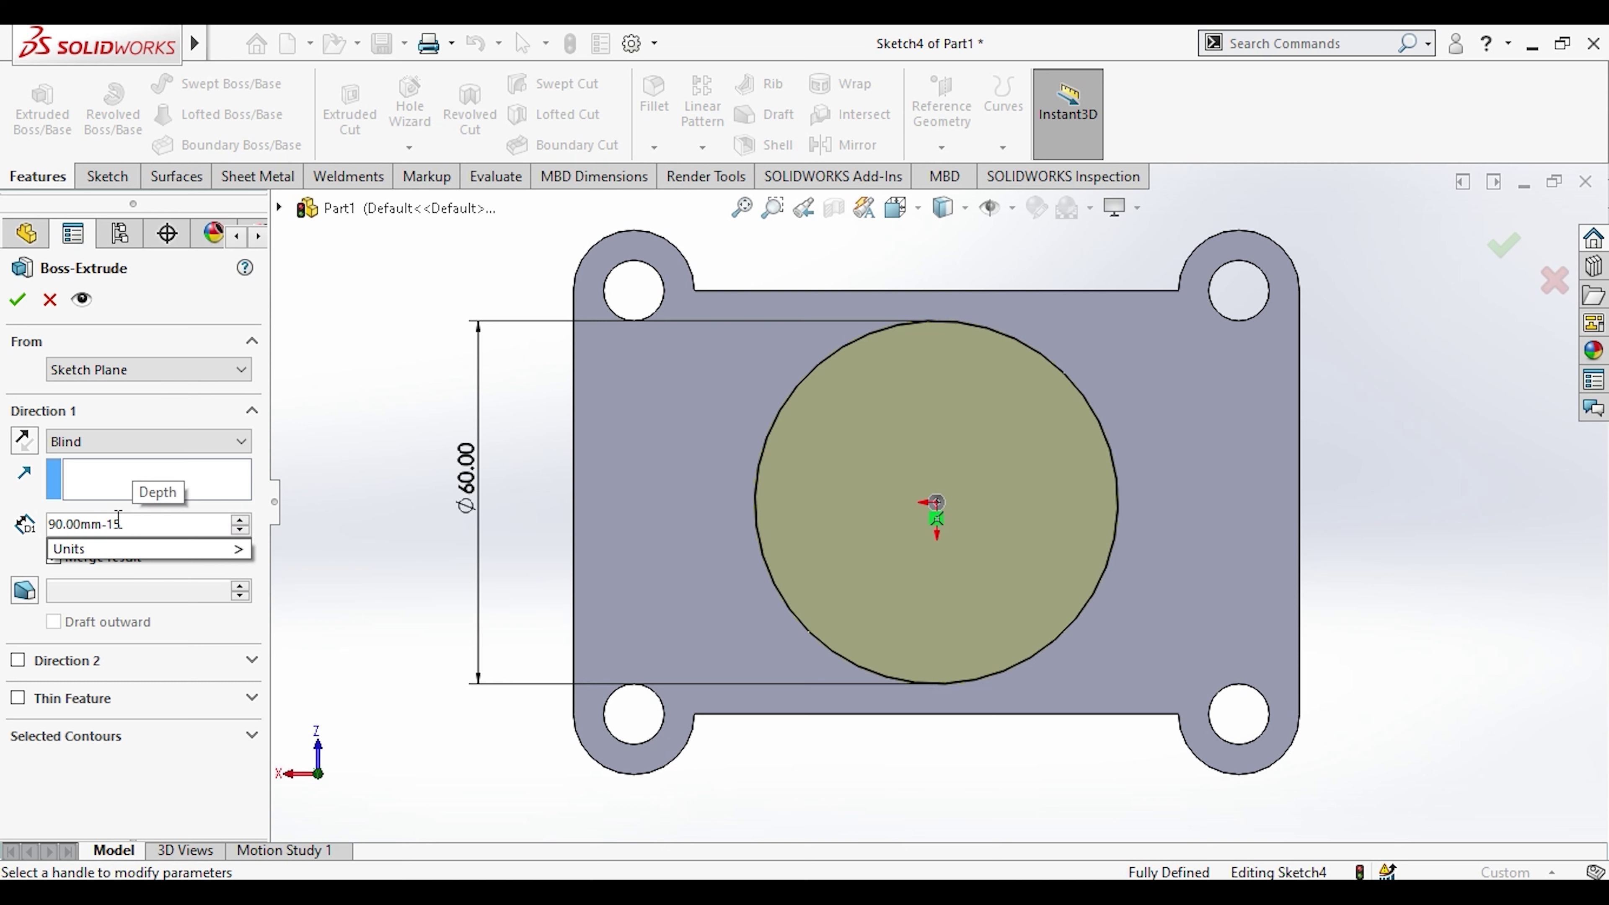
key(Return)
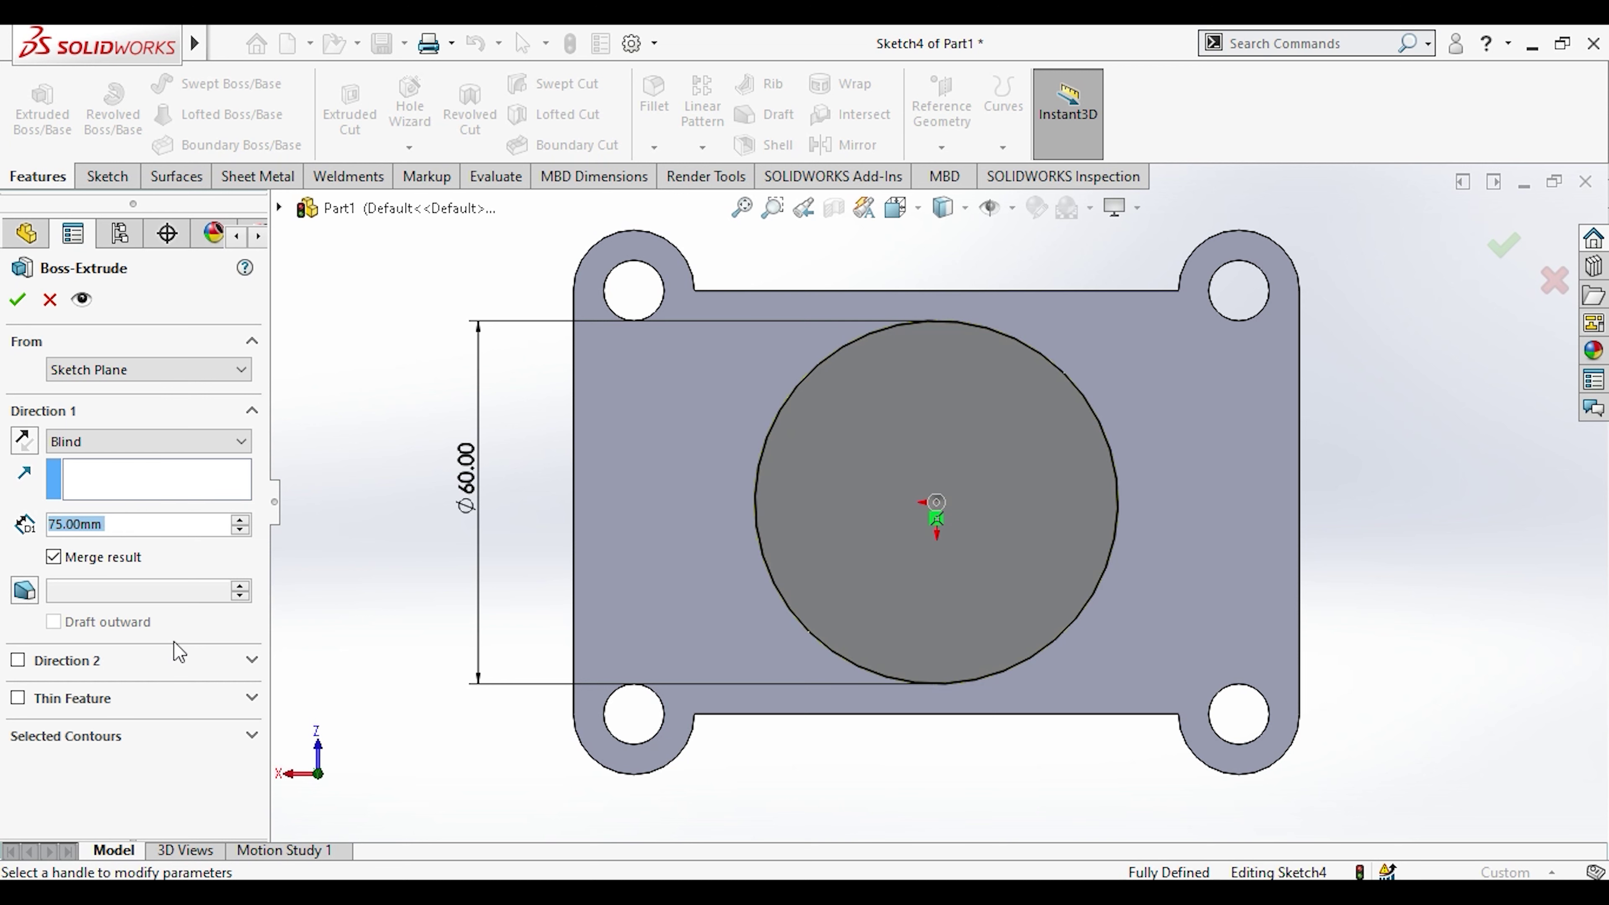
text(15)
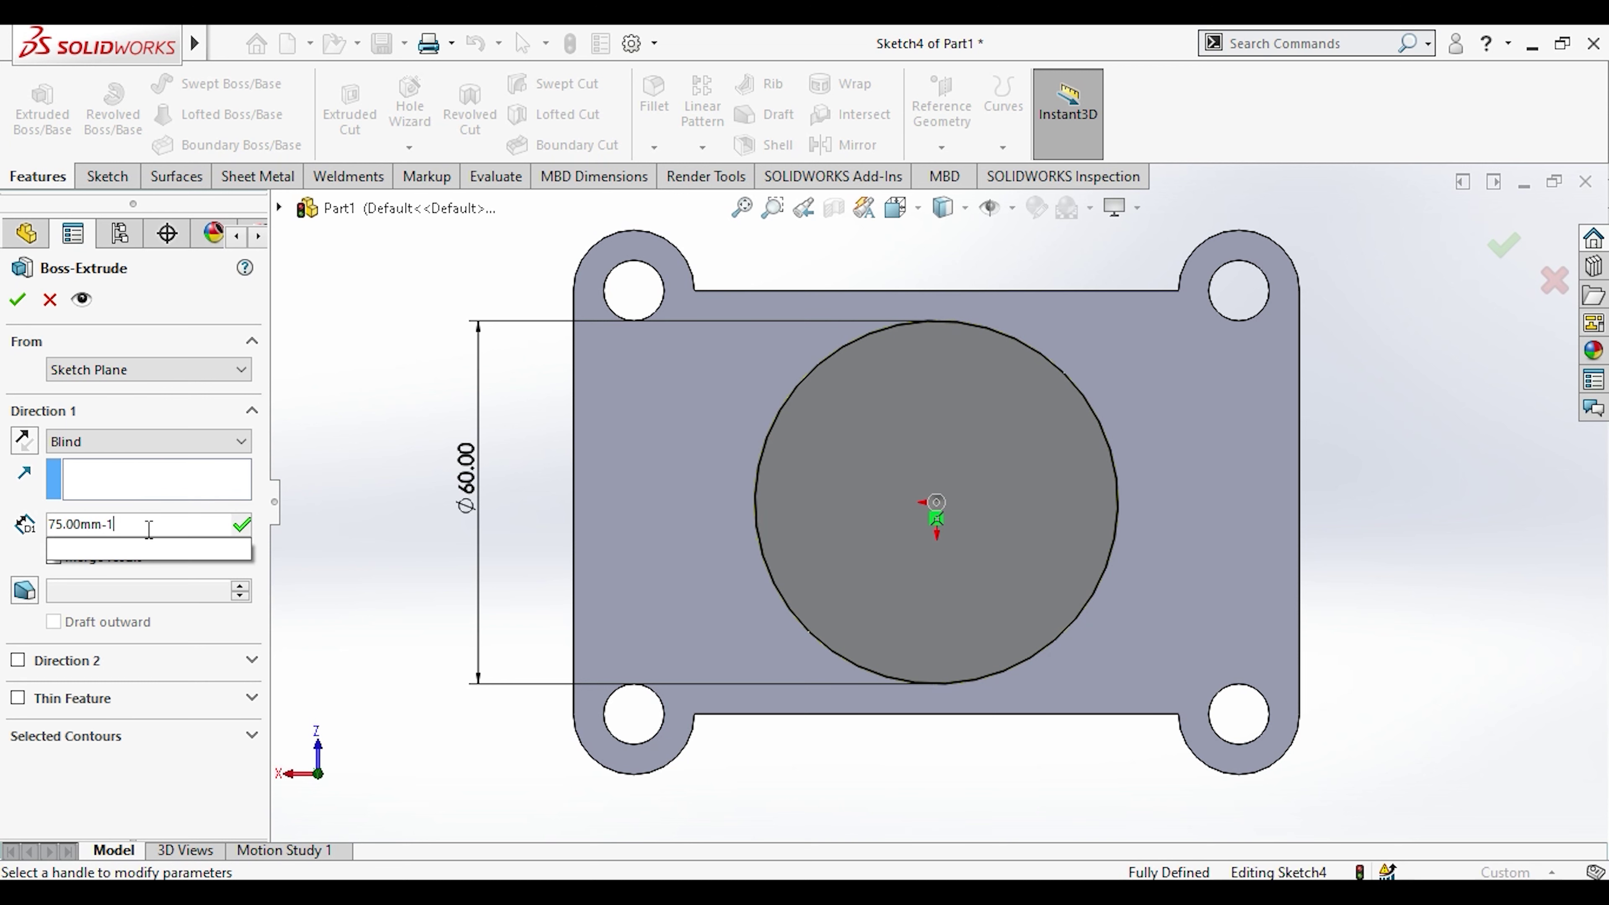
key(Return)
click(17, 298)
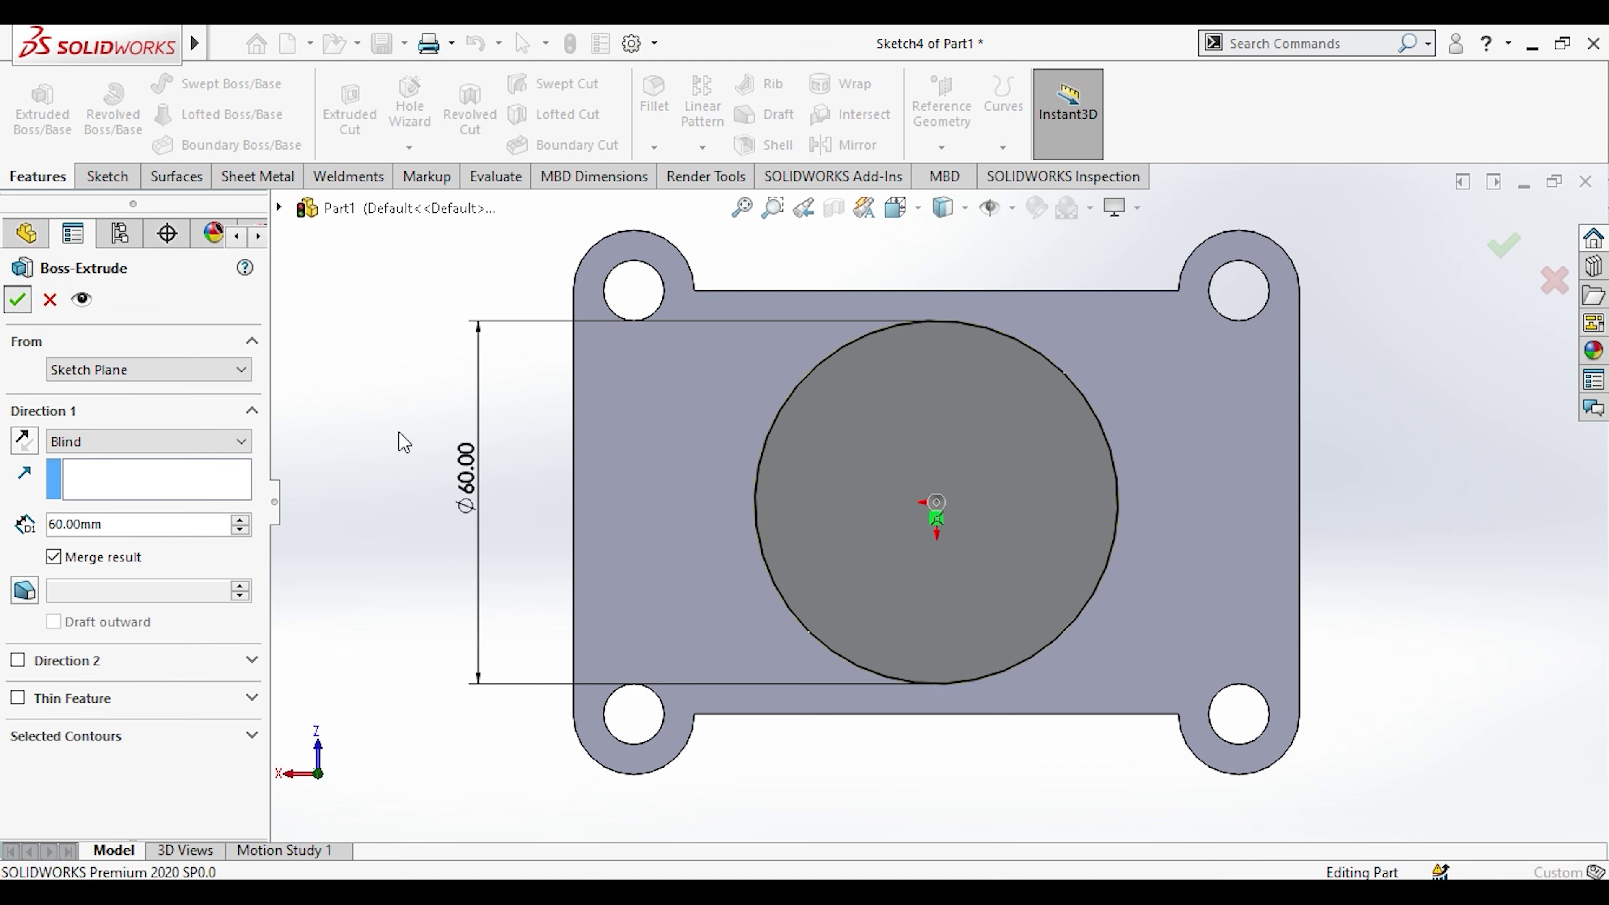
Step: Orbit around the new boss and switch to Top view
middle_drag(607, 441, 668, 631)
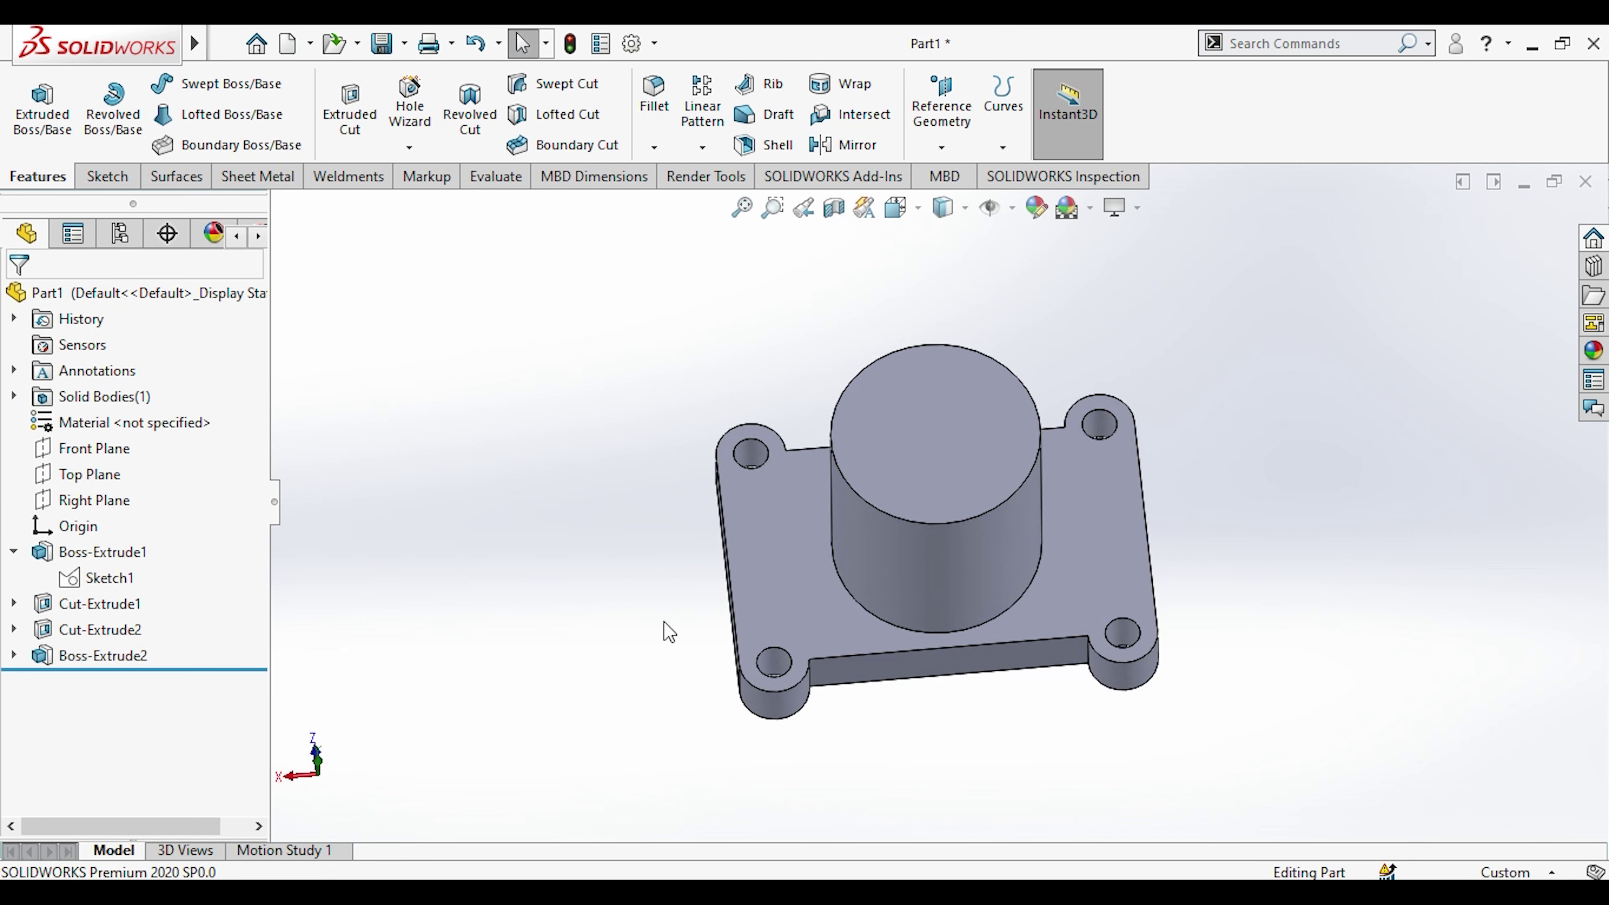
key(space)
click(1005, 467)
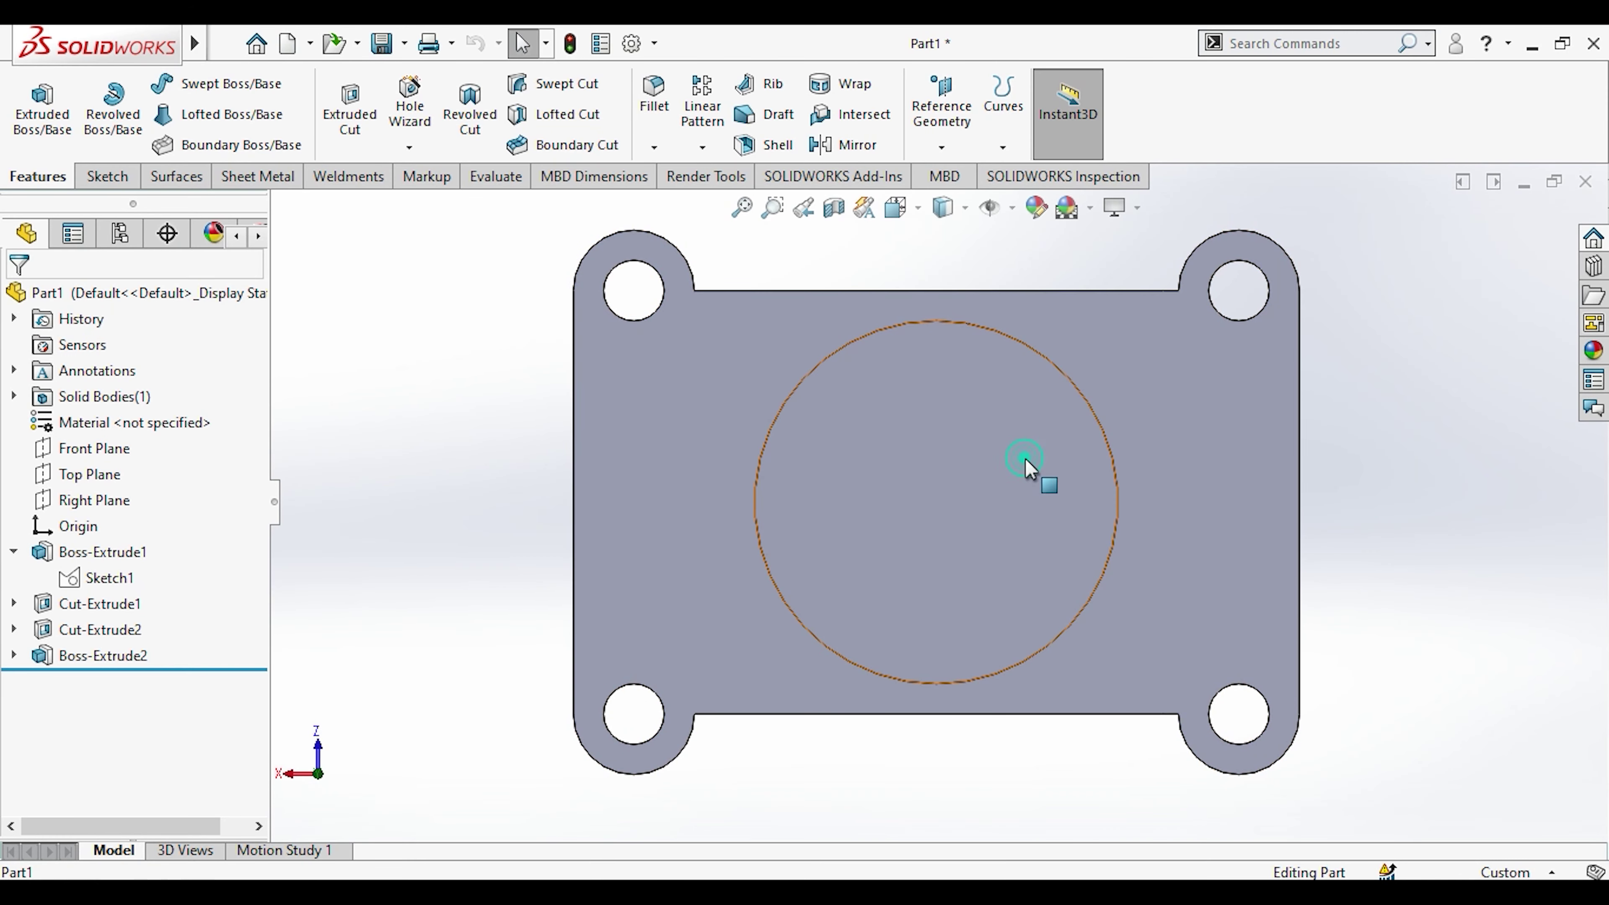
Step: Start a sketch on the boss top and draw a circle centred on the origin
click(1025, 457)
click(1128, 388)
click(201, 83)
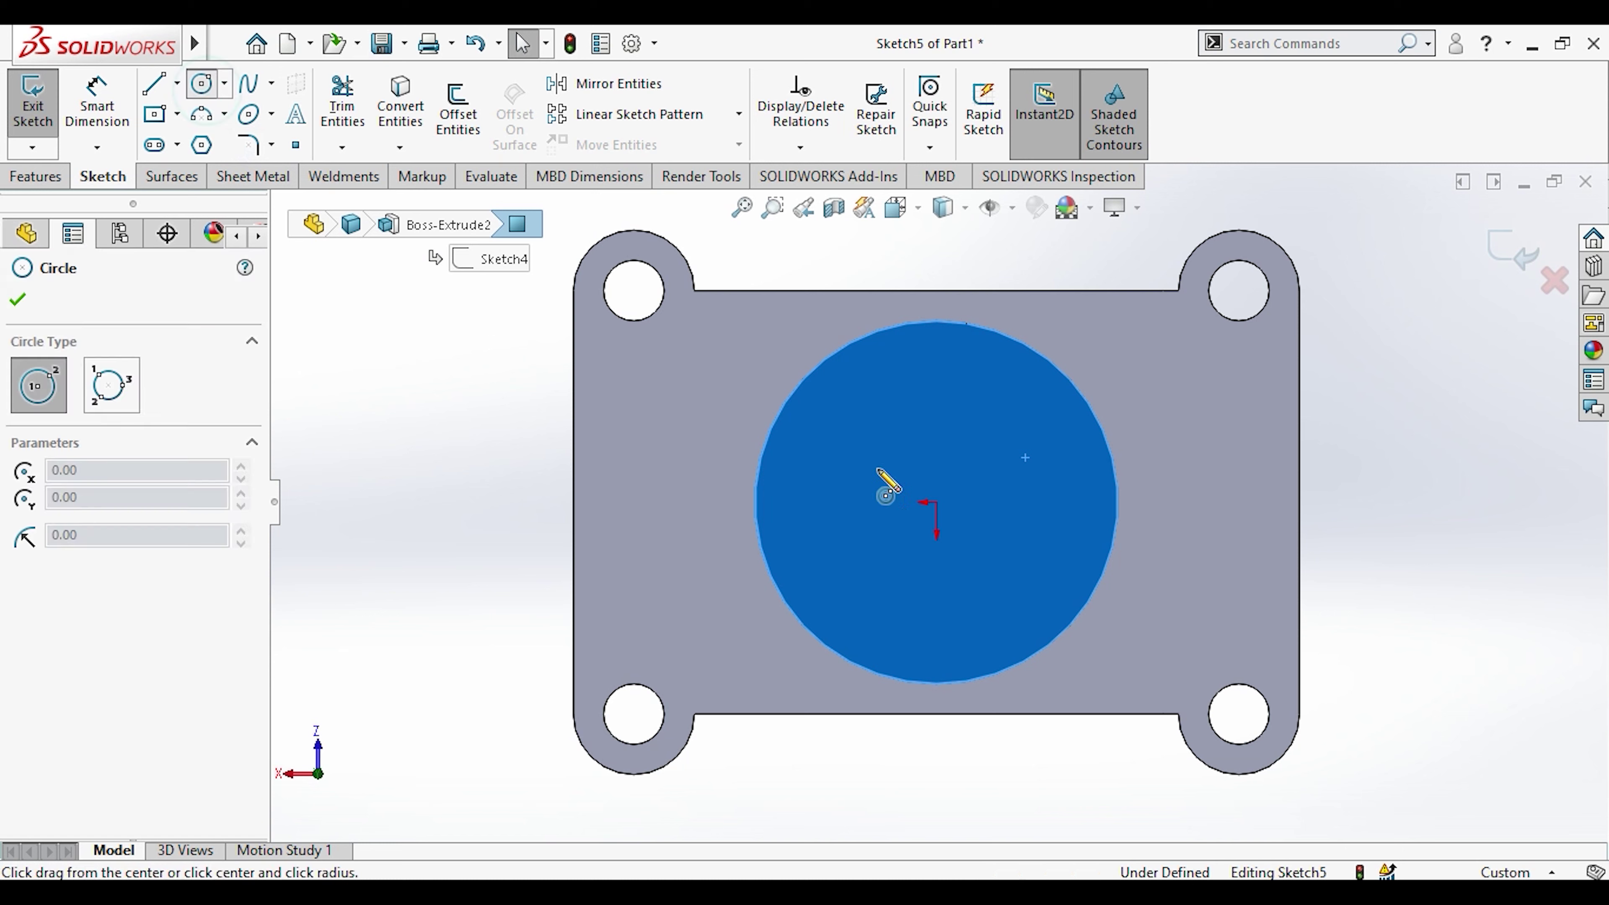
click(937, 503)
Step: Dimension the small circle to Ø20 and start an Extruded Cut from it
key(Escape)
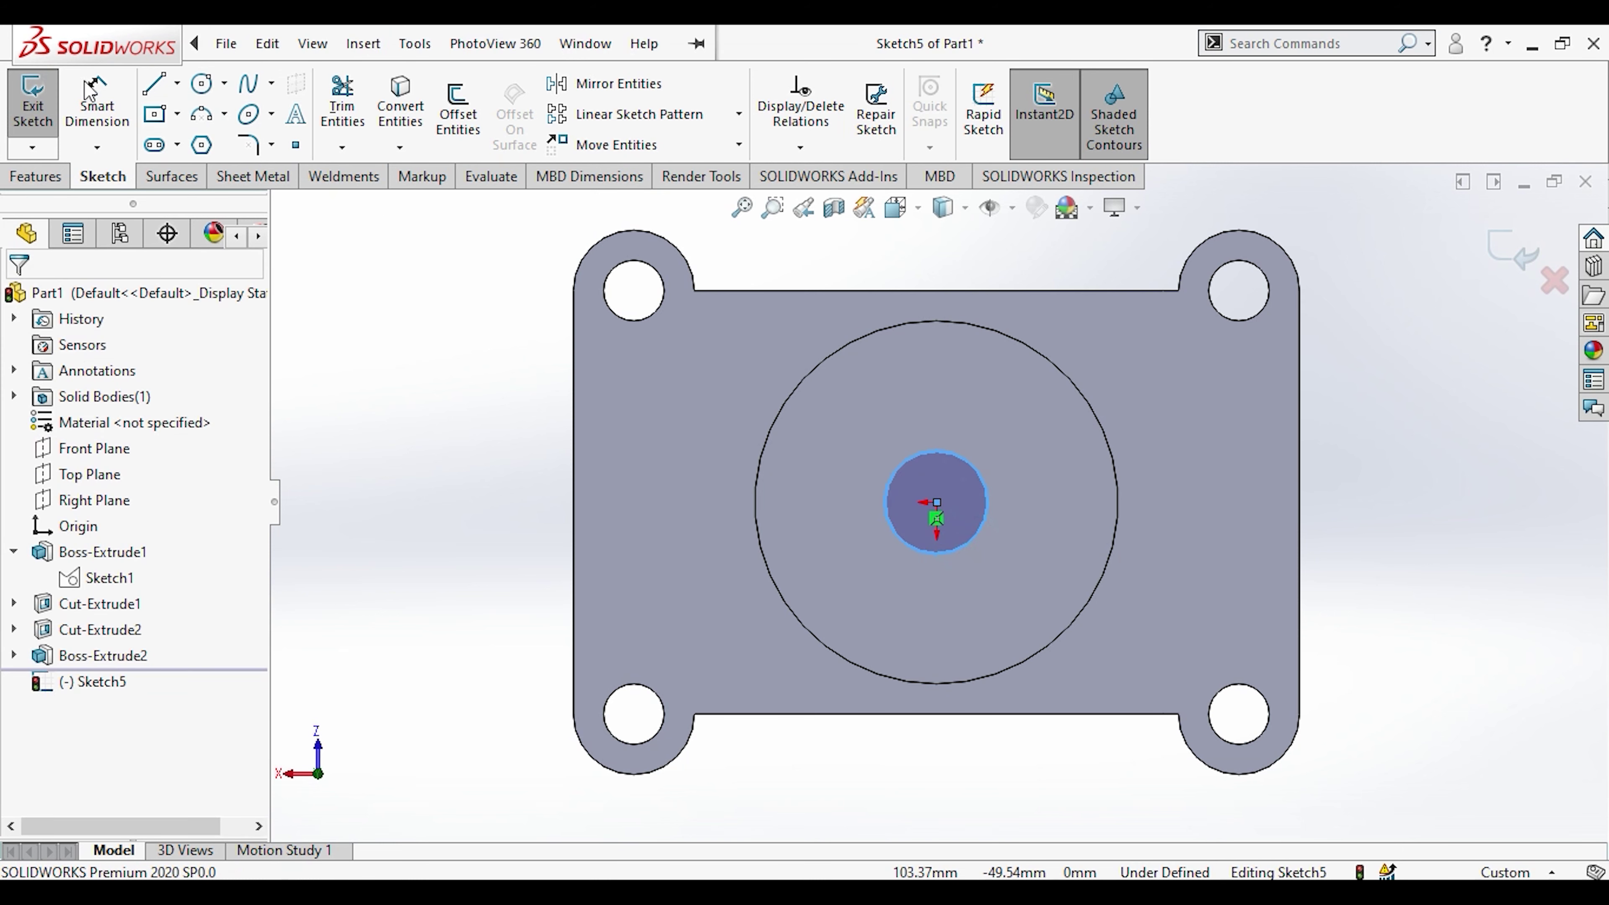
click(97, 105)
click(977, 472)
click(1155, 504)
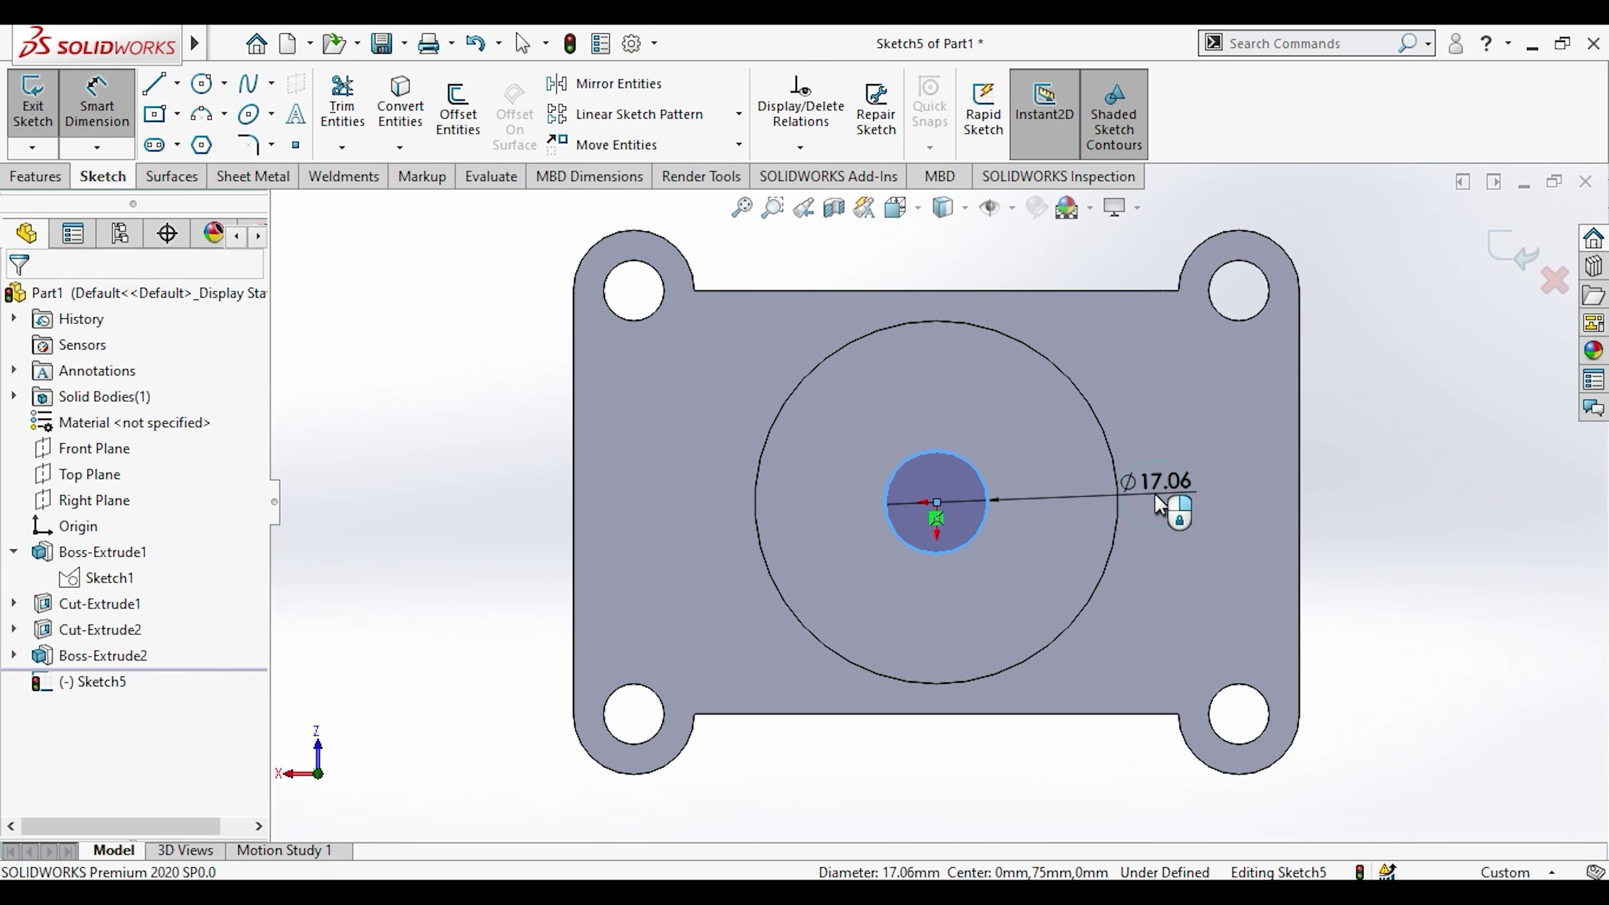
text(20)
key(Return)
key(Escape)
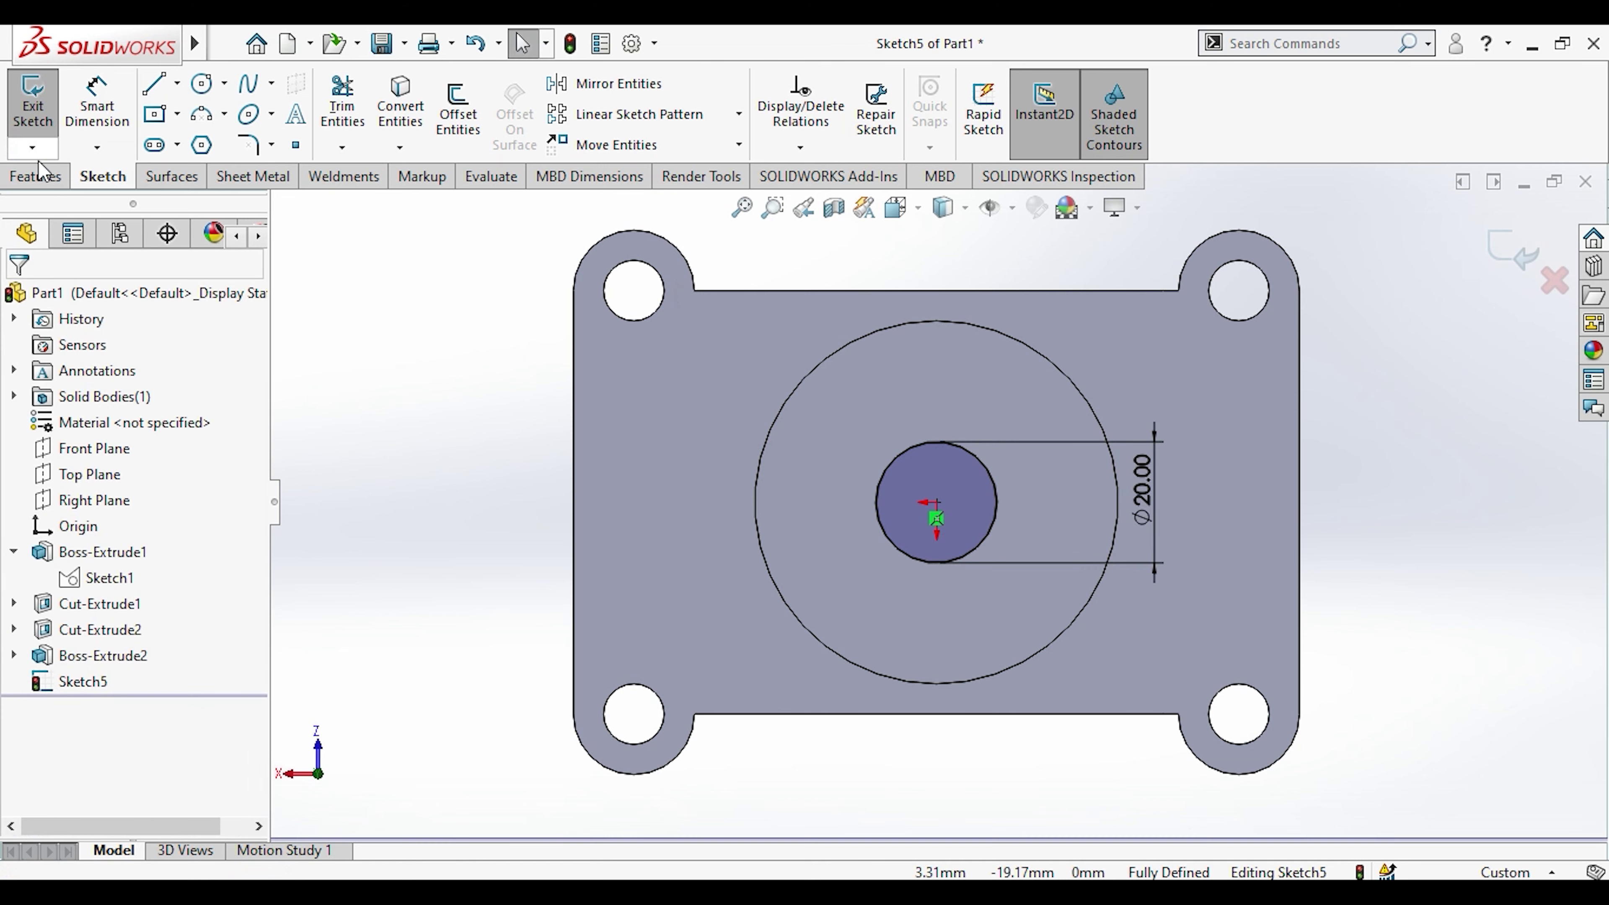
click(37, 176)
click(350, 111)
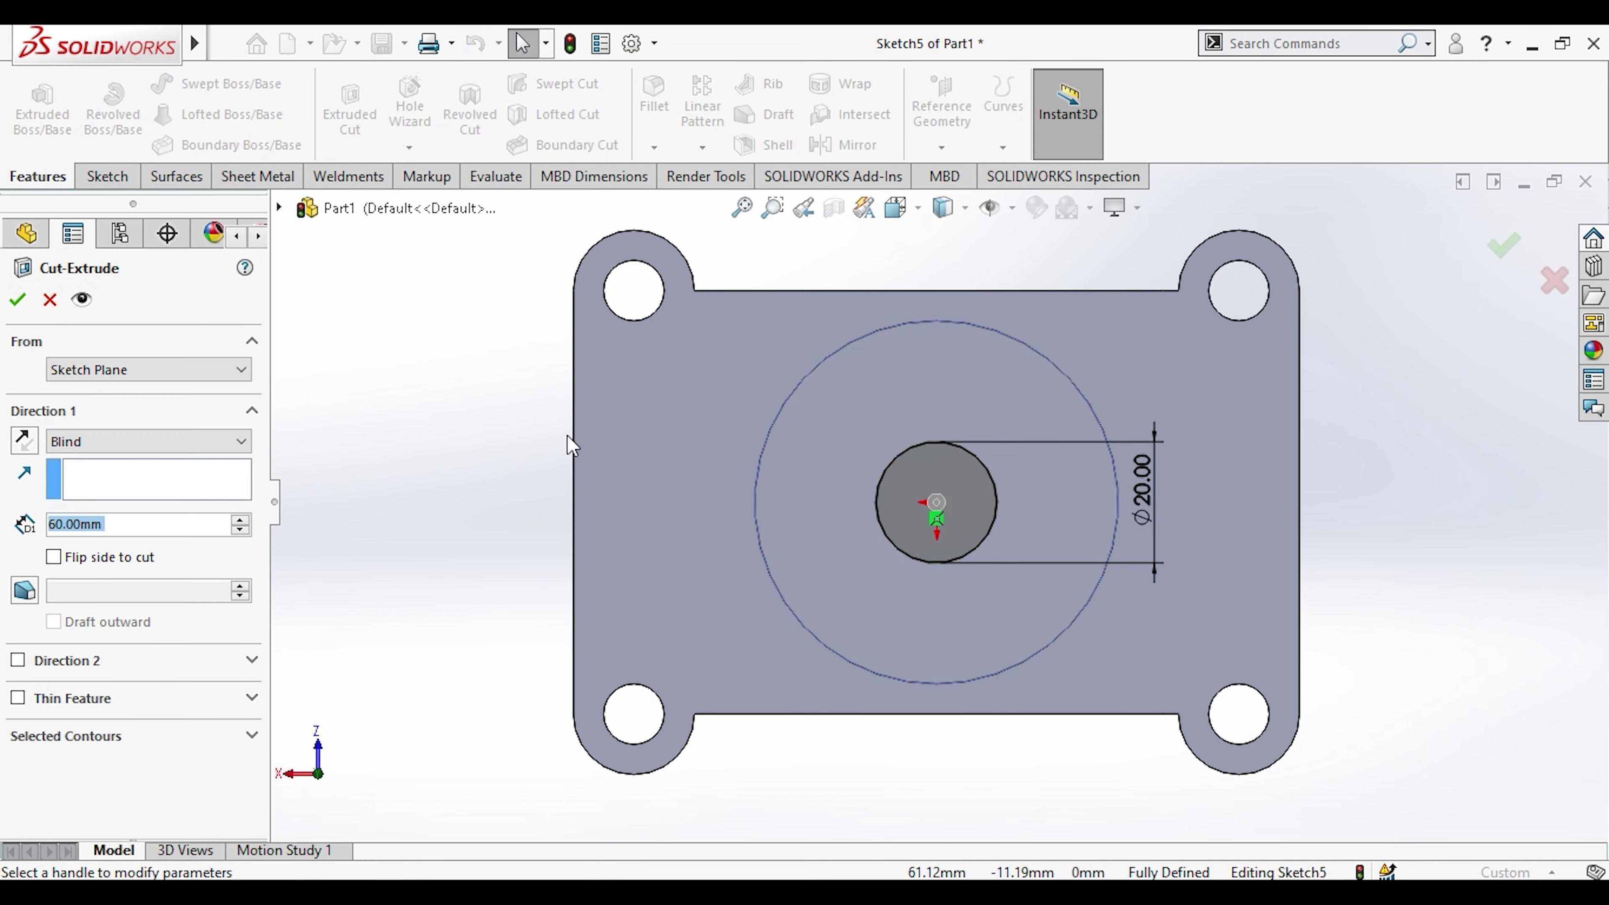
Step: Set the Ø20 cut's end condition to Through All and confirm it
click(114, 438)
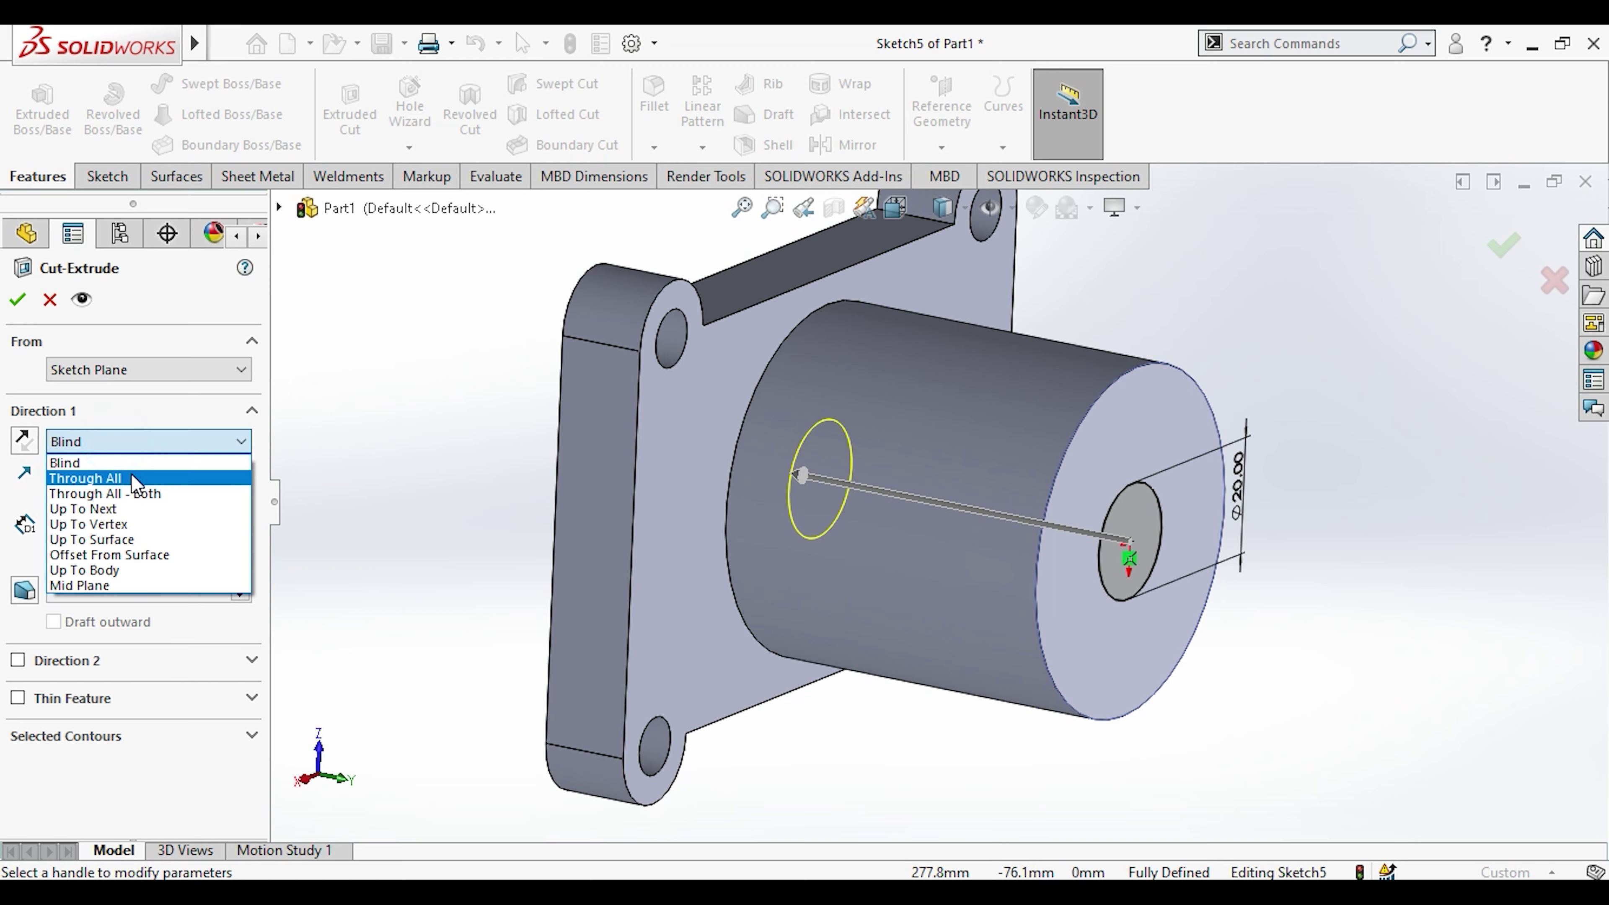
click(114, 469)
click(17, 299)
Step: Switch to Top view and open a new sketch on the boss top face
middle_drag(350, 366, 373, 467)
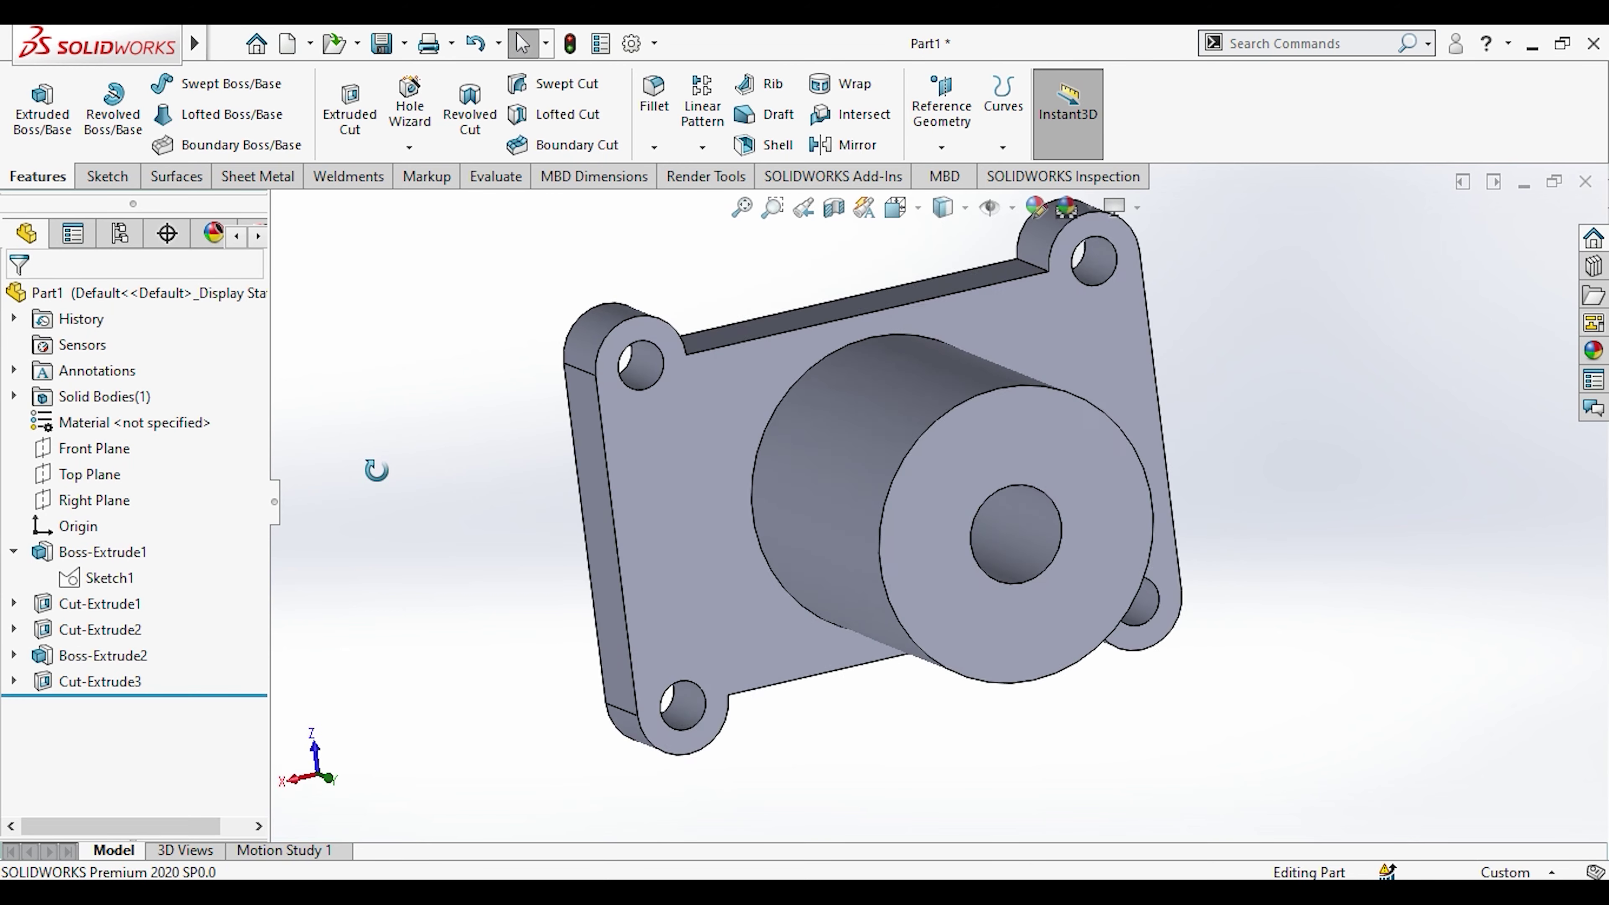
key(space)
click(734, 557)
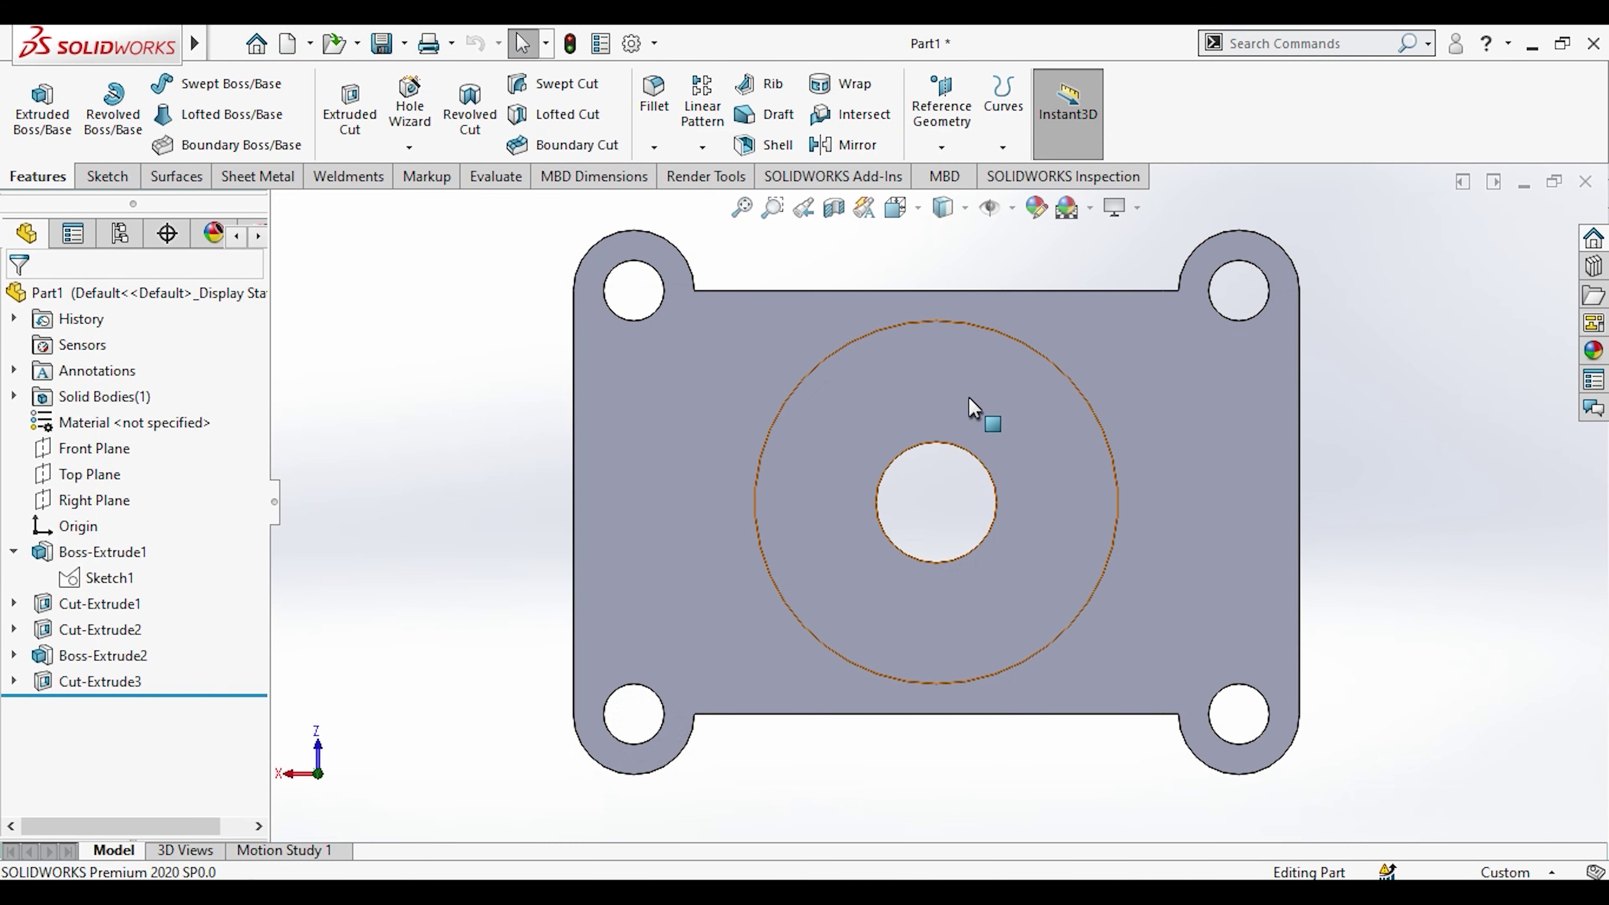
click(969, 409)
click(1071, 330)
click(395, 345)
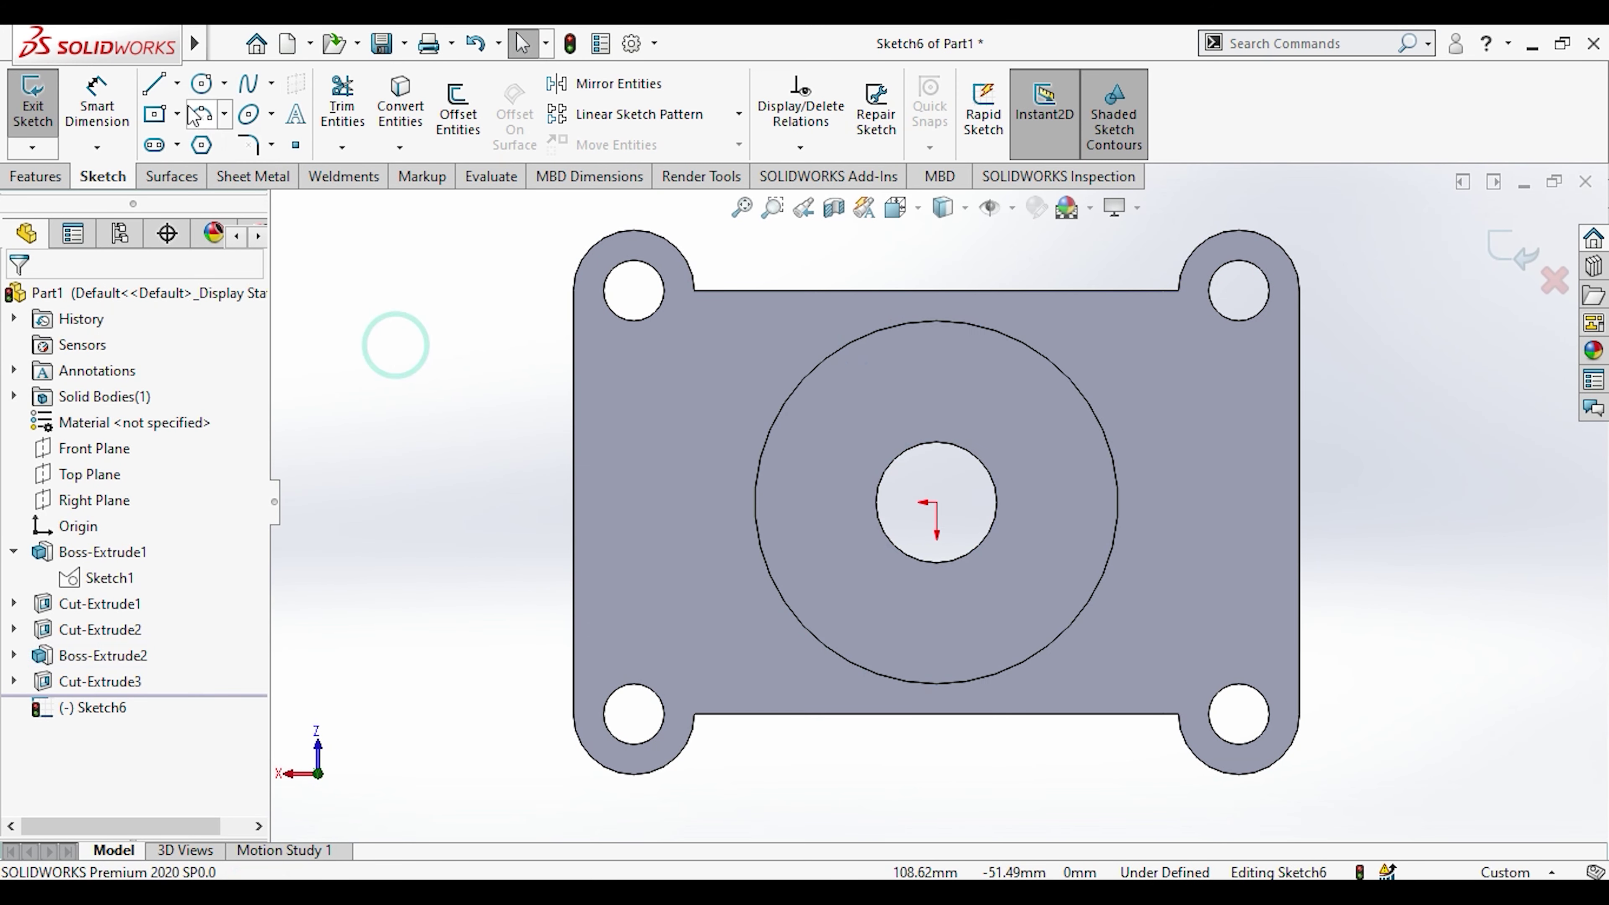
Step: Draw a circle centred on the origin and dimension it Ø40
click(201, 83)
click(936, 502)
click(932, 388)
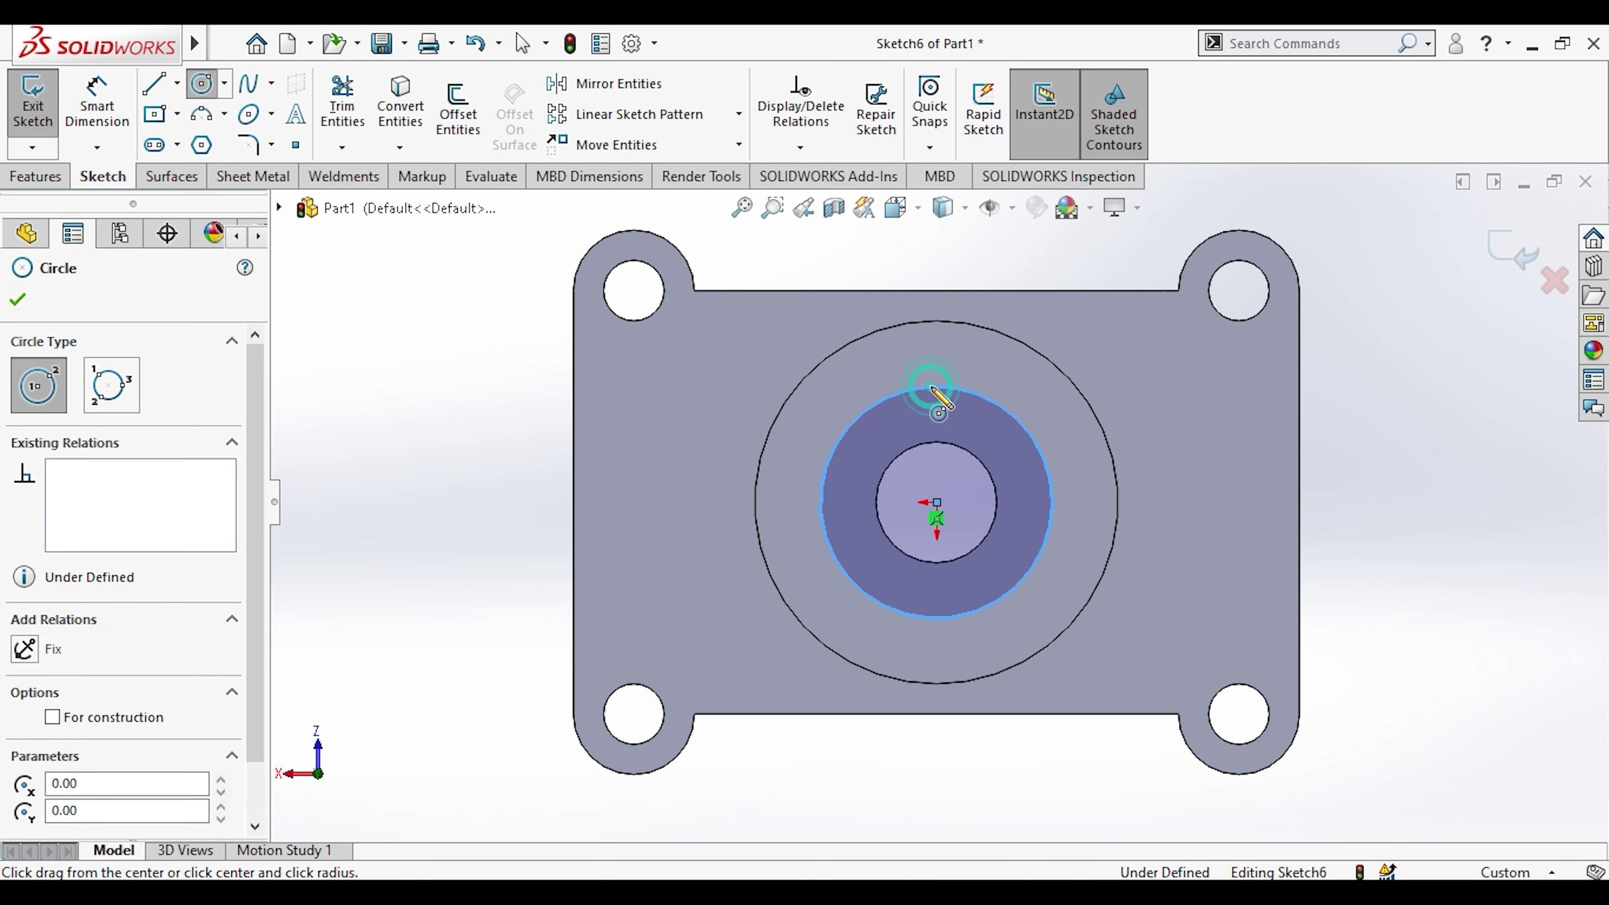
key(Escape)
click(96, 104)
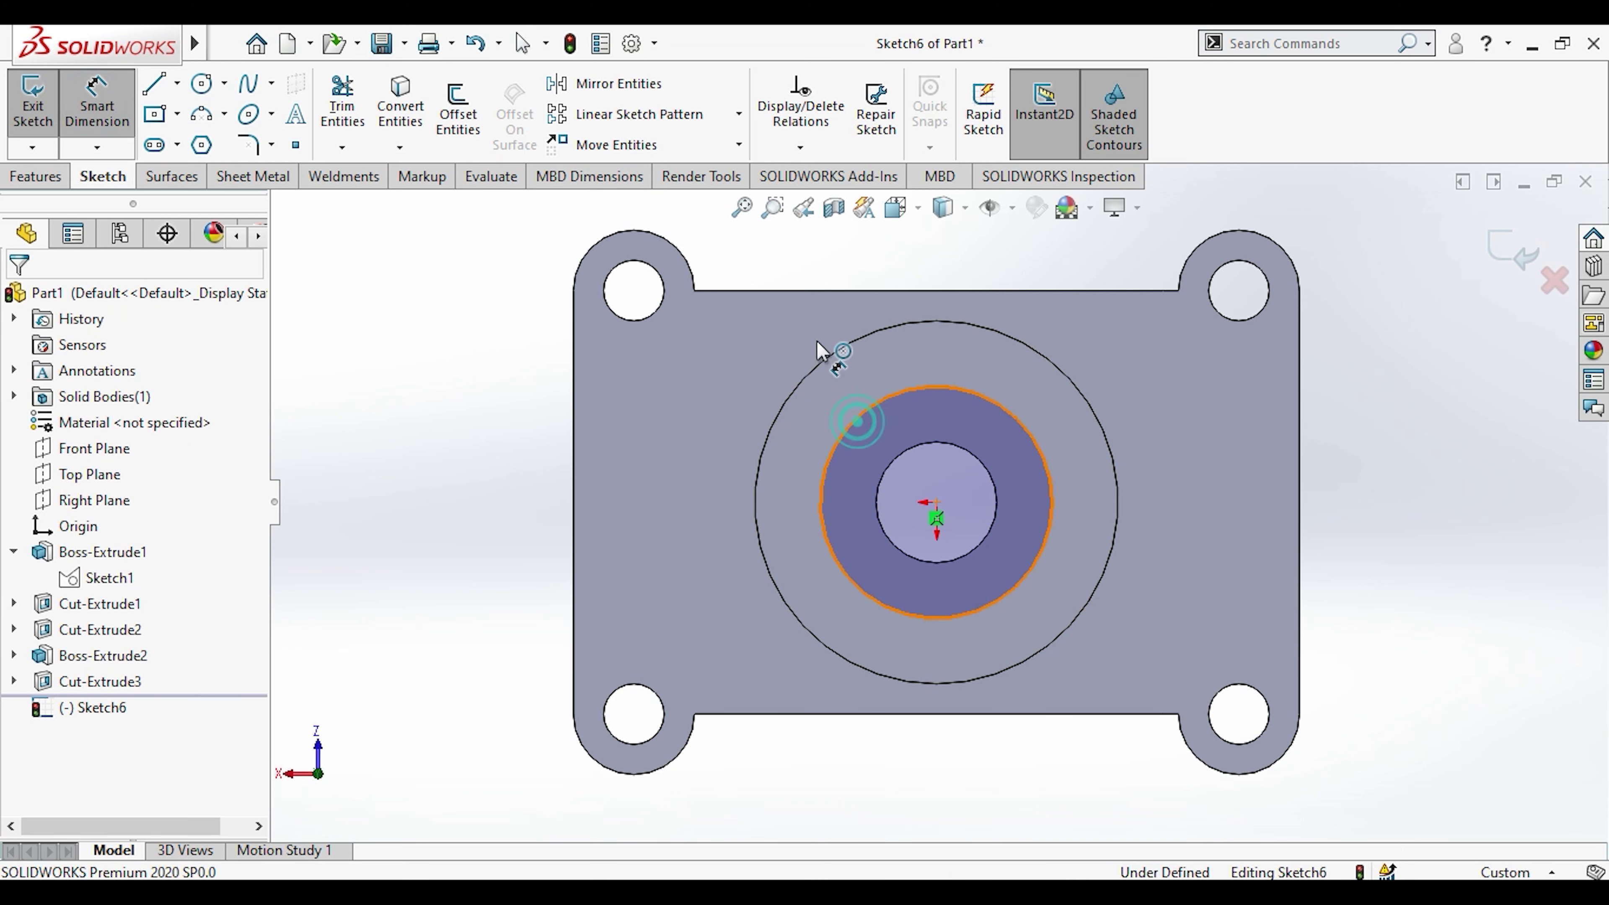
click(764, 260)
text(40)
key(Return)
key(Escape)
key(Escape)
Step: Make the Ø40 circle construction geometry and check the reference drawing
click(827, 457)
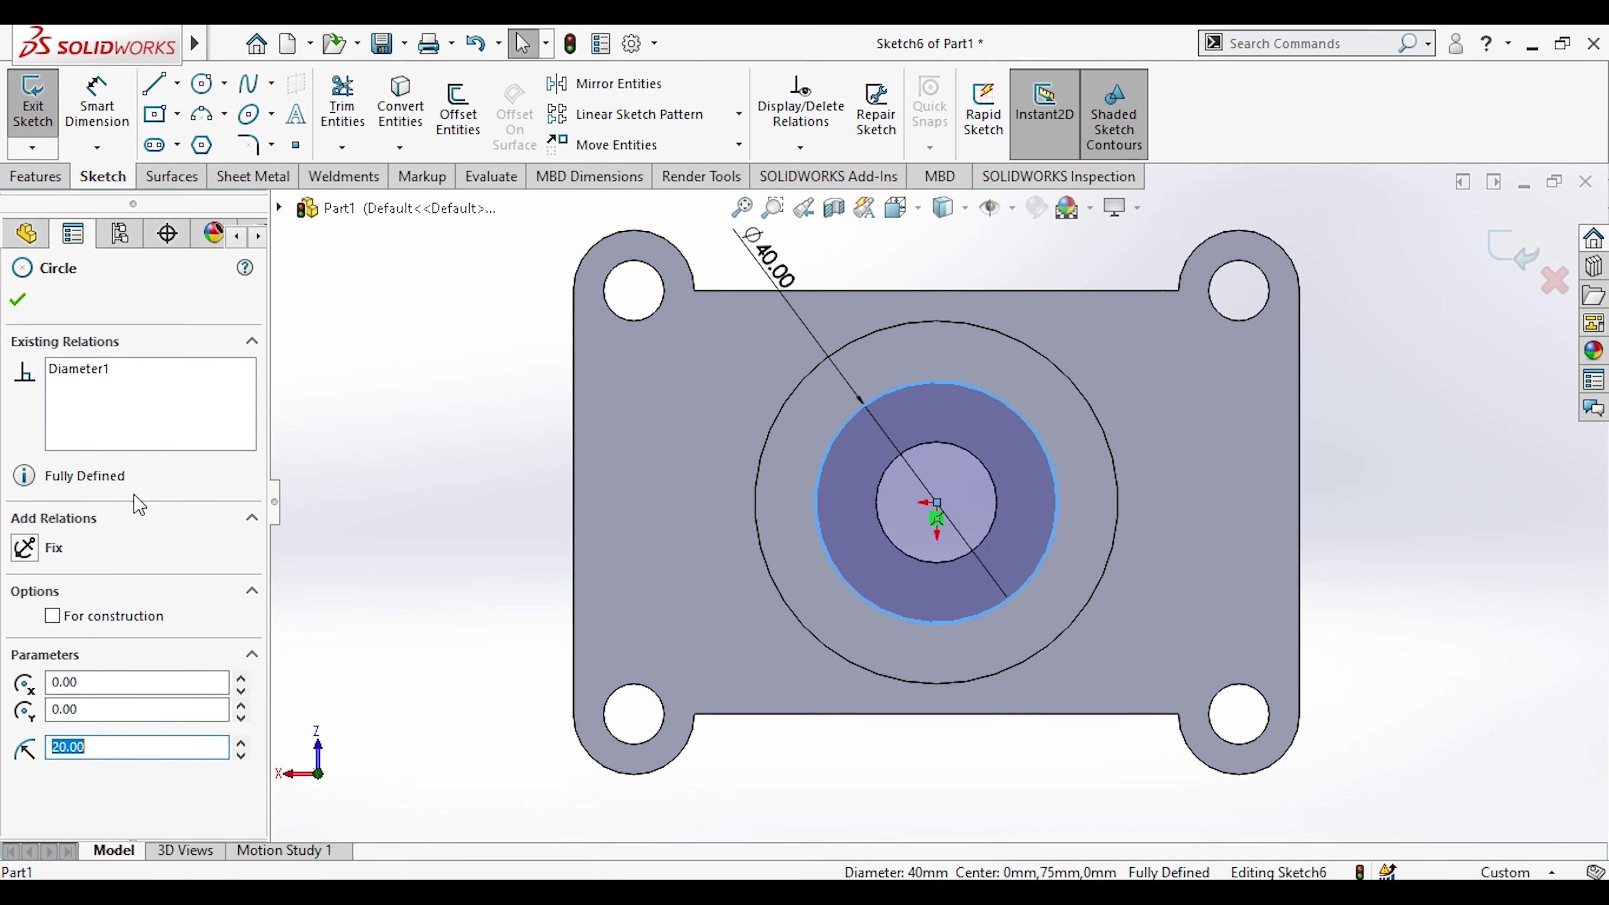
click(92, 616)
click(462, 542)
key(alt+Tab)
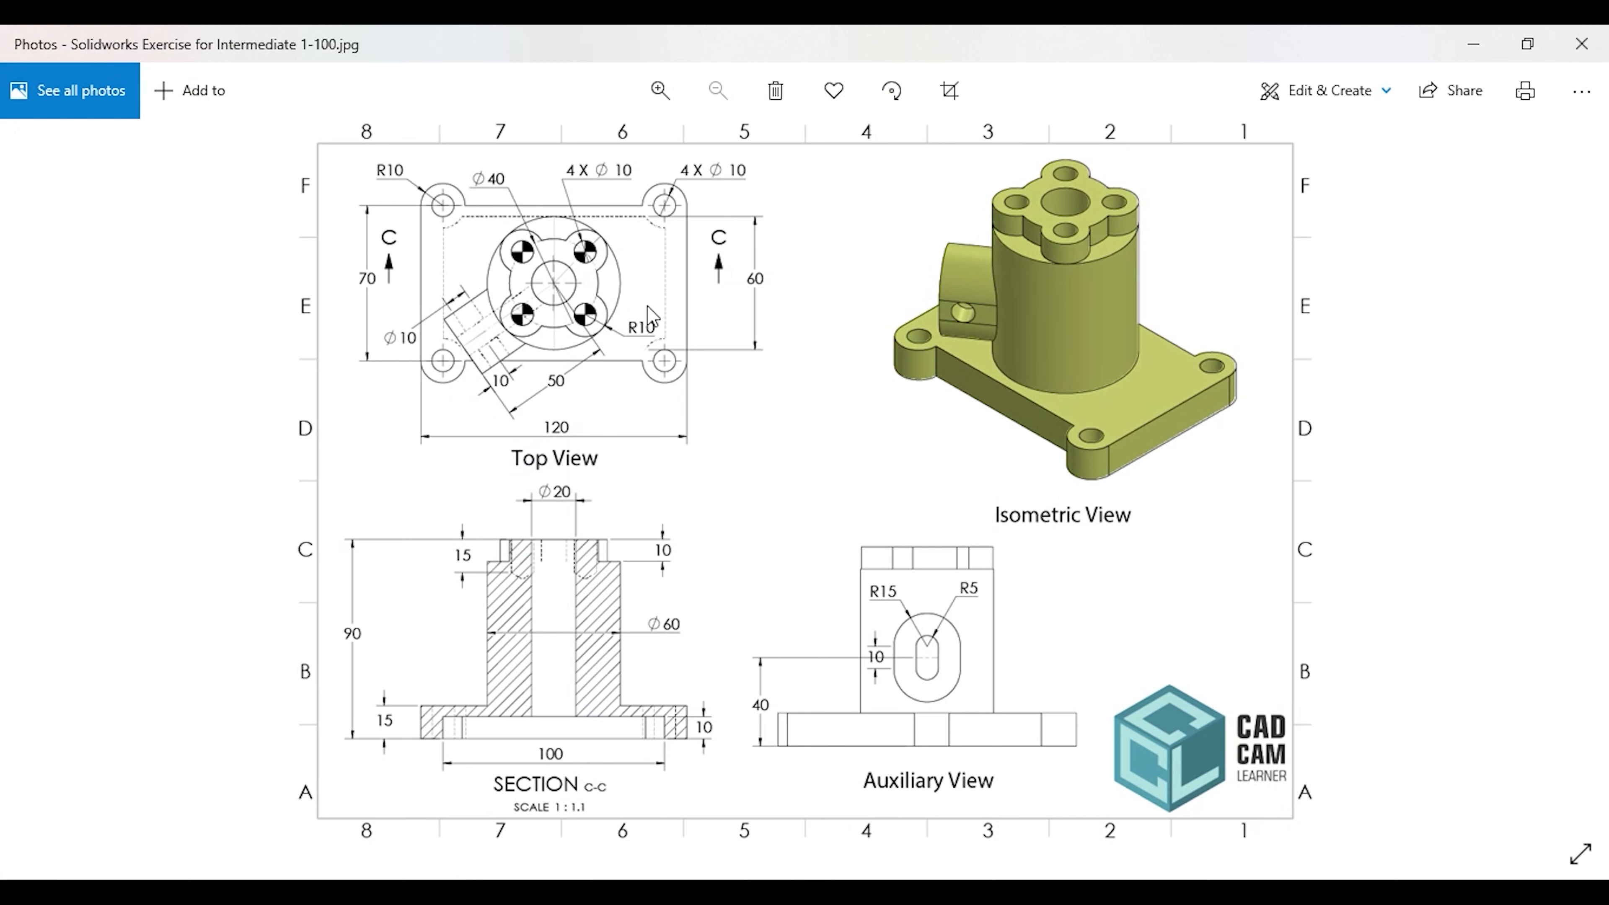
Step: Draw two centerlines from the origin to the Ø40 circle, one angled and one vertical
key(alt+Tab)
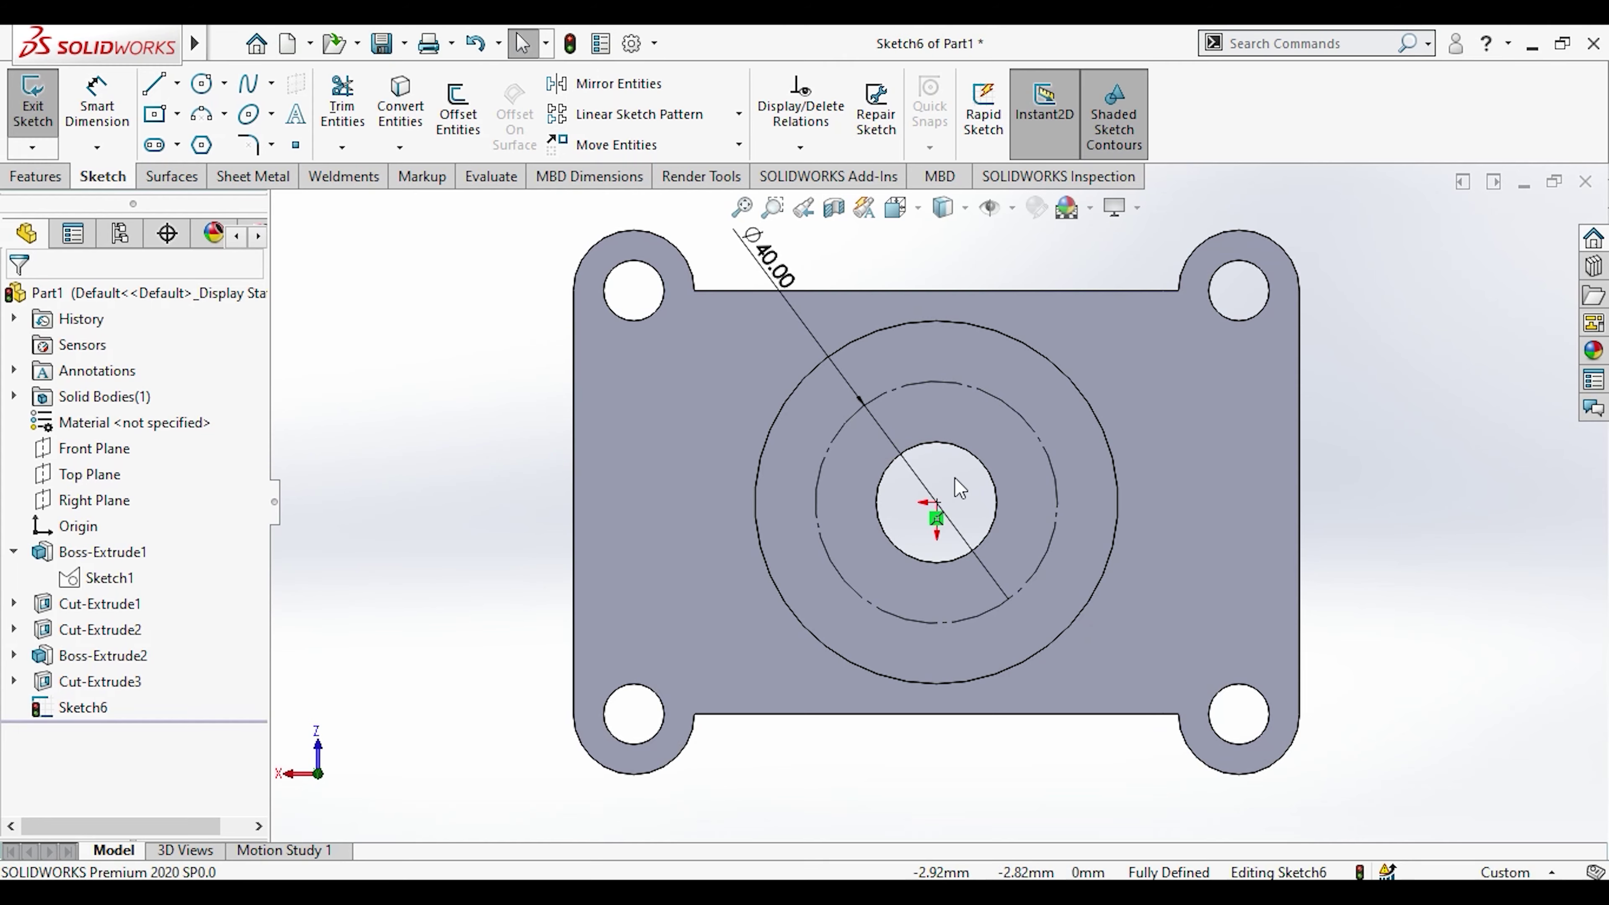
click(177, 83)
click(177, 150)
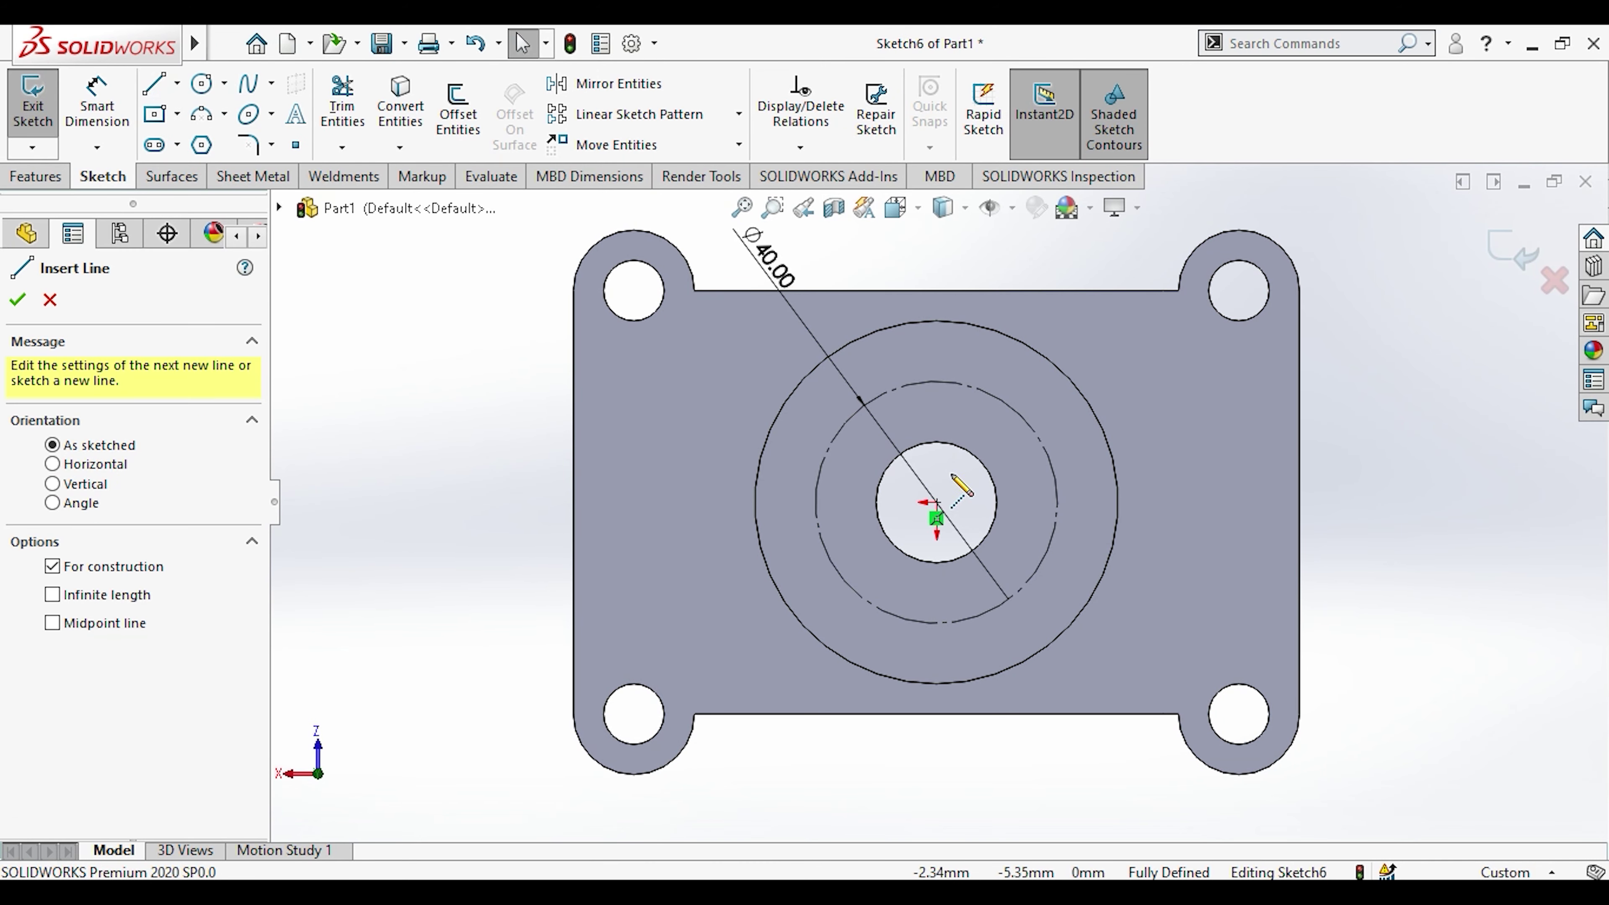
click(936, 502)
click(1013, 409)
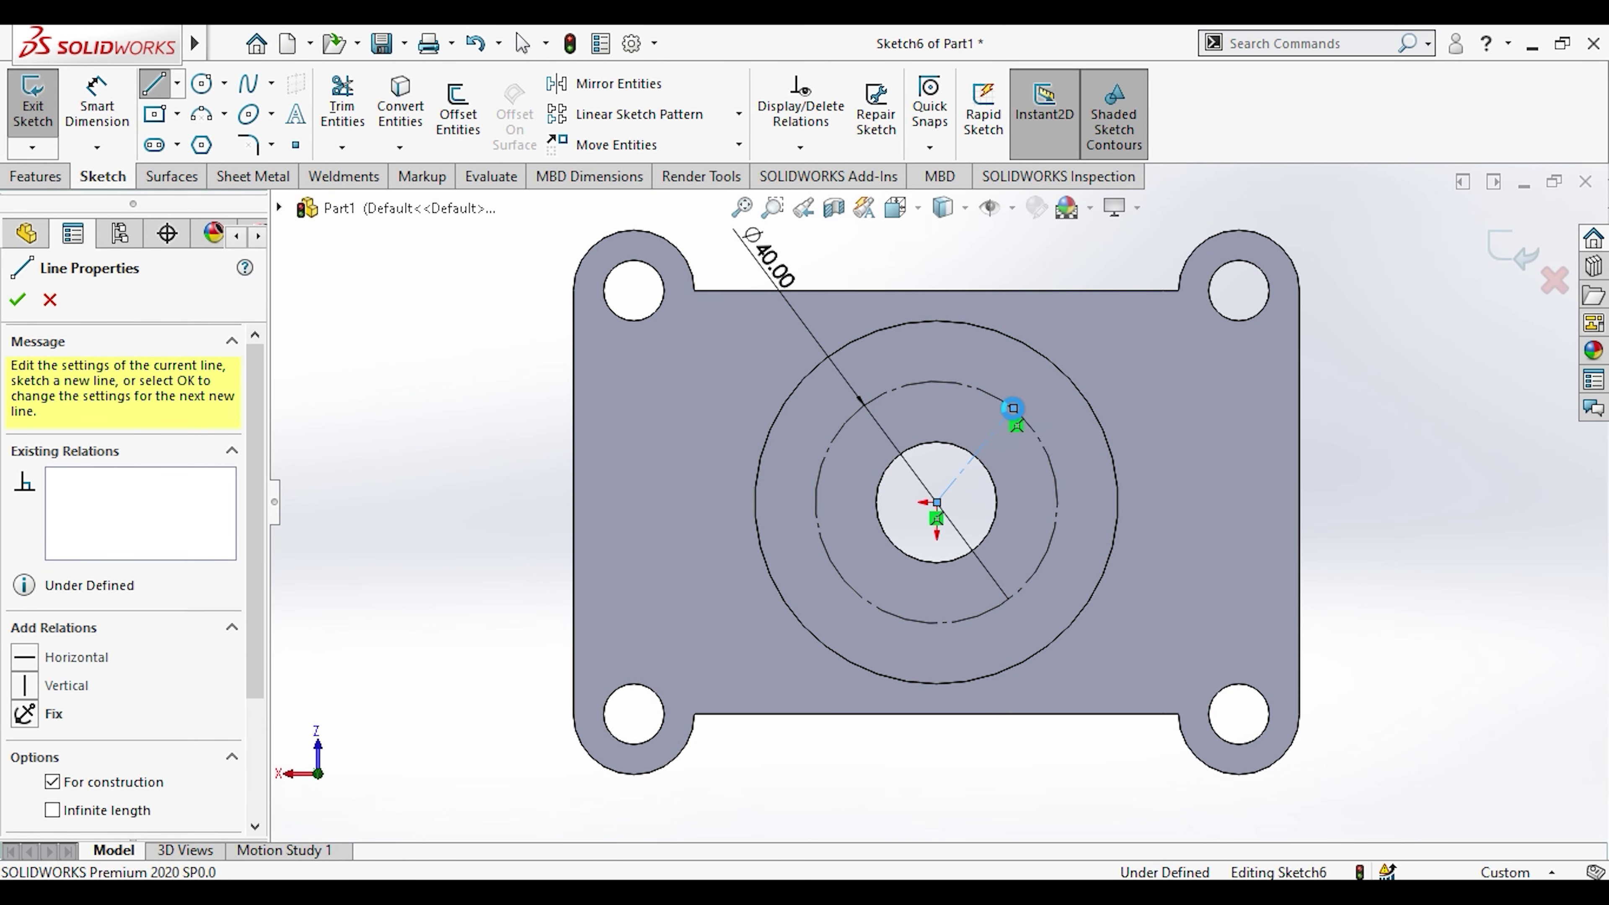
key(Escape)
click(177, 83)
click(183, 150)
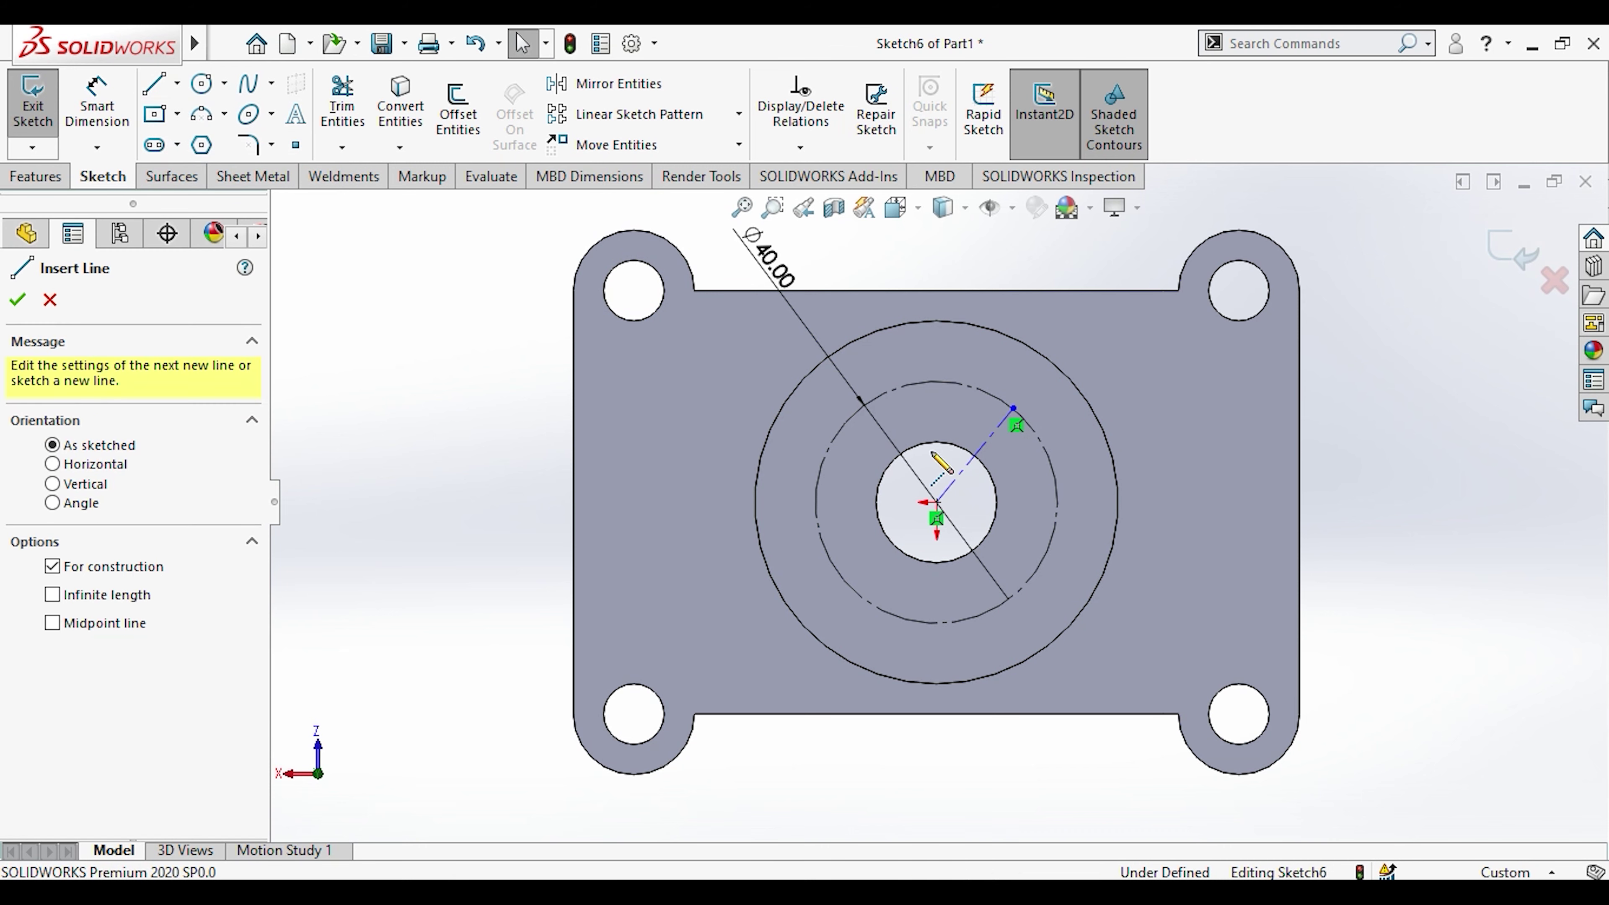
click(936, 502)
click(936, 381)
key(Escape)
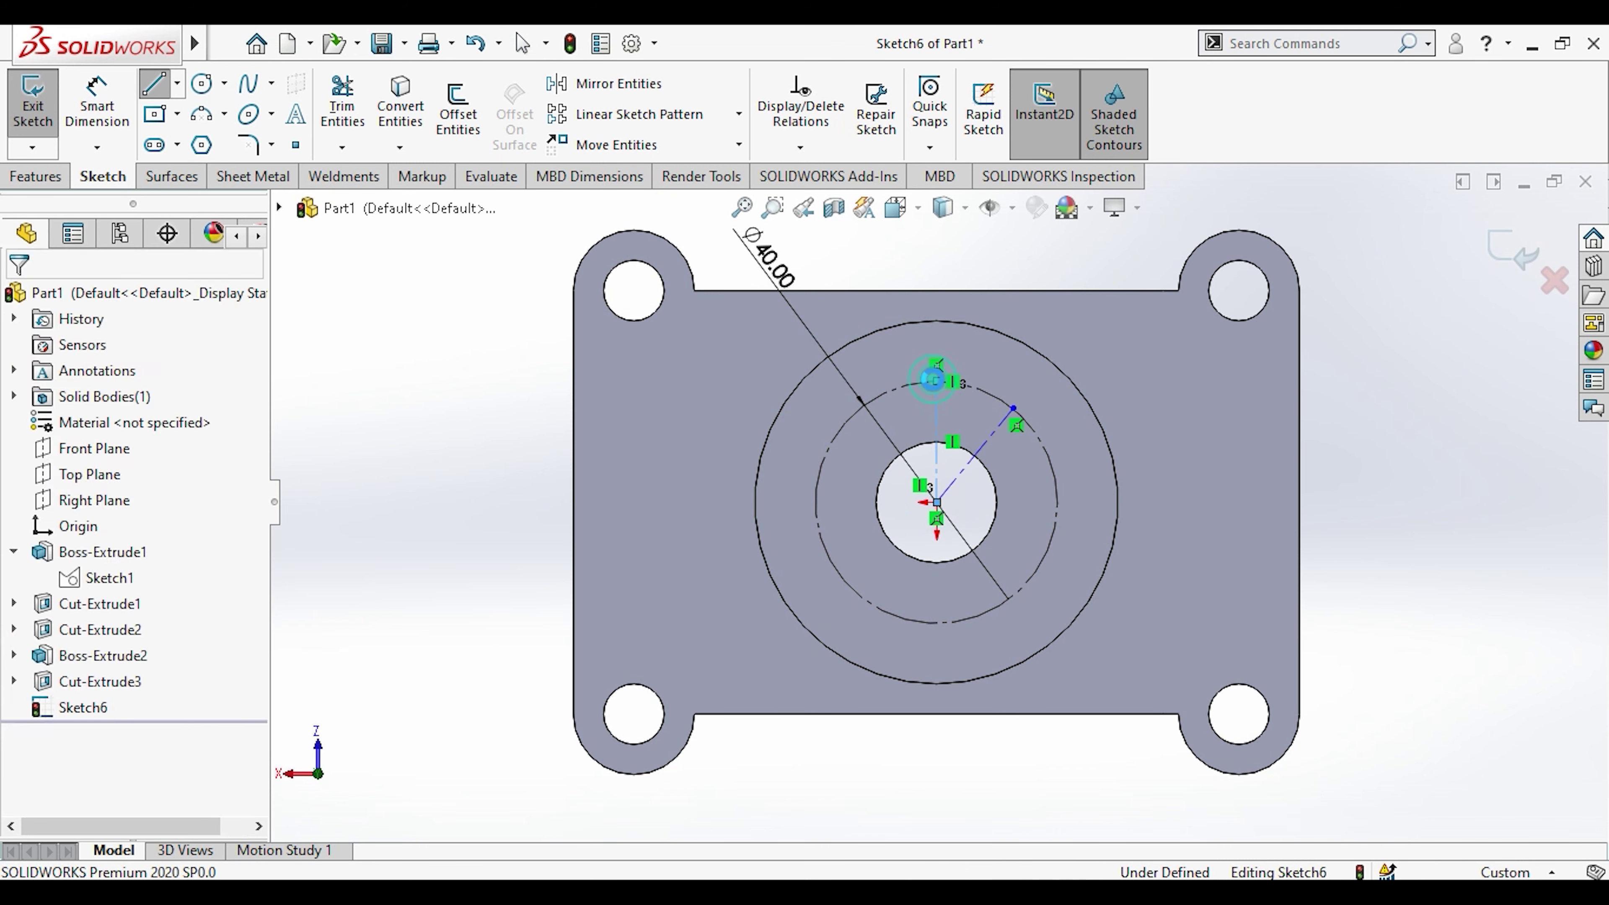
Step: Dimension the angle between the two centerlines to 45°
click(96, 104)
click(962, 475)
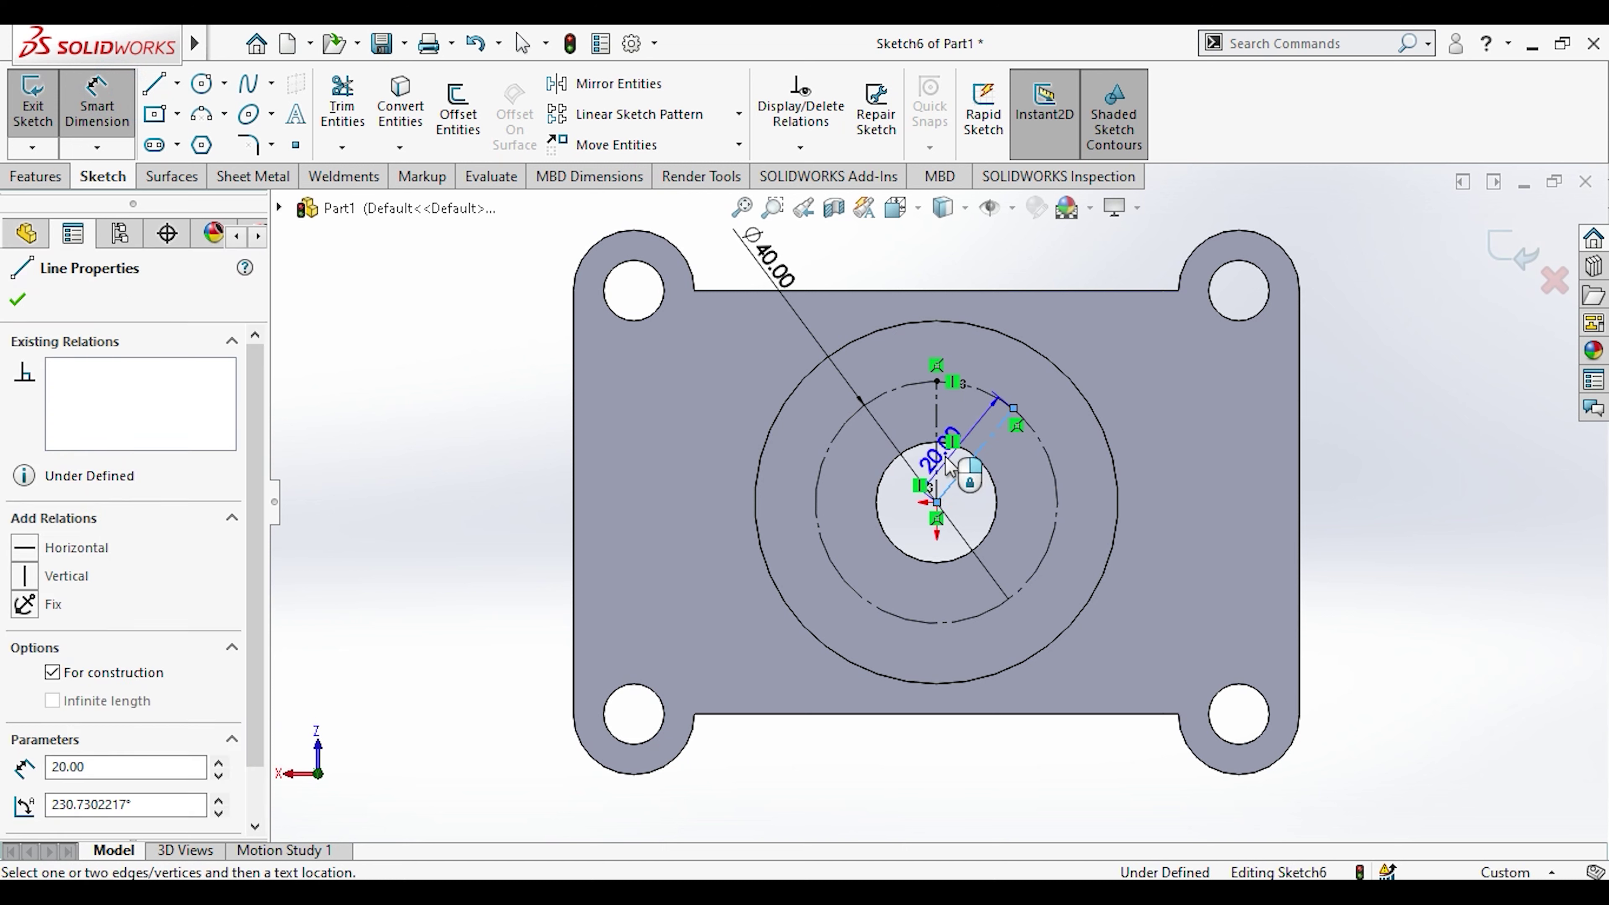
click(947, 458)
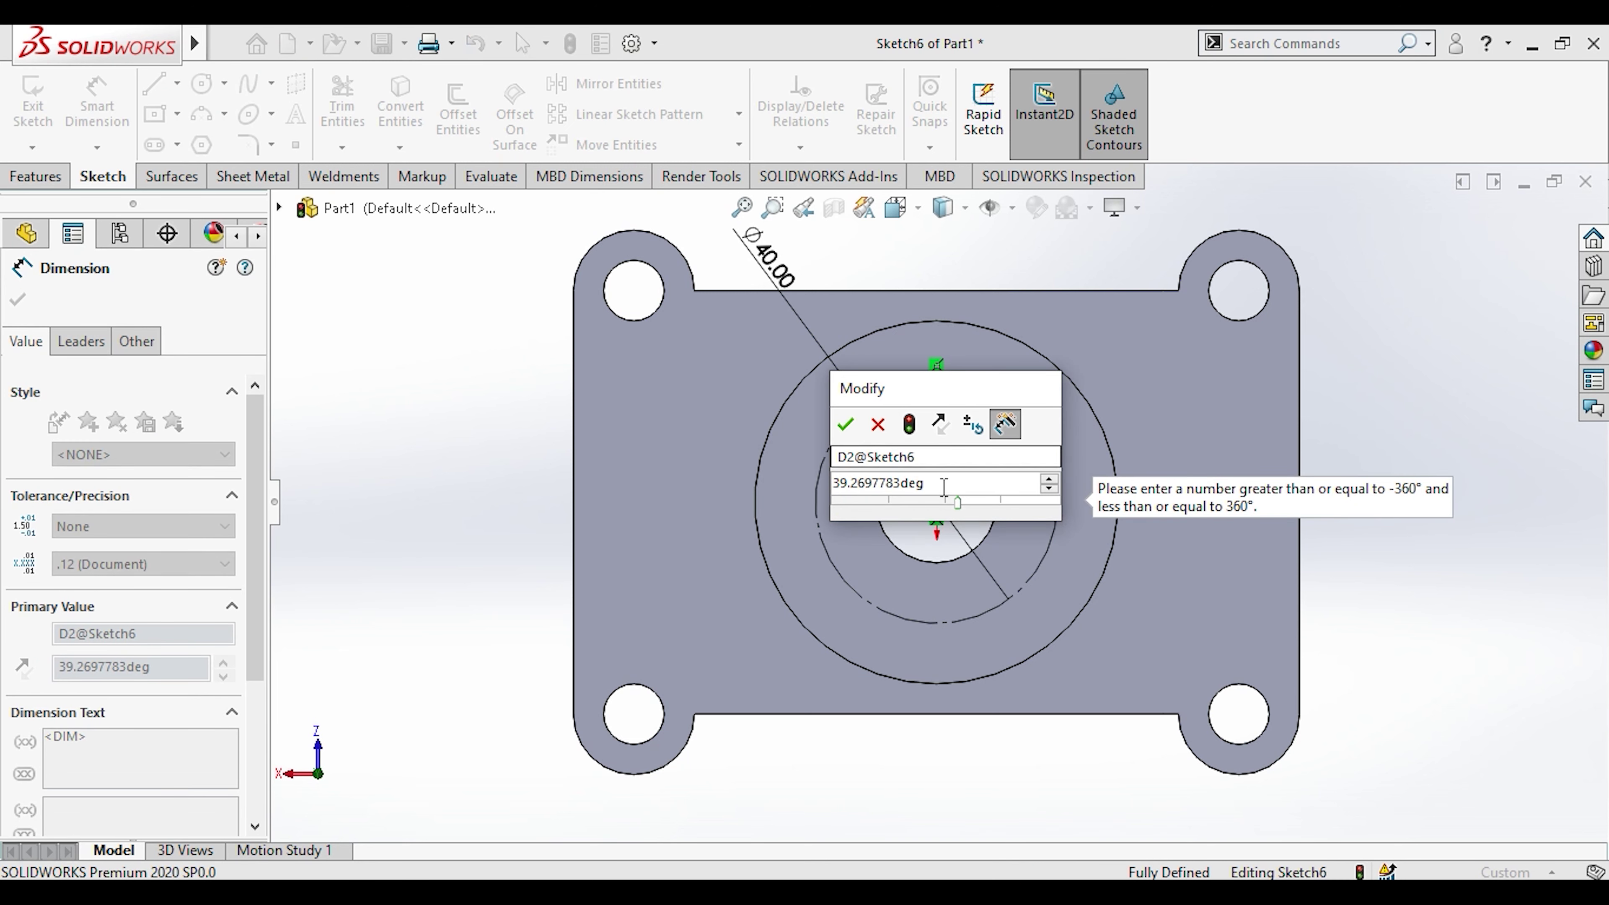
double_click(944, 484)
text(45)
key(Return)
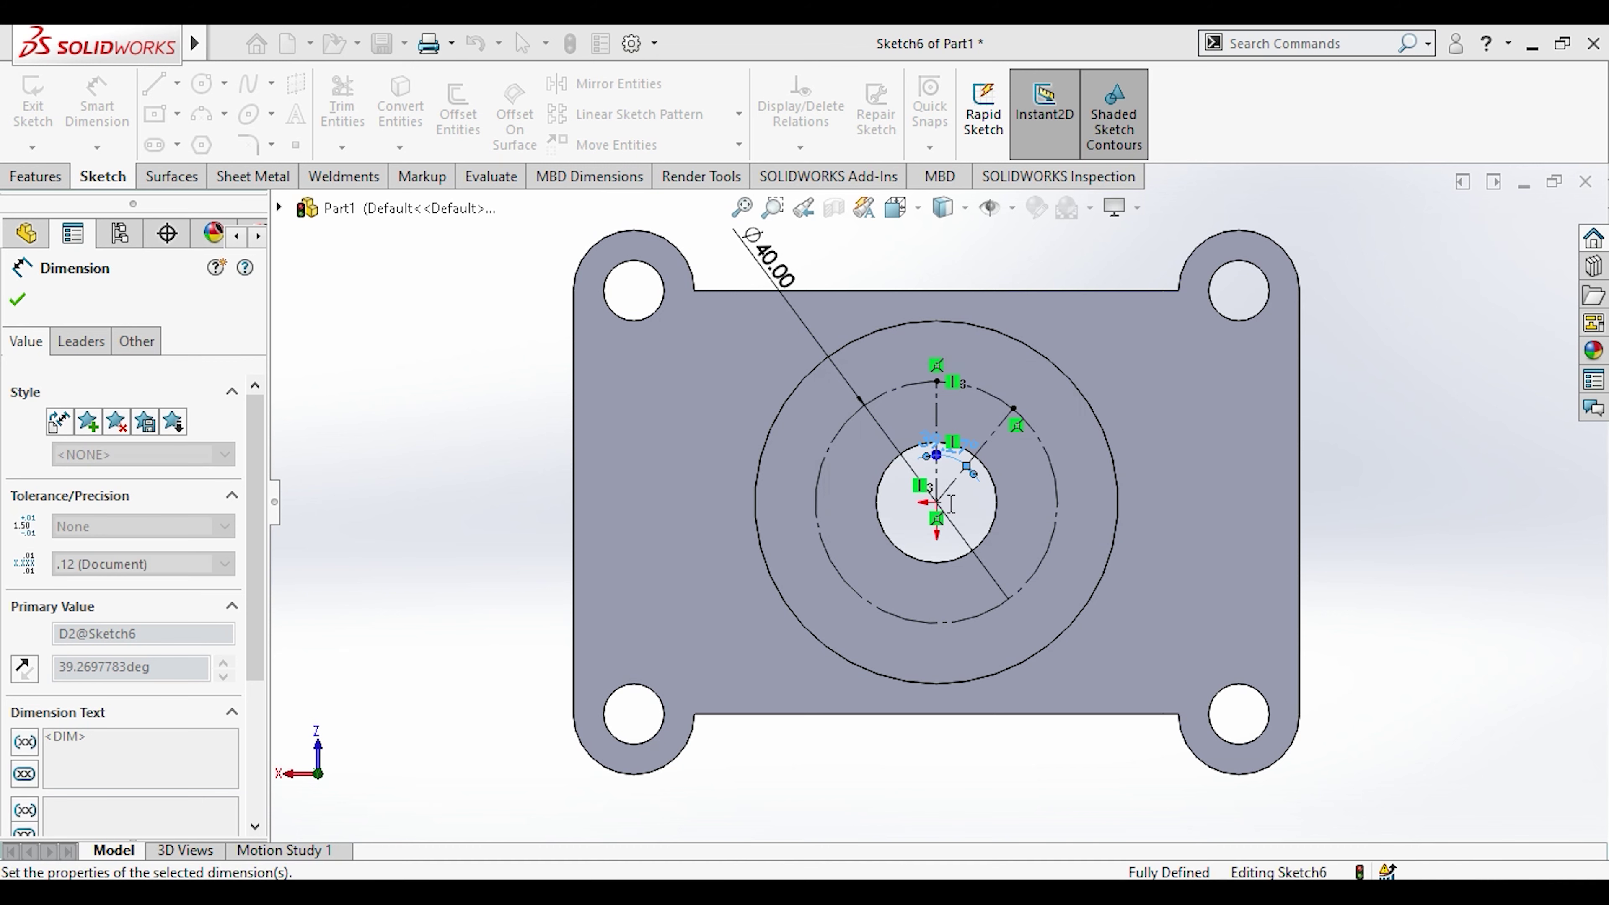
click(202, 83)
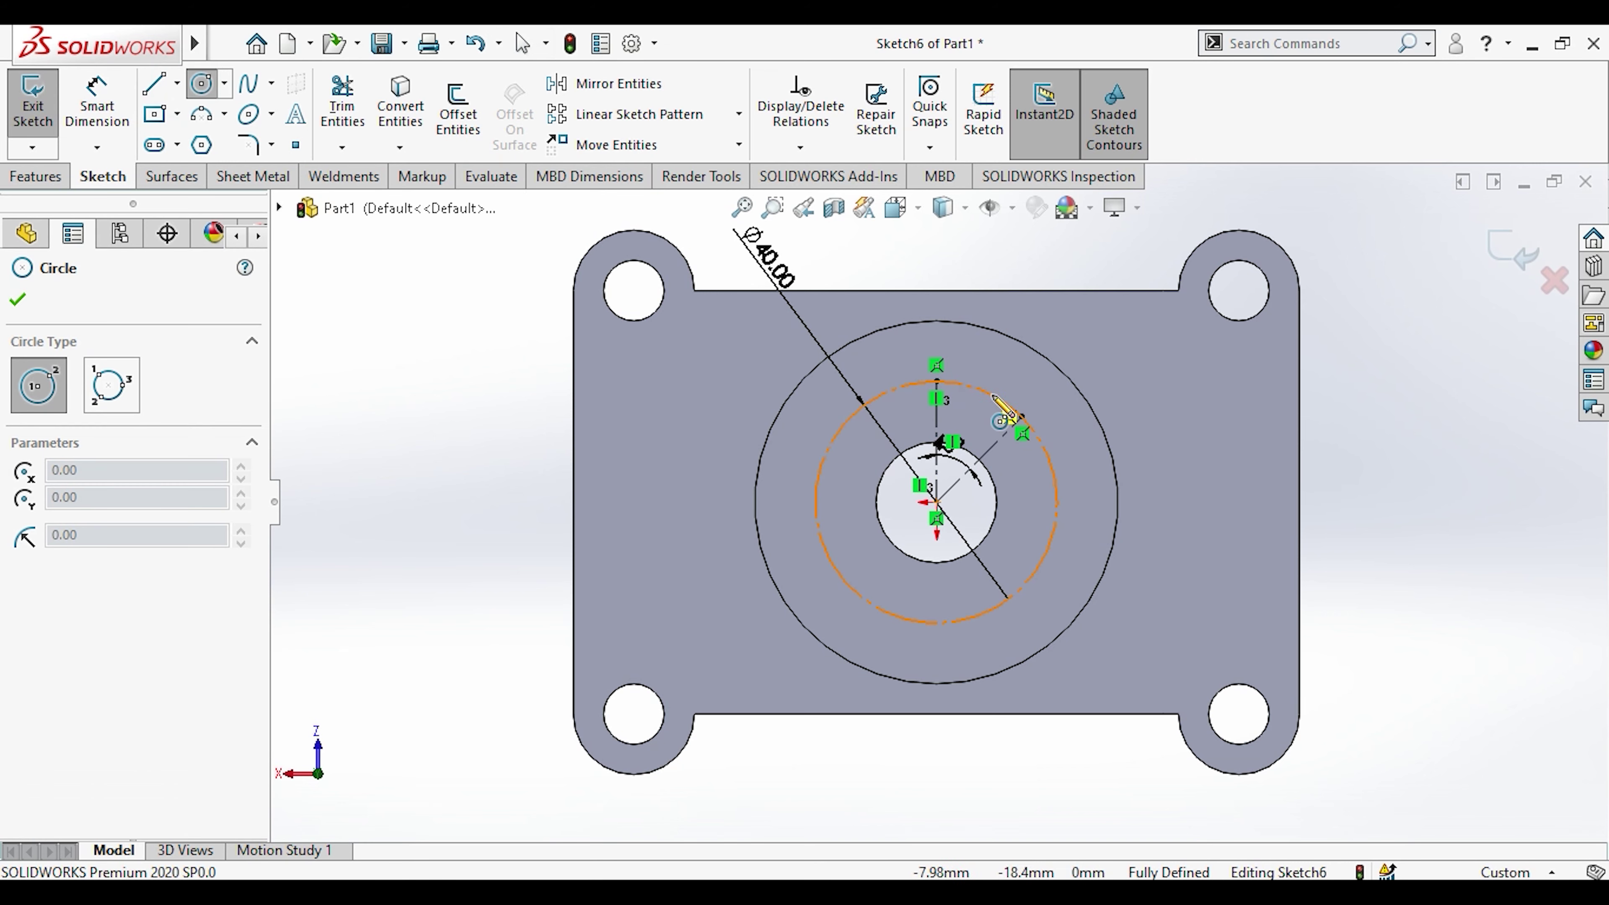
key(Escape)
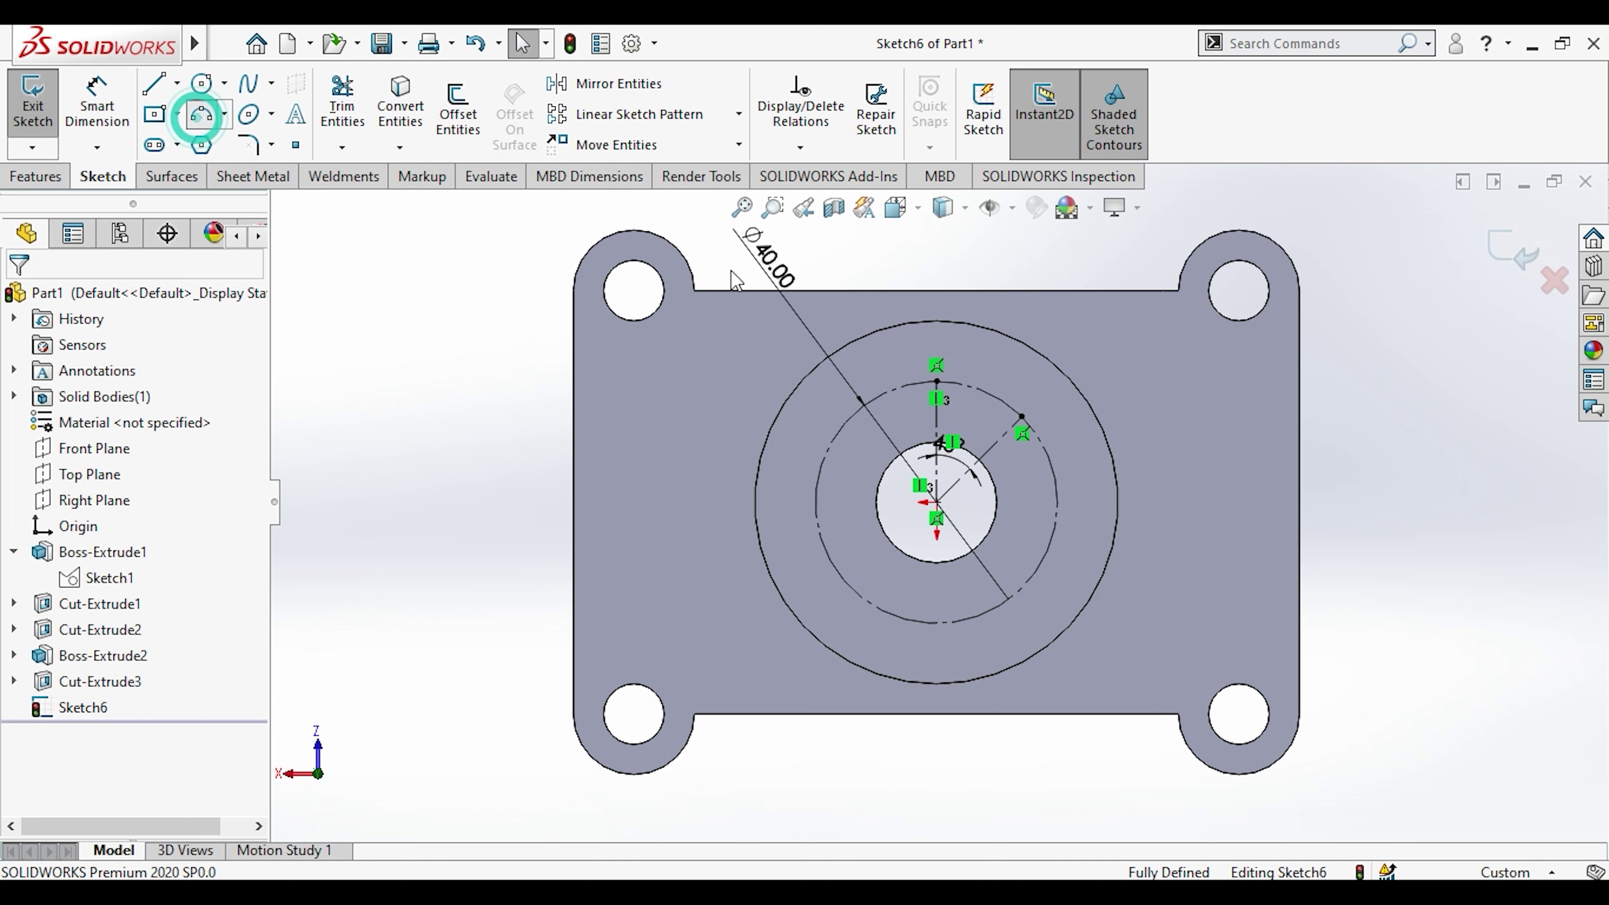
Step: Draw a three-point arc around the angled centerline's end on the Ø40 circle
click(981, 387)
click(1051, 447)
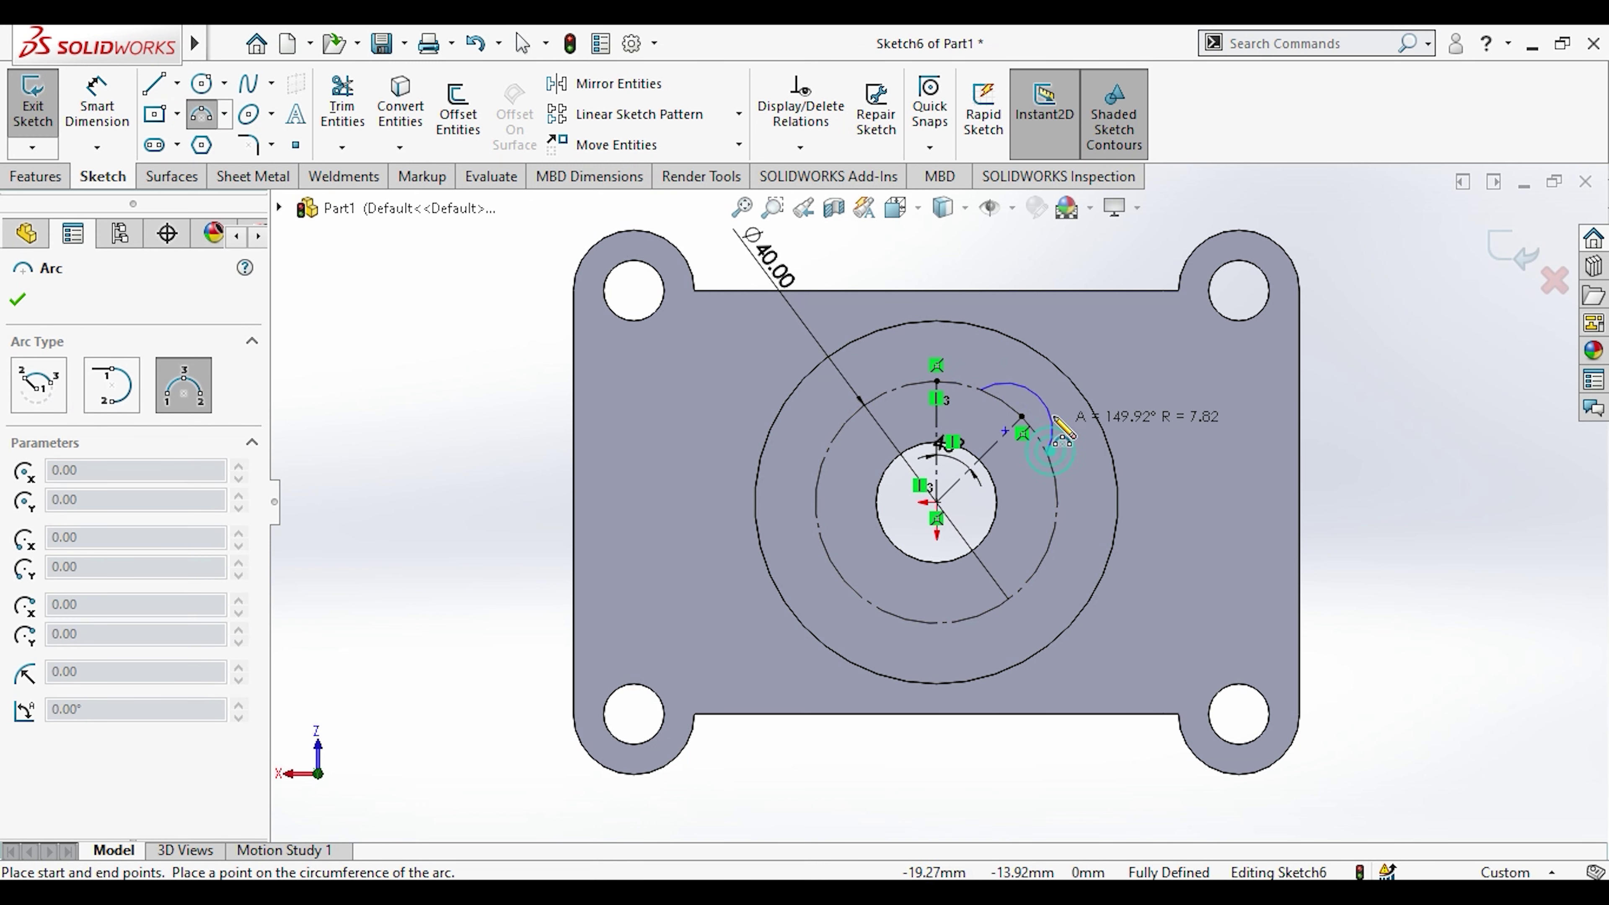
click(1068, 406)
key(Escape)
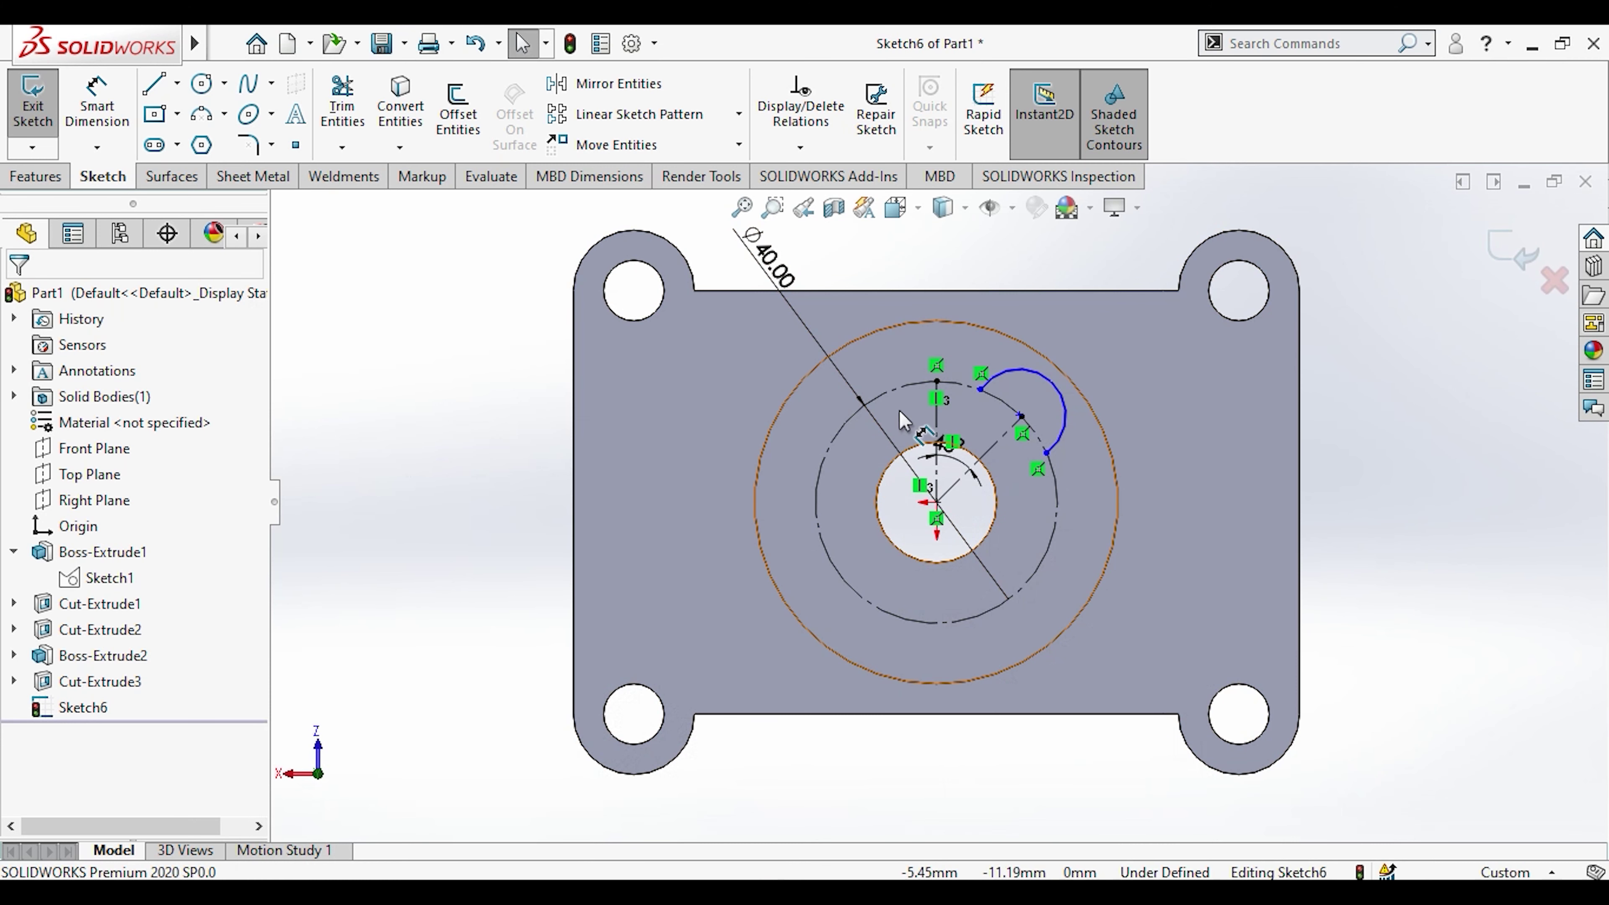
Step: Add a centerline from the arc's centre out to the arc
click(177, 83)
click(202, 136)
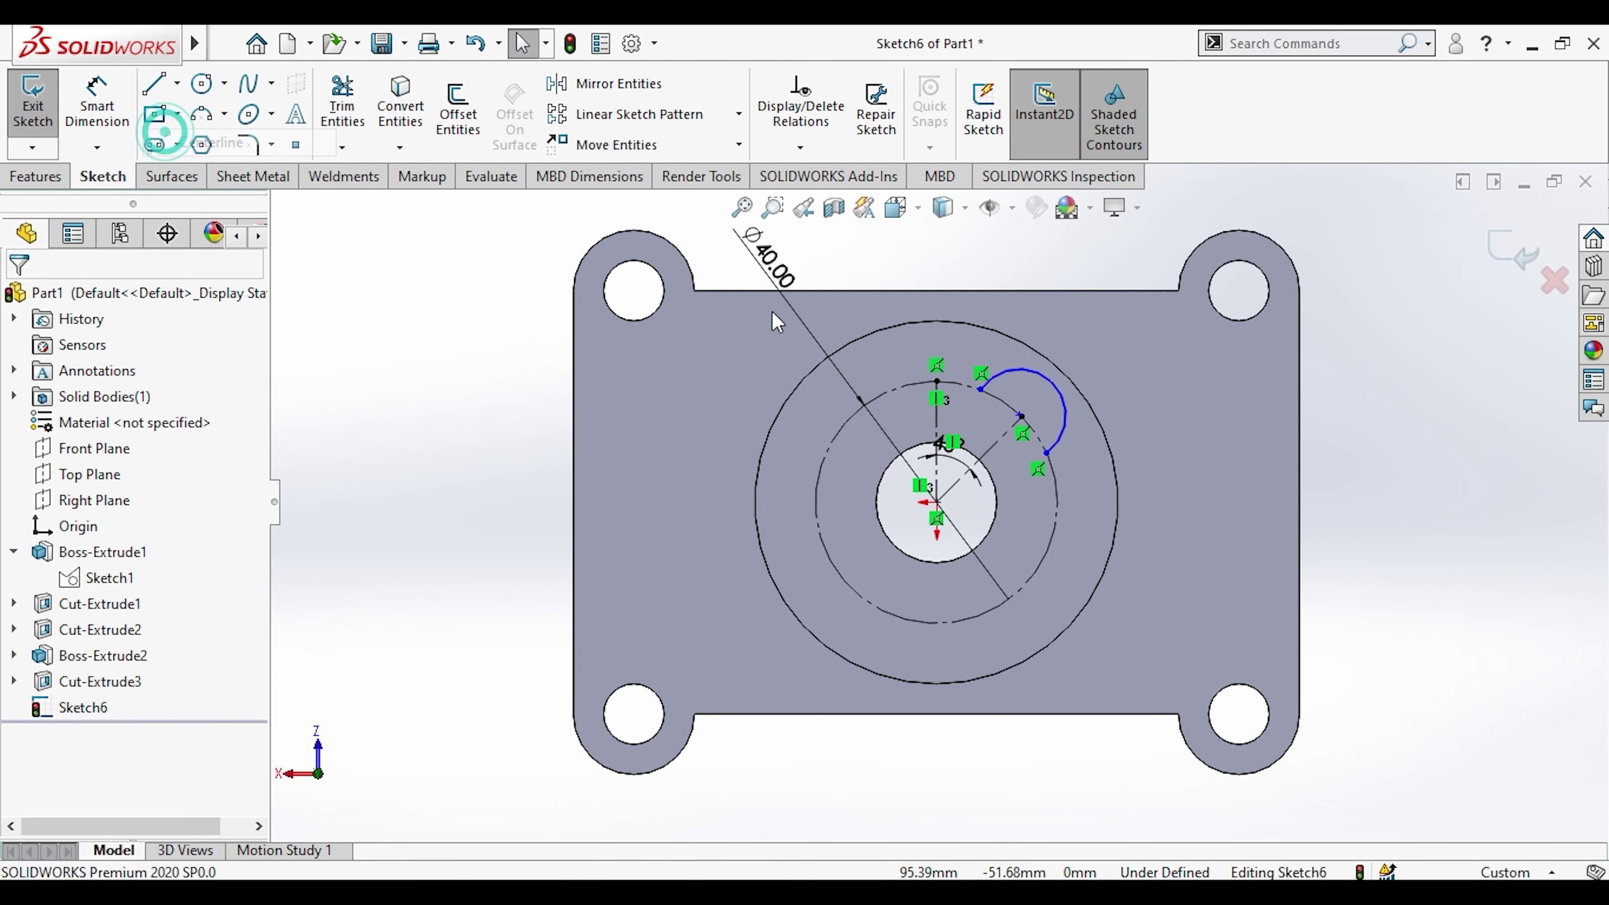
click(1021, 416)
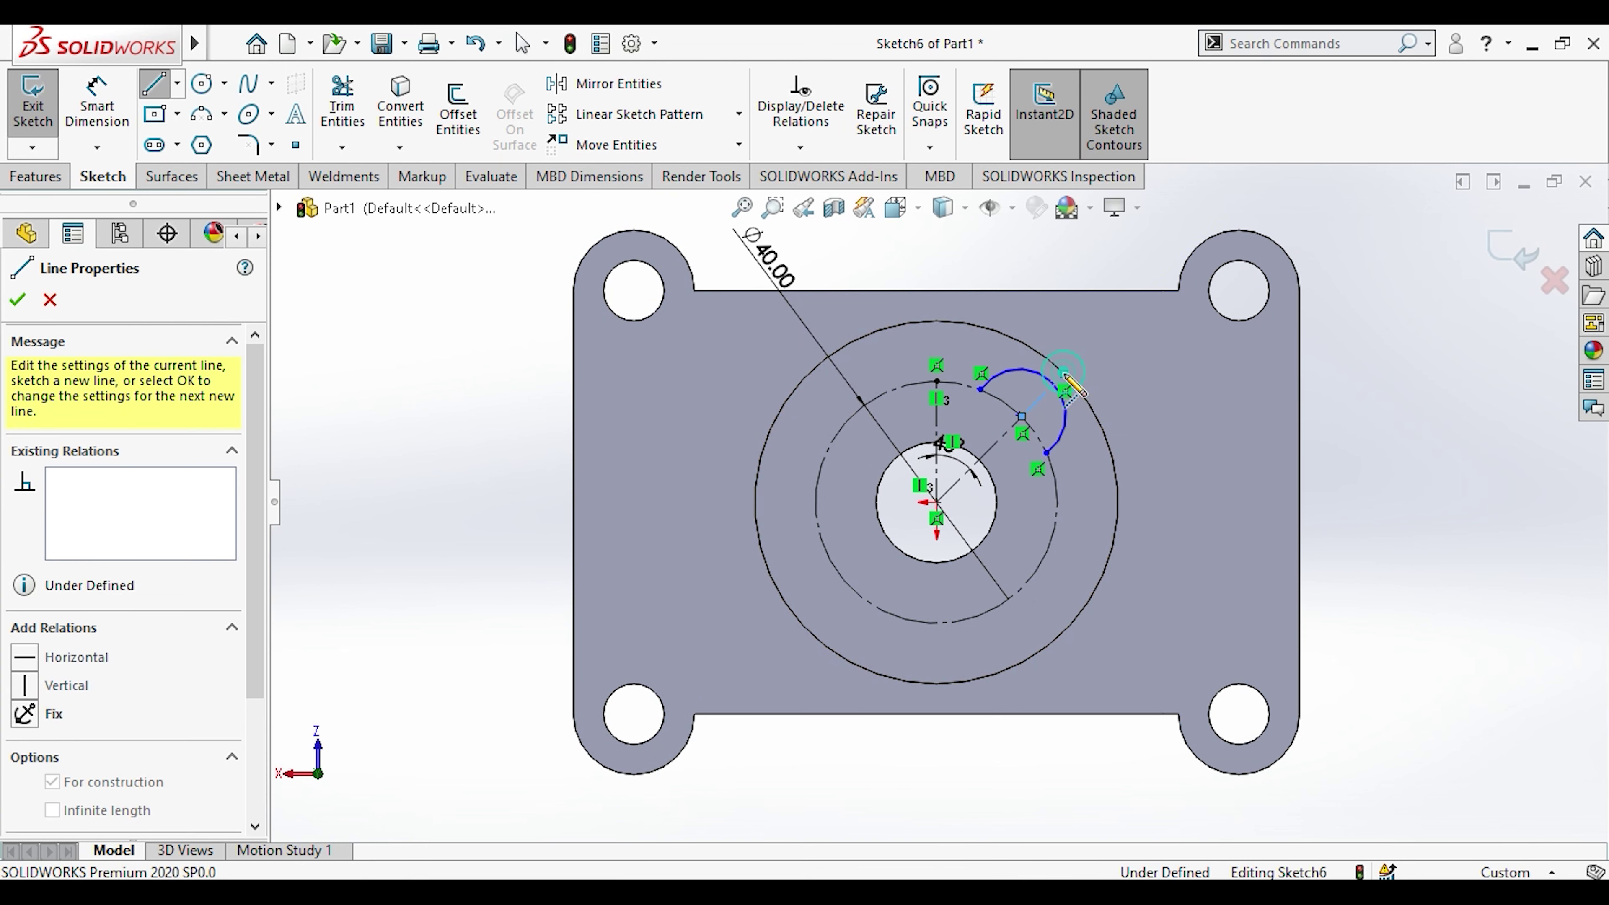
click(1066, 376)
key(Escape)
Step: Relate the new centerline to the arc and make its endpoint the arc's midpoint
click(994, 444)
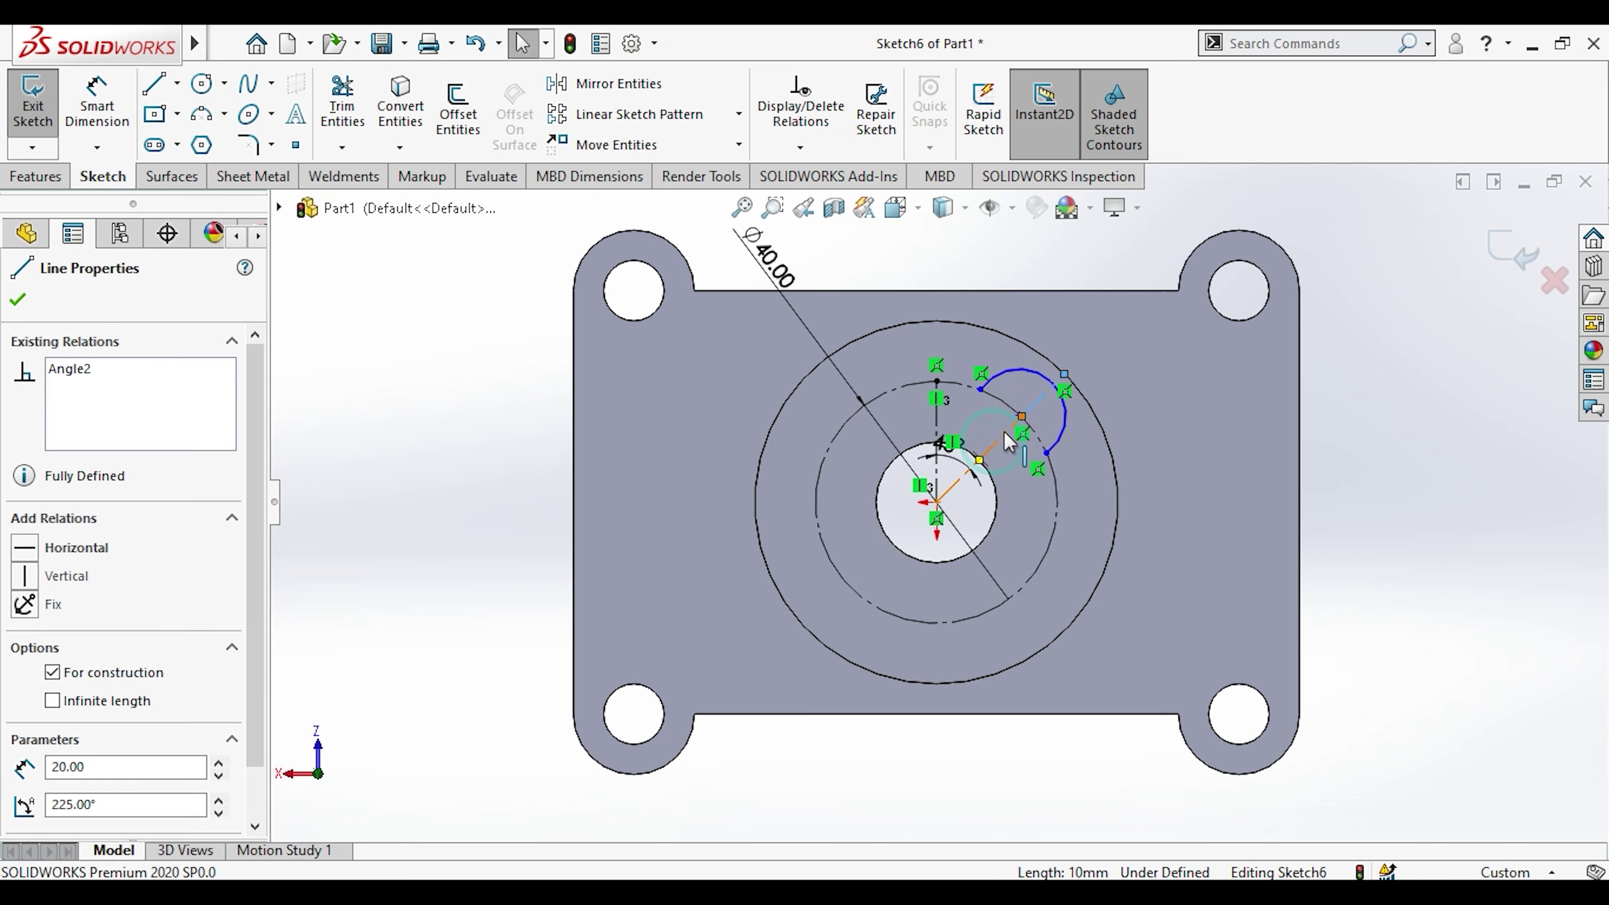
ctrl+click(1061, 415)
click(1102, 361)
click(1469, 498)
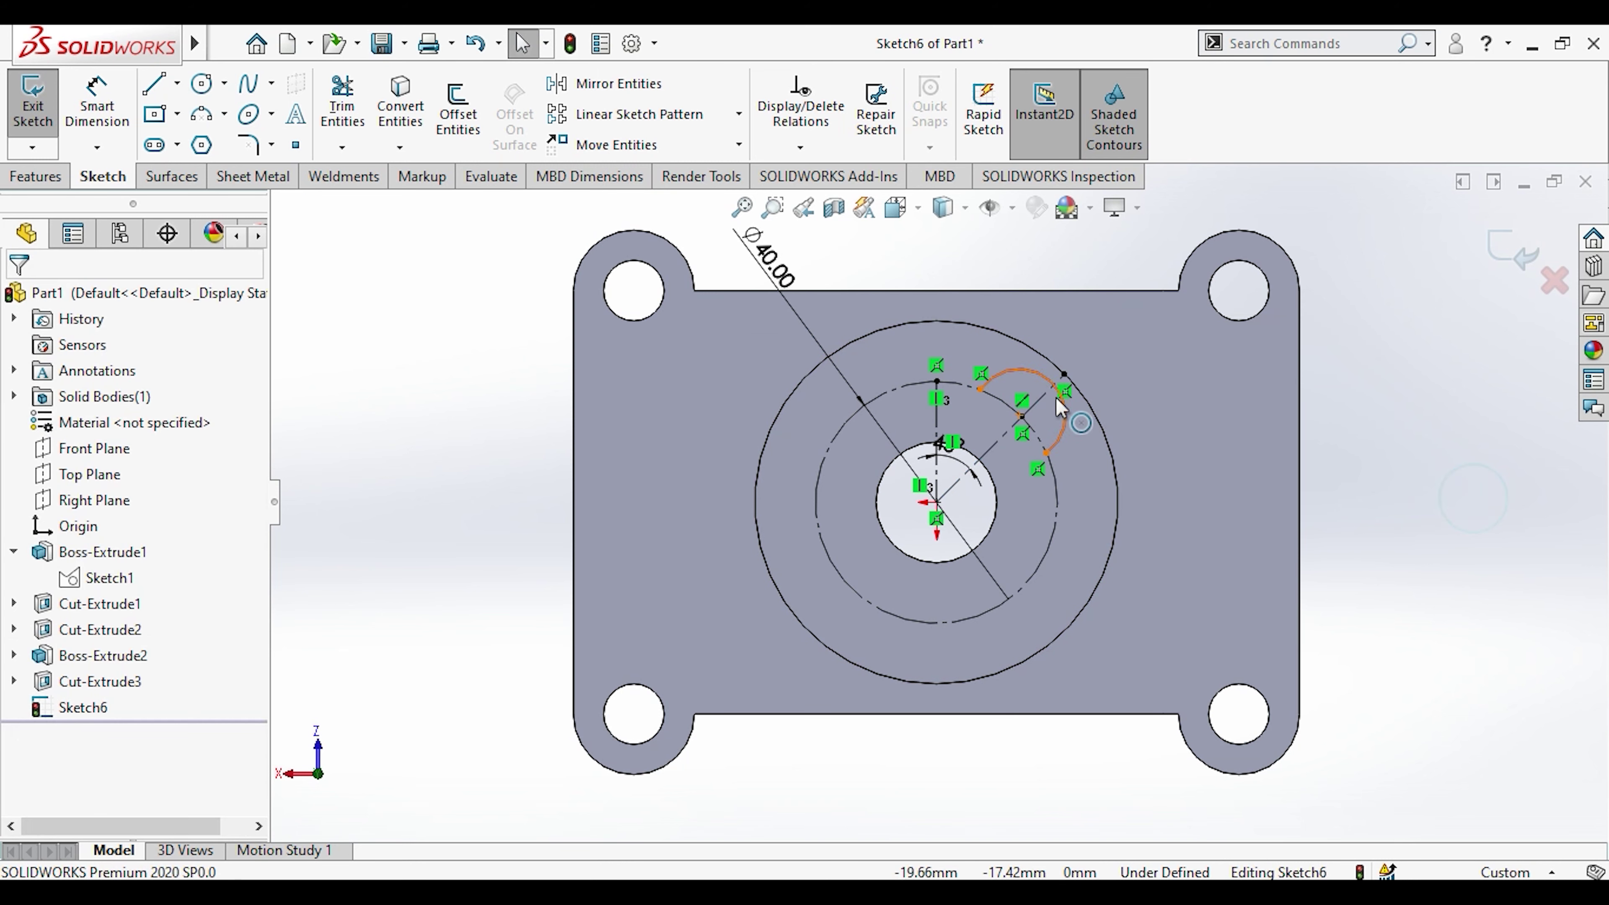
click(1065, 379)
ctrl+click(1065, 378)
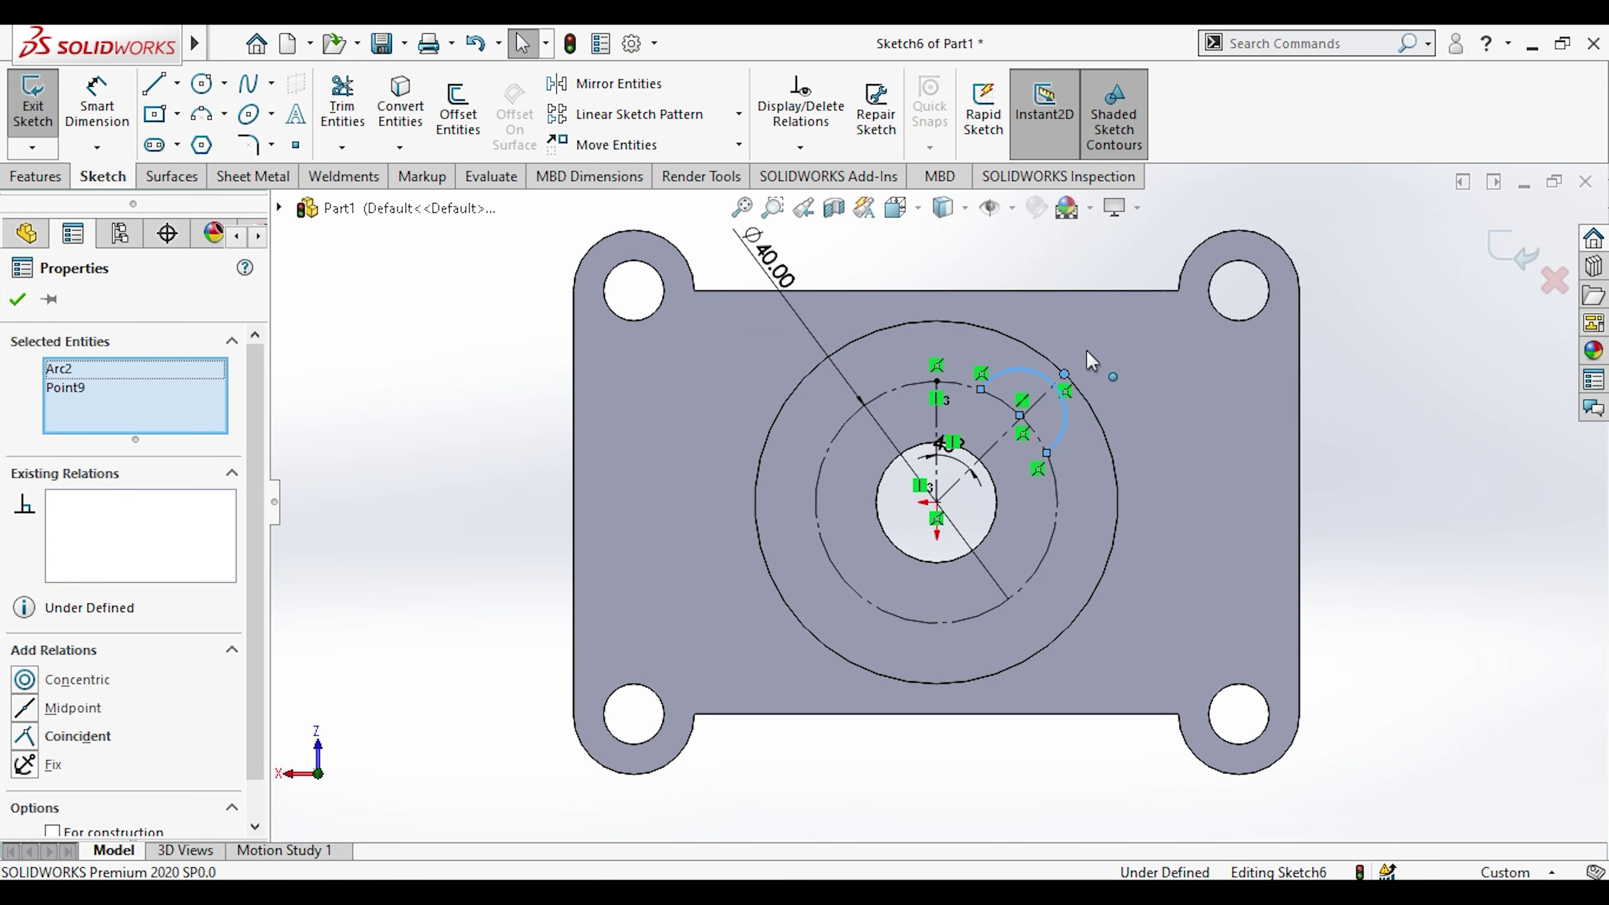
click(1197, 286)
click(1413, 478)
Step: Dimension the arc to R10 and set up a 4-instance circular sketch pattern of it
click(97, 101)
click(1024, 357)
click(1045, 279)
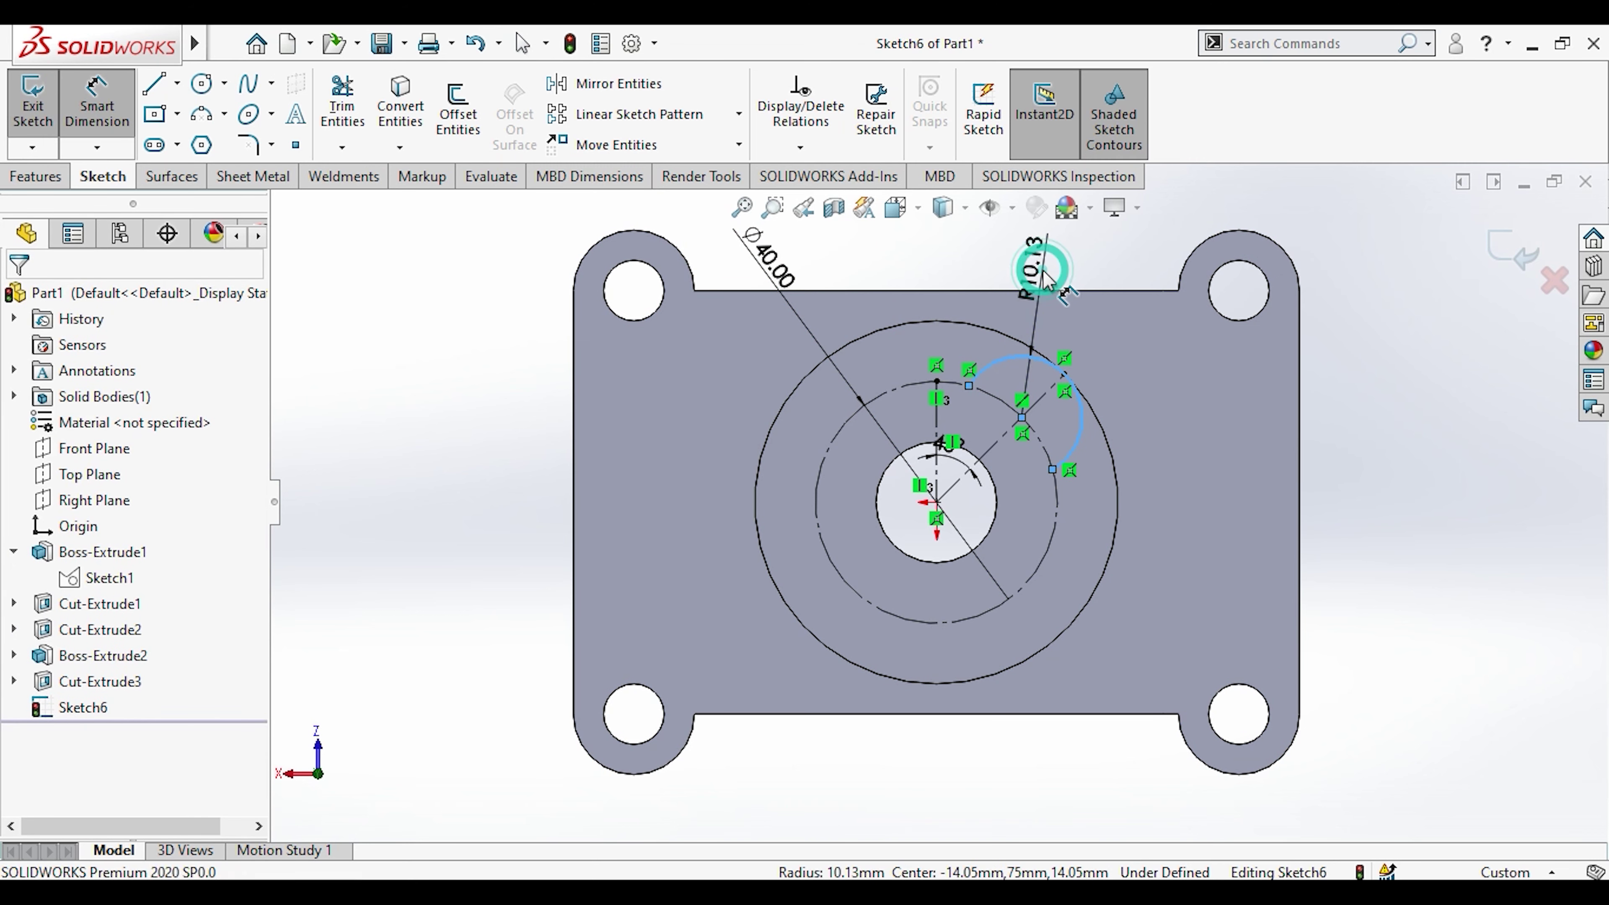
text(10)
key(Return)
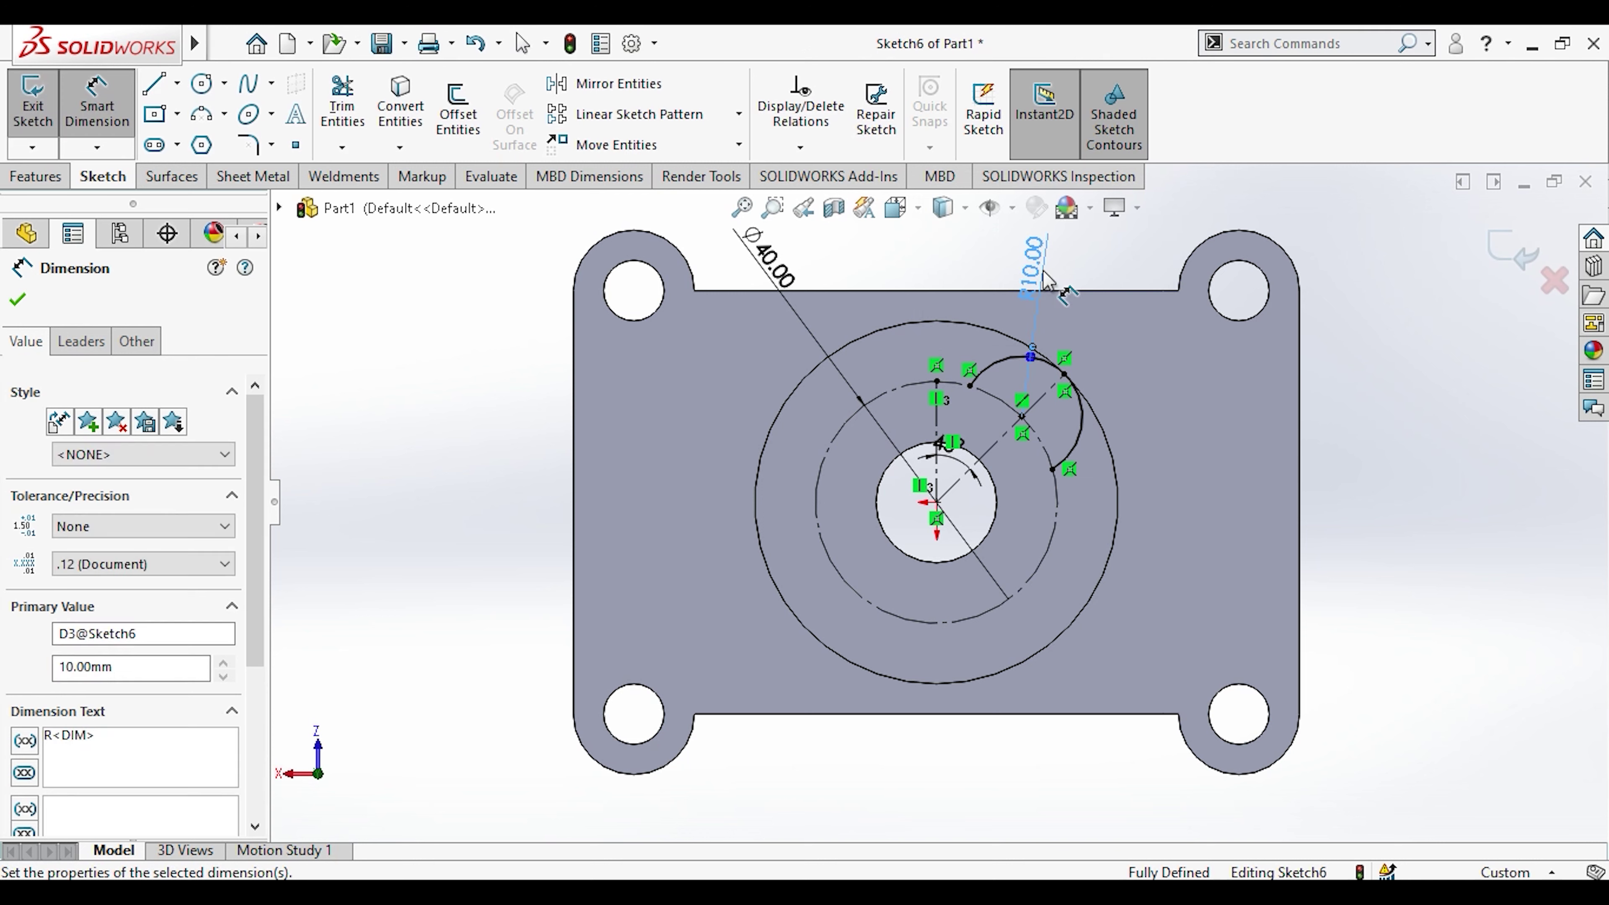
key(Escape)
click(738, 119)
click(682, 169)
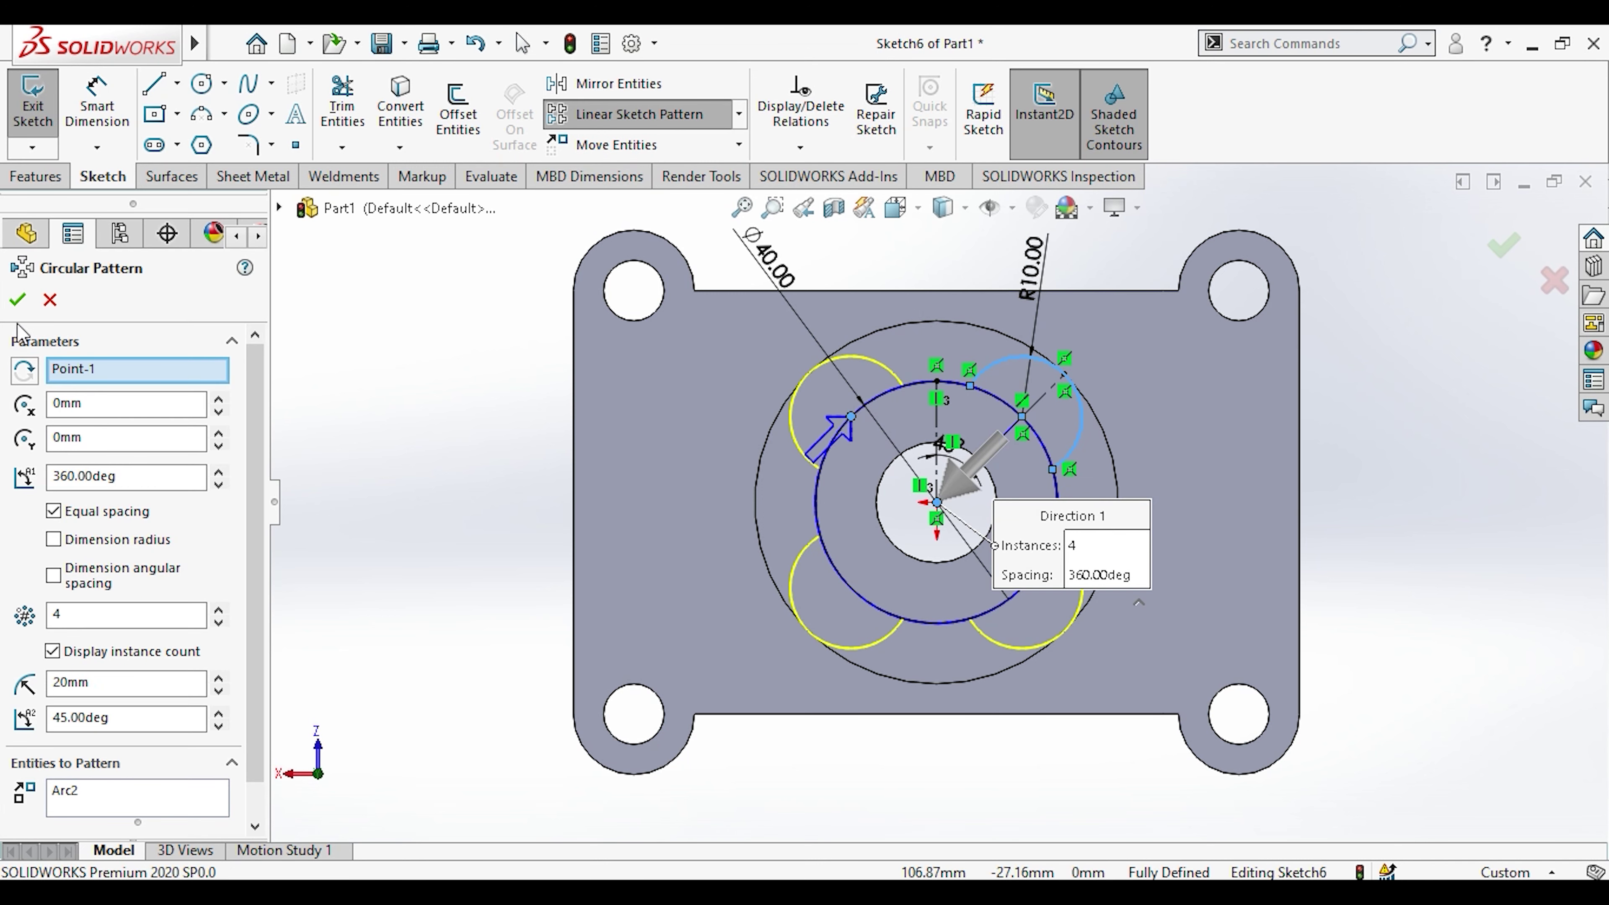
Step: Accept the four-arc pattern and draw a small connecting arc between two lobes
click(17, 300)
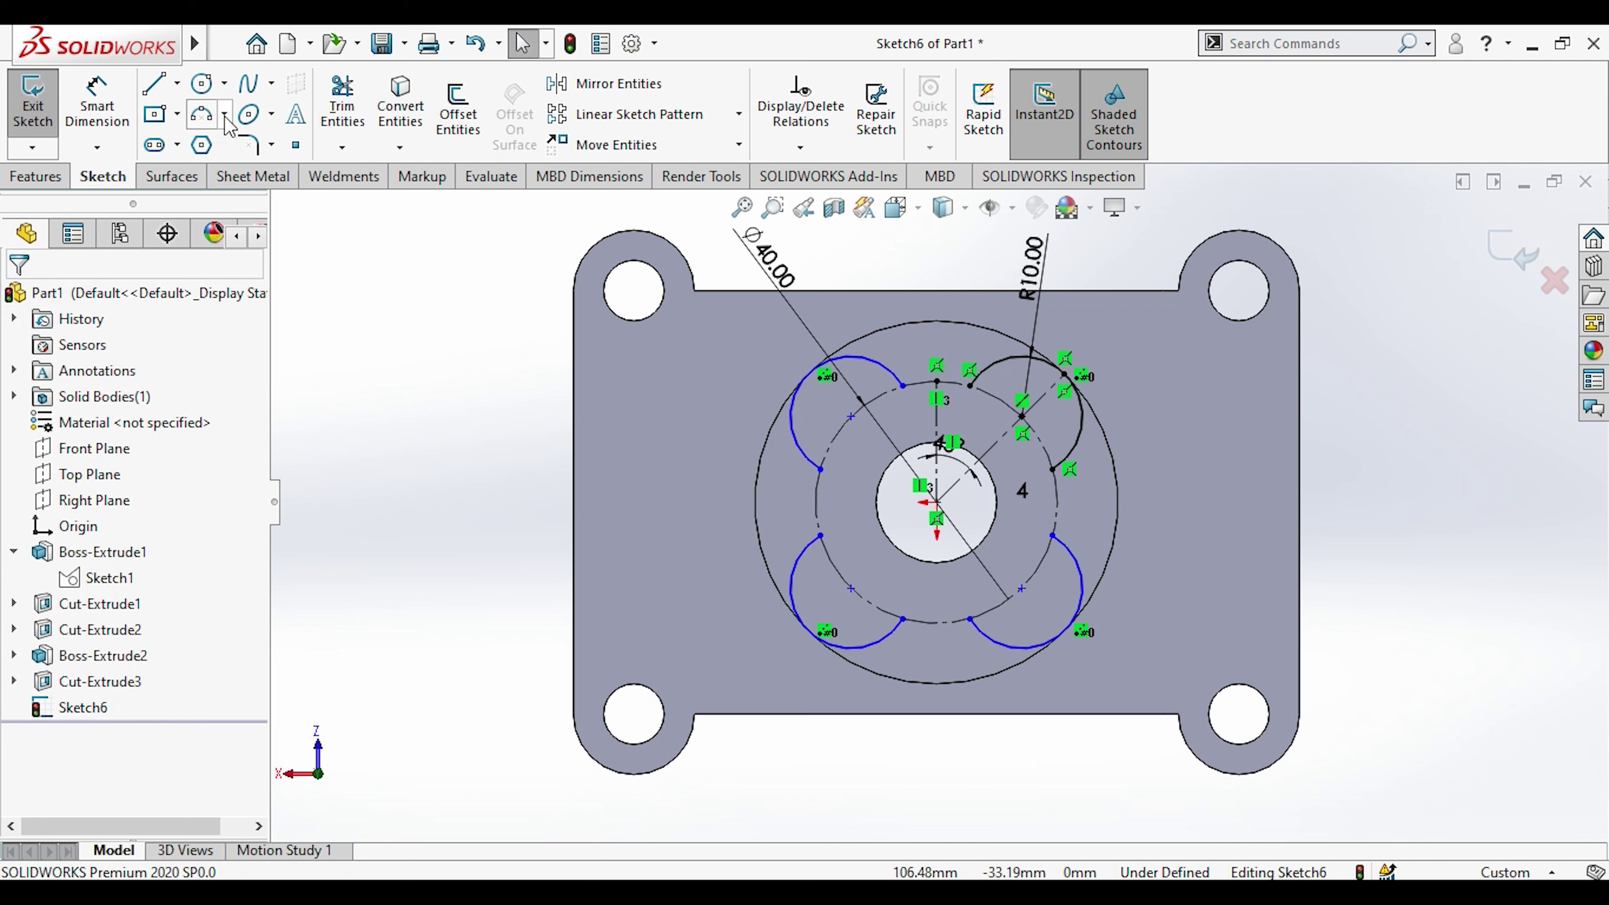
click(202, 114)
click(902, 384)
click(969, 385)
key(Escape)
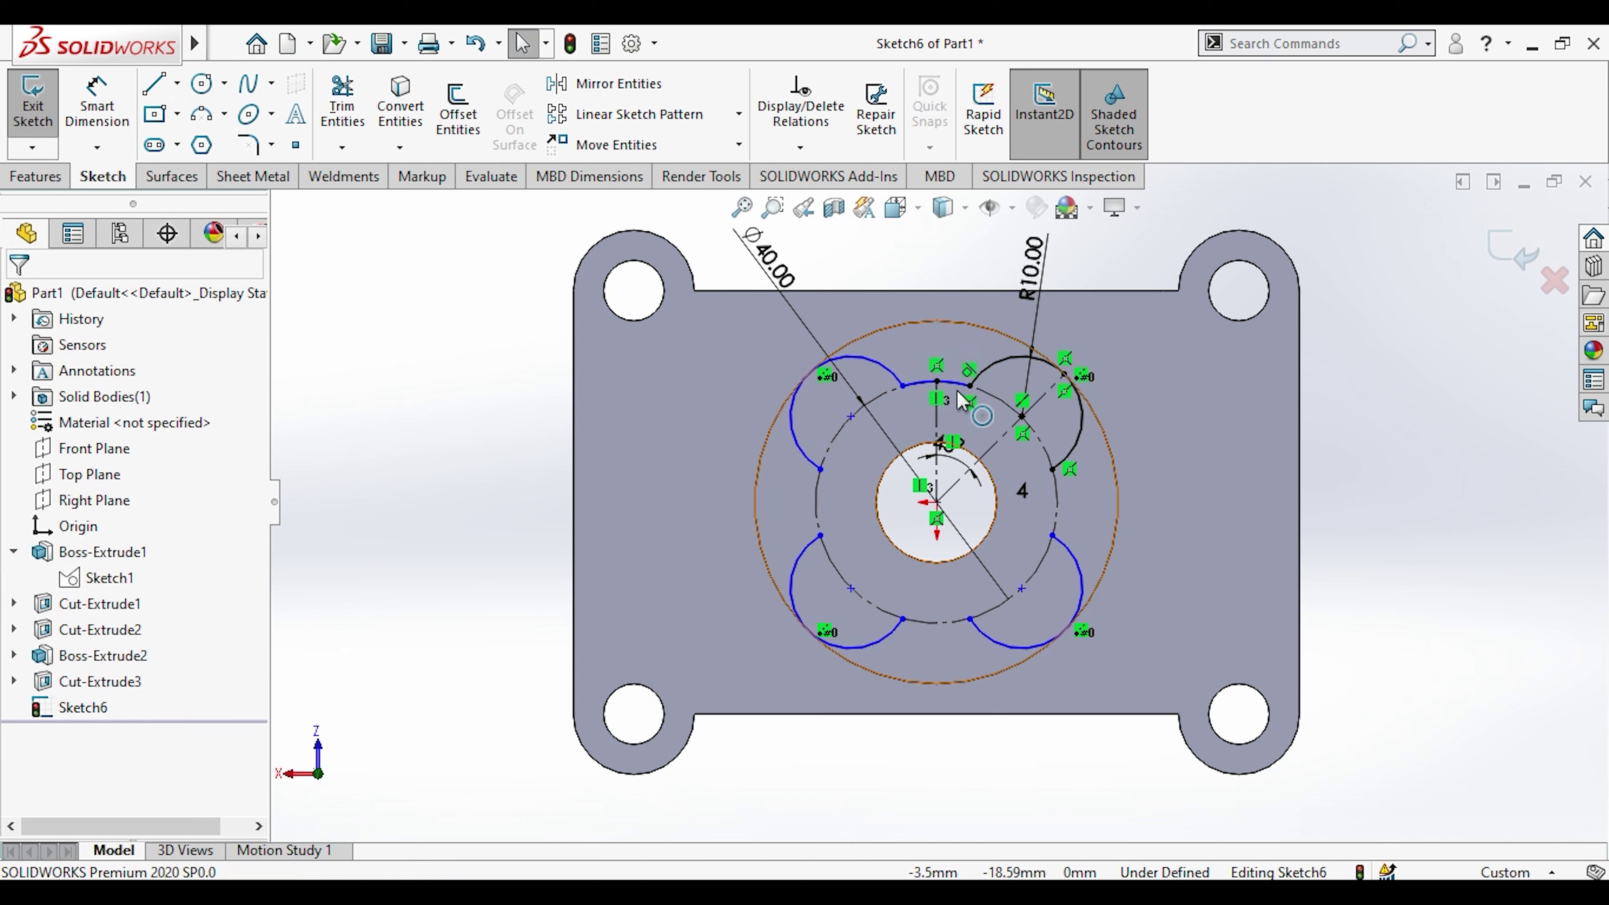
Step: Merge the stray sketch point near the centre with the origin to reshape the arcs
click(904, 390)
ctrl+click(885, 394)
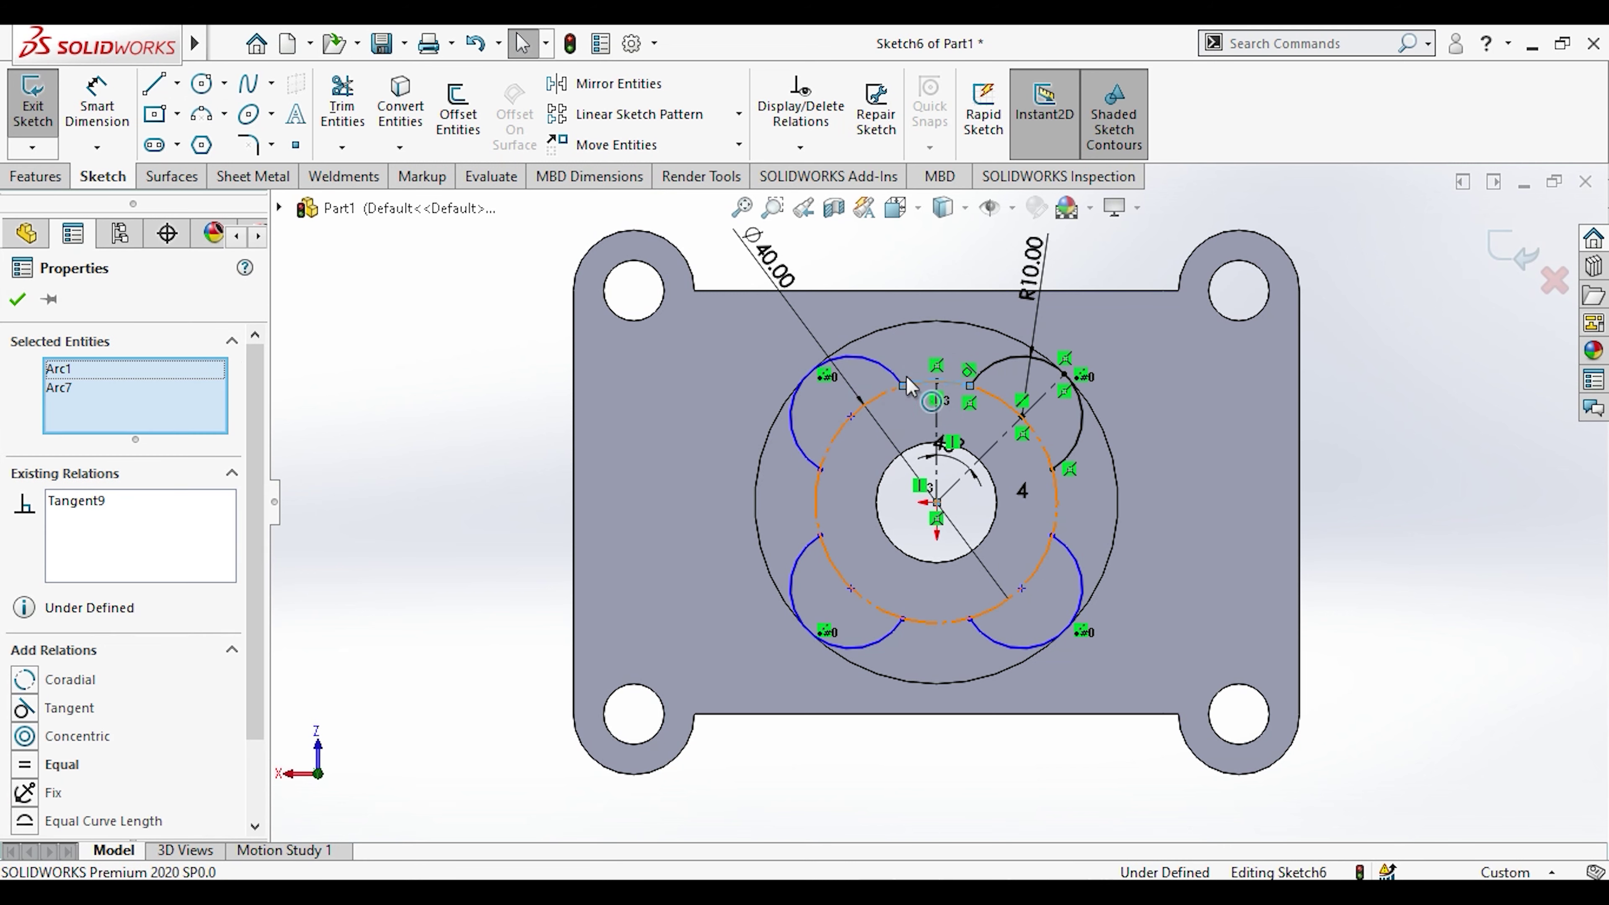
click(861, 260)
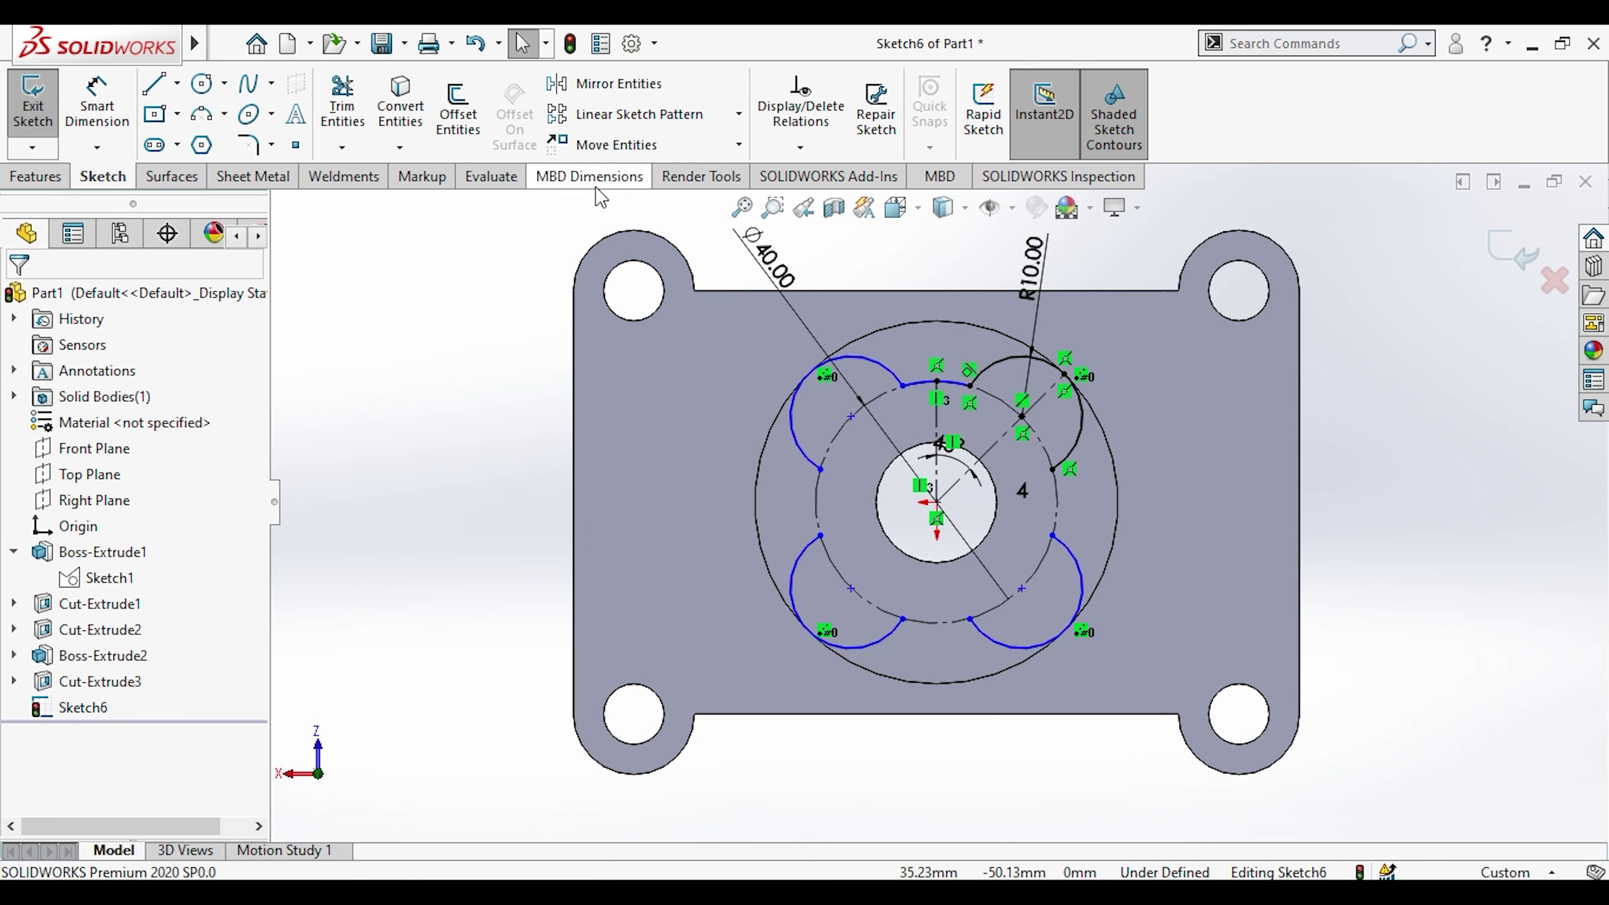
drag(931, 389, 815, 404)
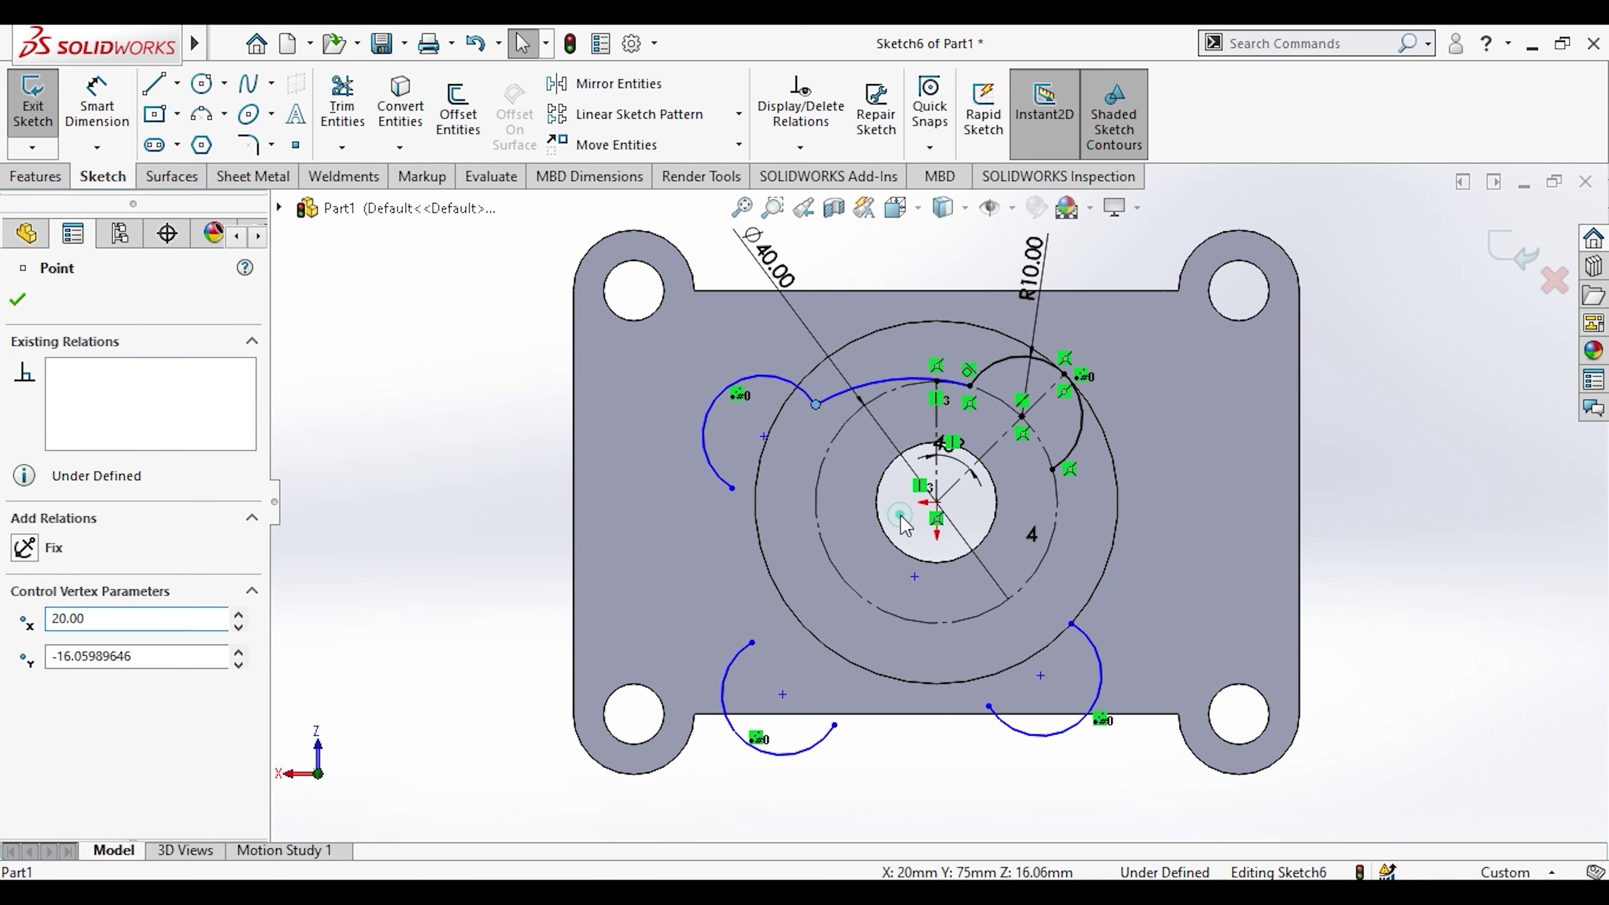
click(905, 529)
click(935, 517)
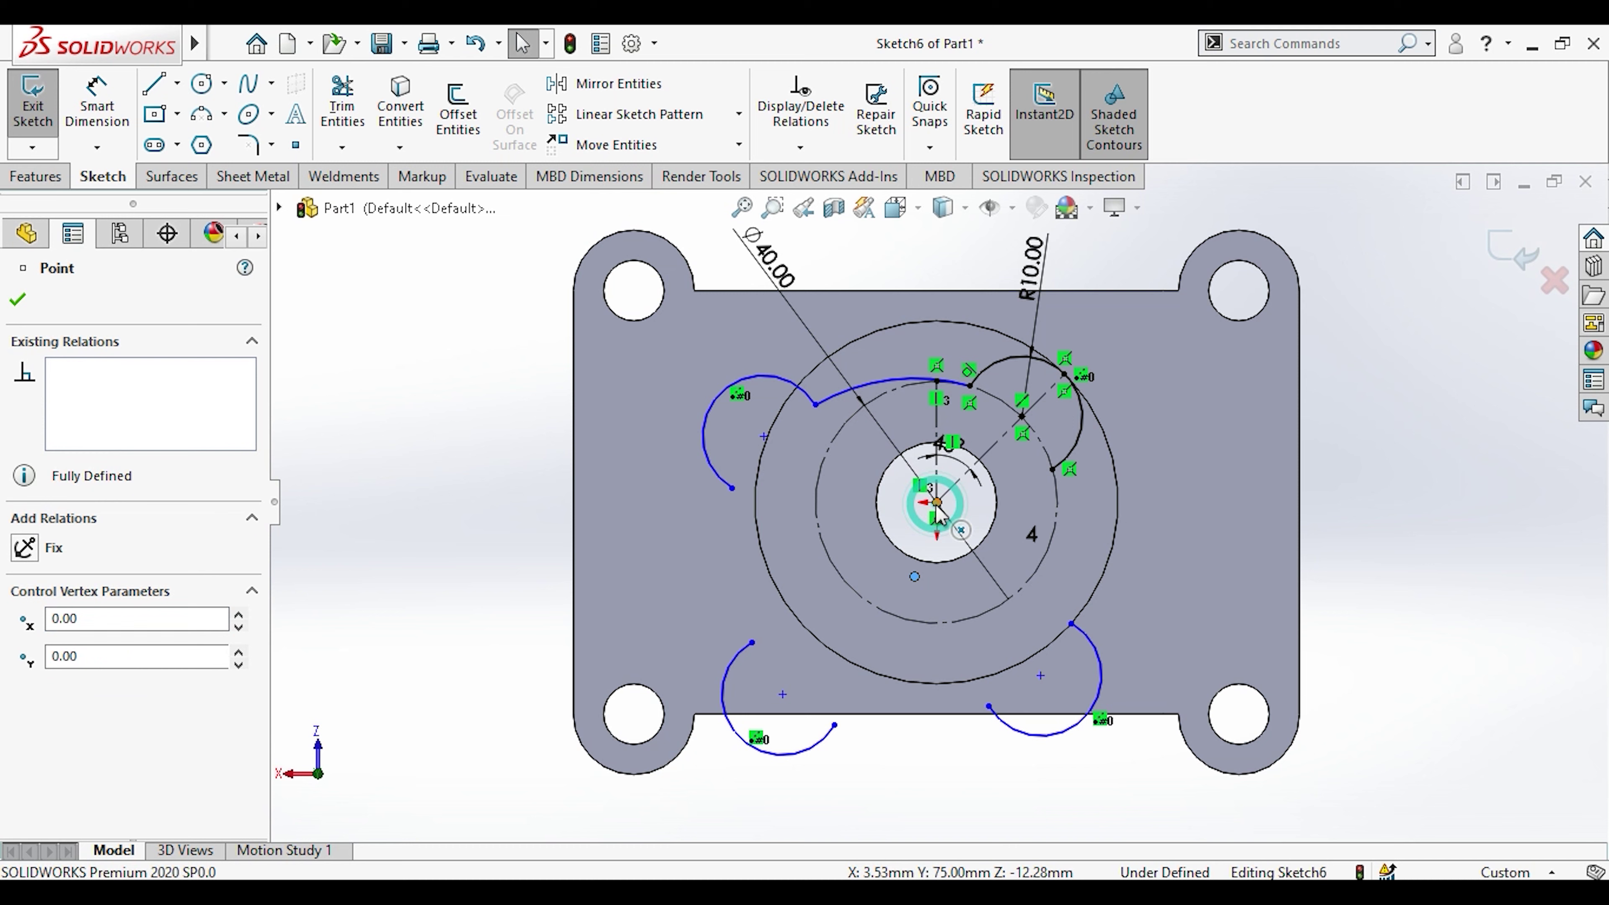
ctrl+click(935, 517)
click(1110, 402)
click(1496, 532)
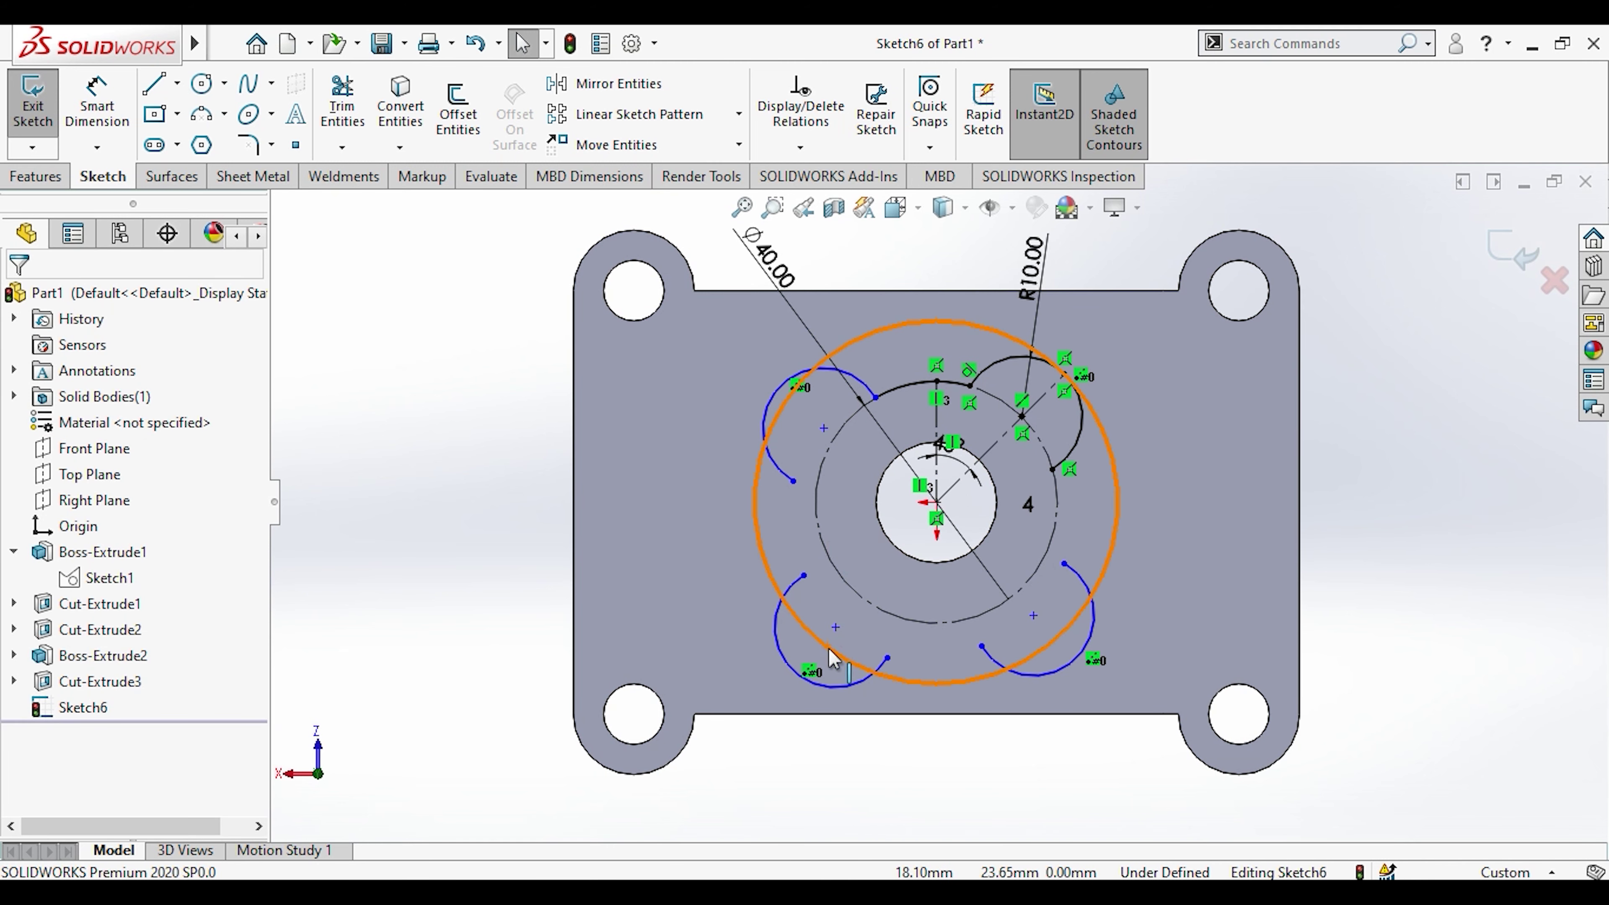
Step: Make the lower-left lobe arc concentric with the dashed construction circle
click(1080, 659)
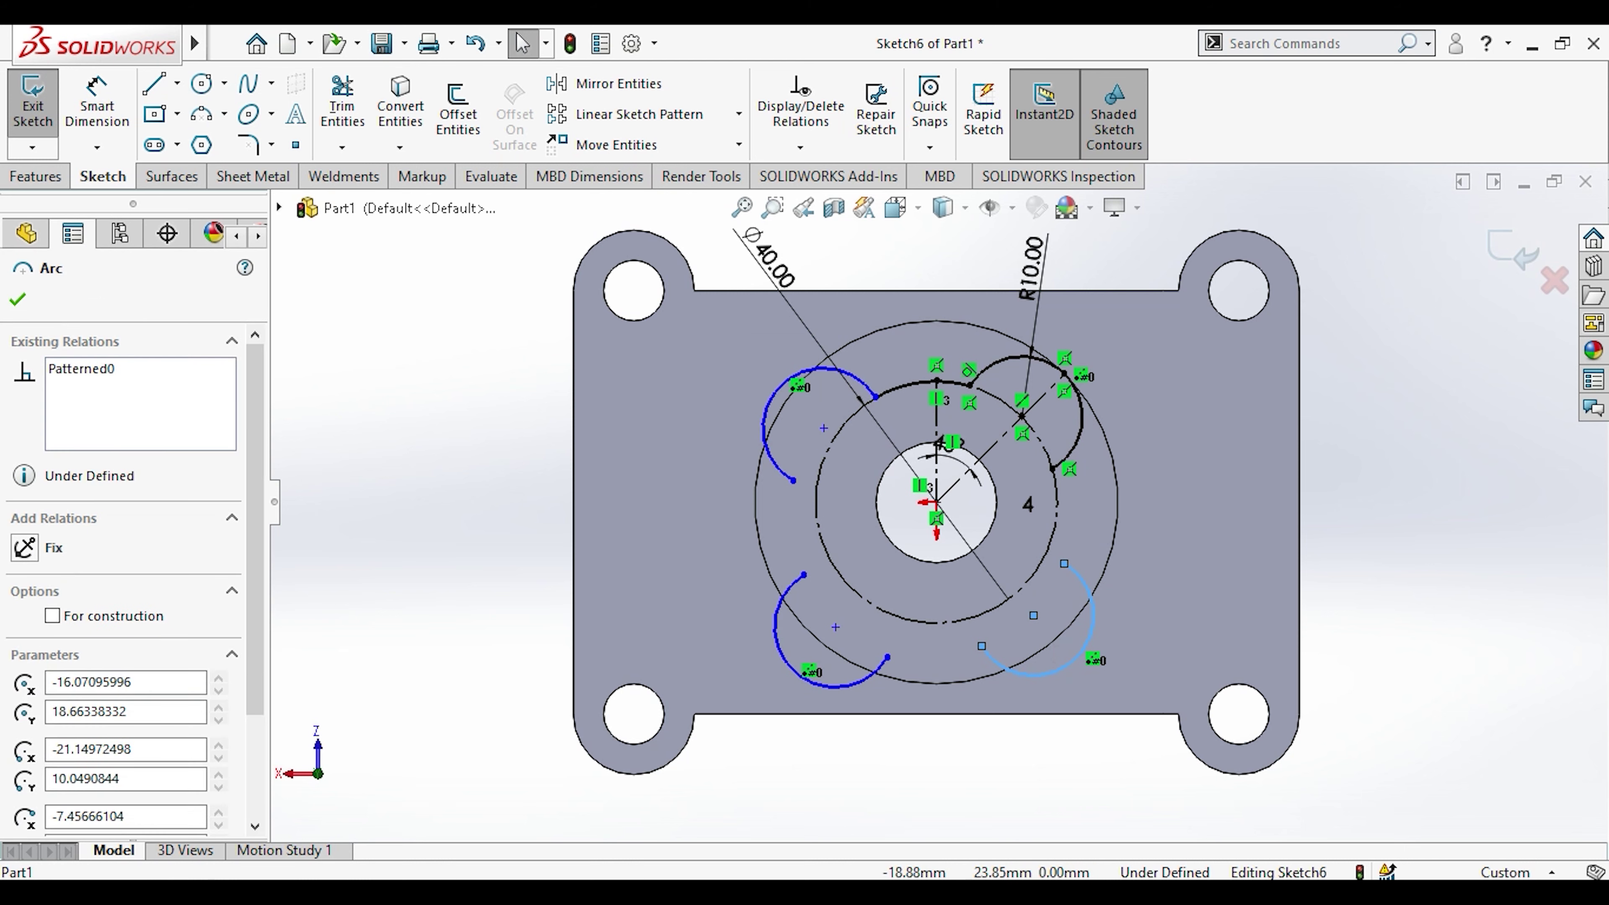
click(1483, 683)
click(1033, 615)
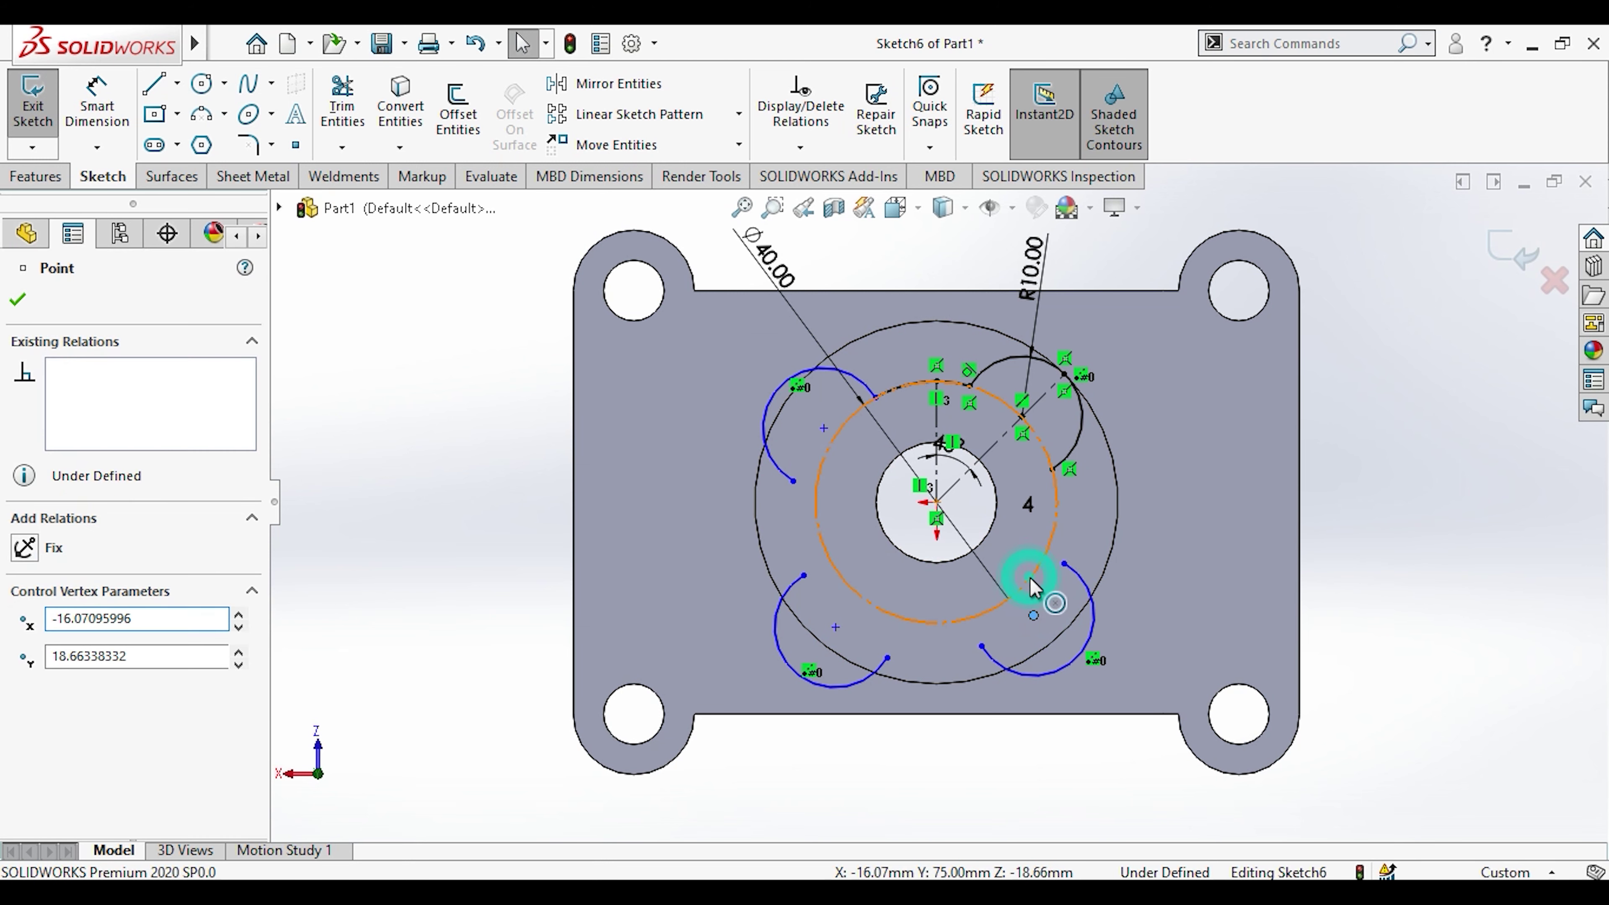
ctrl+click(1055, 515)
click(1138, 485)
click(1419, 627)
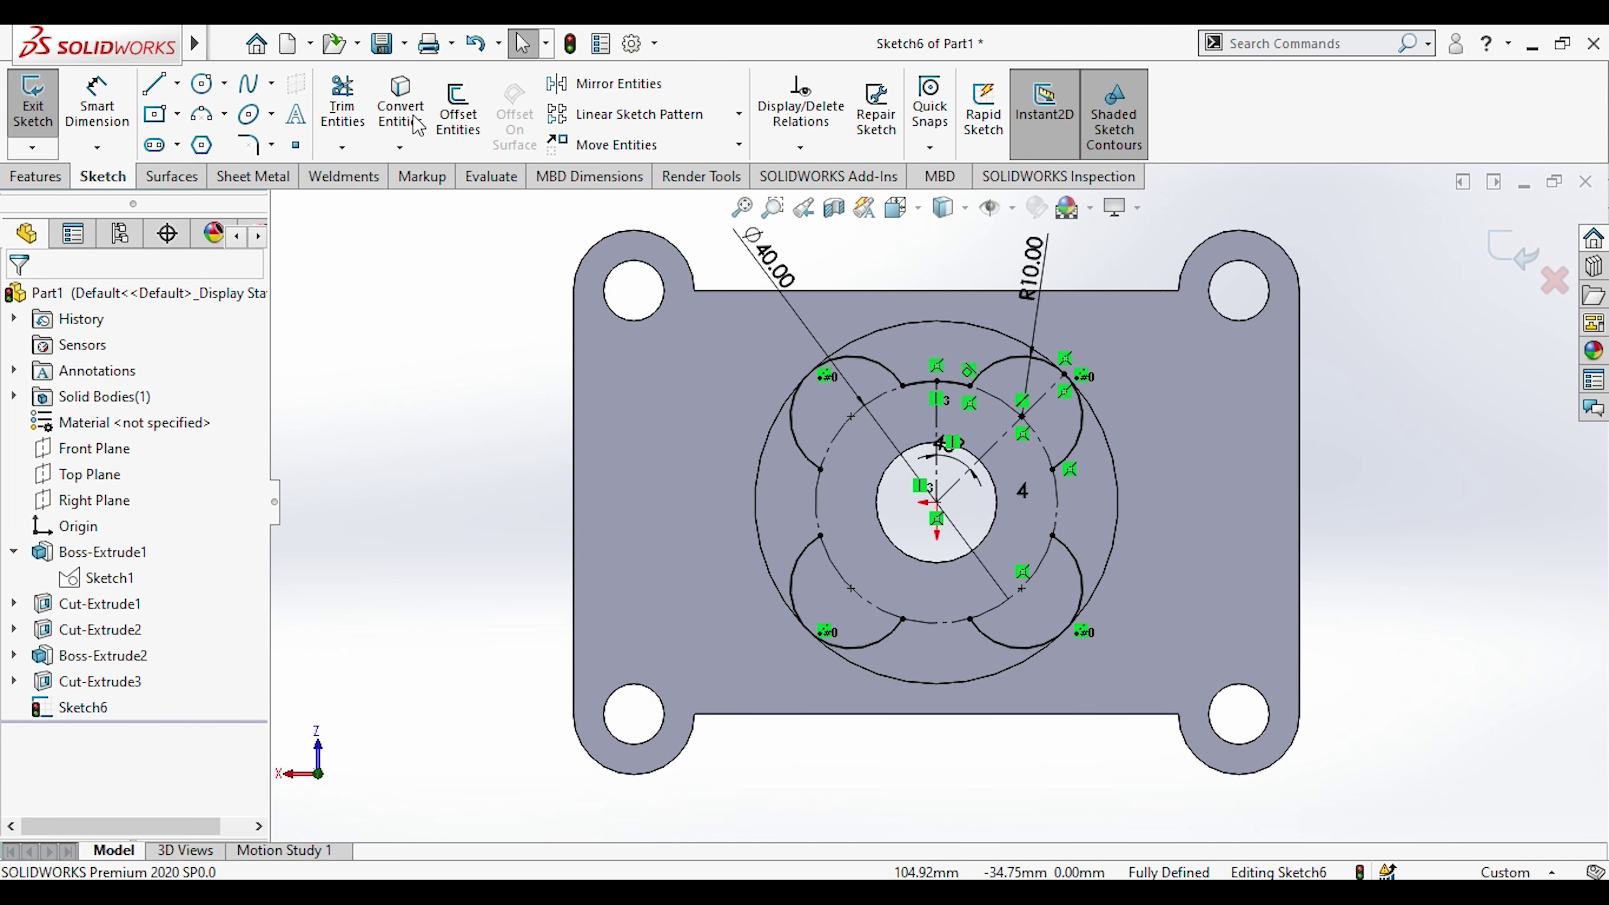
Step: Circularly pattern the lobe arc into 4 instances around the boss centre
click(739, 114)
click(691, 170)
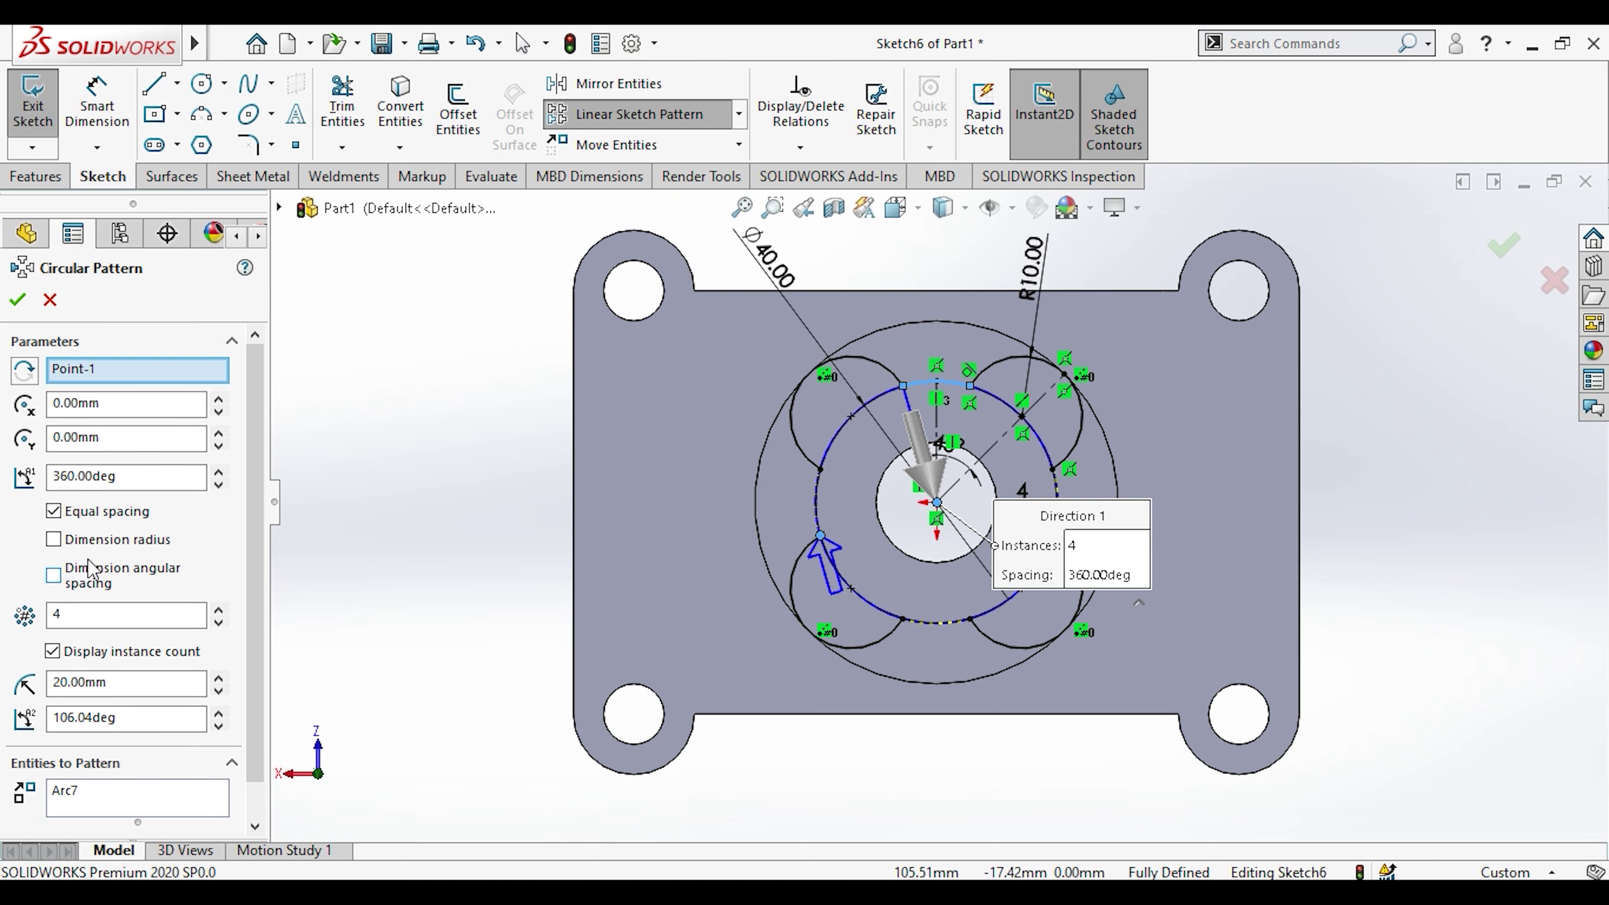
click(18, 302)
Step: Start an Extruded Boss on Sketch6 using the four-lobed region as its selected contour
click(435, 416)
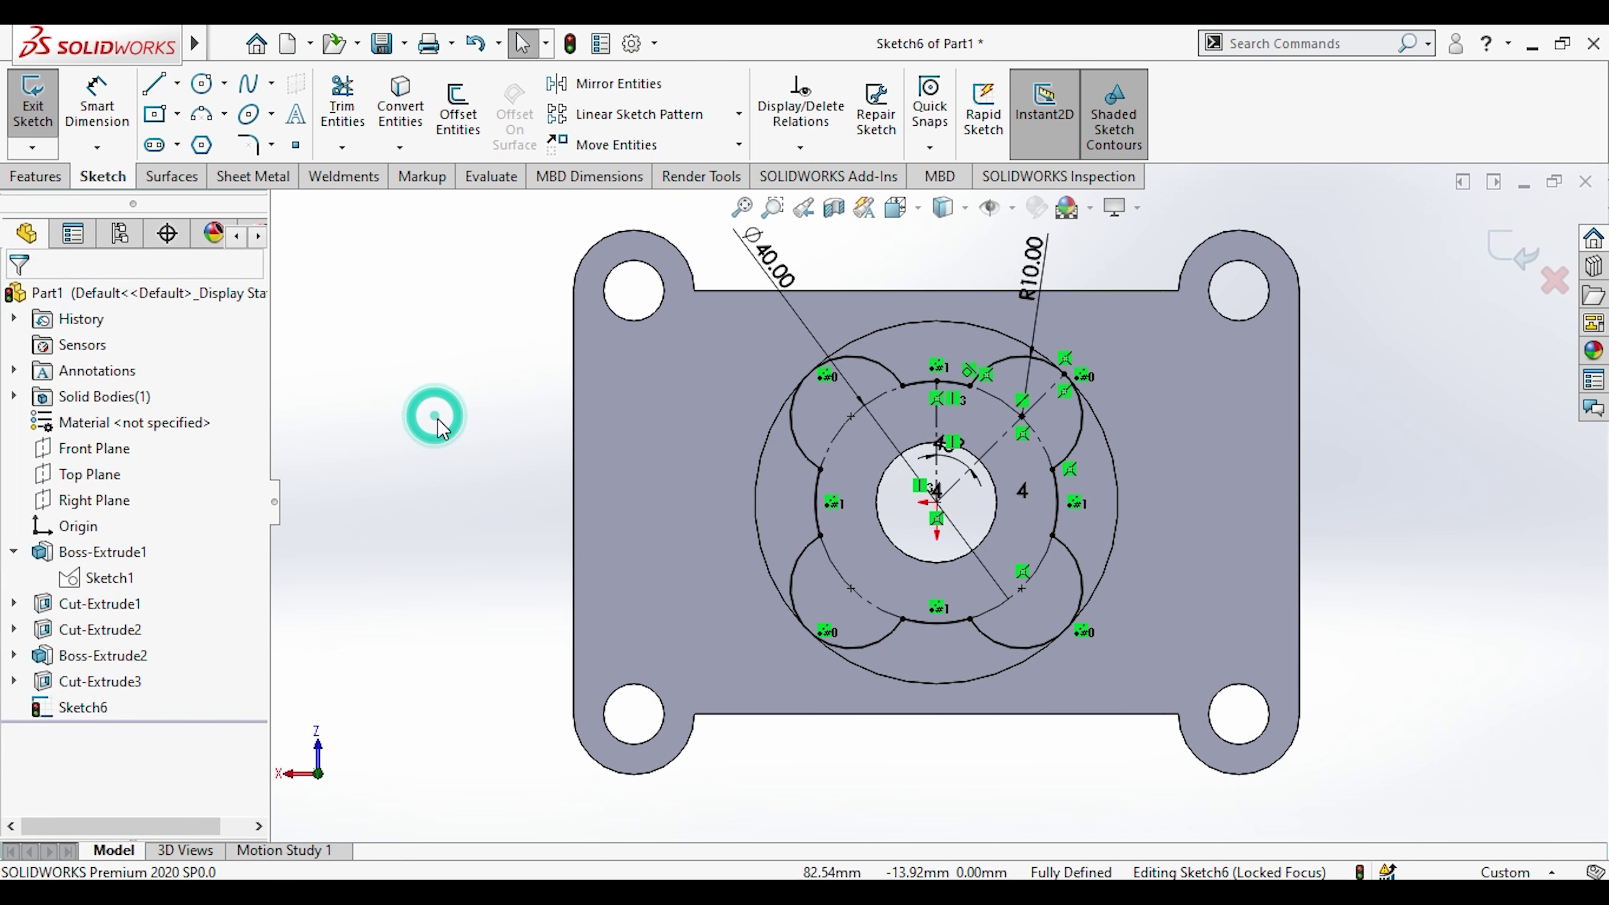
middle_drag(557, 538, 531, 449)
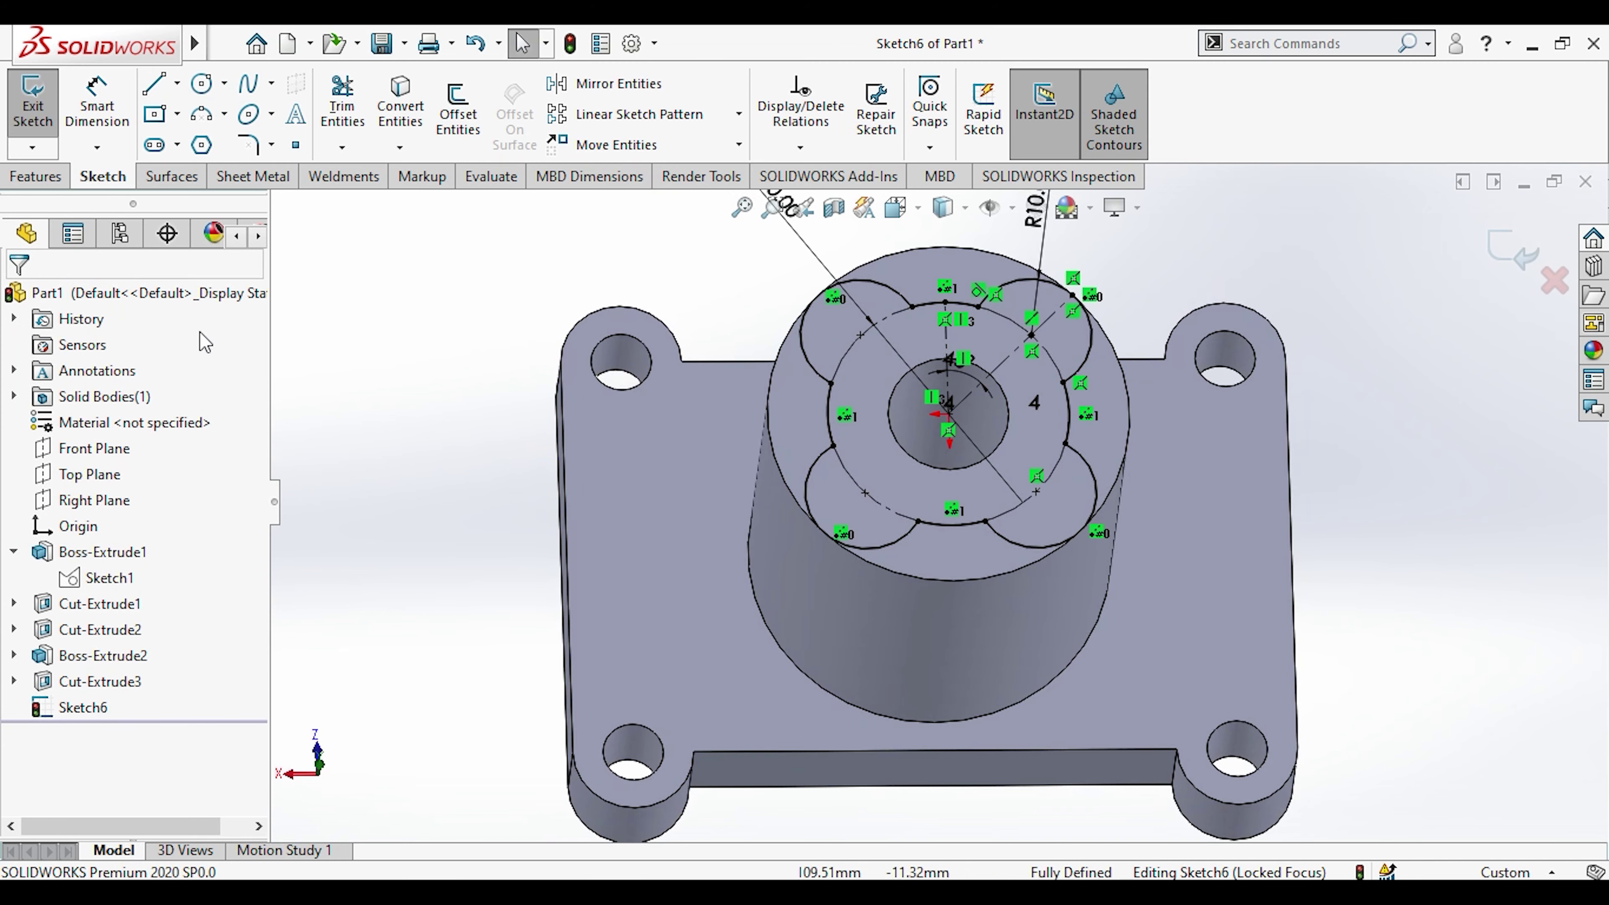
click(34, 177)
click(42, 114)
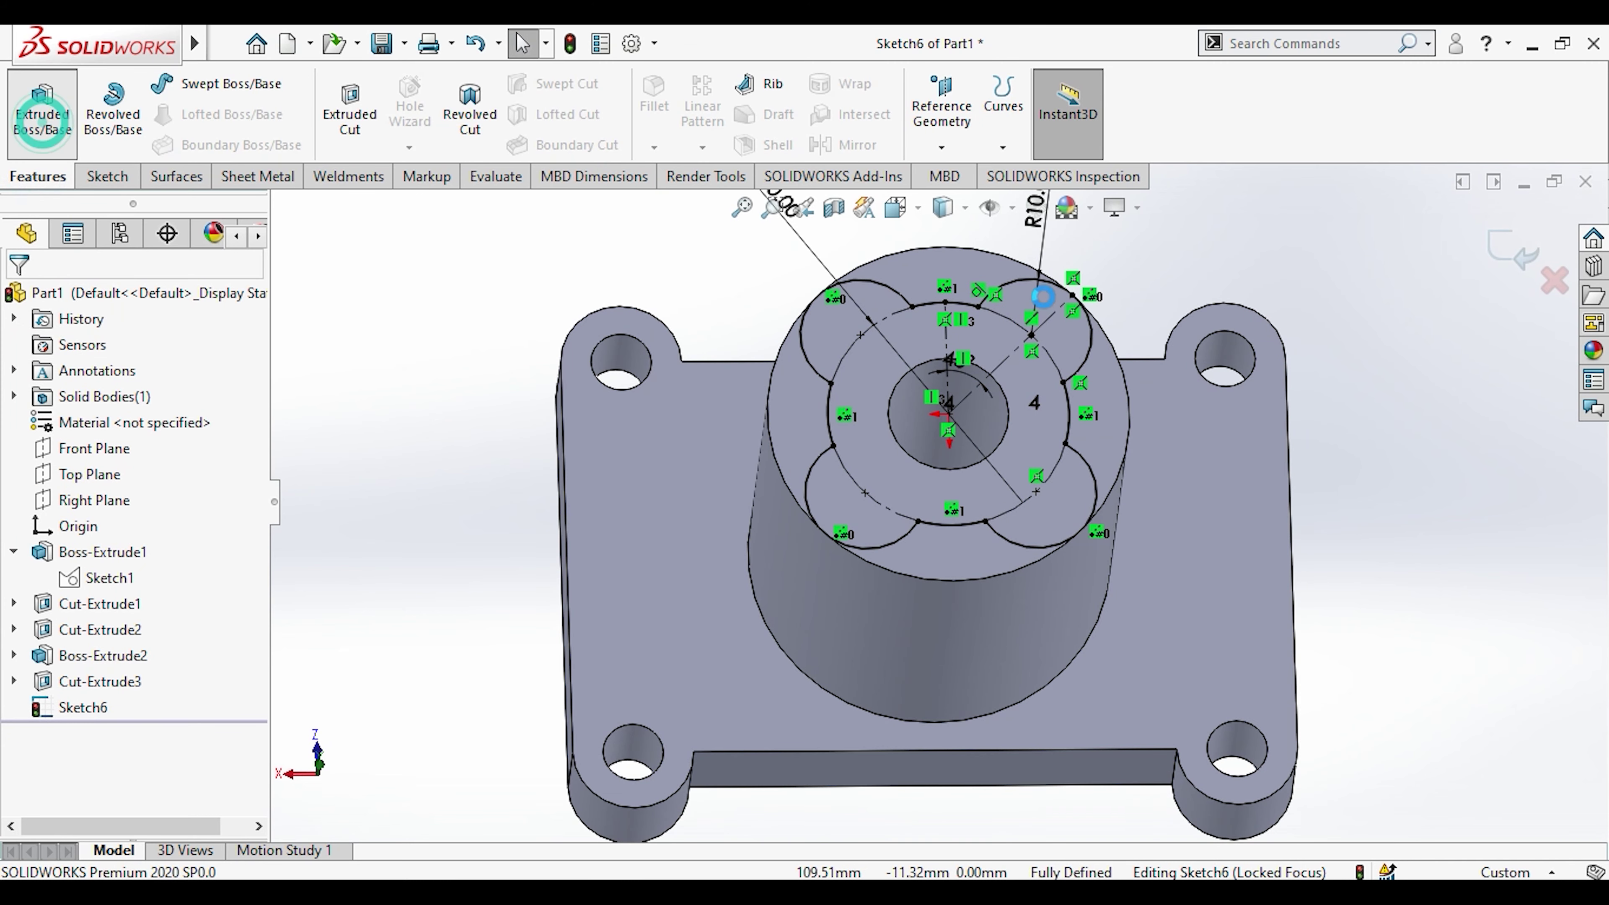
click(835, 334)
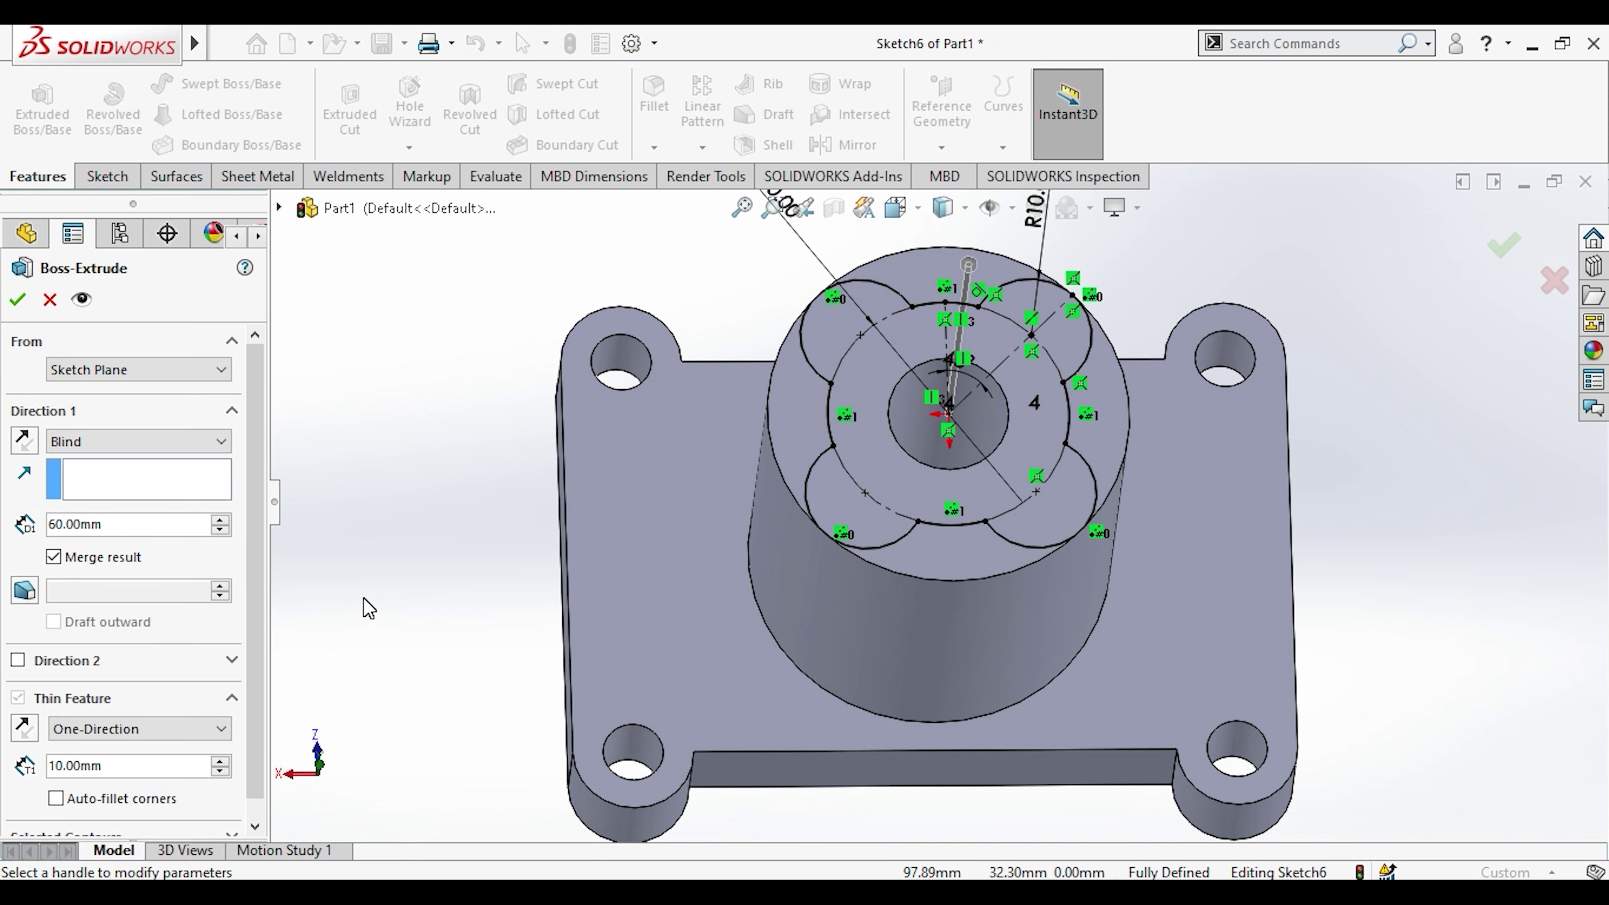
scroll(253, 634, down, 1)
click(129, 818)
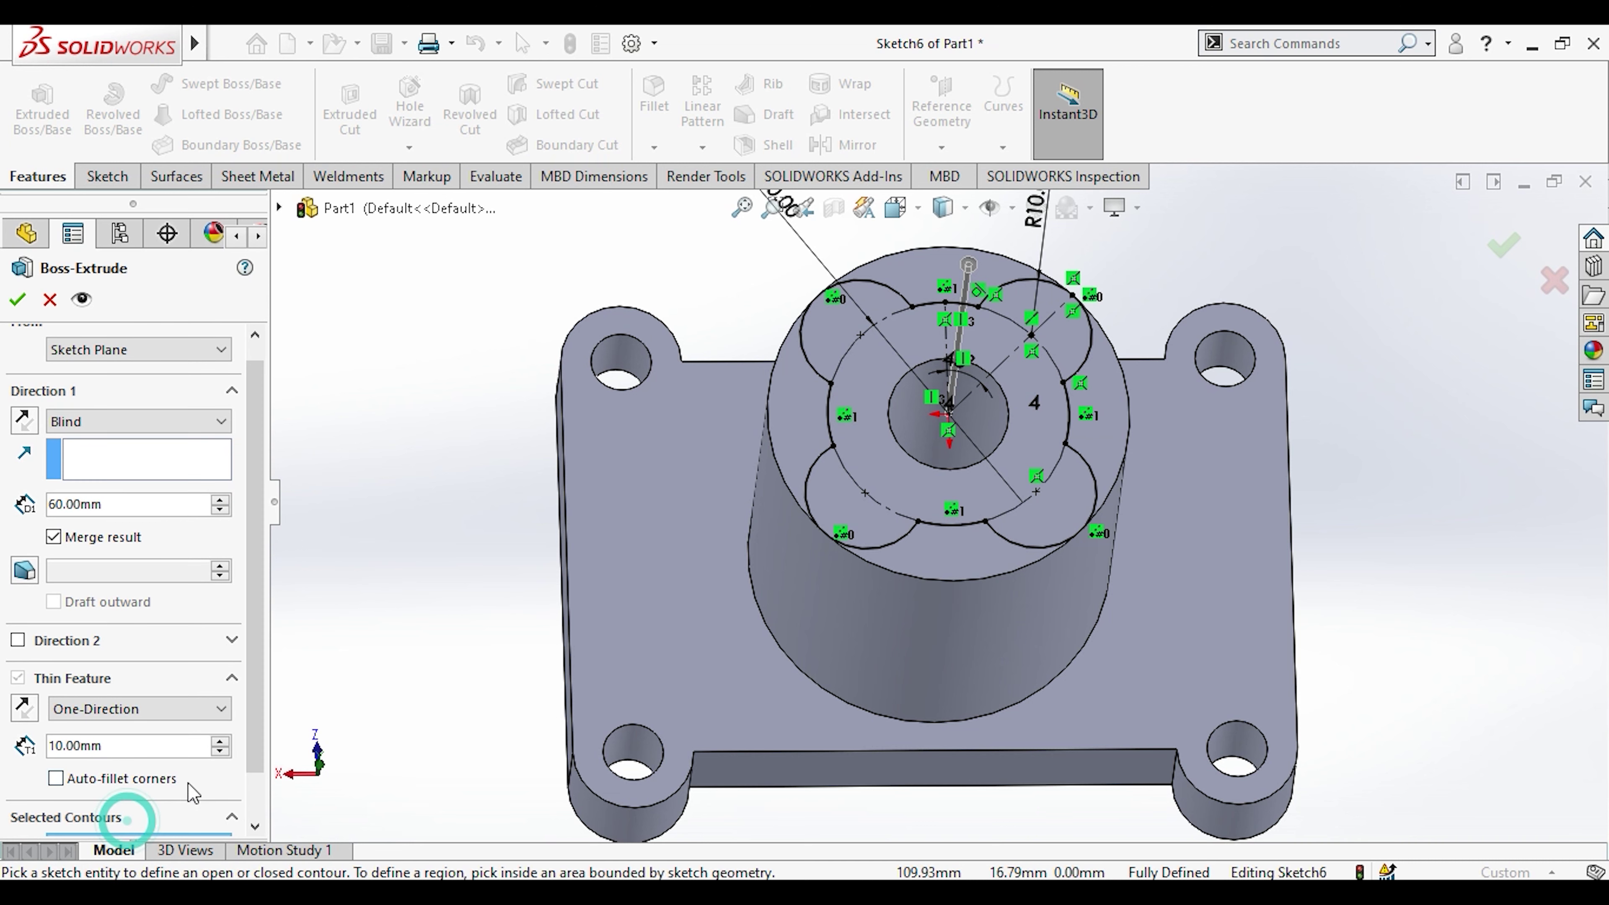
scroll(250, 751, down, 2)
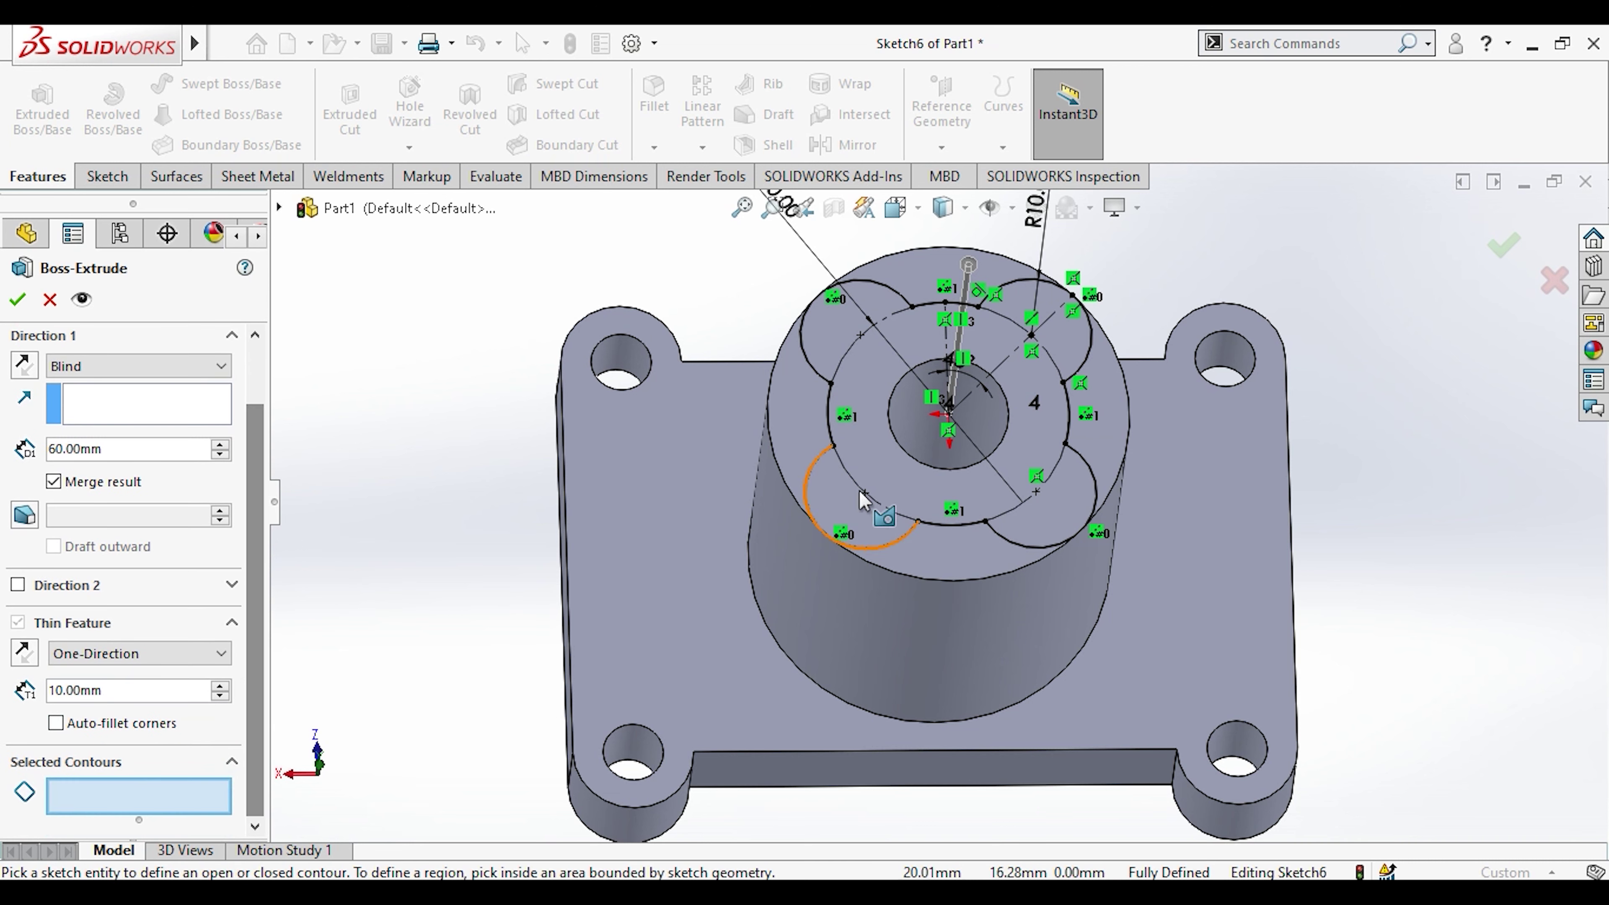
click(835, 501)
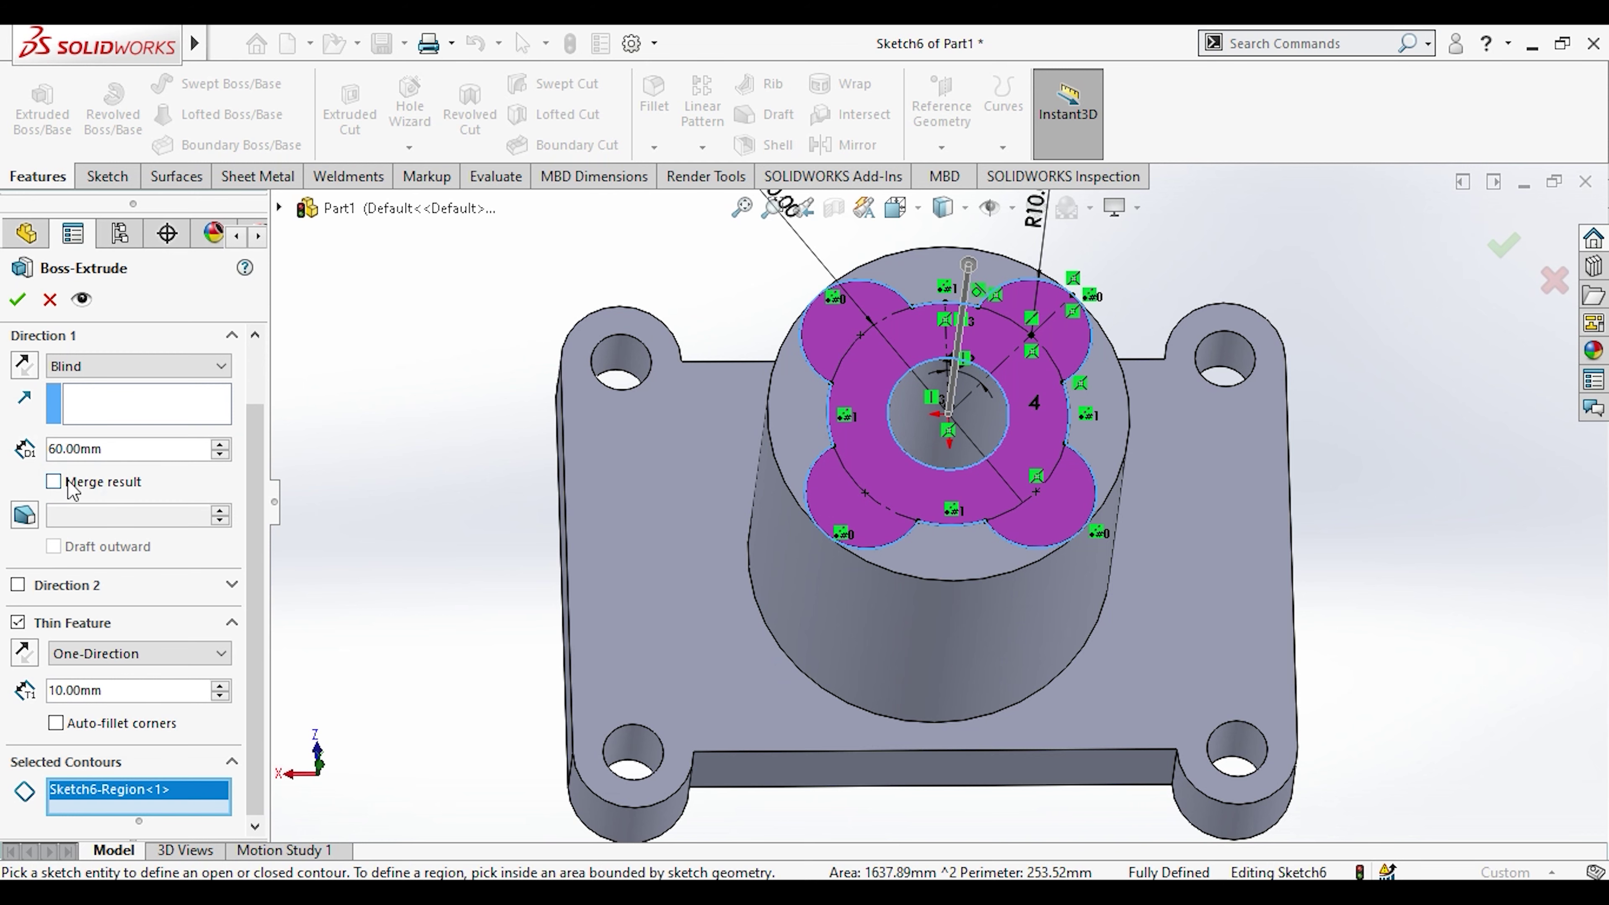
key(alt+Tab)
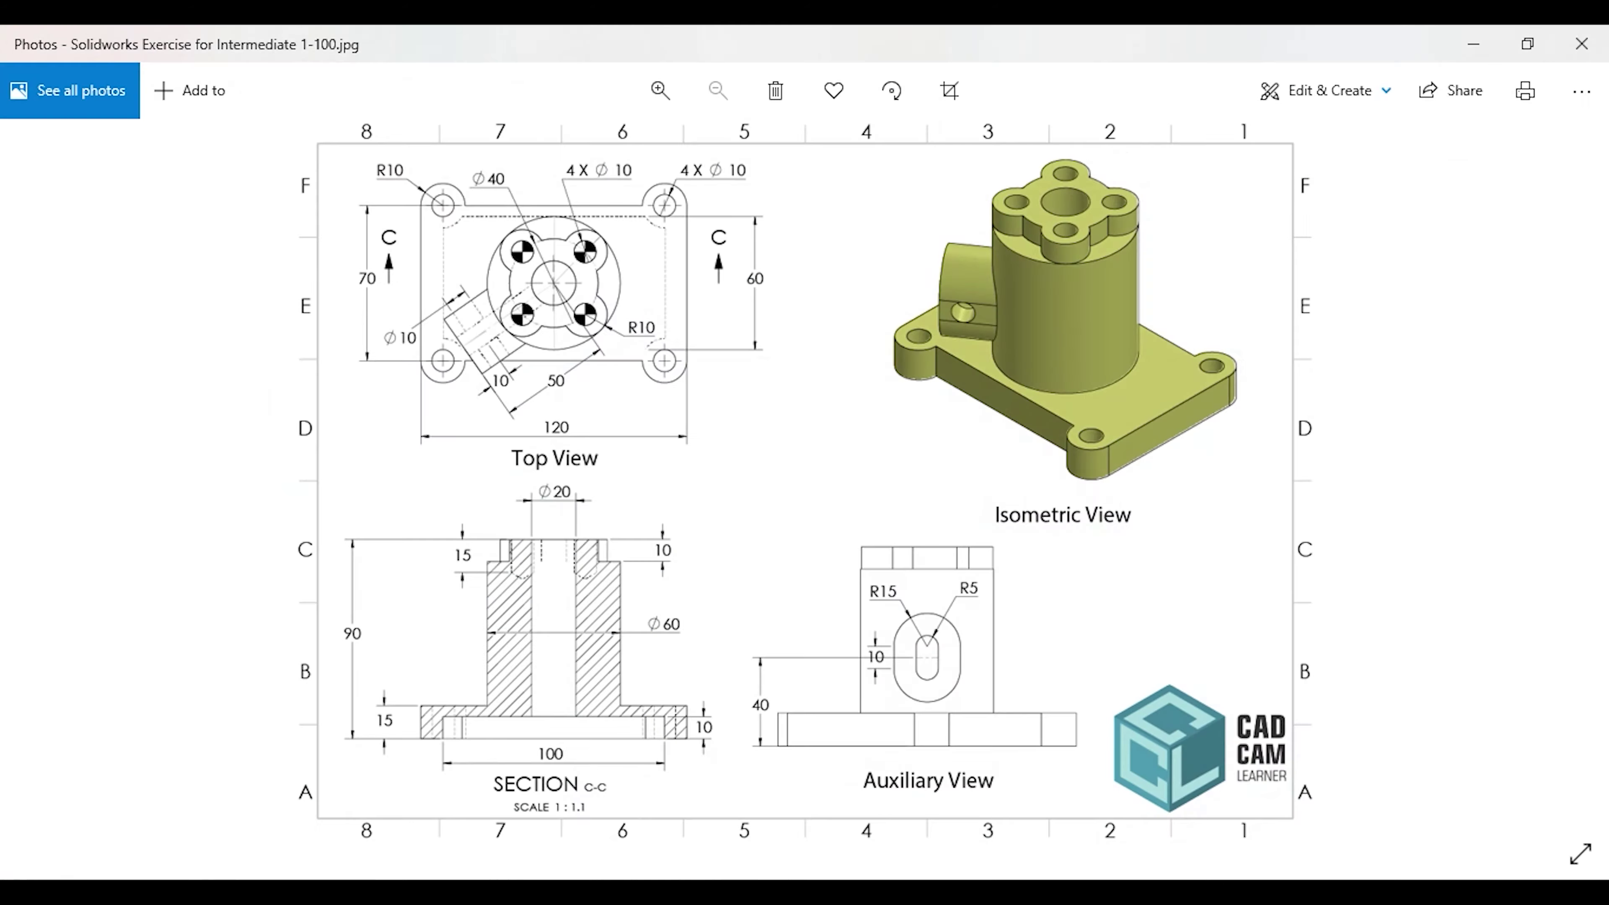
key(alt+Tab)
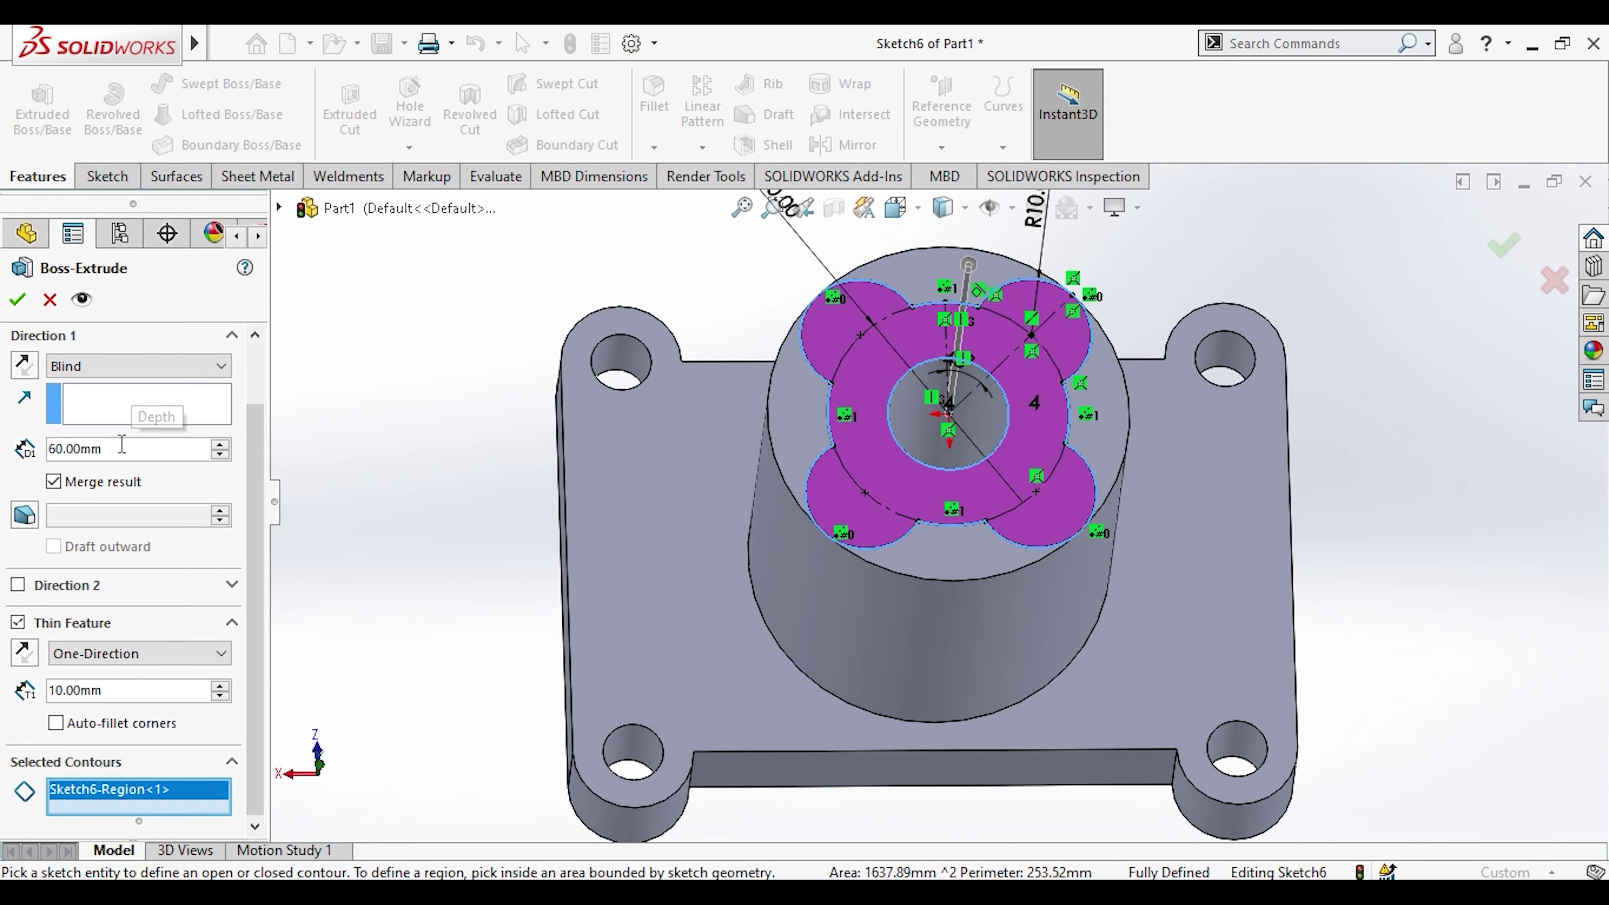
Step: Set the boss depth to 10 mm, deselect the four-lobed region, then cancel the extrusion
double_click(130, 449)
text(10)
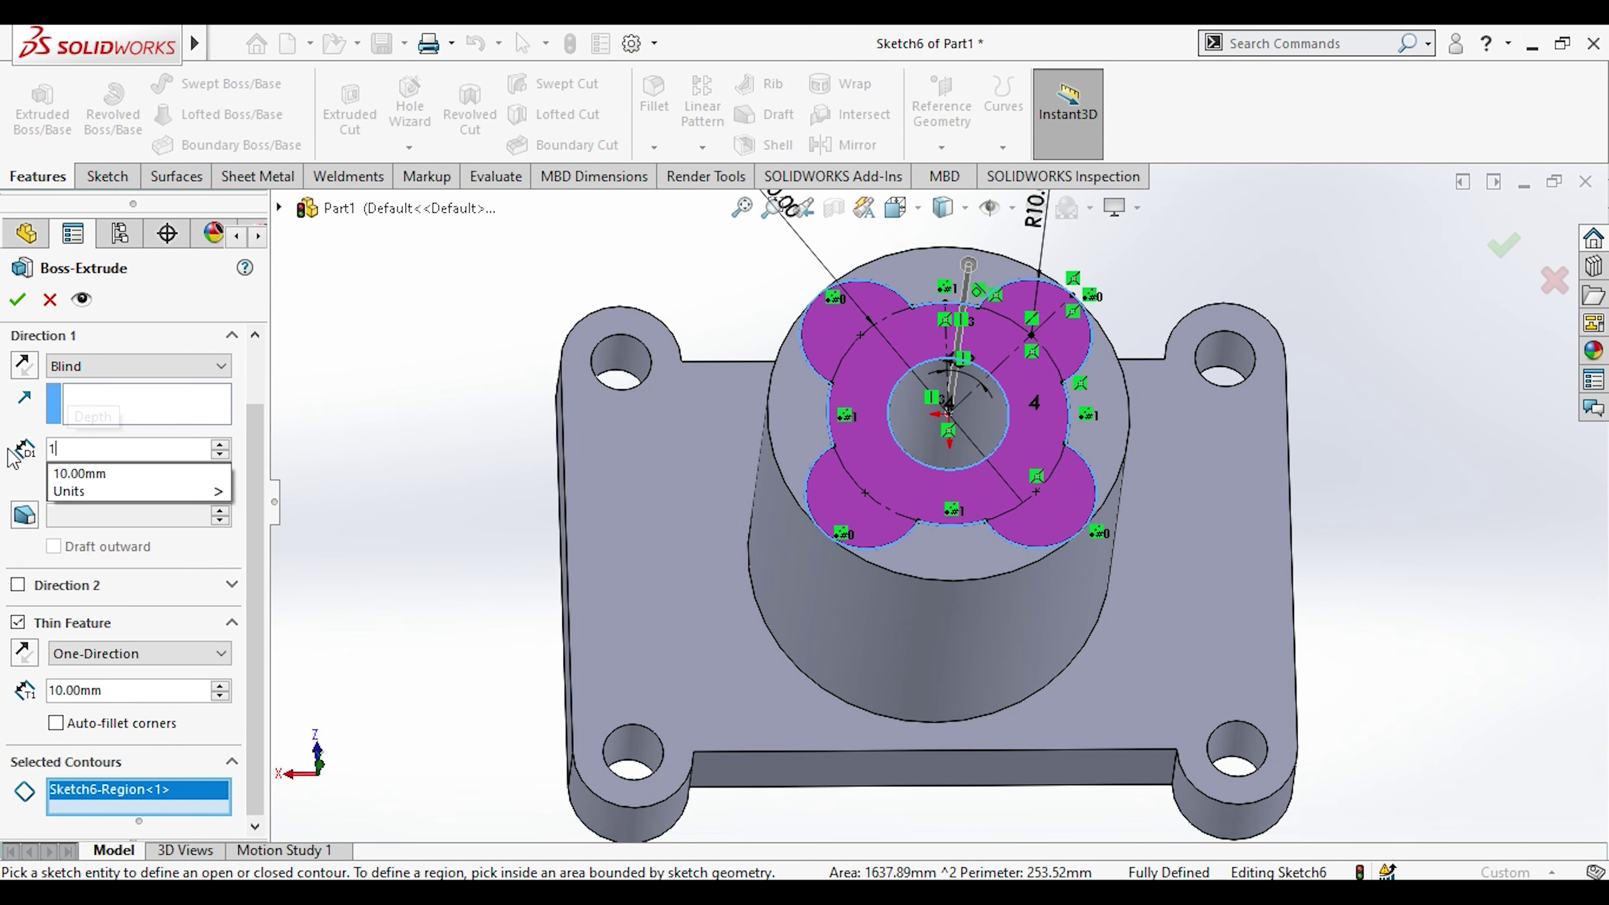
key(Return)
middle_drag(627, 438, 821, 402)
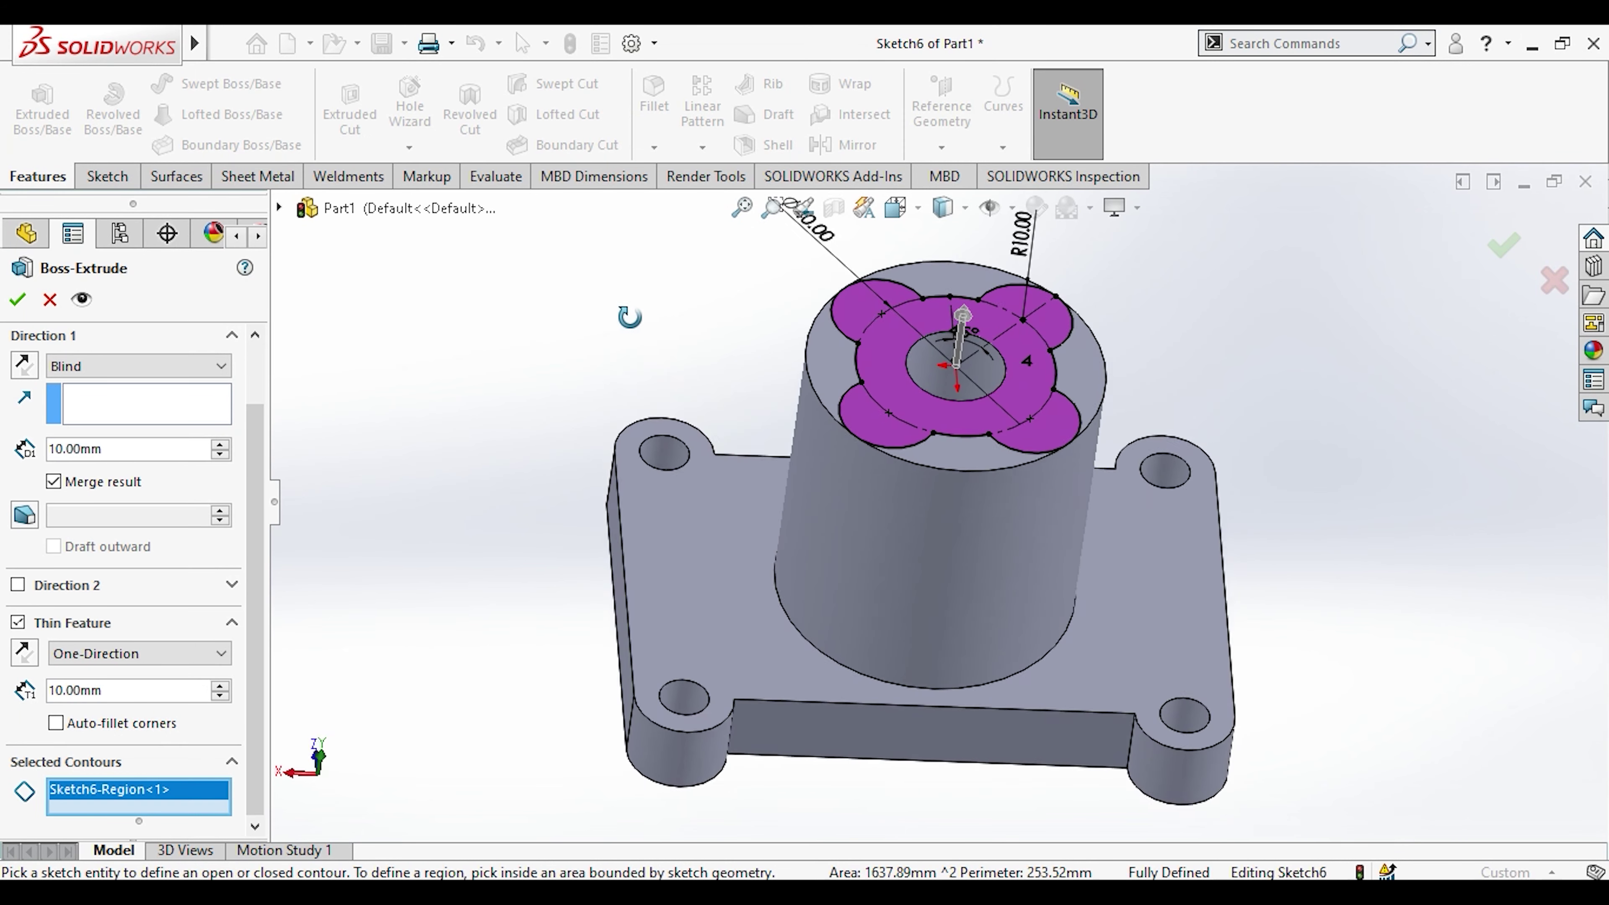
click(855, 393)
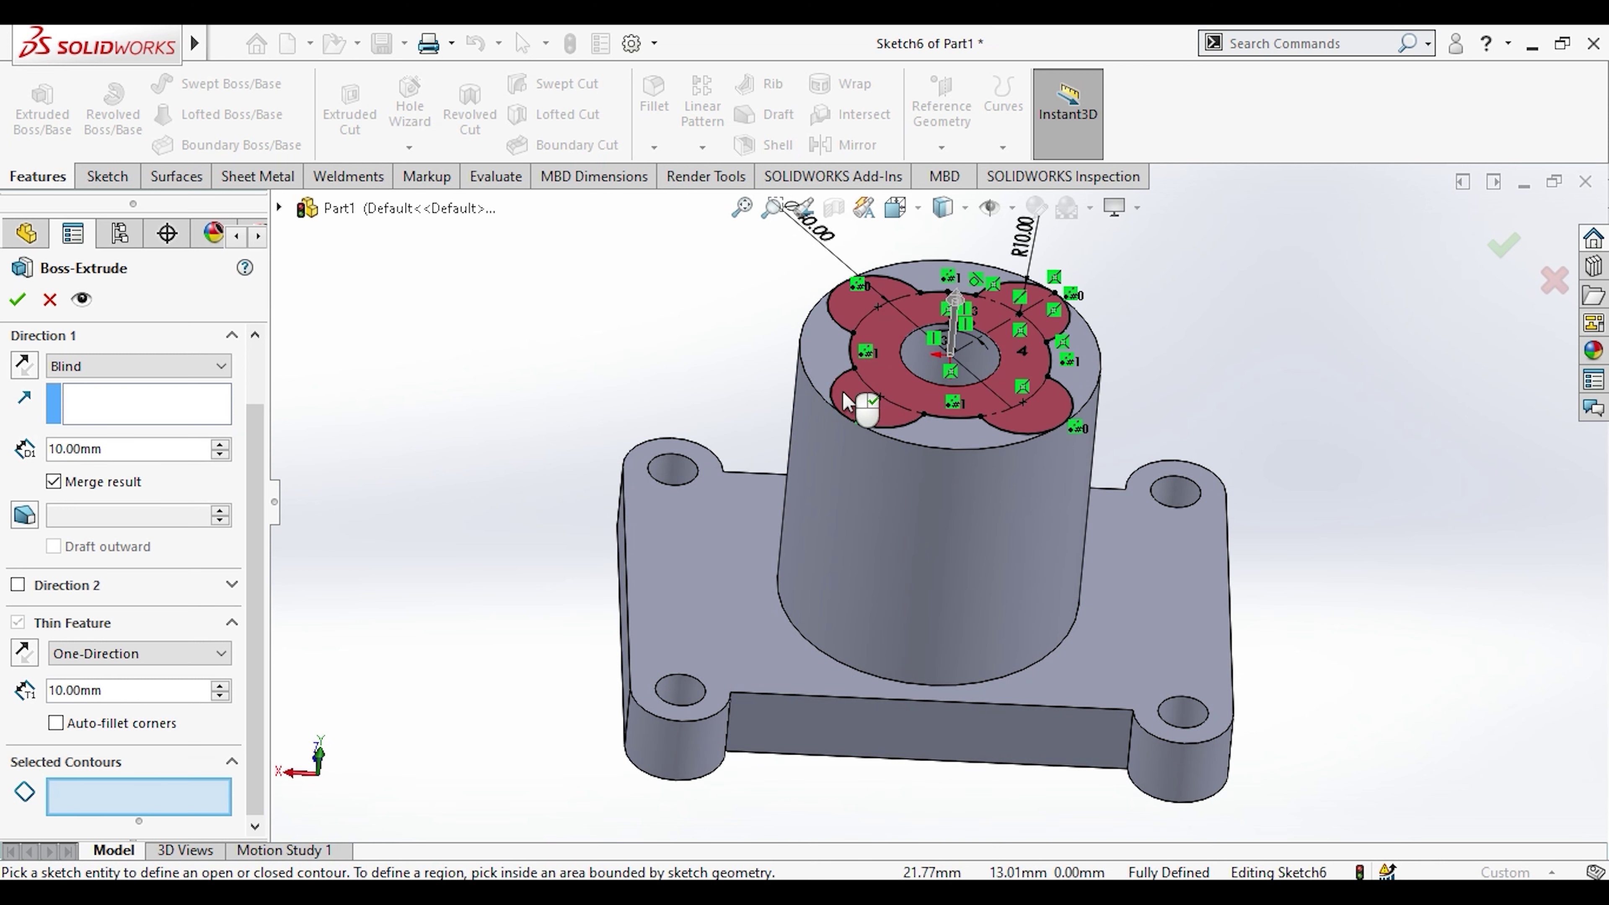
click(48, 300)
Step: Convert the inner circular edge into the sketch and drag an endpoint toward the upper-right lobe
click(118, 170)
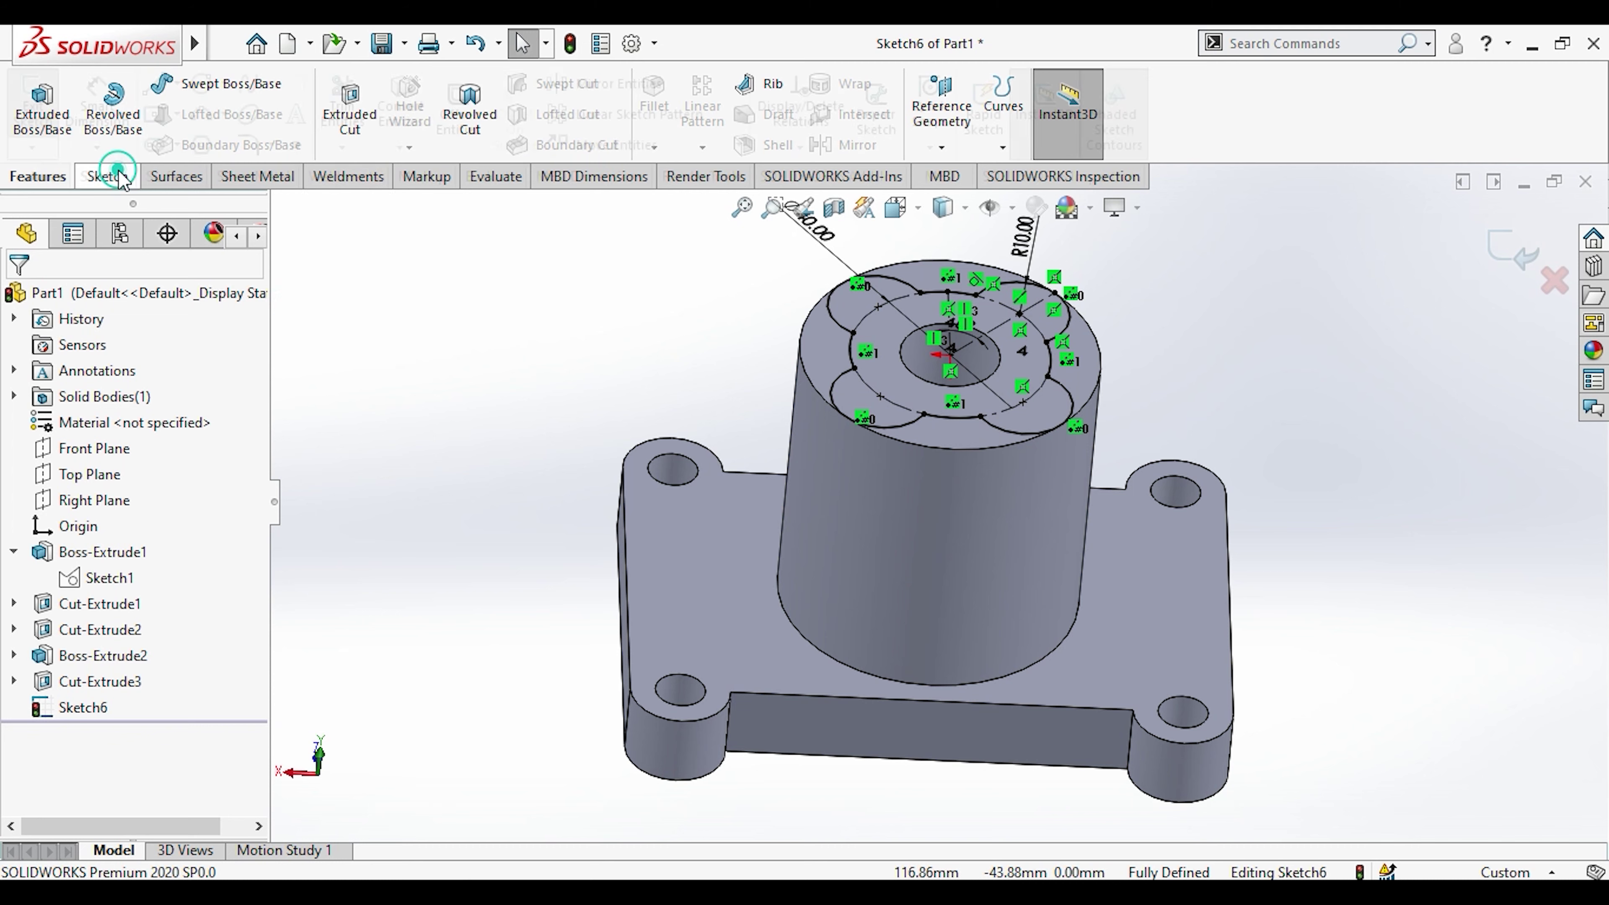
click(388, 121)
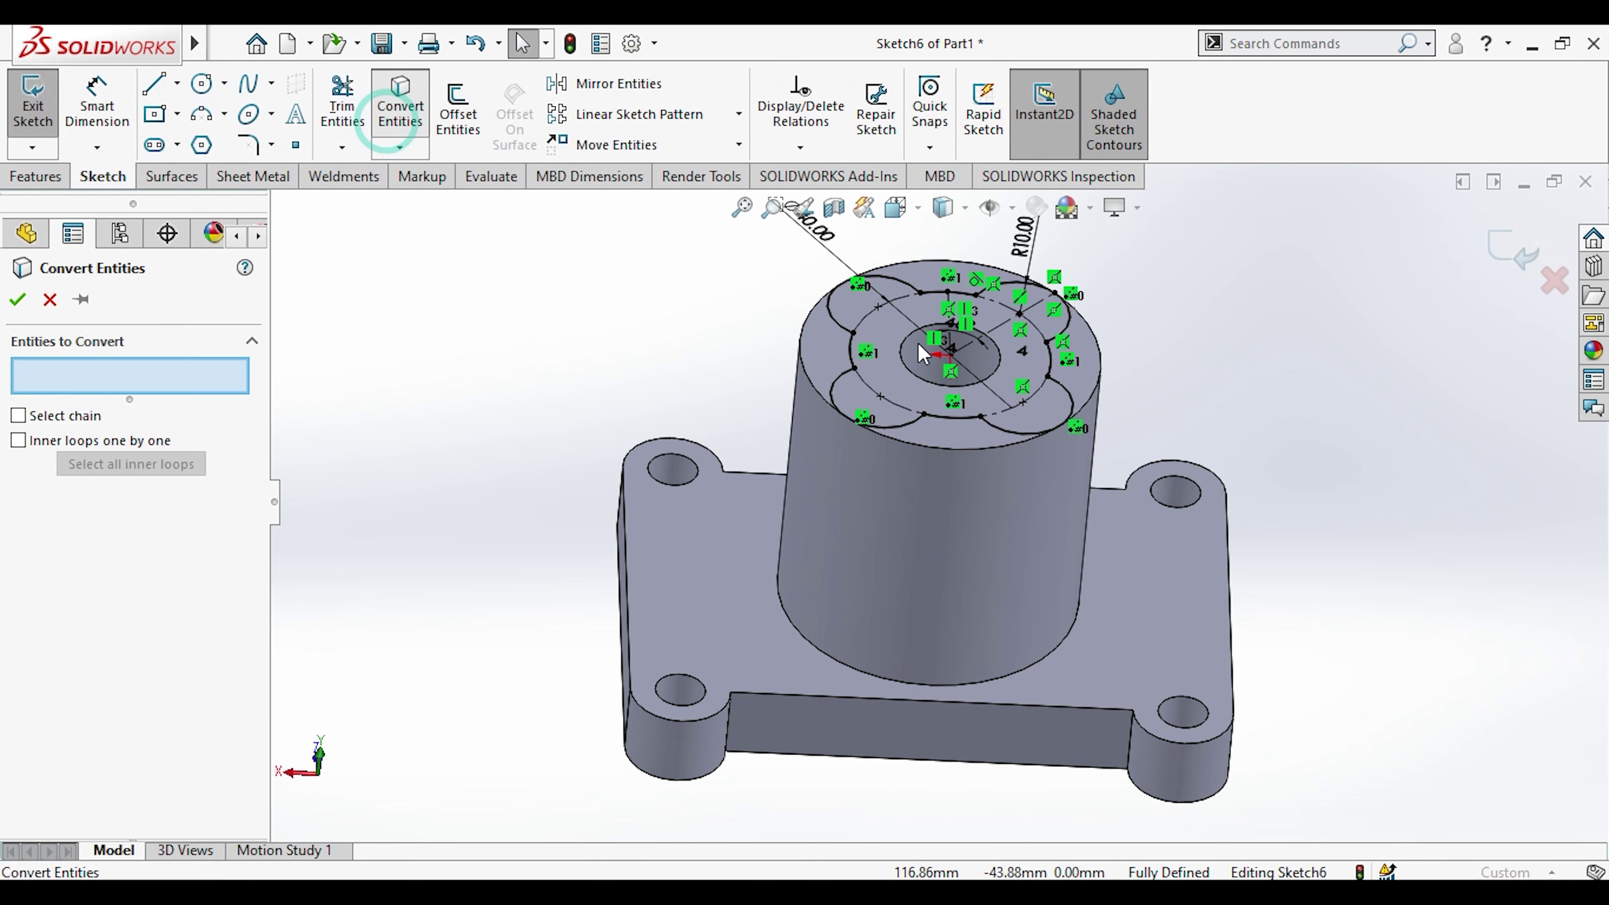
click(919, 380)
click(17, 302)
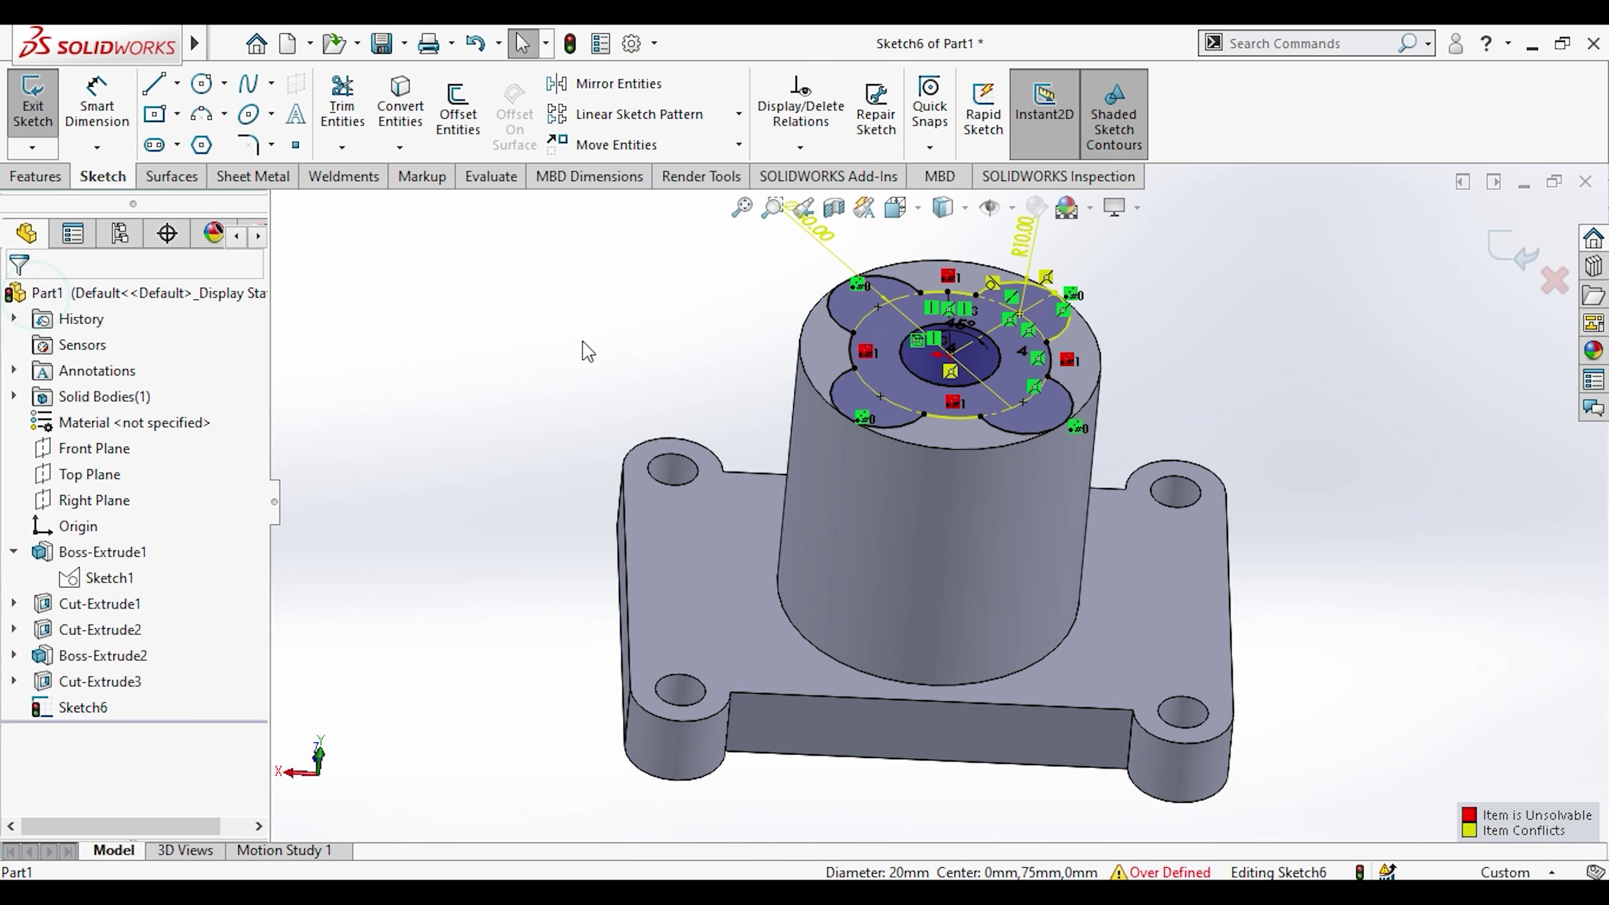
middle_drag(787, 360, 778, 438)
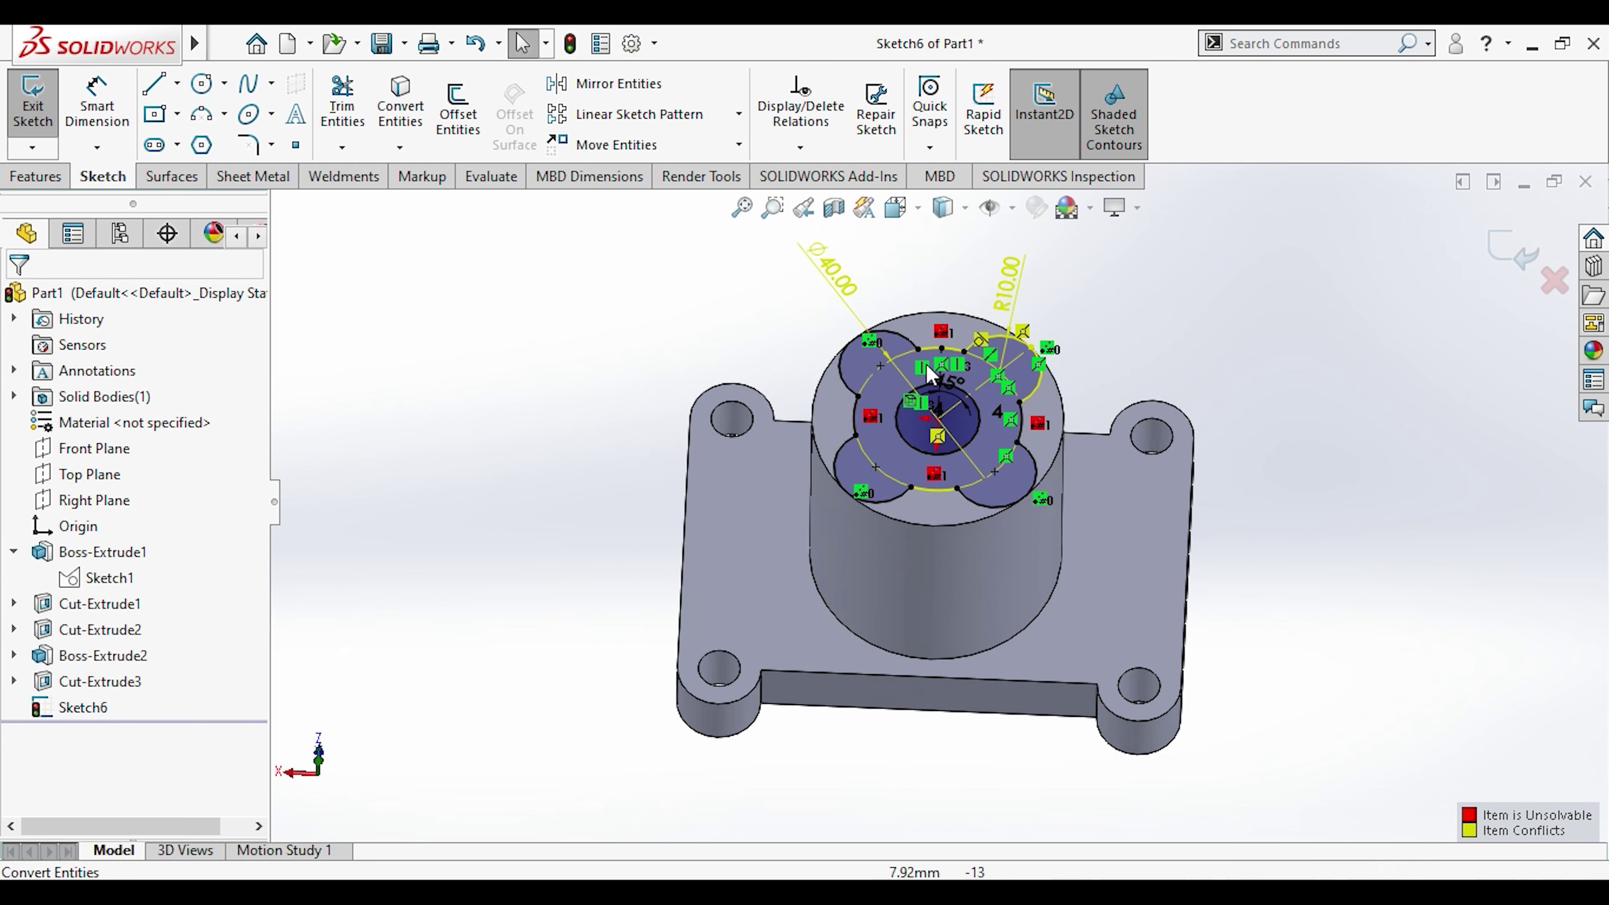
scroll(983, 345, down, 3)
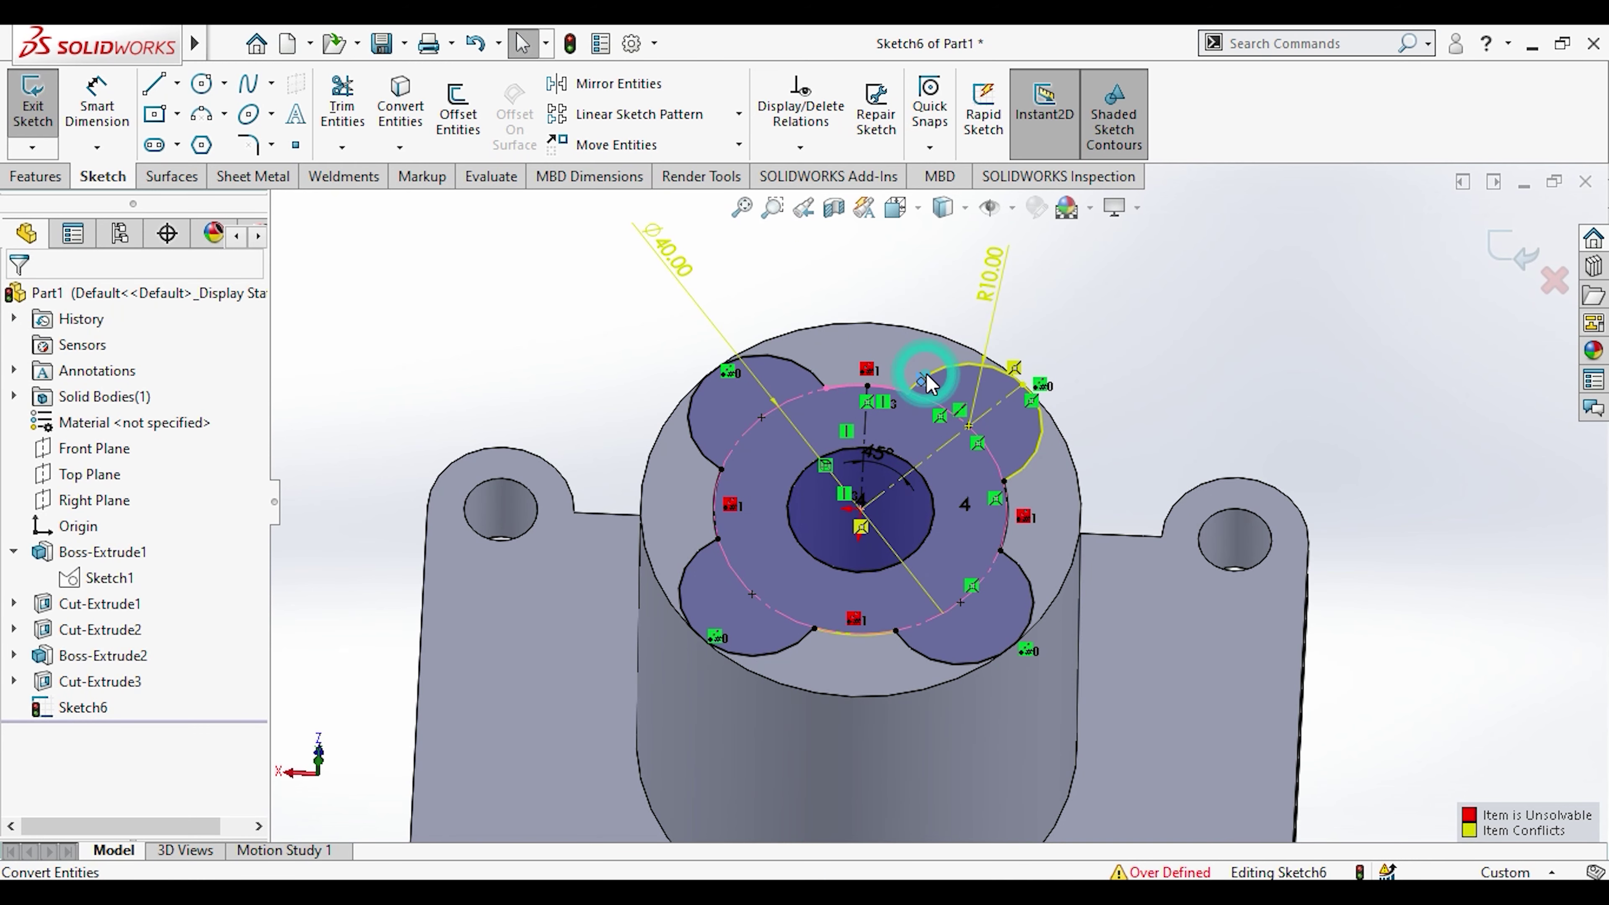
drag(926, 382, 1026, 374)
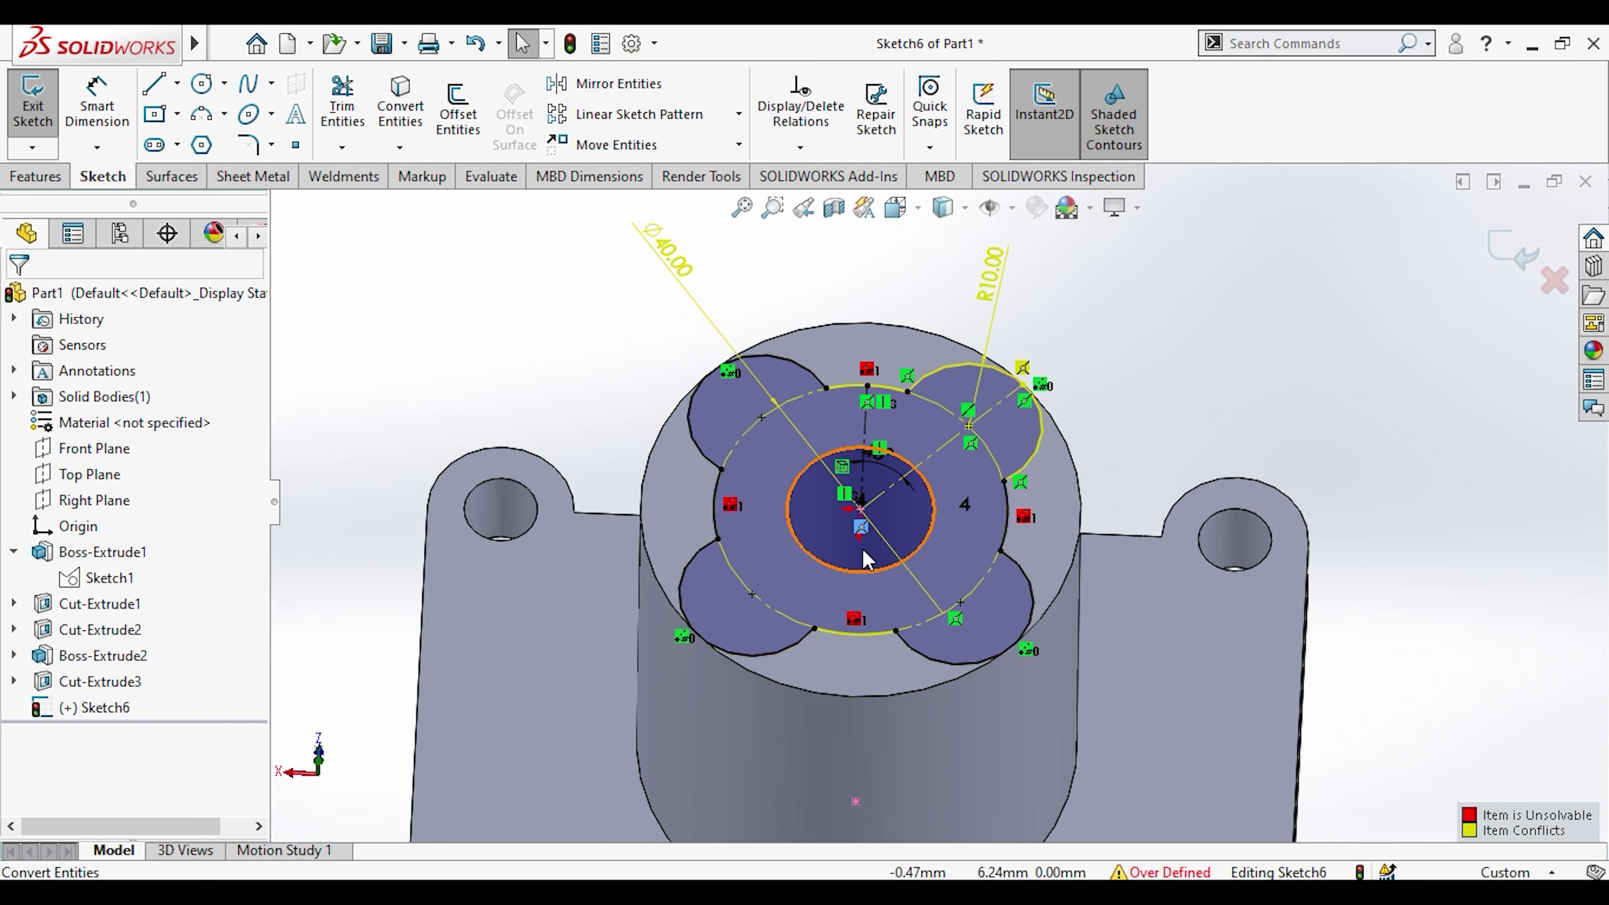
Step: Delete a lobe arc from the sketch, accepting the deletion warning
click(988, 271)
middle_drag(1160, 312, 952, 539)
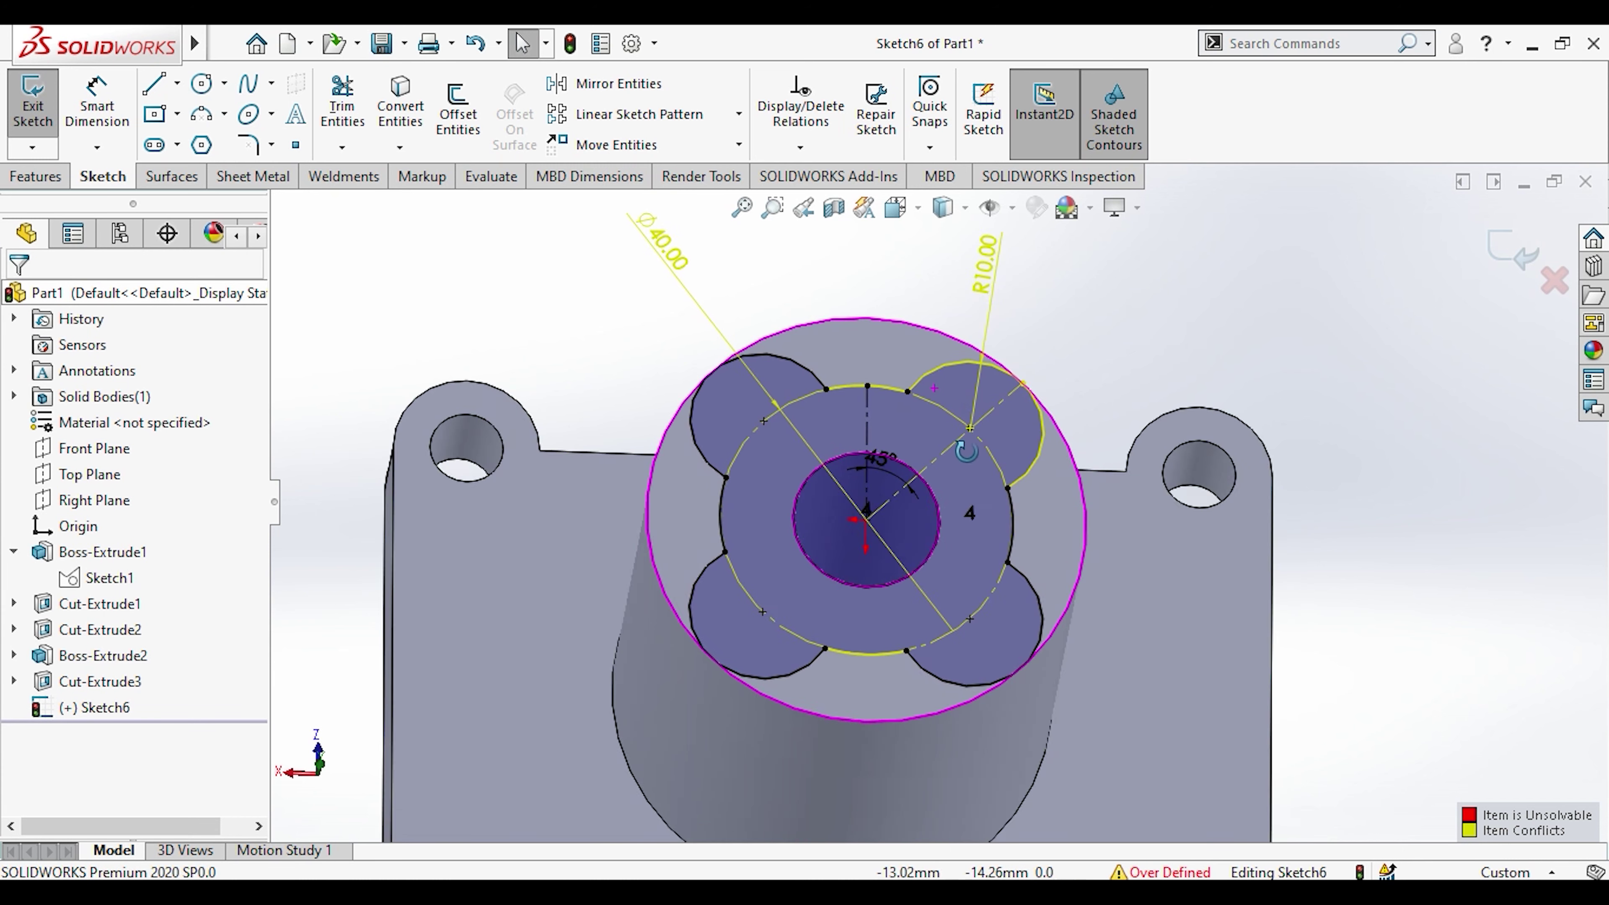
click(950, 535)
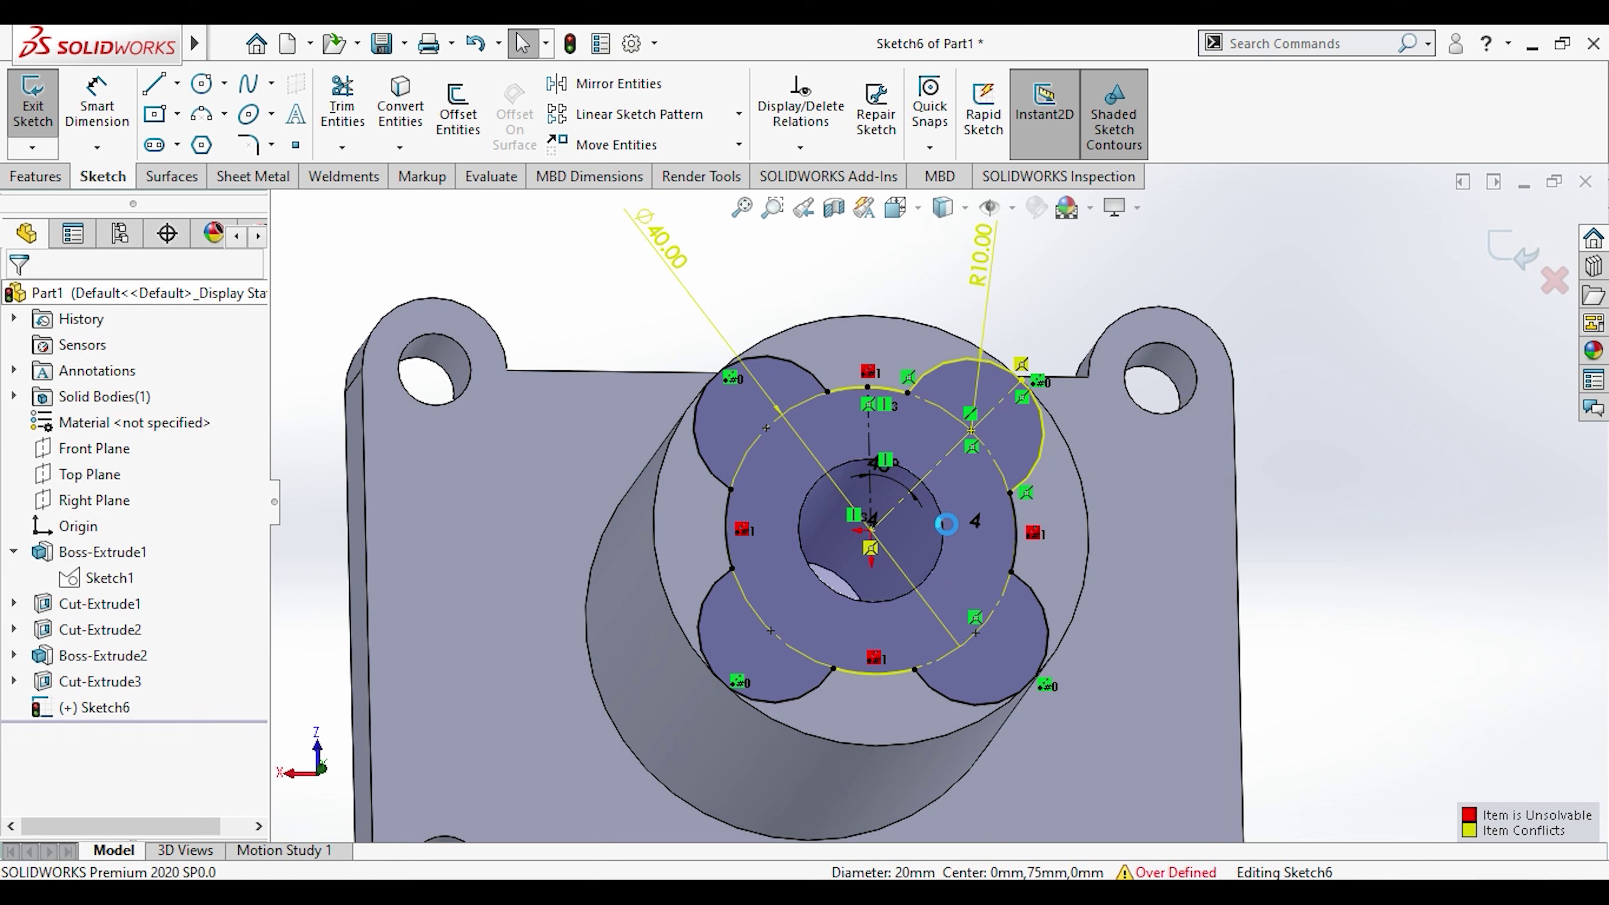
middle_drag(948, 532, 940, 544)
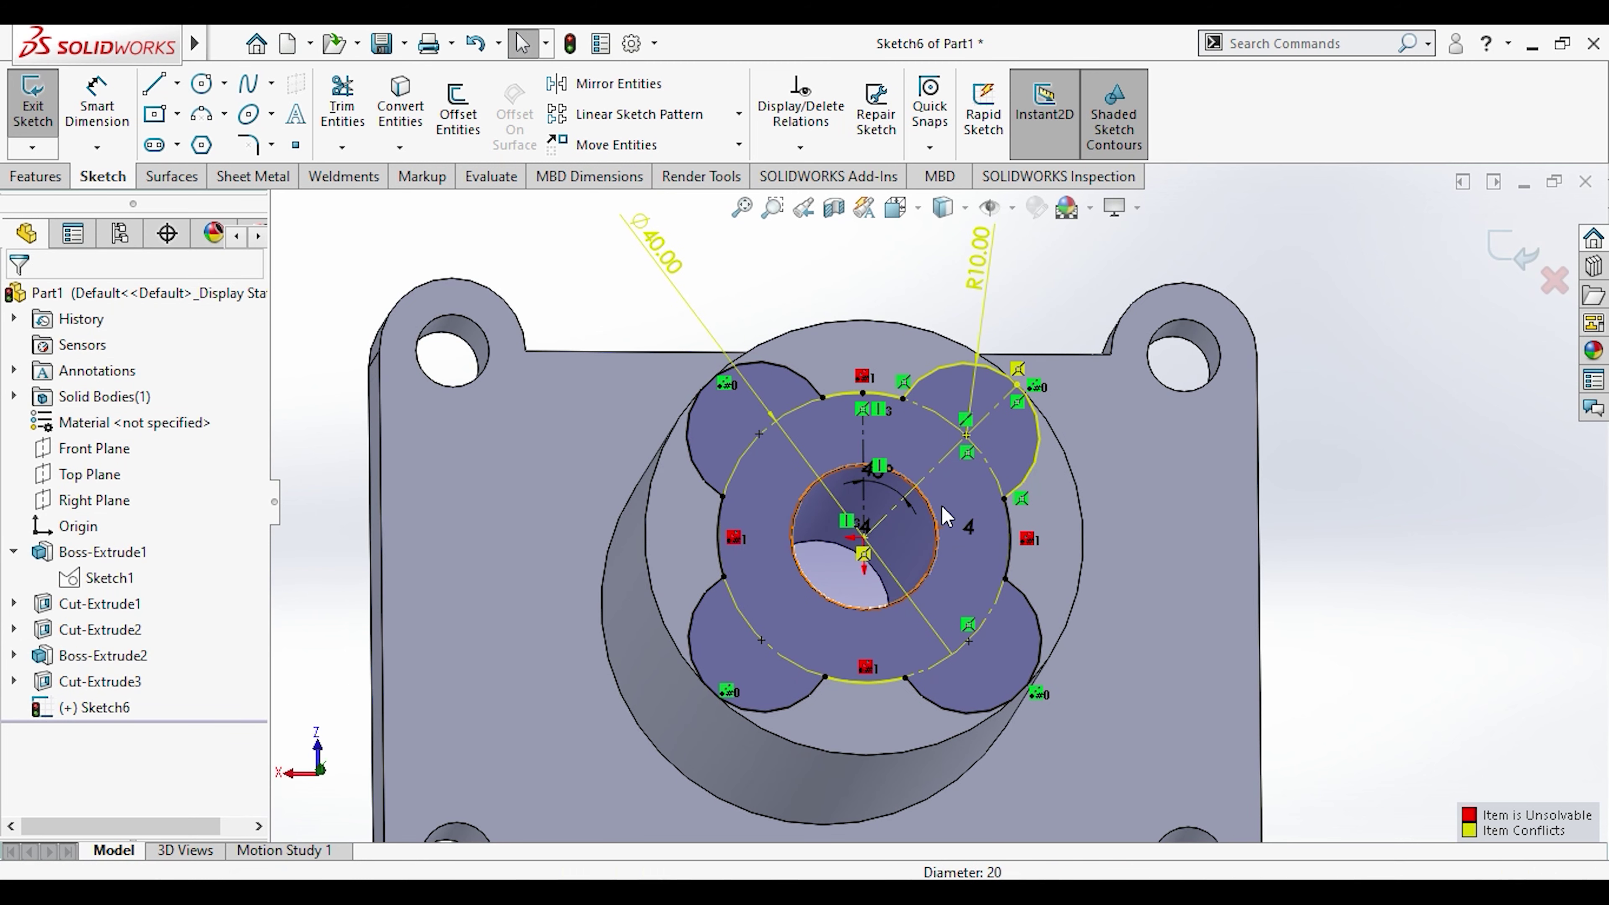
click(938, 536)
click(883, 398)
key(Delete)
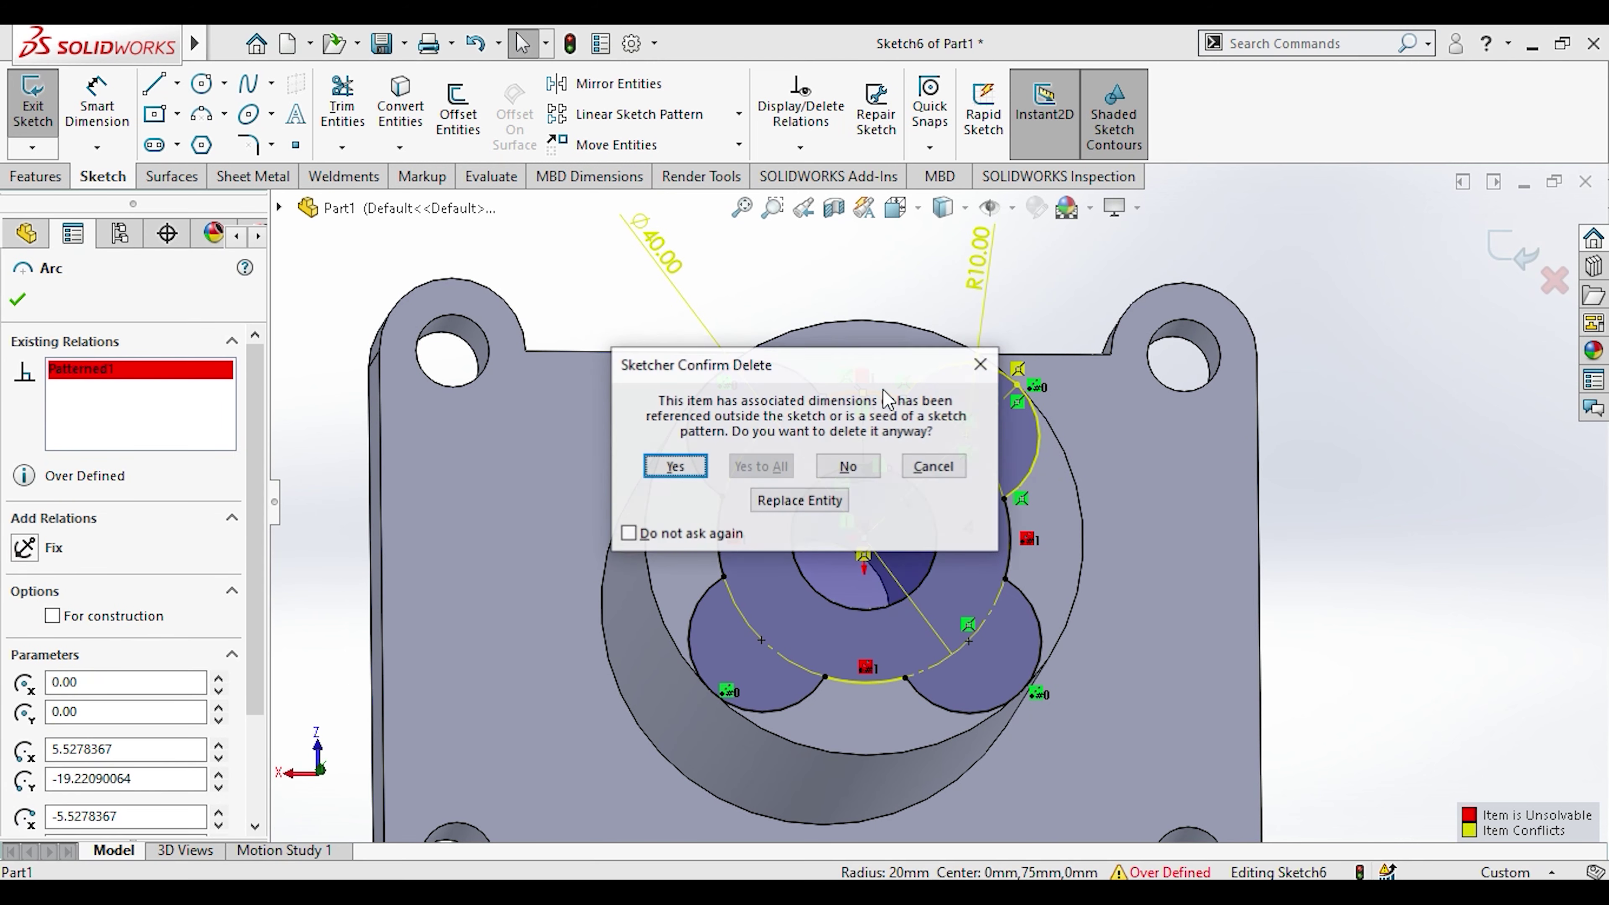
click(646, 472)
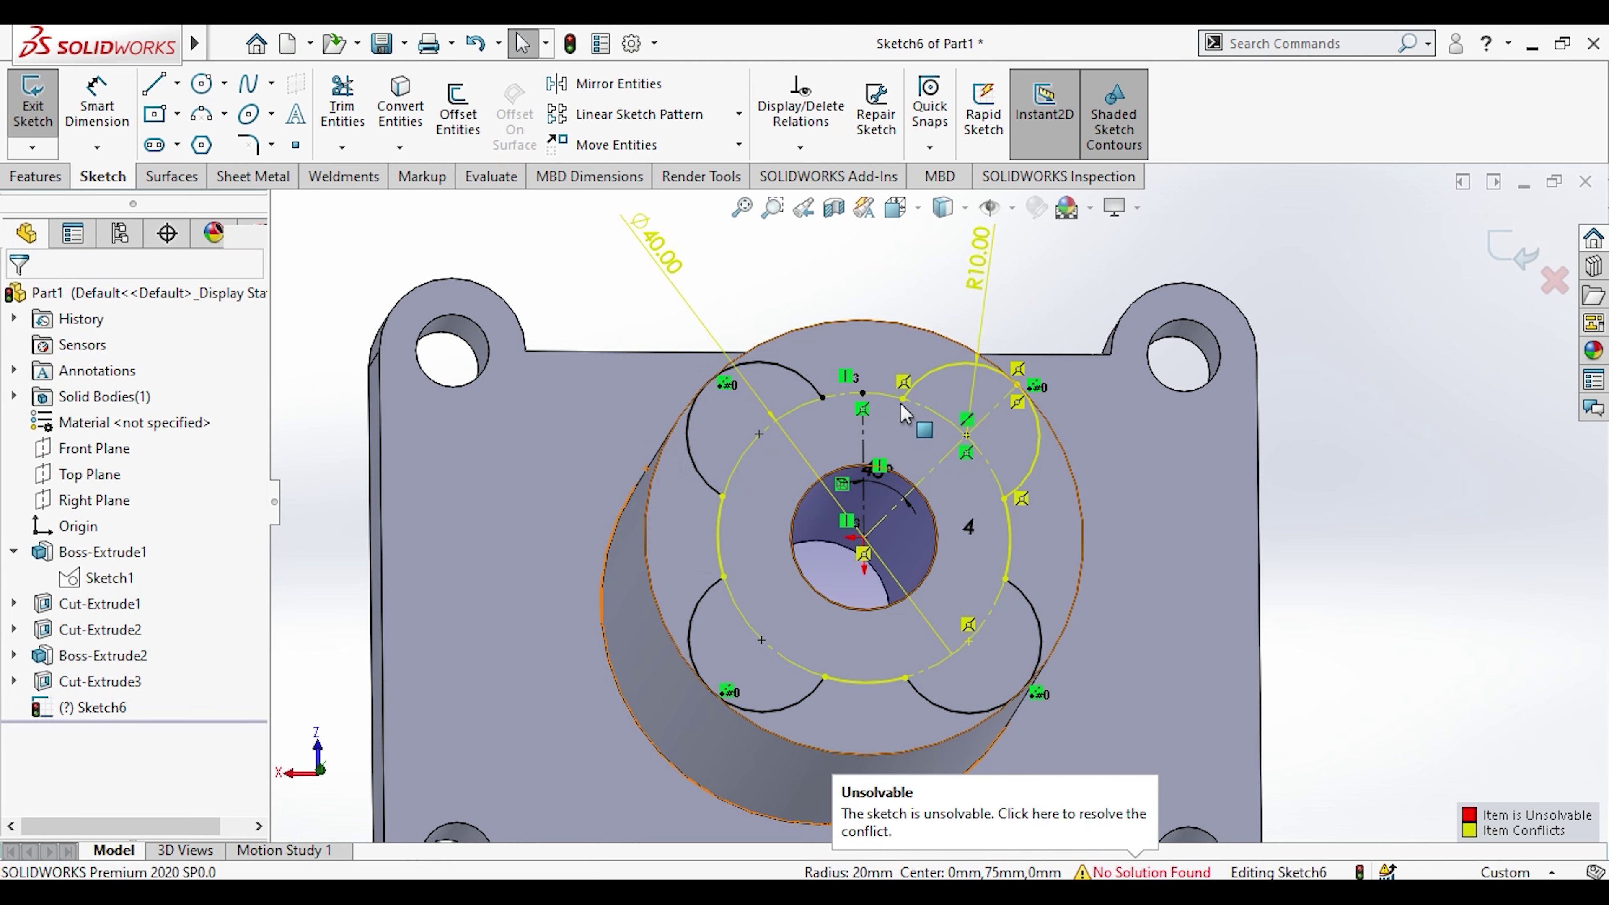
Step: Delete the conflicting R10.00 dimension and redraw the last arc to close the outline
right_click(985, 273)
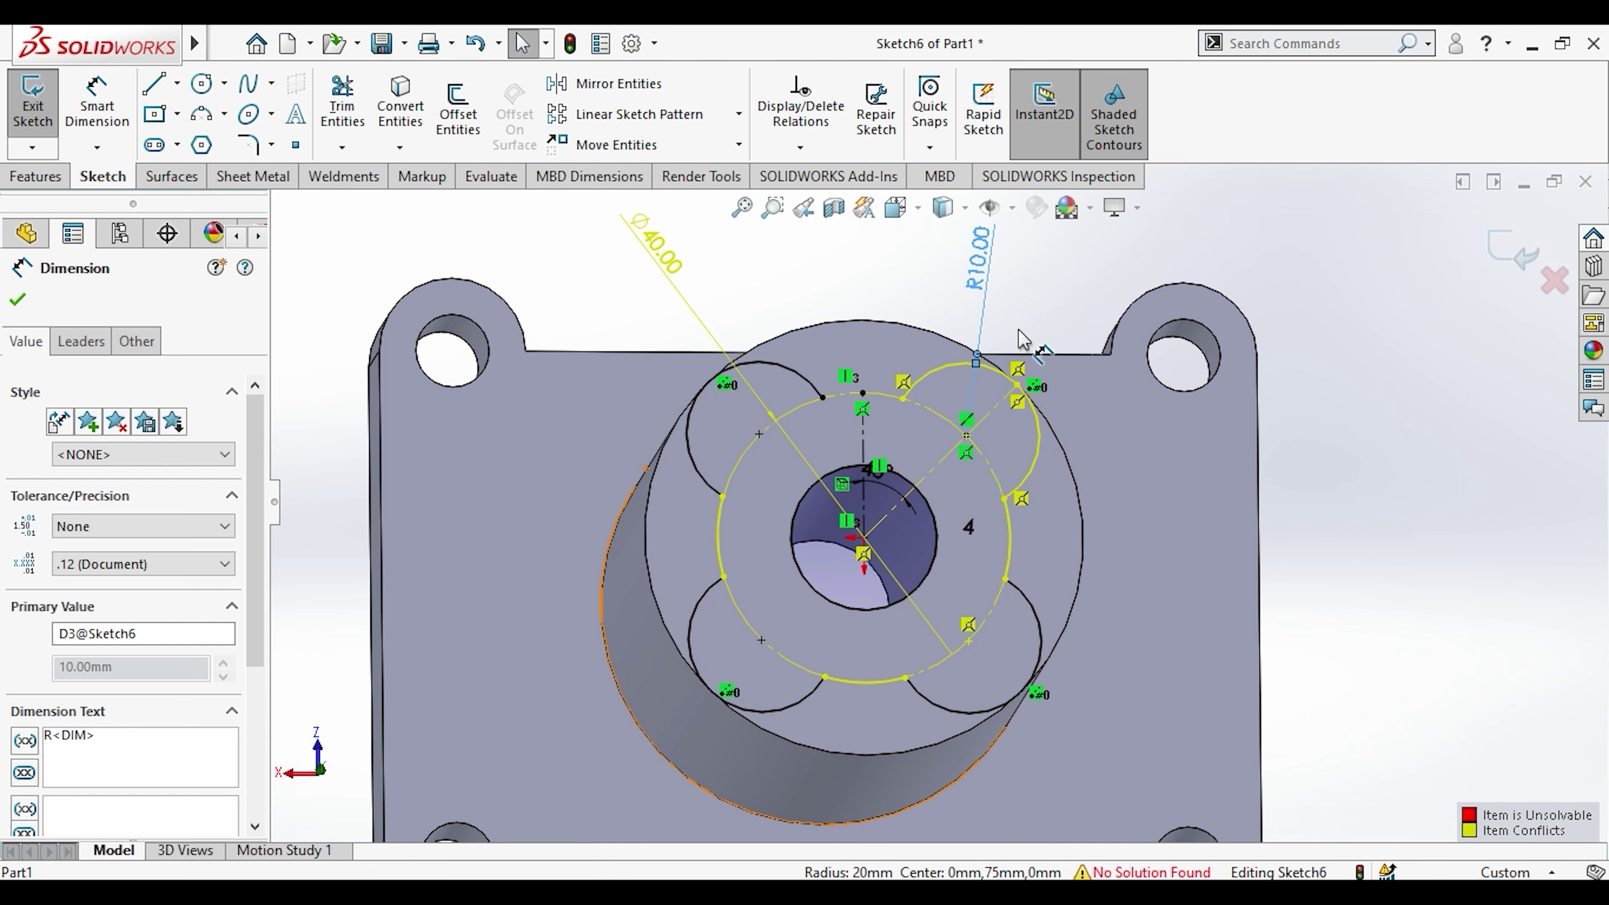
click(1053, 573)
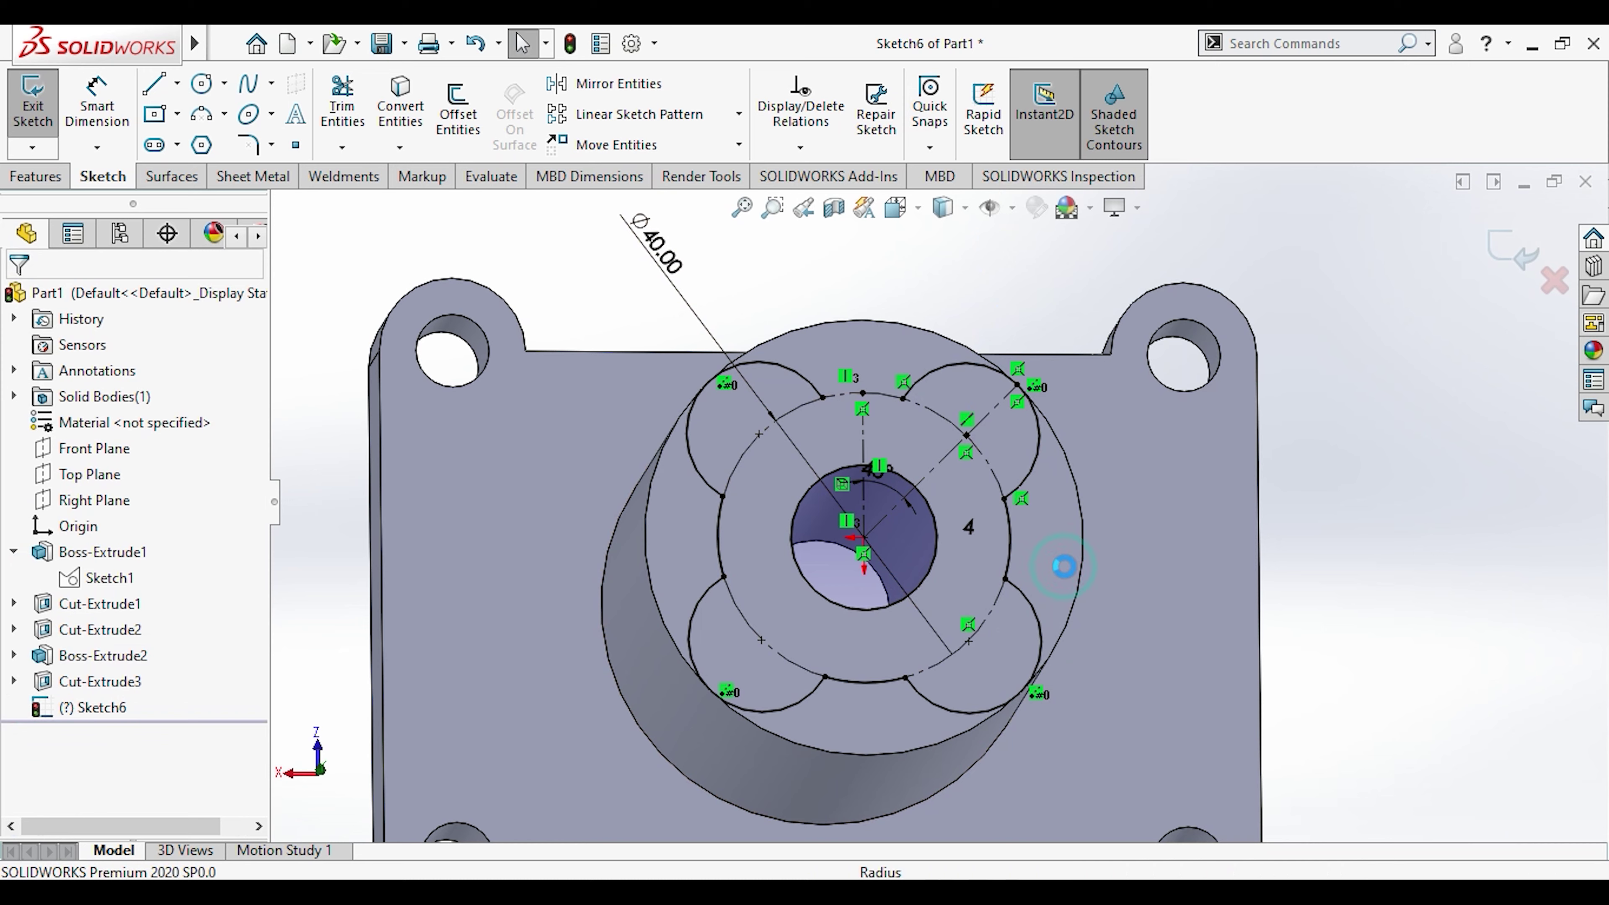
mouse_move(917, 469)
middle_down()
mouse_move(896, 457)
mouse_move(918, 432)
middle_up()
click(209, 113)
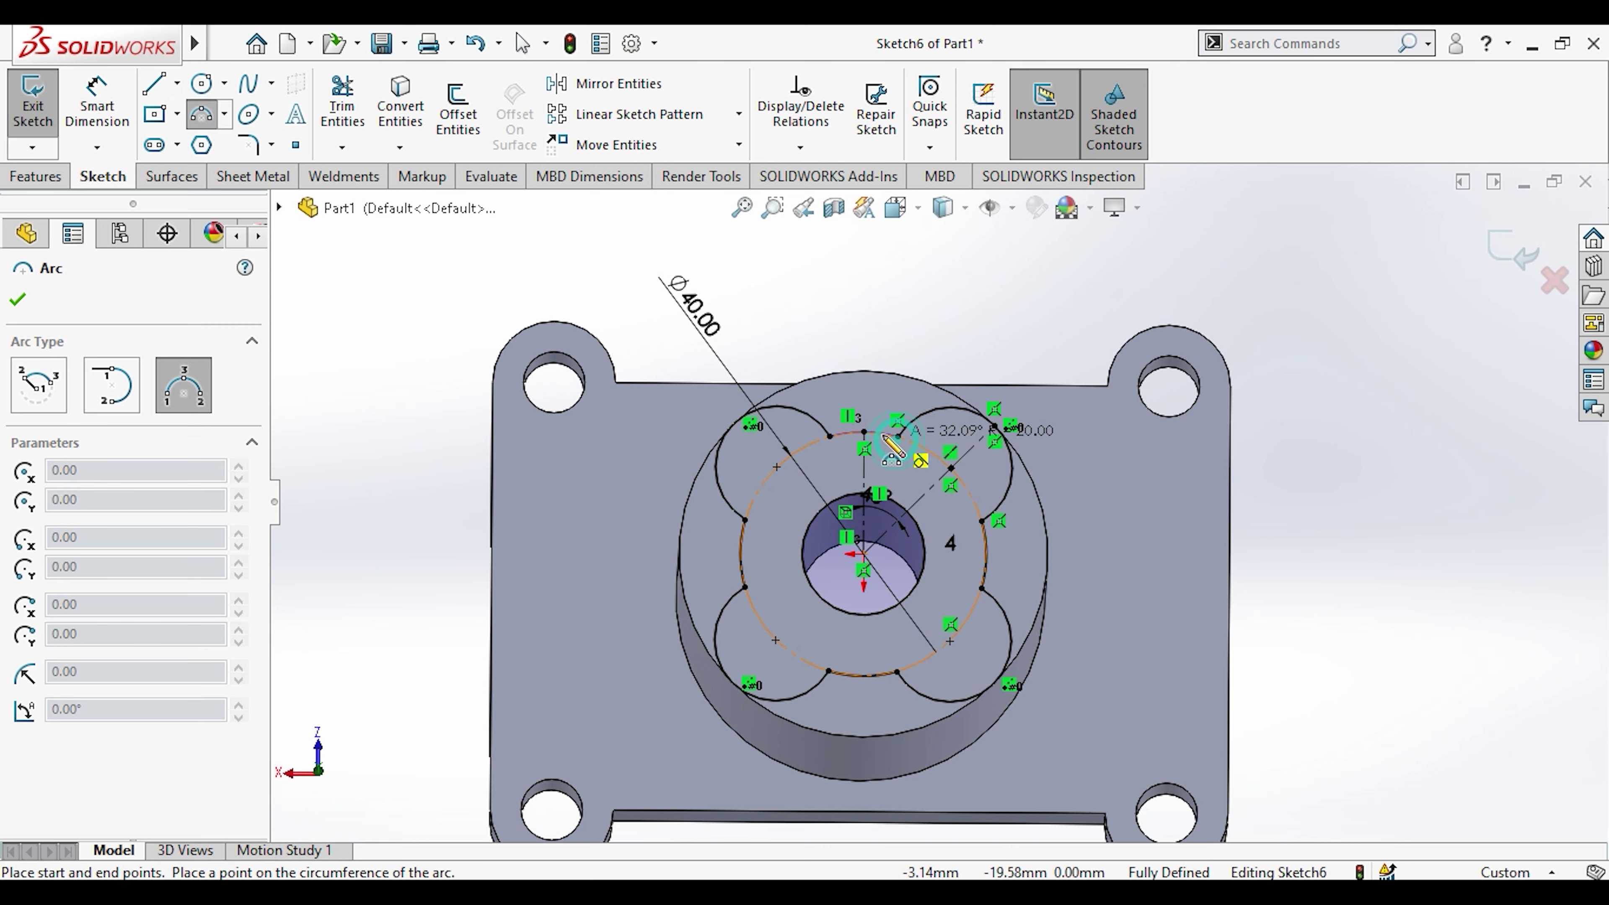
click(890, 451)
key(Escape)
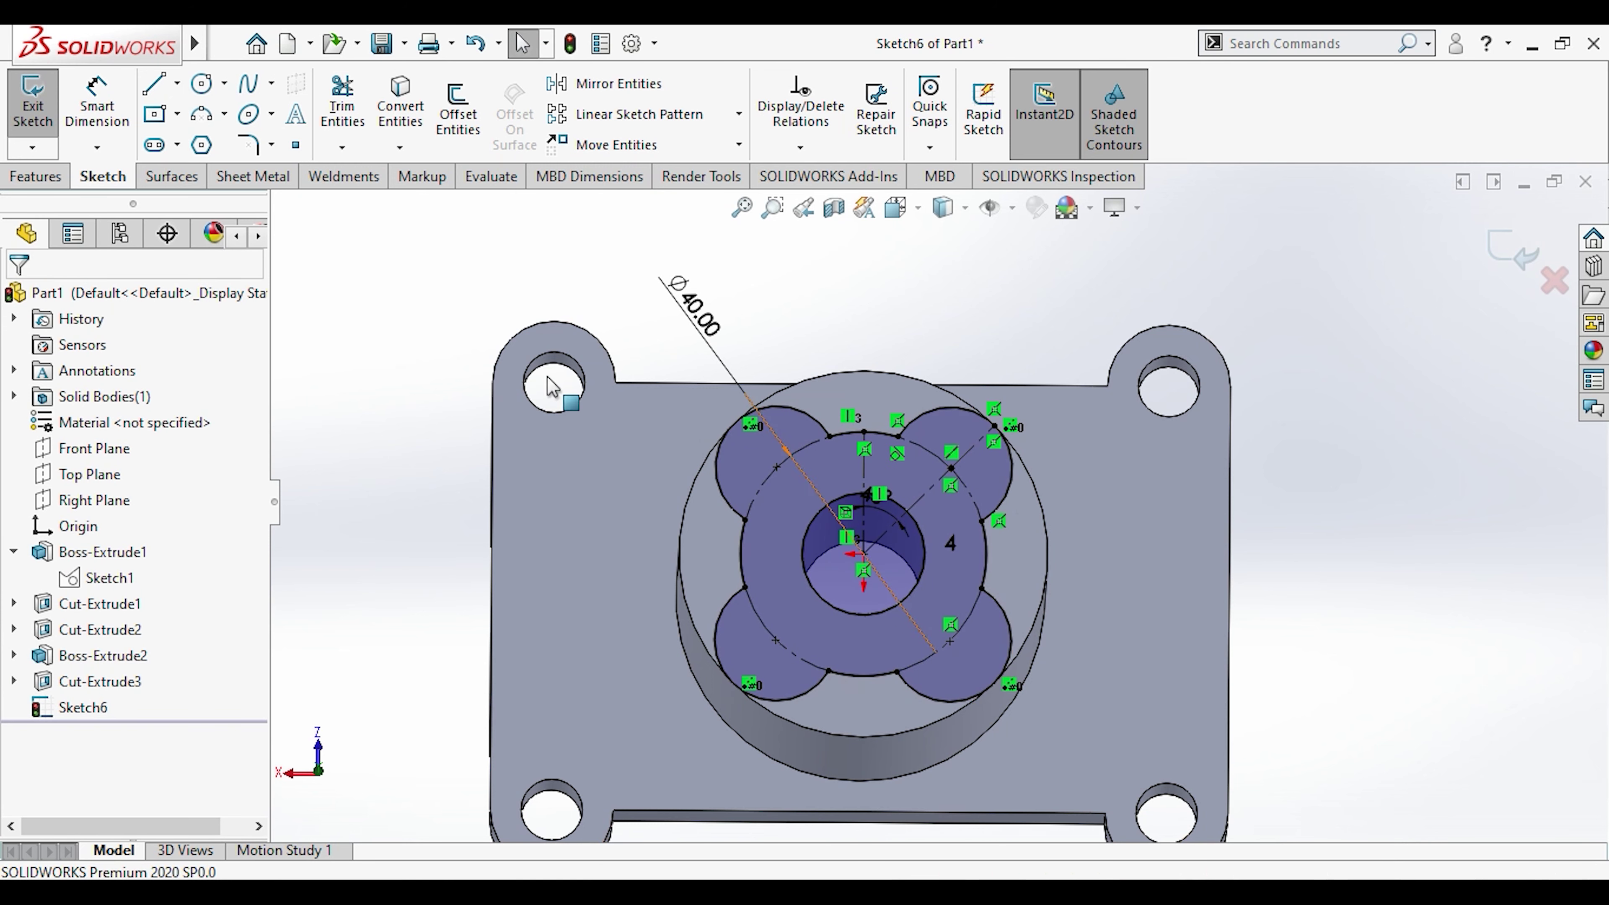
Step: Project the Ø20 inner hole edge into the sketch with Convert Entities
scroll(821, 593, down, 3)
middle_drag(820, 592, 831, 570)
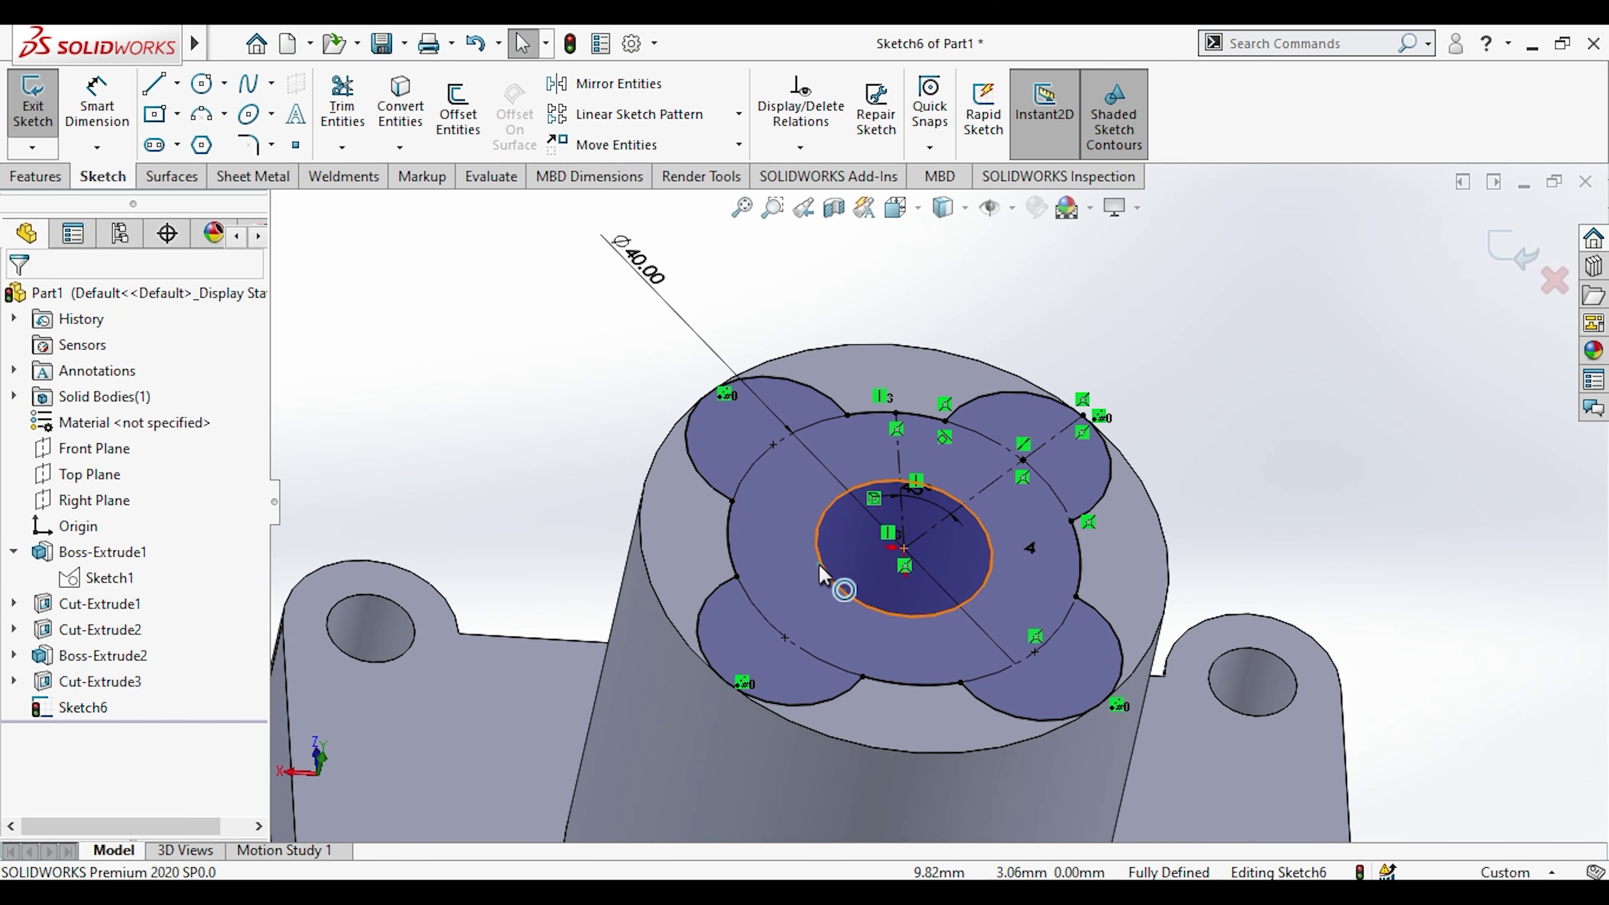
click(819, 567)
click(400, 105)
click(483, 311)
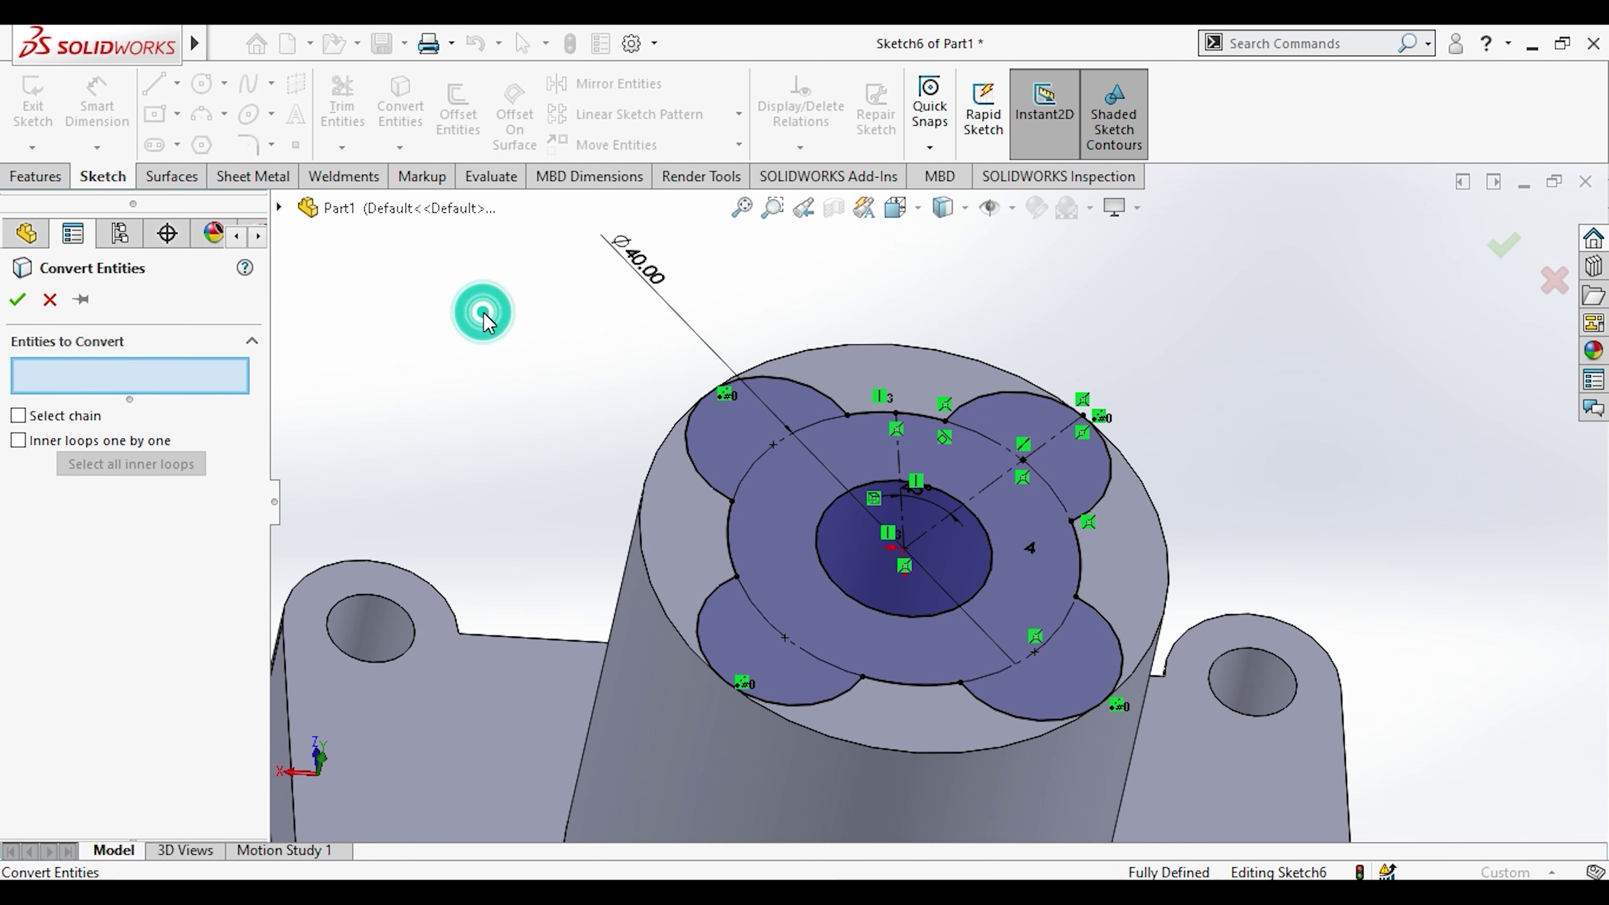
click(815, 530)
key(Escape)
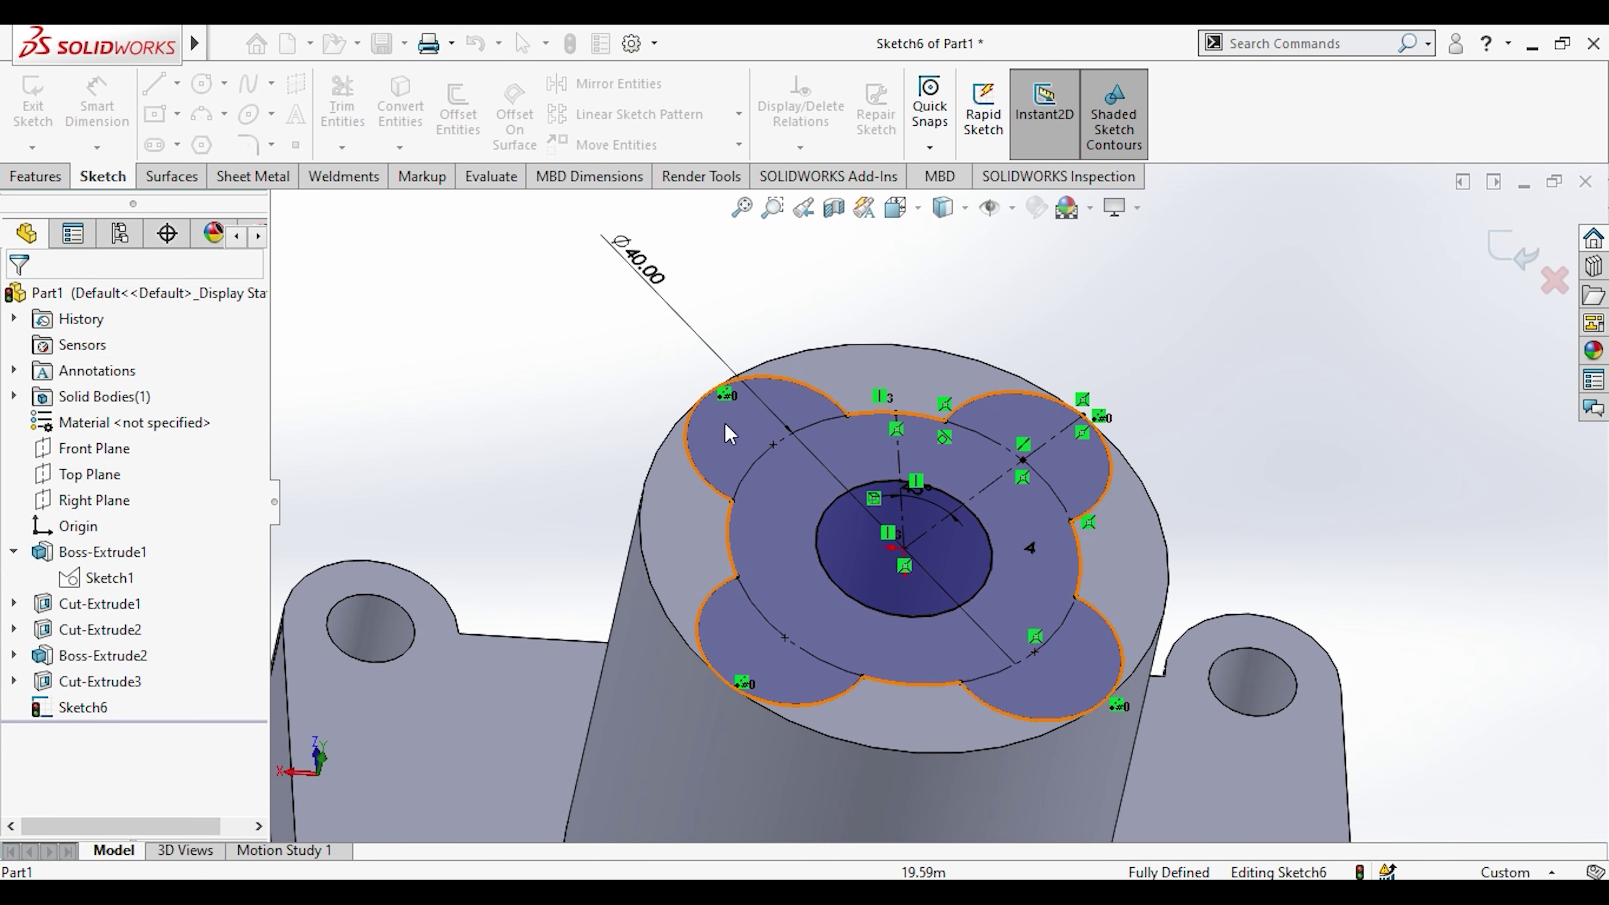
Step: Extrude the four-lobed flange sketch as a 10 mm boss
click(50, 174)
click(62, 120)
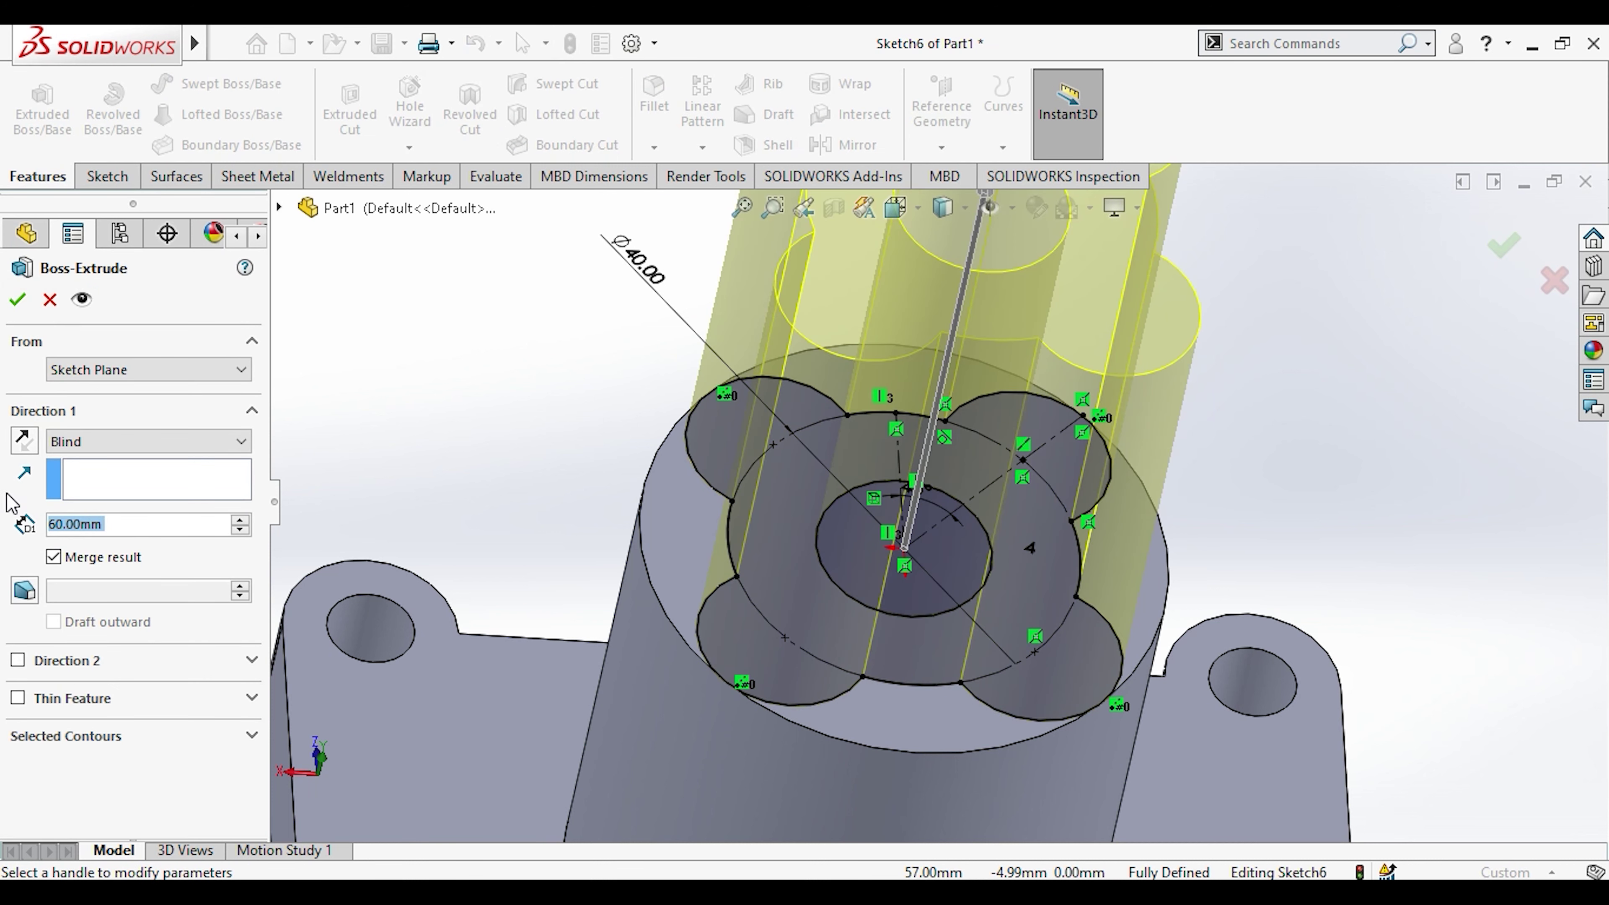
text(10)
key(Return)
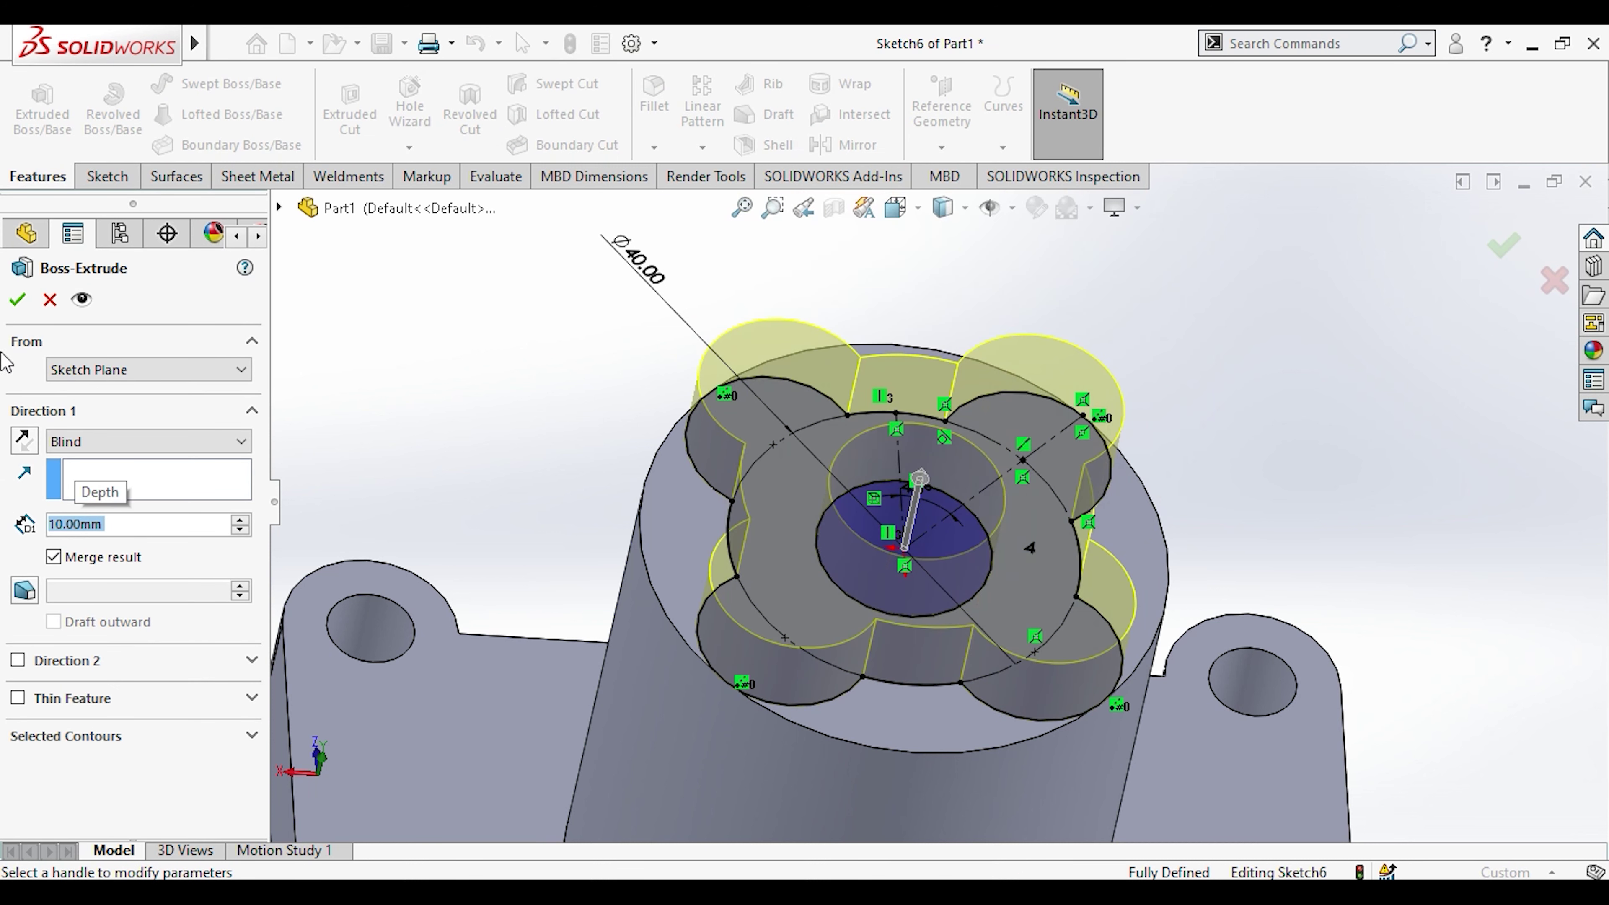
click(17, 298)
mouse_move(664, 445)
middle_down()
mouse_move(651, 618)
mouse_move(563, 482)
middle_up()
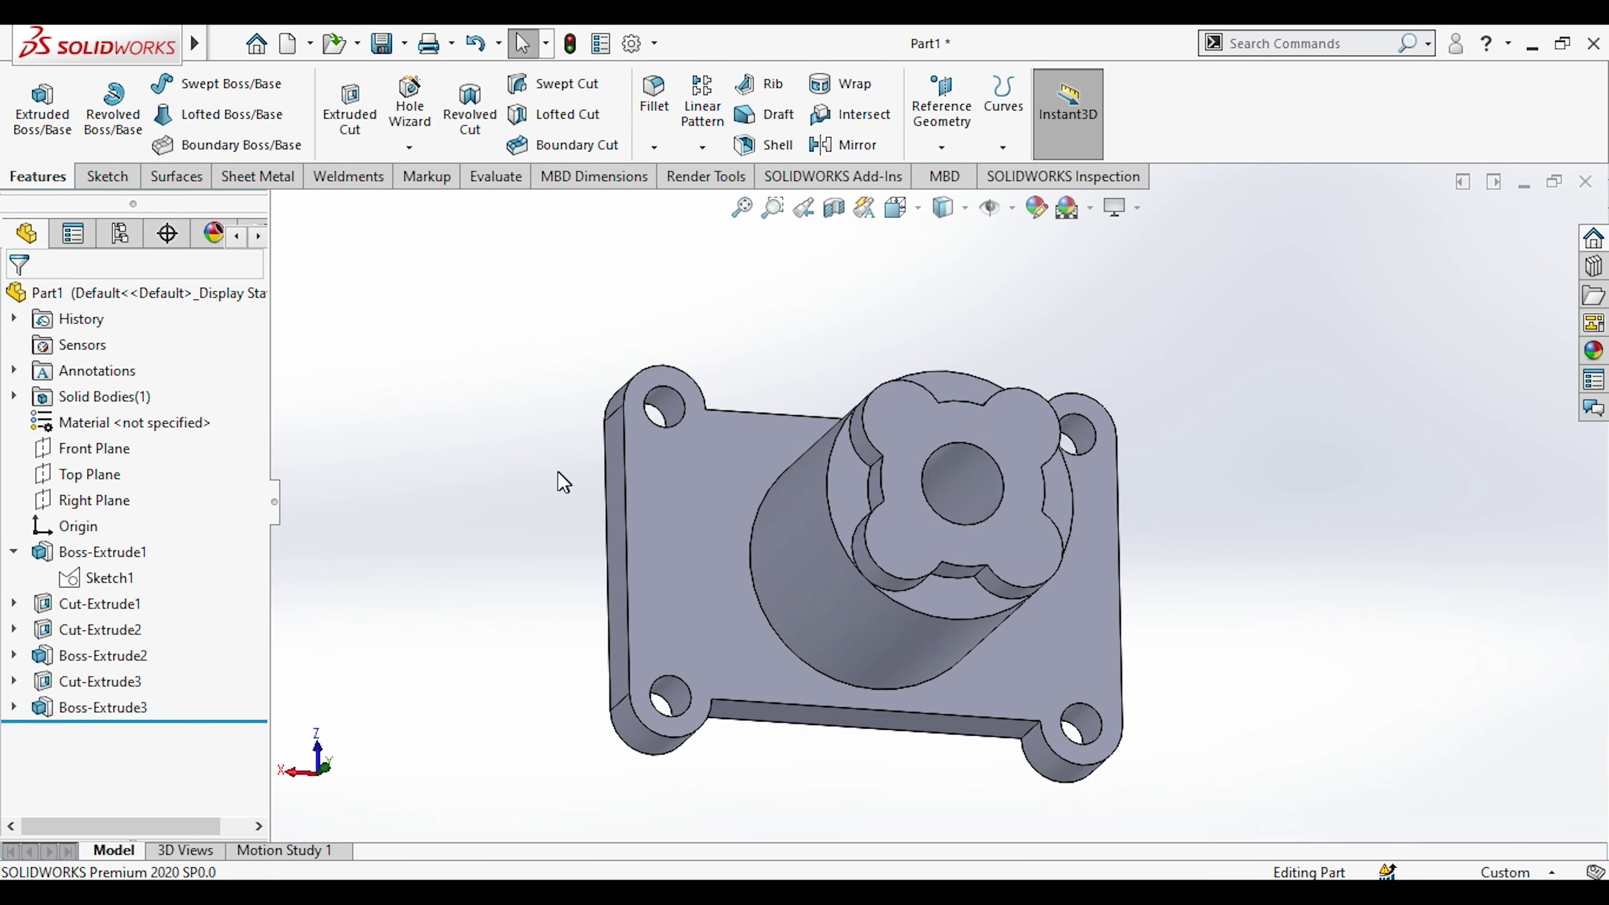
Step: Measure the part height between the flange top face and the base underside
click(495, 177)
click(181, 105)
middle_drag(824, 475, 1062, 176)
click(922, 437)
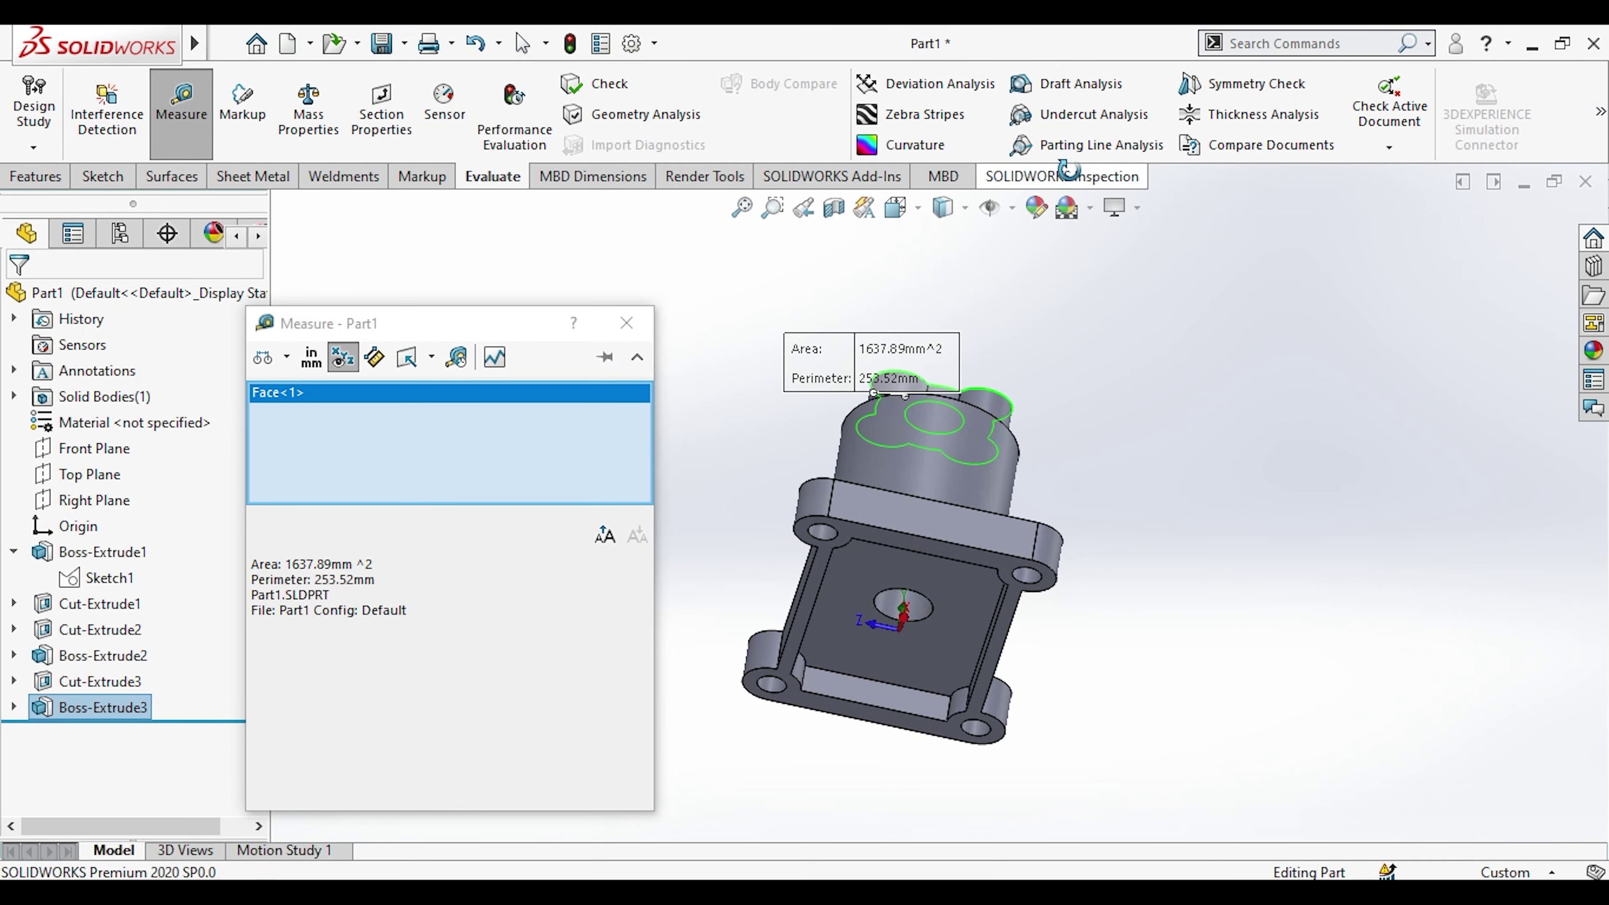
scroll(1062, 176, down, 1)
click(934, 506)
middle_drag(936, 507, 741, 518)
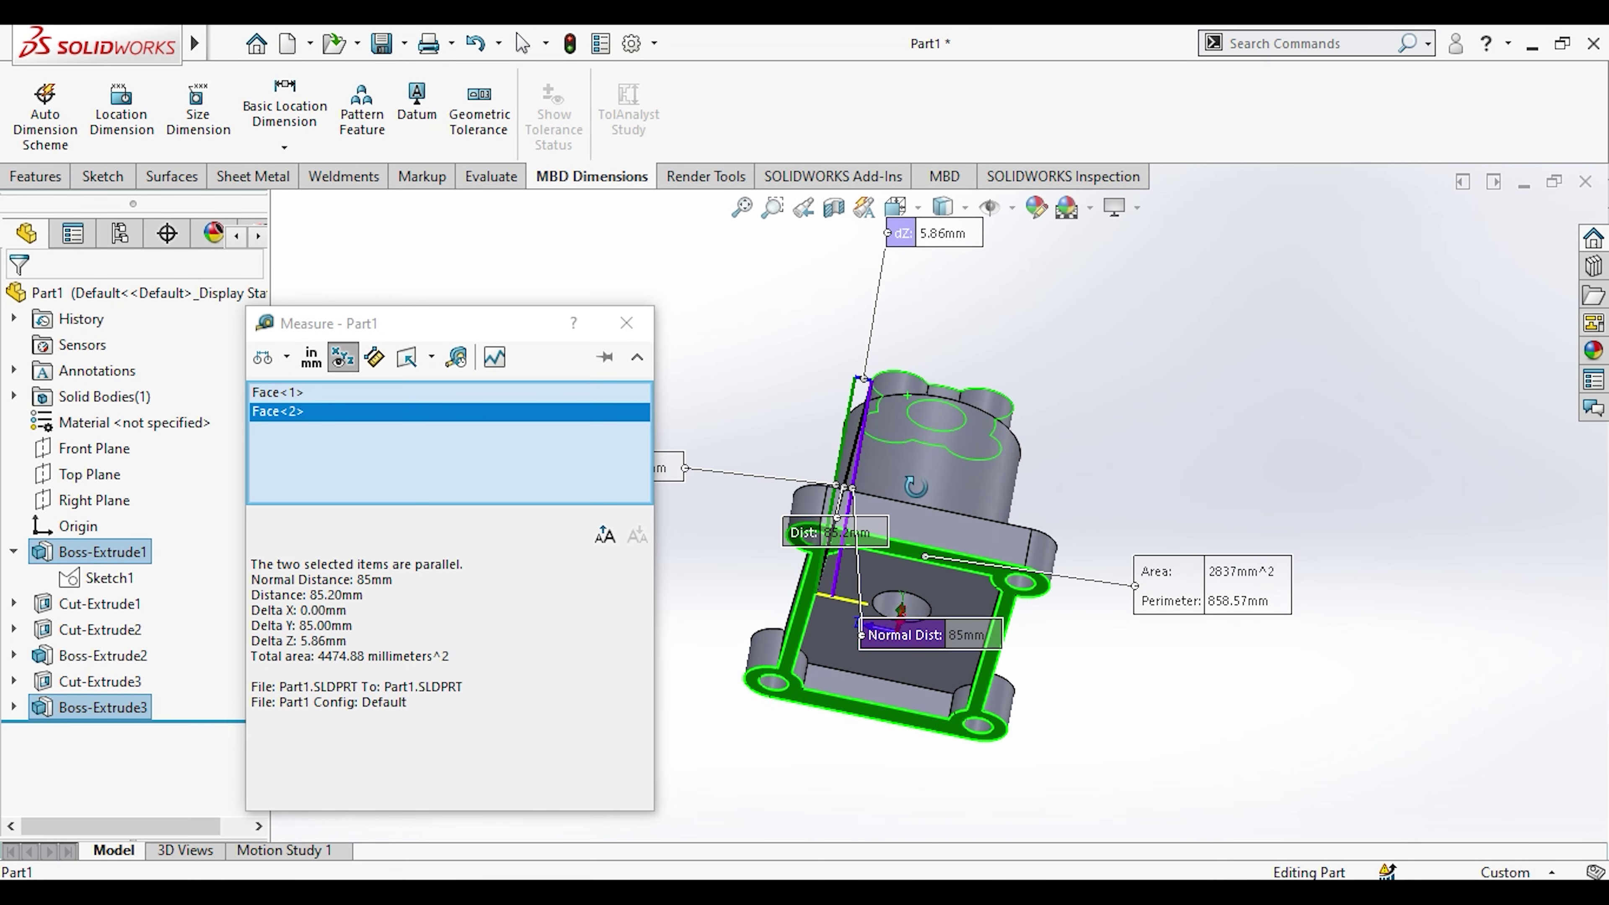
scroll(897, 449, down, 2)
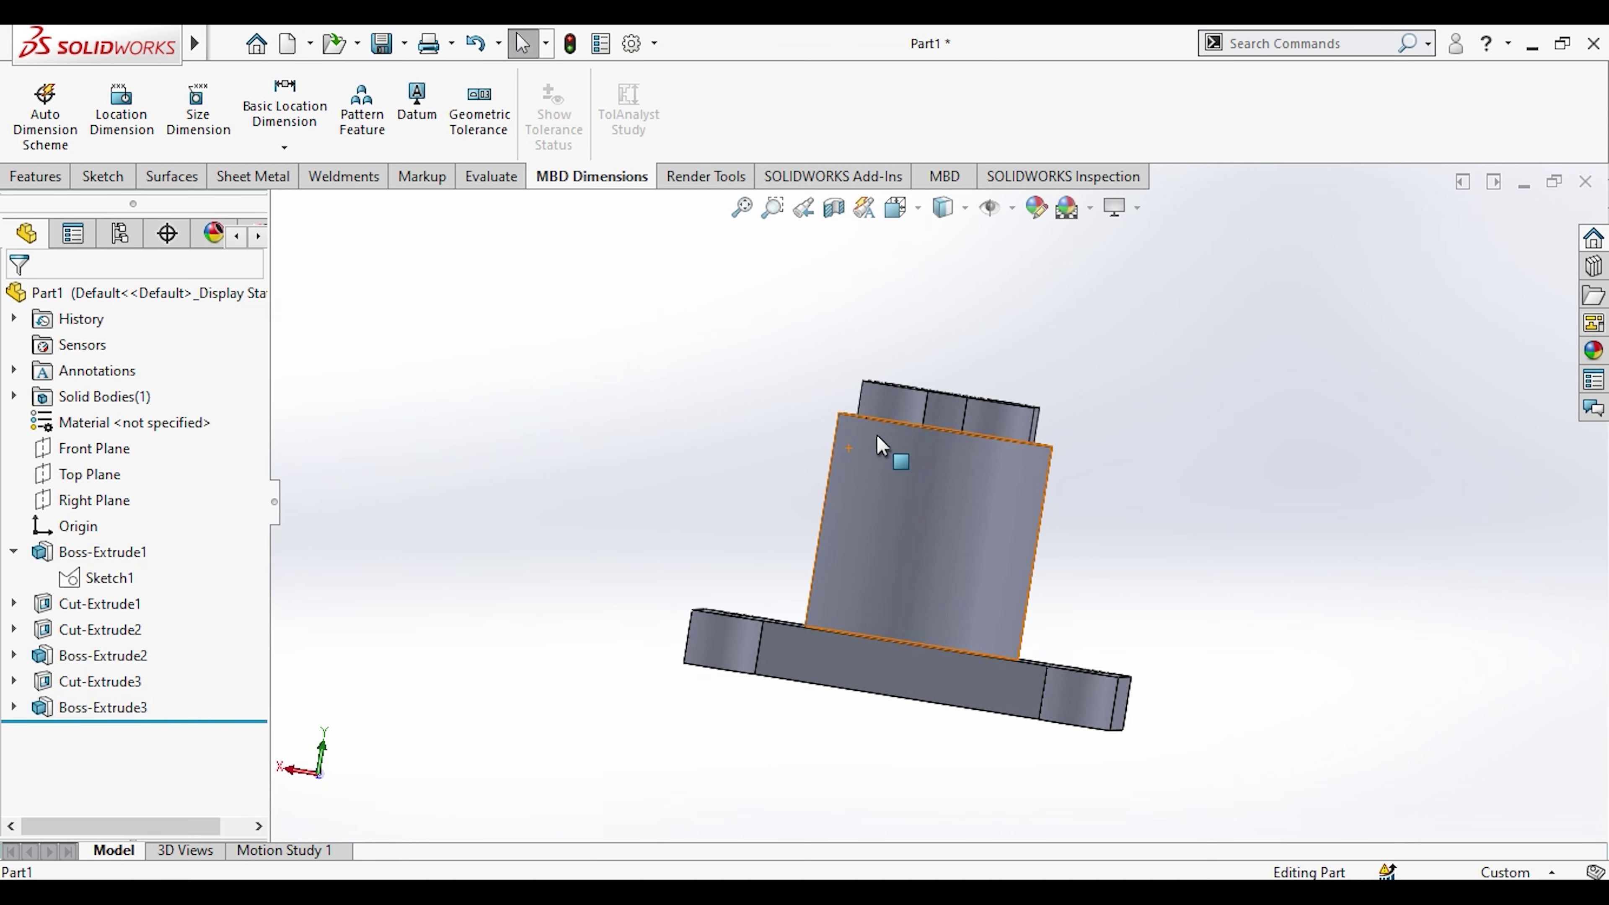
Step: Edit Boss-Extrude2 to make the Ø60 cylinder 65 mm tall
click(862, 564)
right_click(72, 658)
click(83, 367)
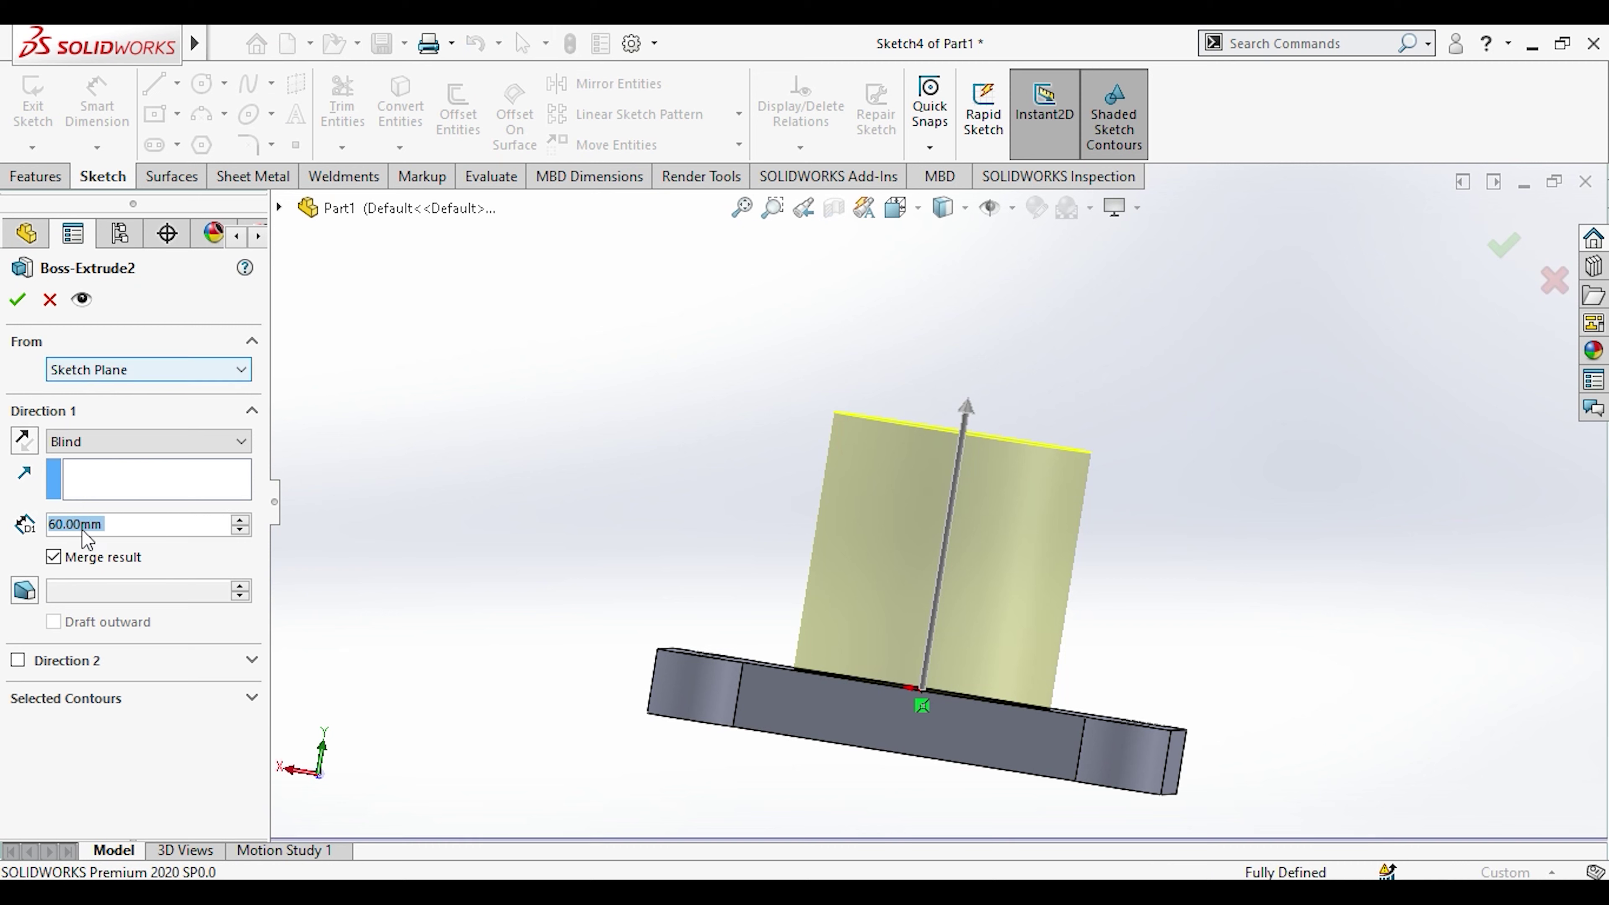
text(65)
key(Return)
click(17, 299)
mouse_move(741, 421)
middle_down()
mouse_move(686, 658)
mouse_move(746, 658)
middle_up()
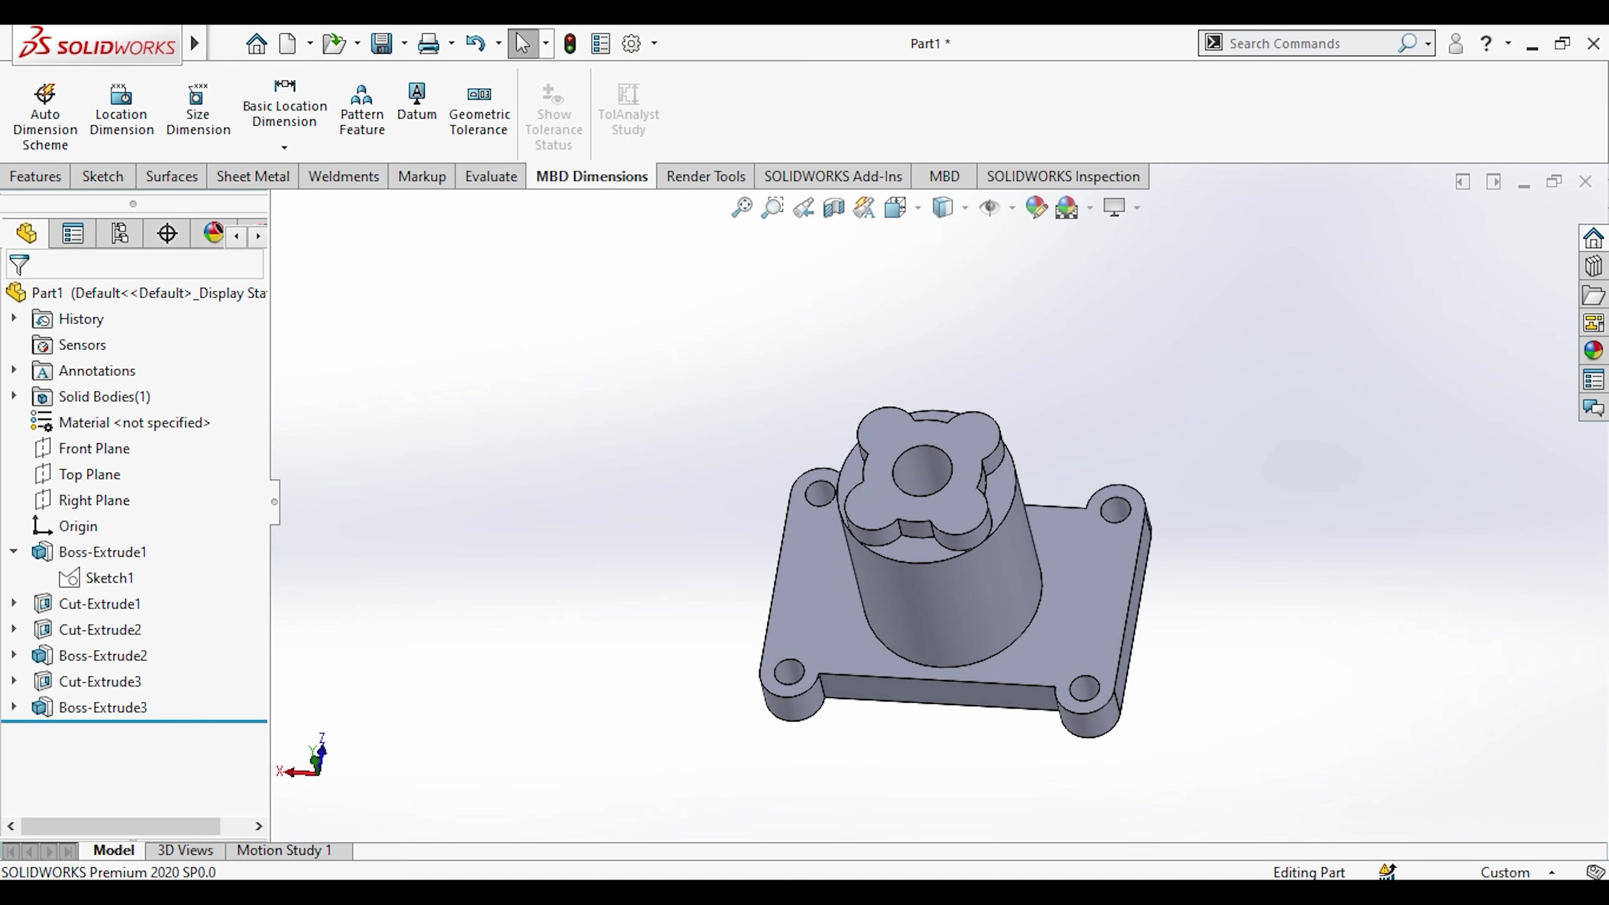
click(784, 874)
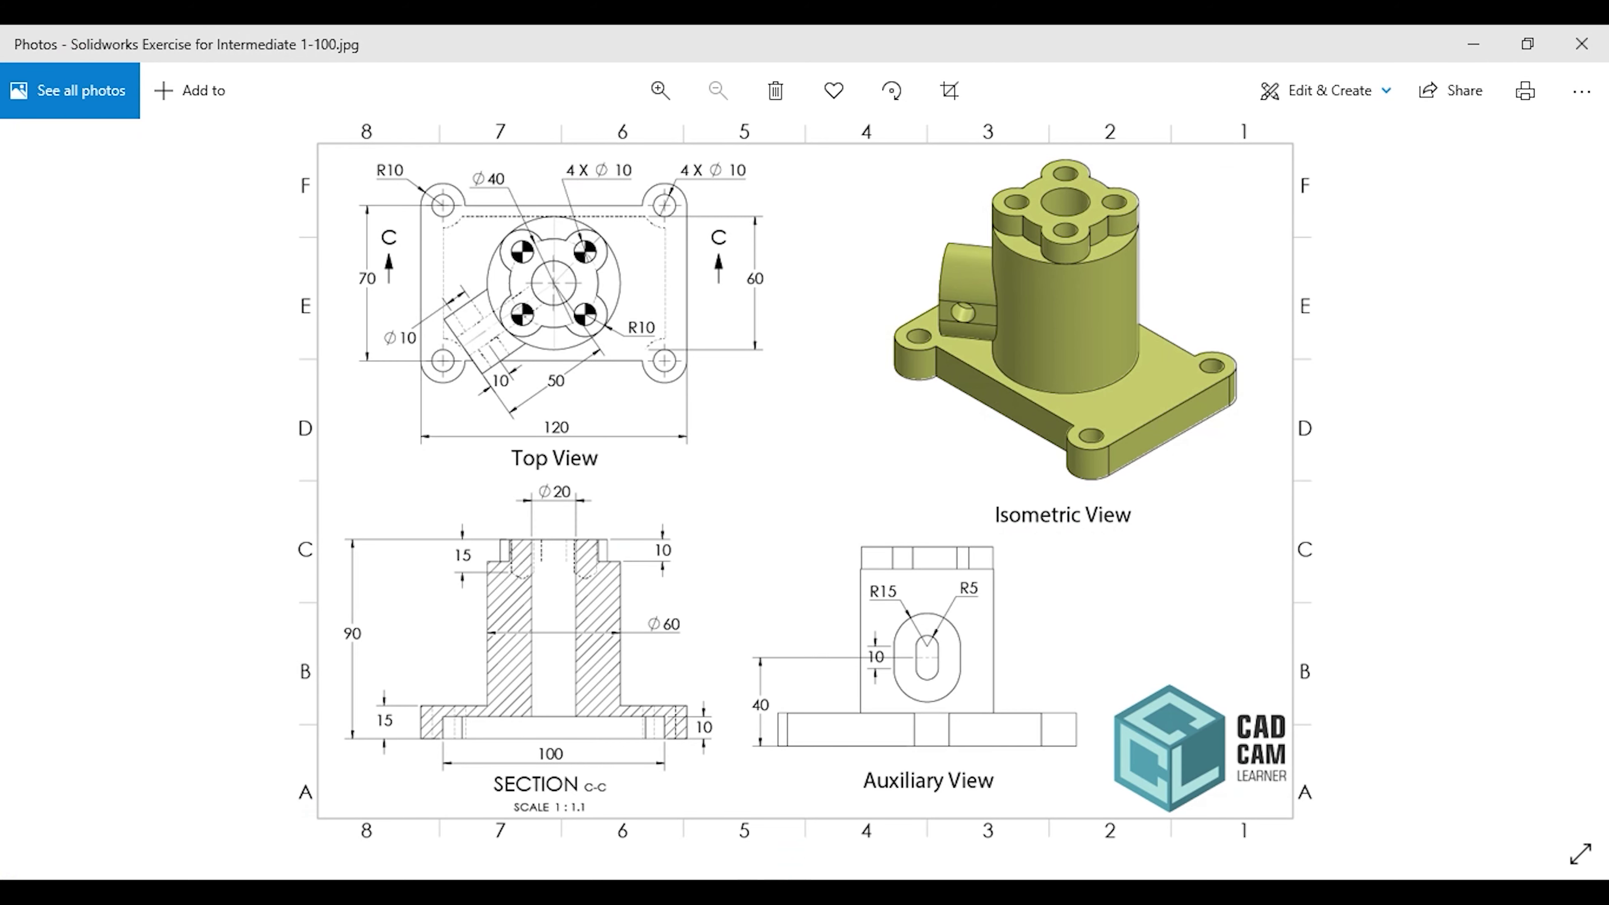
click(776, 877)
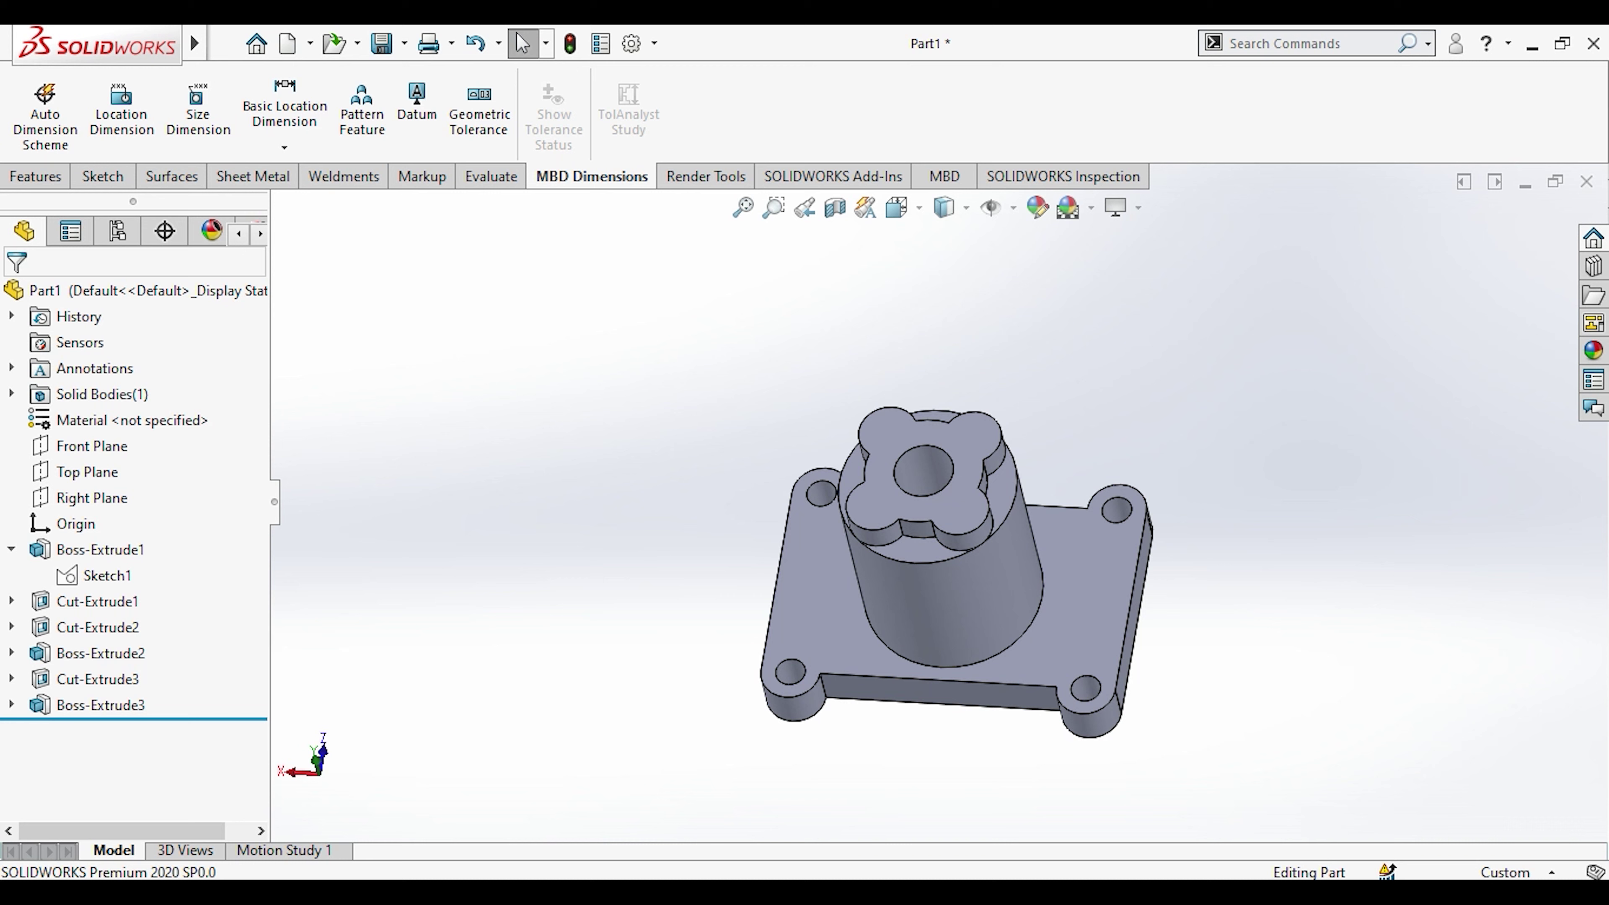
mouse_move(606, 484)
middle_down()
mouse_move(922, 537)
mouse_move(855, 448)
middle_up()
scroll(922, 537, down, 3)
scroll(926, 568, up, 5)
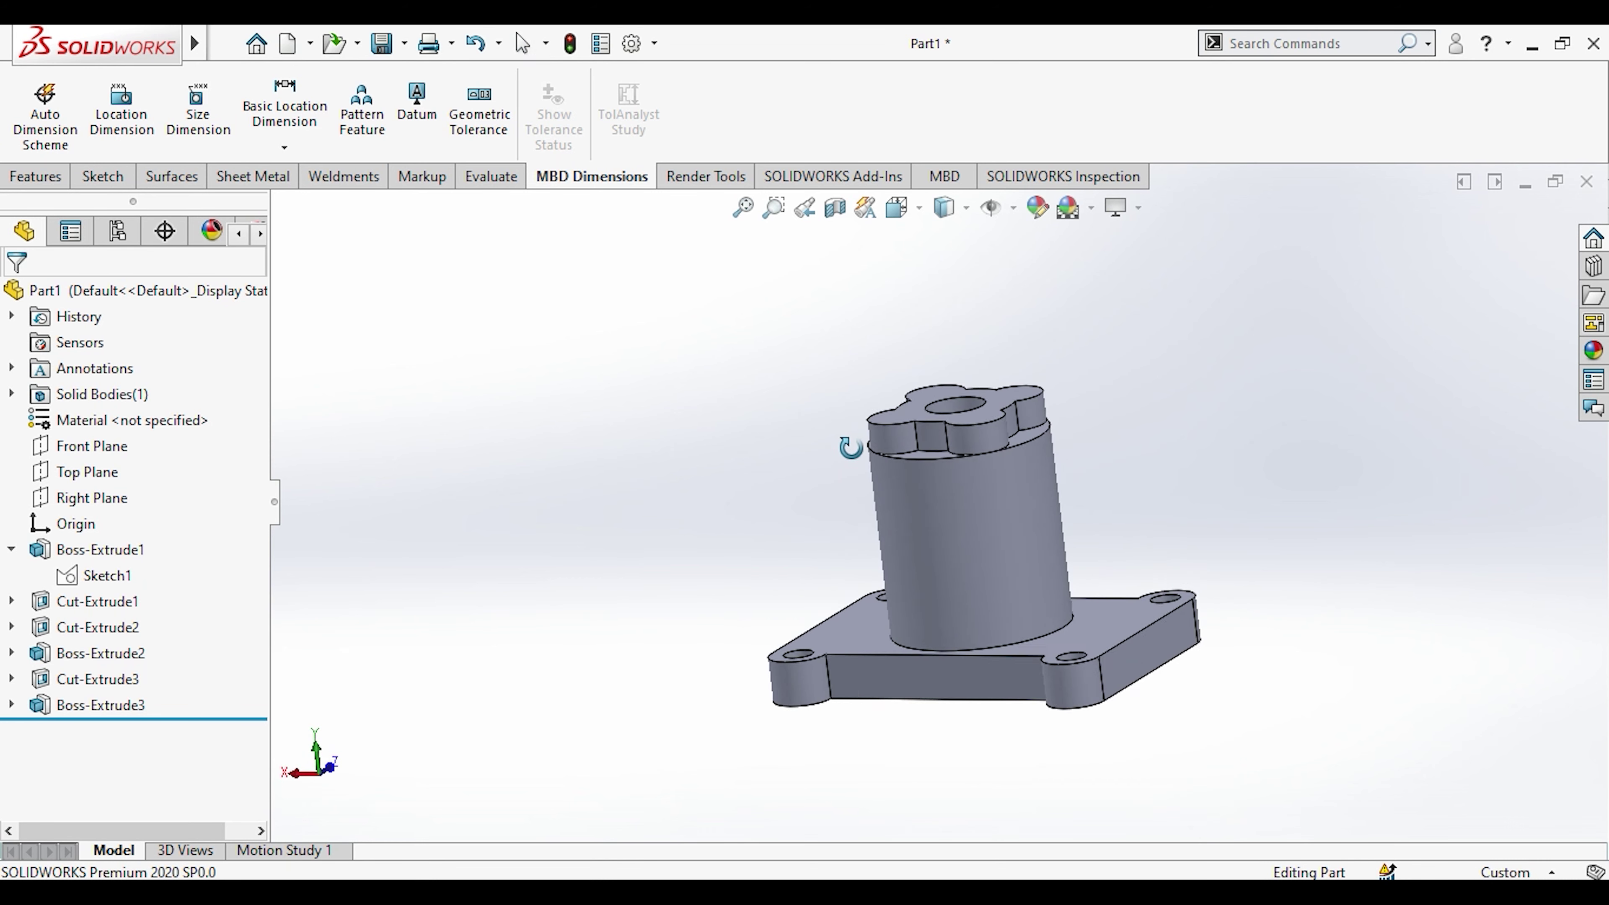
key(alt+Tab)
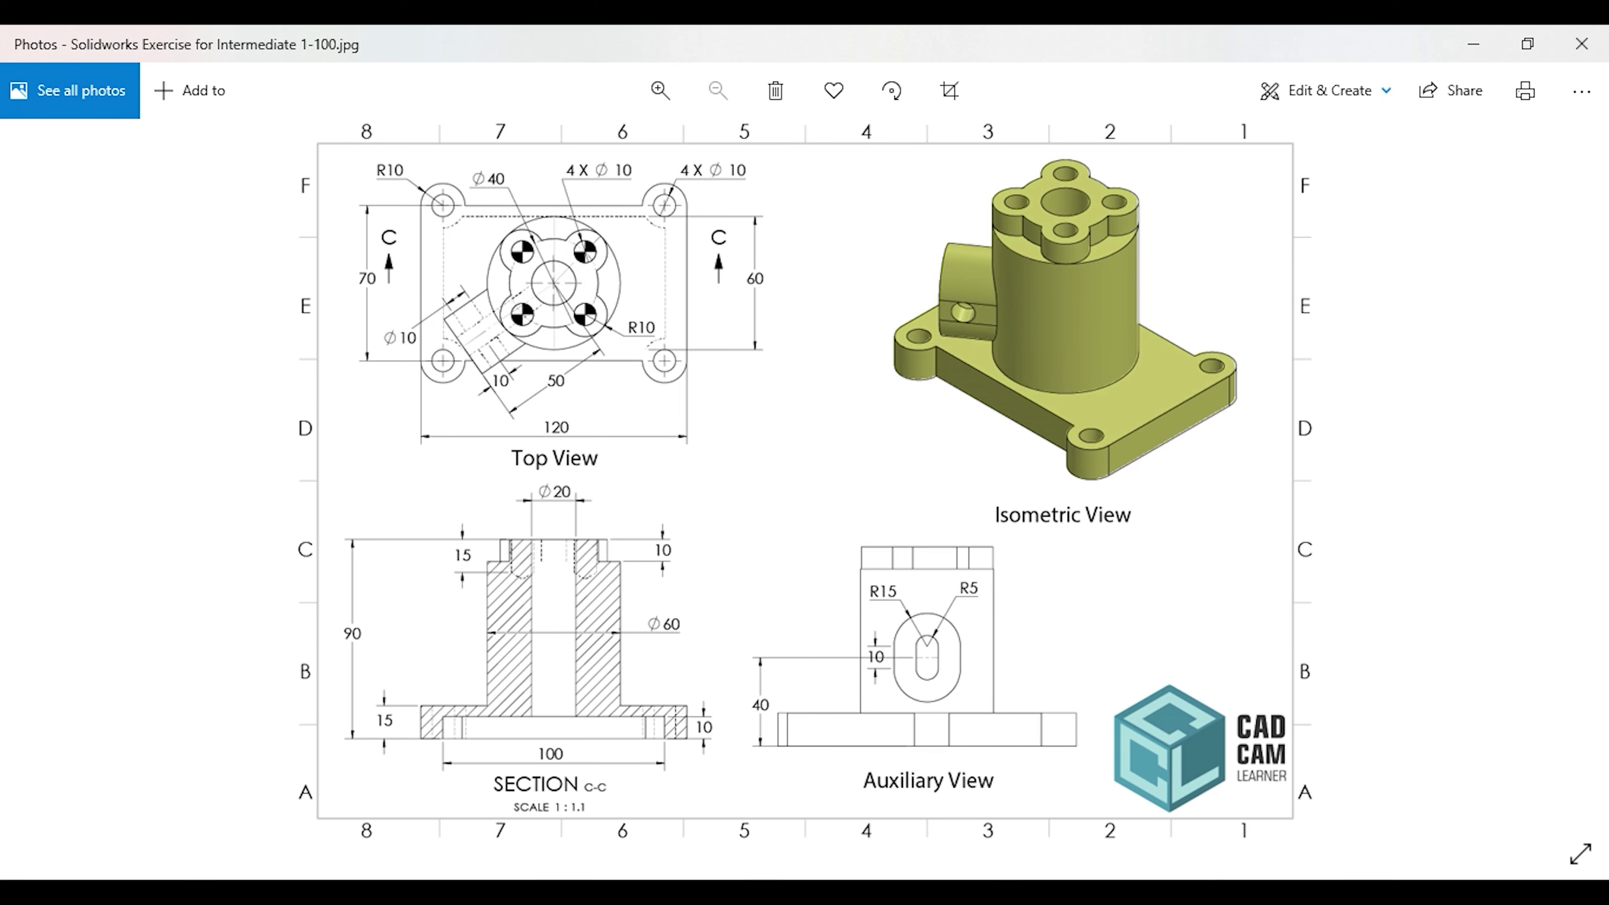
key(alt+Tab)
middle_drag(729, 438, 738, 509)
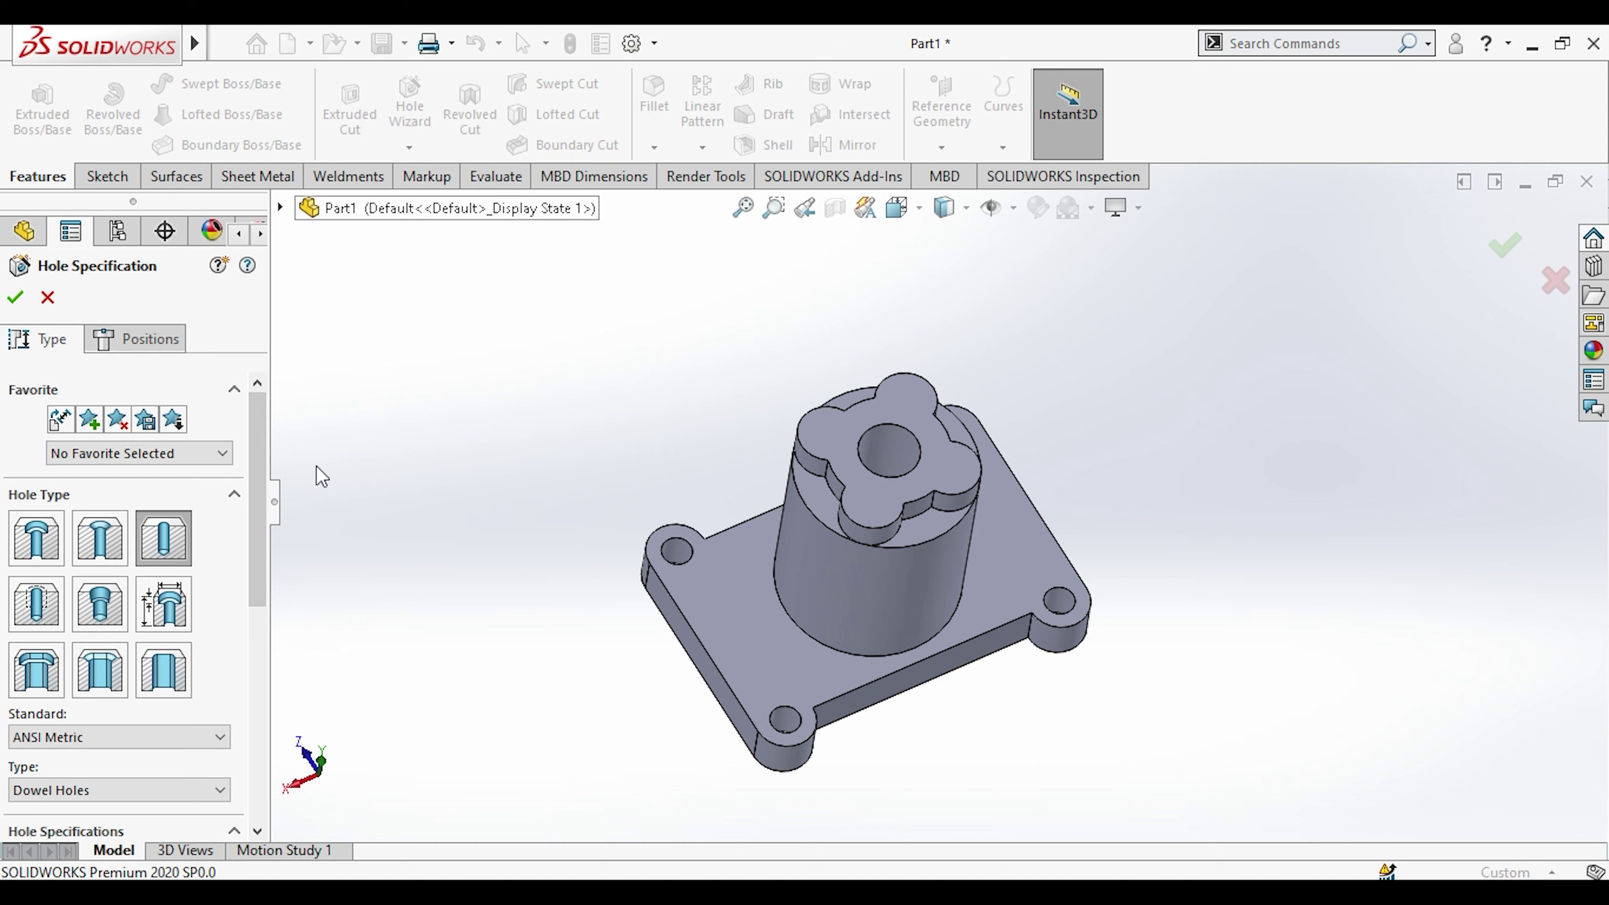
Step: Set the Ø10 dowel hole's end condition to Blind, 15 mm deep
drag(269, 453, 269, 636)
click(187, 564)
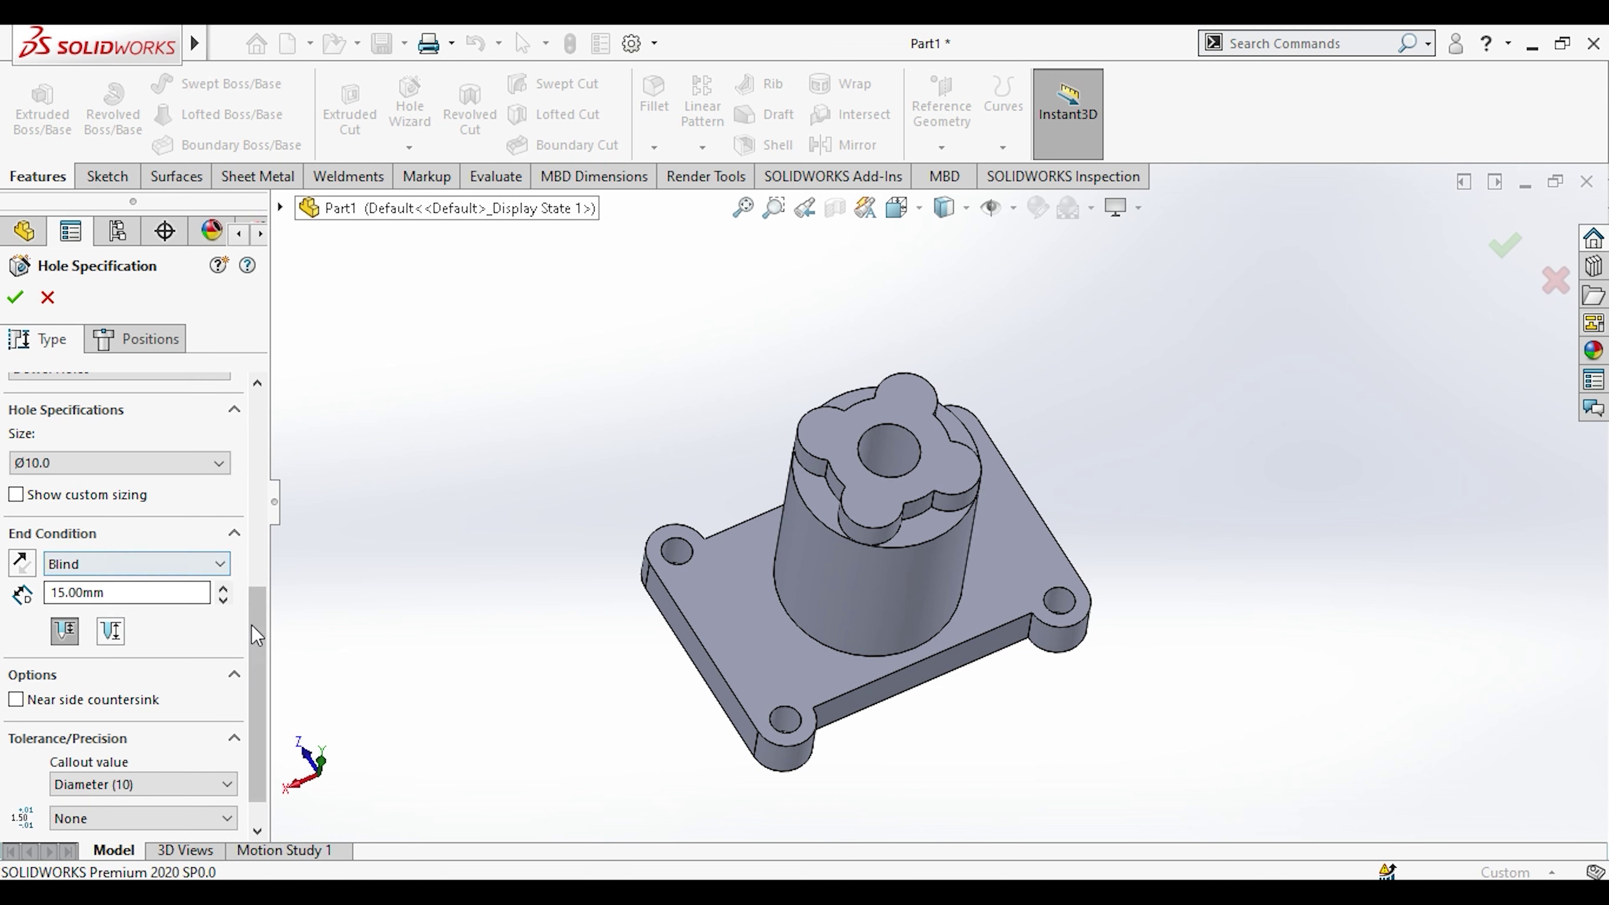
drag(252, 625, 219, 393)
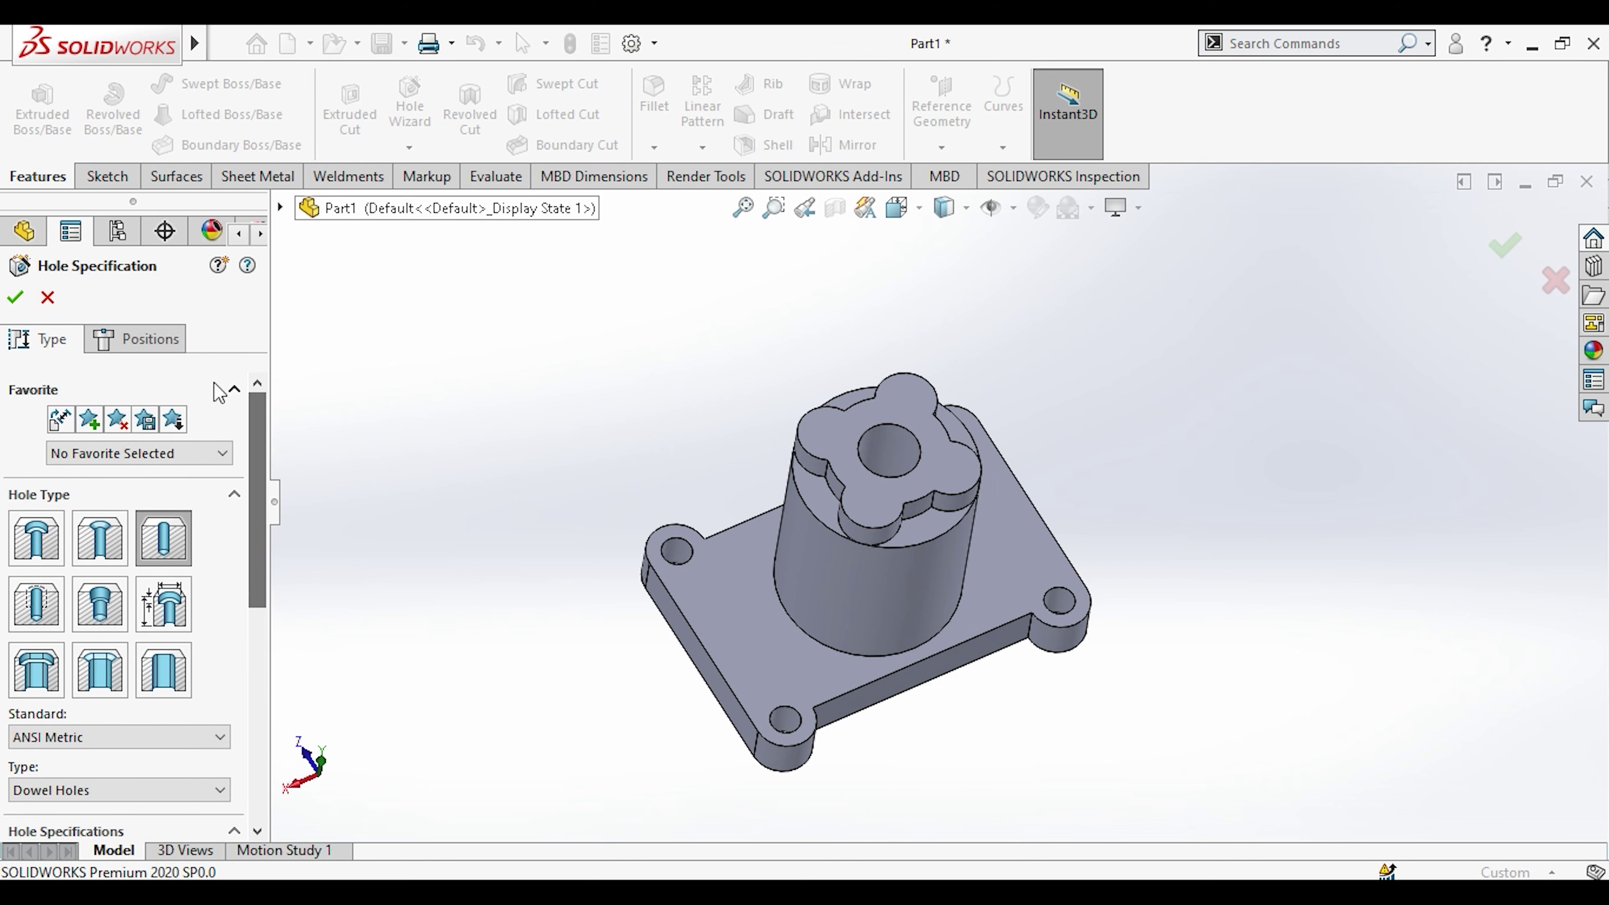
click(155, 330)
Step: Place dowel holes at the right, top, left and bottom lobe centres on the flange top
click(152, 547)
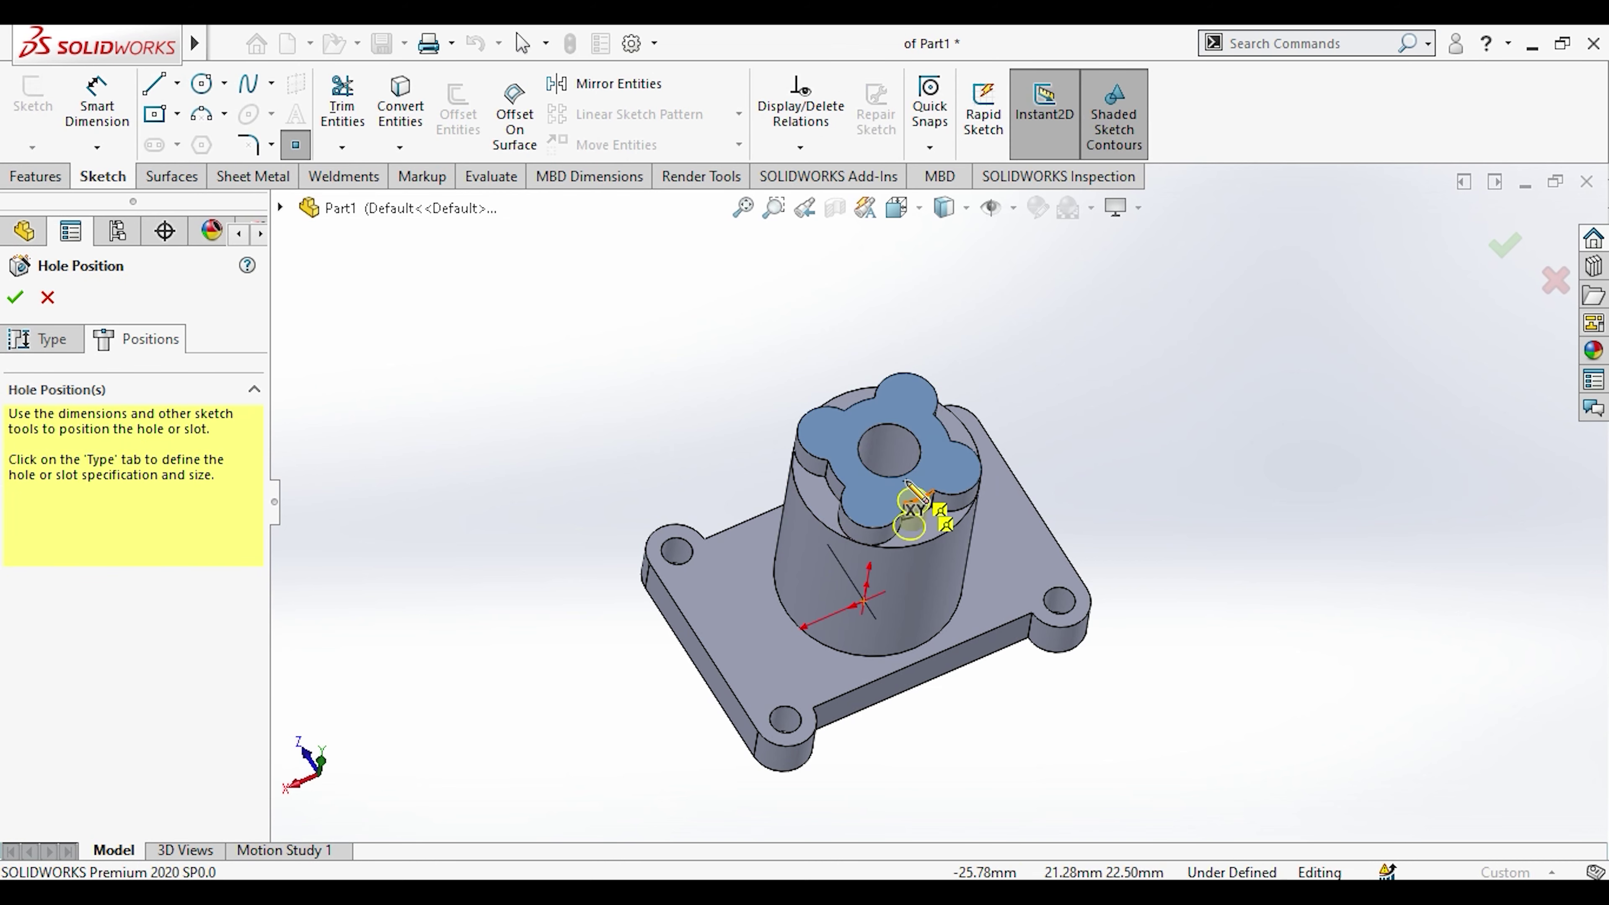
scroll(897, 475, down, 3)
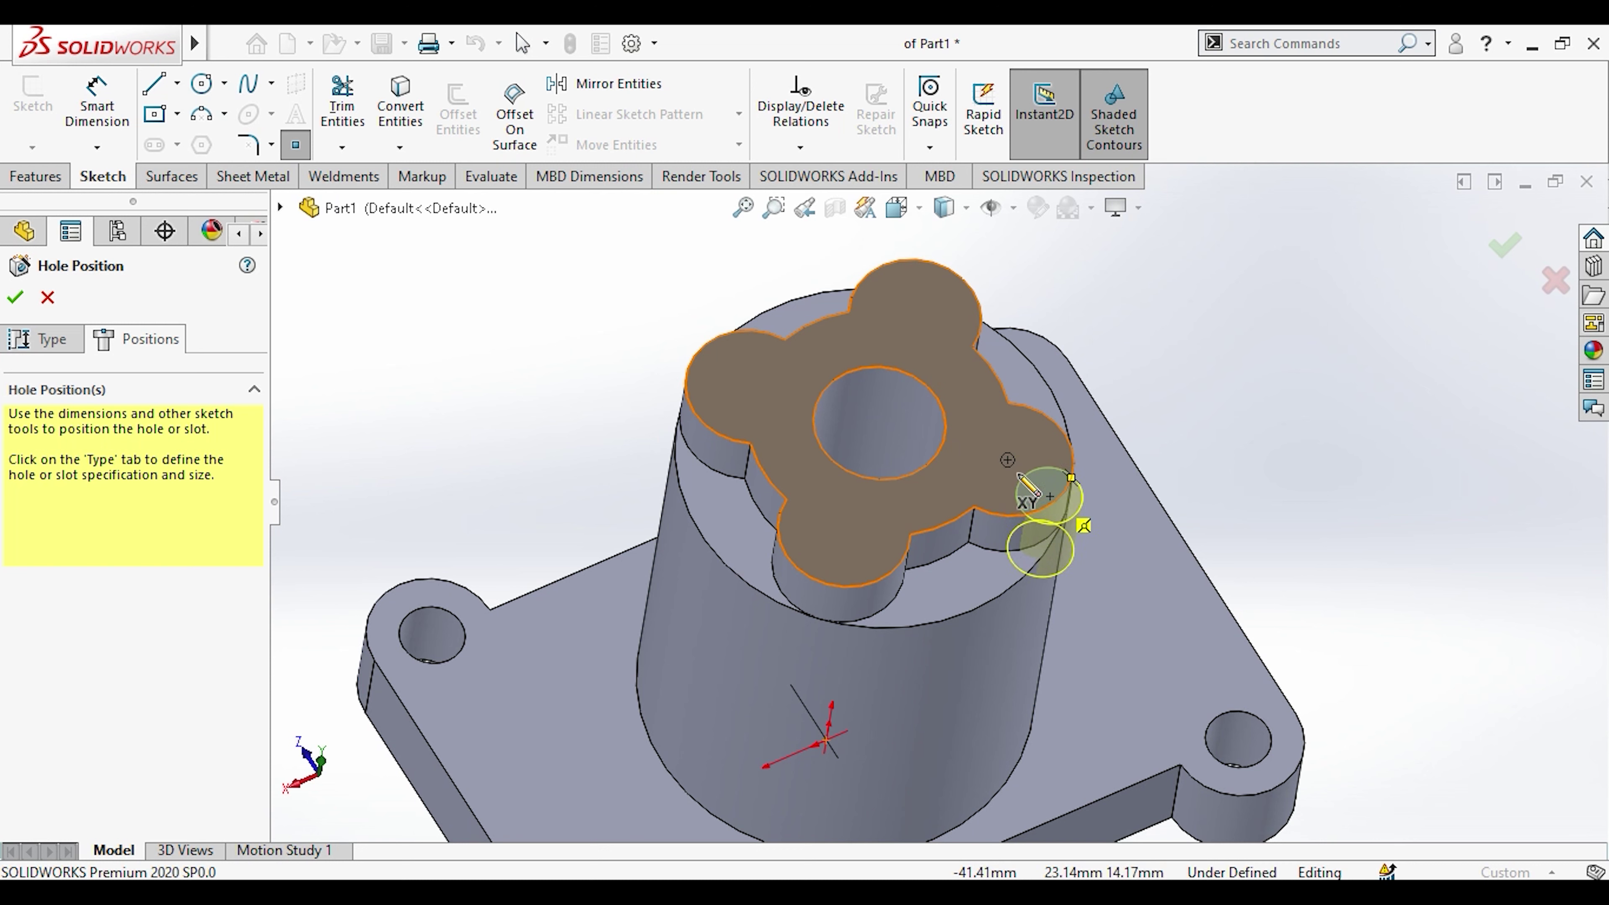
click(1007, 460)
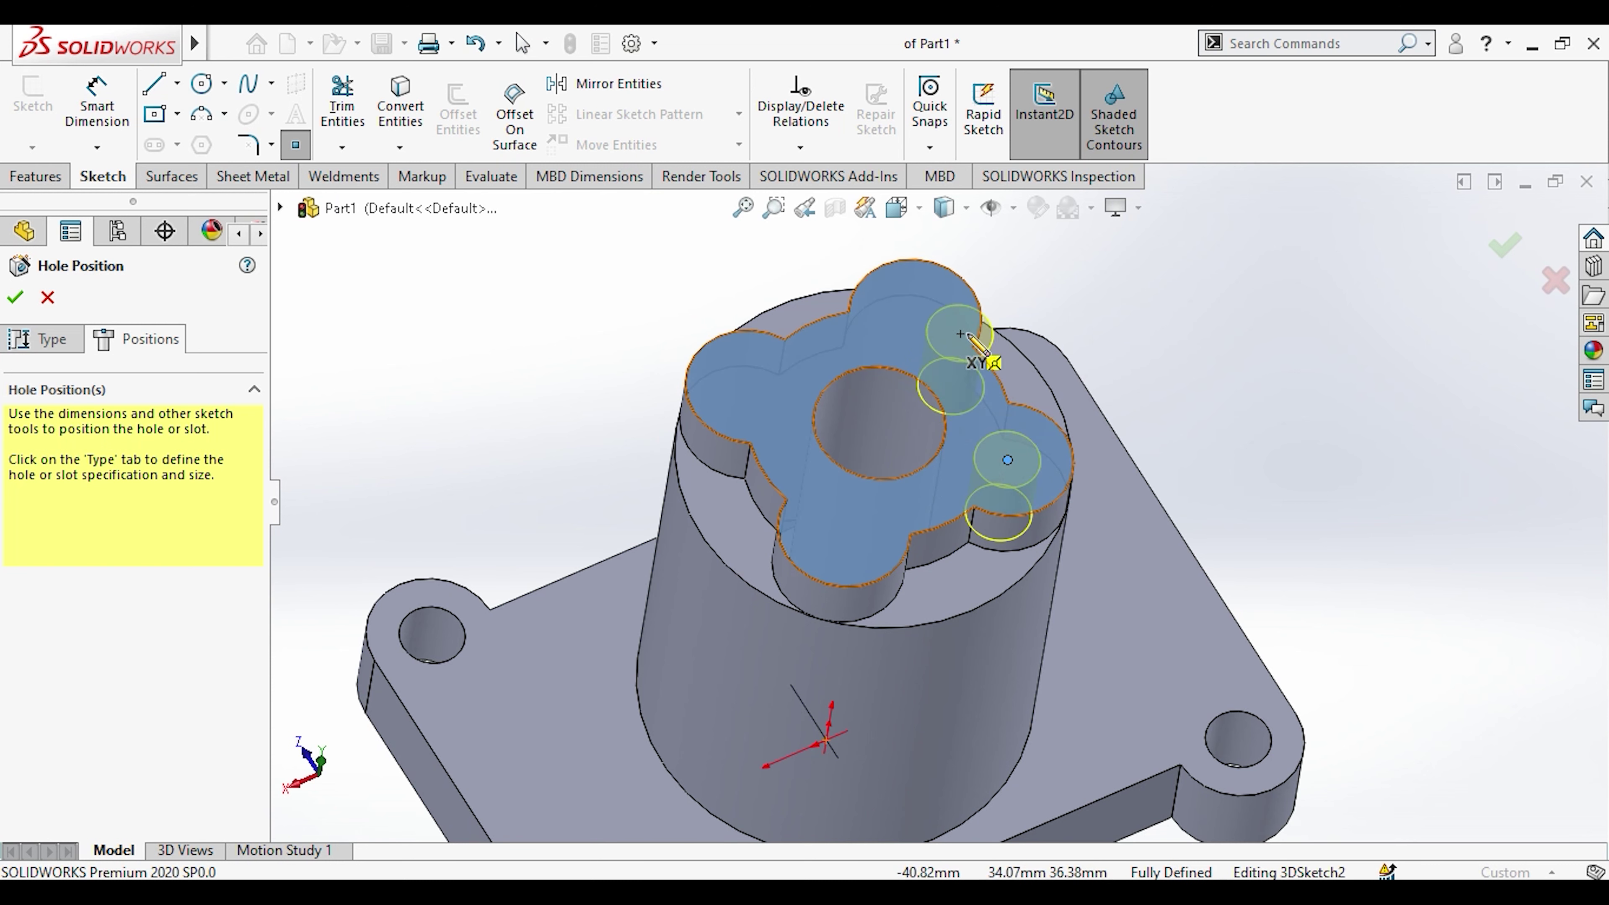
click(914, 317)
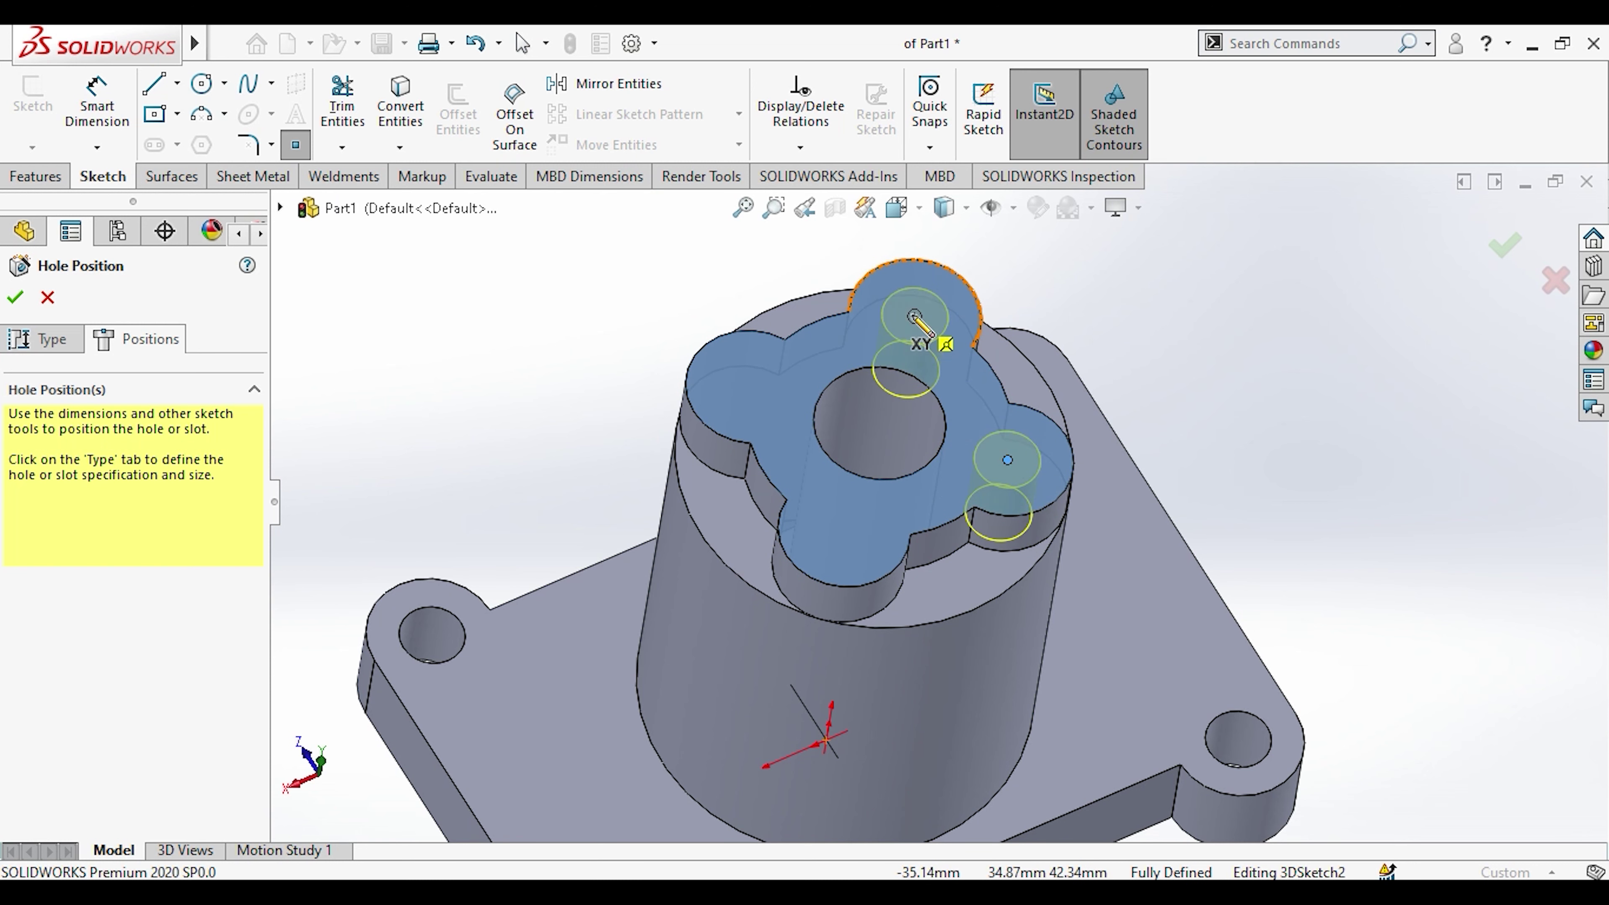
click(915, 316)
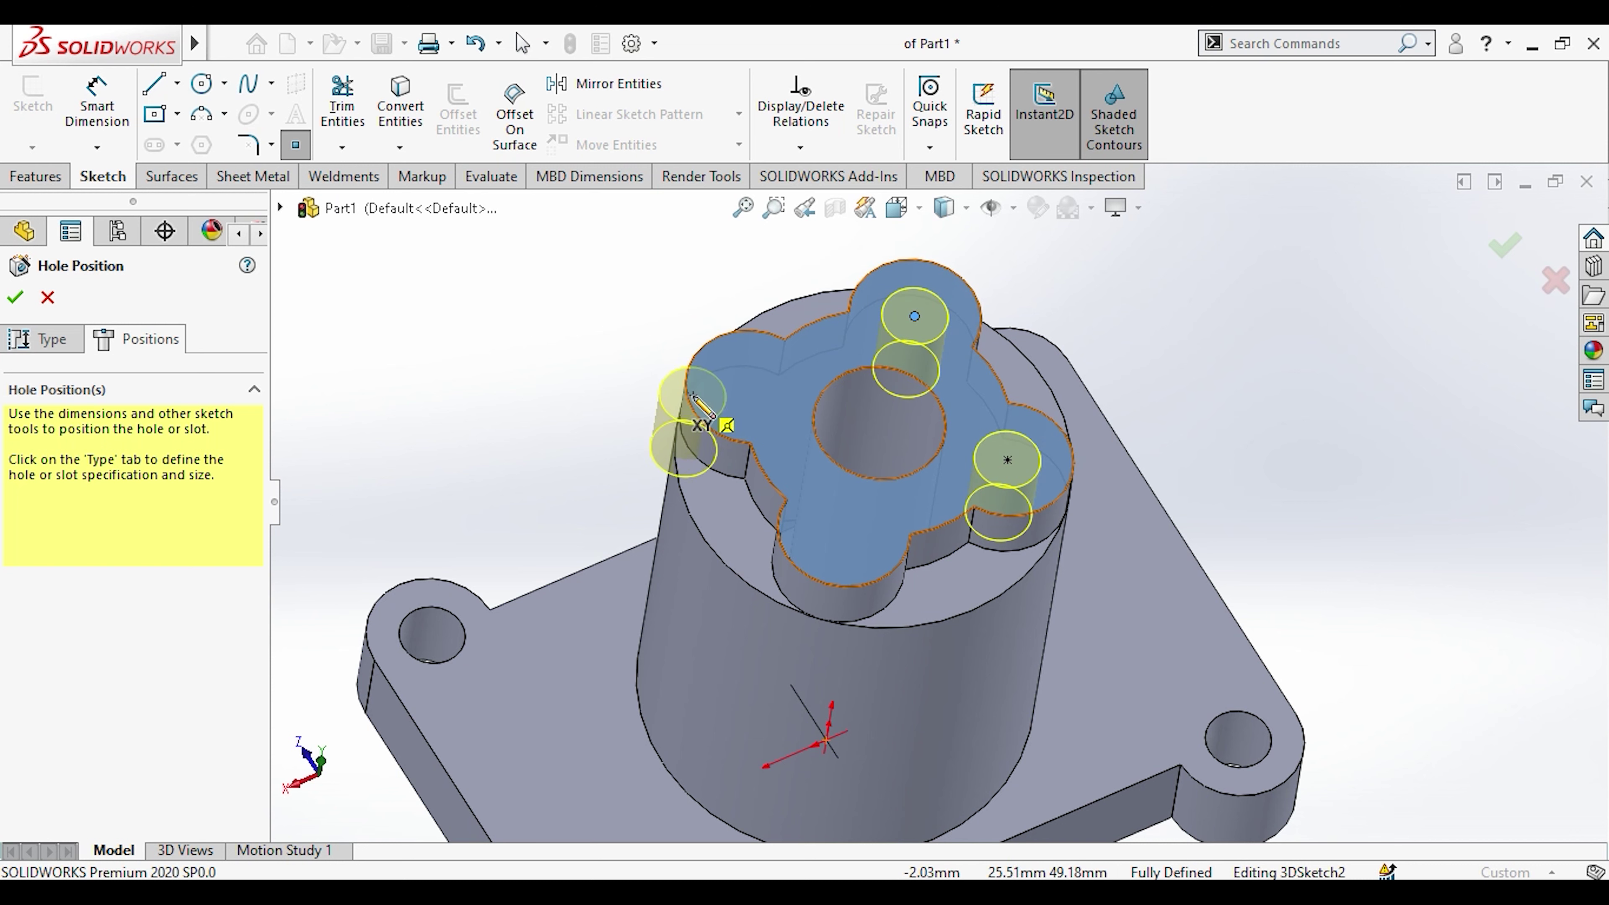
click(752, 387)
click(845, 532)
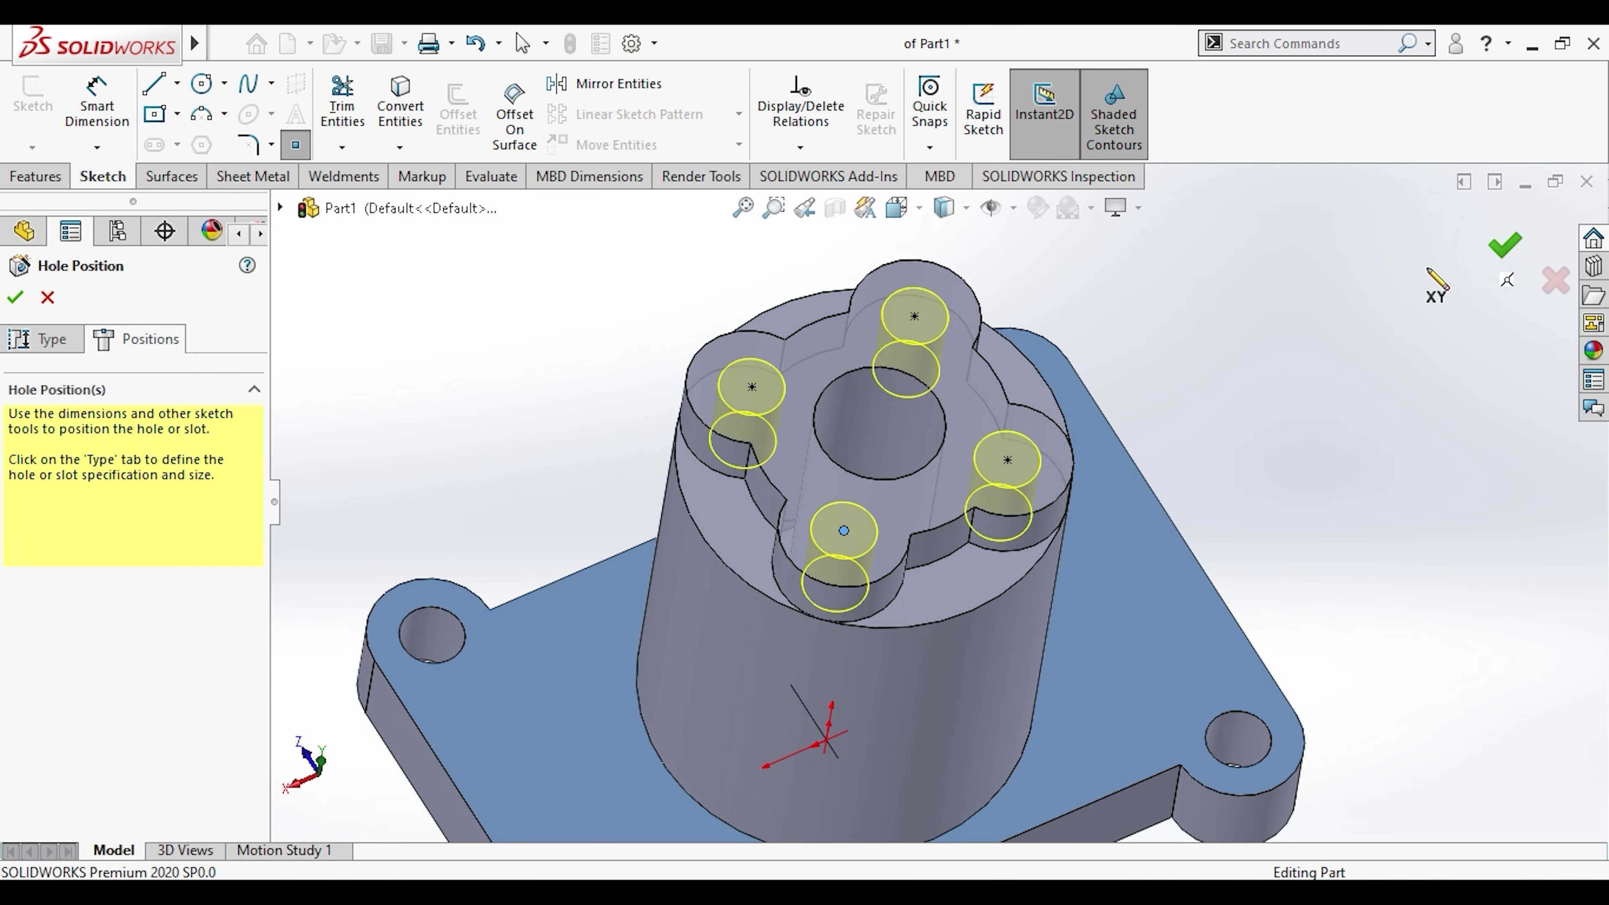
click(1505, 246)
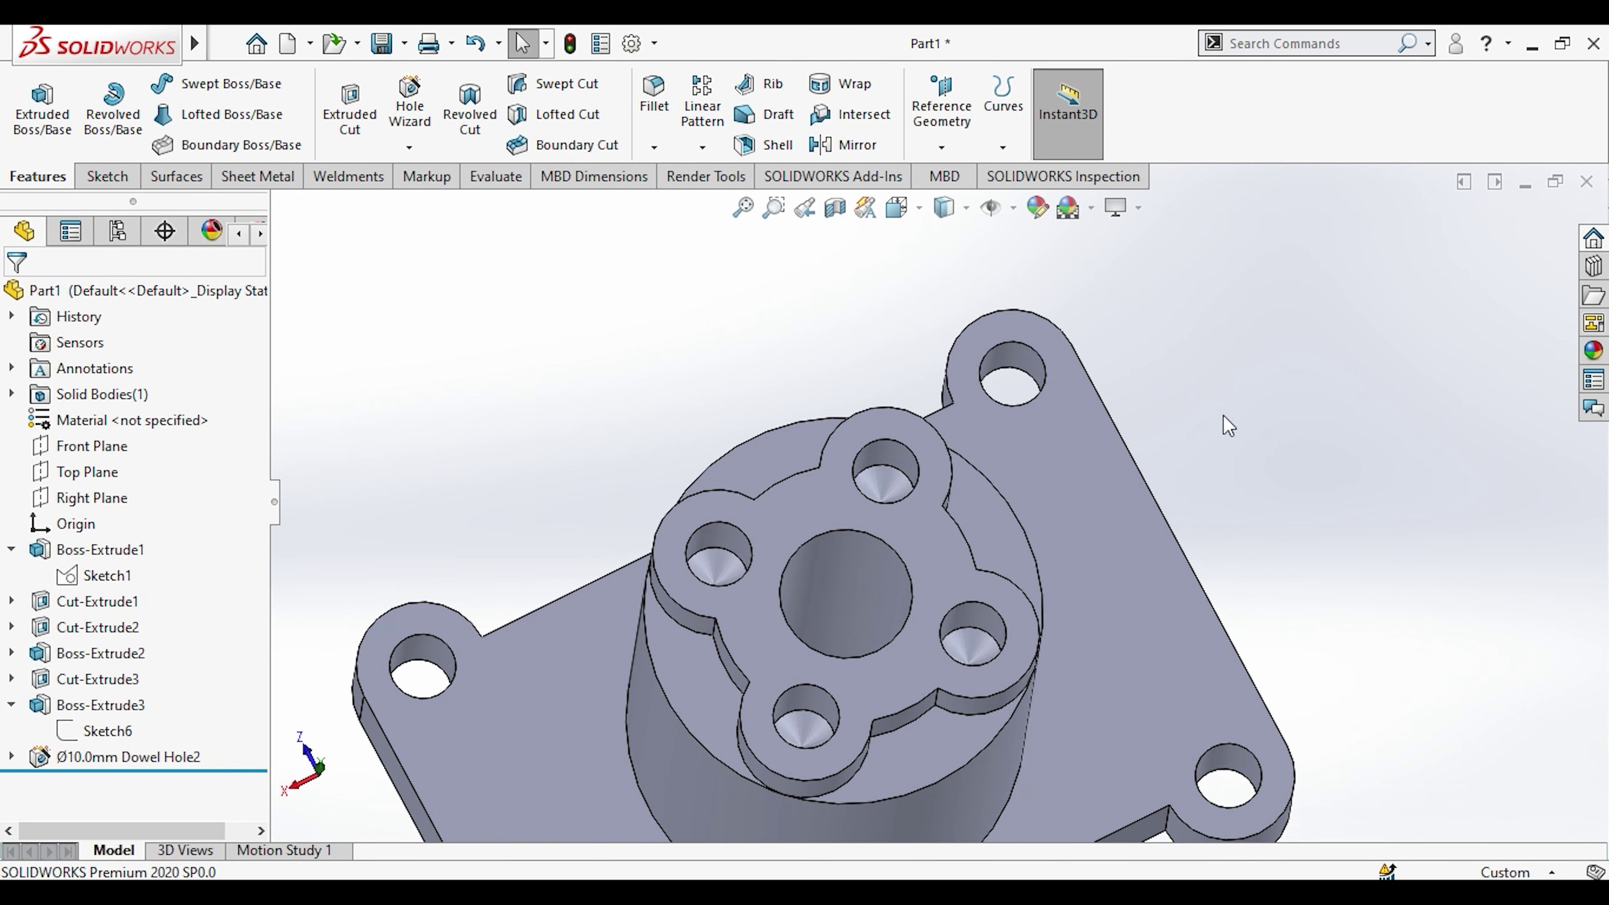
middle_drag(1228, 426, 898, 629)
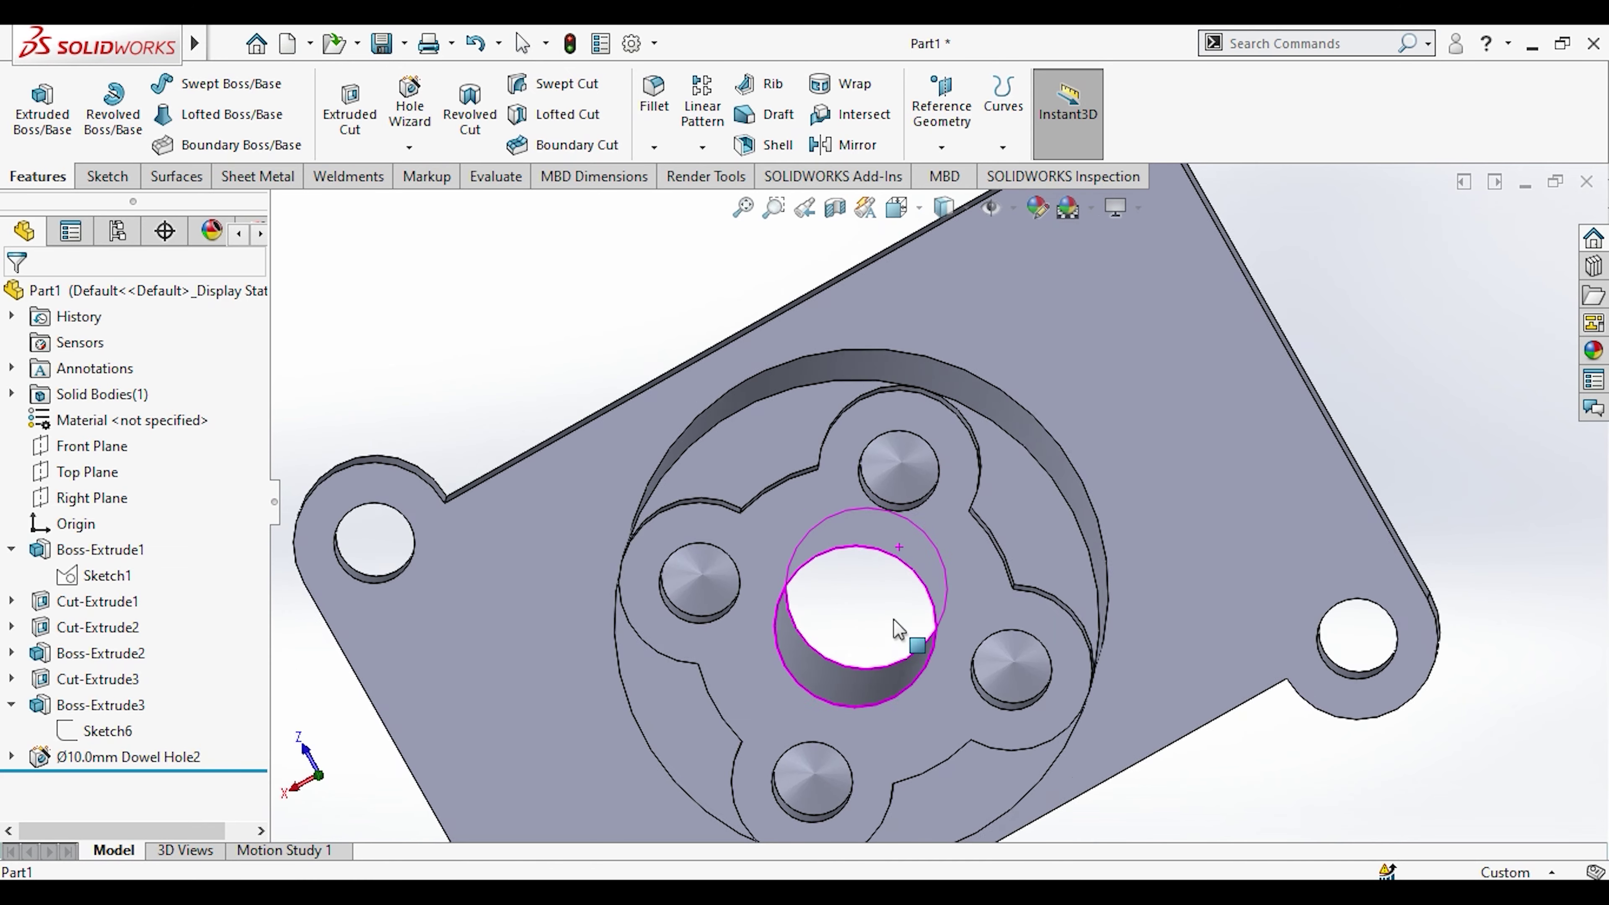
key(ctrl+7)
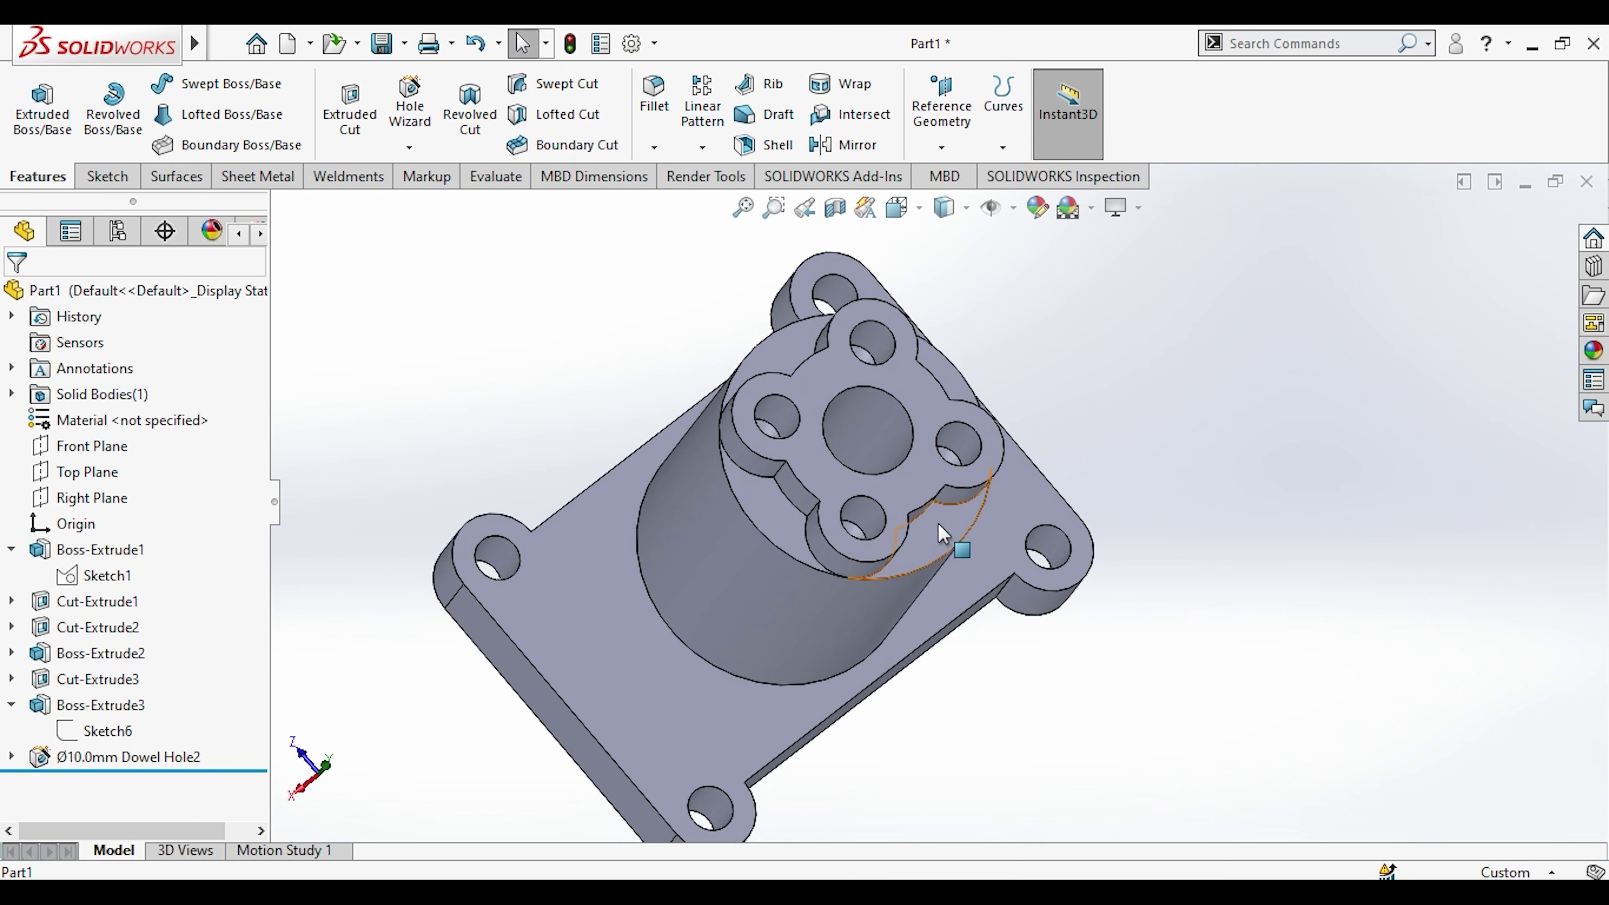
mouse_move(944, 531)
middle_down()
mouse_move(918, 480)
mouse_move(700, 287)
mouse_move(820, 546)
mouse_move(779, 494)
middle_up()
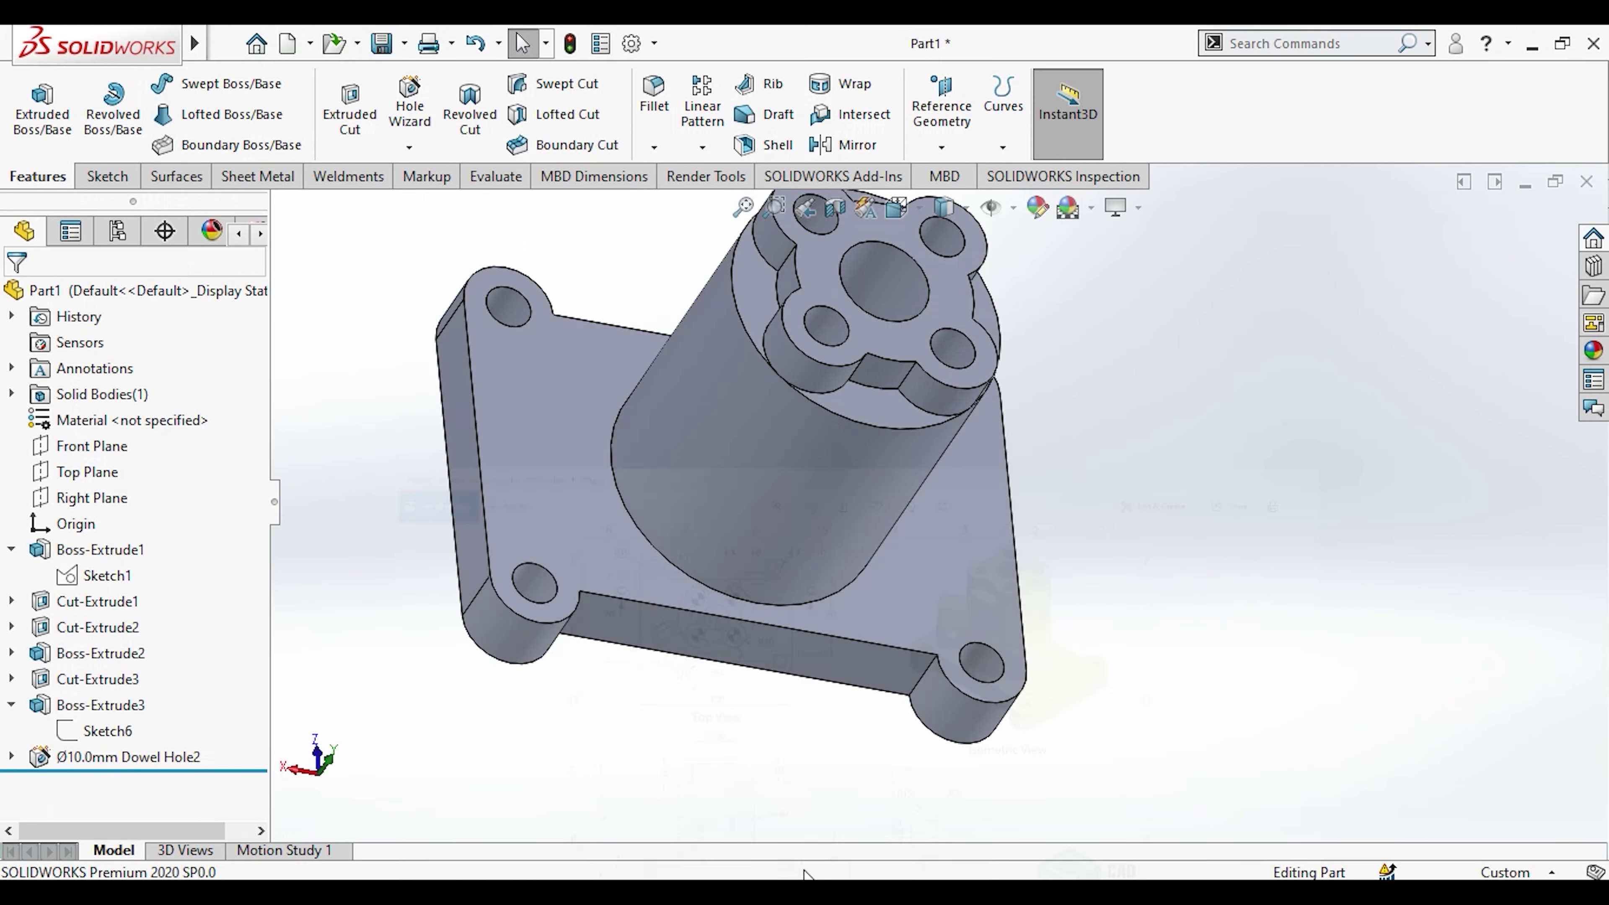
Step: Orbit the part, then set it to the Isometric view
mouse_move(696, 570)
middle_down()
mouse_move(664, 618)
mouse_move(697, 507)
mouse_move(750, 415)
middle_up()
key(space)
click(751, 450)
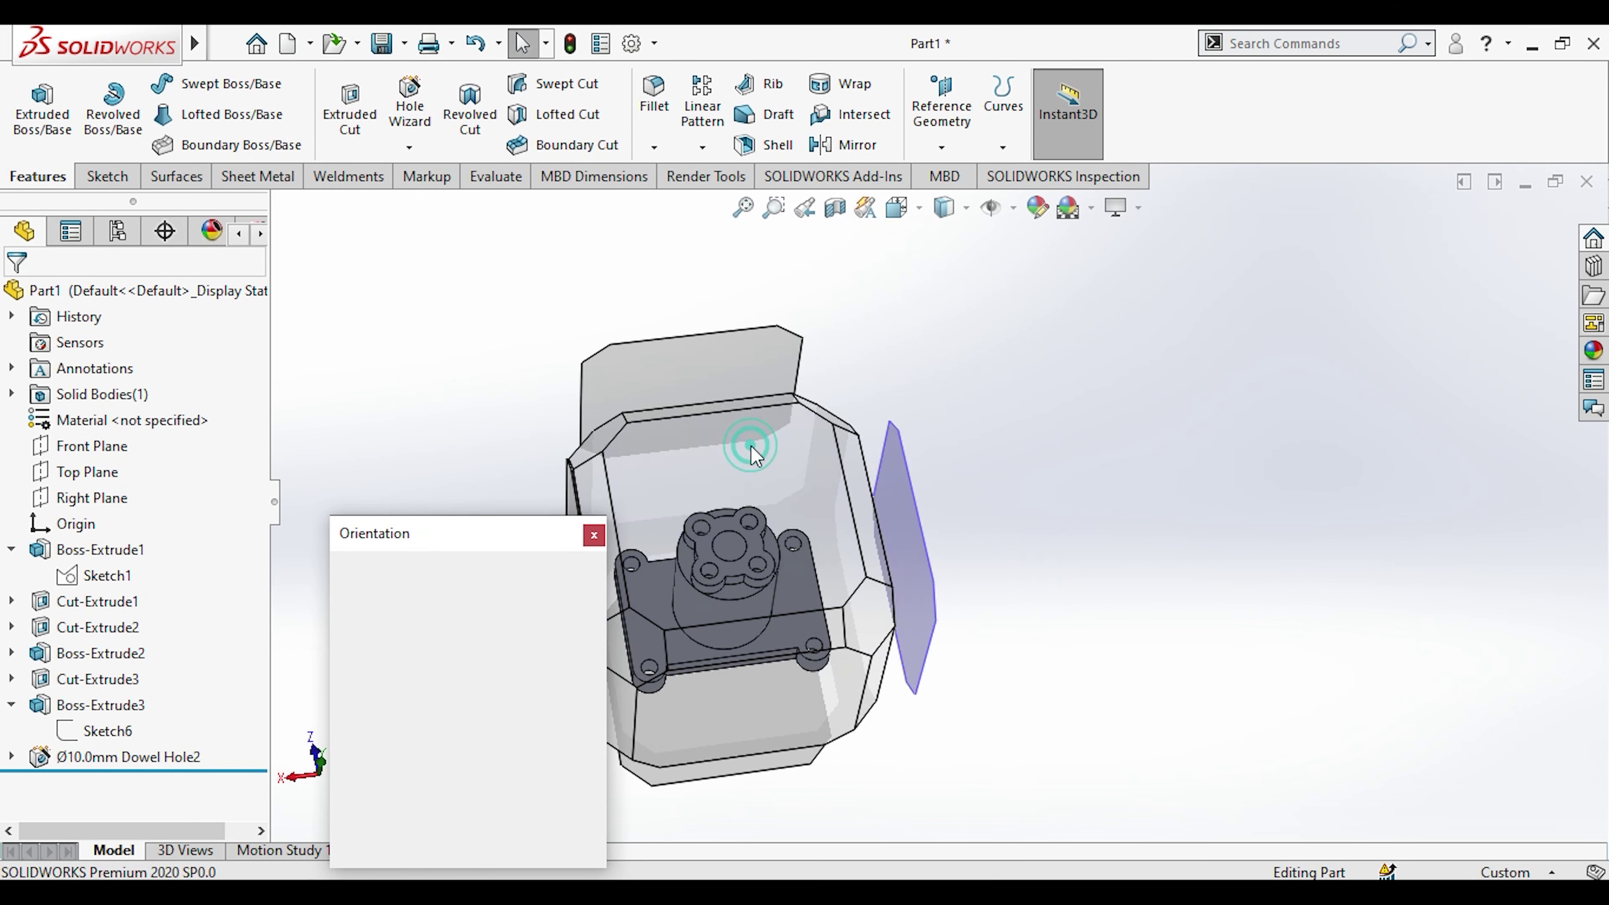
Step: On the Top Plane, draw a centreline from the boss centre to the lower-left hole centre
click(86, 471)
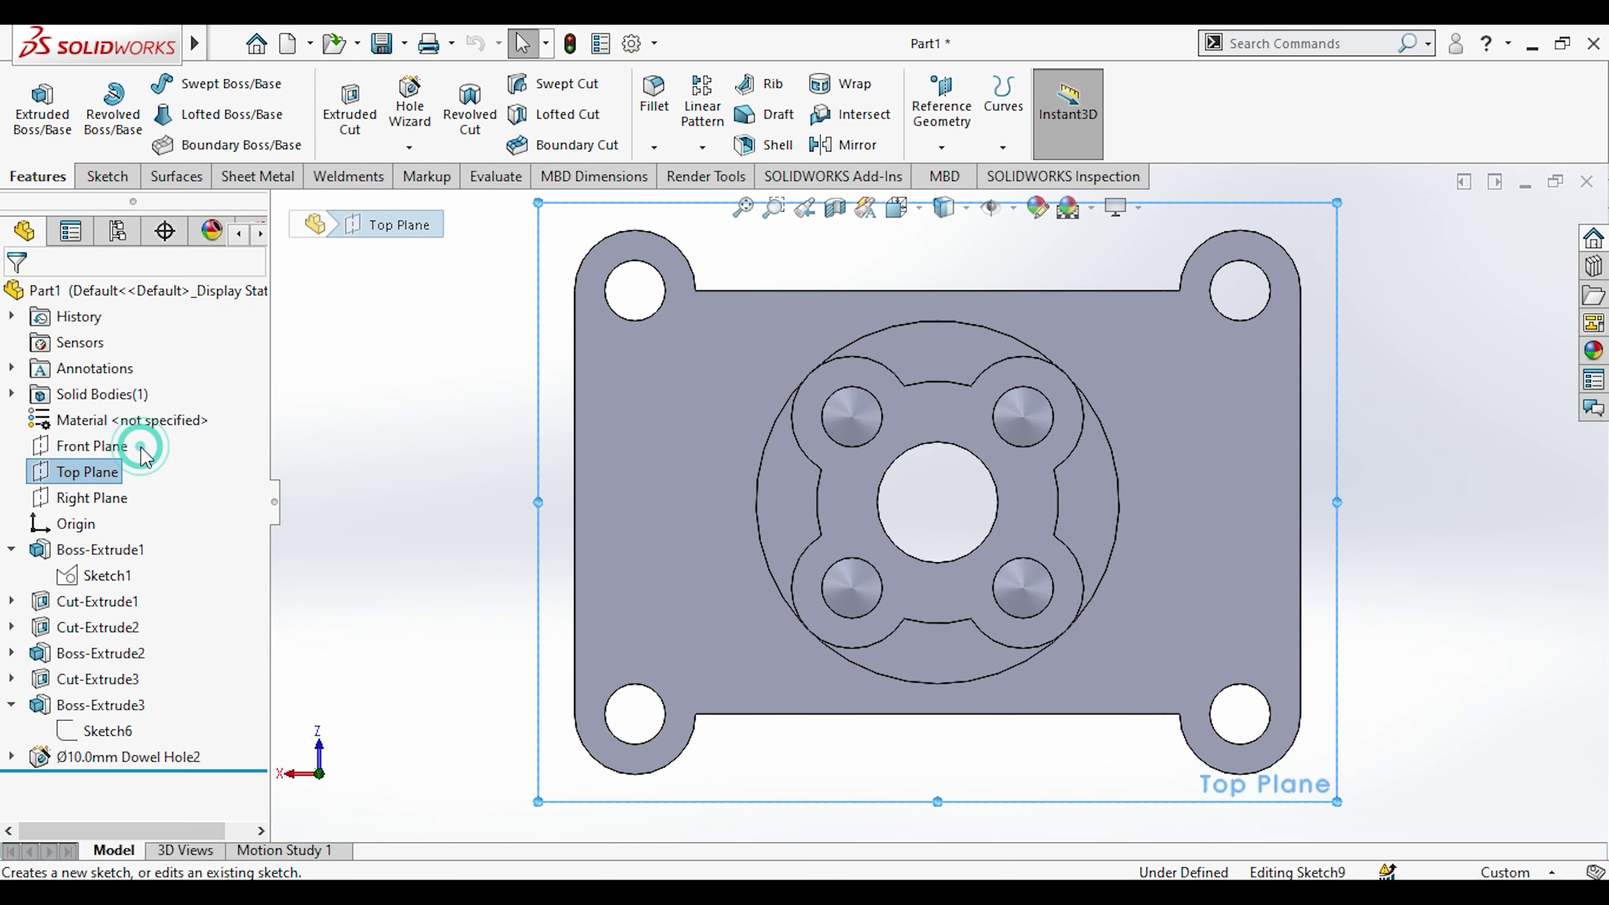
click(144, 437)
click(177, 83)
click(191, 136)
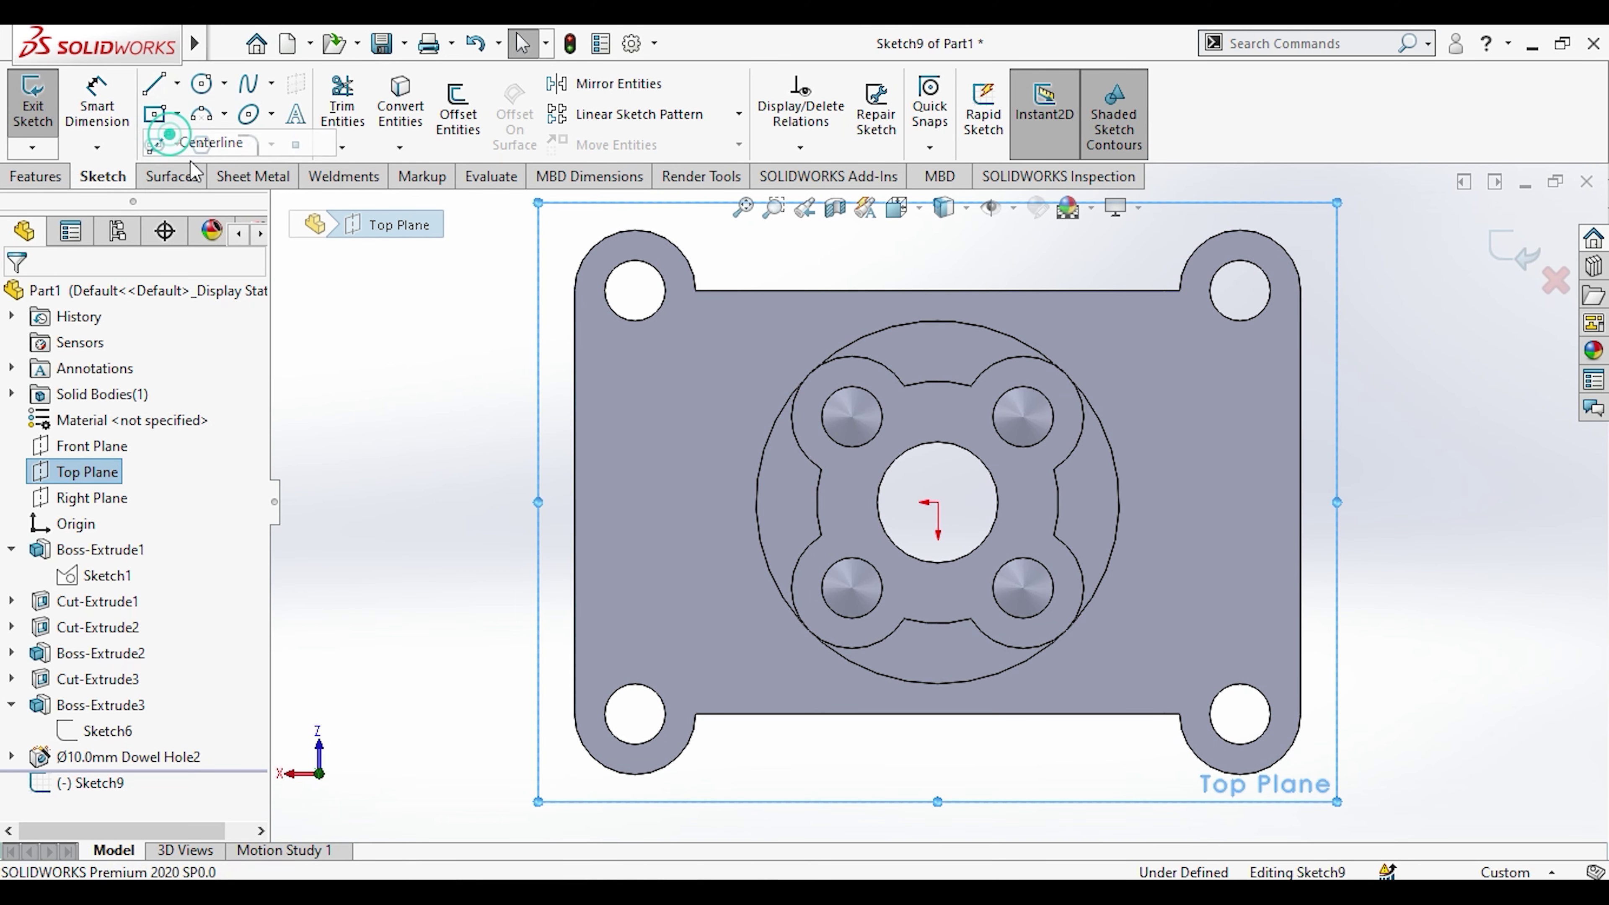
click(938, 503)
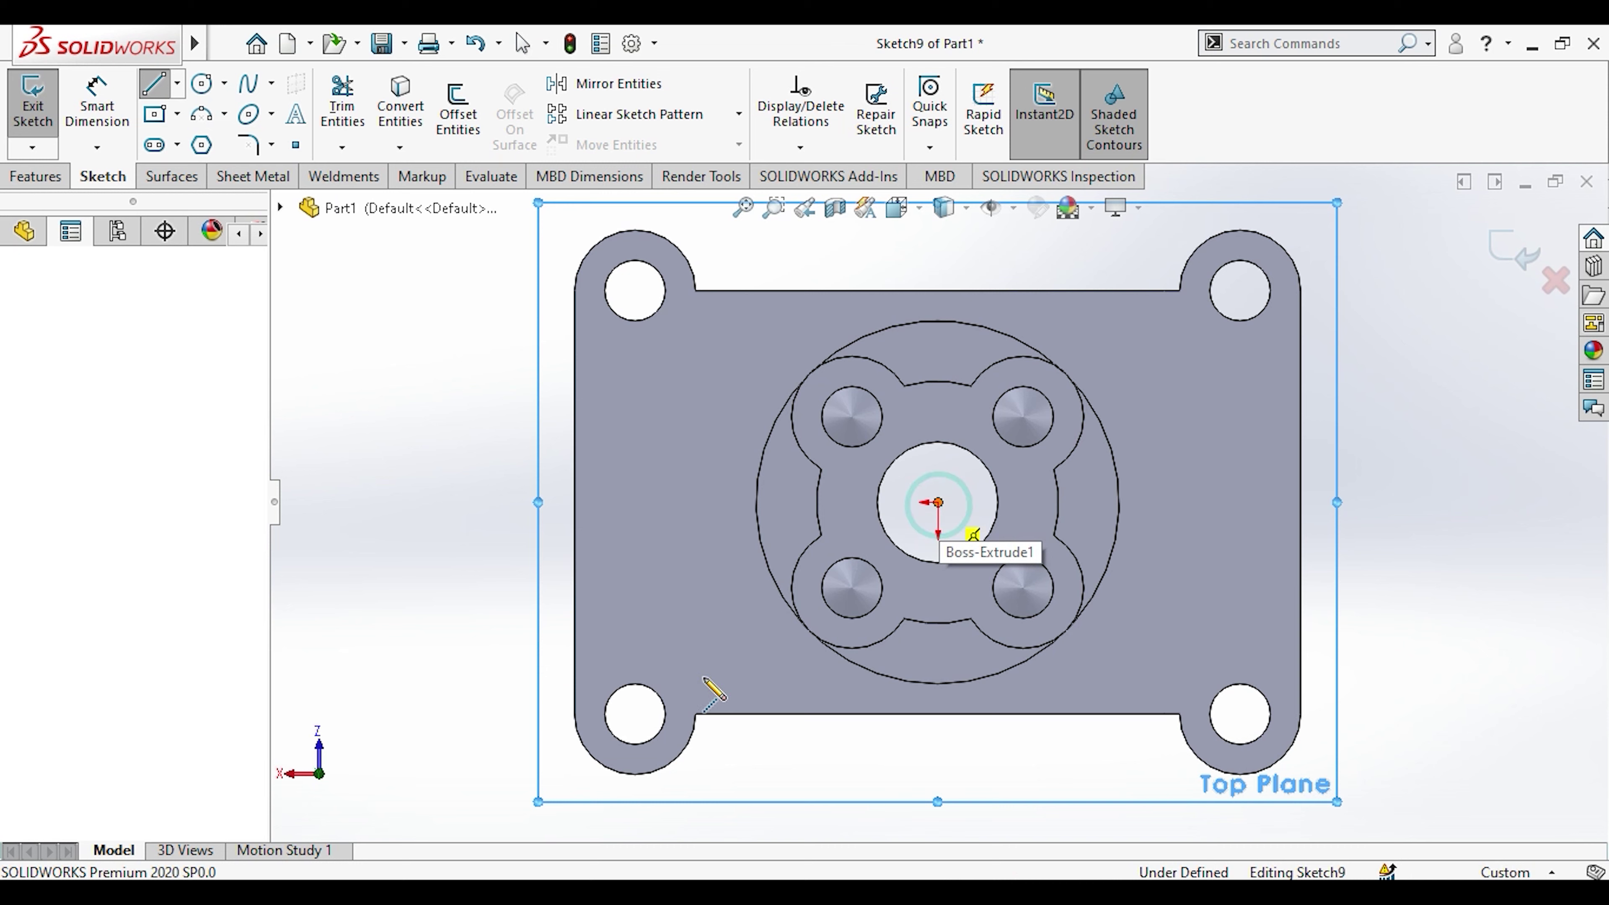
click(635, 714)
key(Escape)
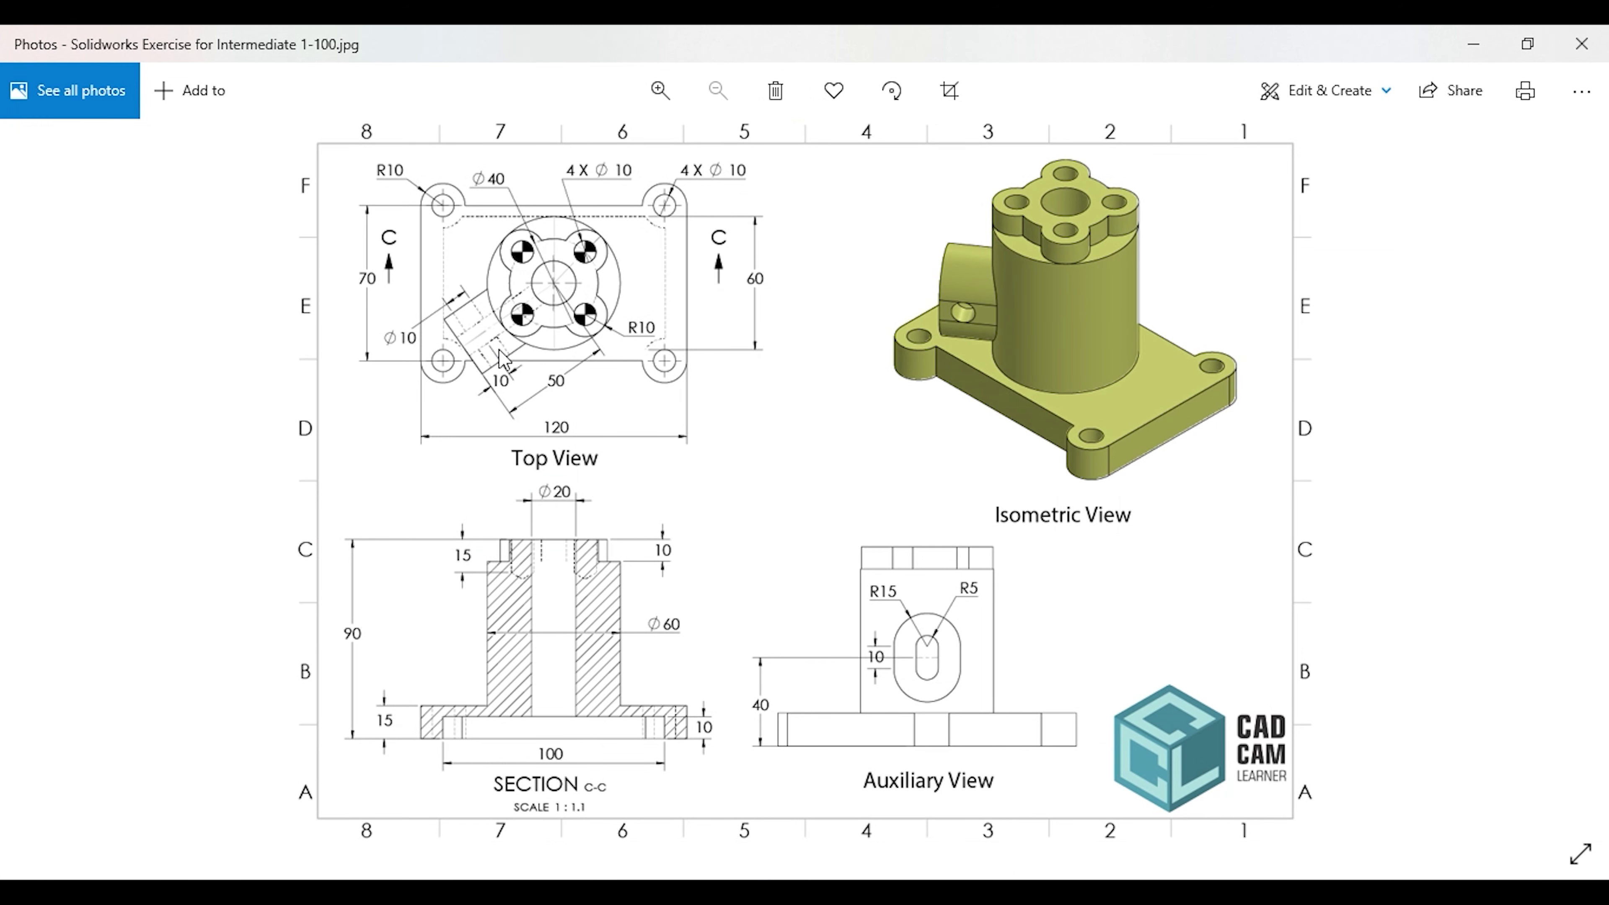
Step: Draw a line from the boss centre along the centreline and dimension it 50 mm
key(alt+Tab)
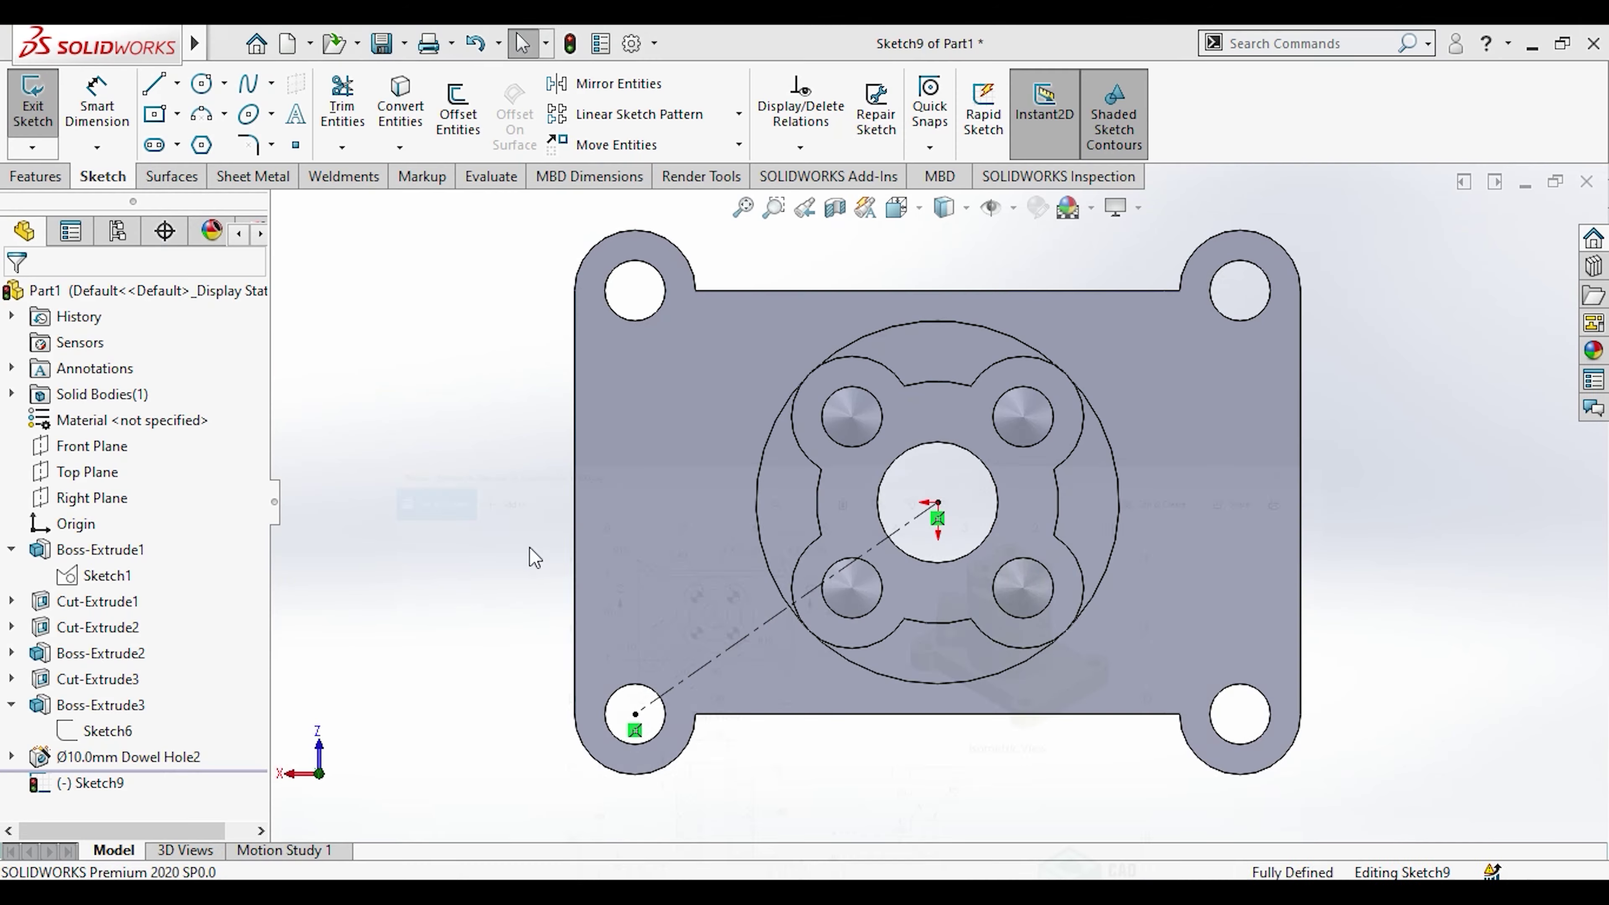
click(937, 502)
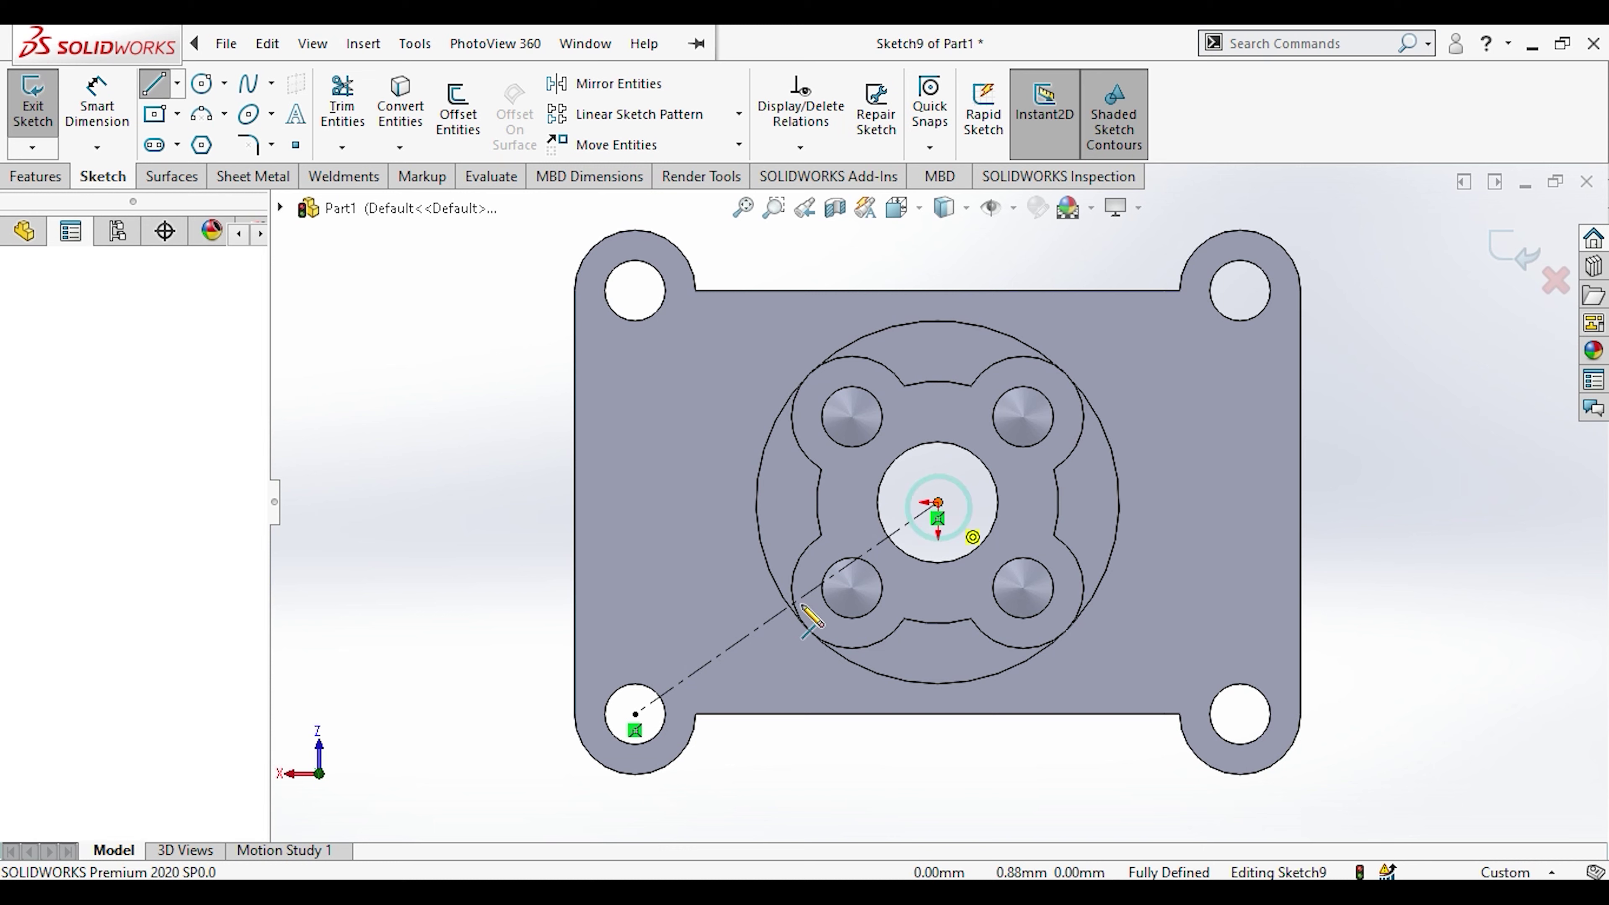
click(729, 648)
key(Escape)
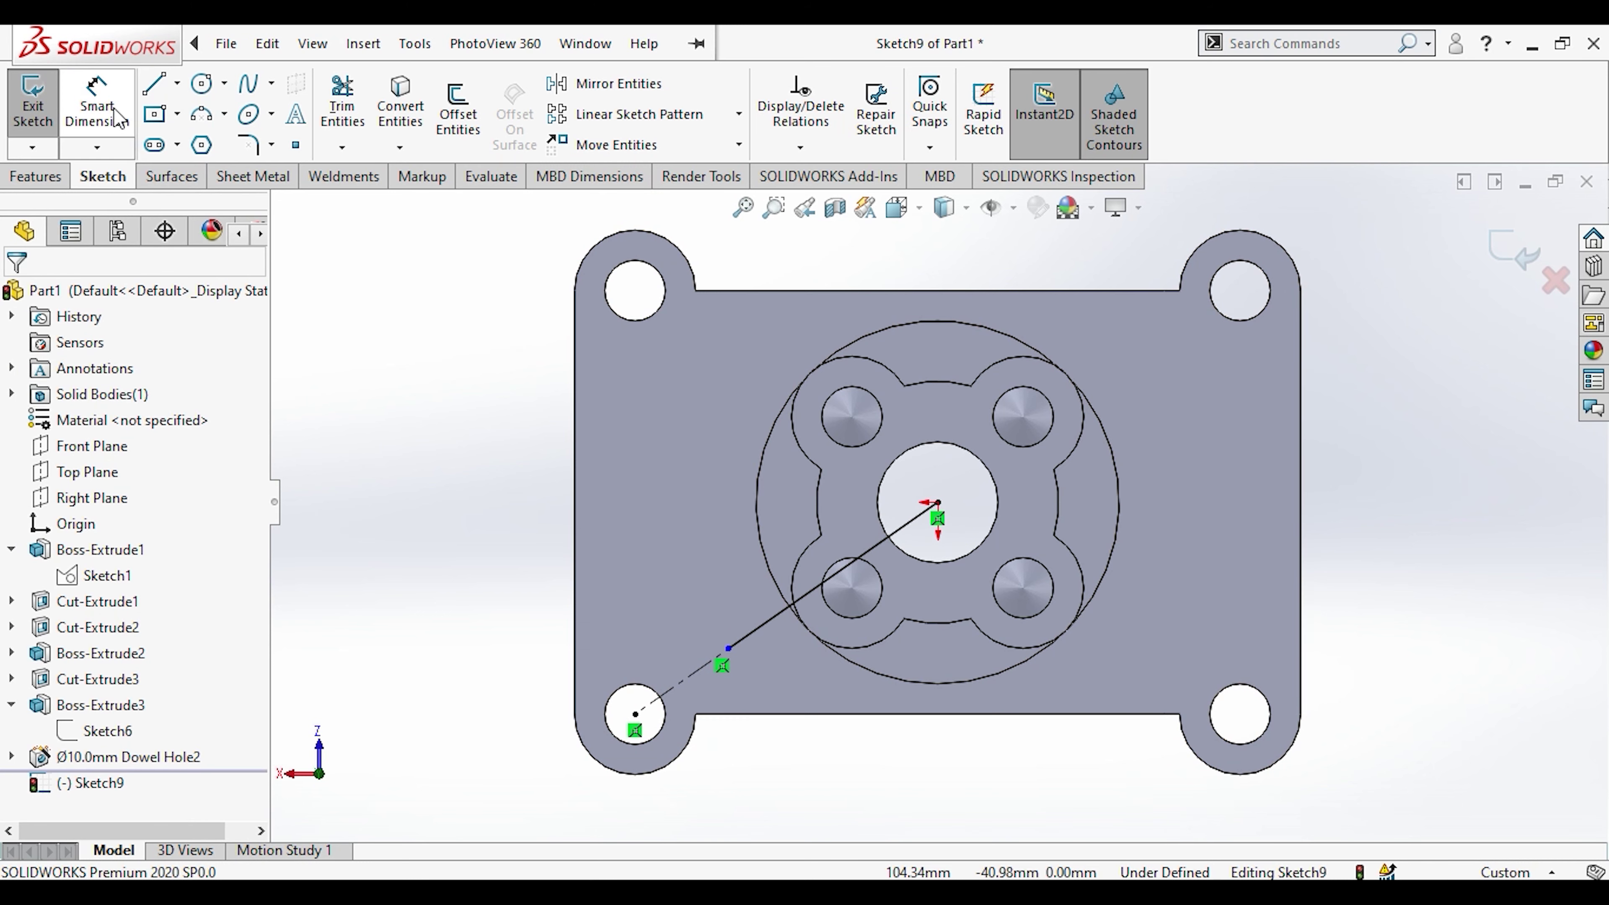
click(95, 101)
click(728, 558)
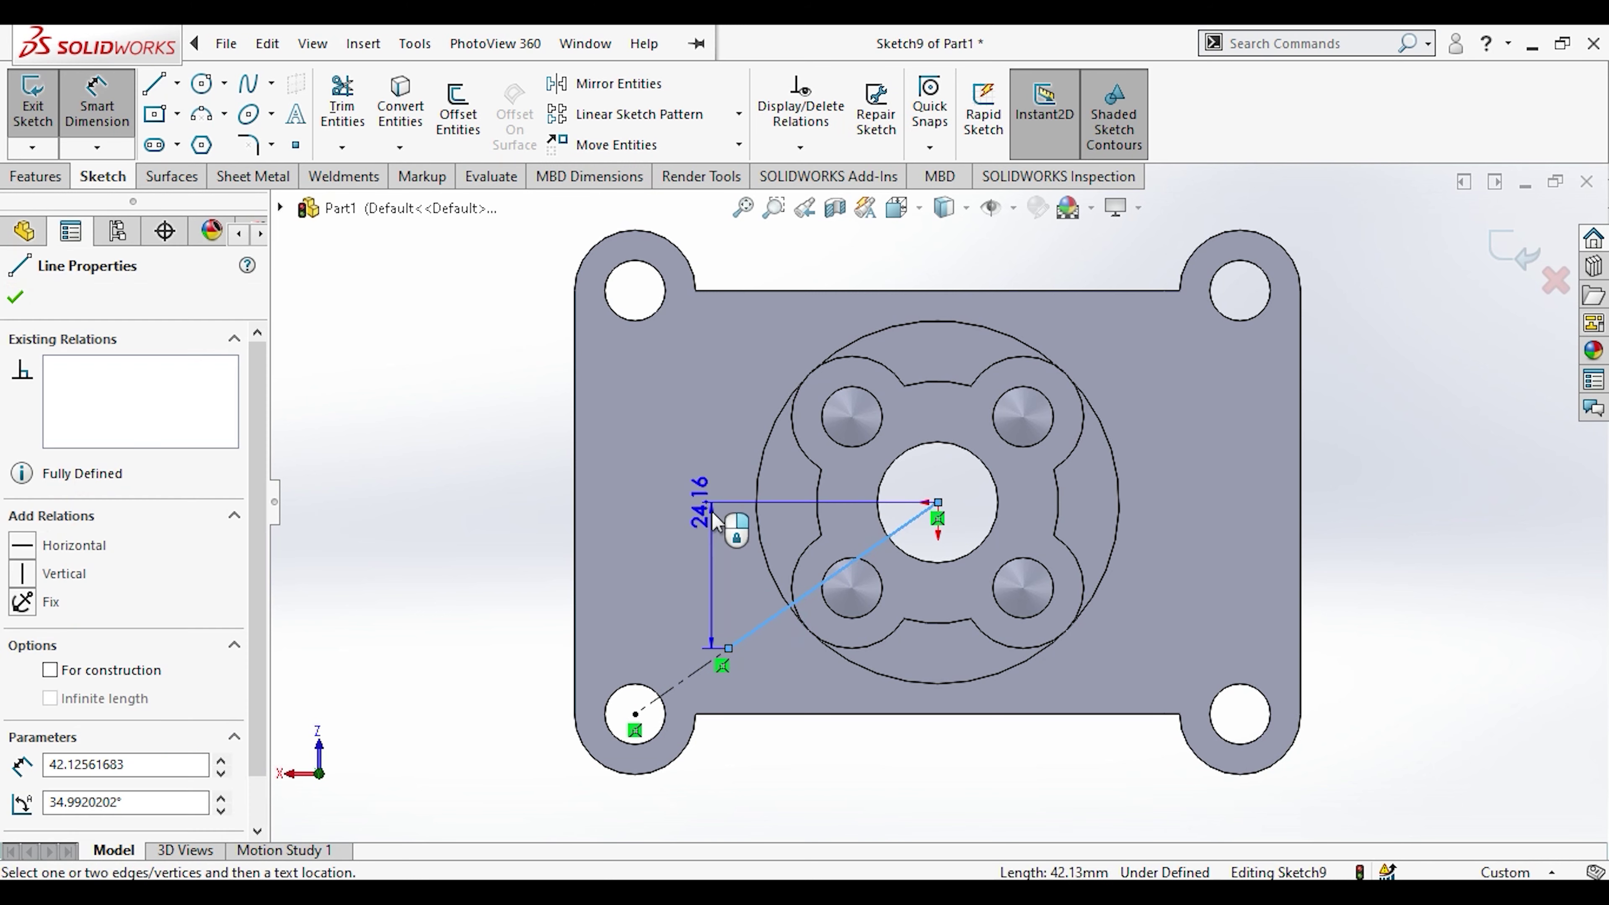
click(705, 423)
text(50)
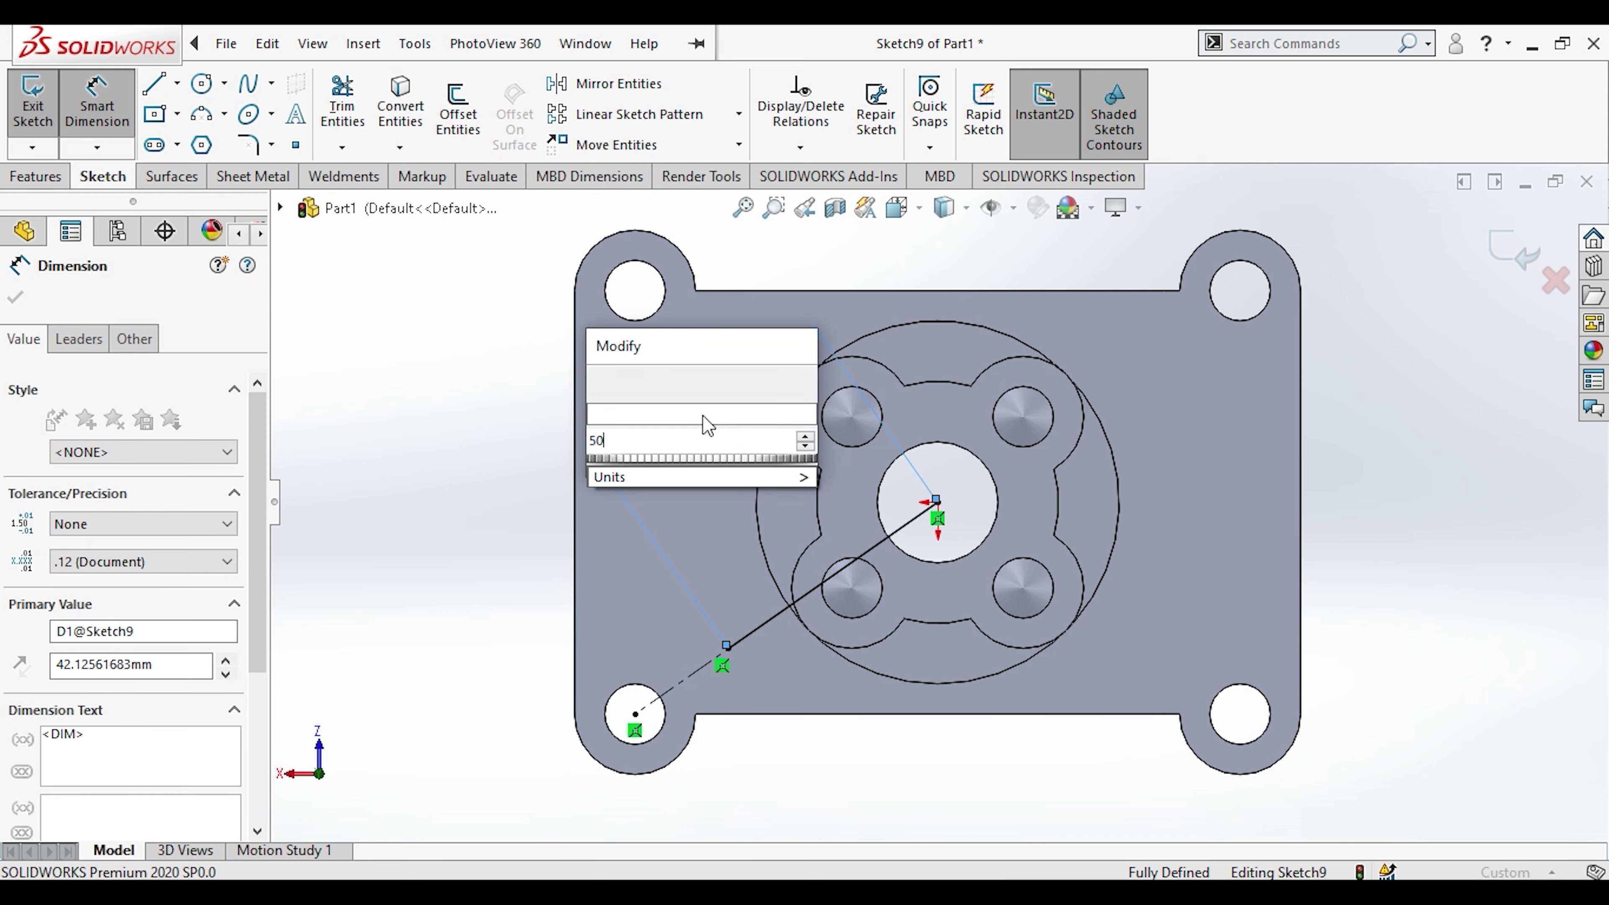
key(Return)
key(Escape)
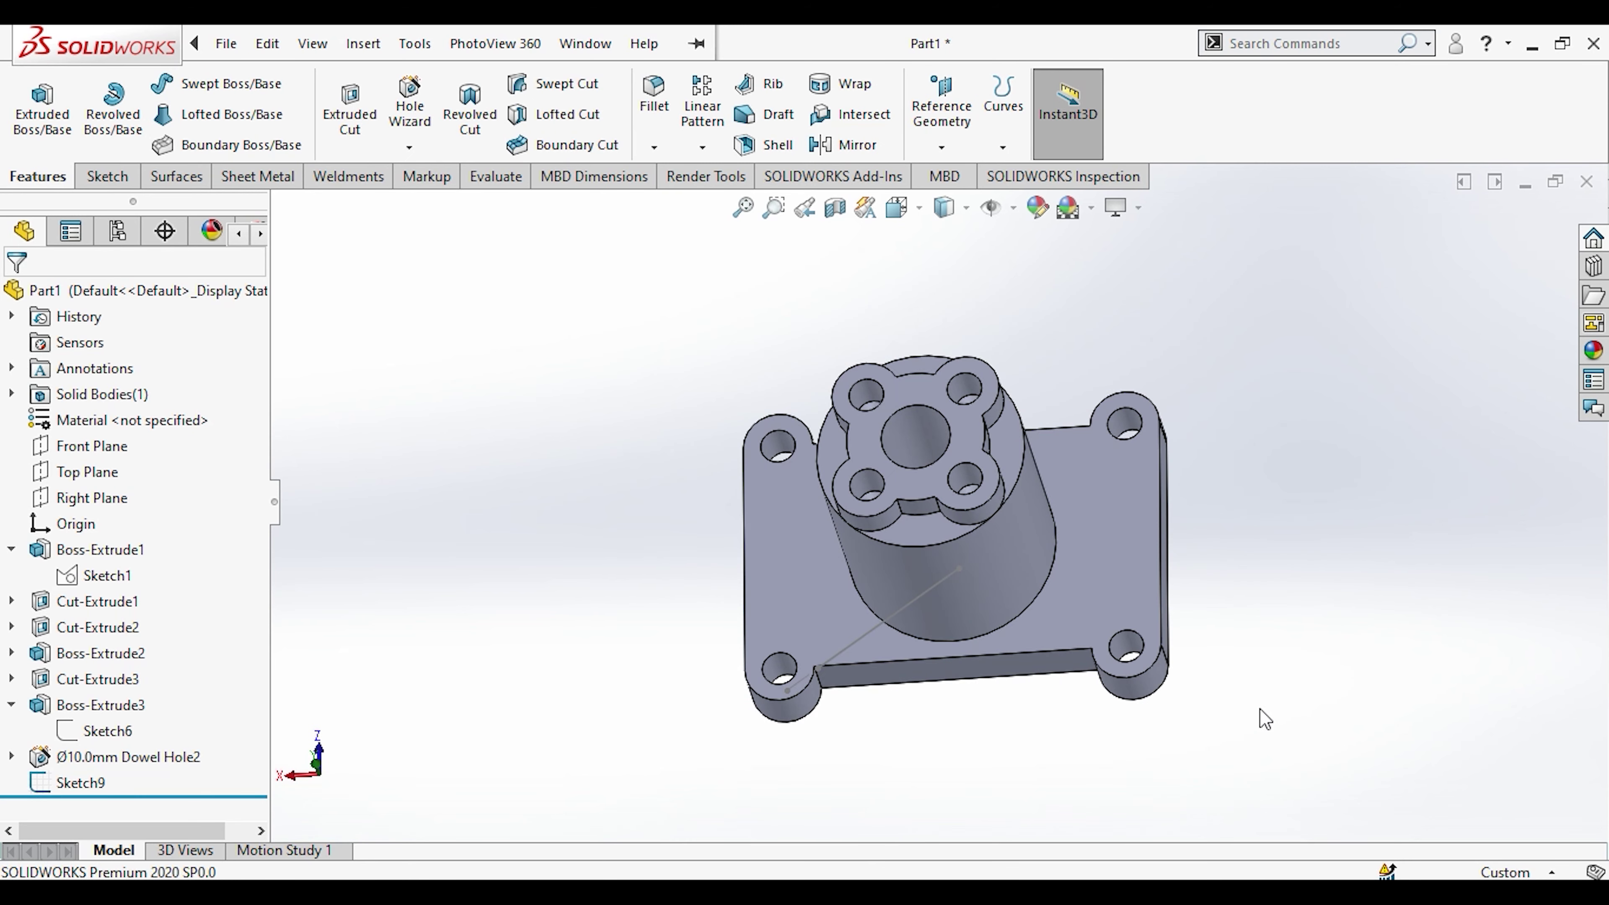
Step: Create Plane1 through the line's outer endpoint, perpendicular to the line
click(941, 147)
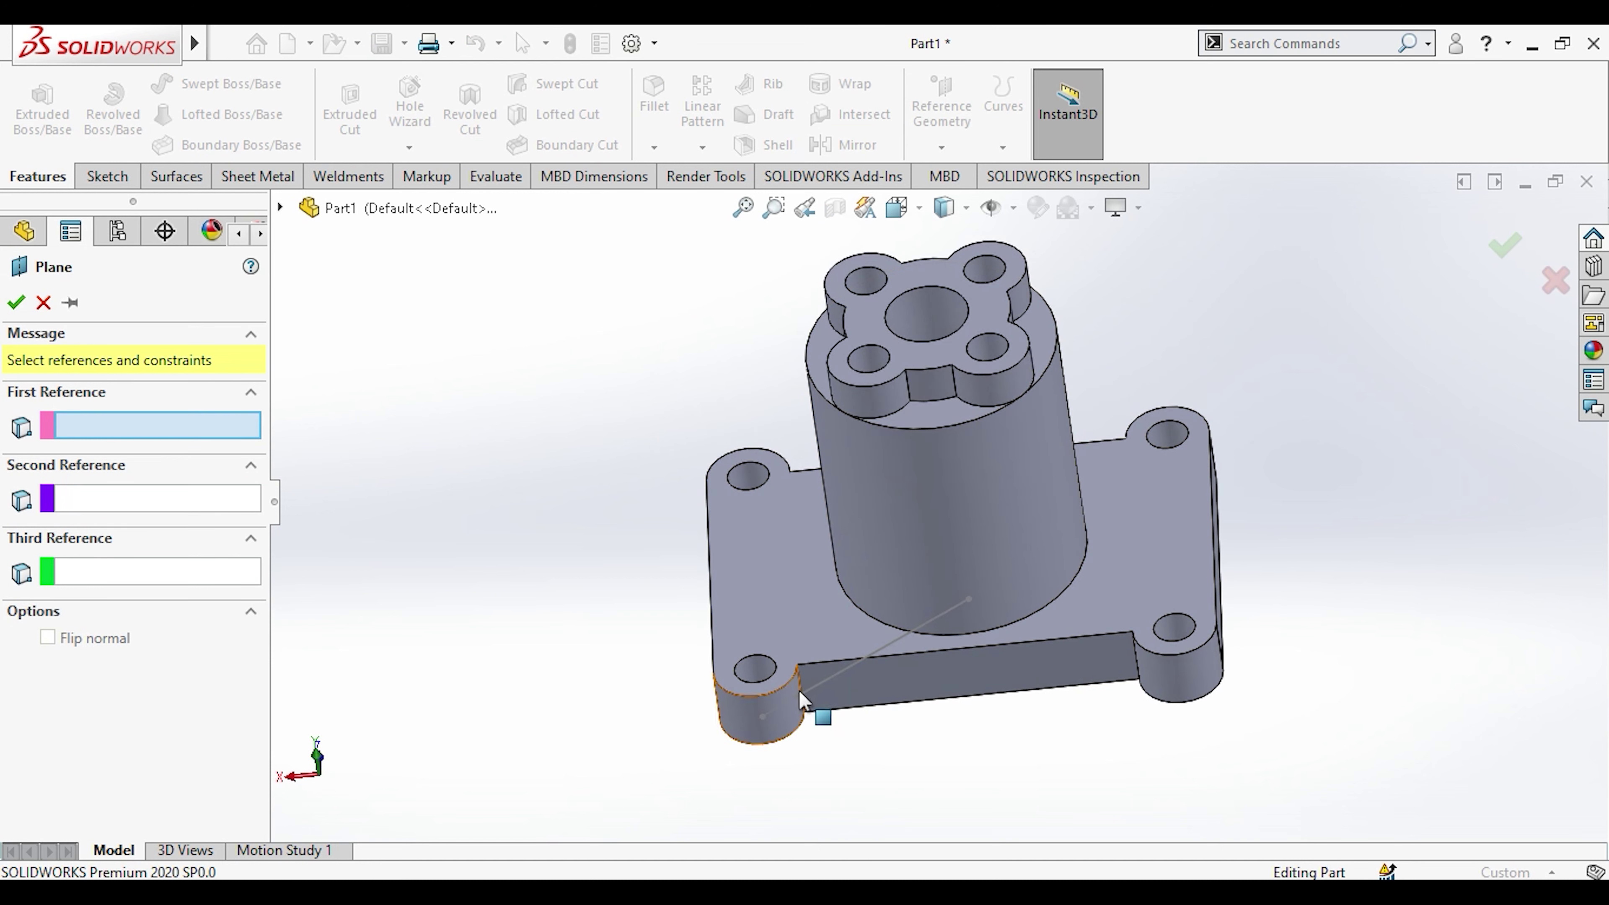
click(803, 696)
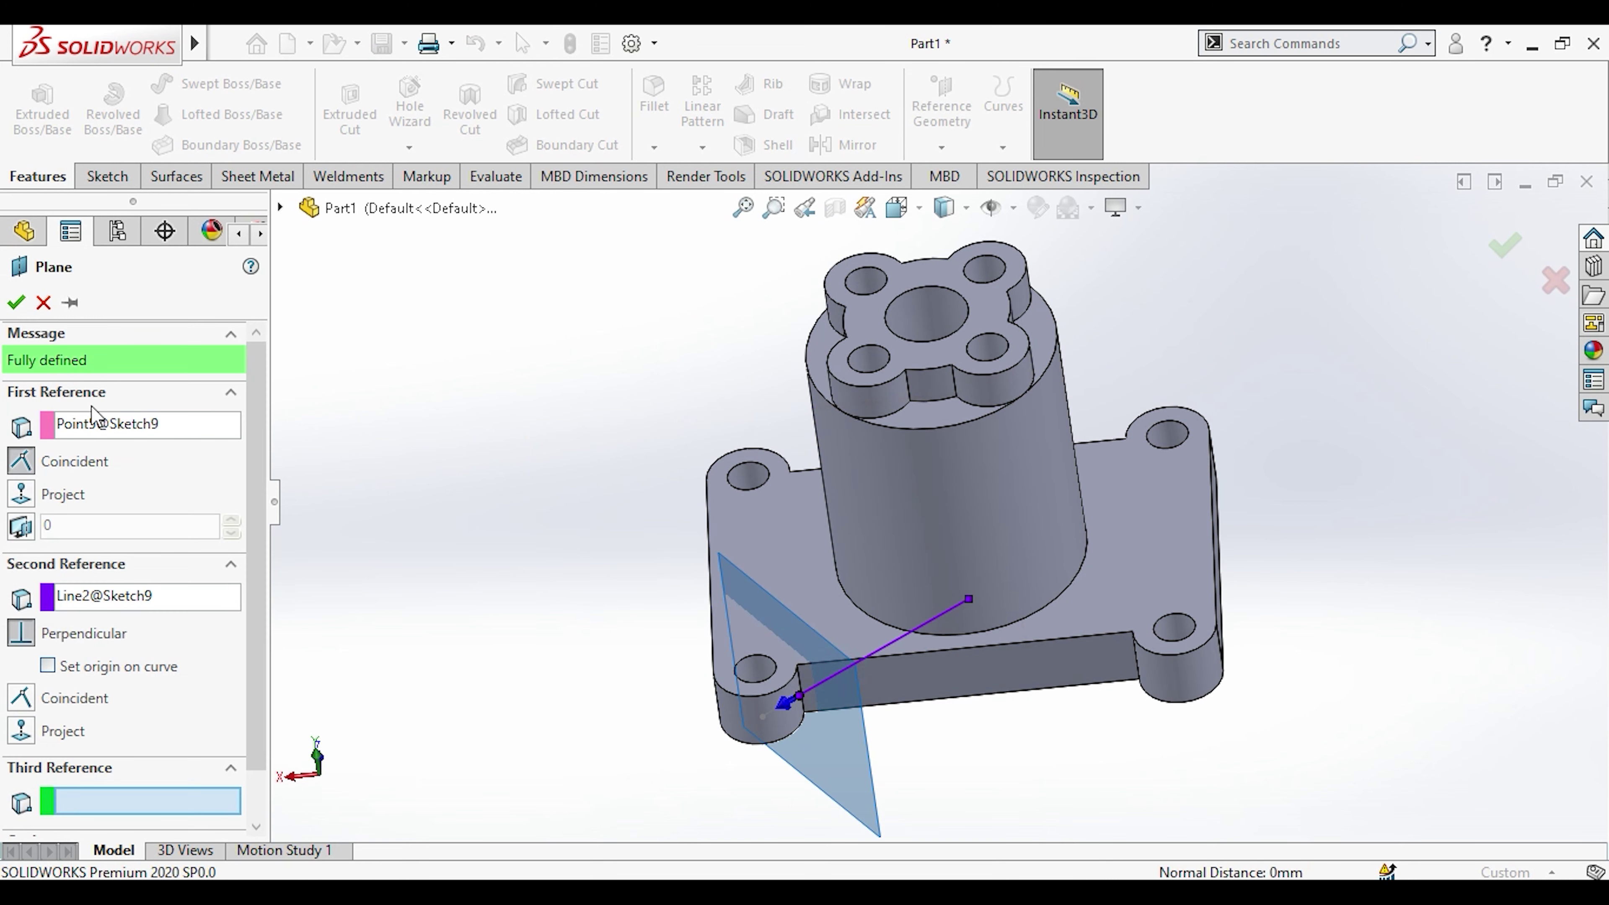
click(13, 306)
Step: Enlarge Plane1 by dragging its corners and view it Normal To
mouse_move(460, 471)
middle_down()
mouse_move(532, 294)
mouse_move(588, 368)
middle_up()
drag(793, 500, 655, 271)
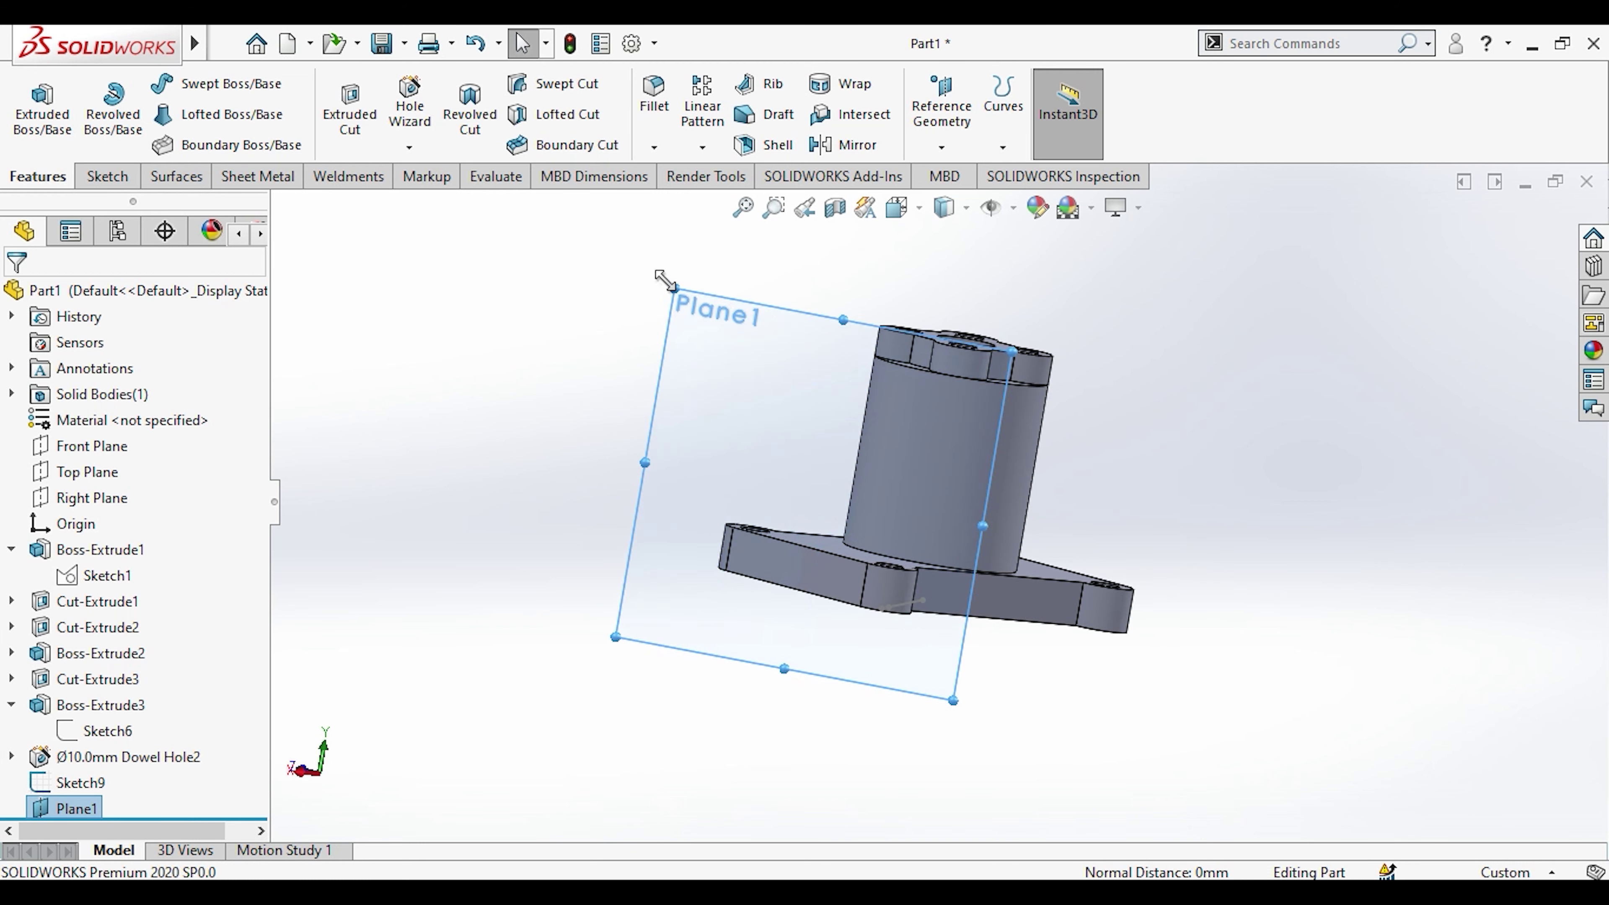
mouse_move(1016, 342)
mouse_down()
mouse_move(1084, 325)
mouse_move(1103, 424)
mouse_up()
scroll(1108, 507, up, 5)
right_click(995, 476)
click(1165, 438)
Step: Start a sketch on Plane1 and draw a straight slot above the boss
right_click(1118, 436)
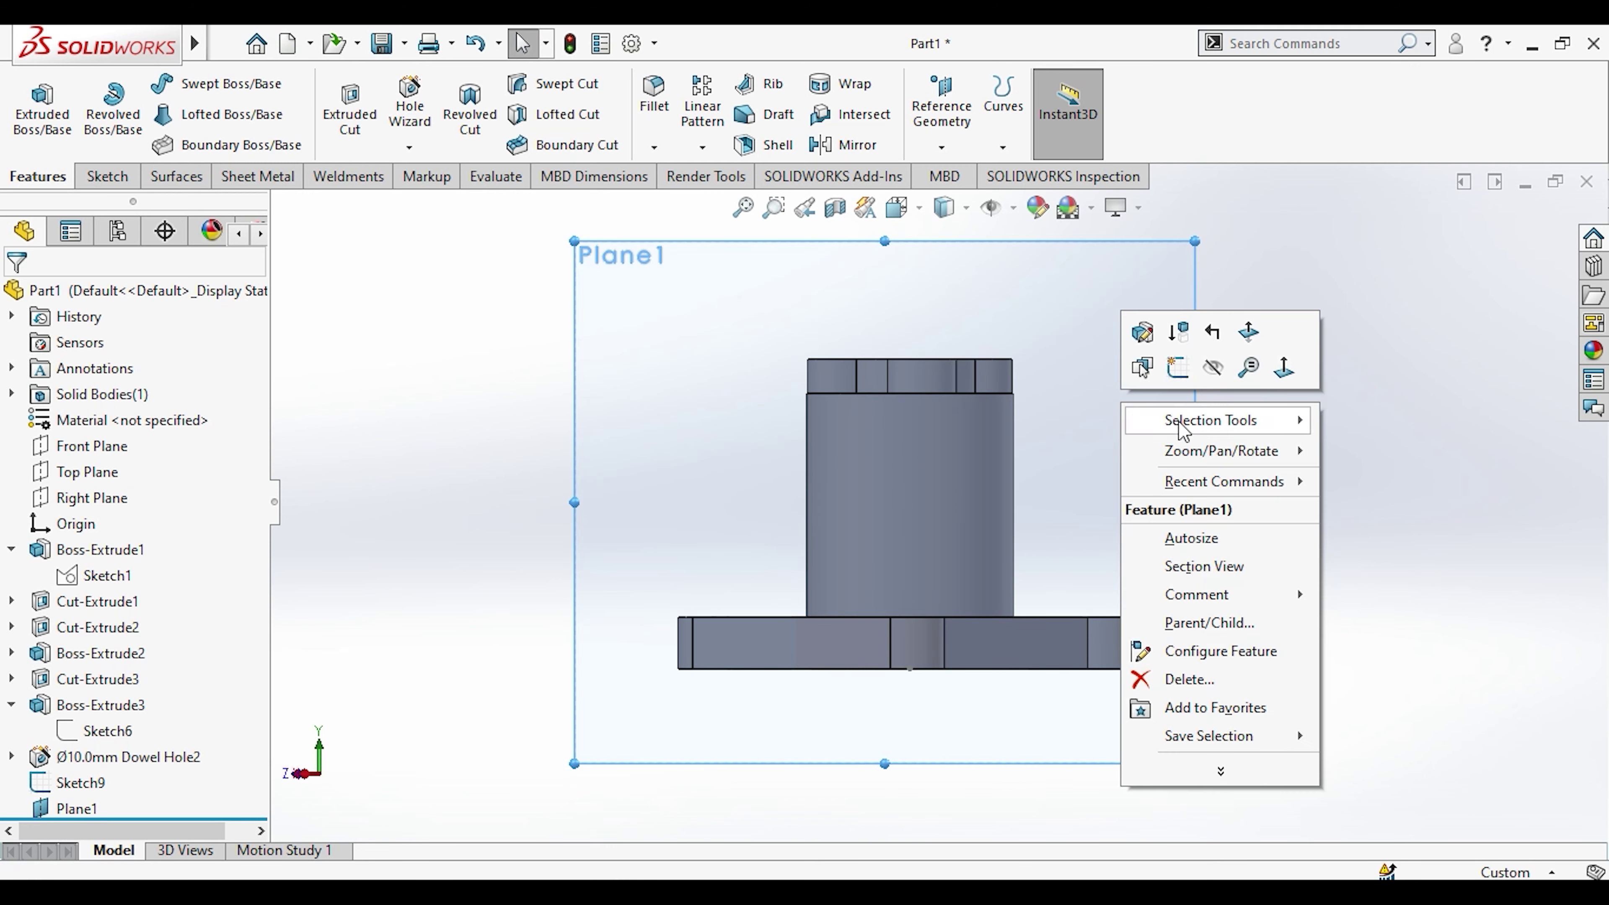
click(1160, 370)
click(160, 145)
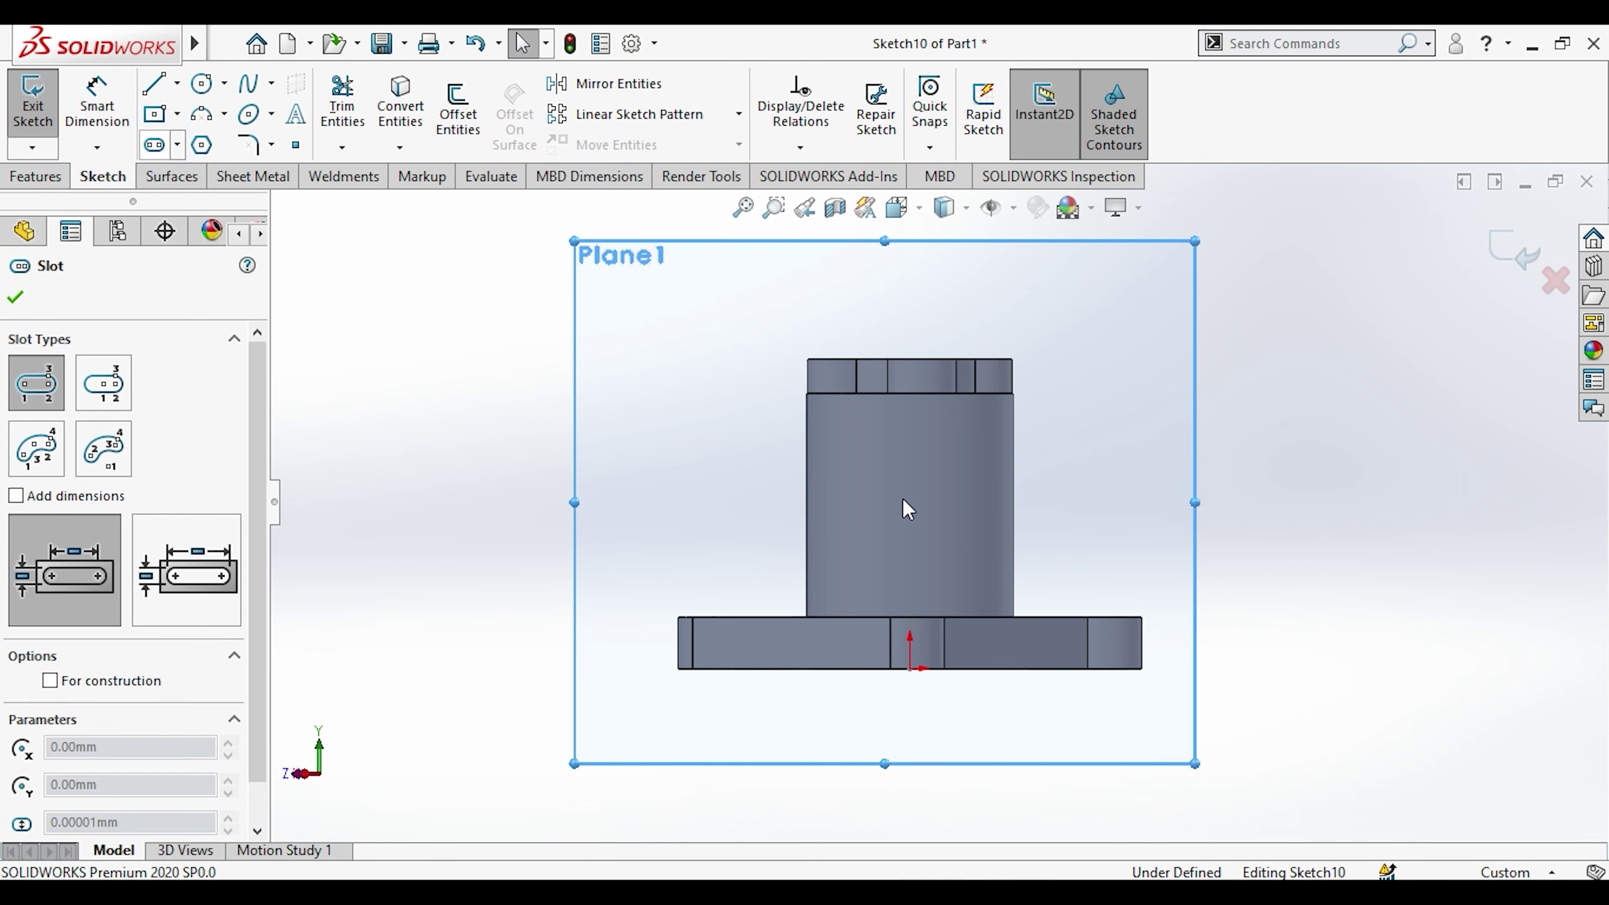
click(907, 455)
click(952, 508)
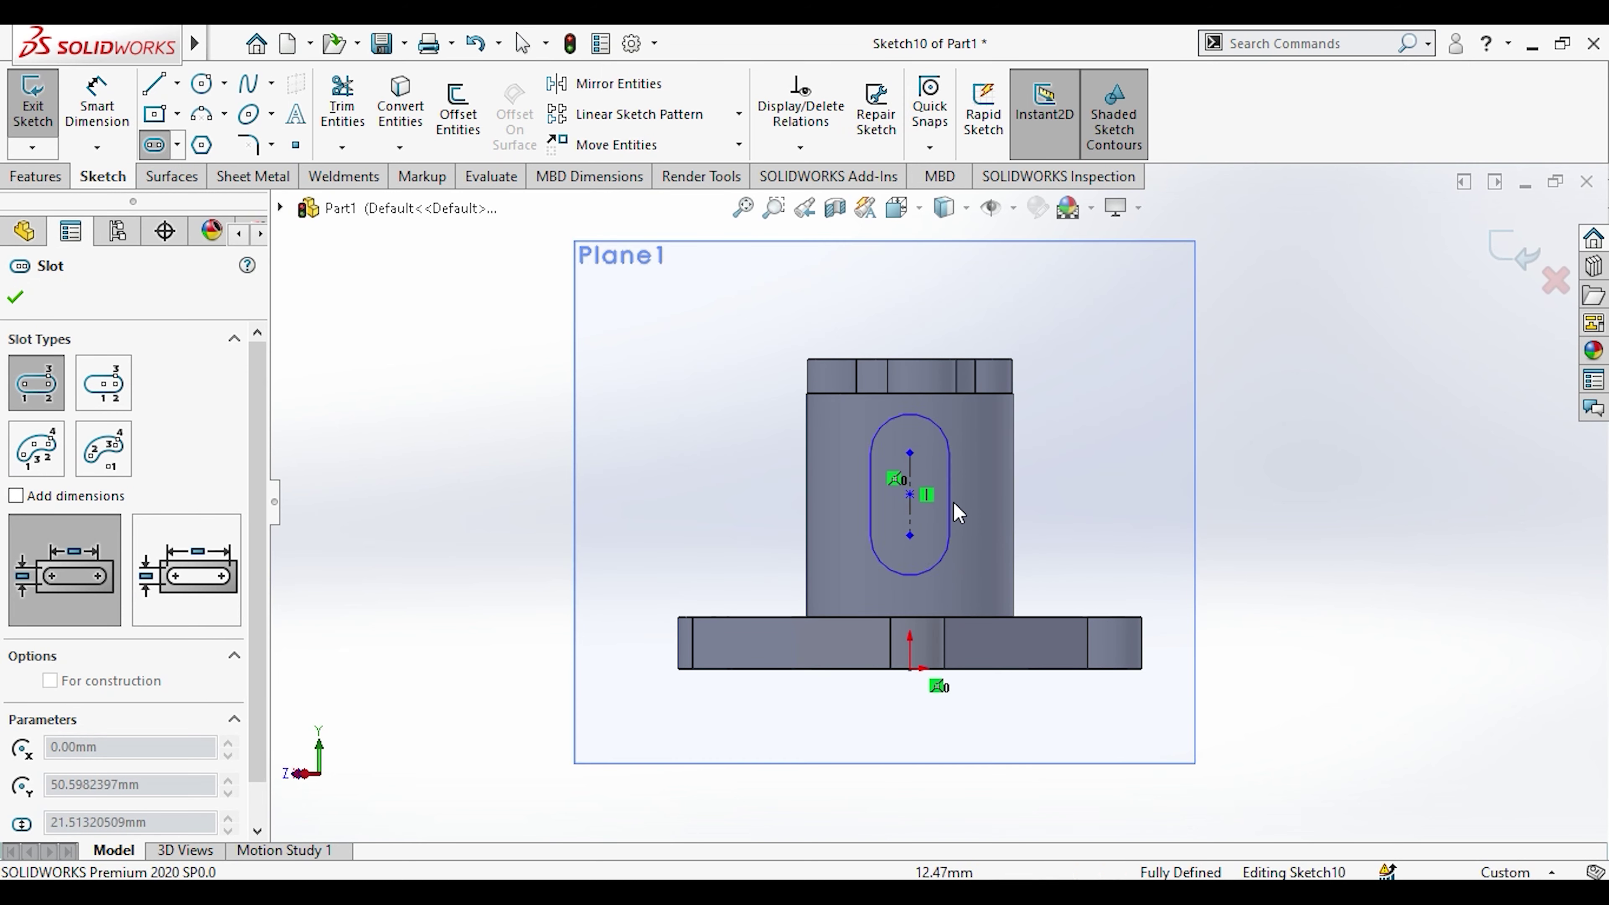
key(Escape)
key(alt+Tab)
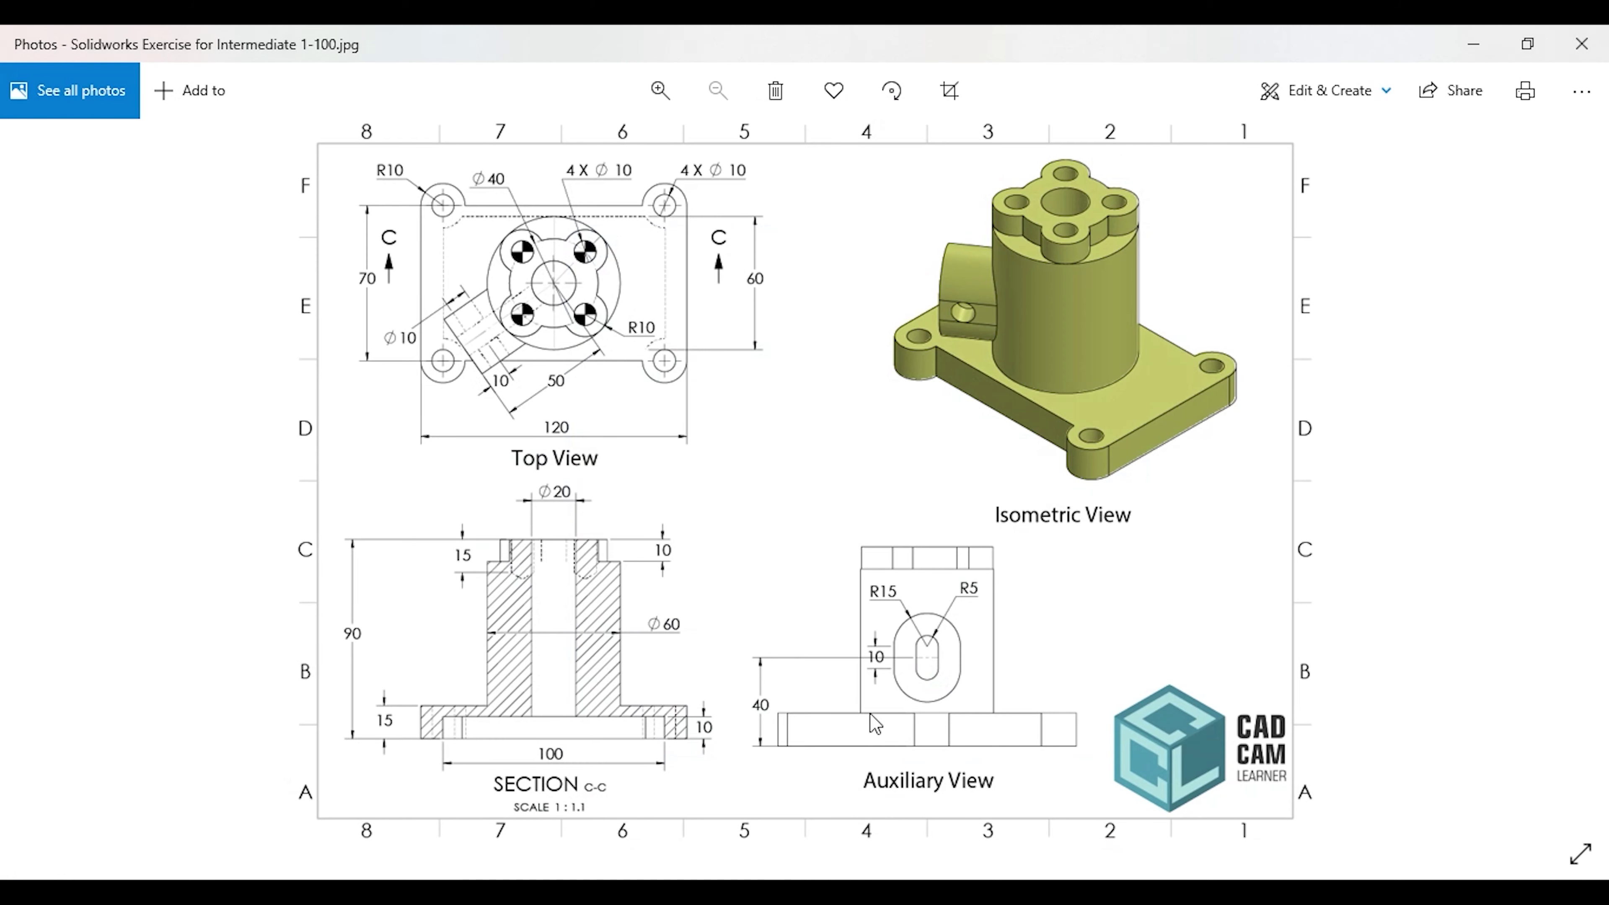
key(alt+Tab)
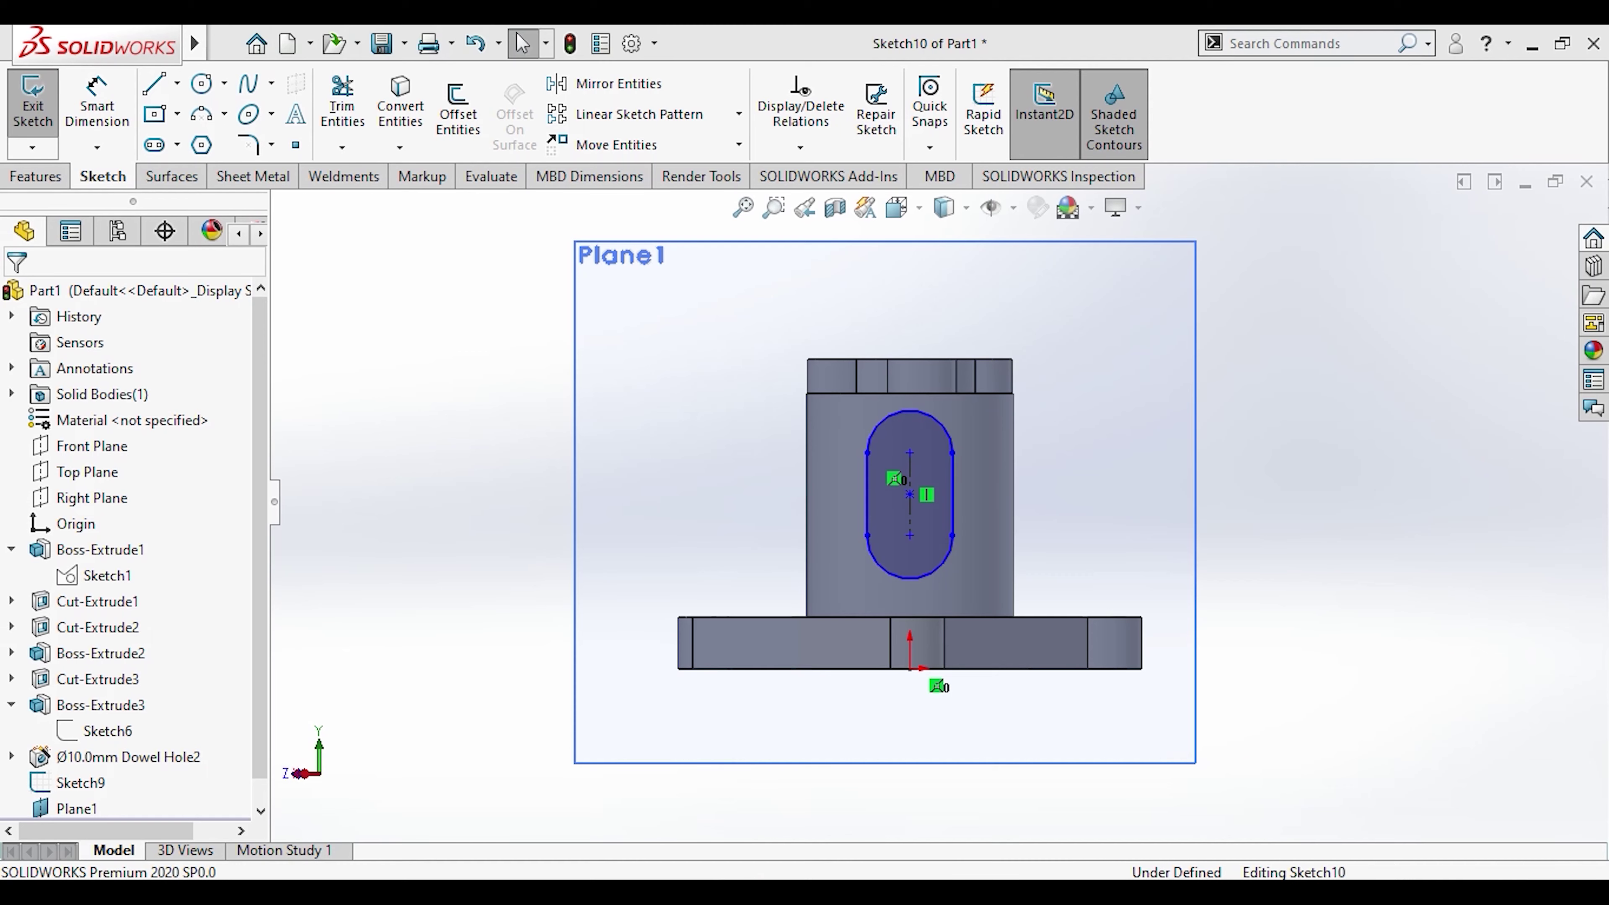
Step: Dimension the slot with a 10 mm straight length and R15 ends
click(100, 131)
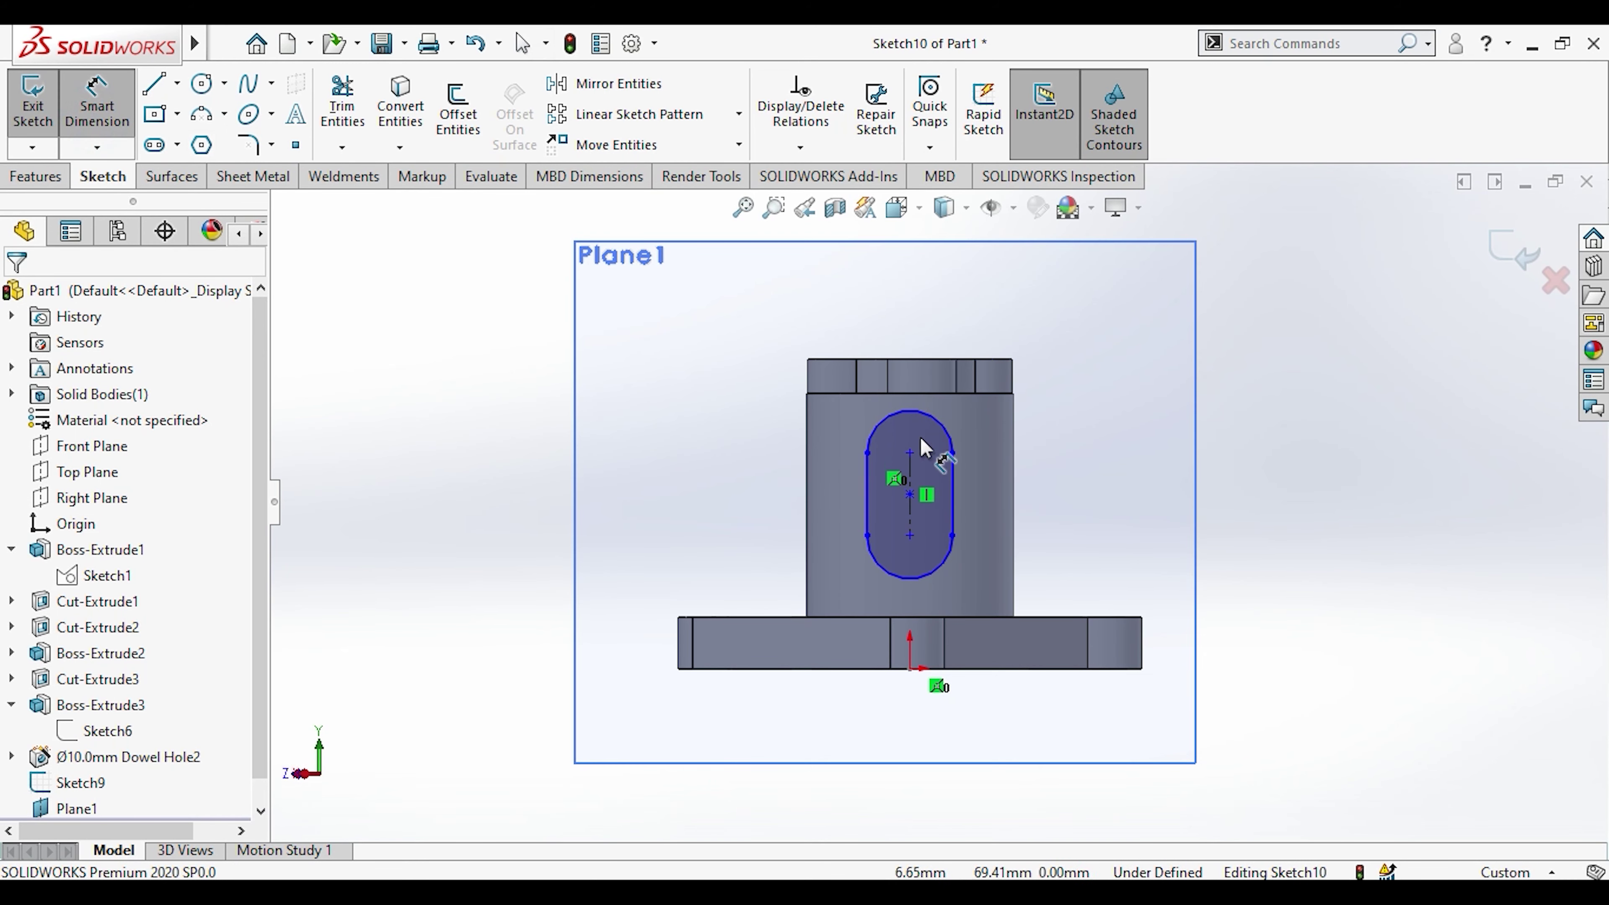
click(866, 488)
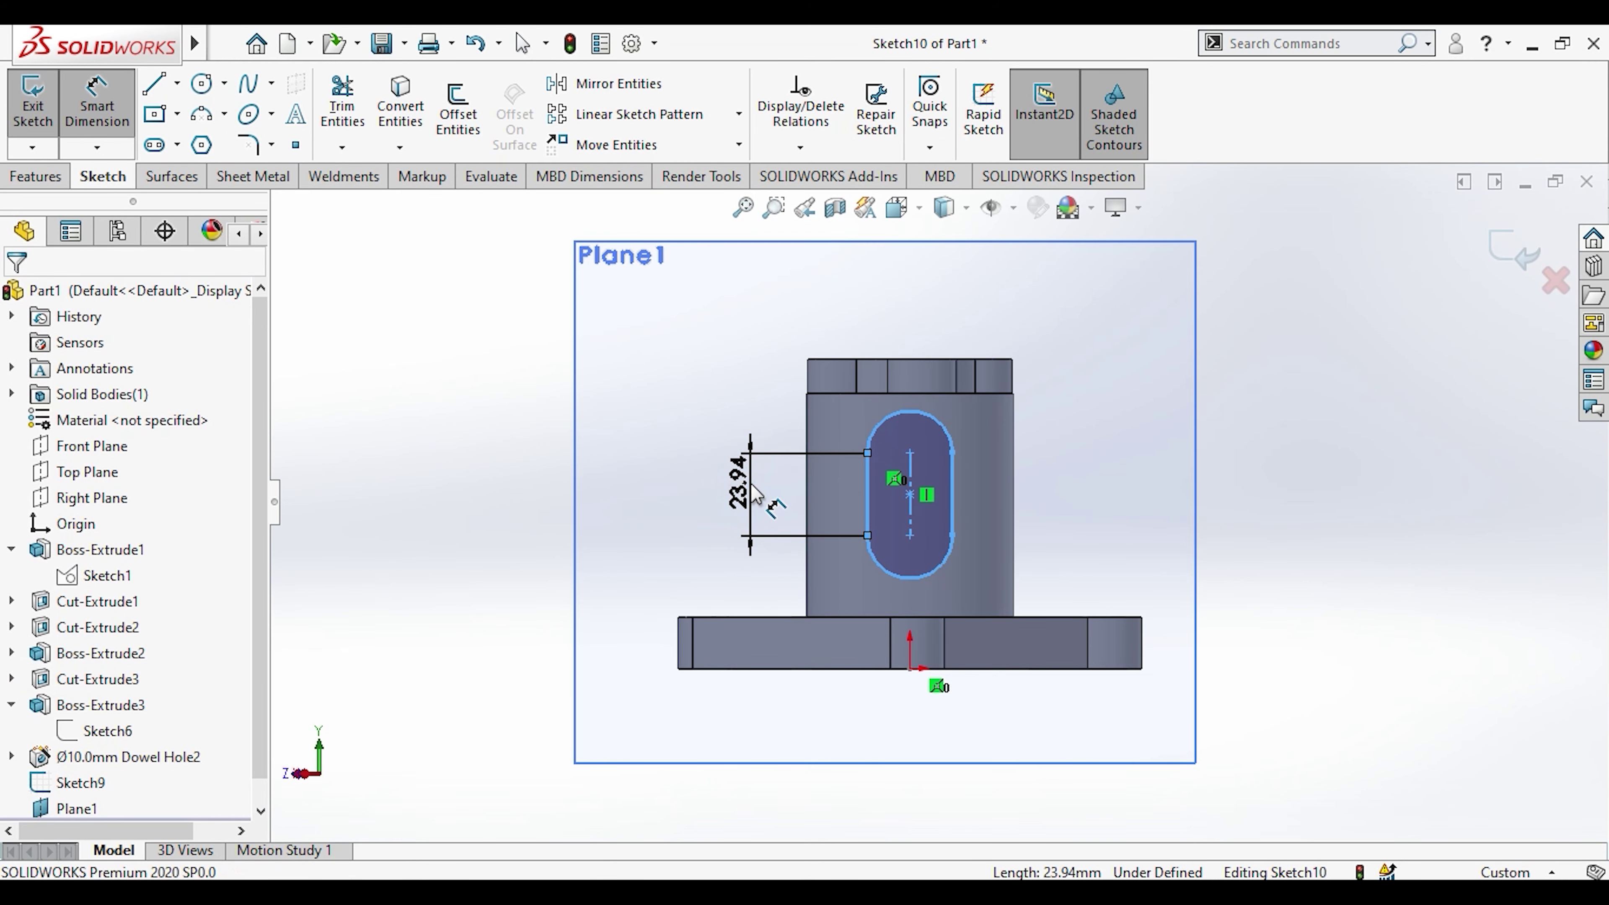
click(753, 488)
text(10)
key(Return)
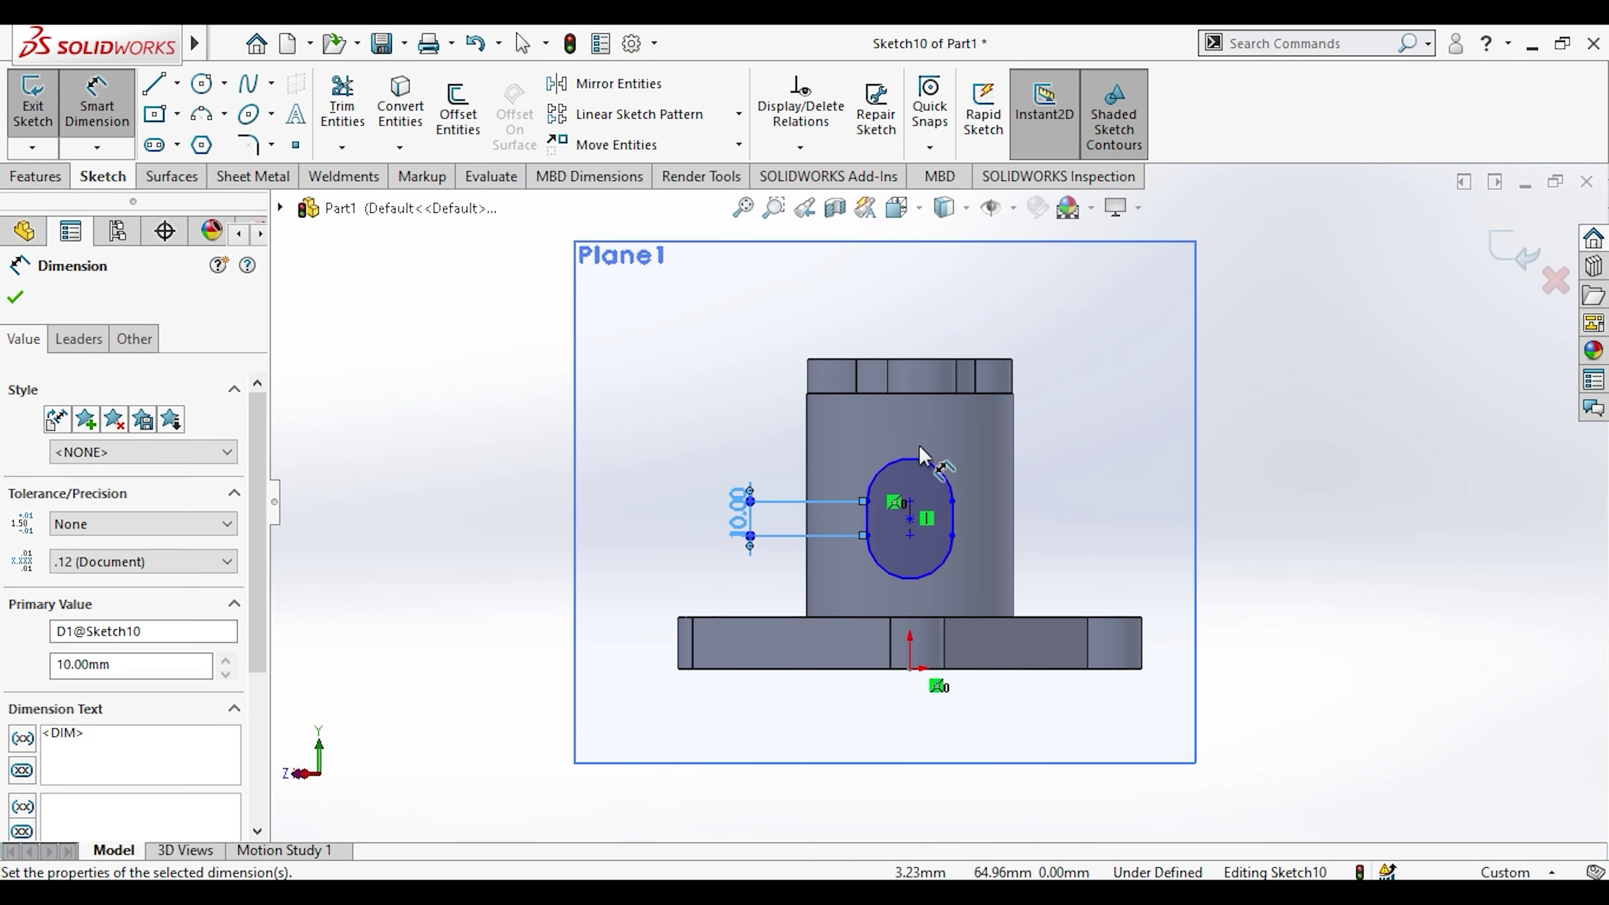
click(928, 465)
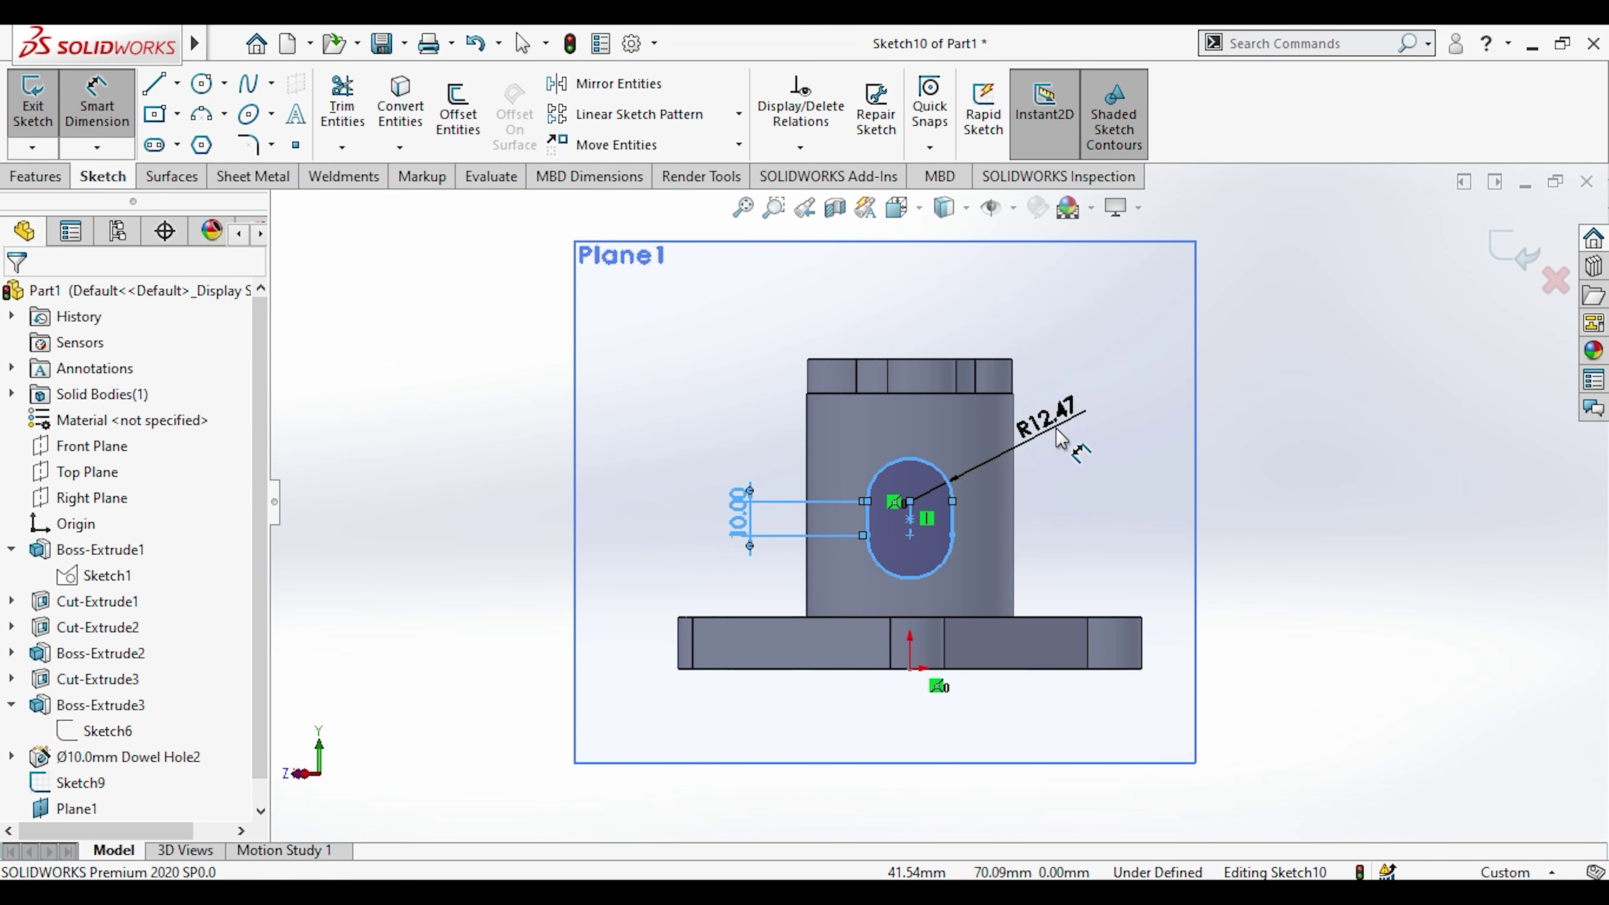
click(1057, 436)
text(15)
key(Return)
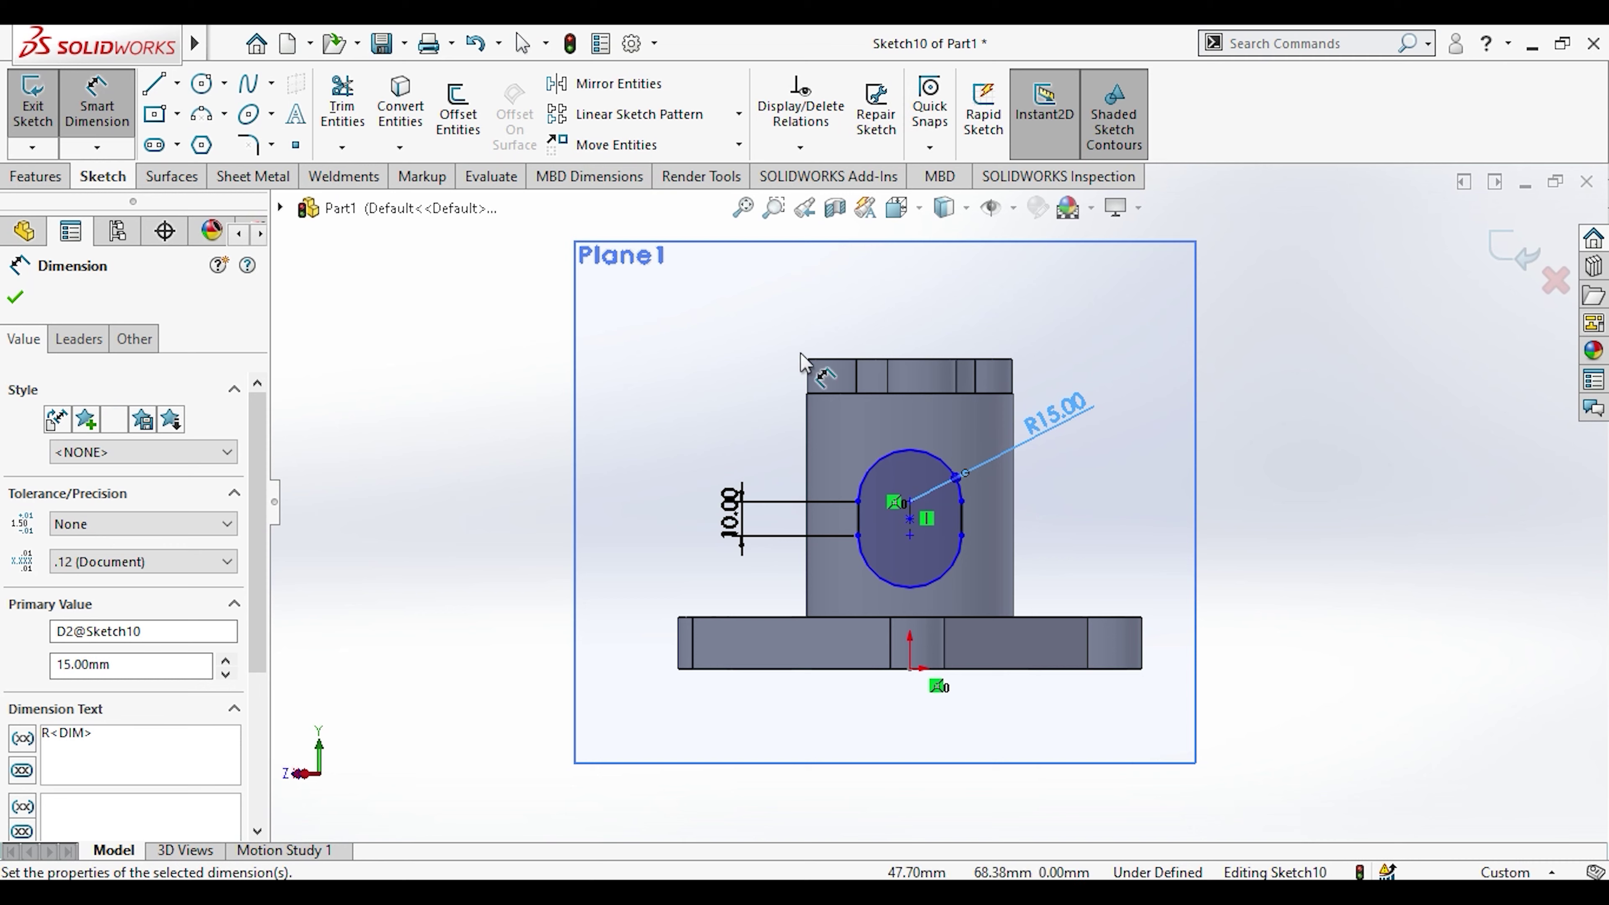
key(Escape)
key(Escape)
Step: Dimension the slot centre 40 mm above the origin to fully define the sketch
click(177, 83)
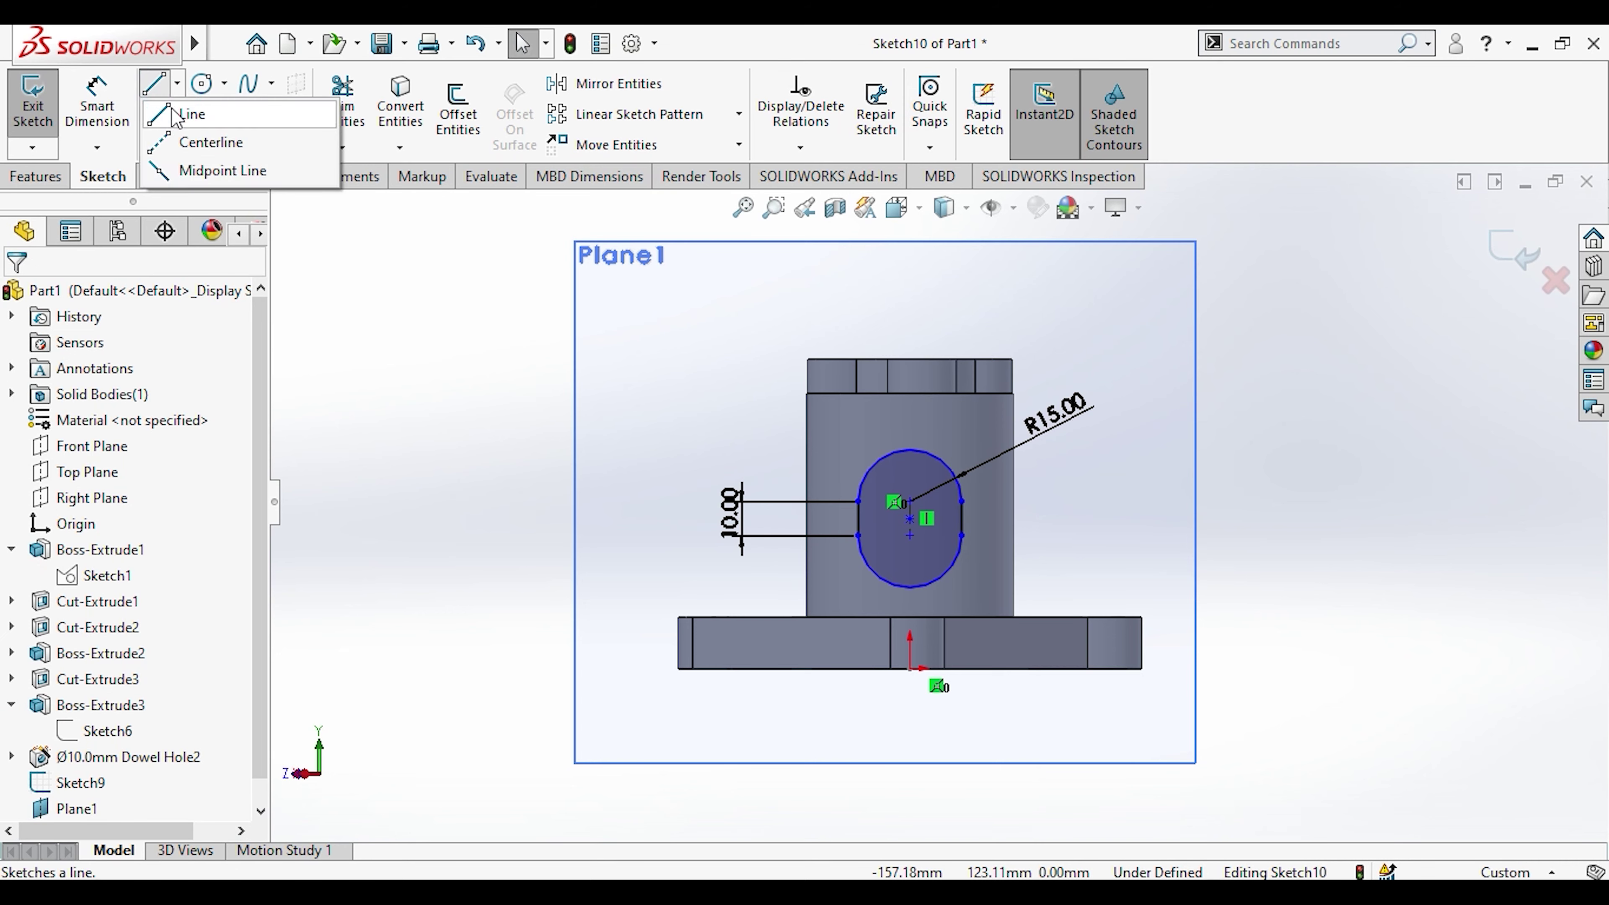
key(alt+Tab)
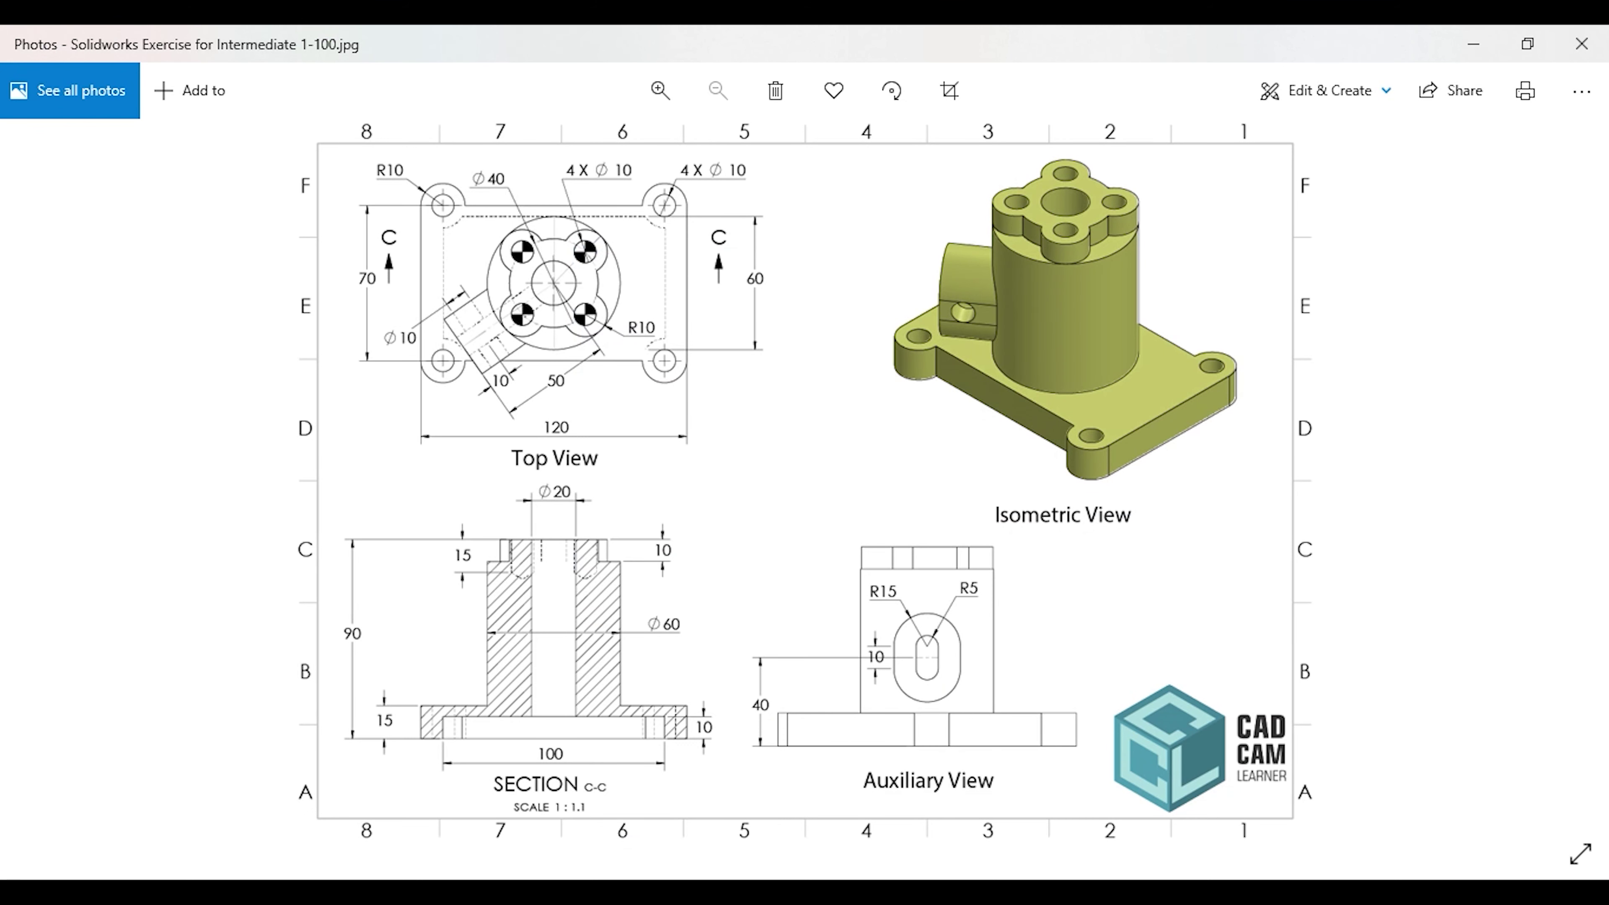
key(alt+Tab)
click(107, 105)
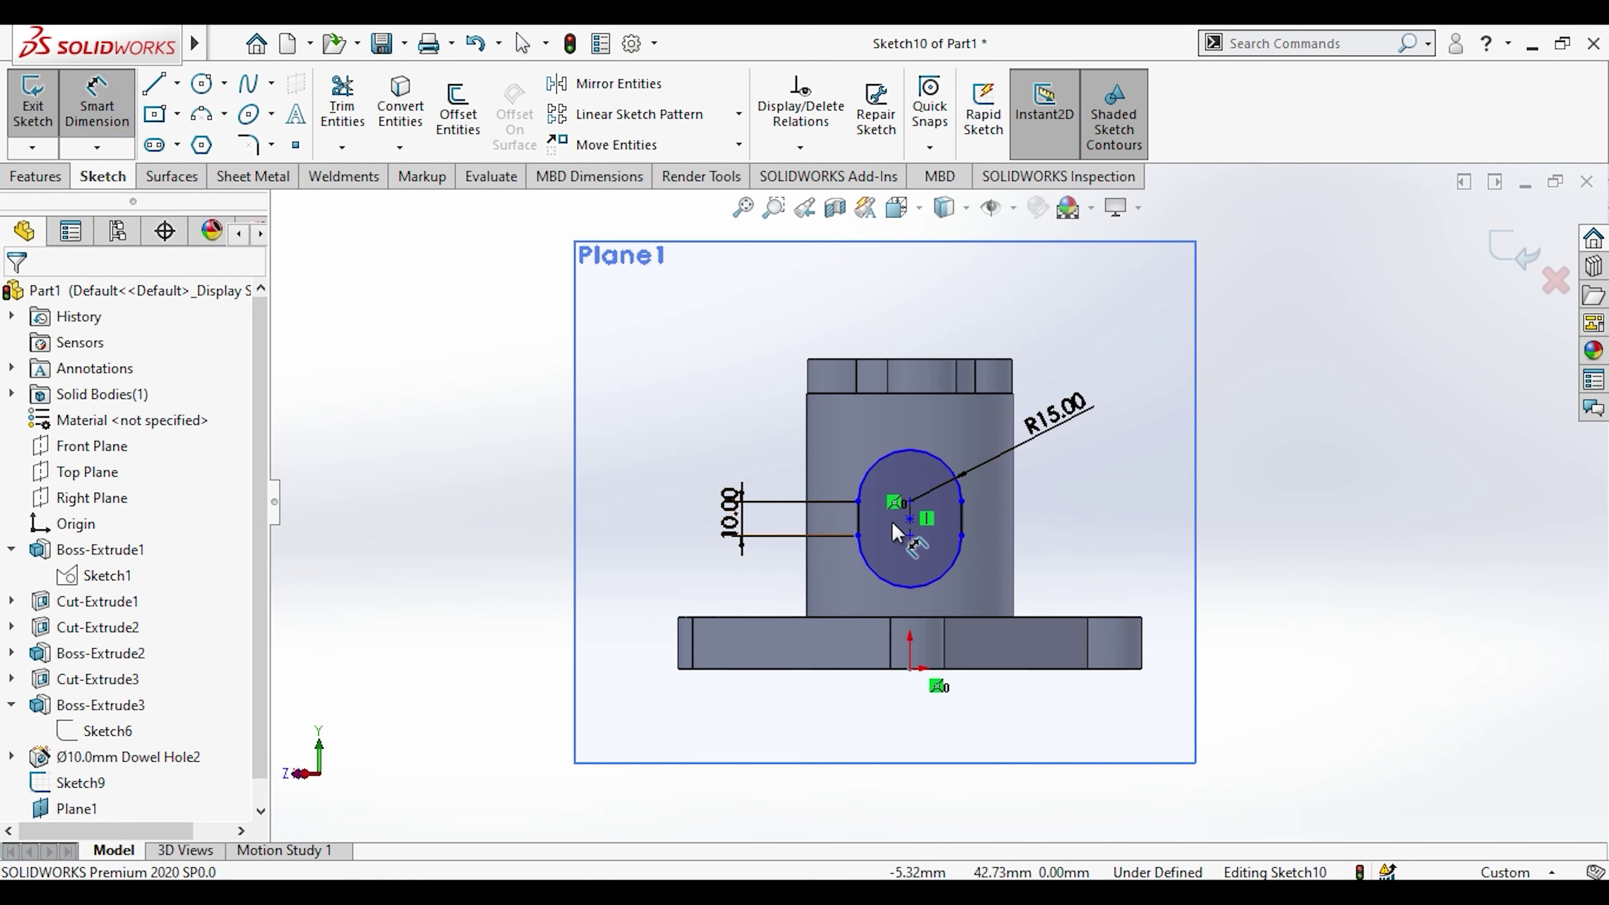
click(911, 518)
click(910, 669)
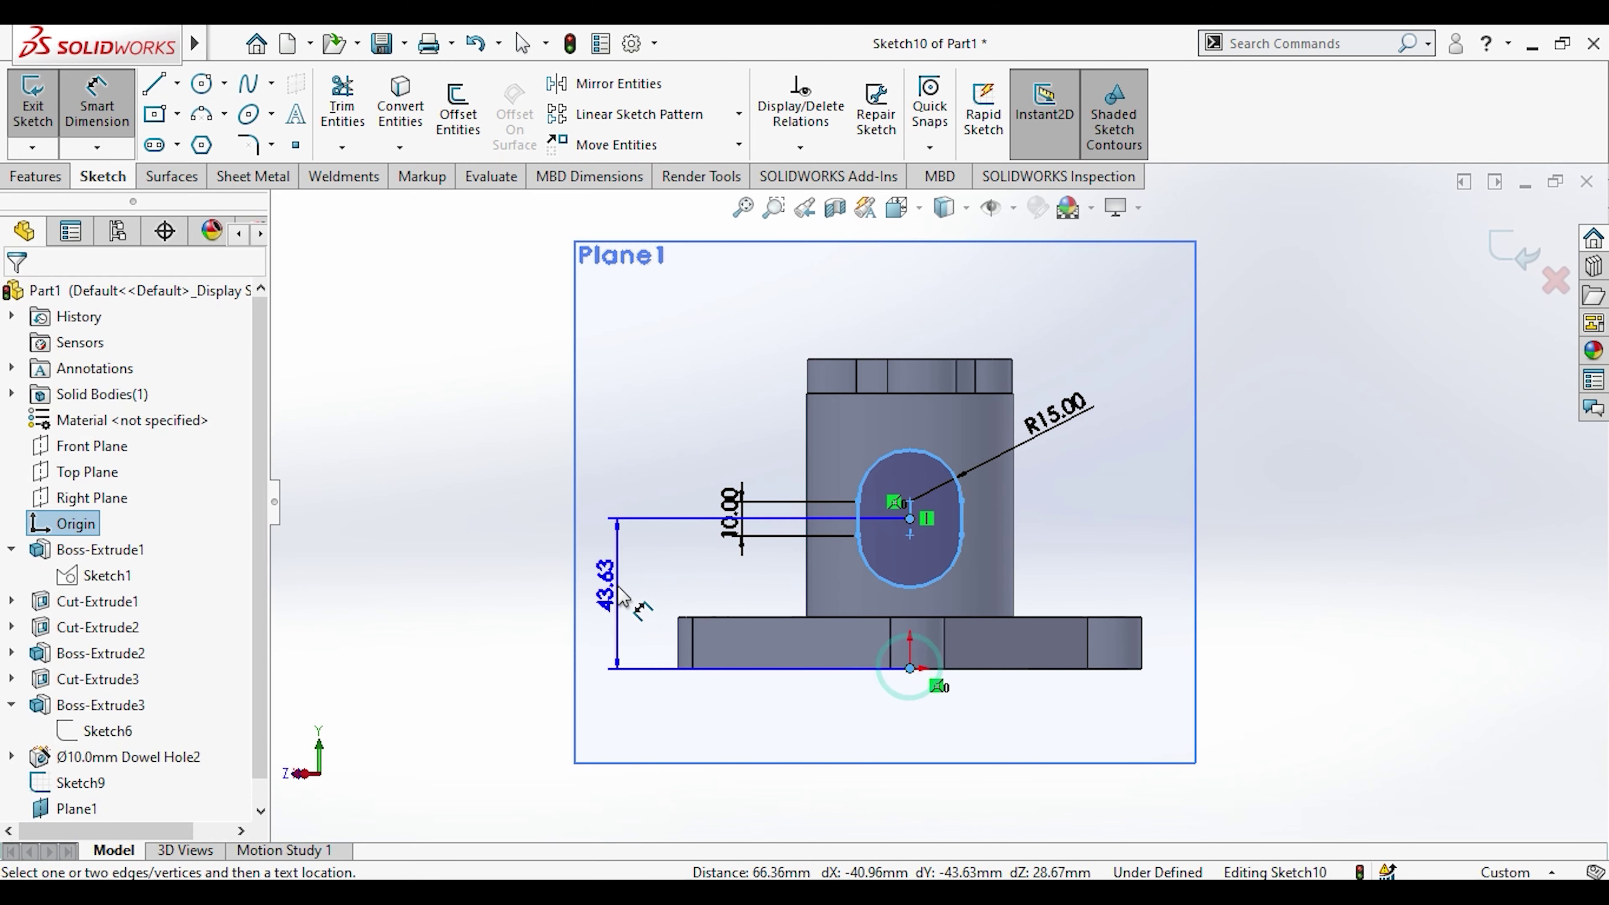
click(624, 592)
text(40)
key(Return)
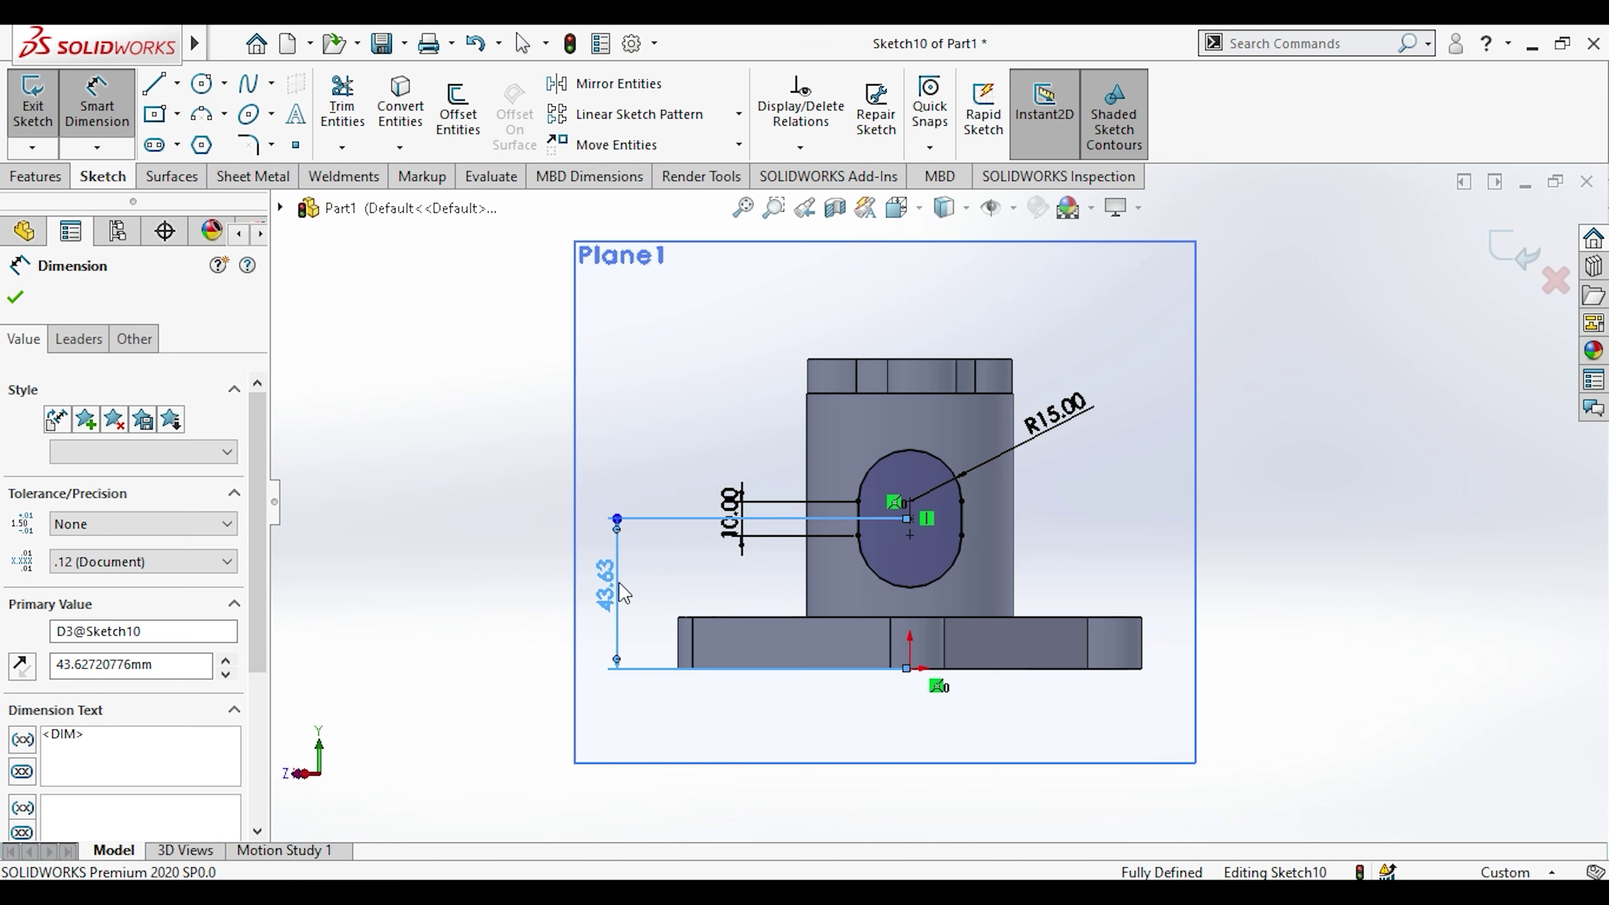
key(Escape)
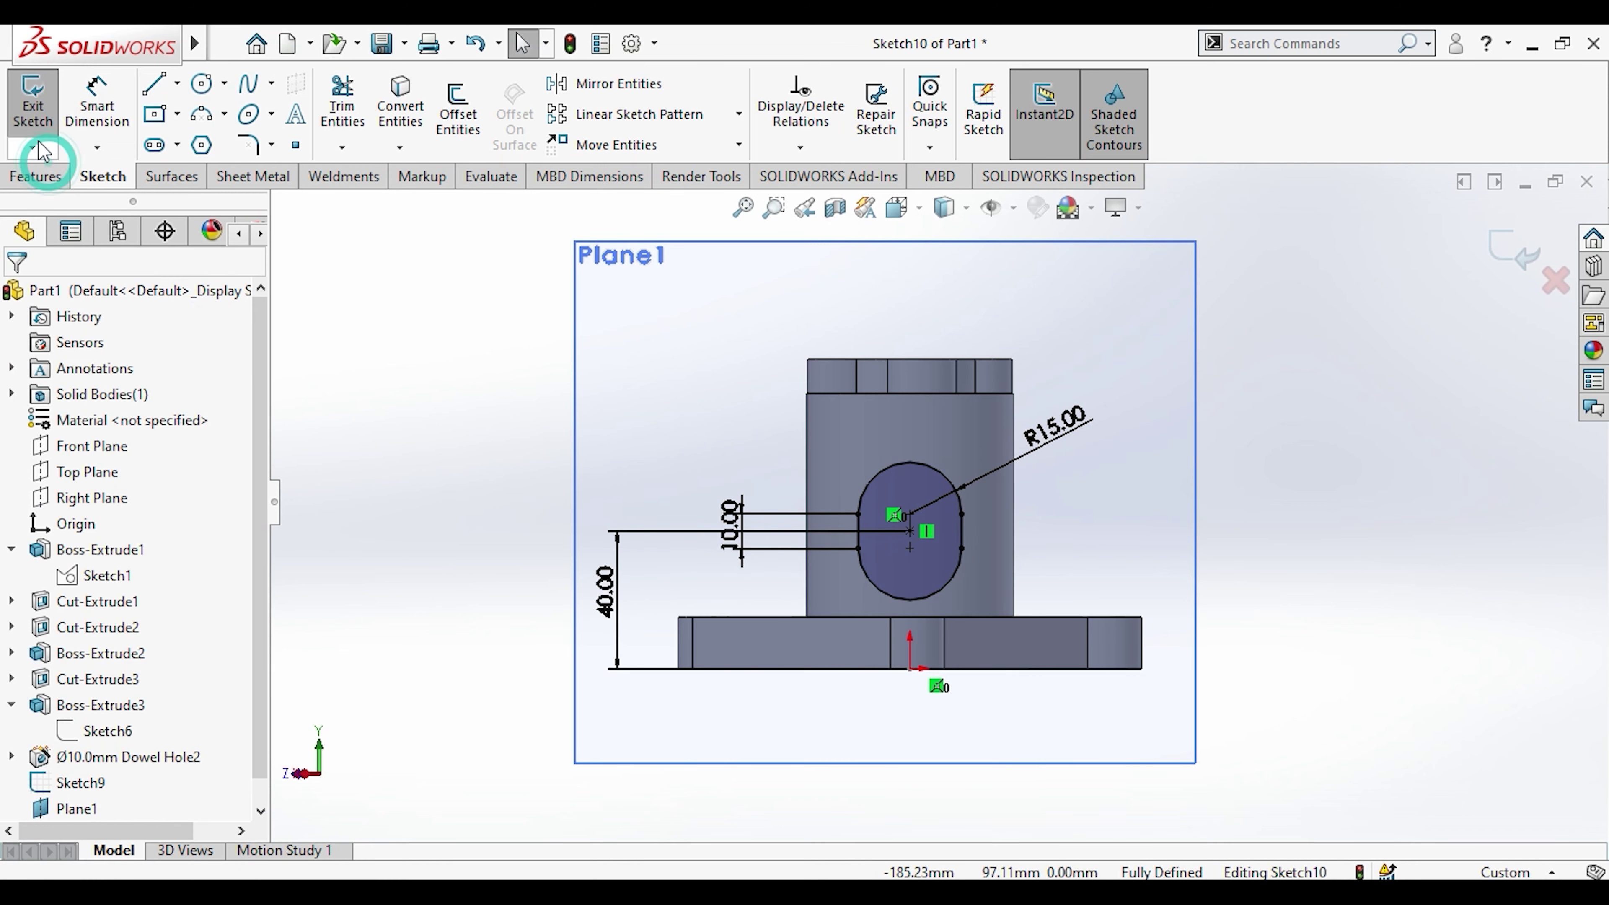
click(37, 175)
click(42, 111)
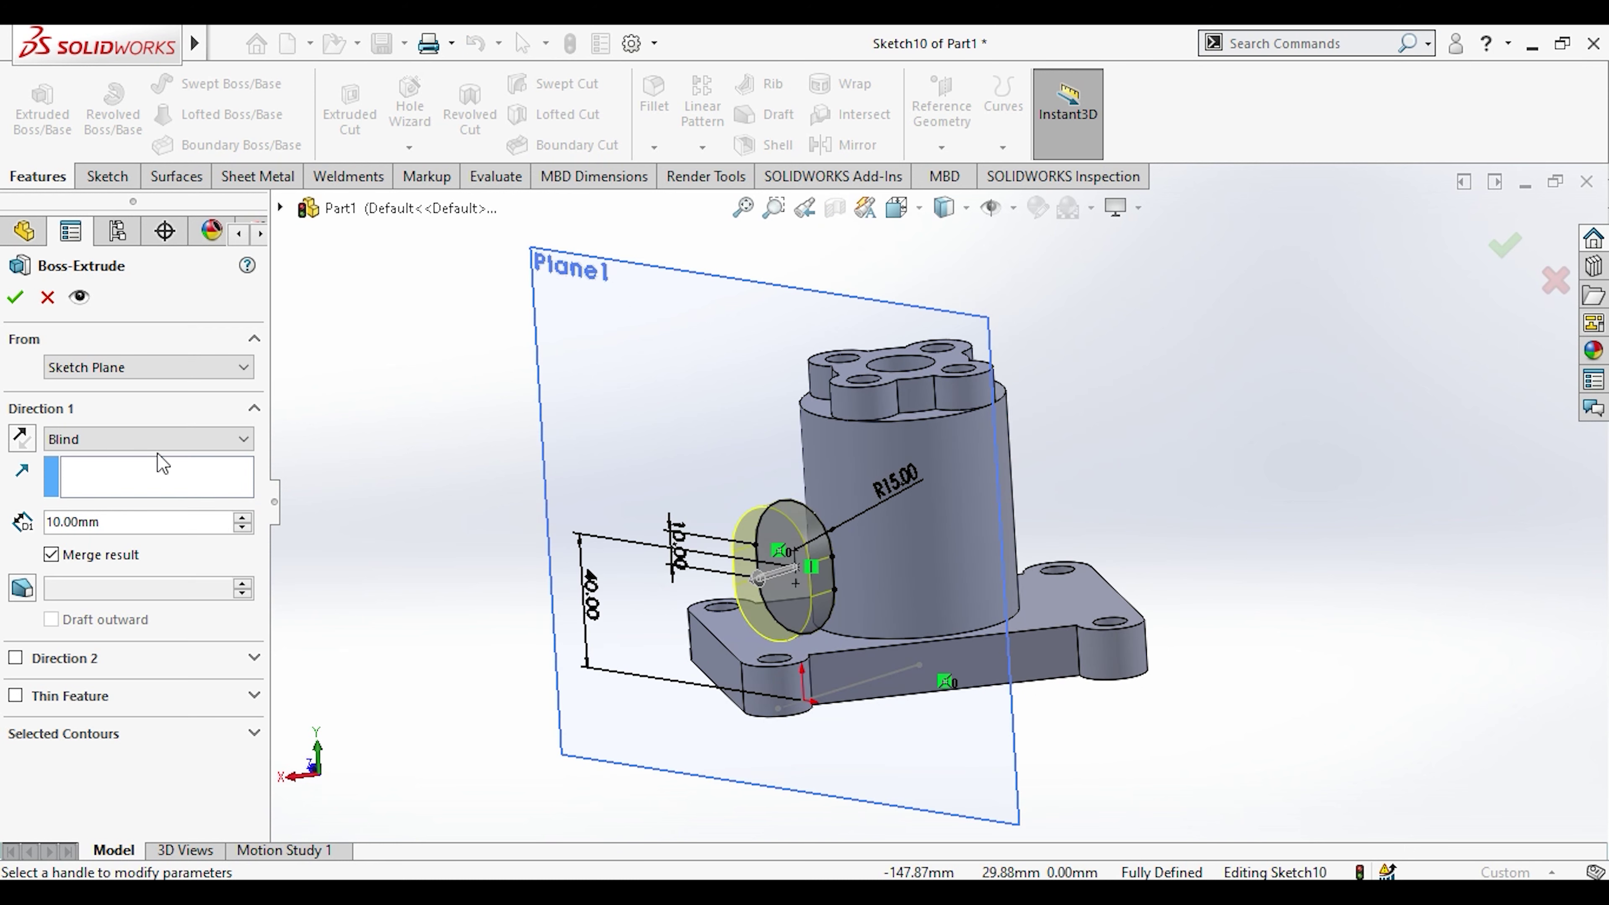
Step: Extrude the R15 slot sketch Up To Surface onto the main cylinder face
click(161, 444)
click(144, 506)
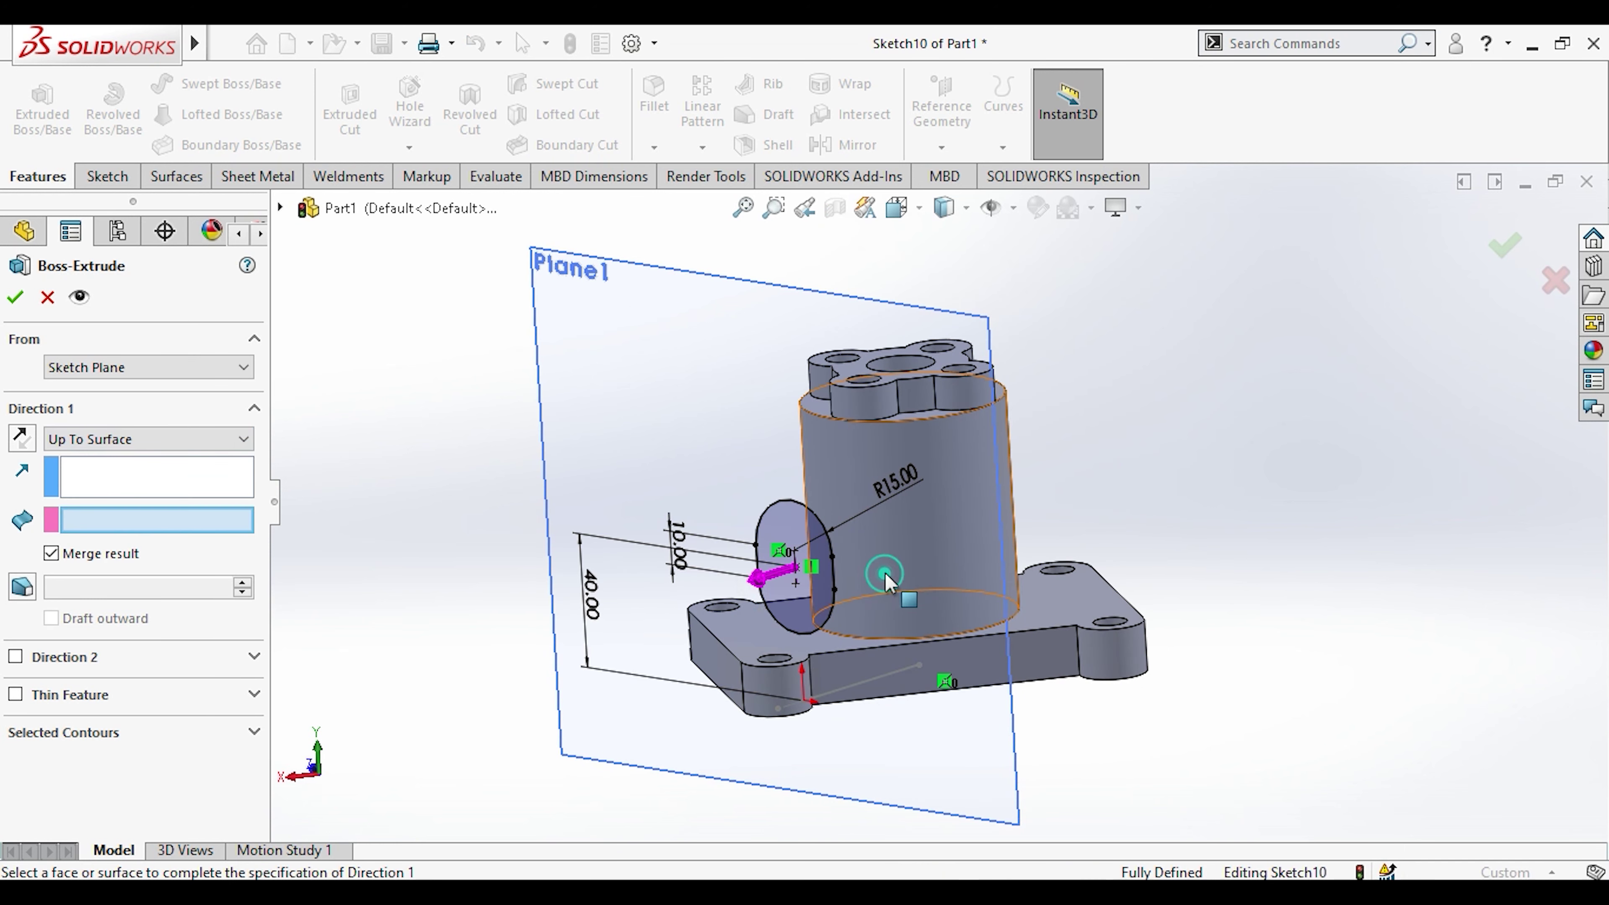
click(874, 577)
click(15, 297)
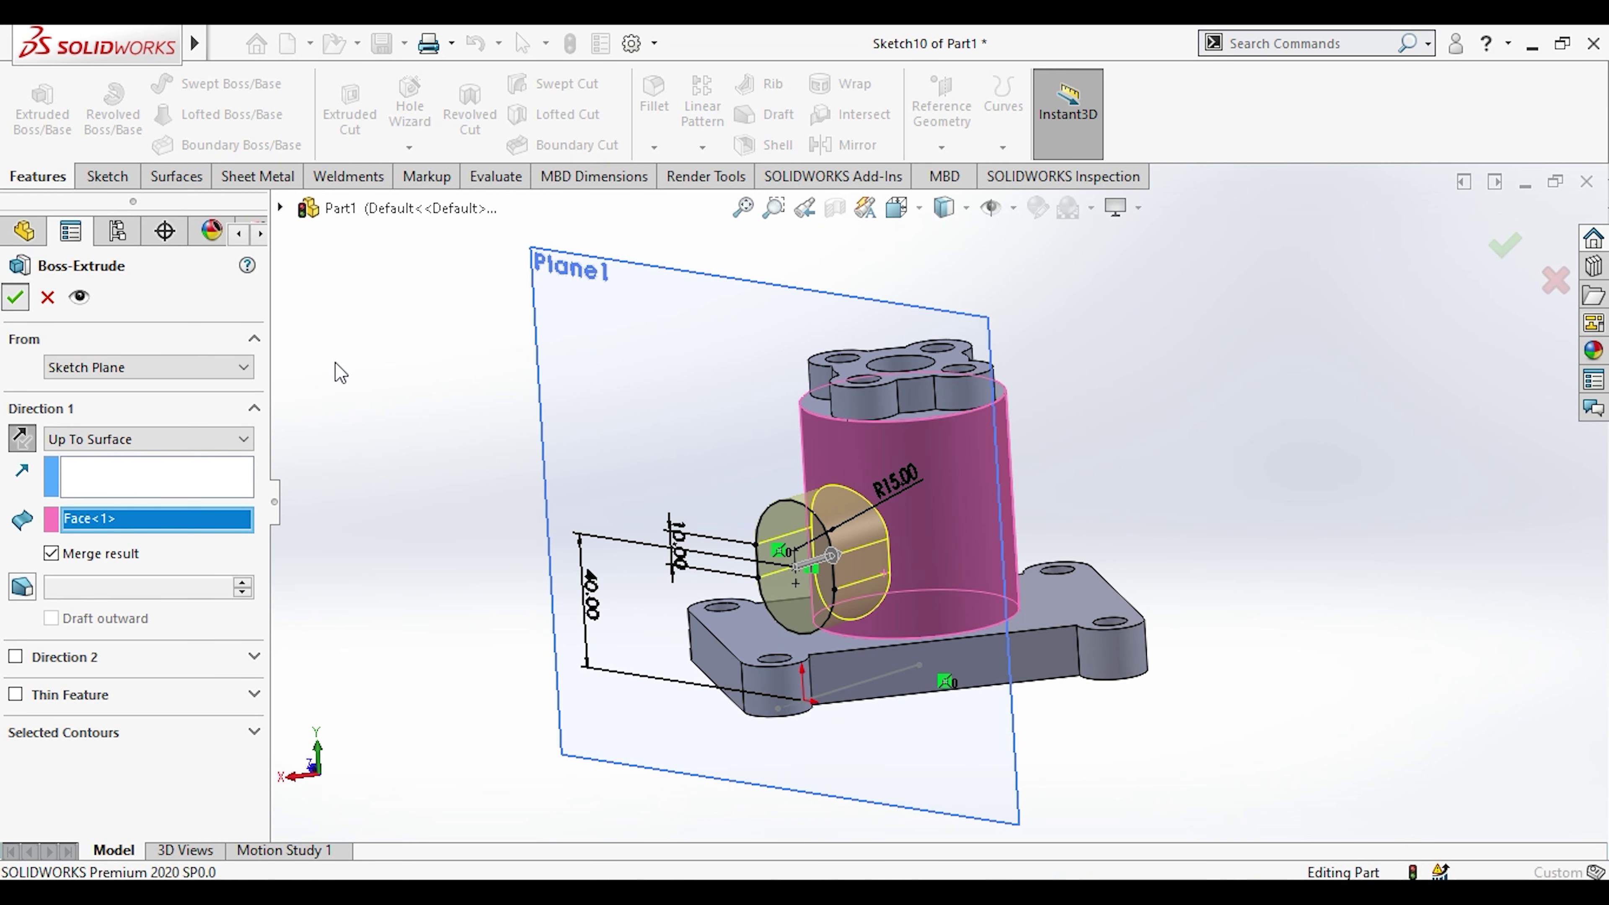
Step: Hide Plane1 and start a new sketch on the lug's circular end face
click(557, 313)
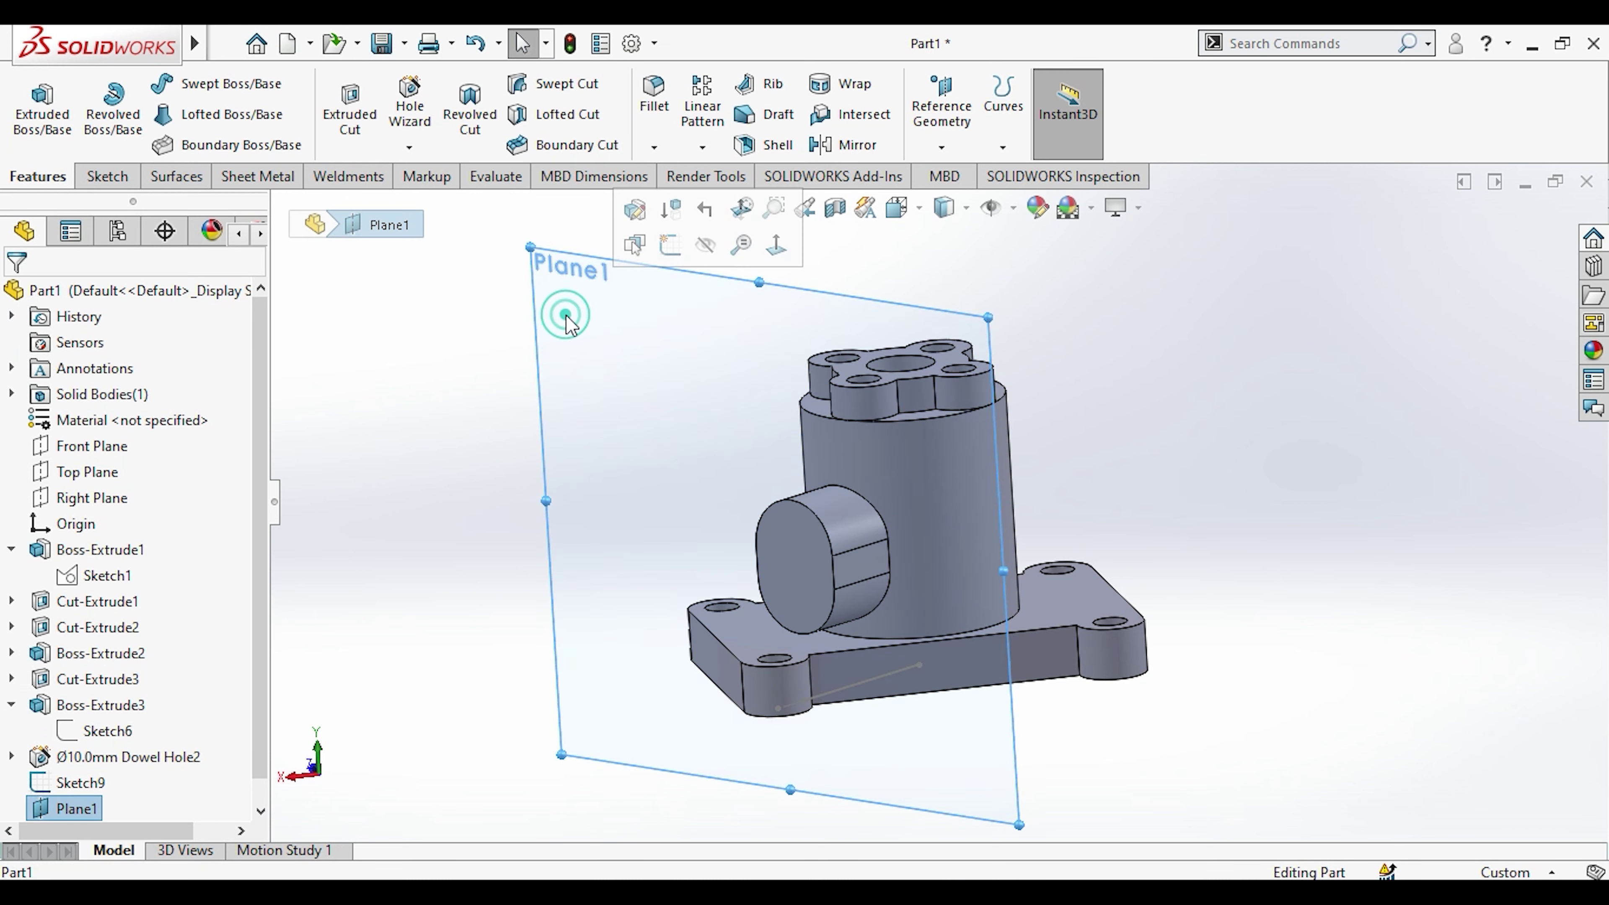
click(703, 242)
click(801, 559)
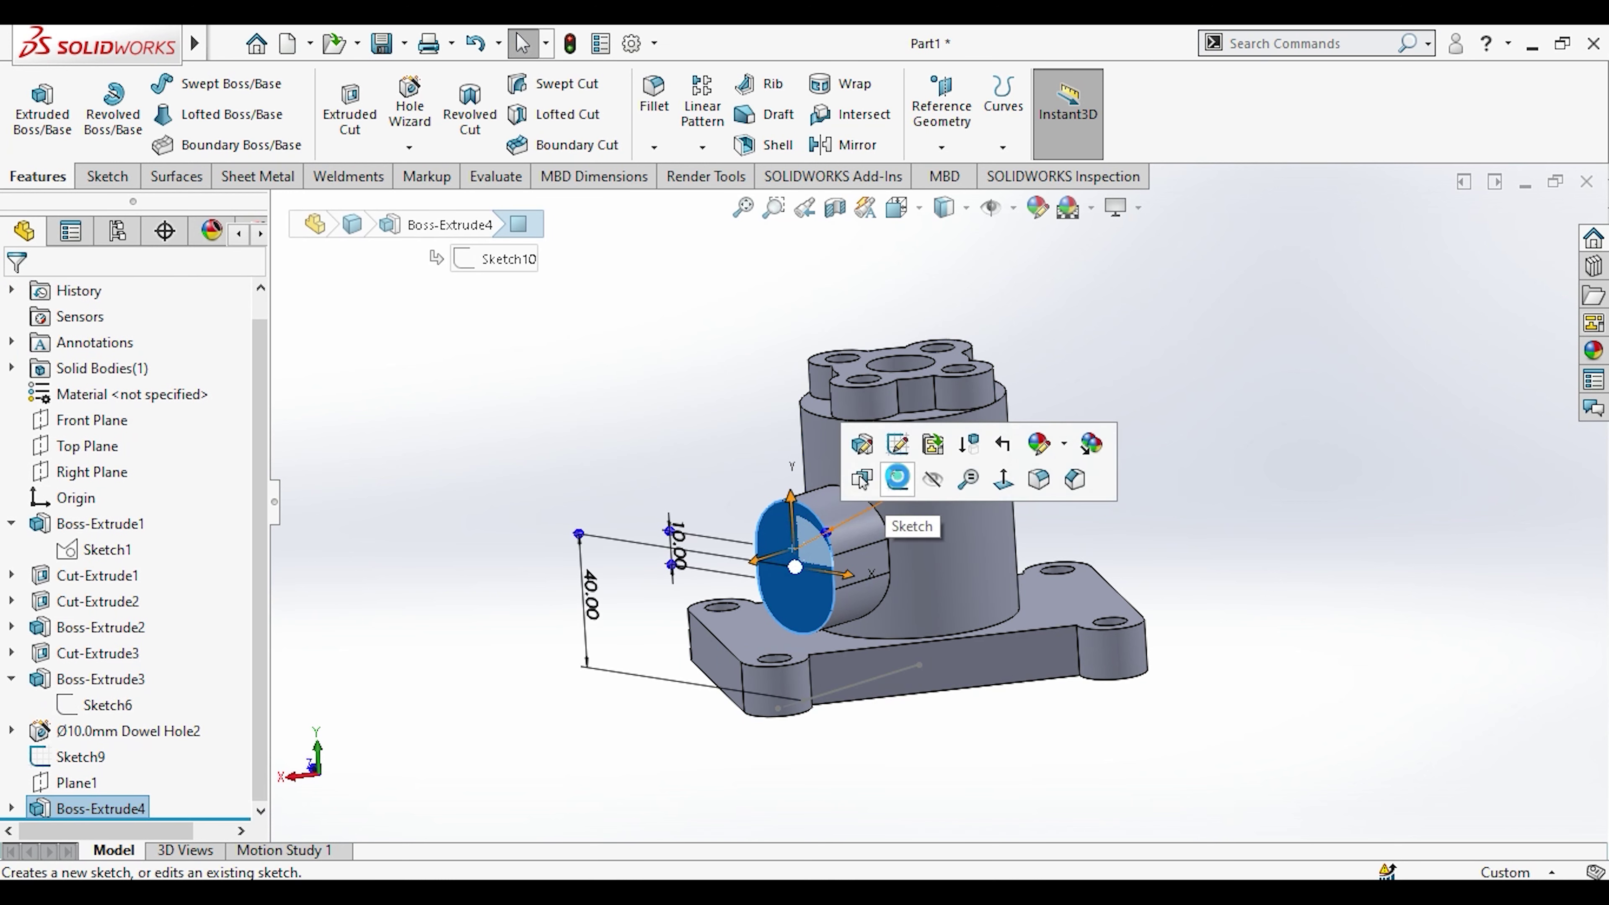
click(805, 474)
key(space)
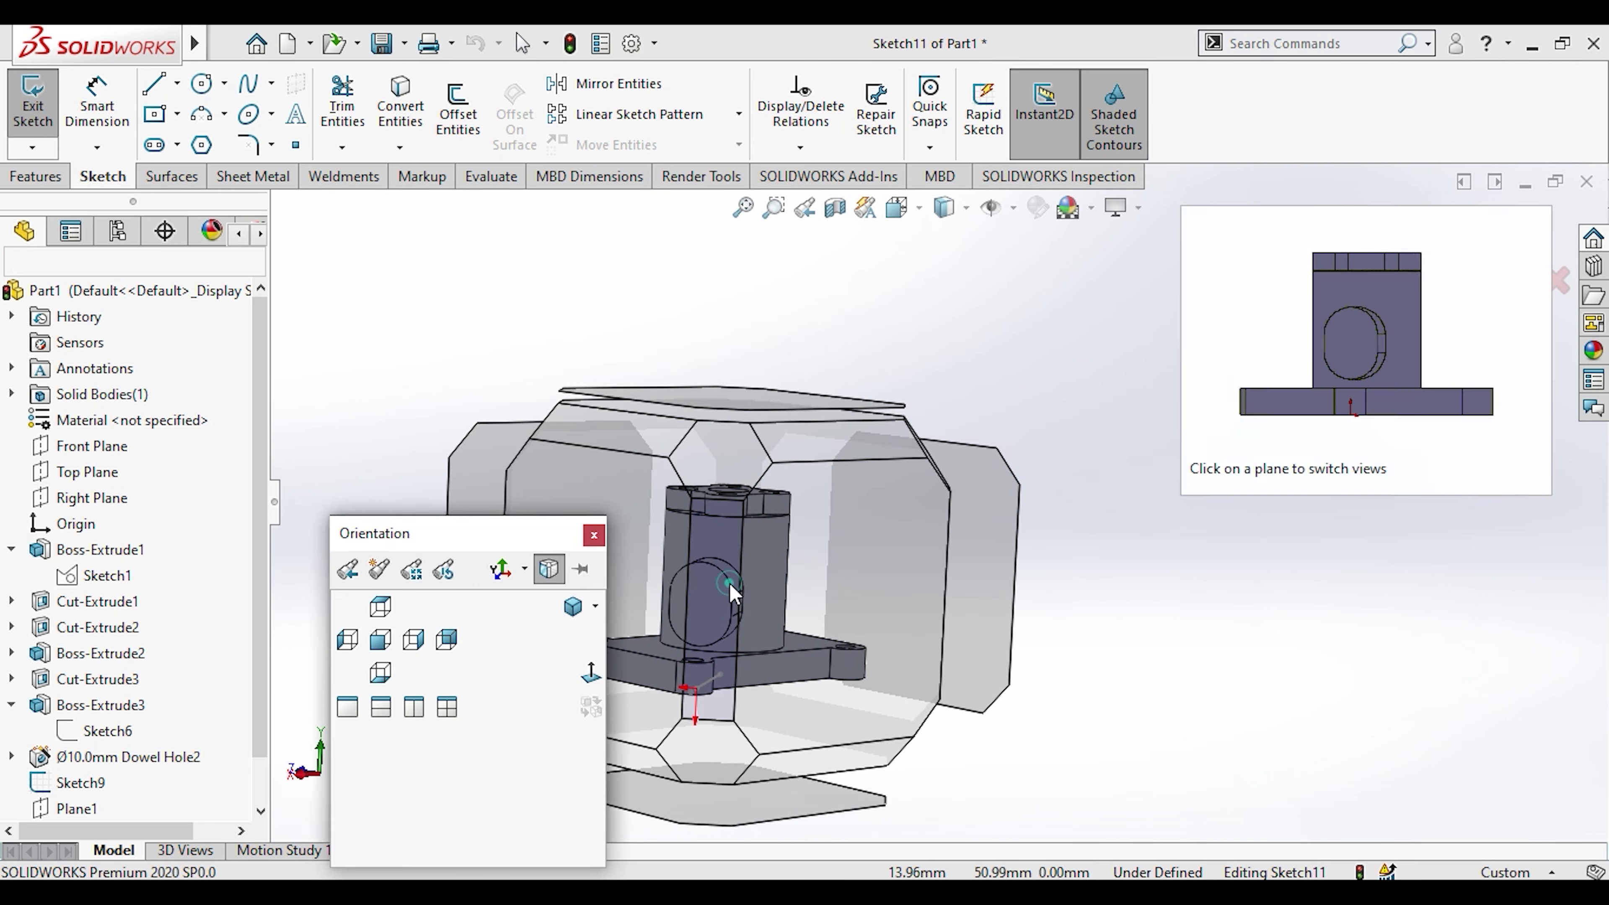
Step: View the lug's end face normal-to and draw a straight slot on it
click(729, 584)
click(874, 514)
right_click(899, 437)
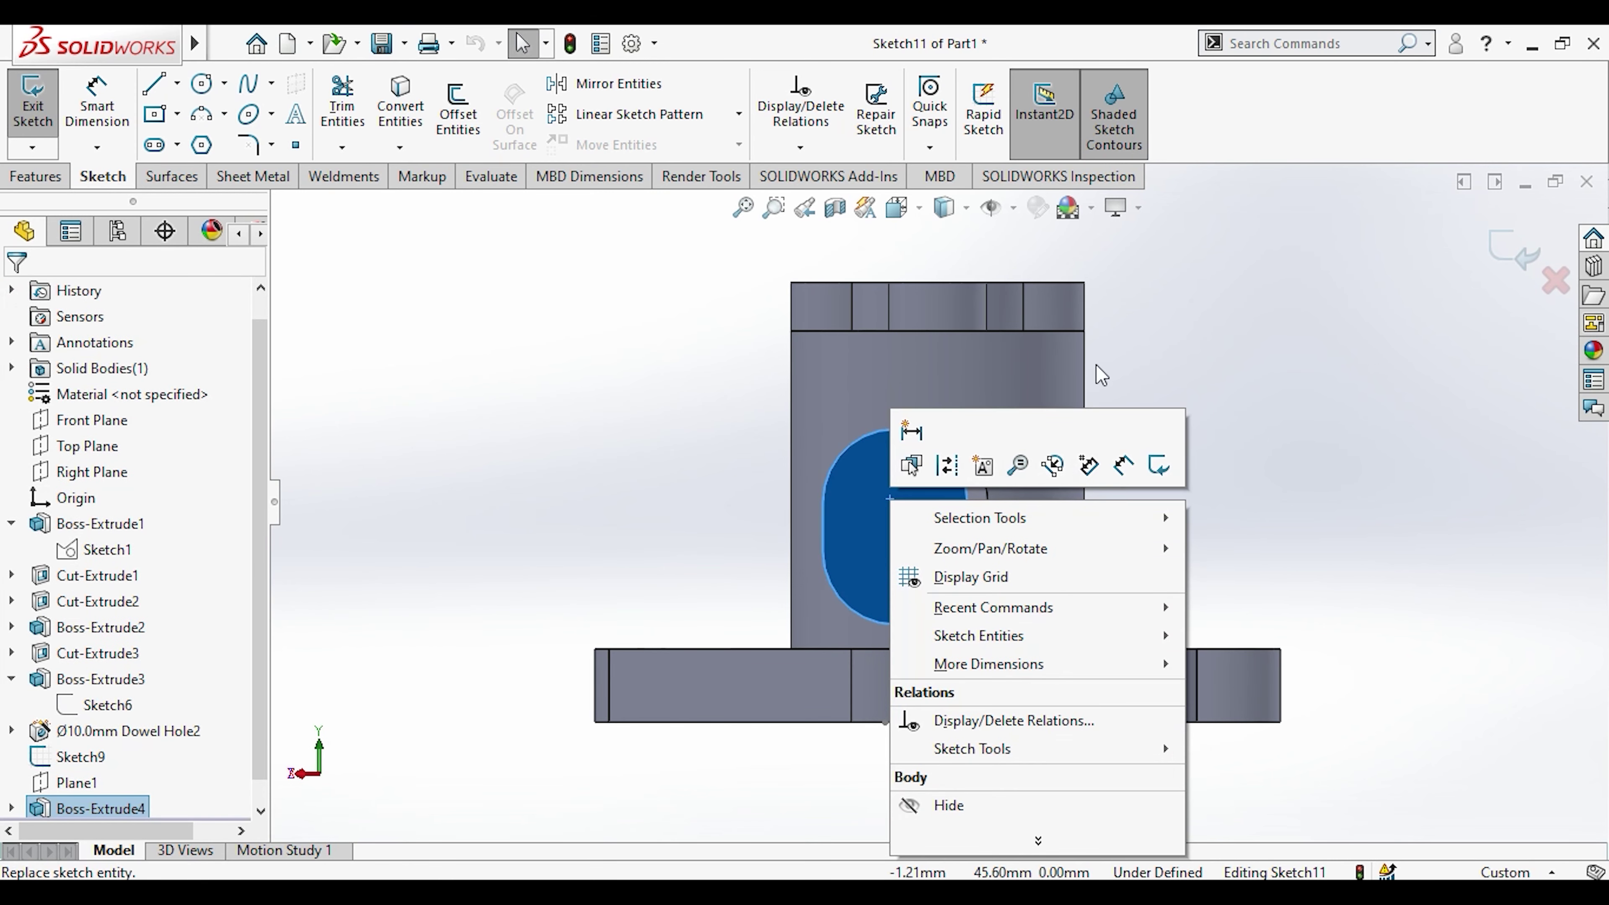
click(1192, 305)
middle_drag(1192, 305, 852, 474)
key(space)
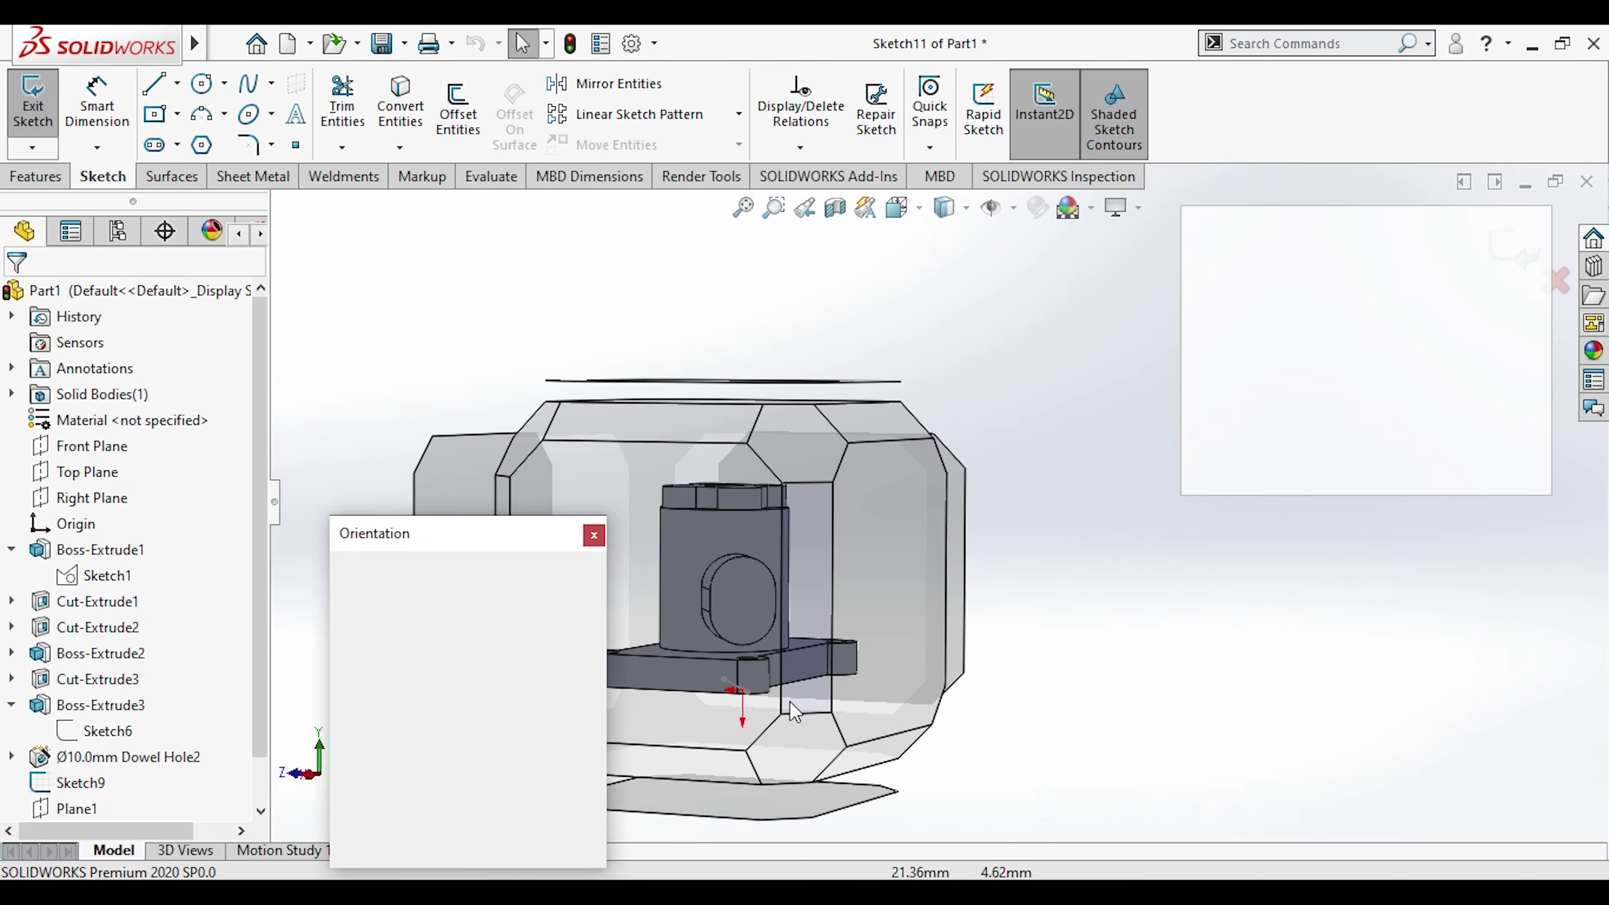
key(Escape)
key(ctrl+8)
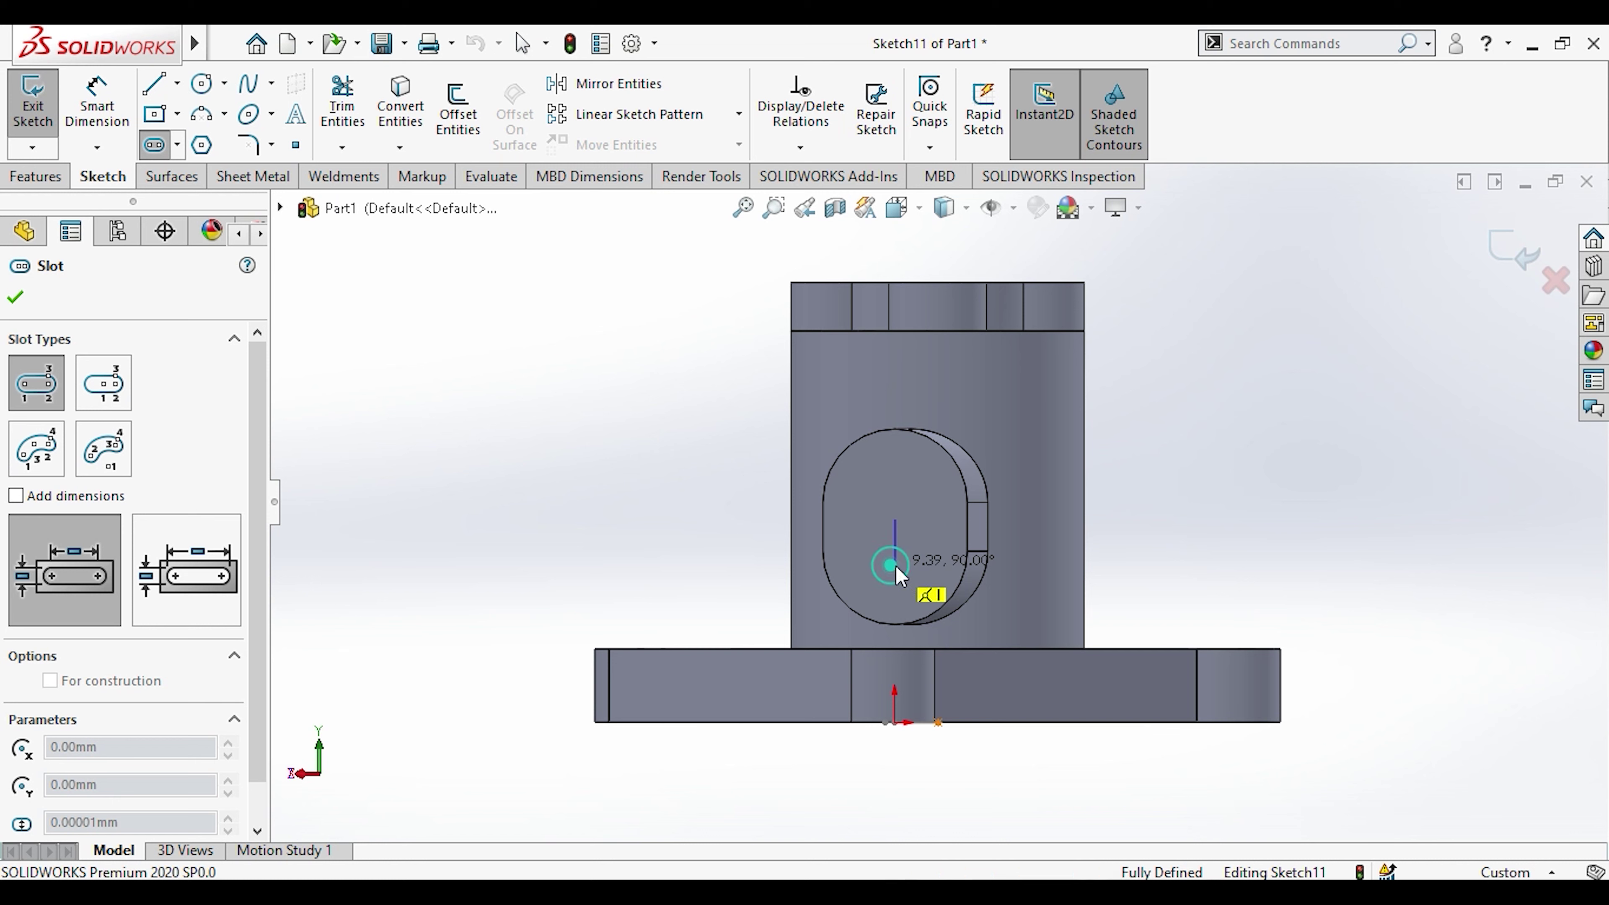
click(925, 535)
key(Escape)
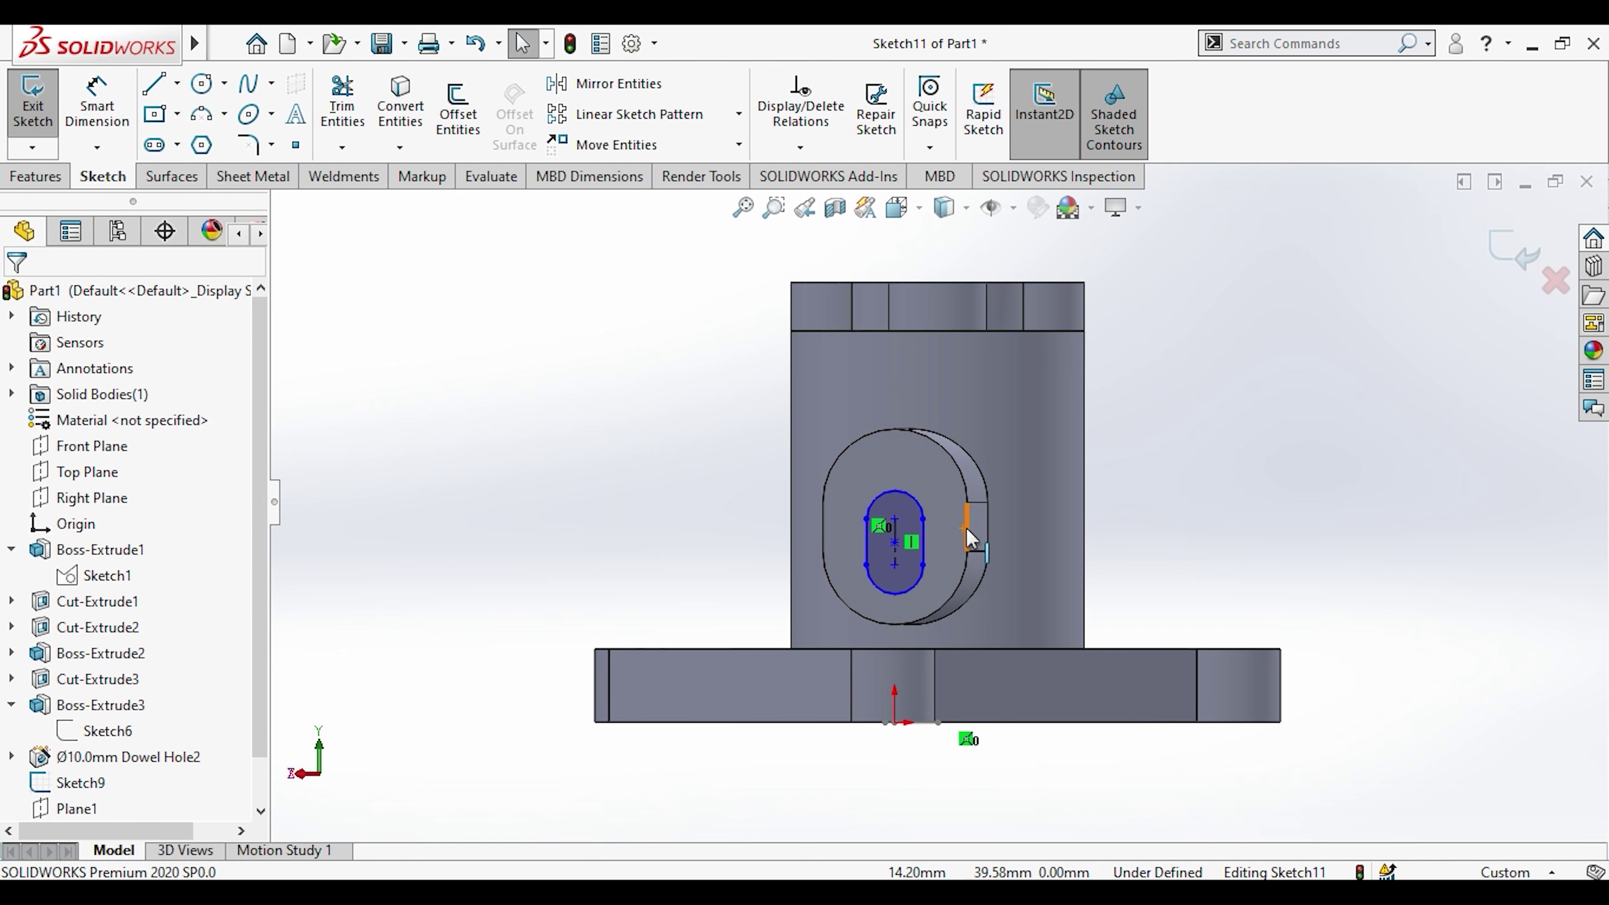
Step: Make the slot centre horizontal with a point on the lug's edge
click(967, 529)
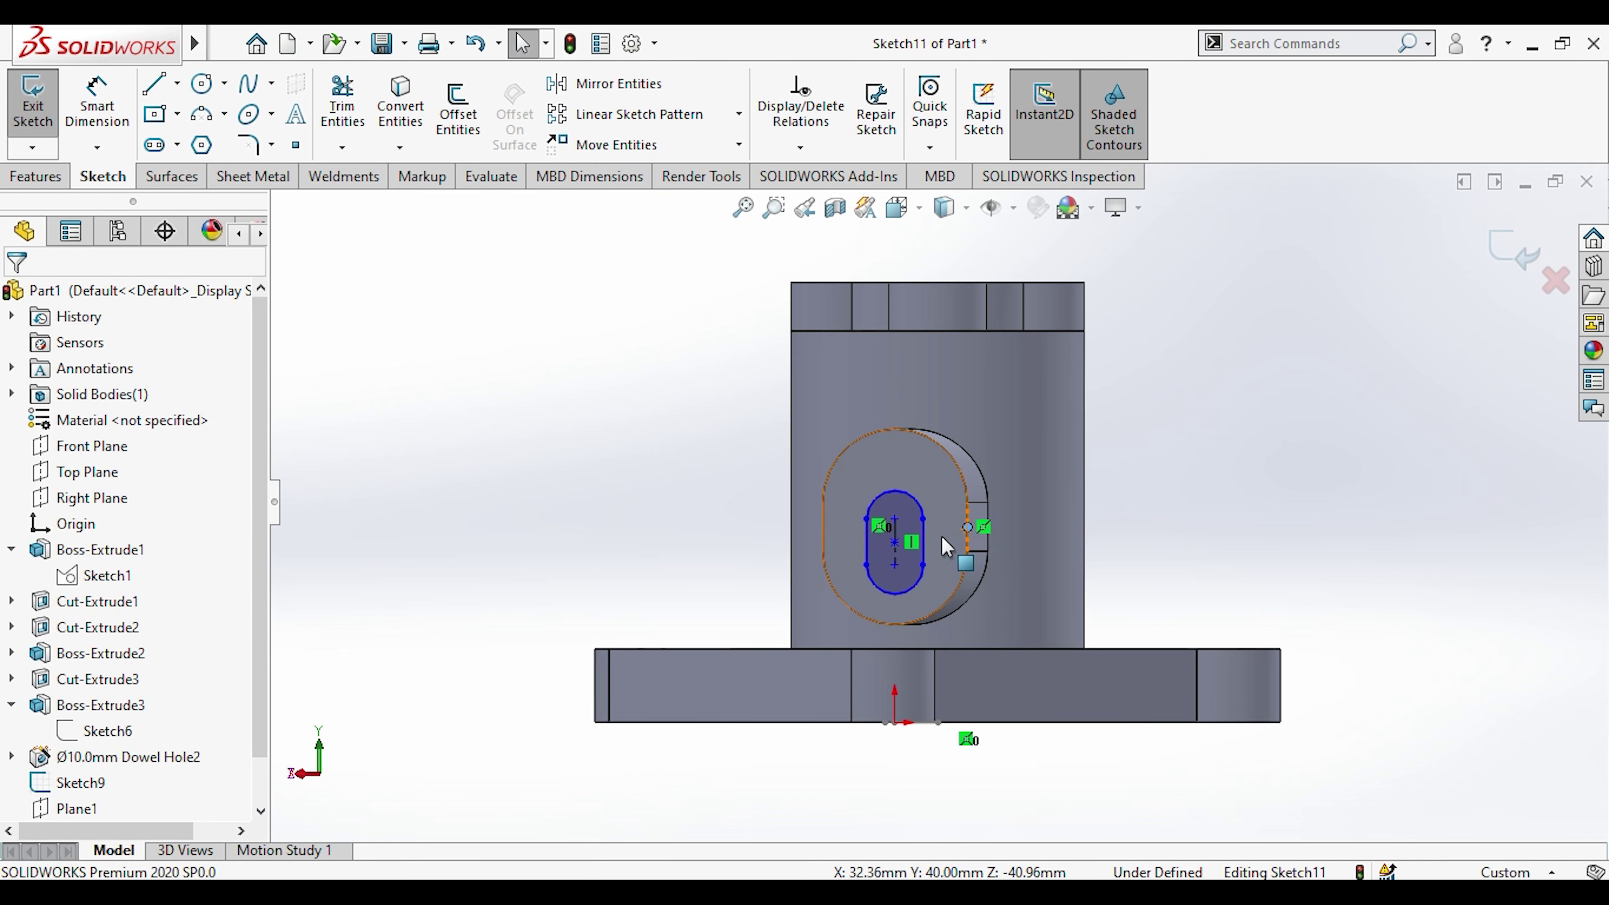
ctrl+click(899, 545)
click(1007, 436)
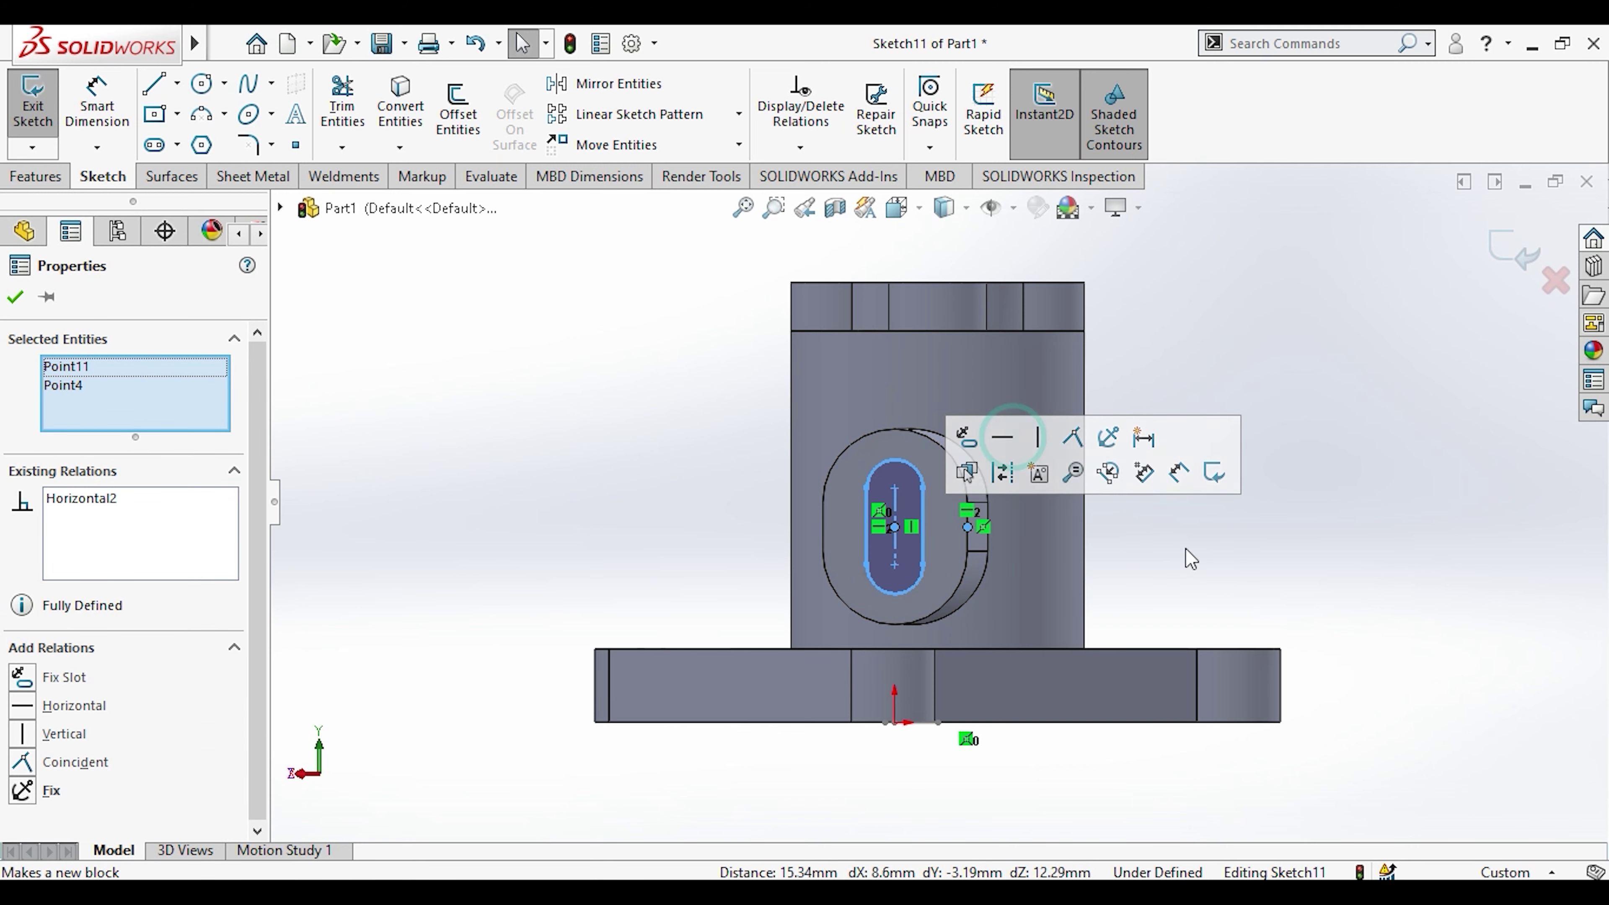
click(1300, 566)
Step: Dimension the slot with R5 ends and a 10 mm straight length
click(93, 123)
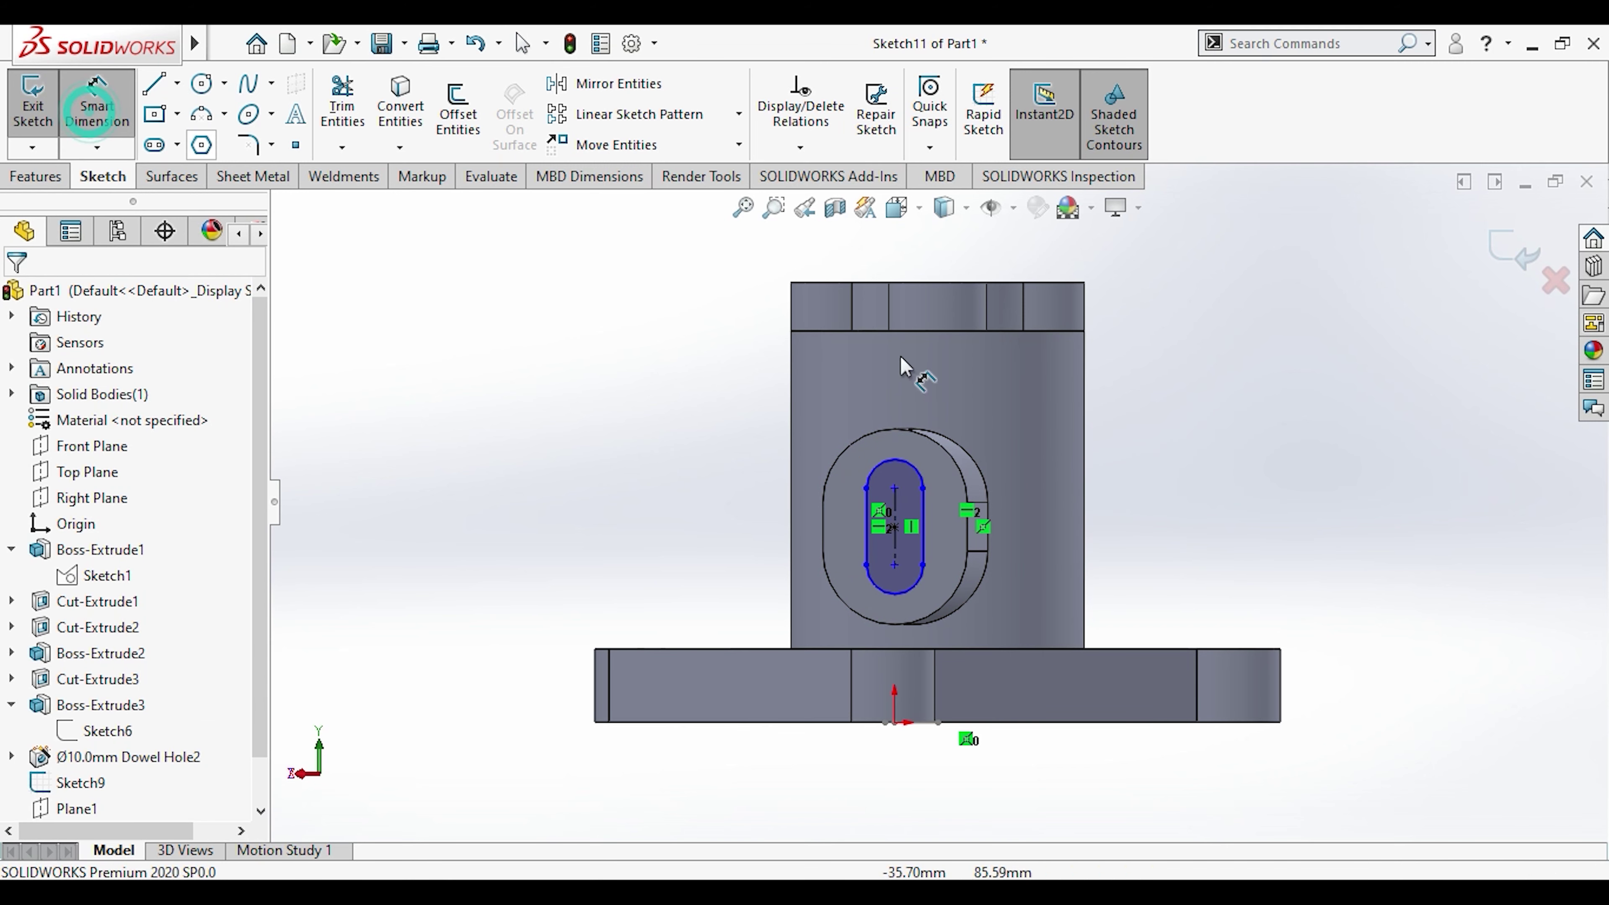
click(878, 467)
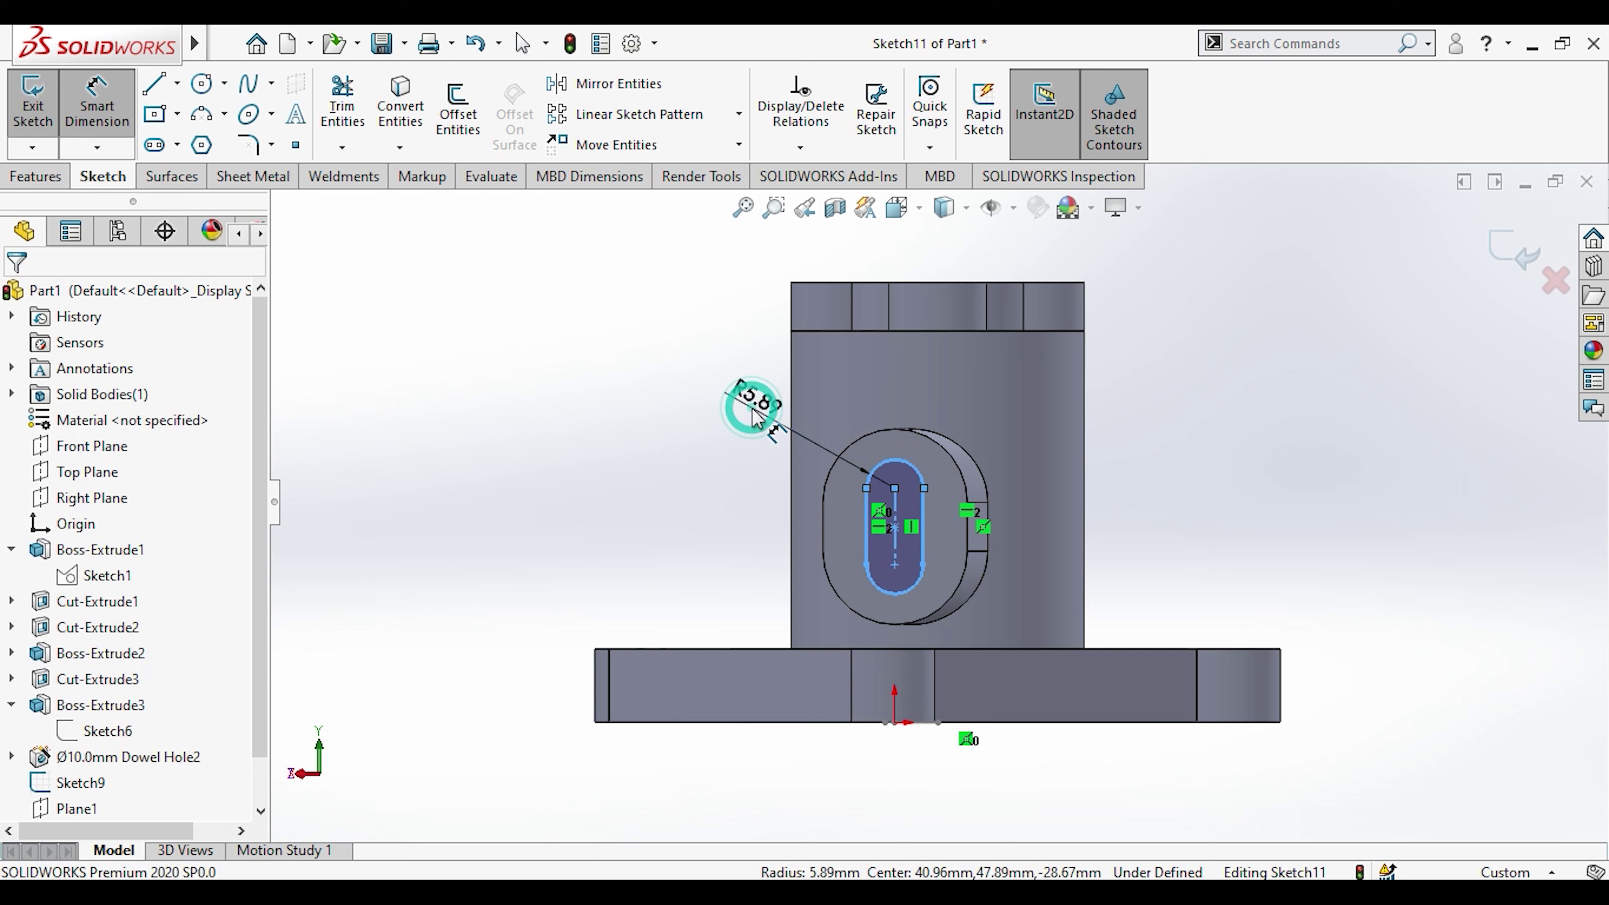
click(753, 418)
text(5)
key(Return)
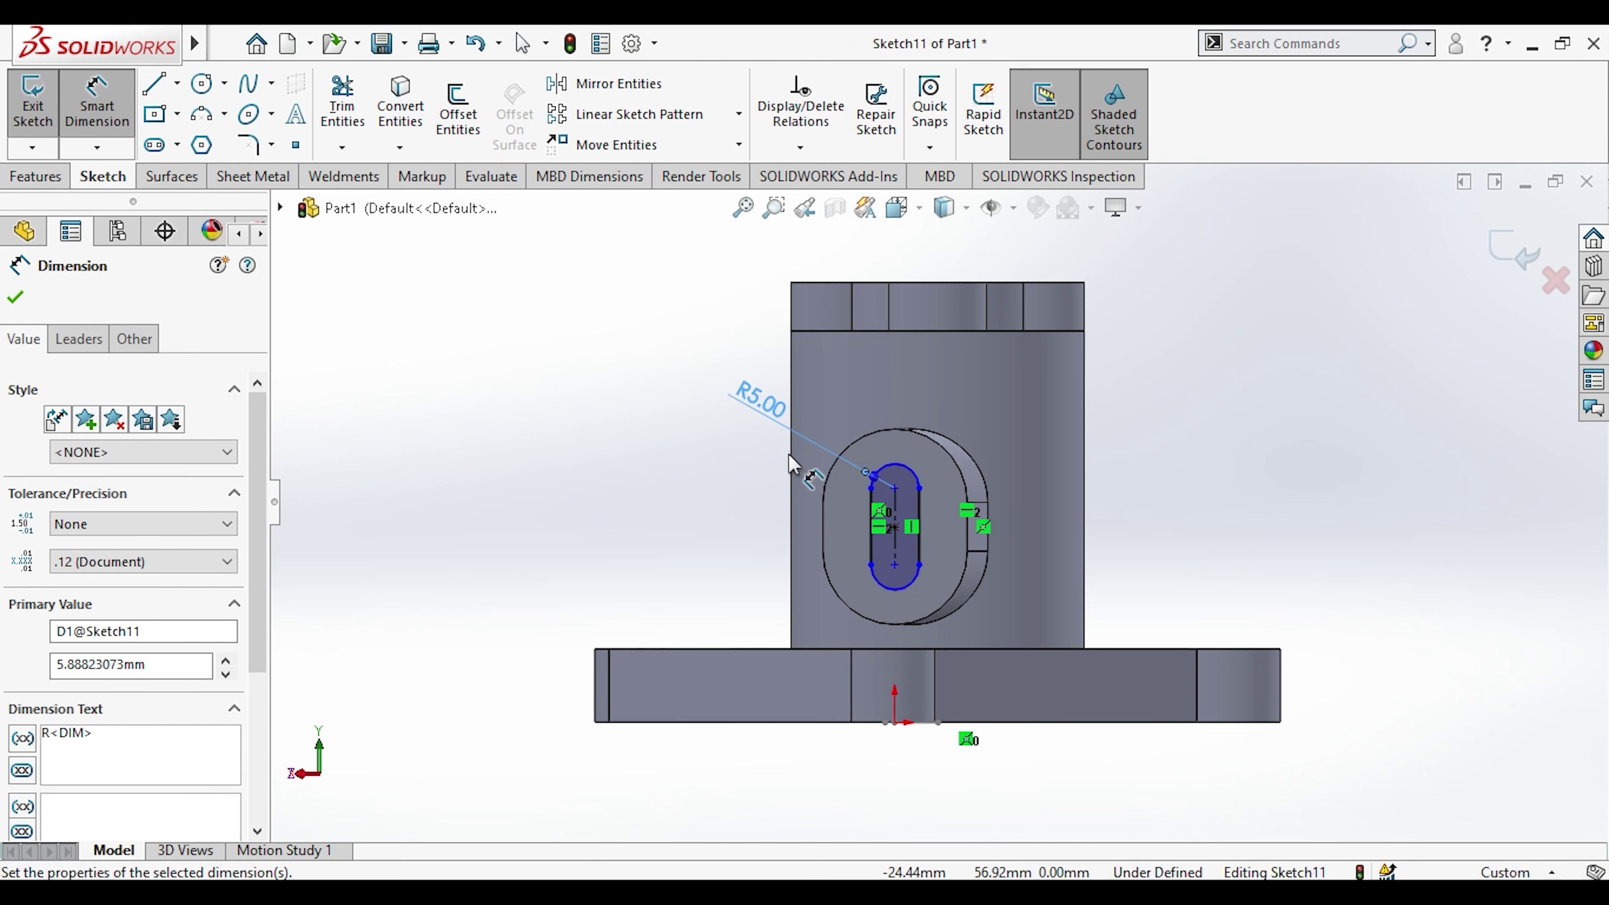
click(872, 538)
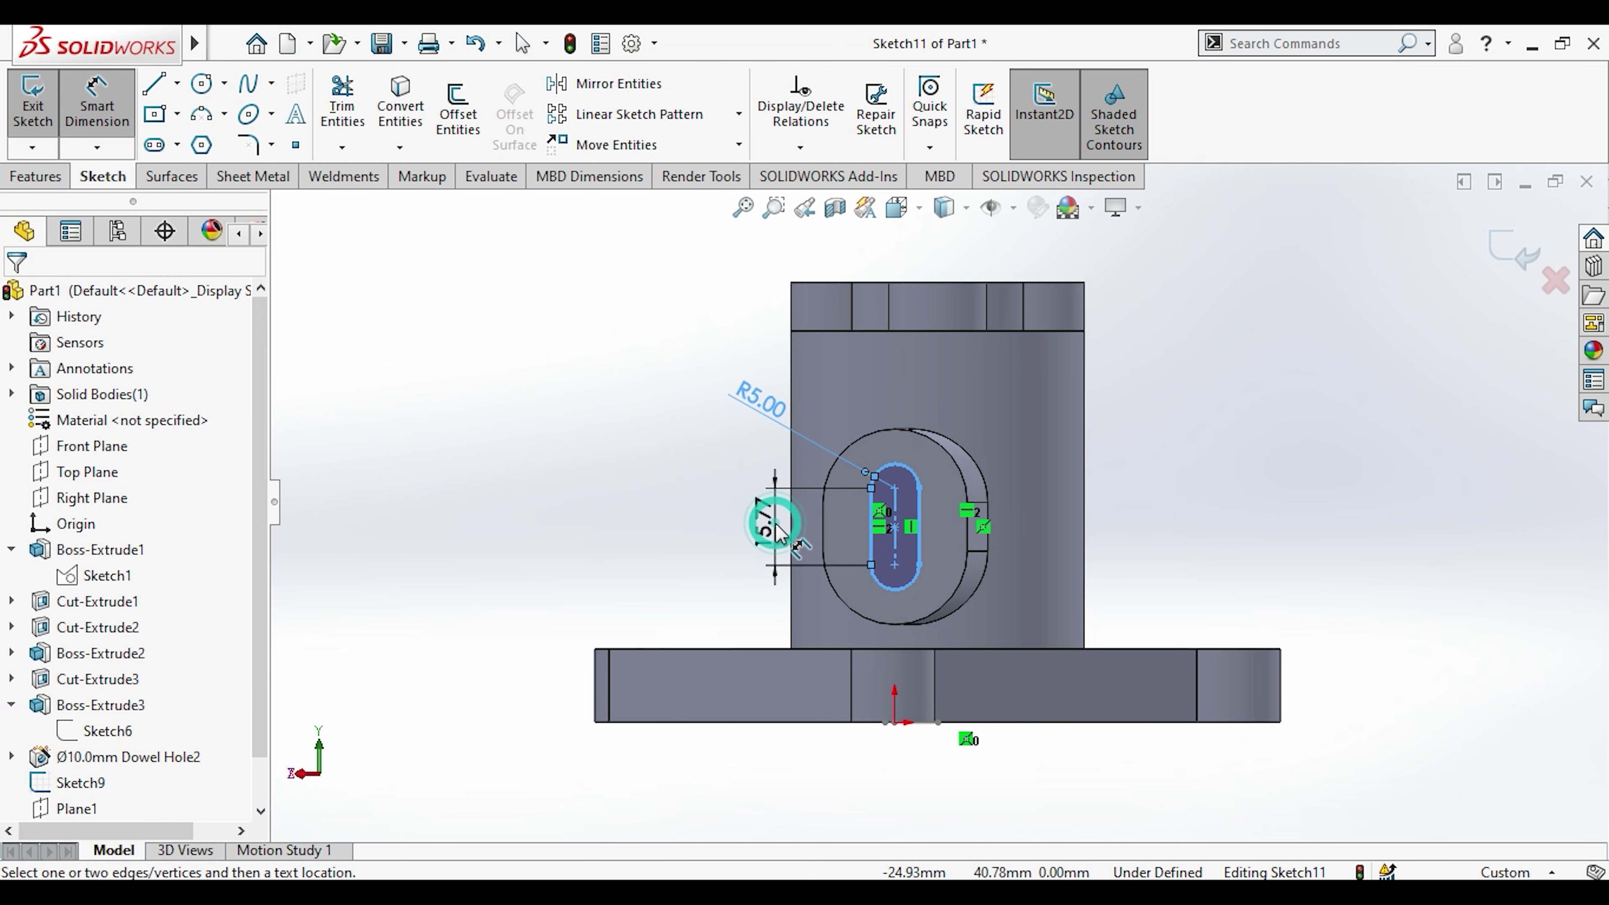
click(779, 532)
text(10)
key(Return)
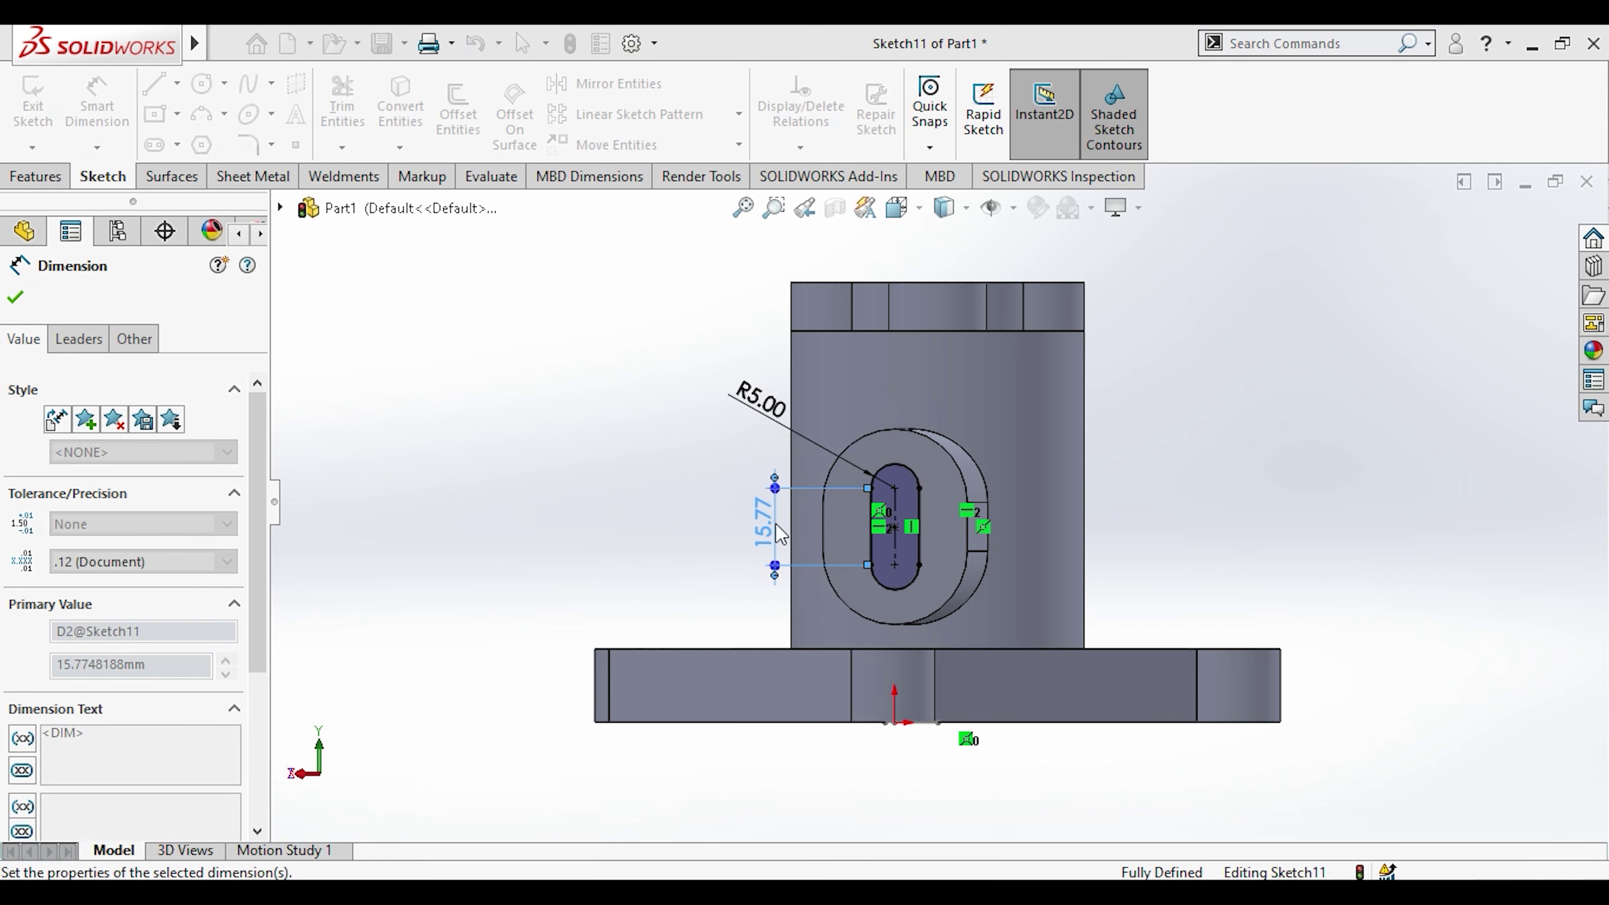
key(Escape)
click(37, 177)
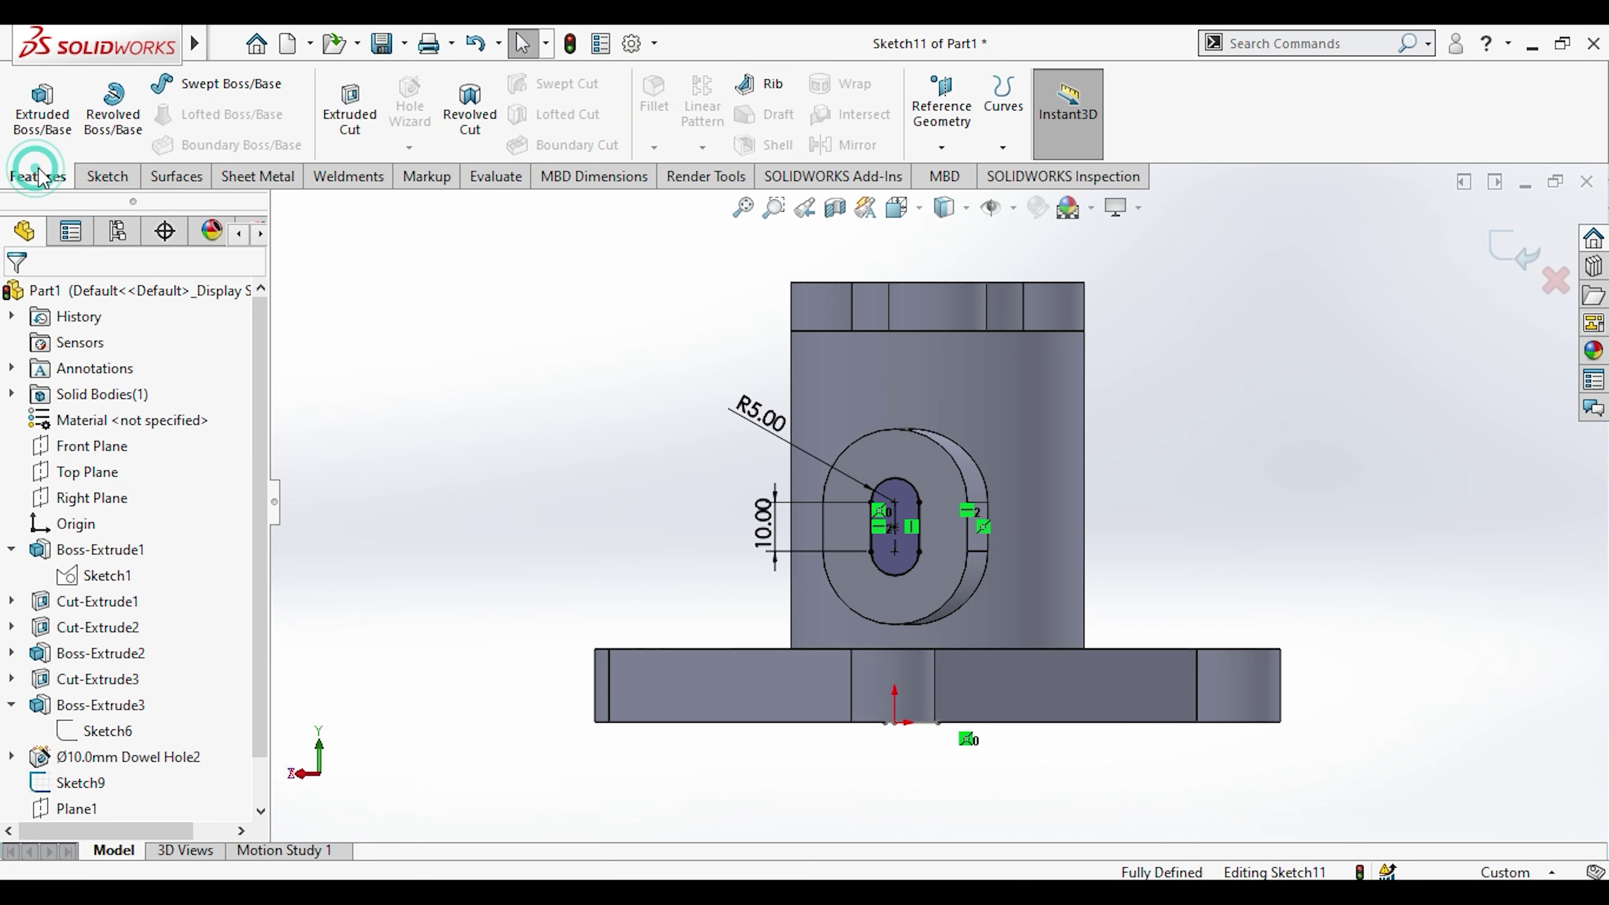
Step: Extrude-cut the R5 slot Up To Surface to the central bore face, then compare with the drawing
click(377, 125)
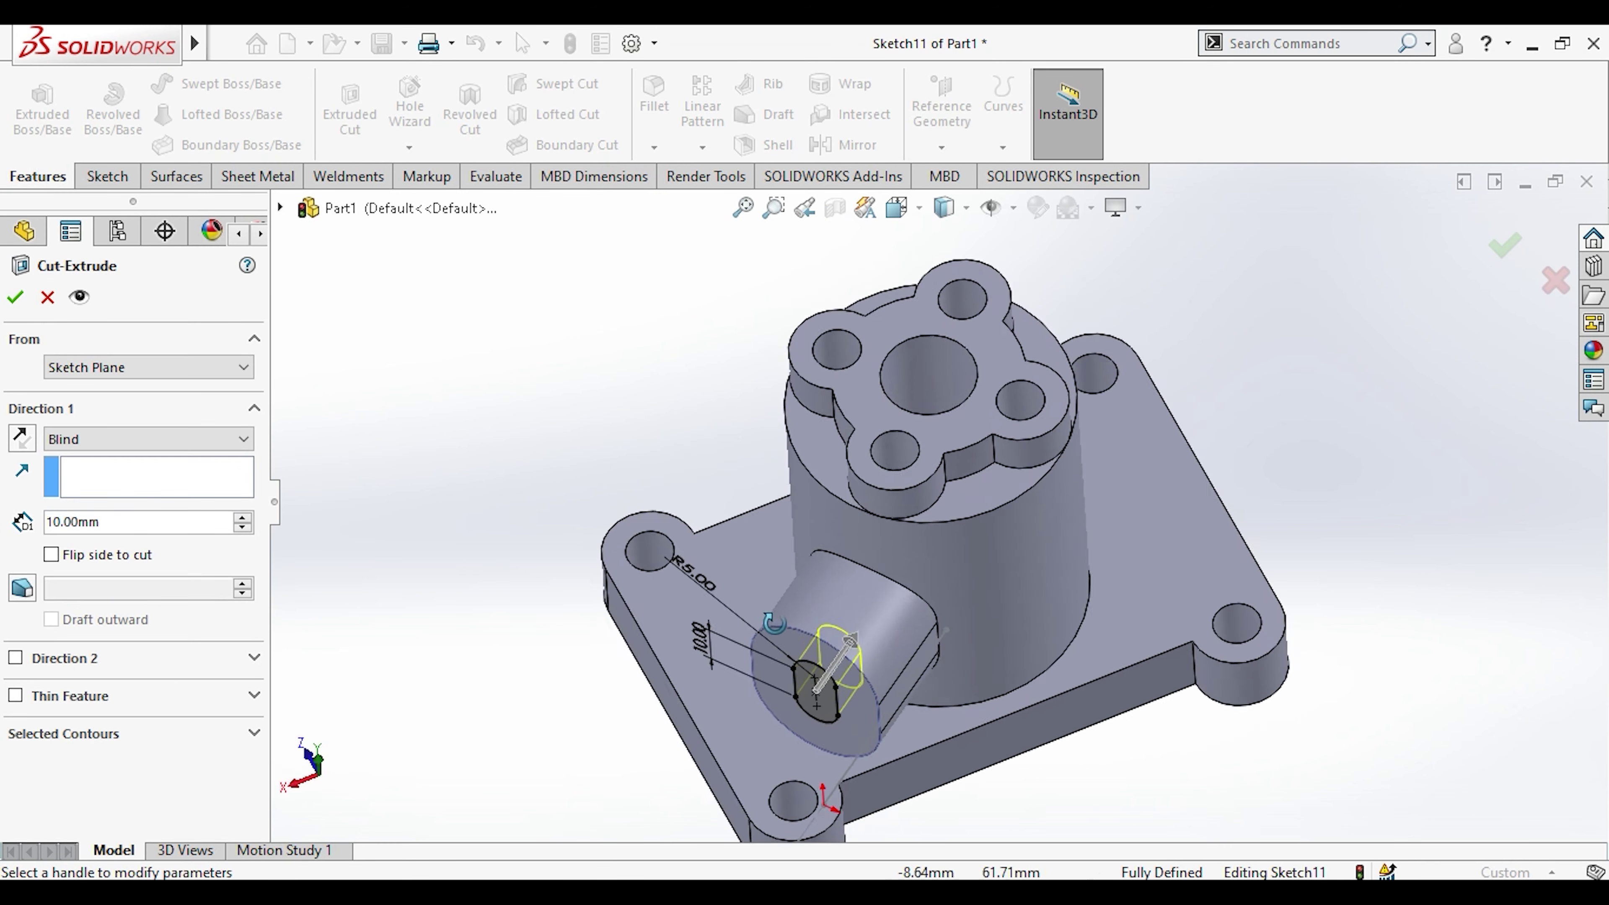
click(68, 449)
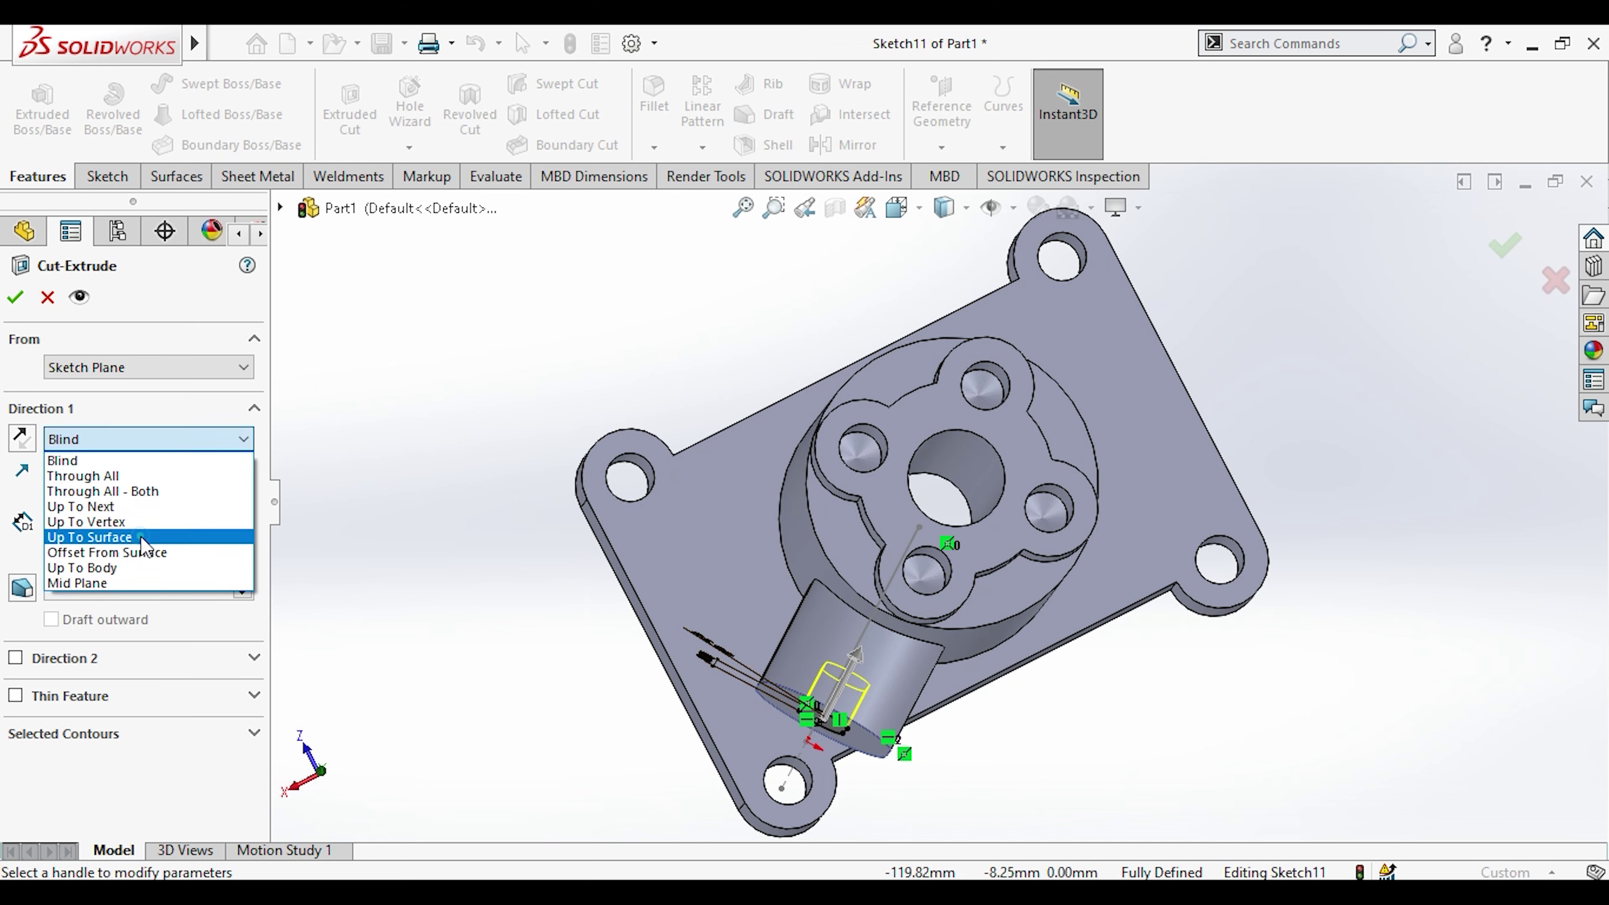
click(95, 533)
click(980, 470)
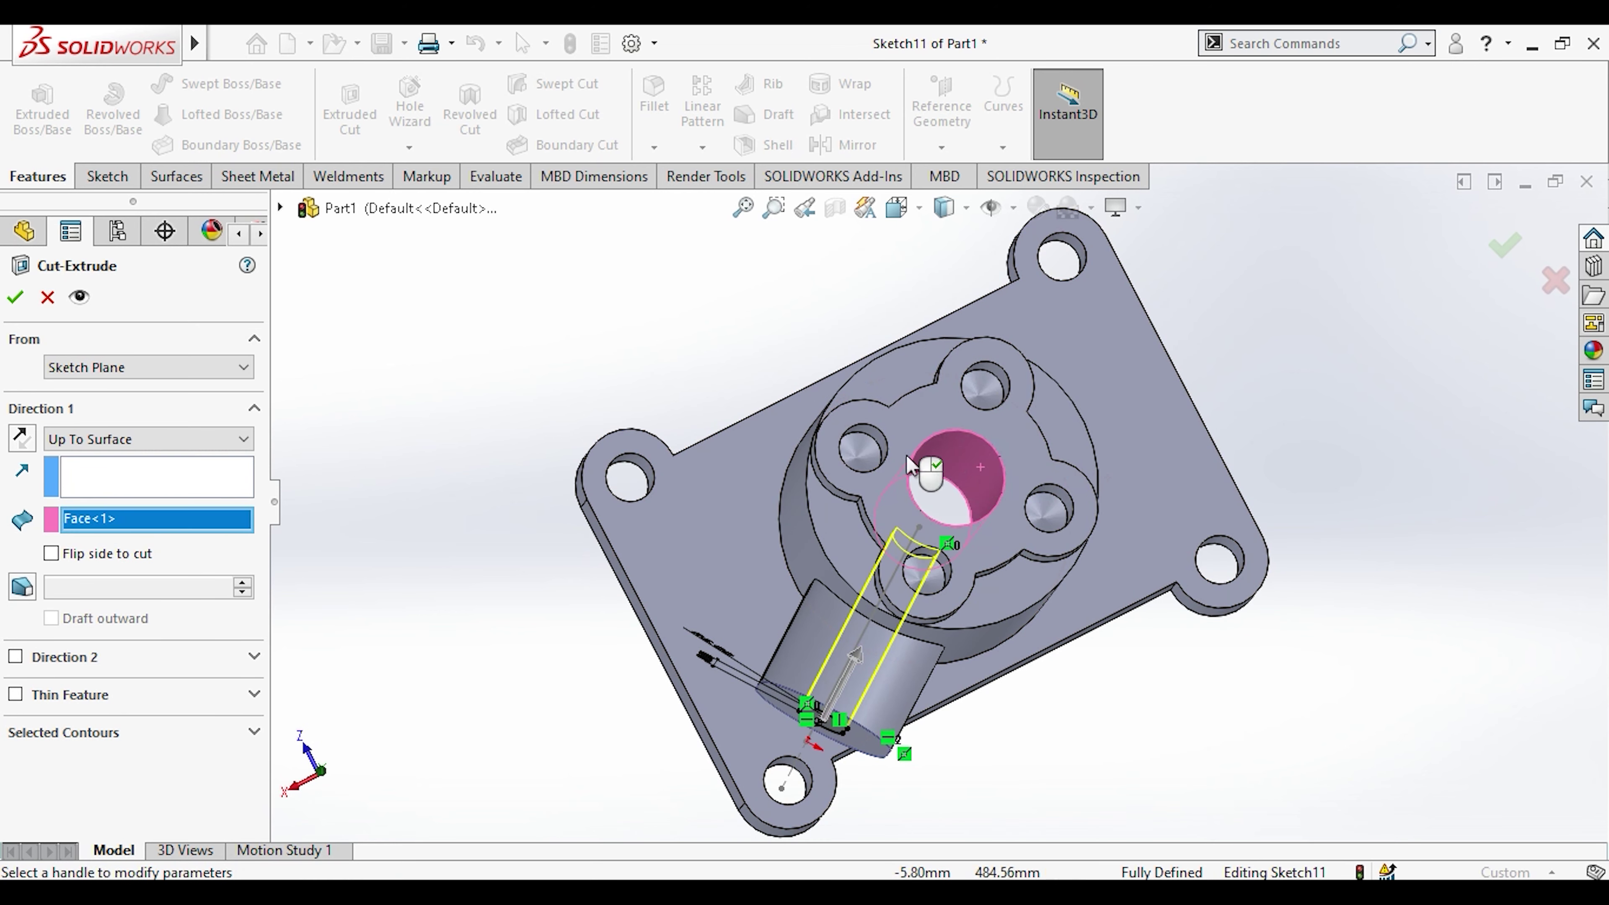
click(15, 298)
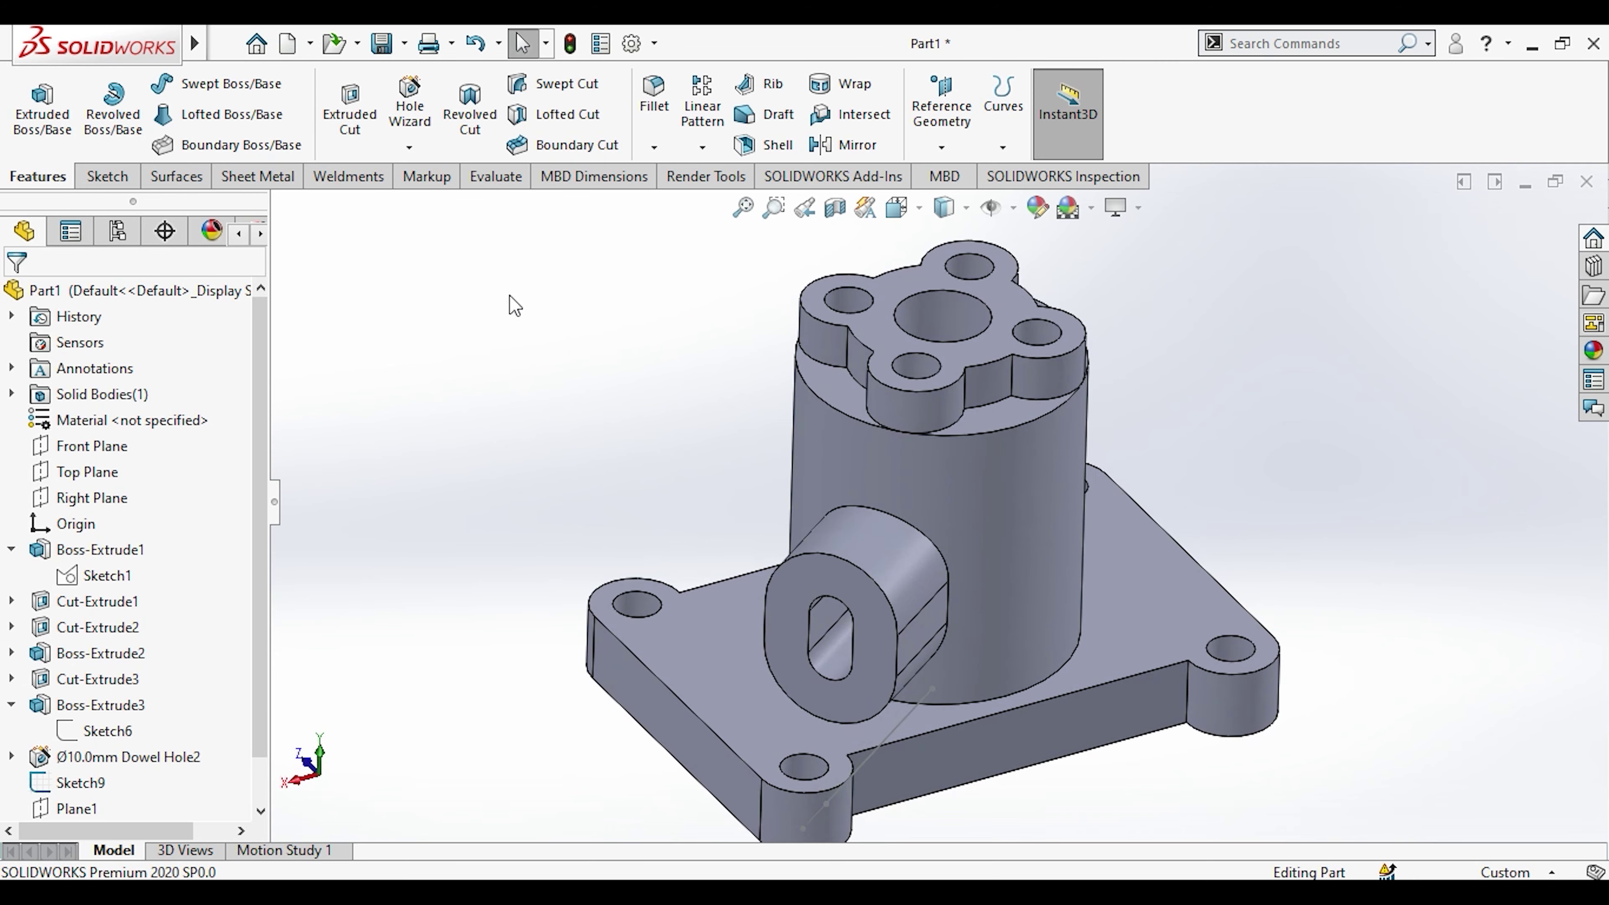
middle_drag(907, 498, 890, 612)
key(alt+Tab)
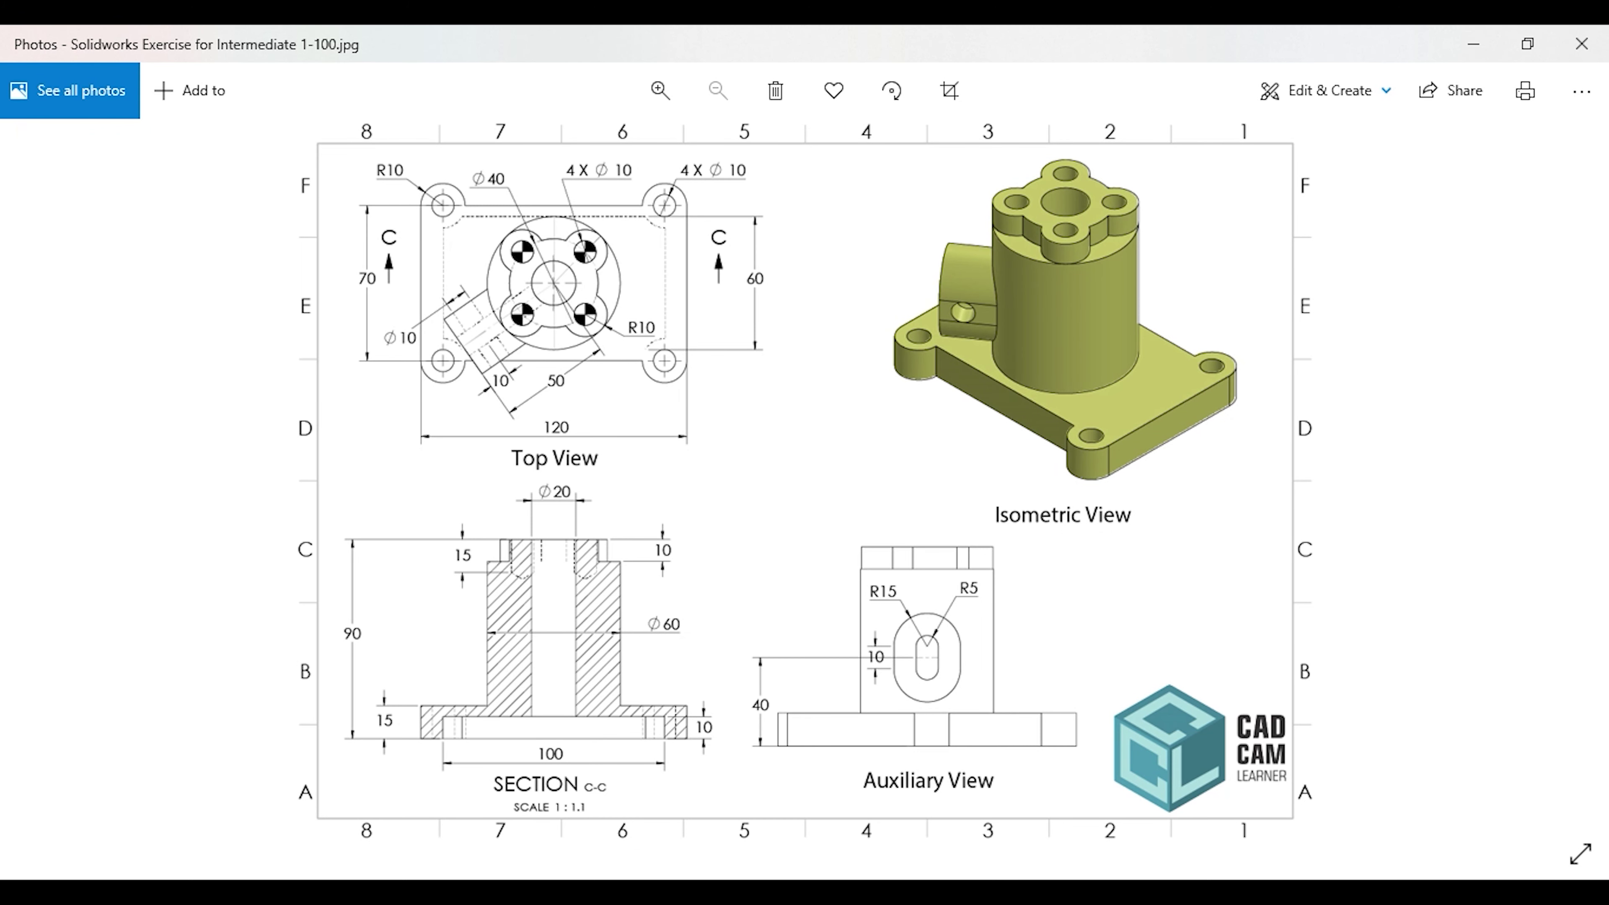
key(alt+Tab)
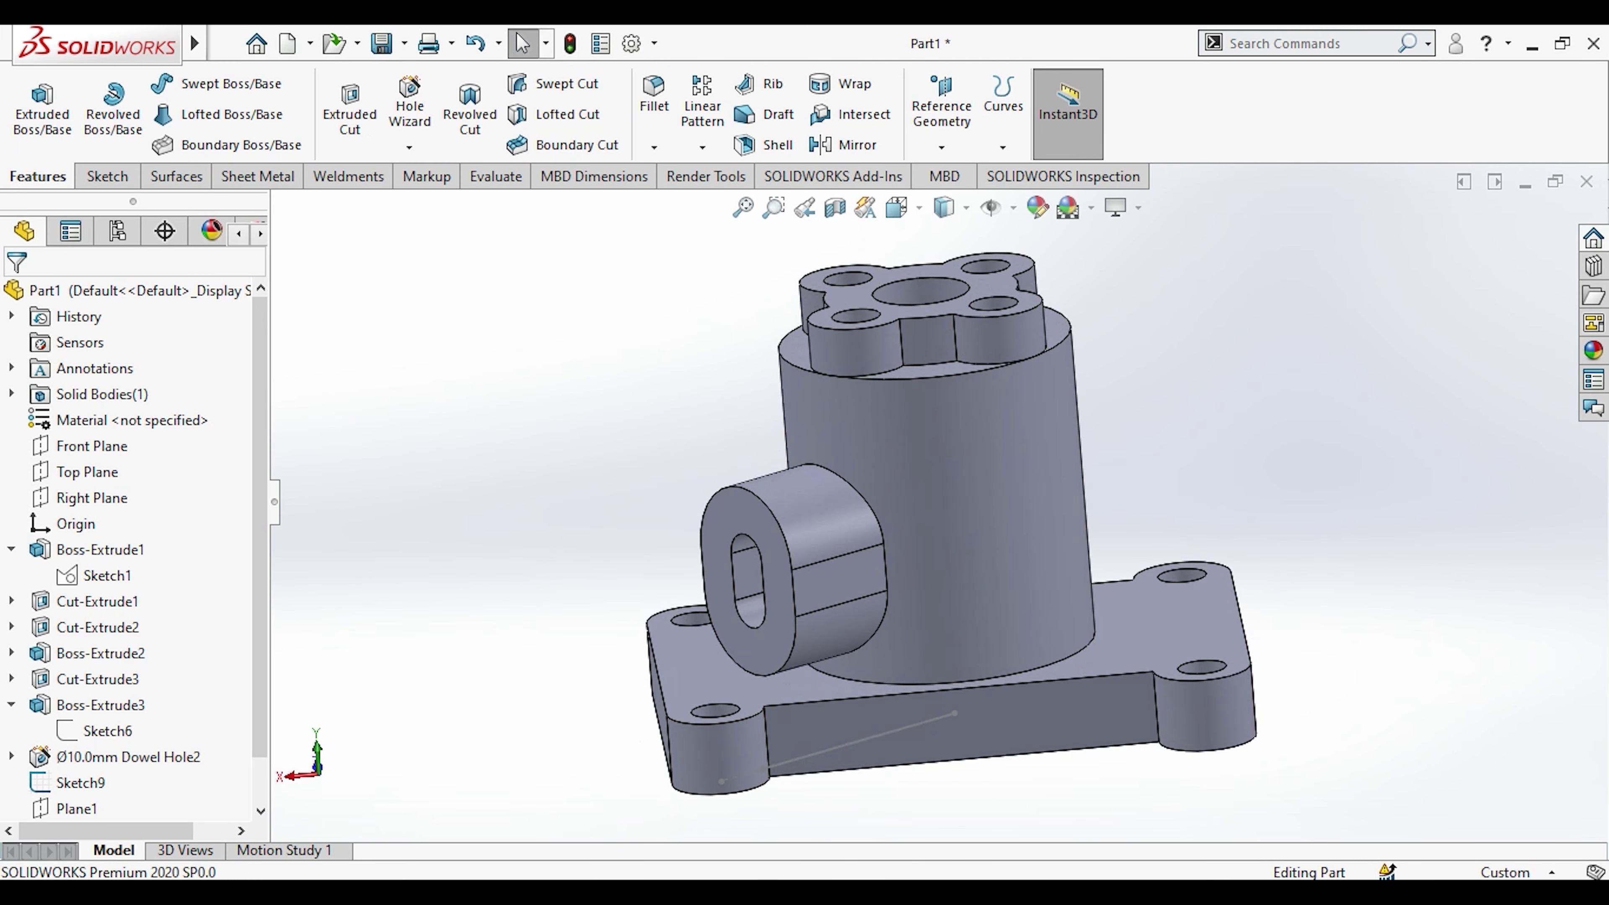
key(alt+Tab)
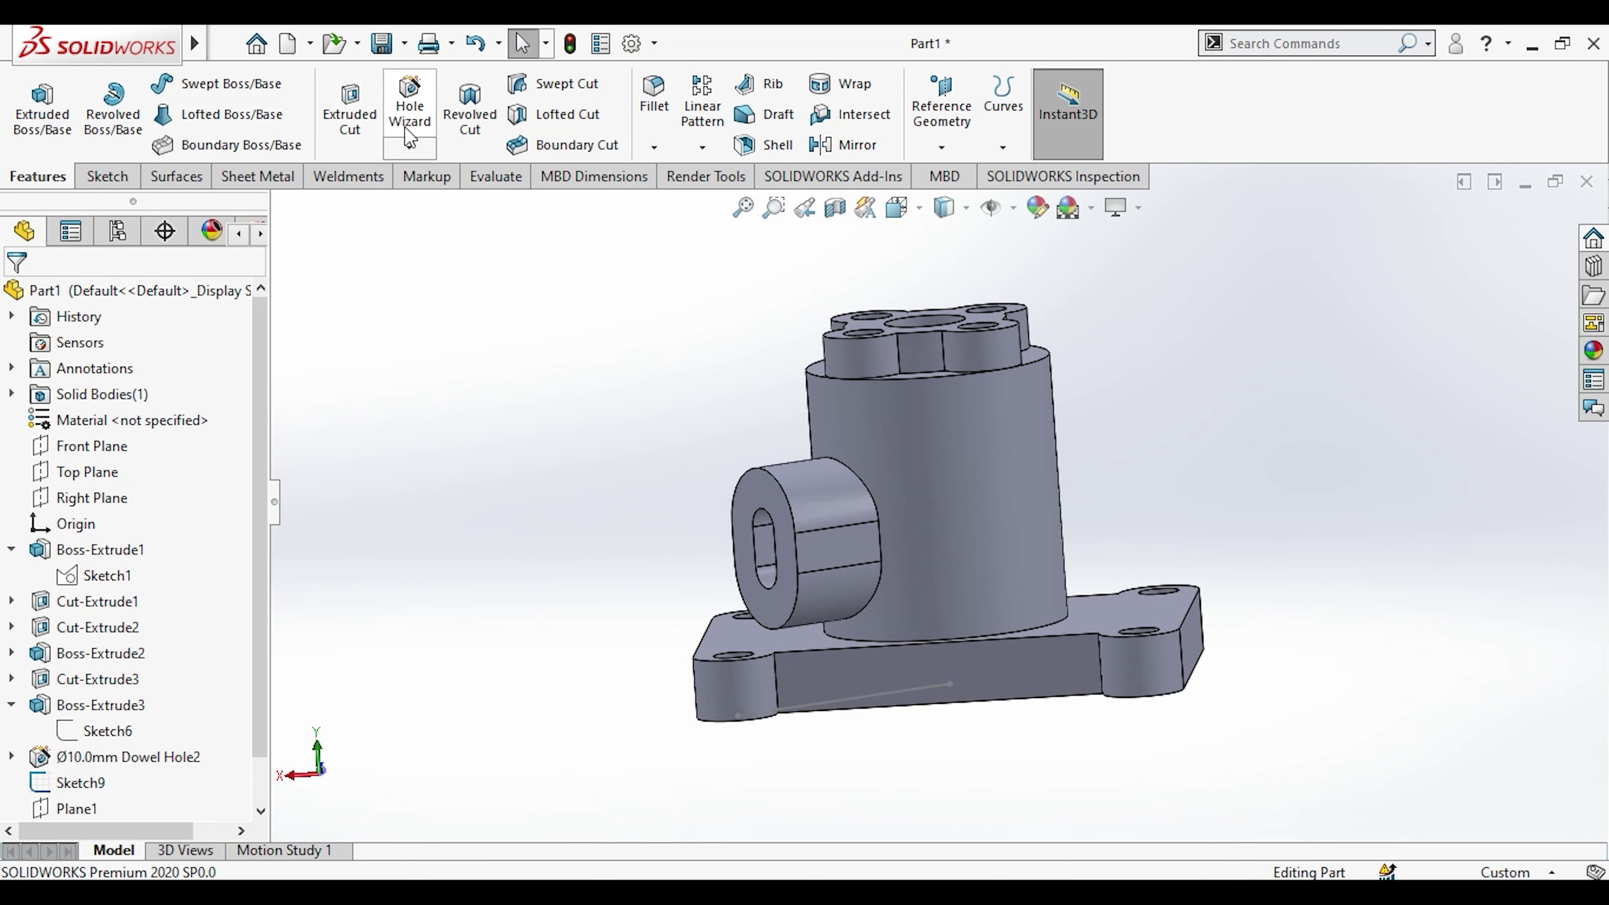
Step: Add a Hole Wizard Ø10 dowel hole placed on the lug's flat face
click(409, 146)
click(443, 175)
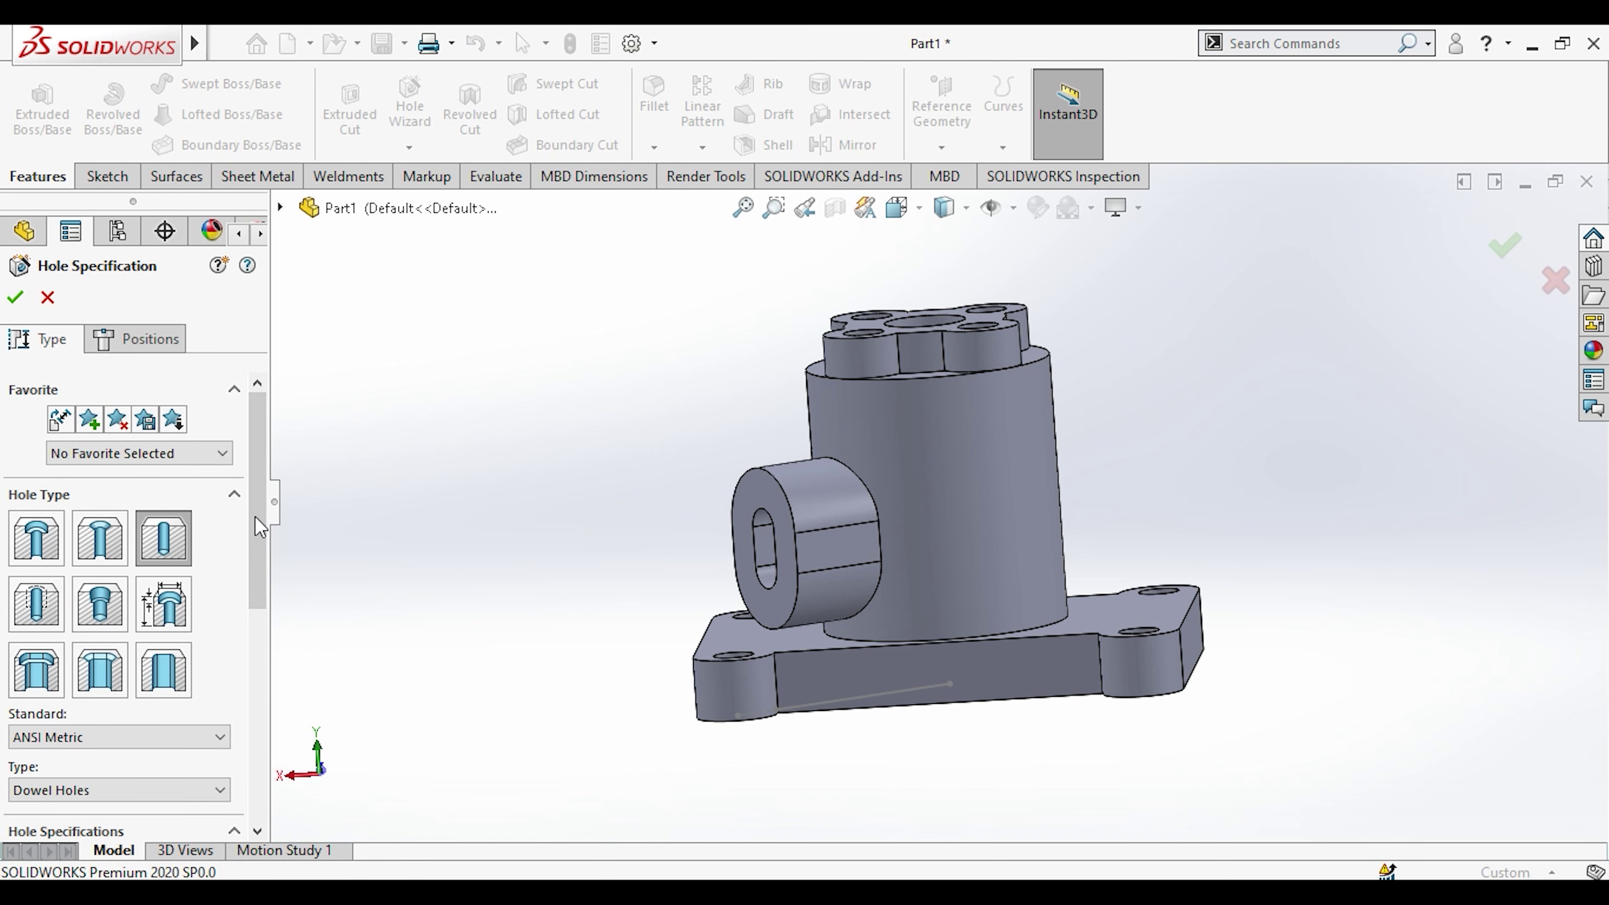
drag(259, 526, 260, 678)
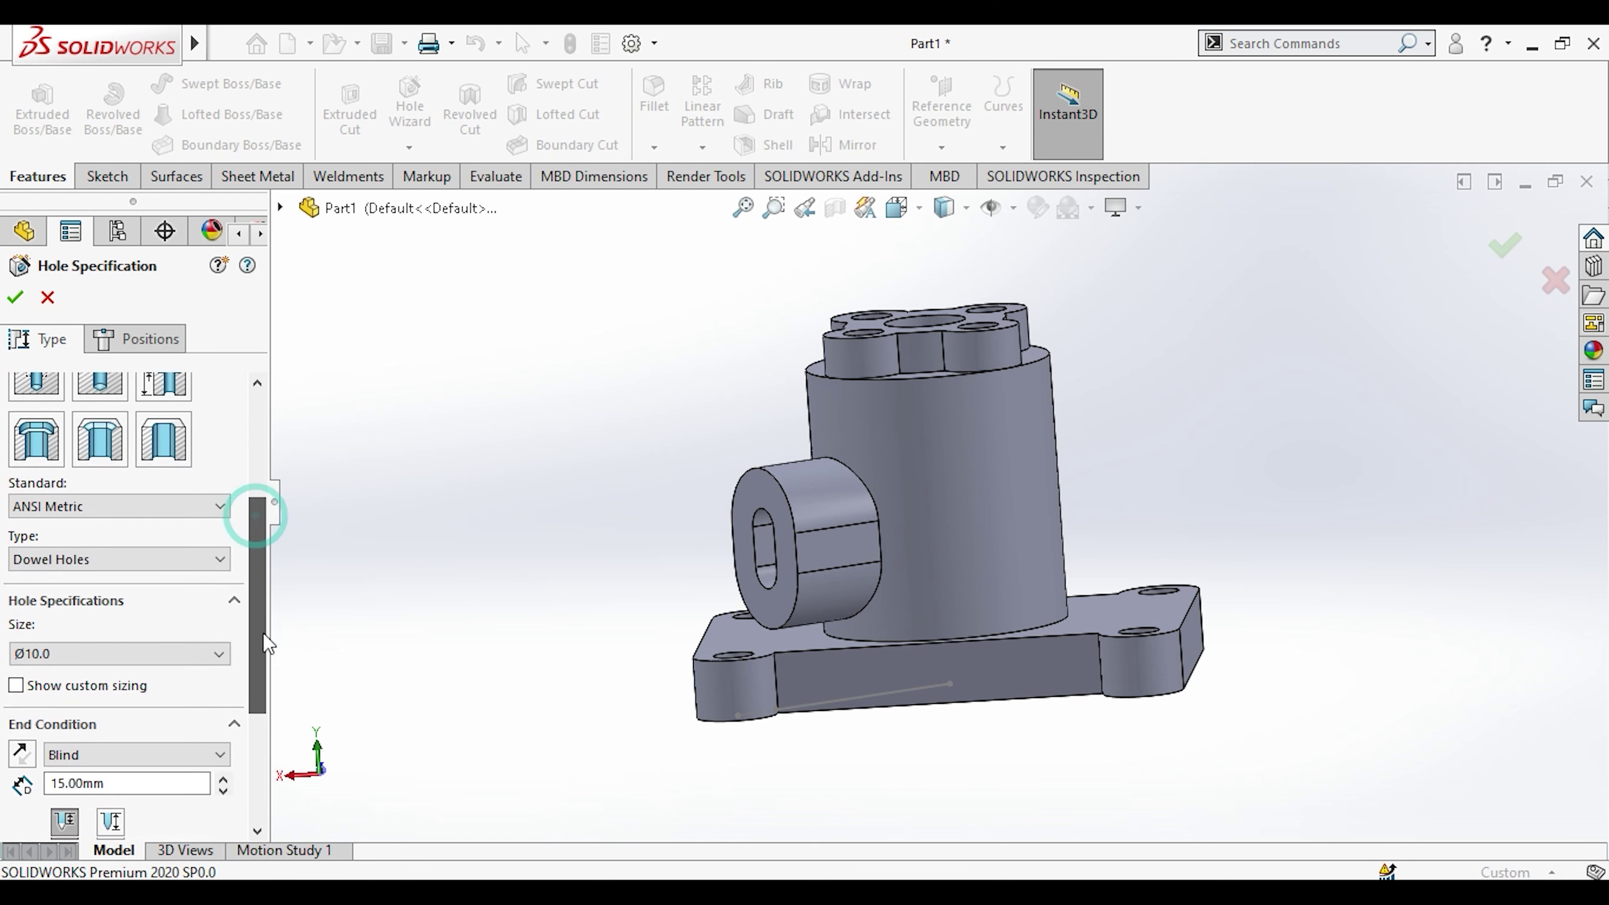
click(145, 339)
click(933, 659)
scroll(824, 539, down, 4)
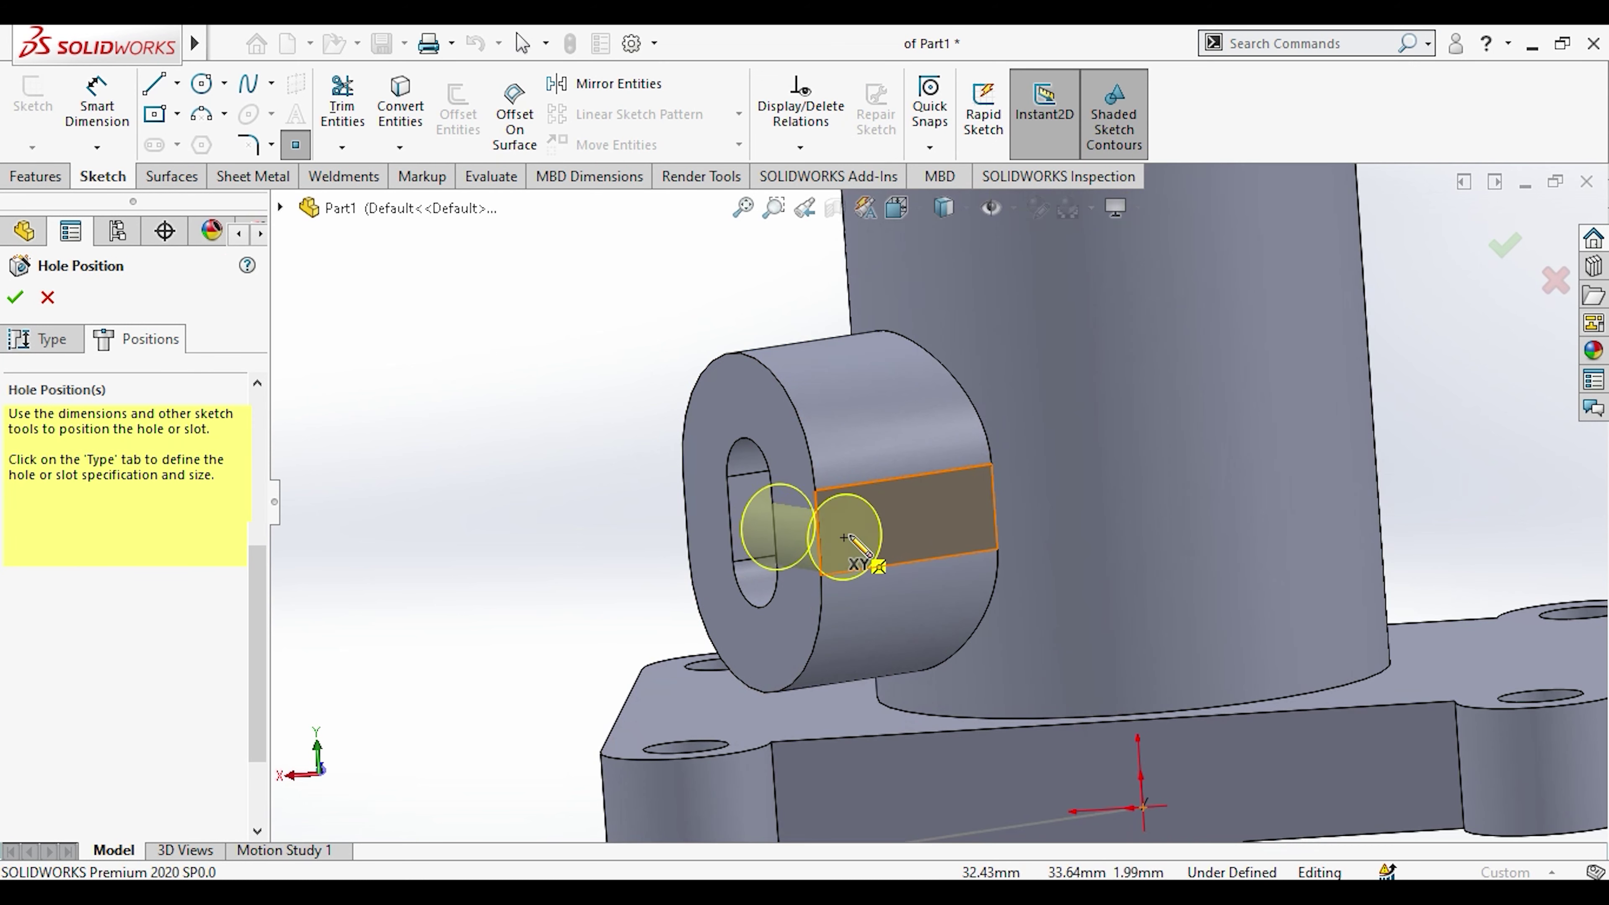
click(876, 525)
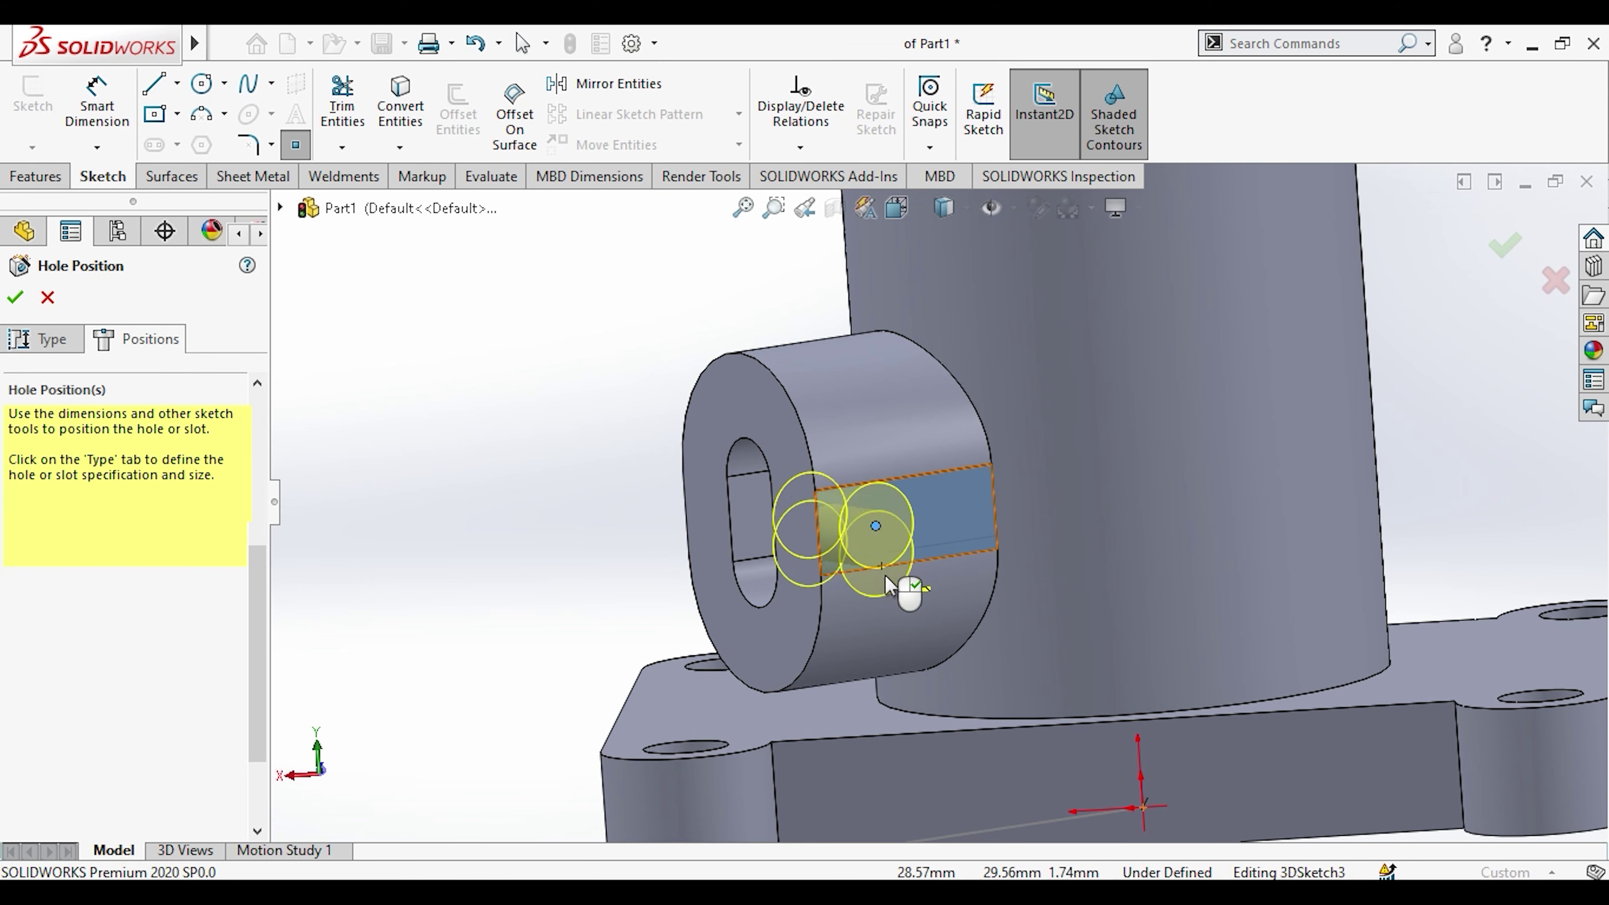
key(Escape)
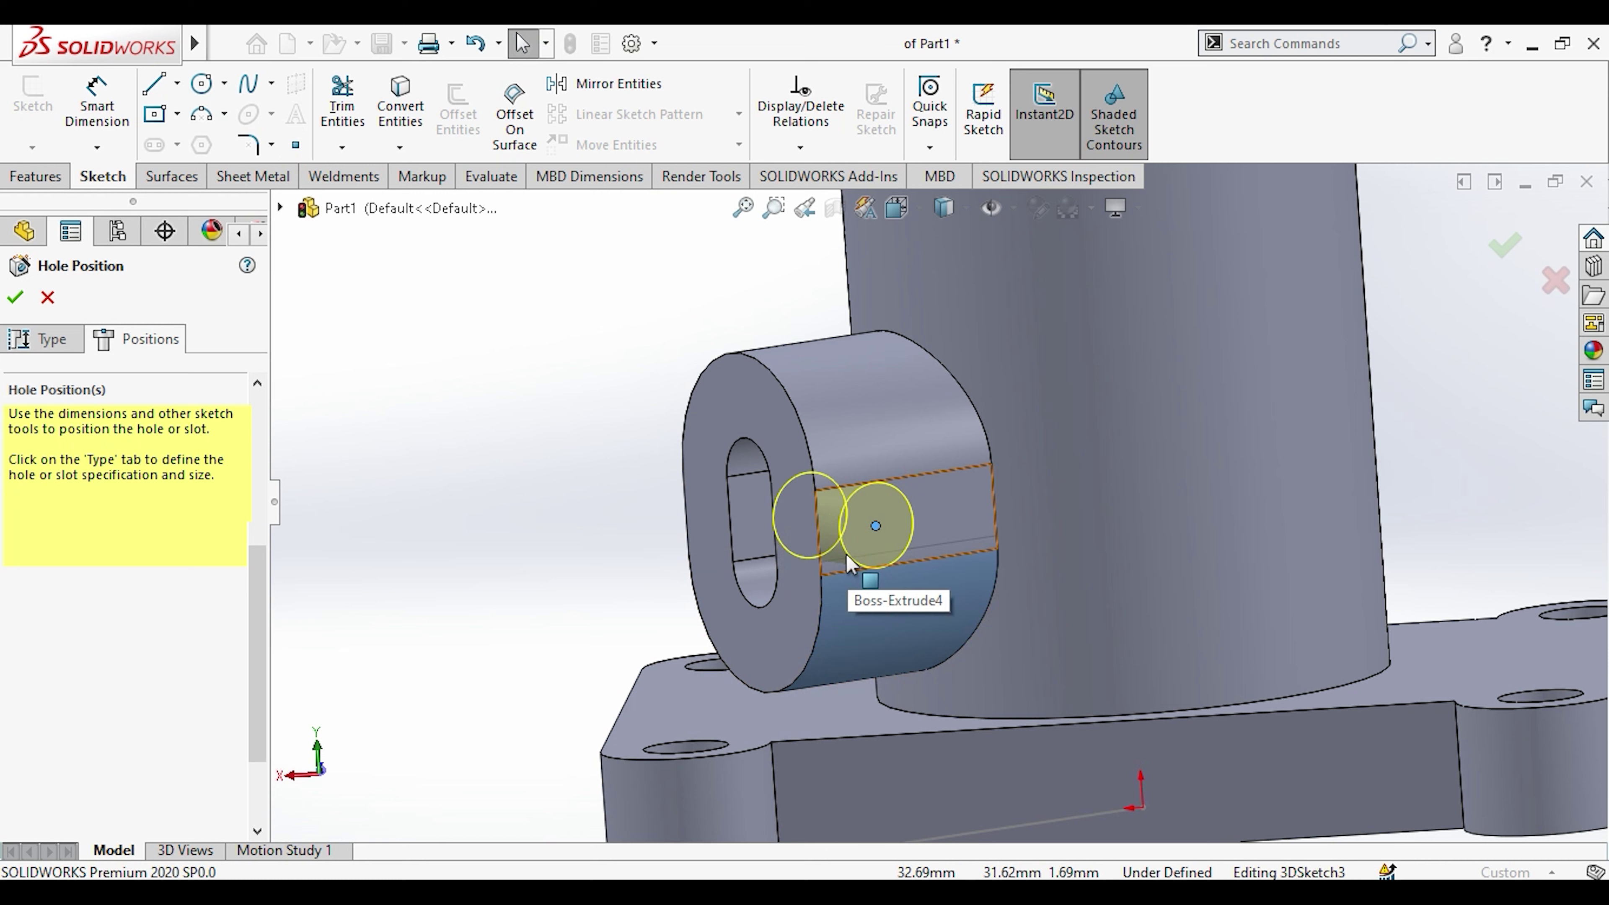
click(26, 300)
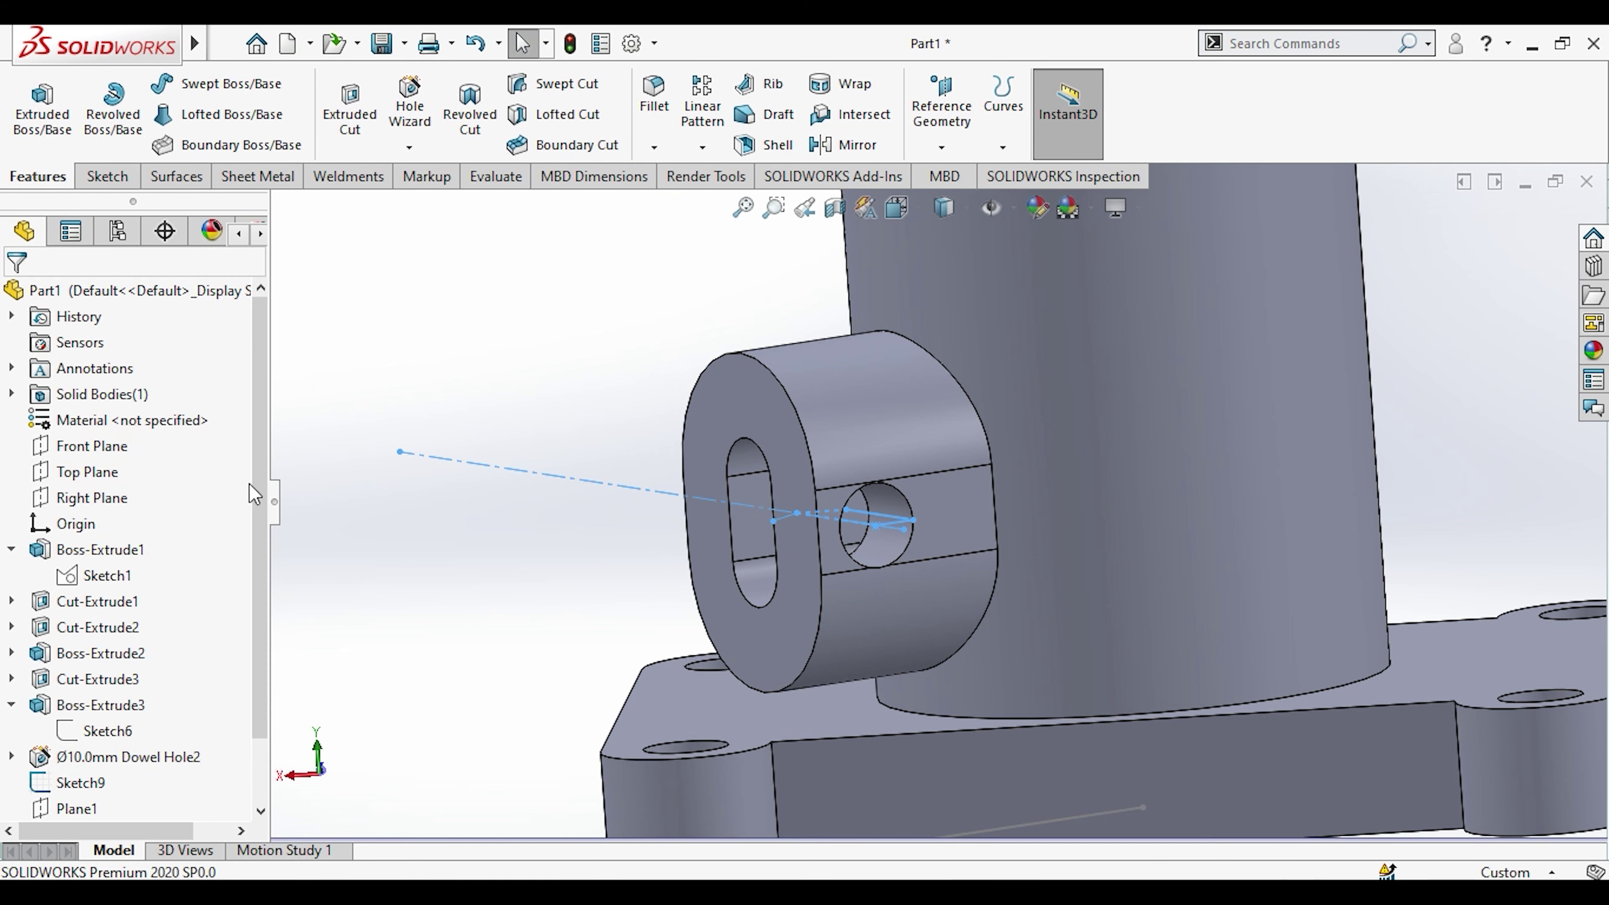
Step: Change Dowel Hole3's end condition to Up To Surface at the lug's far flat face
scroll(254, 493, down, 1)
click(82, 805)
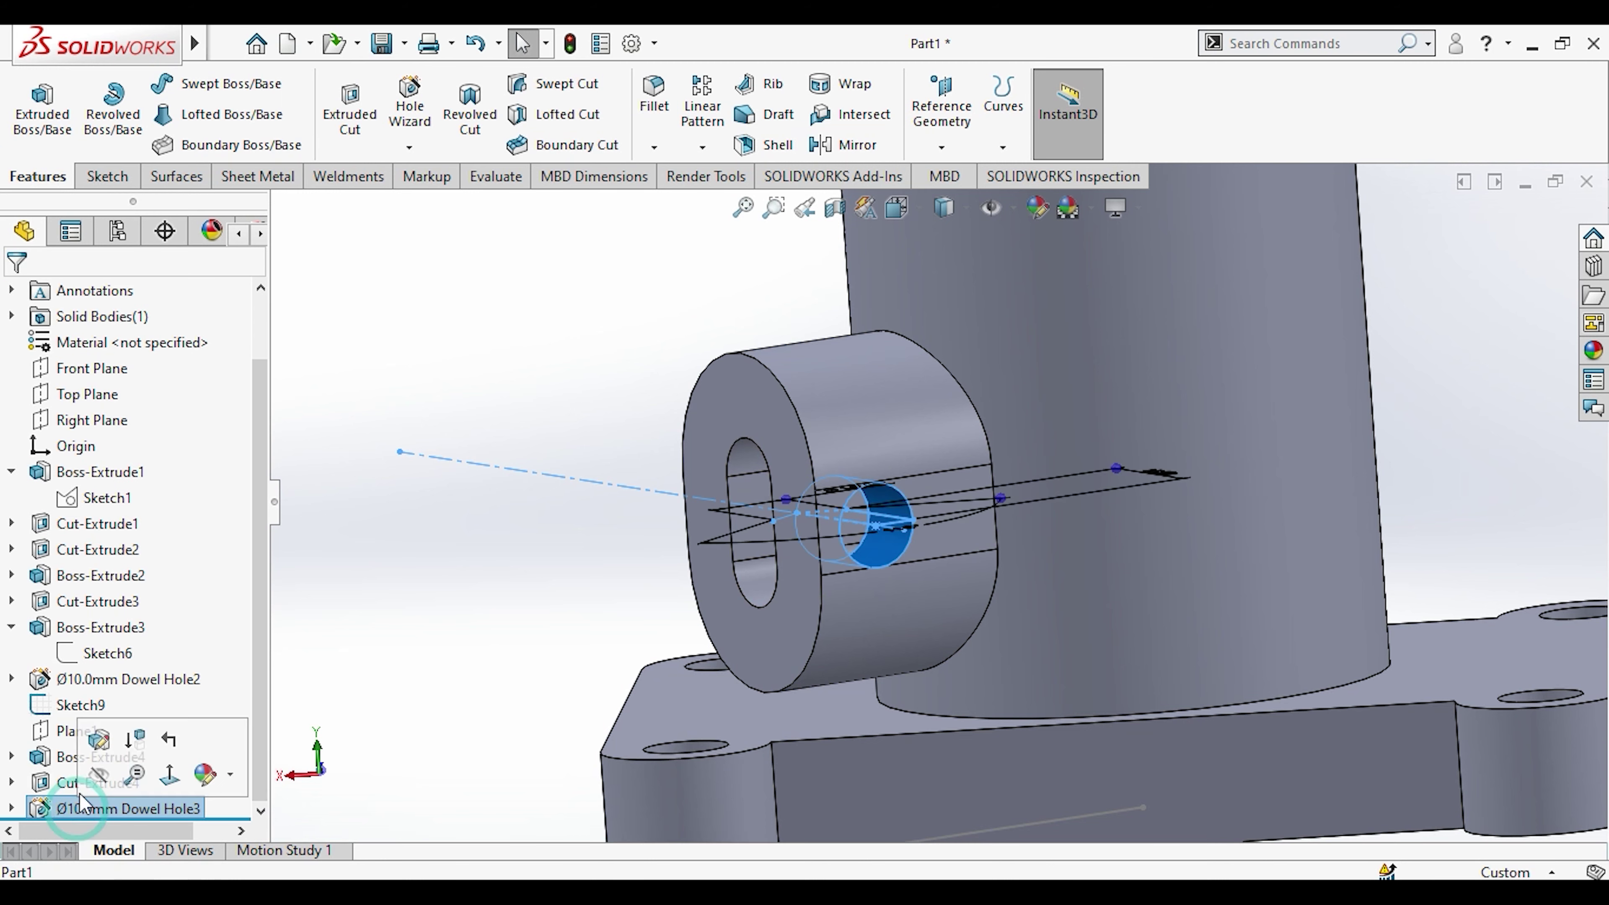
click(144, 791)
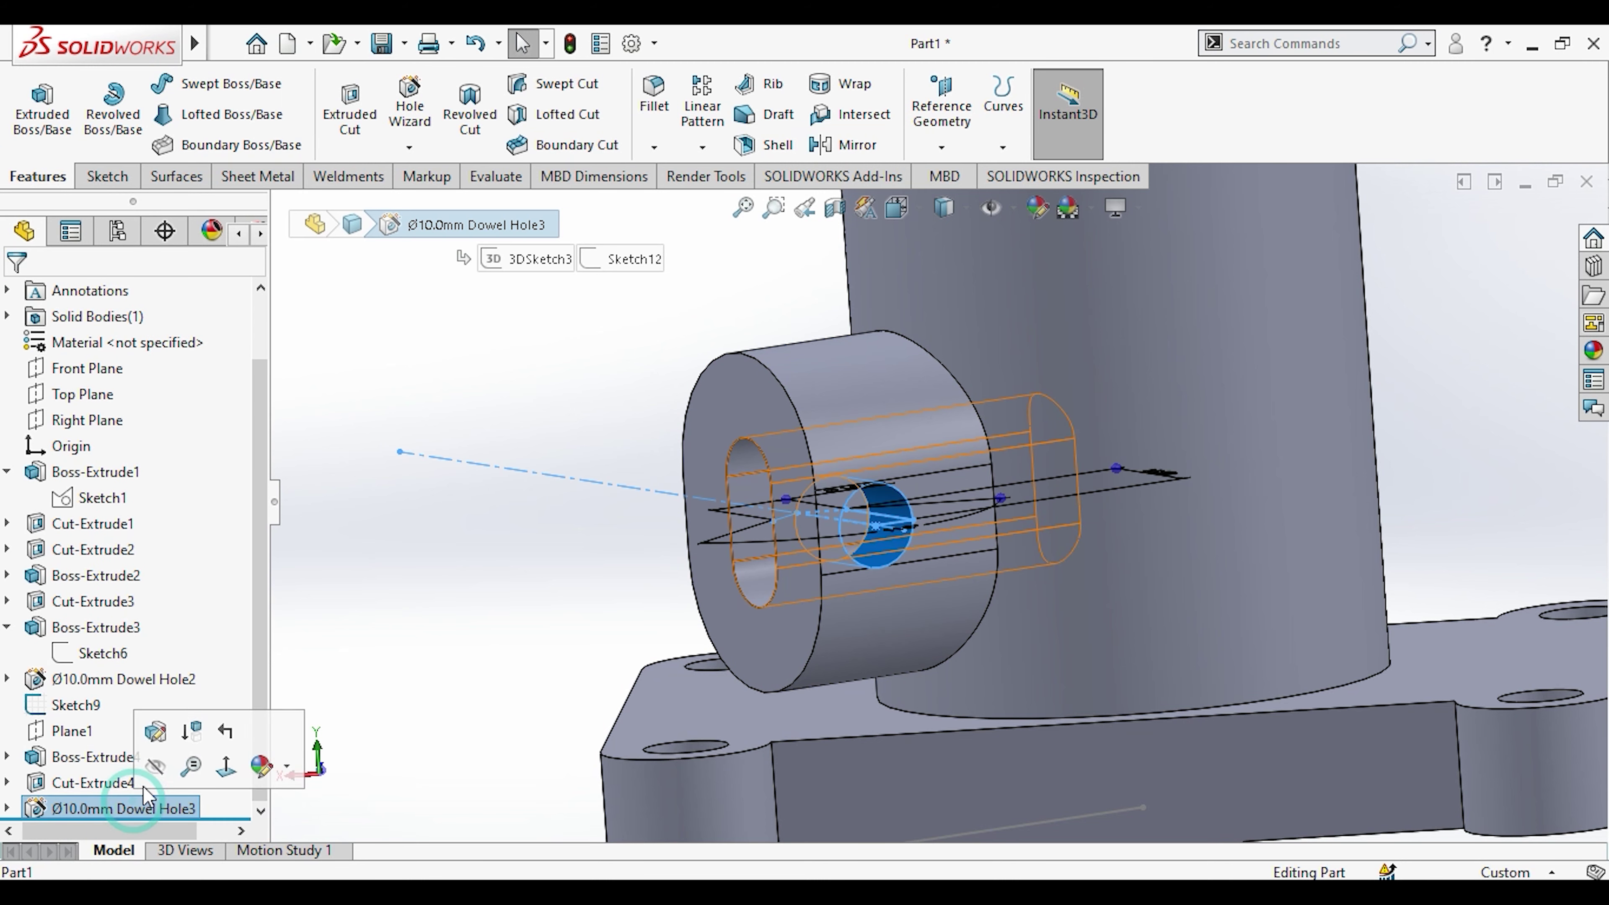
click(156, 731)
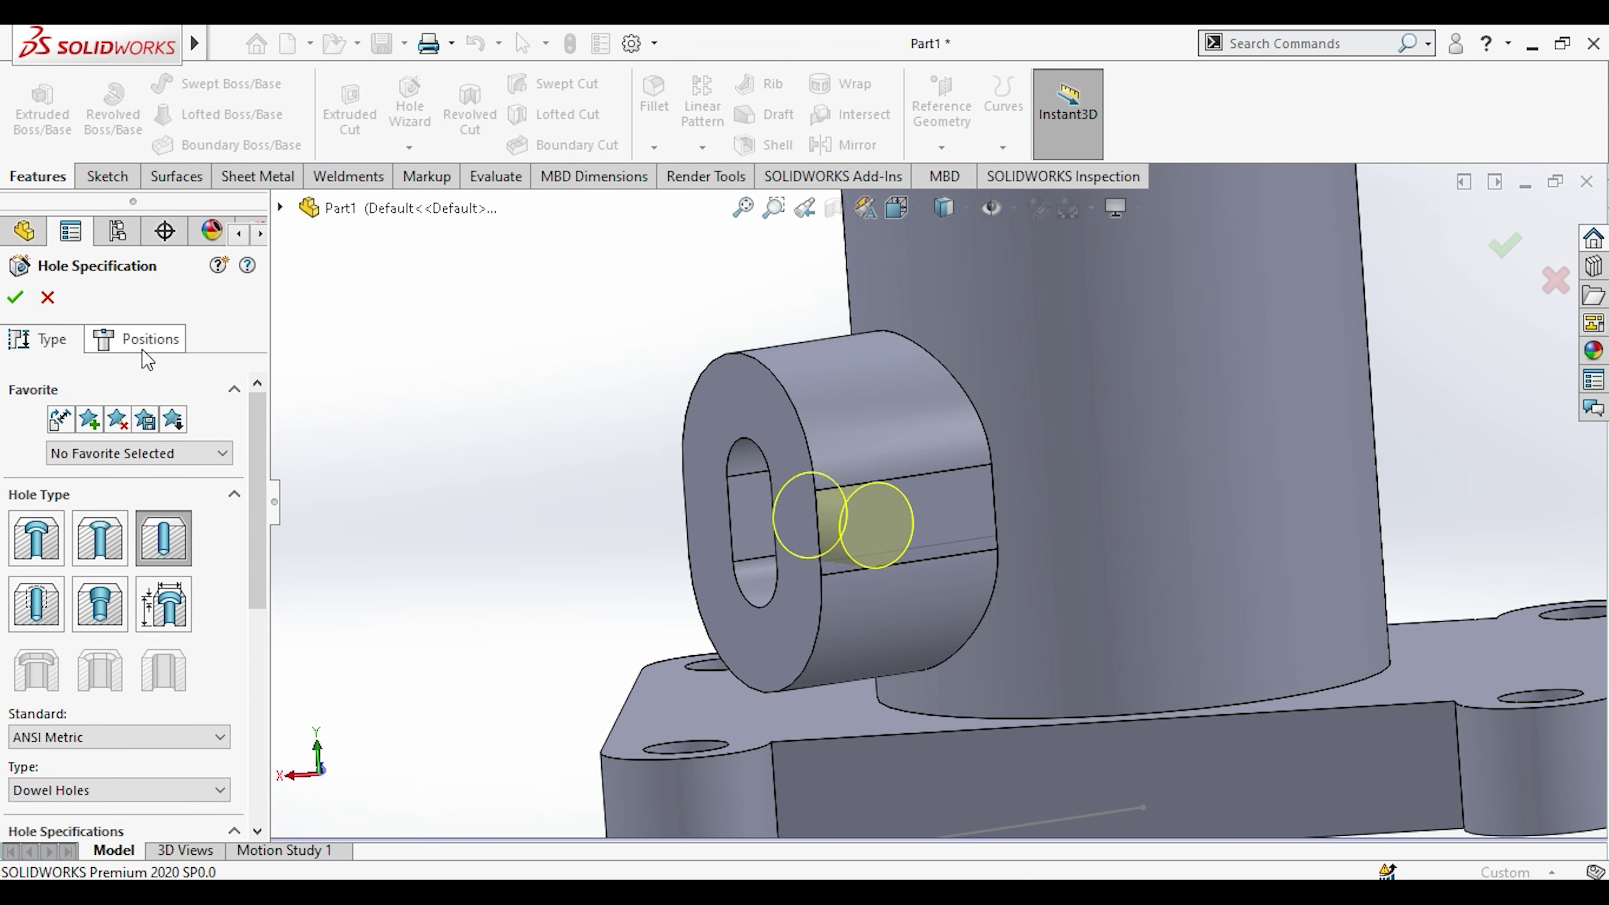
scroll(262, 487, down, 5)
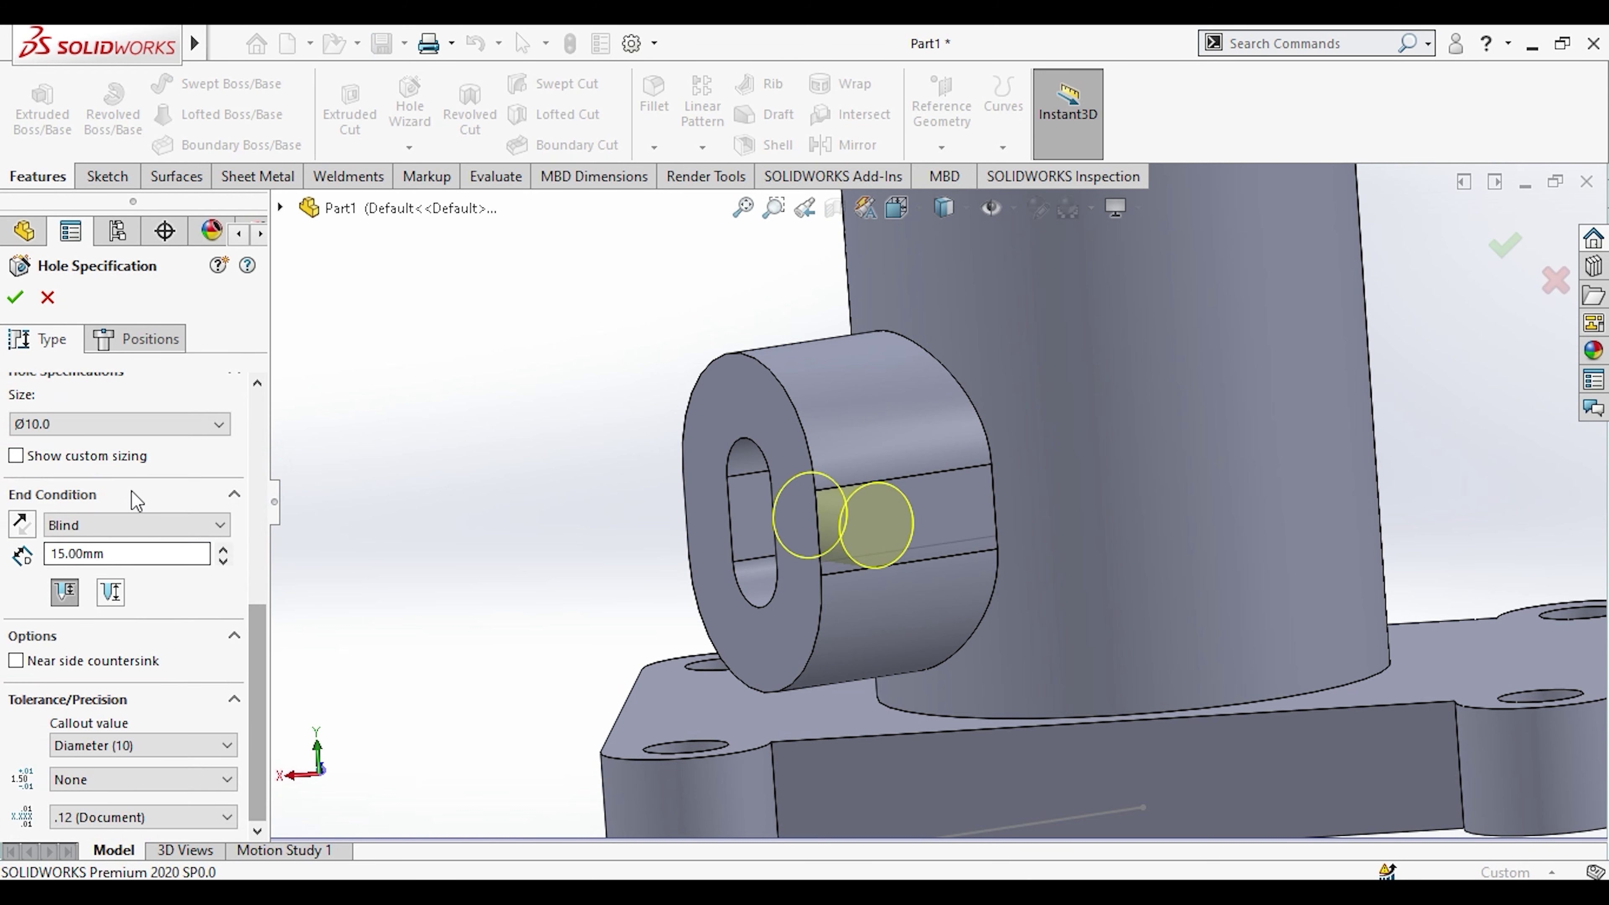
click(139, 529)
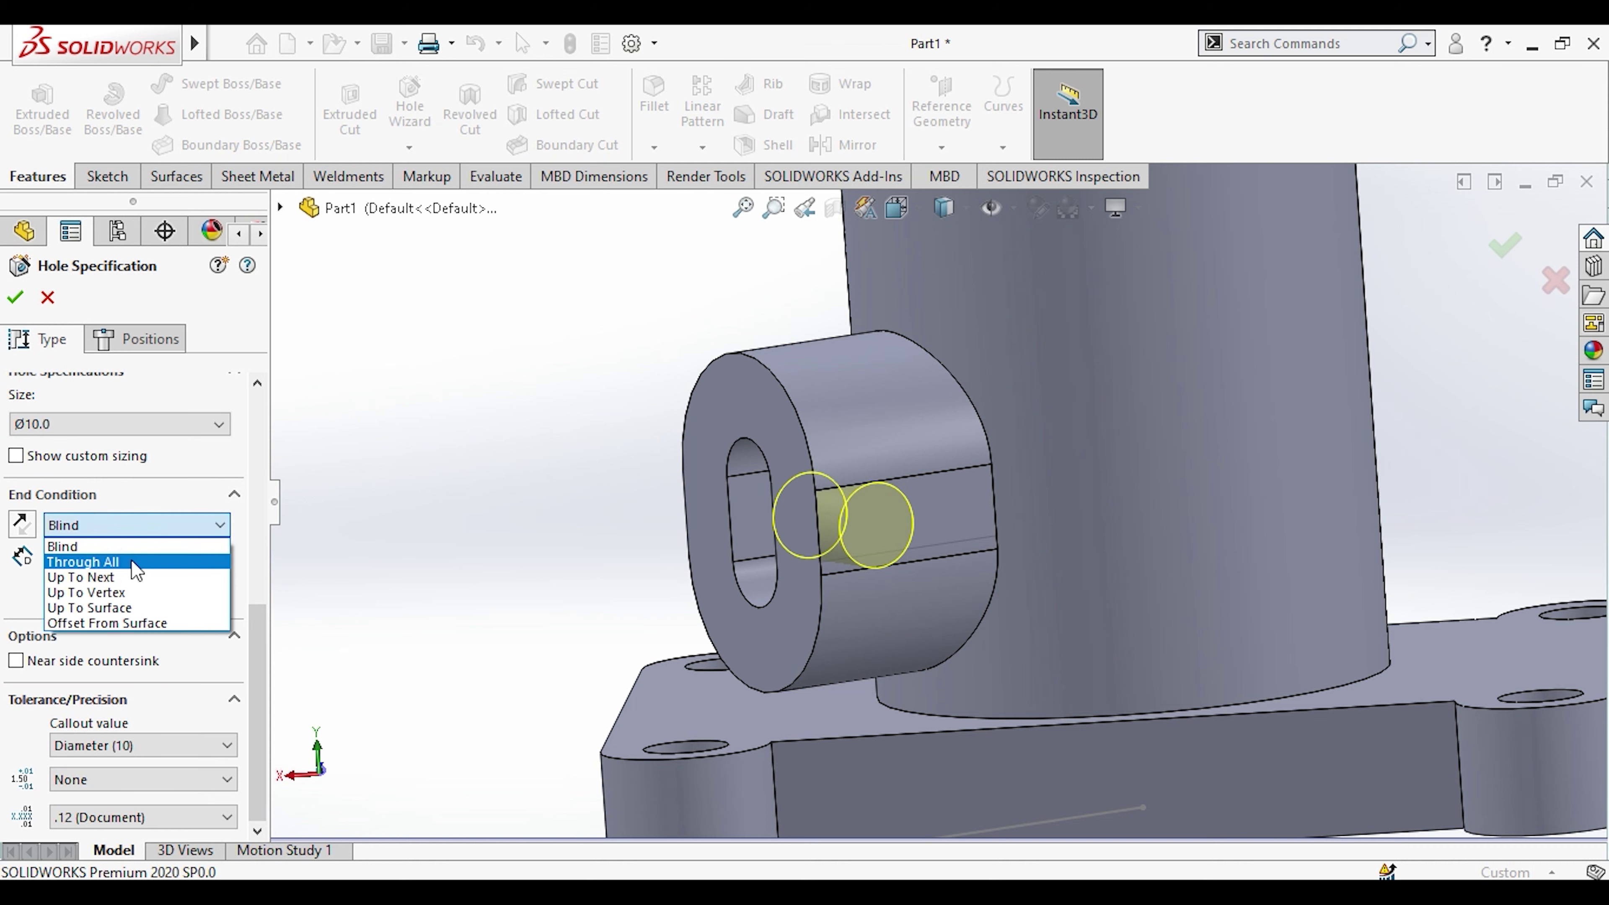
click(173, 609)
mouse_move(411, 554)
middle_down()
mouse_move(532, 592)
mouse_move(610, 514)
middle_up()
click(611, 507)
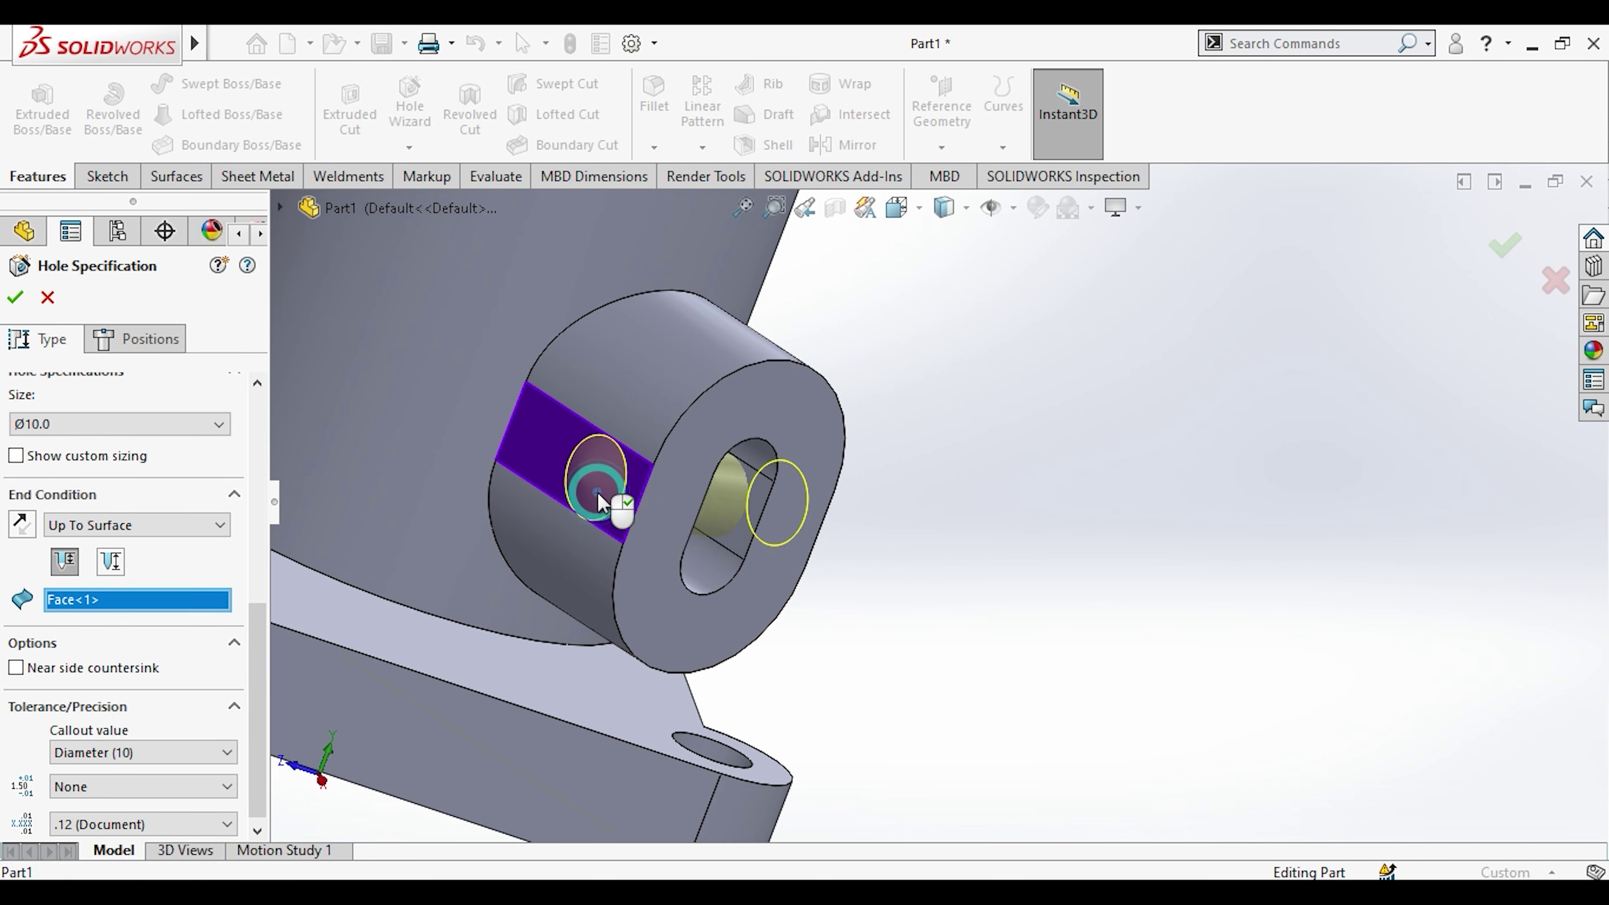
click(15, 296)
Step: Select the hole's 3DSketch3 position sketch in the feature tree
mouse_move(976, 547)
middle_down()
mouse_move(991, 558)
mouse_move(697, 526)
middle_up()
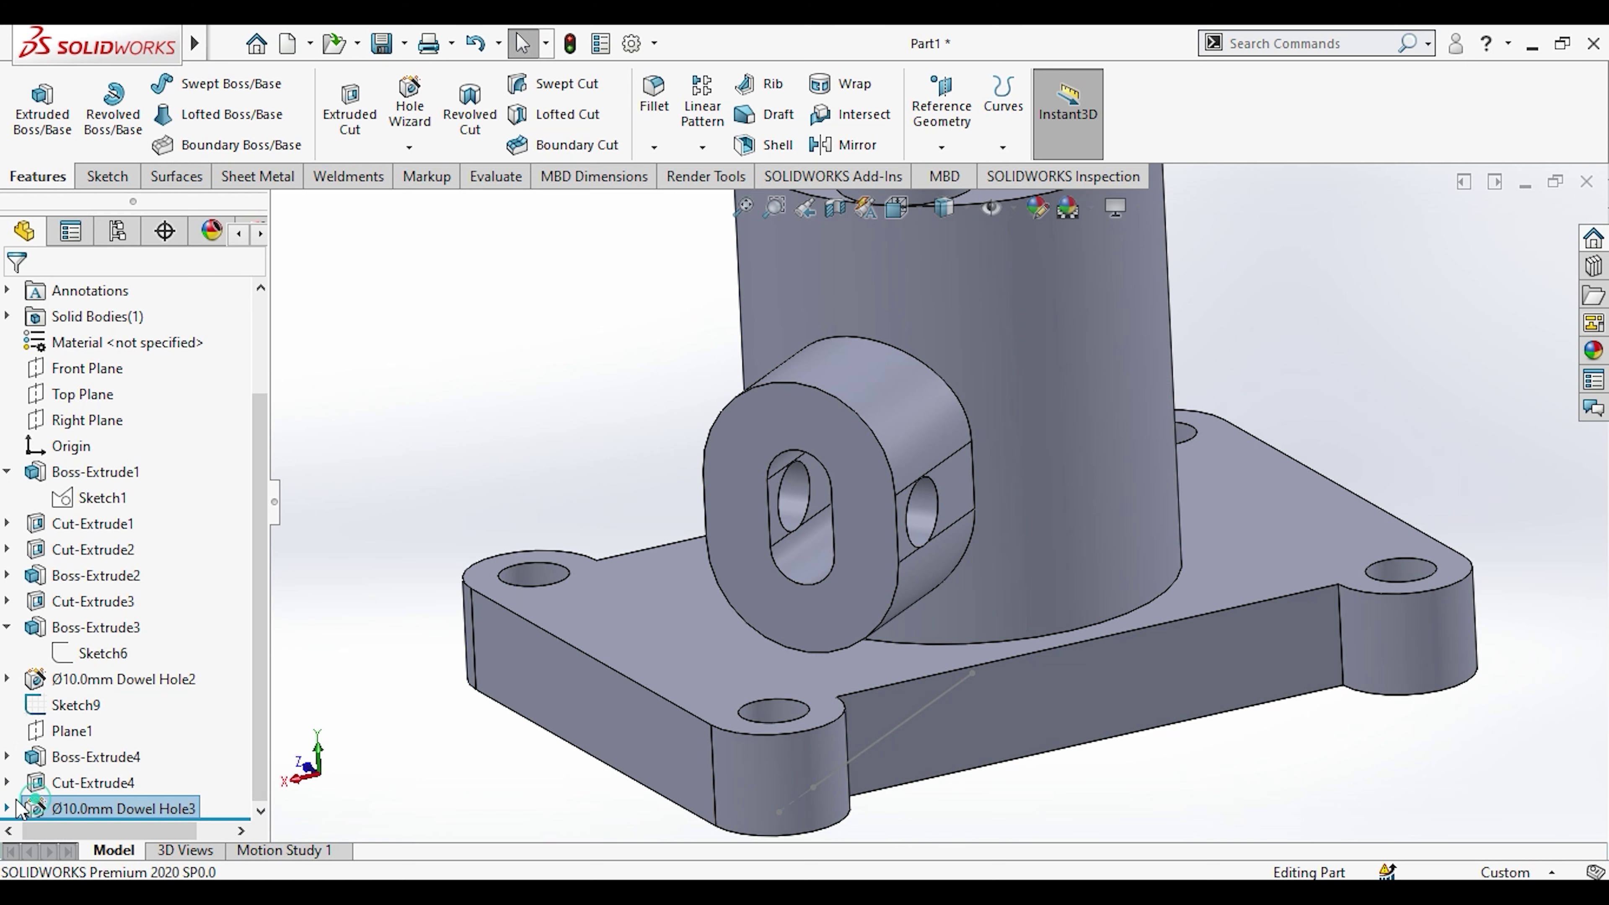
click(9, 808)
click(107, 783)
Step: Draw a construction centerline across the lug face and put the hole point at its midpoint
click(122, 706)
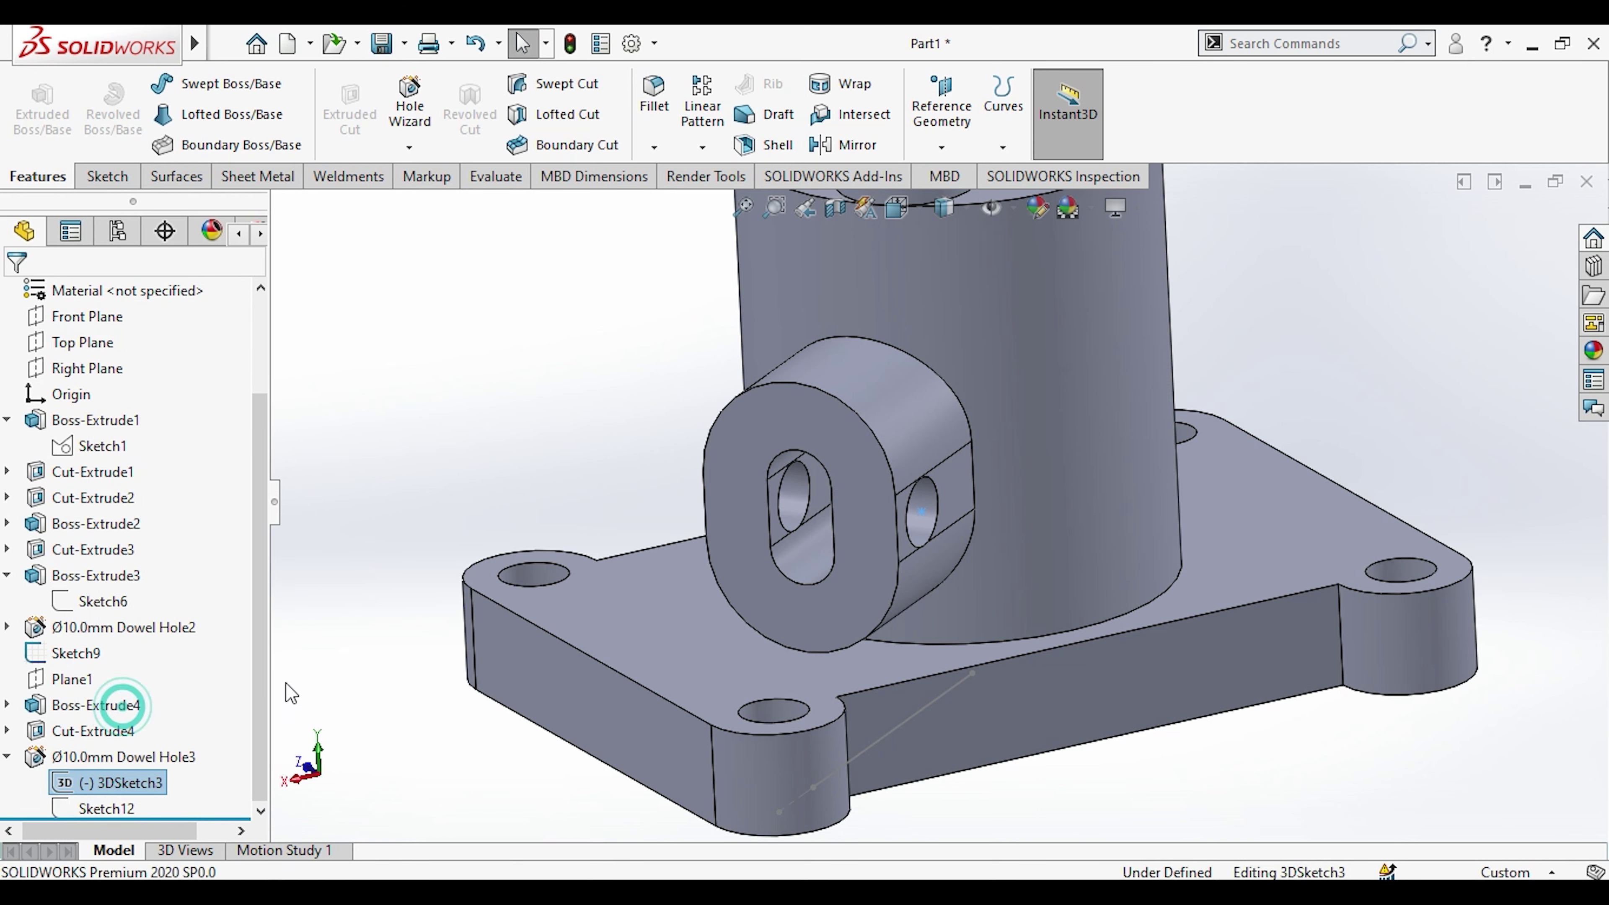
middle_drag(596, 441, 168, 57)
click(177, 83)
click(174, 138)
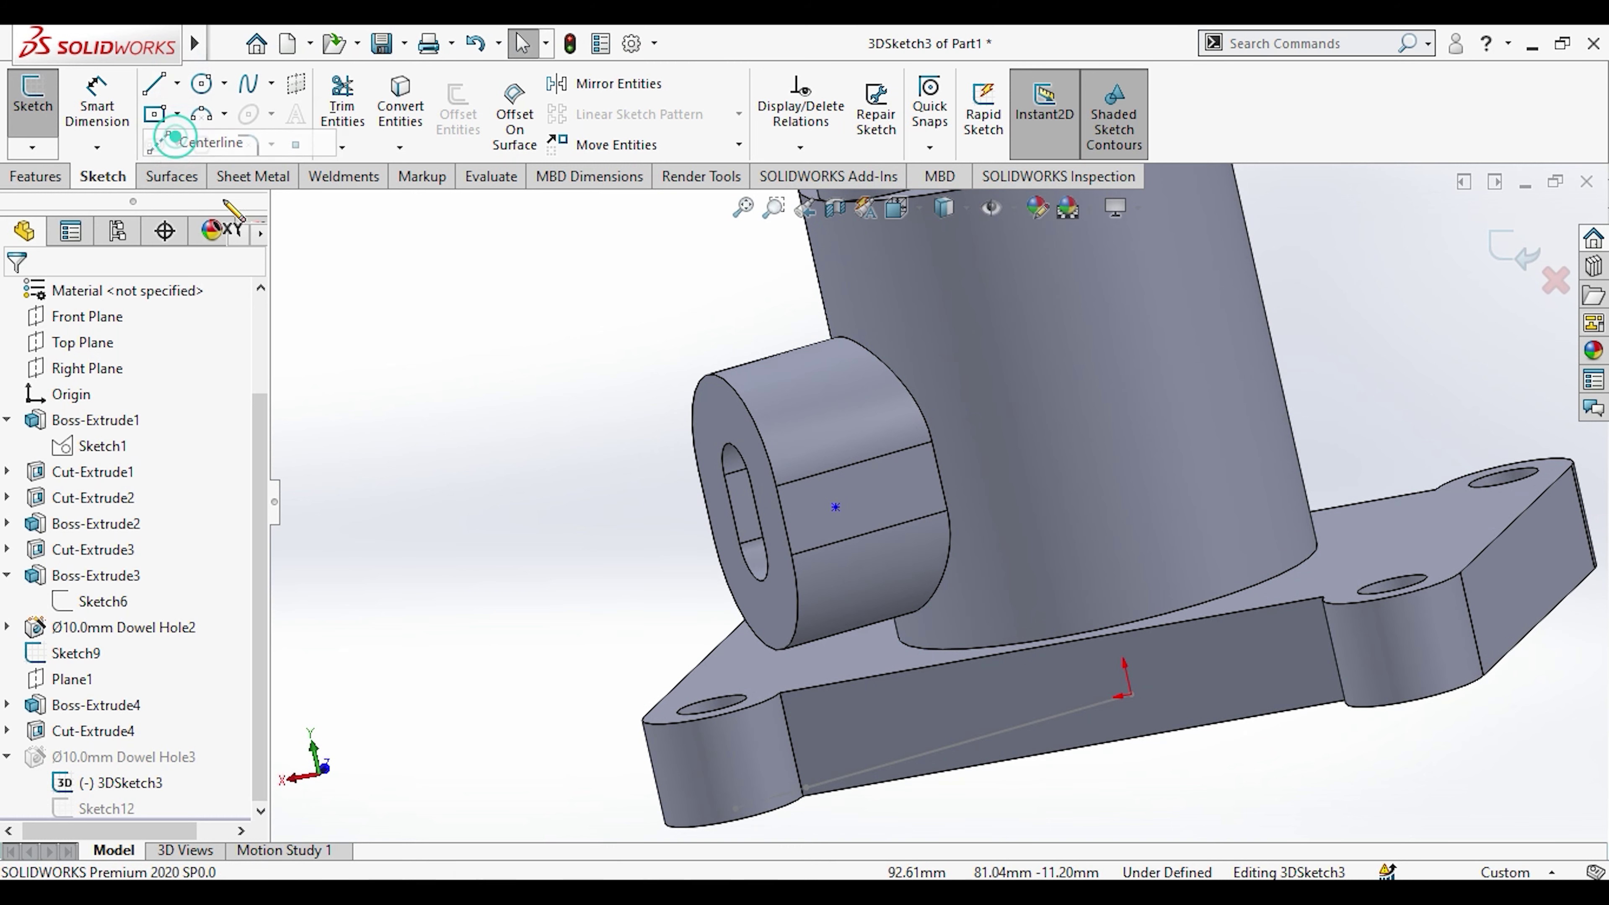
click(783, 519)
click(938, 476)
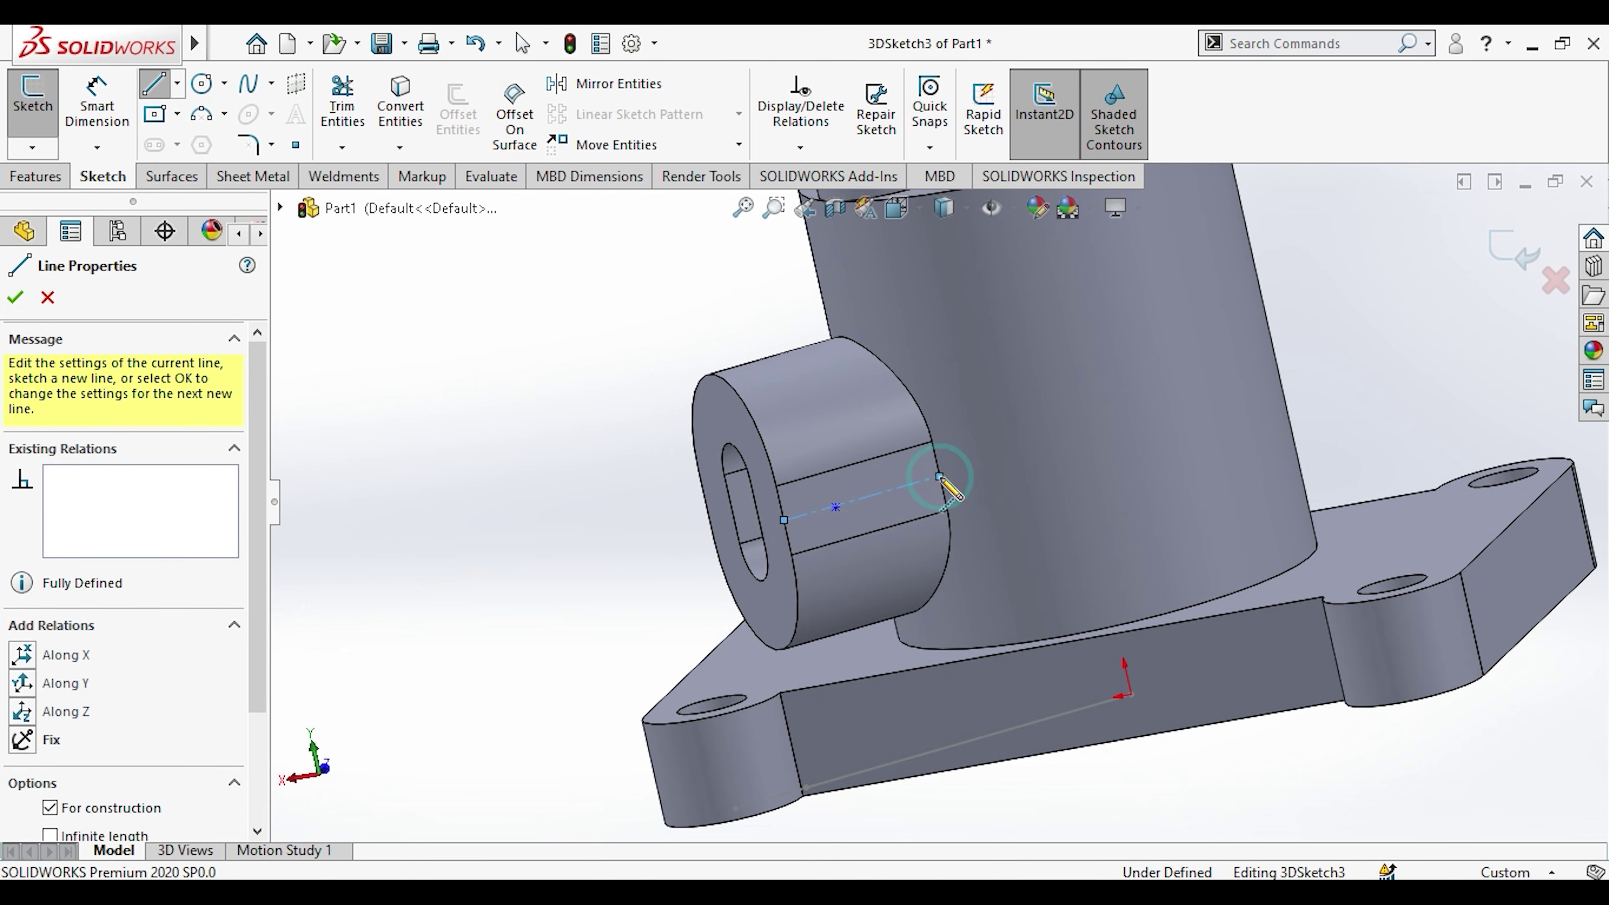
key(Escape)
key(Escape)
click(836, 509)
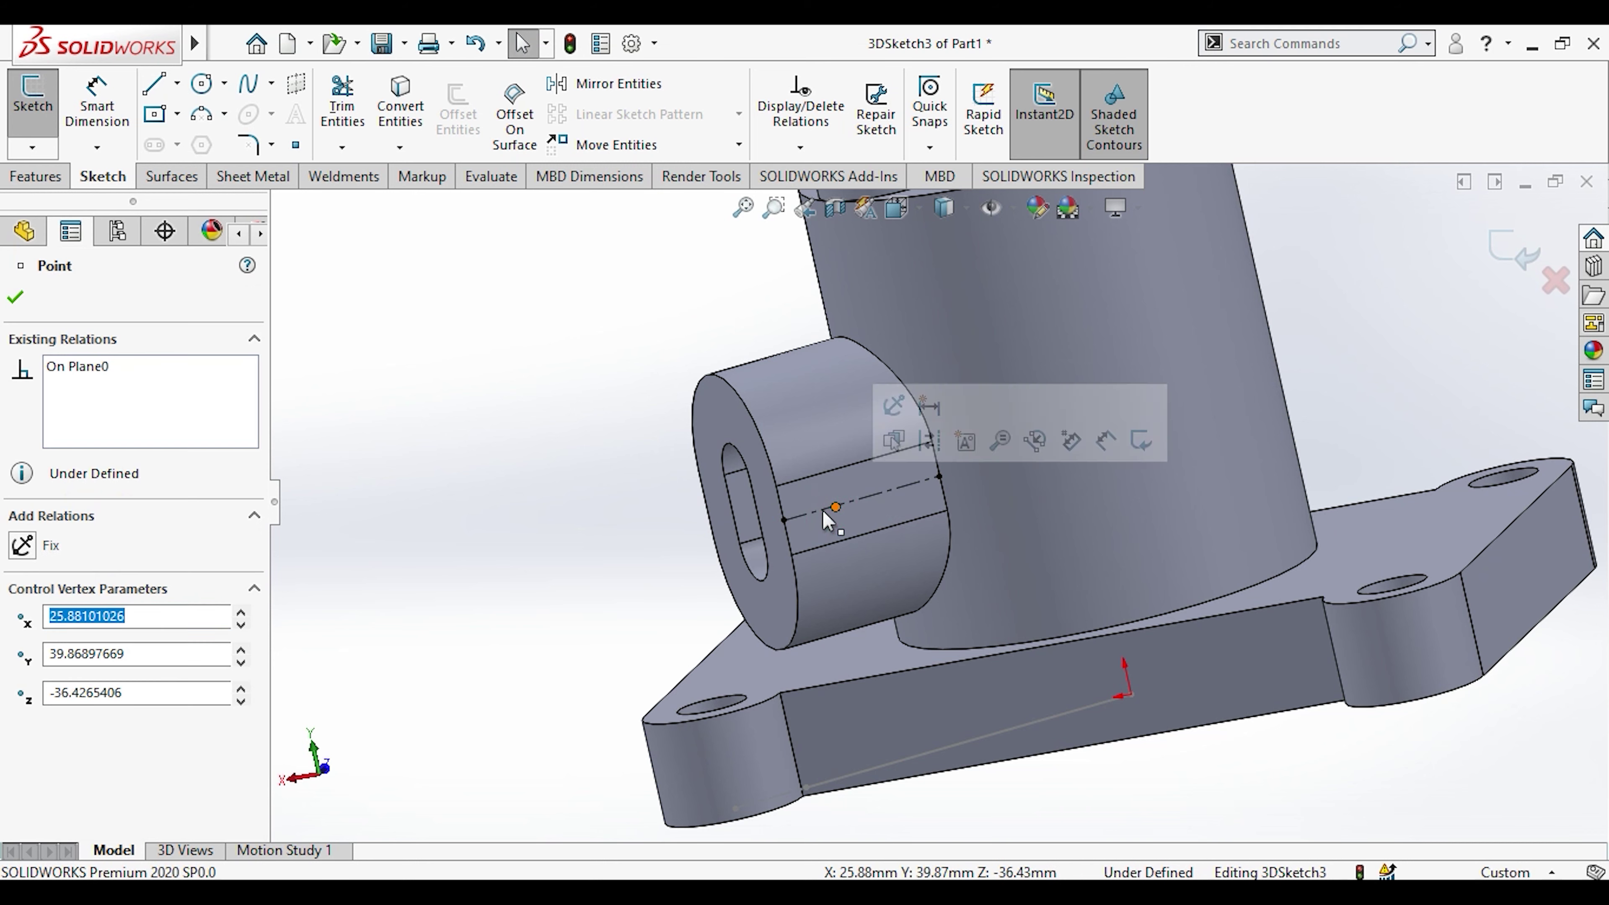
ctrl+click(815, 511)
click(927, 439)
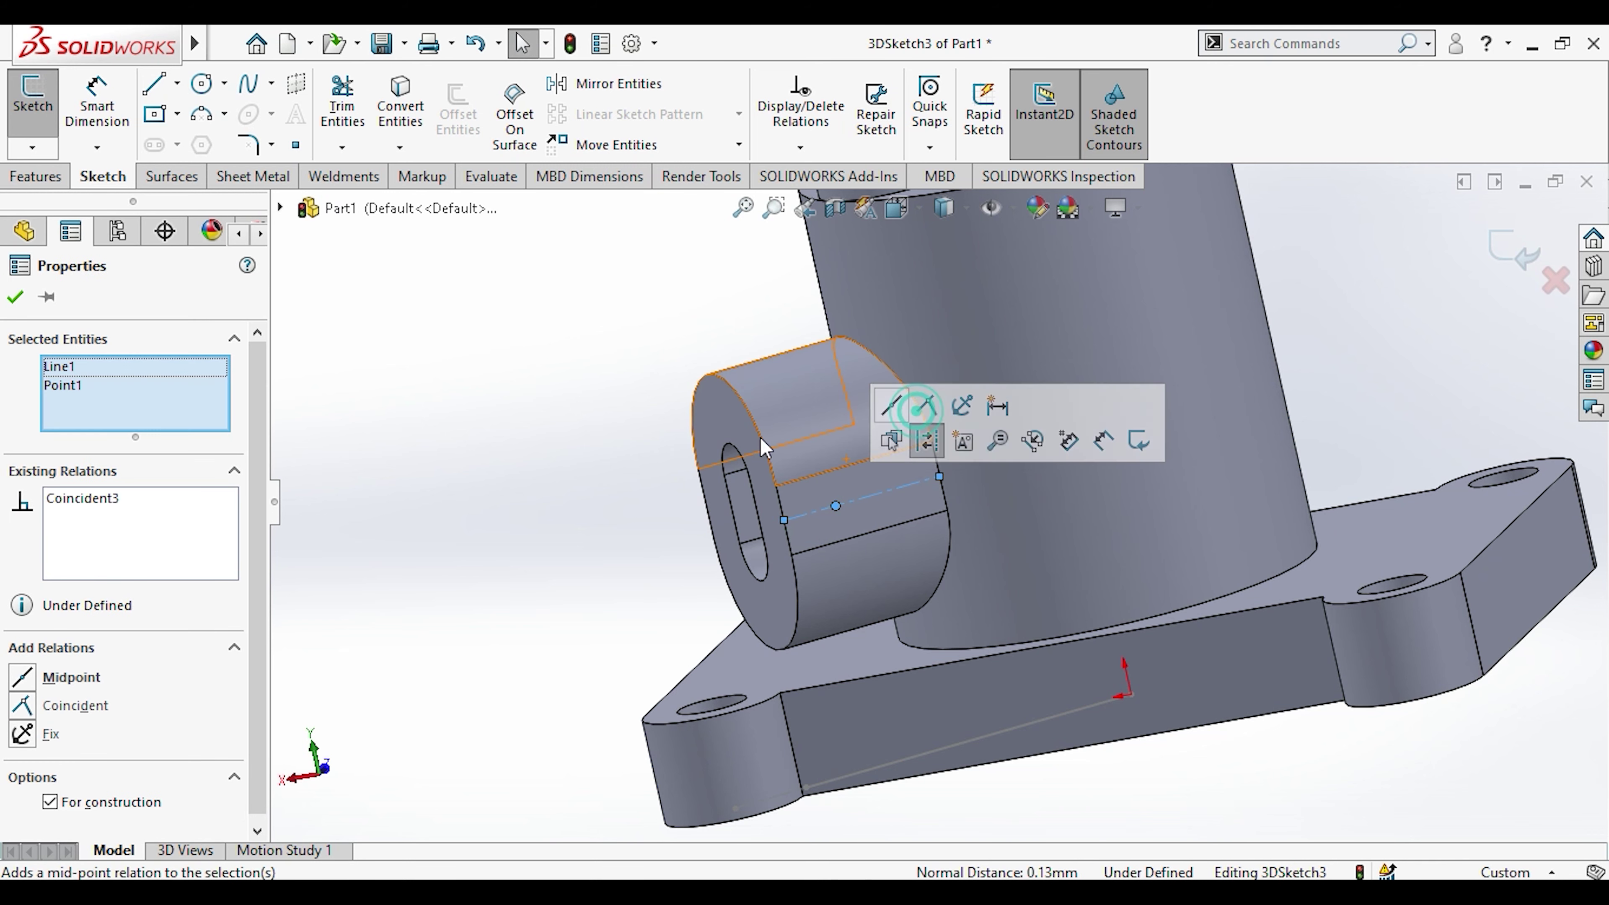
click(569, 443)
Step: Dimension the hole point 10 mm from the lug's end edge and exit the sketch
click(97, 104)
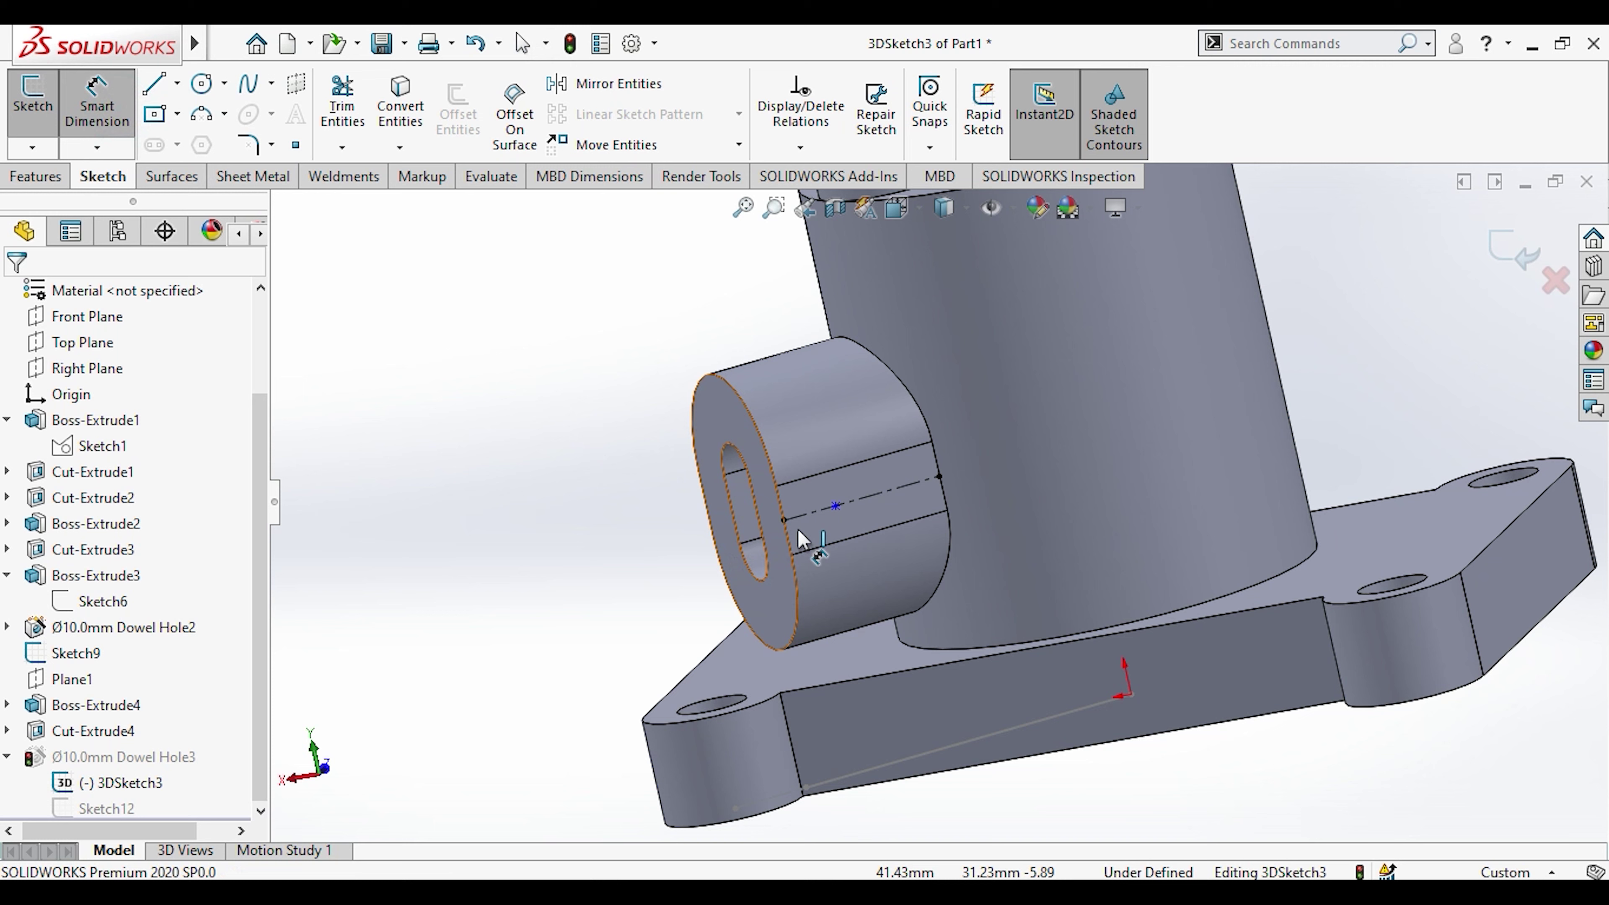
click(831, 509)
click(785, 520)
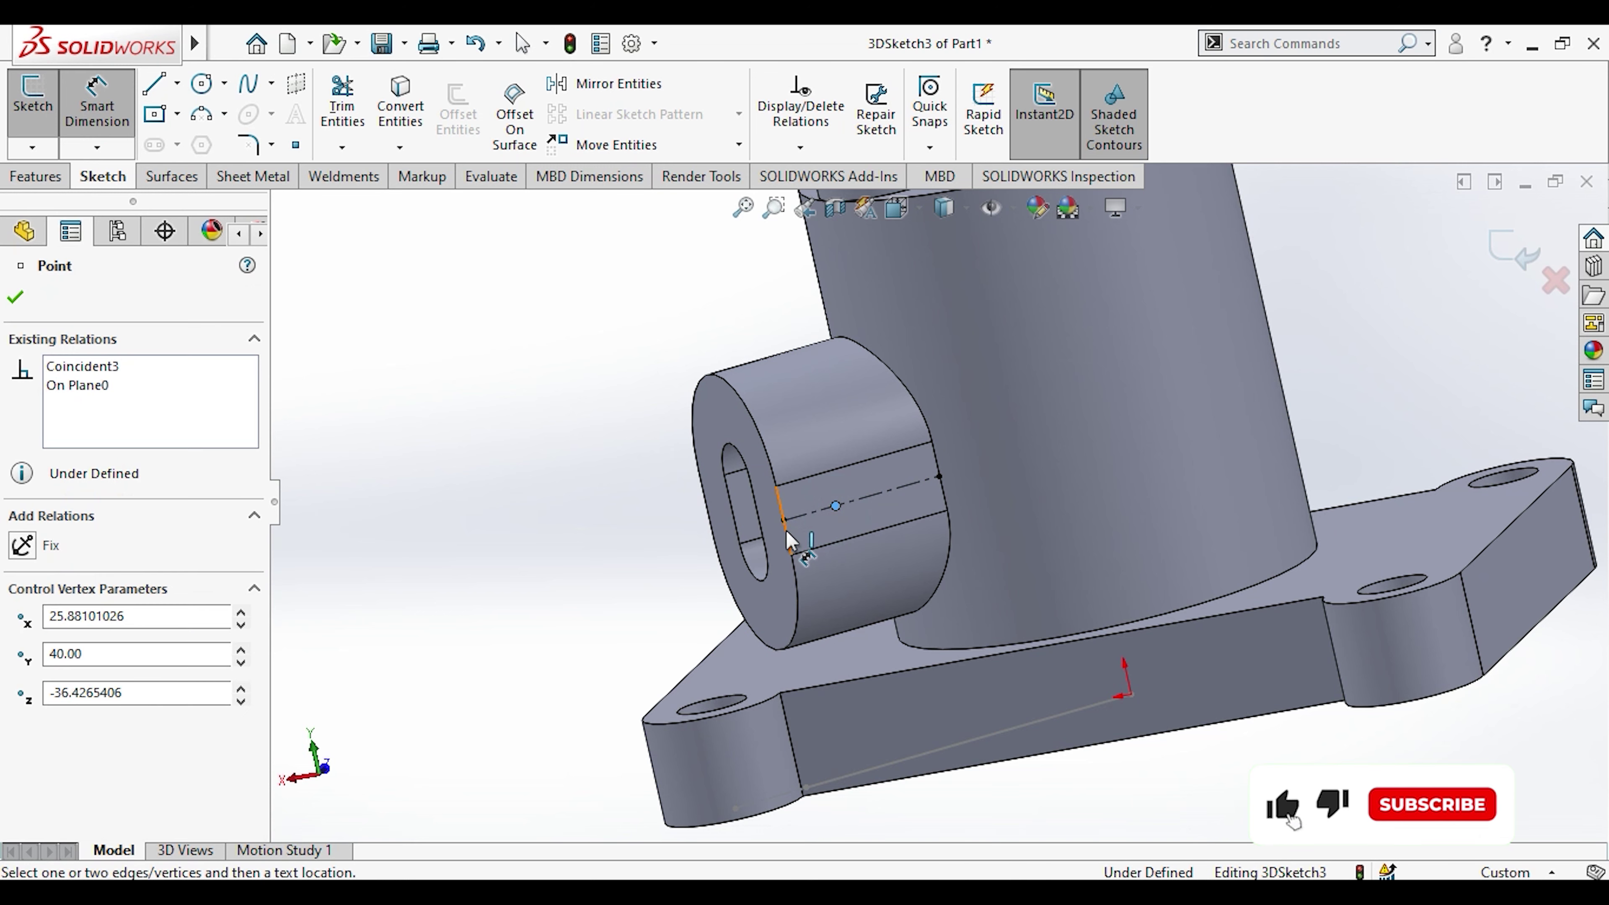
click(730, 329)
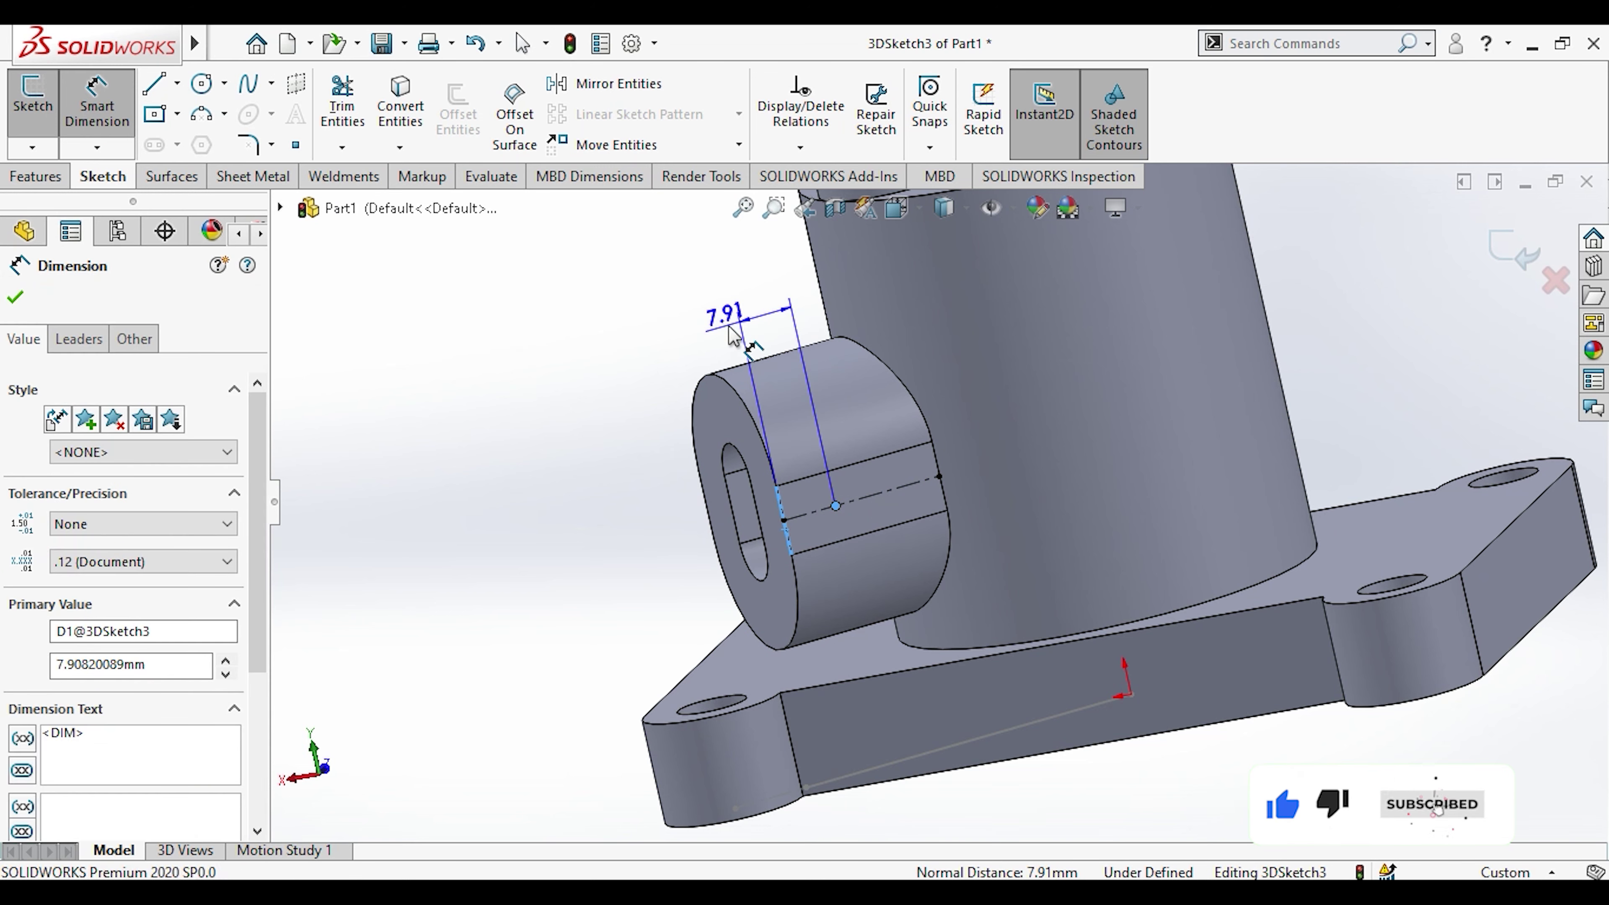
text(10)
key(Return)
text(10)
key(Return)
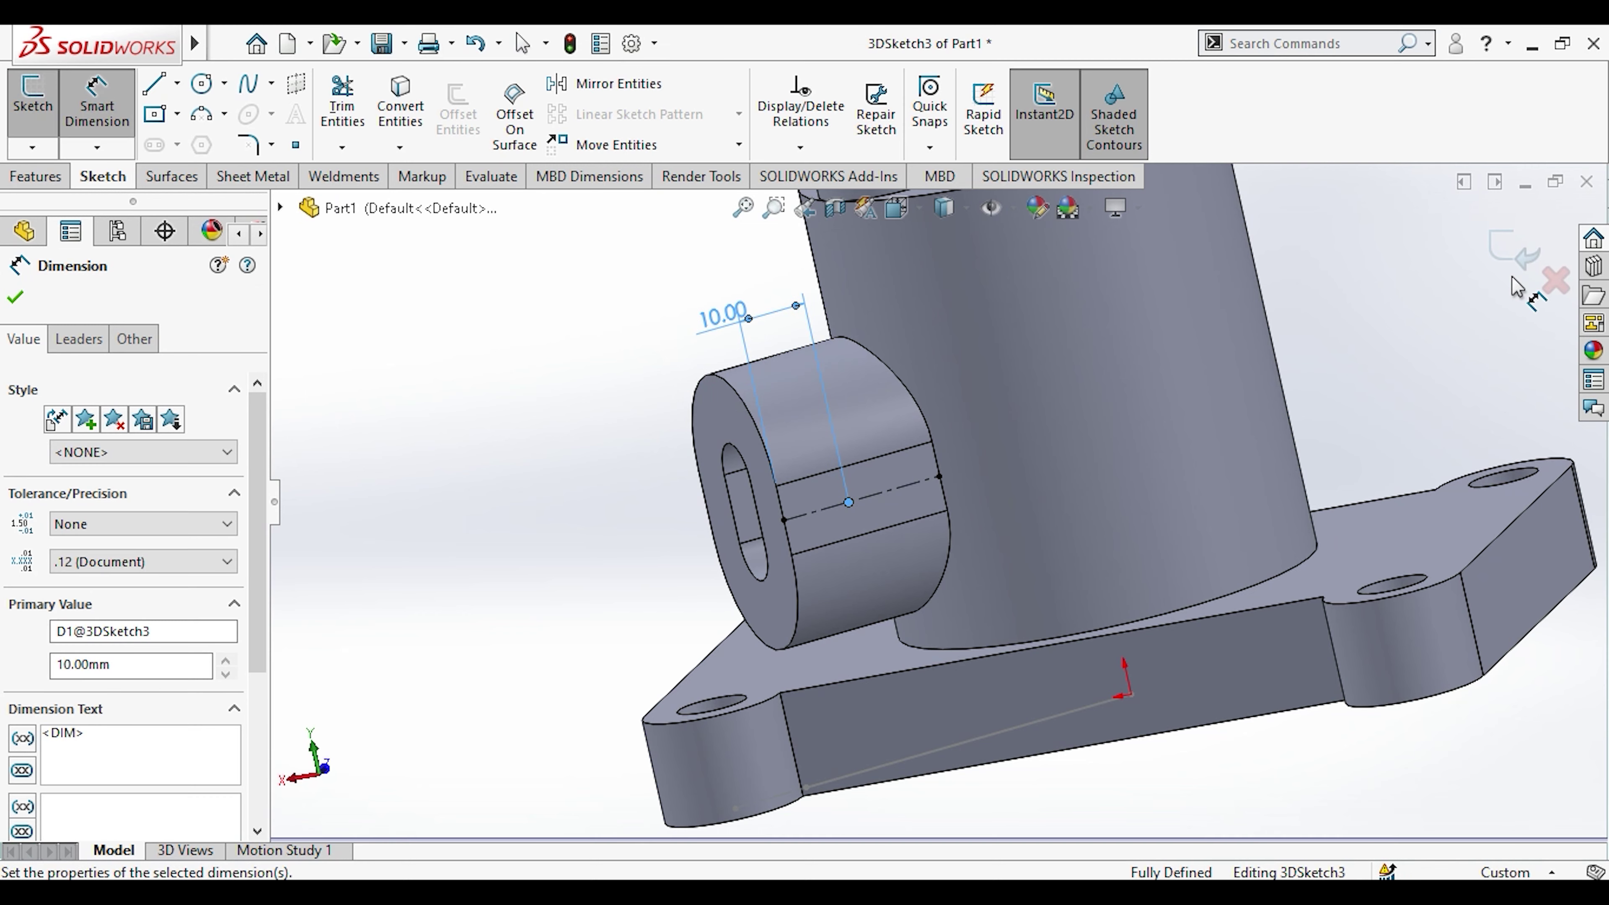
click(1514, 250)
mouse_move(1014, 557)
middle_down()
mouse_move(910, 523)
mouse_move(819, 603)
mouse_move(819, 438)
mouse_move(868, 337)
middle_up()
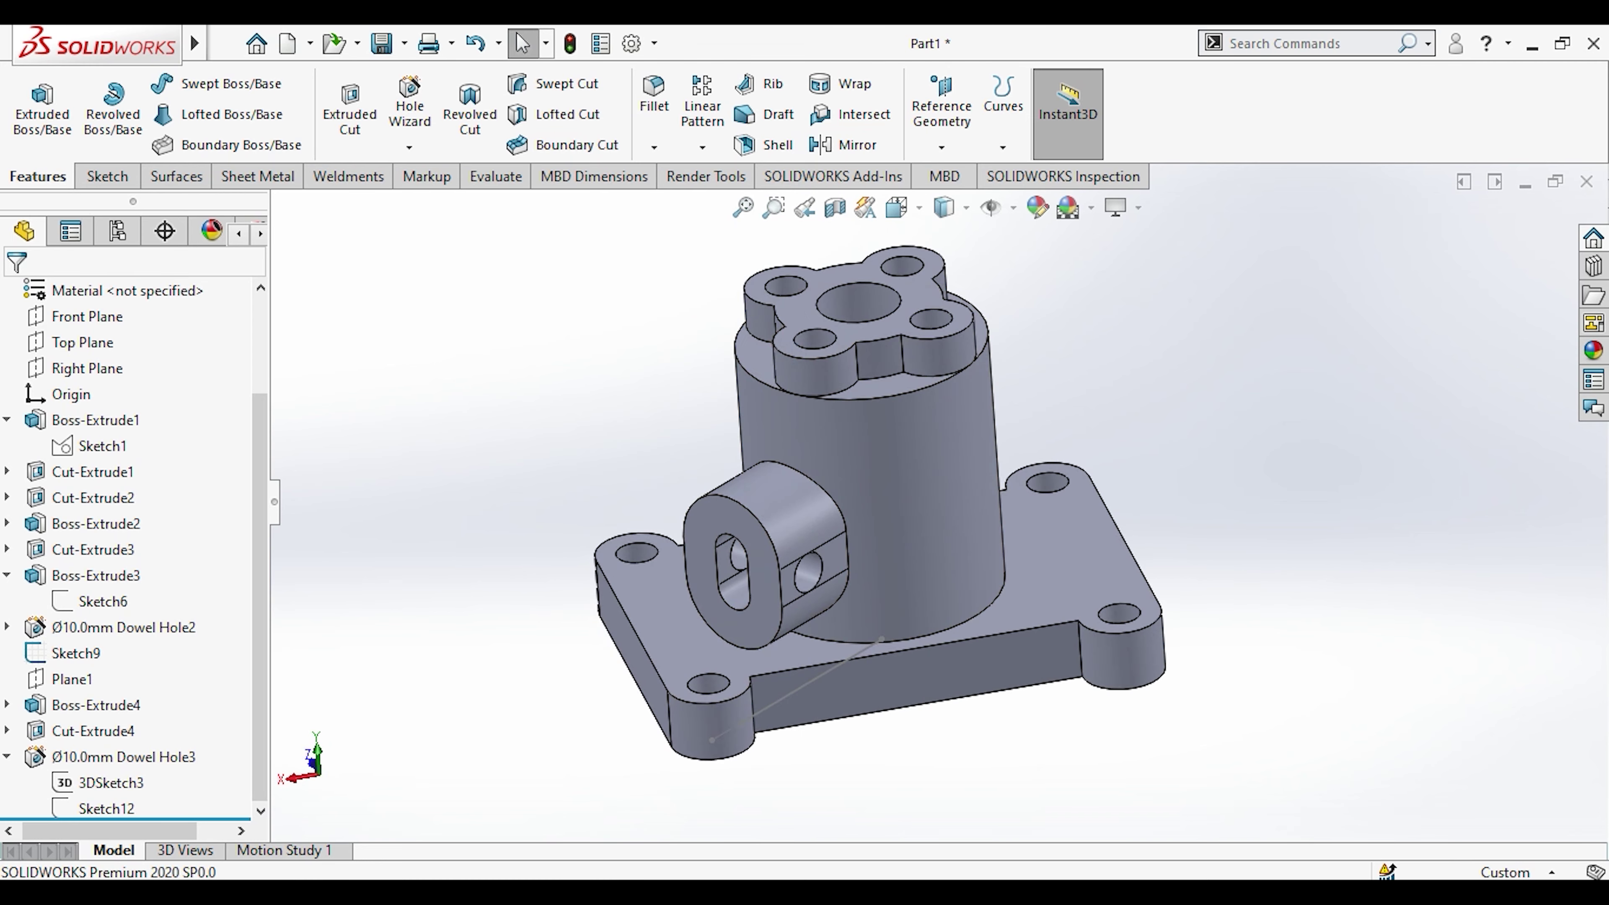
Step: Switch to the exercise drawing in Photos to check the model
key(alt+Tab)
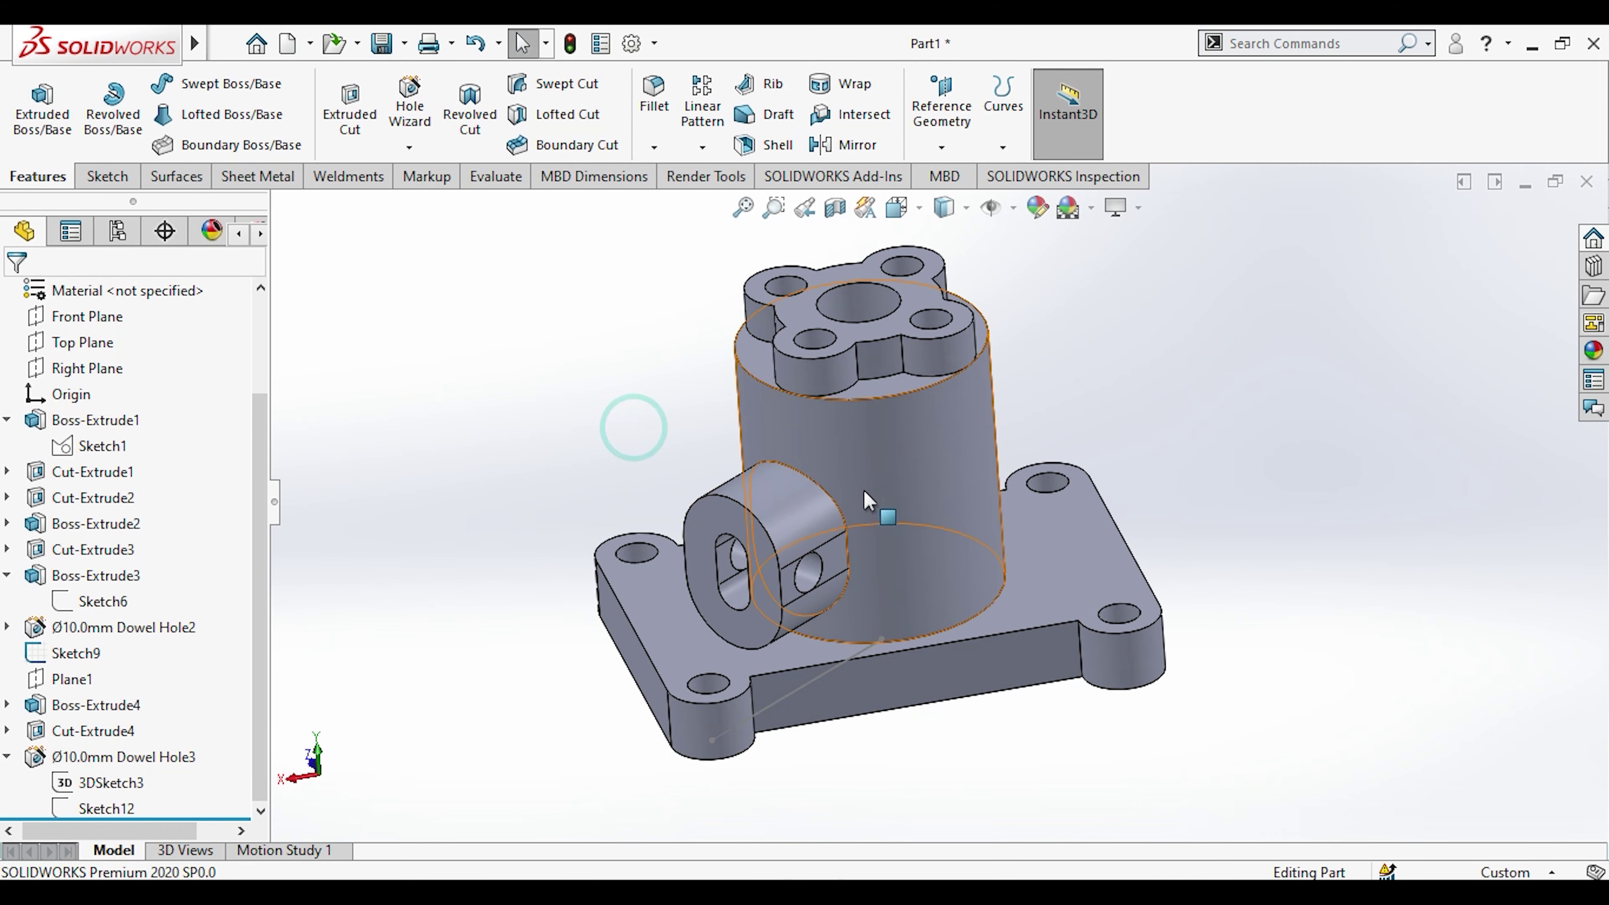
Step: Add a colour appearance to the whole part (Part1)
right_click(866, 501)
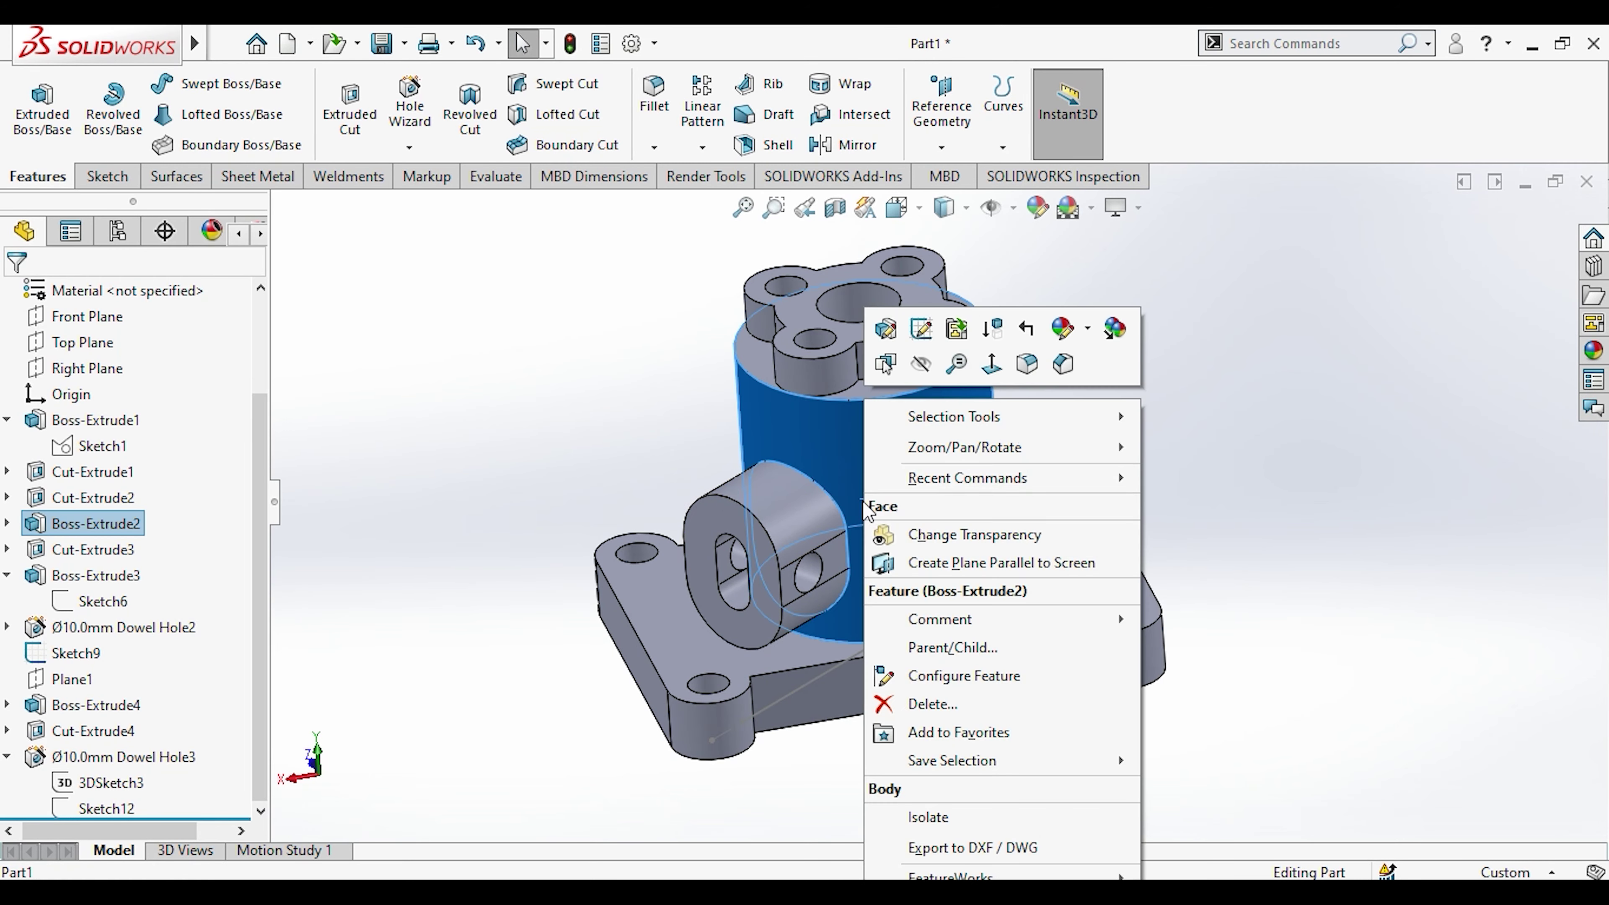
click(1071, 329)
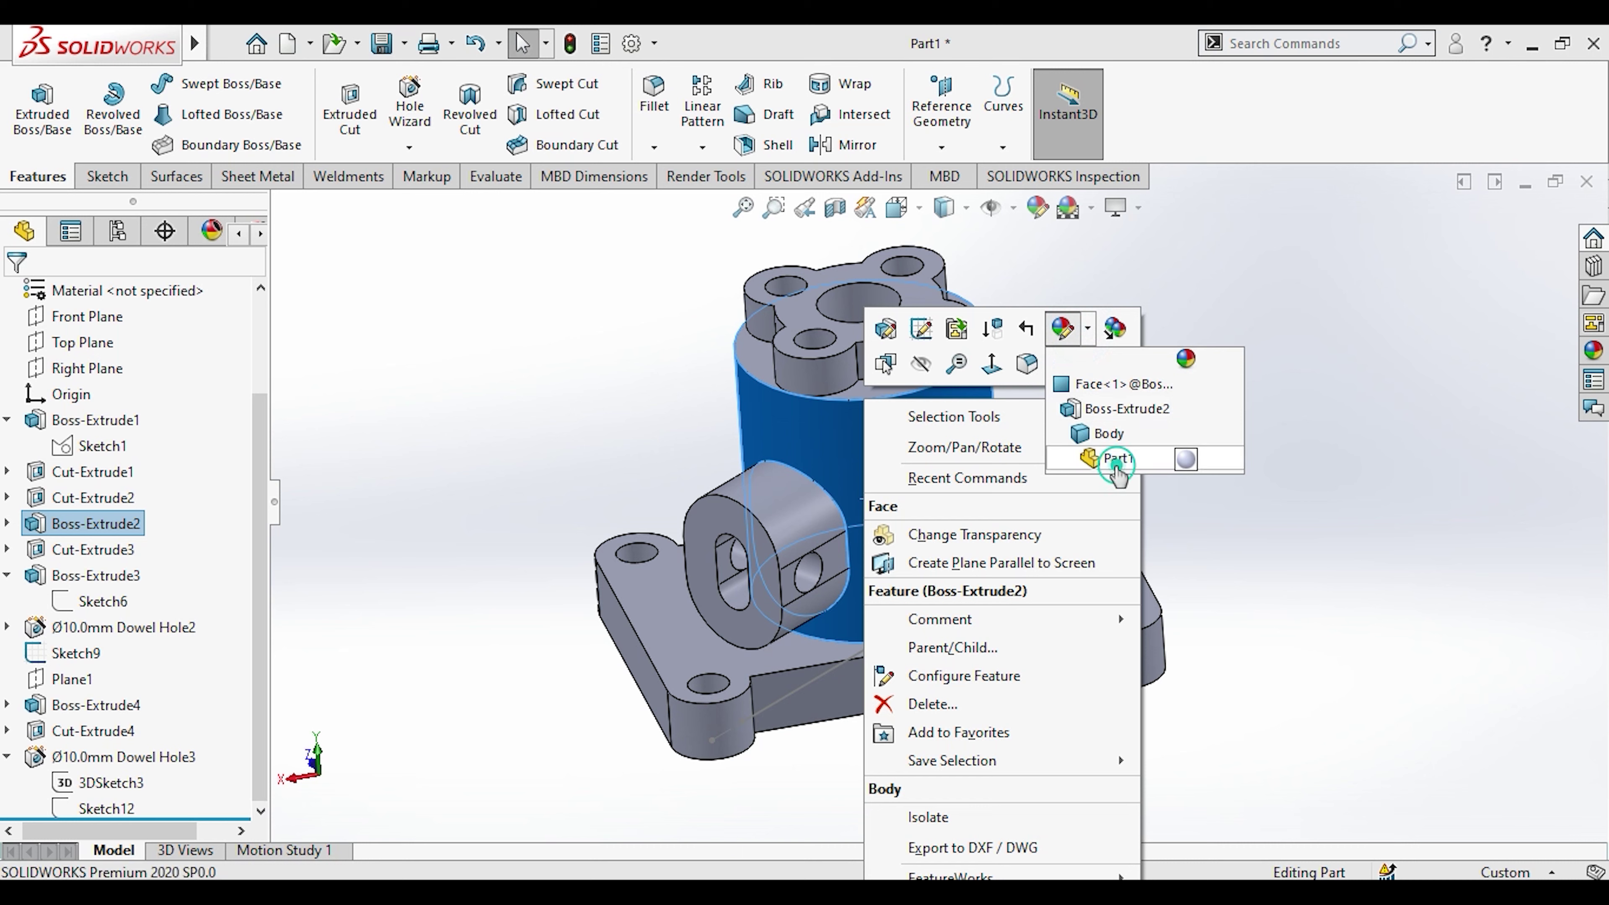
click(1115, 460)
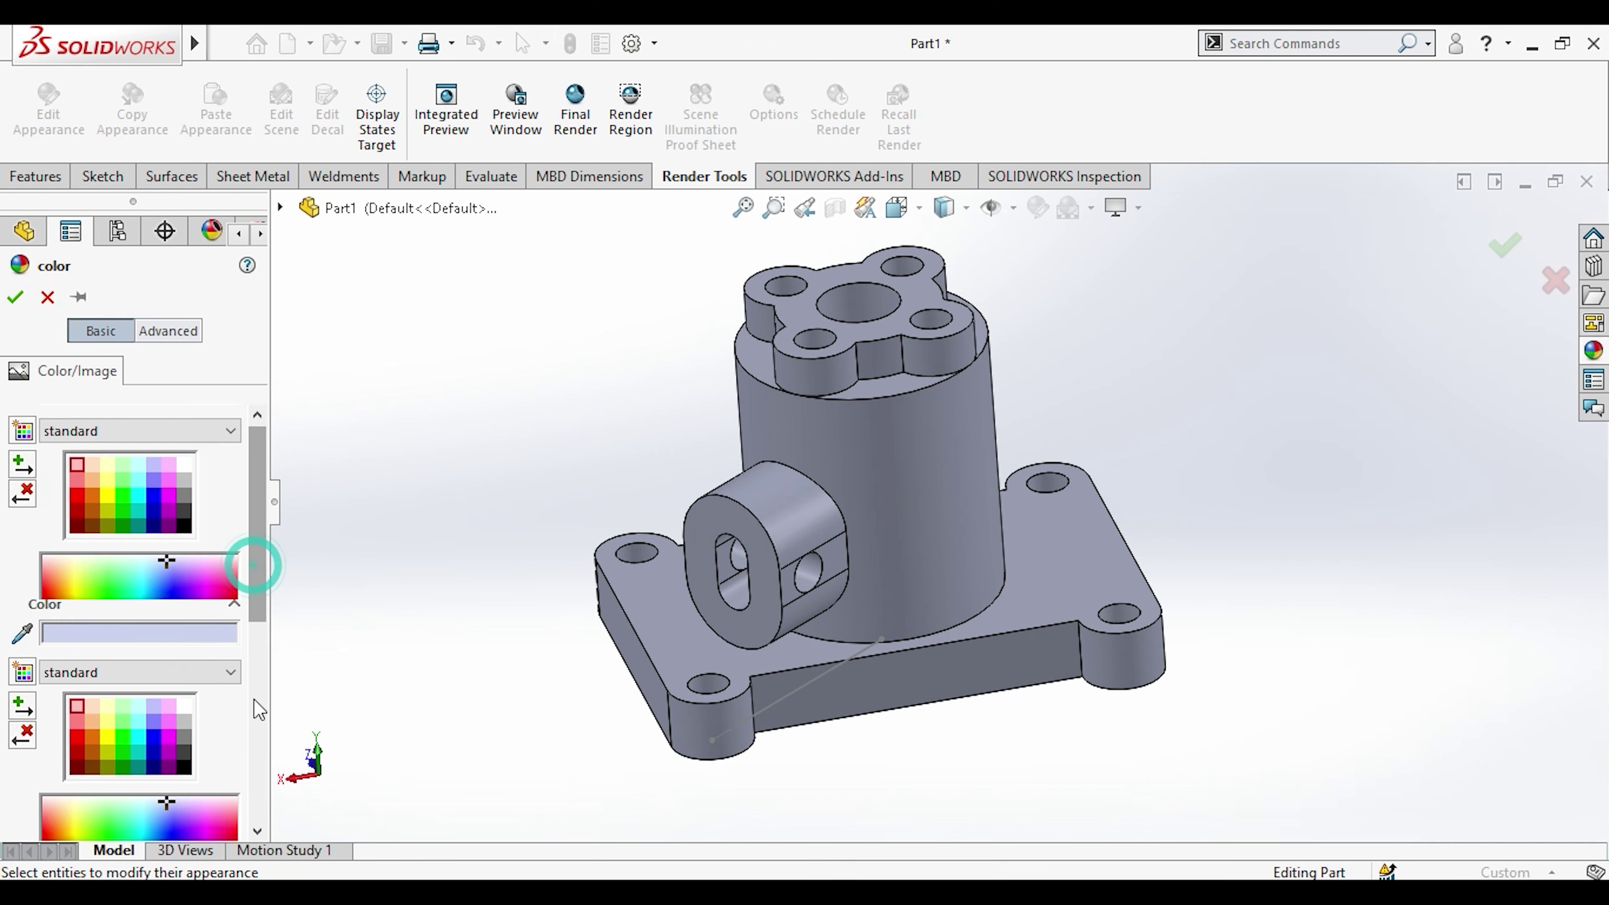
drag(254, 566, 254, 737)
Step: Set the part colour to yellow, RGB 255, 255, 128, and apply it
click(87, 517)
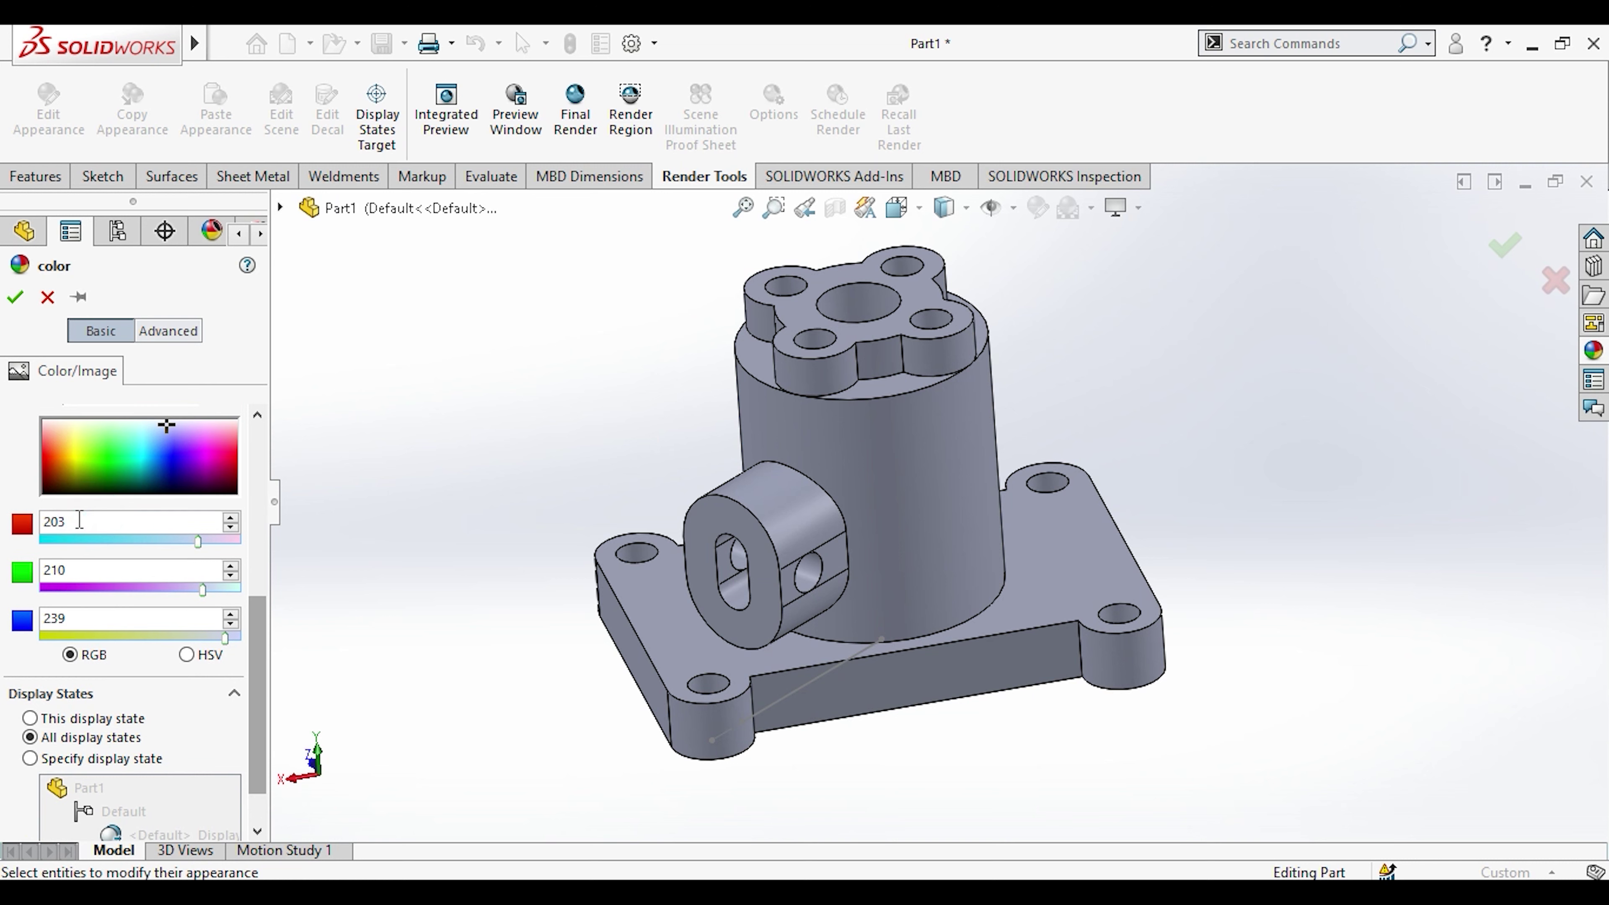
key(Return)
click(88, 567)
click(79, 570)
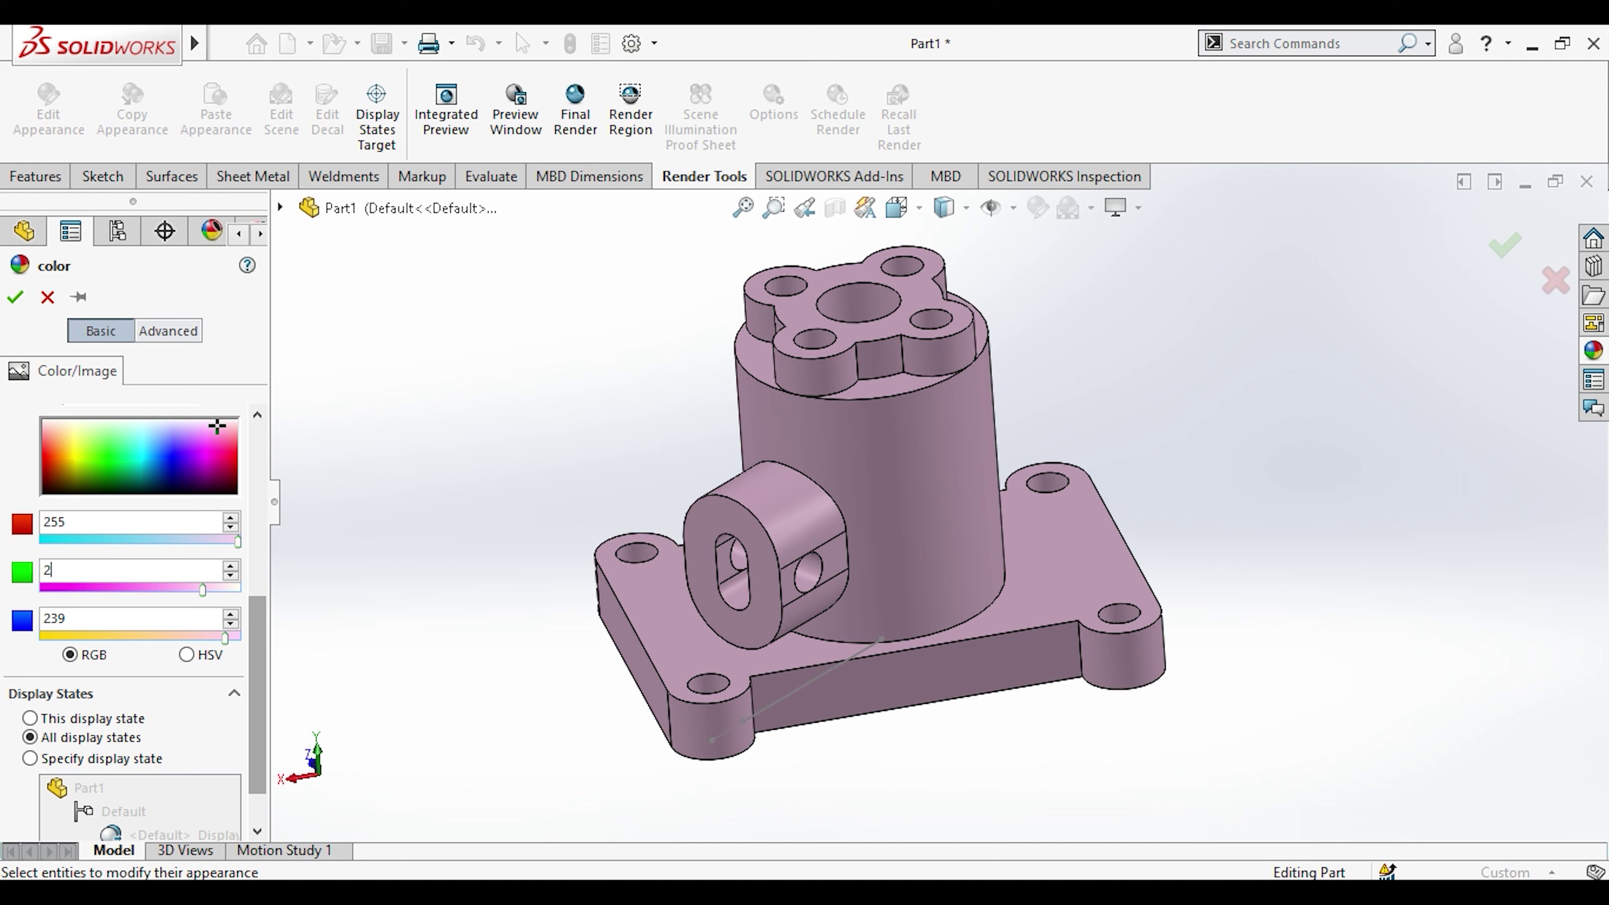
text(55)
key(Return)
click(80, 627)
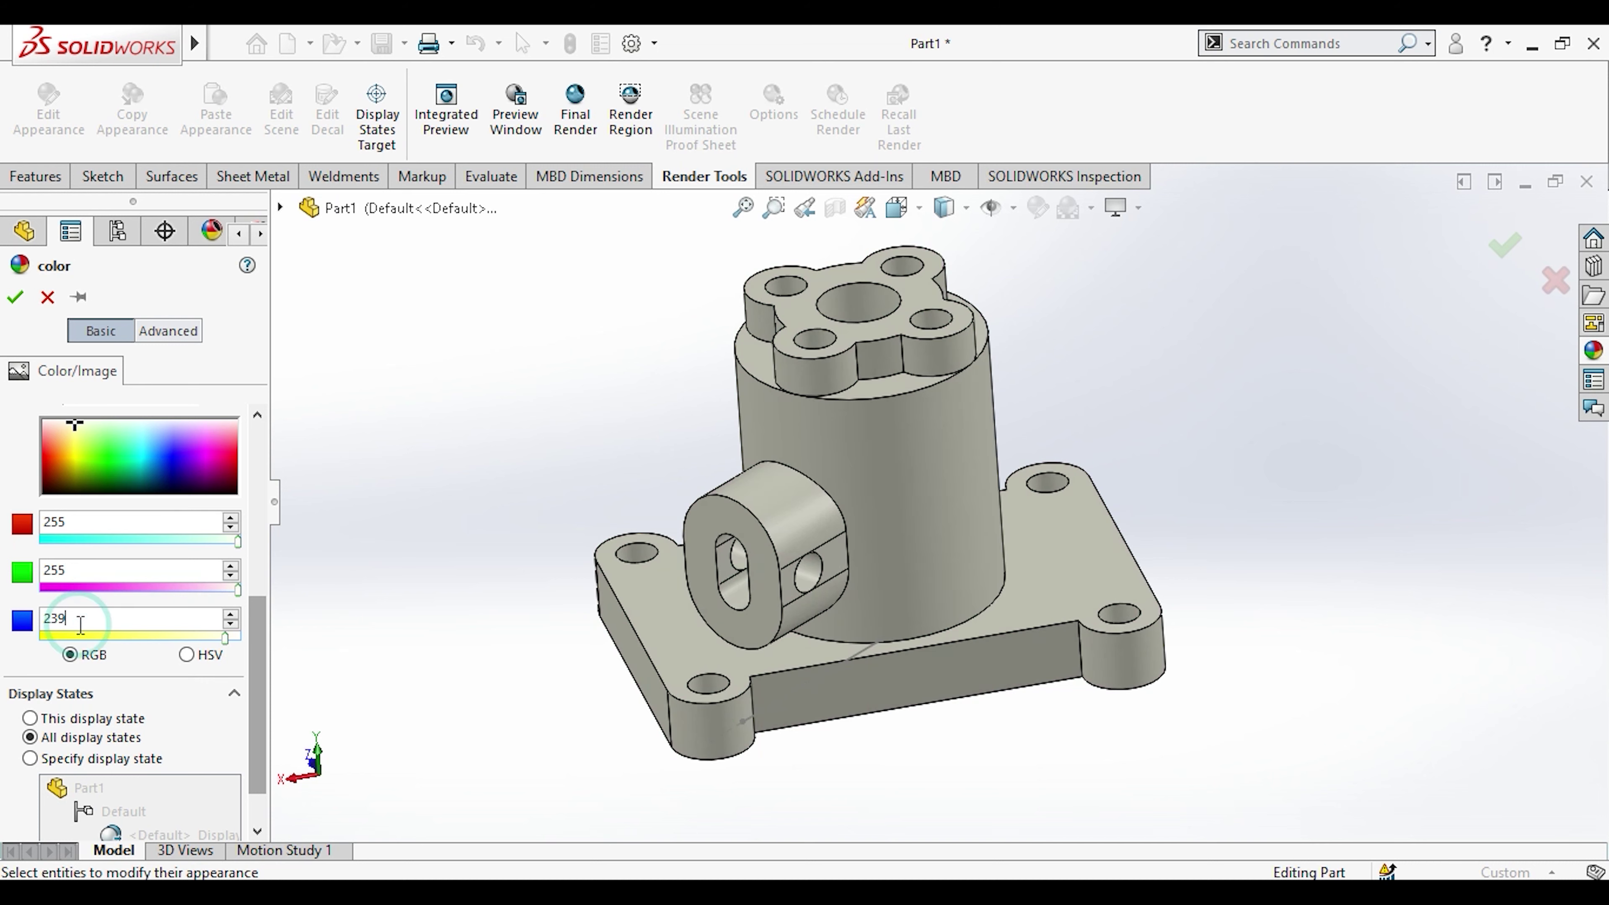
text(128)
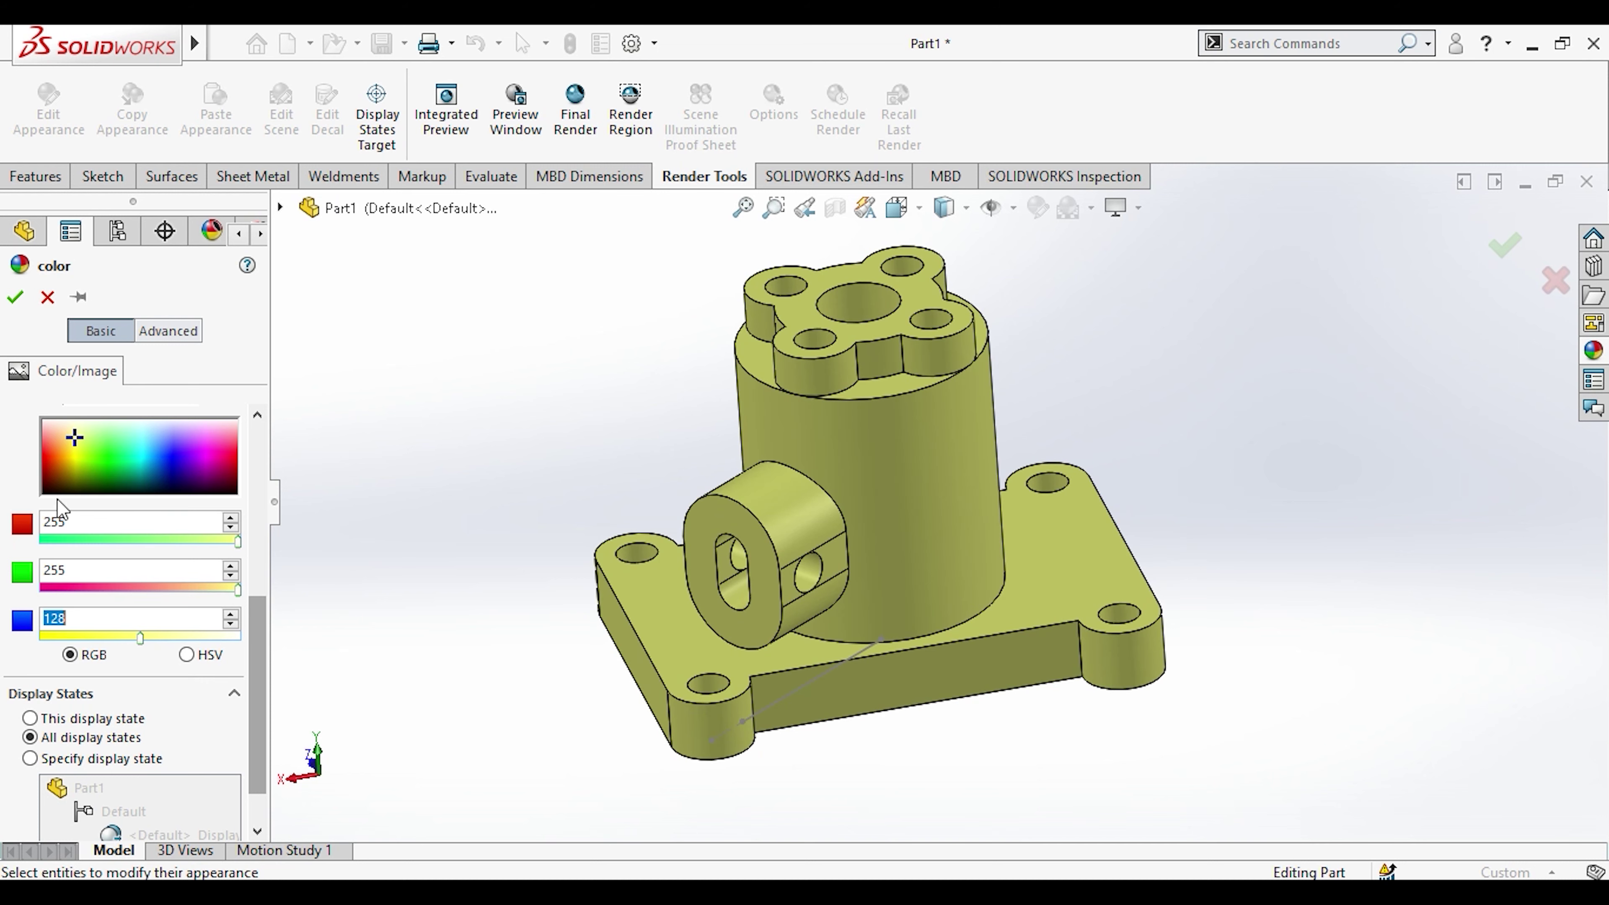
click(16, 296)
mouse_move(575, 439)
middle_down()
mouse_move(665, 539)
mouse_move(554, 429)
middle_up()
click(936, 612)
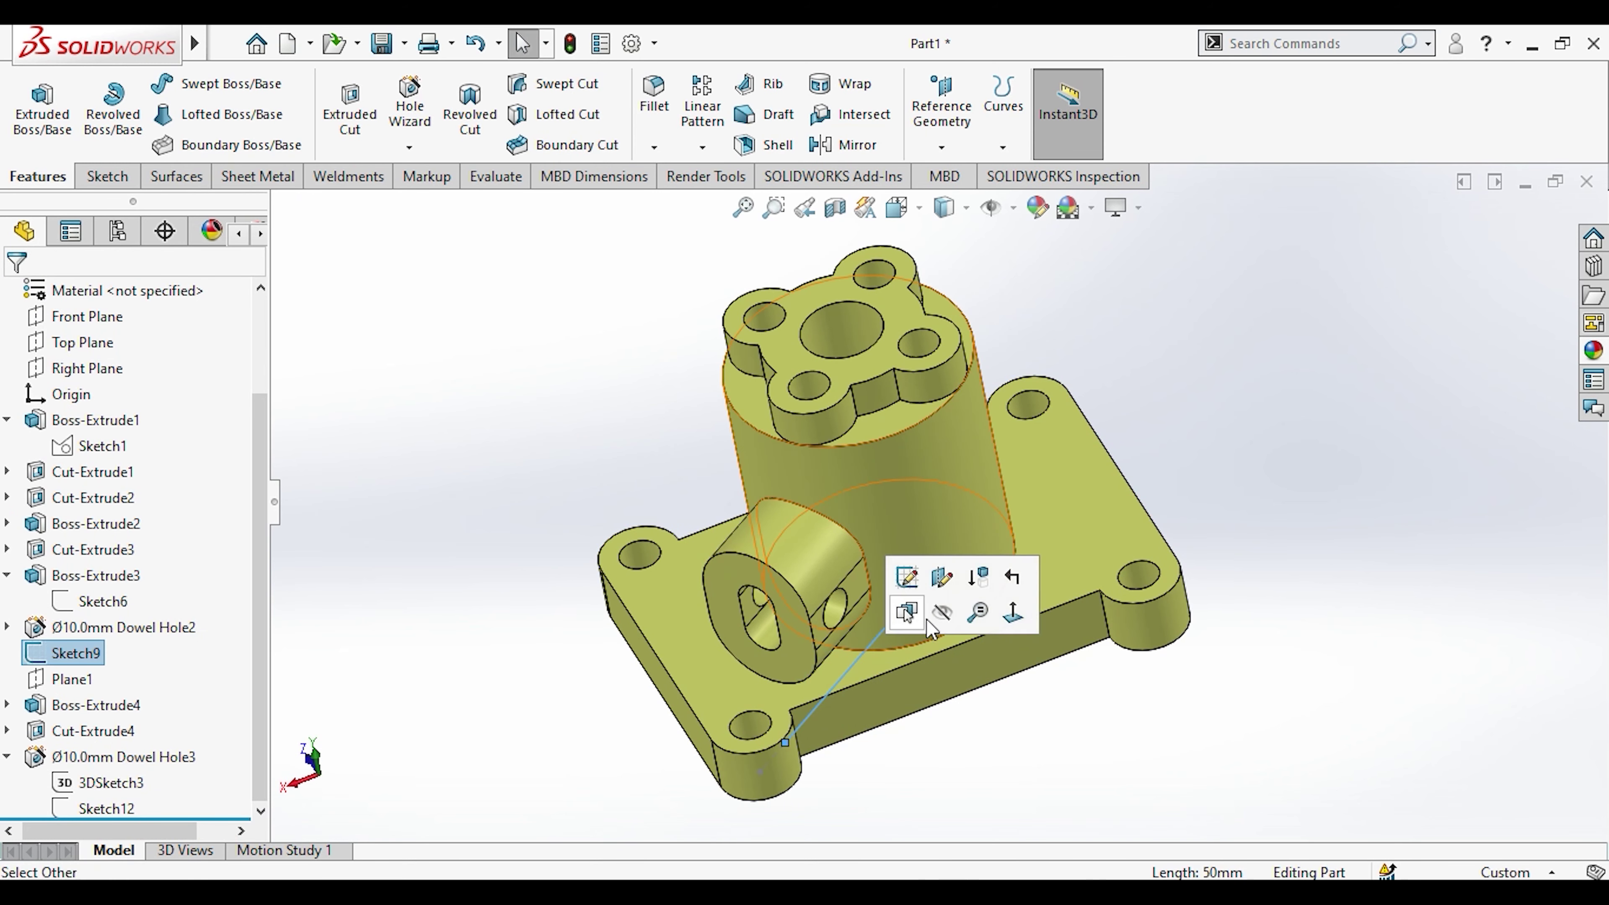